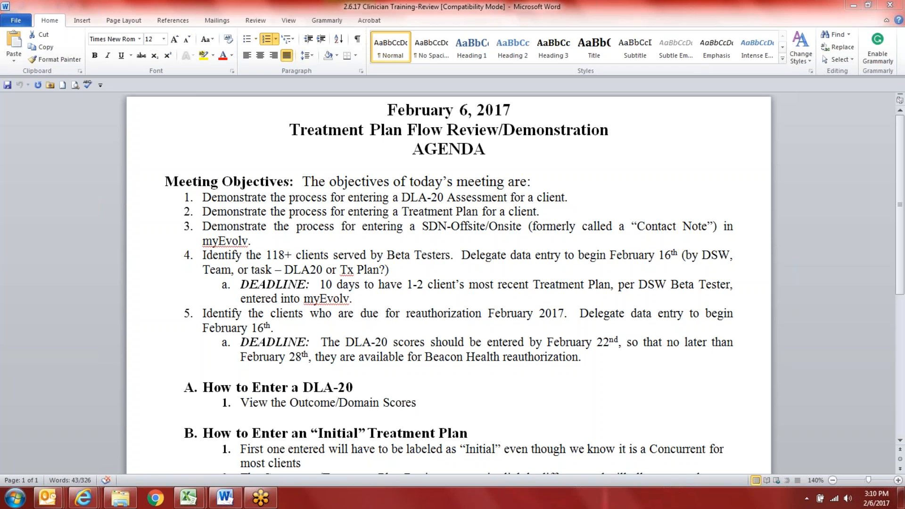
# Step: Minimize the Word Clinician Training-Review agenda to bring back the Evolv page
pyautogui.click(853, 7)
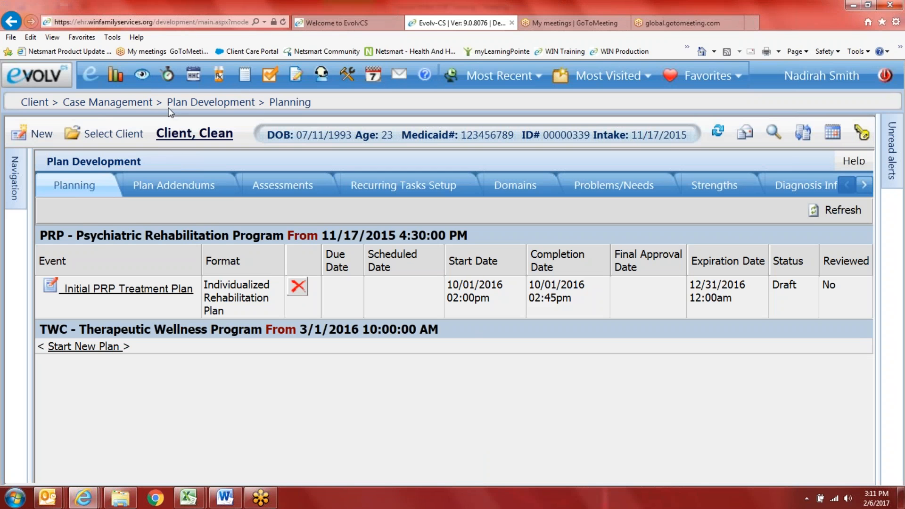
# Step: Browse the Evolv menu to Client > Case Management, then log out of myEvolv
pyautogui.click(33, 78)
pyautogui.moveTo(81, 193)
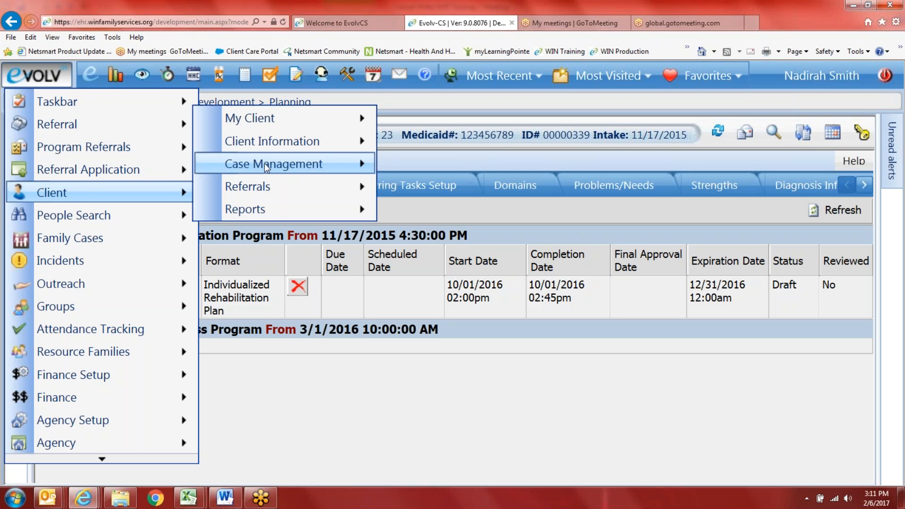
pyautogui.moveTo(266, 164)
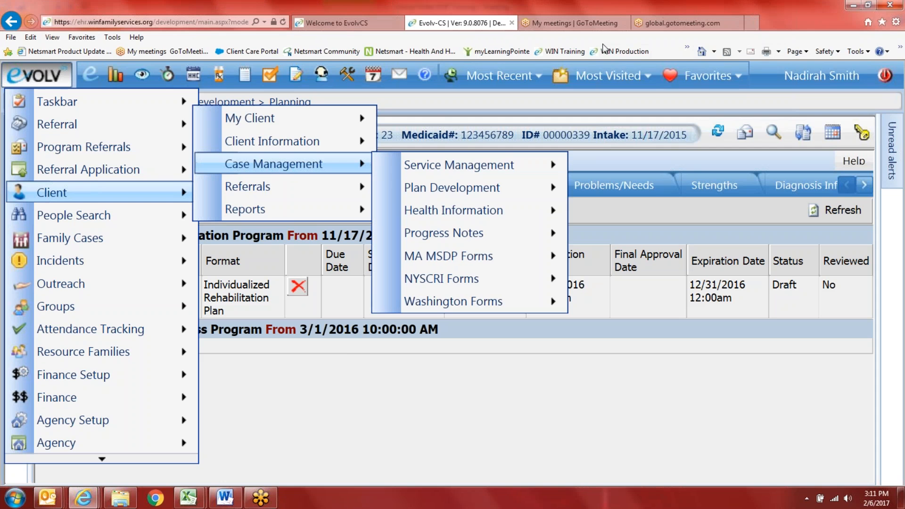
pyautogui.click(887, 77)
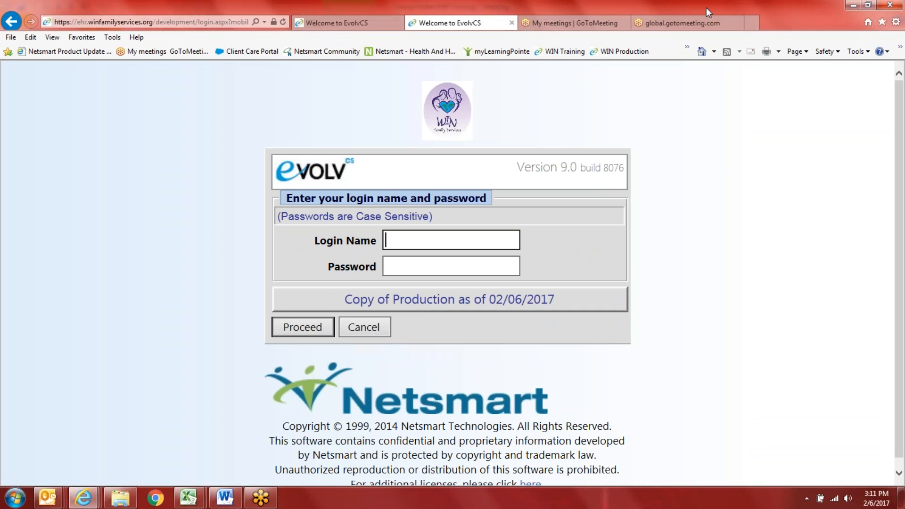
pyautogui.click(734, 4)
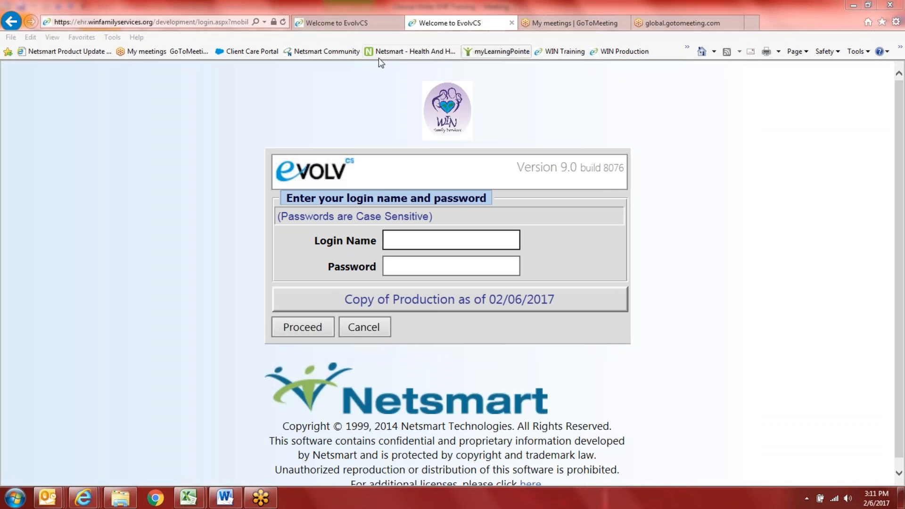
pyautogui.click(355, 21)
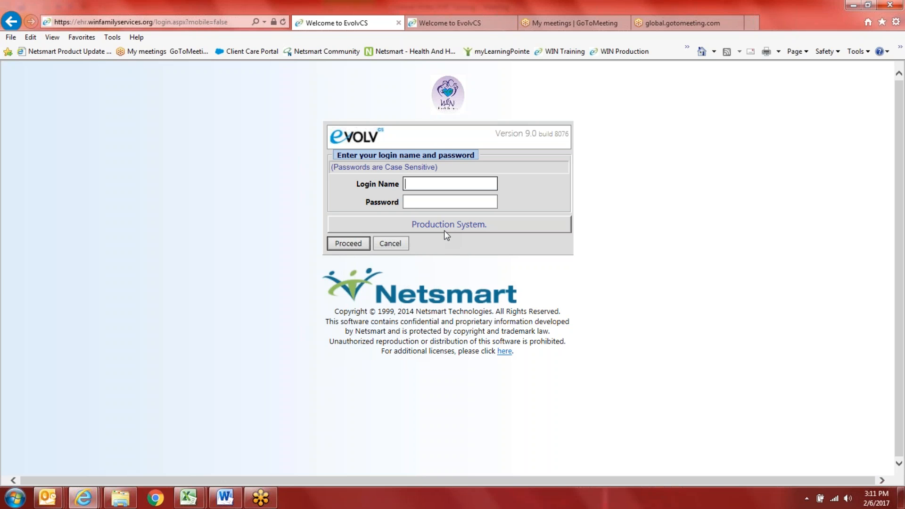
pyautogui.click(443, 22)
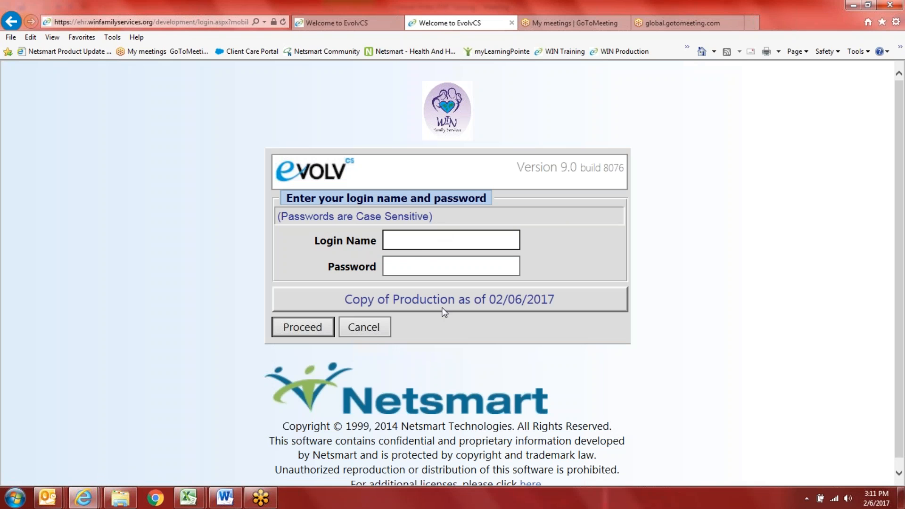
pyautogui.click(169, 24)
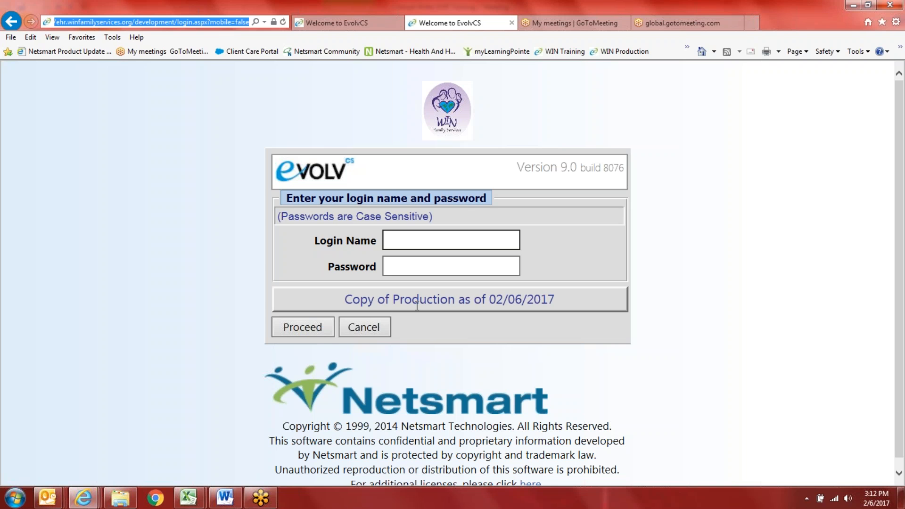
# Step: Sign in to the Copy of Production with the user's login name and password
pyautogui.click(401, 241)
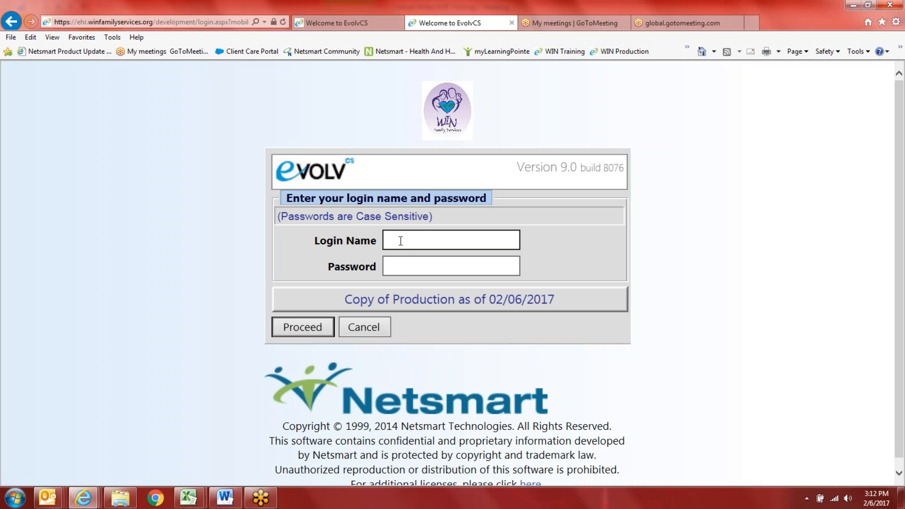
pyautogui.press('Tab')
pyautogui.write('****')
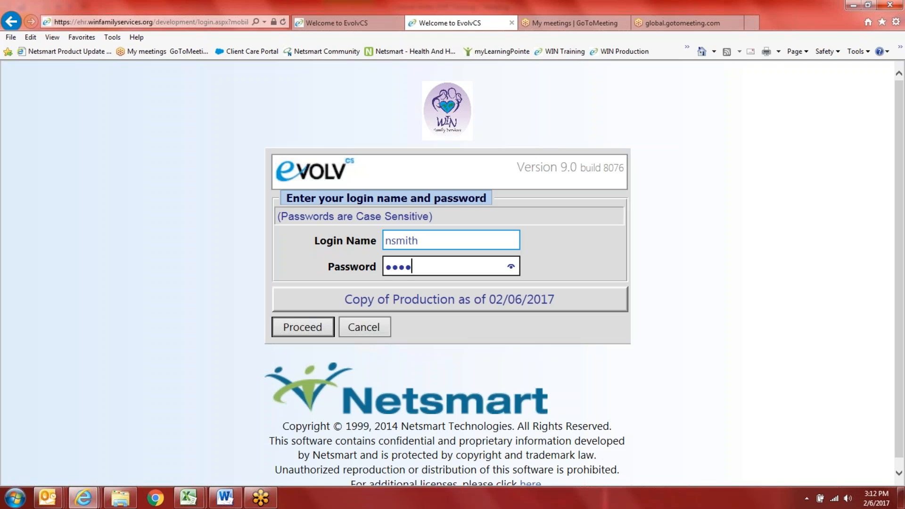
pyautogui.write('***')
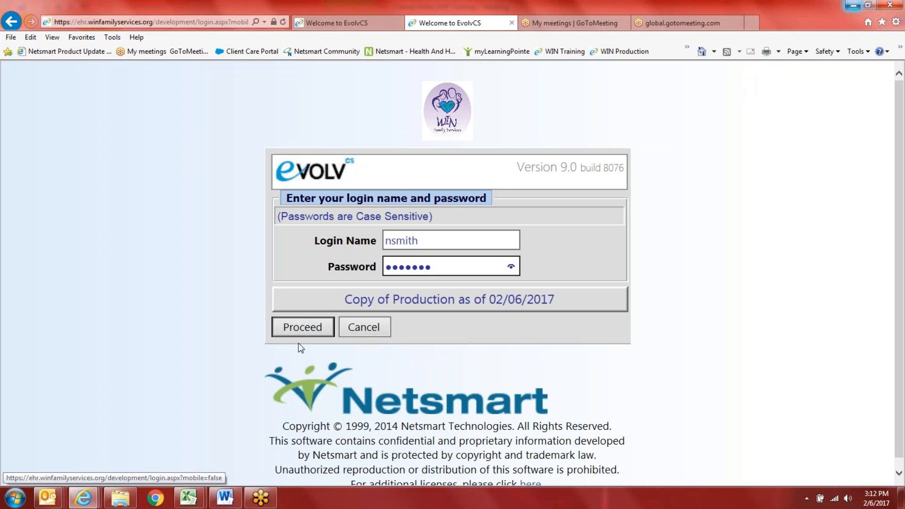
pyautogui.click(312, 327)
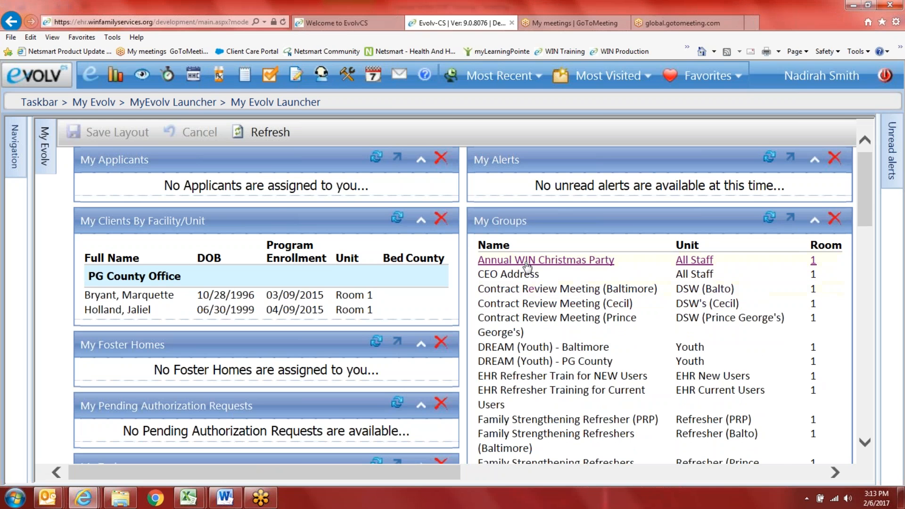
# Step: Review the dashboard widgets and drag My Saved Report Queries above My Alerts
pyautogui.scroll(-4, 553, 329)
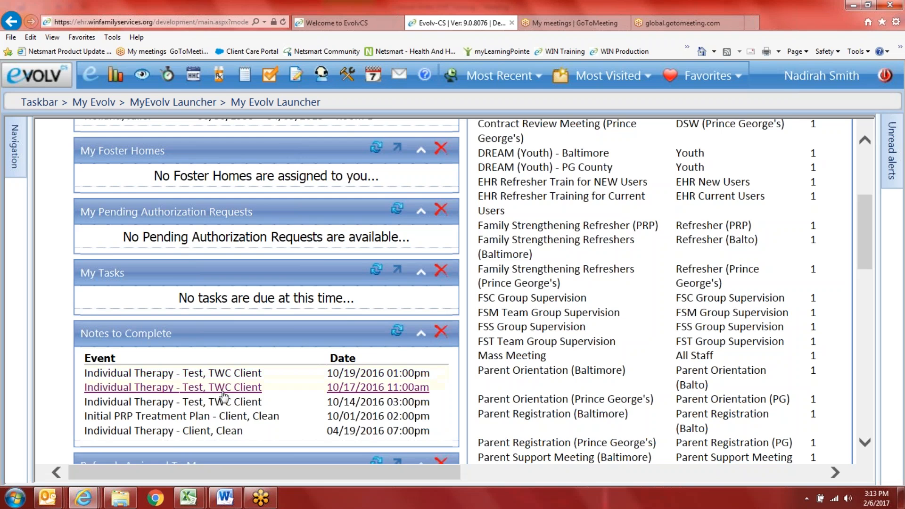
pyautogui.scroll(-6, 358, 404)
pyautogui.scroll(-8, 359, 404)
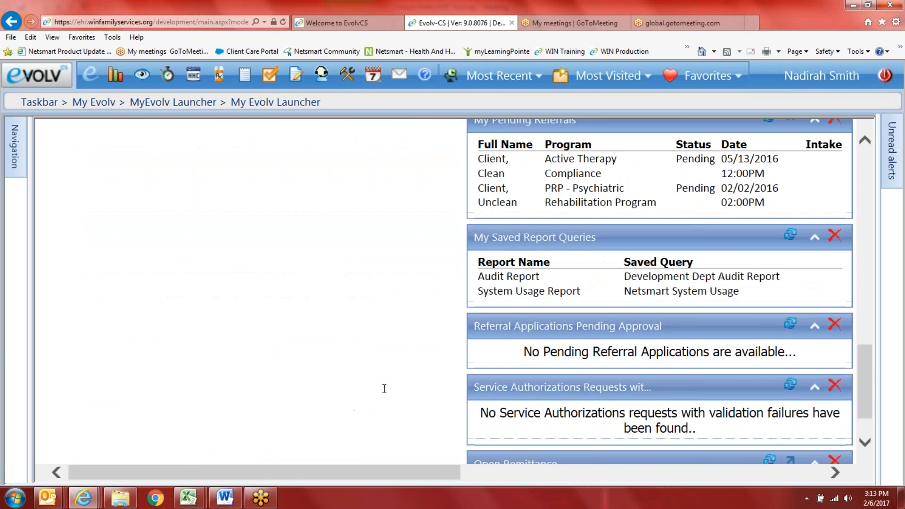
pyautogui.scroll(2, 383, 388)
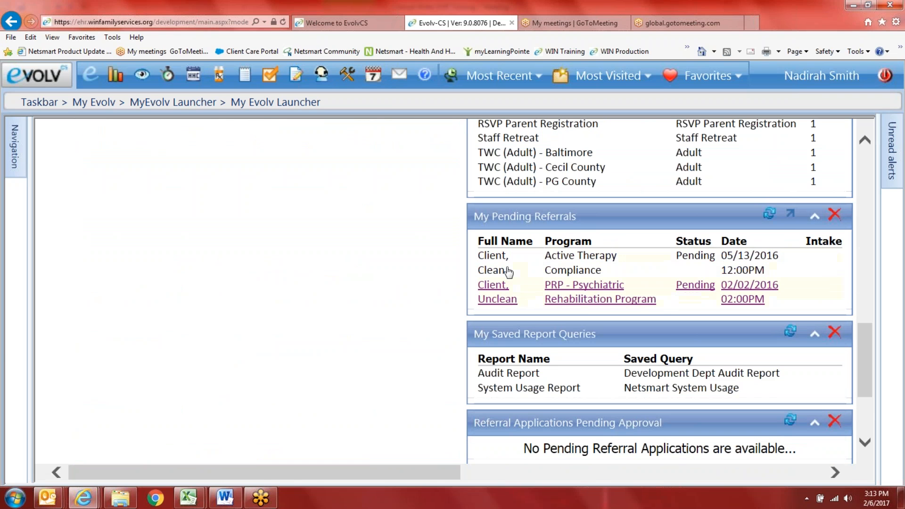
pyautogui.scroll(-3, 514, 301)
pyautogui.scroll(1, 509, 320)
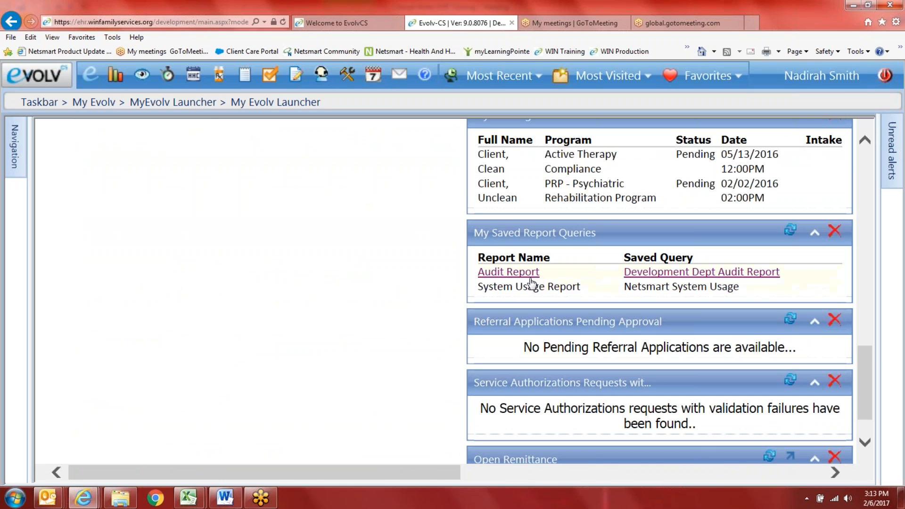
pyautogui.scroll(-1, 485, 301)
pyautogui.scroll(12, 495, 339)
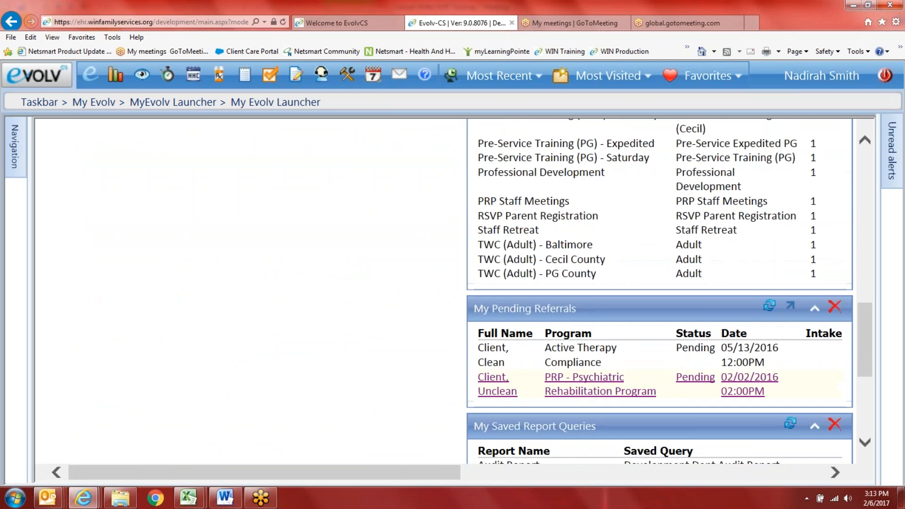
pyautogui.scroll(5, 420, 254)
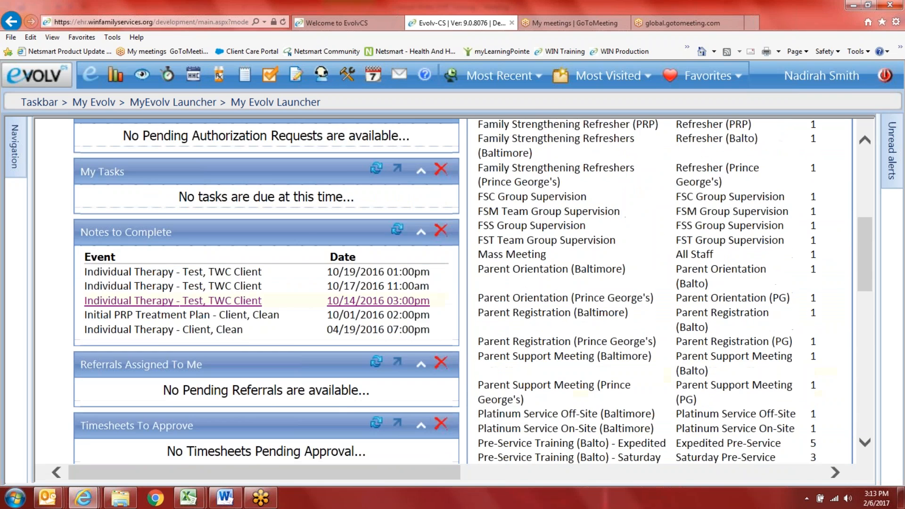
pyautogui.scroll(2, 229, 242)
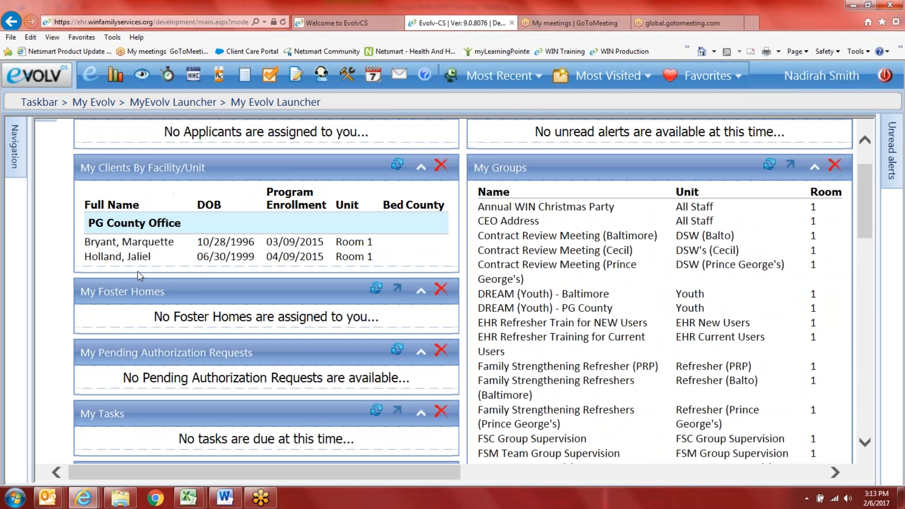
pyautogui.scroll(1, 439, 295)
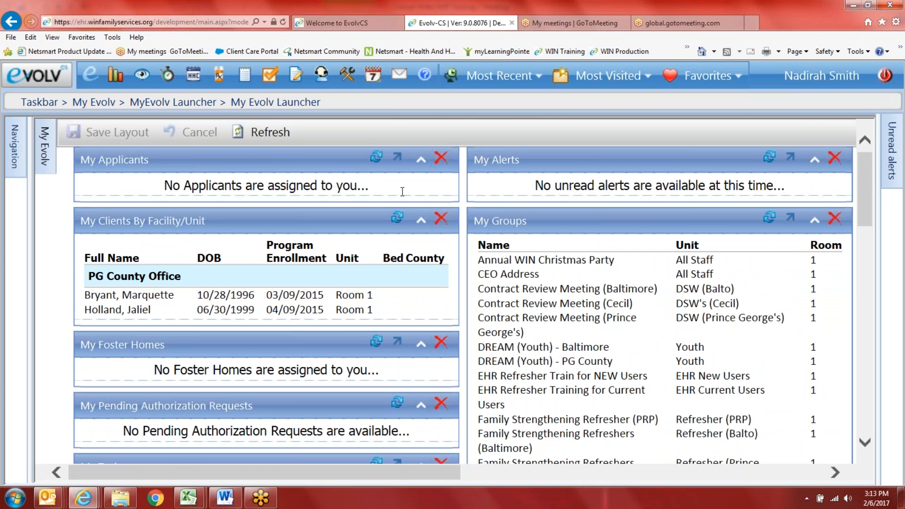
pyautogui.scroll(-2, 528, 306)
pyautogui.scroll(-7, 528, 335)
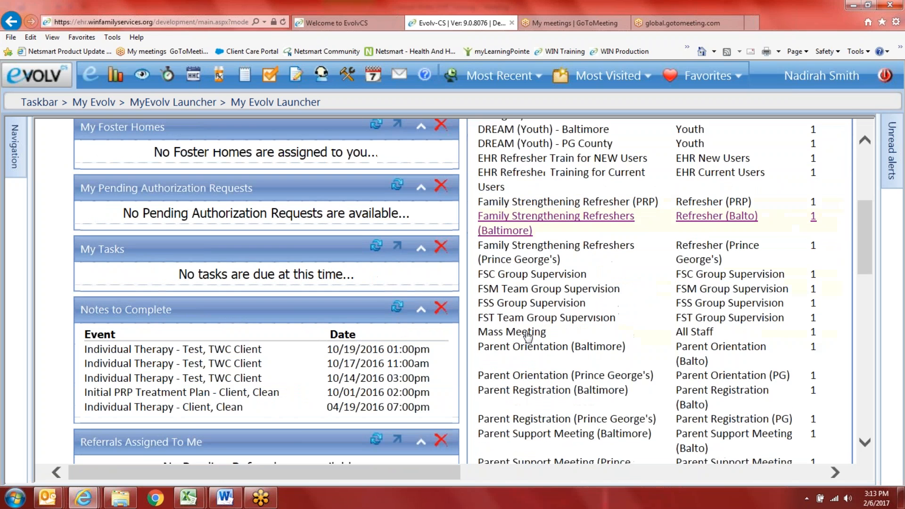
pyautogui.scroll(-7, 528, 335)
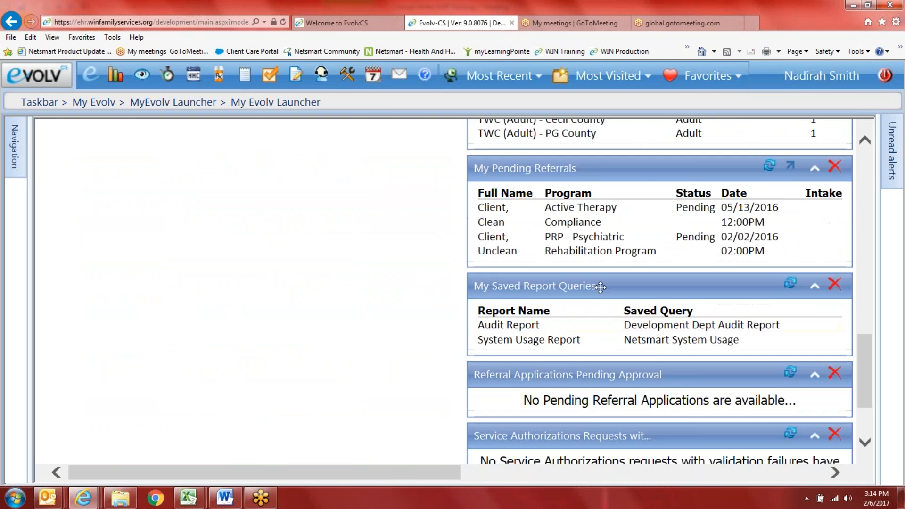
pyautogui.moveTo(598, 285); pyautogui.dragTo(577, 152)
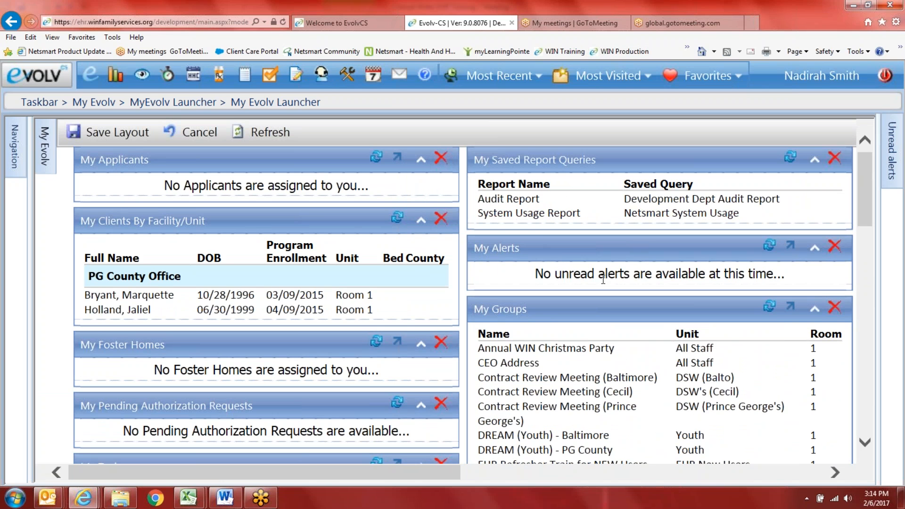
pyautogui.click(892, 156)
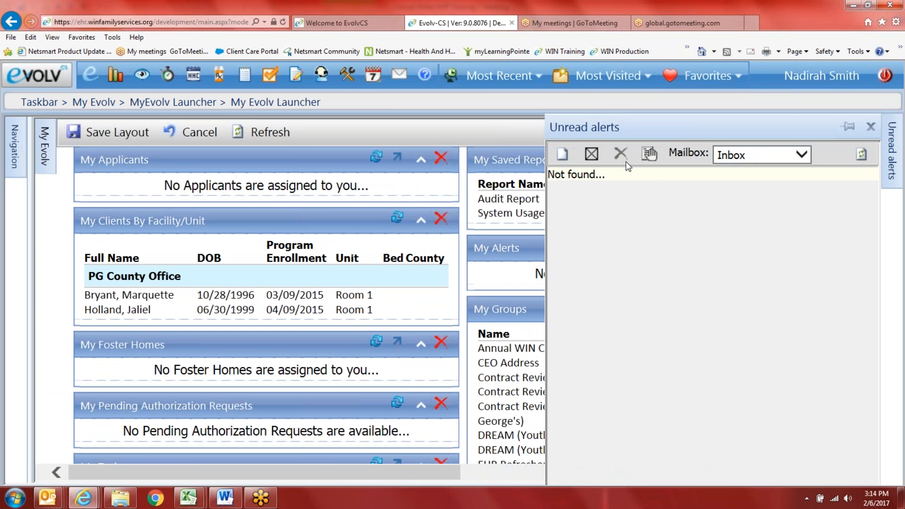
pyautogui.click(847, 126)
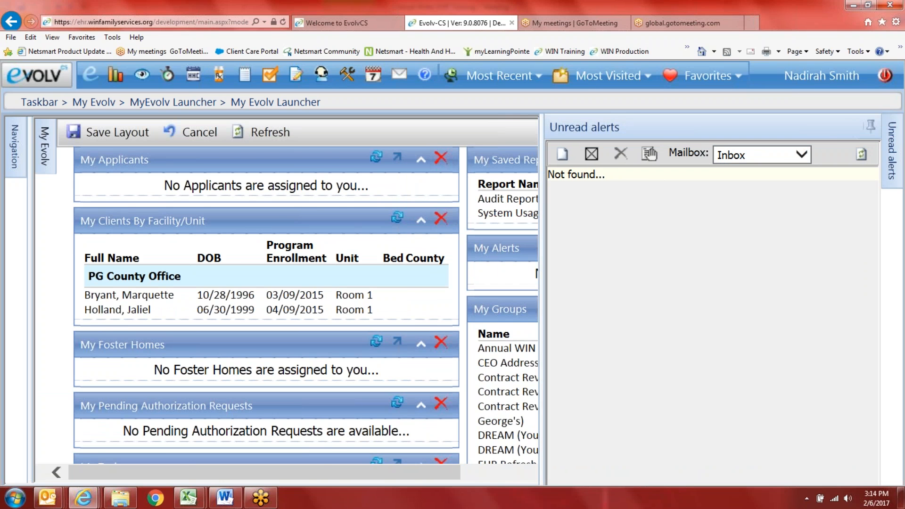
pyautogui.click(869, 125)
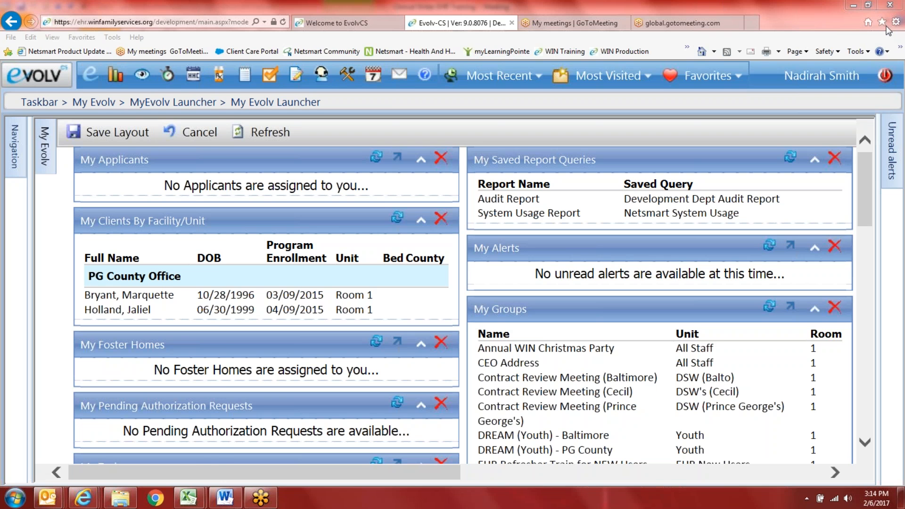
# Step: Leave the Client > Case Management menus and show the Favorites list
pyautogui.click(38, 75)
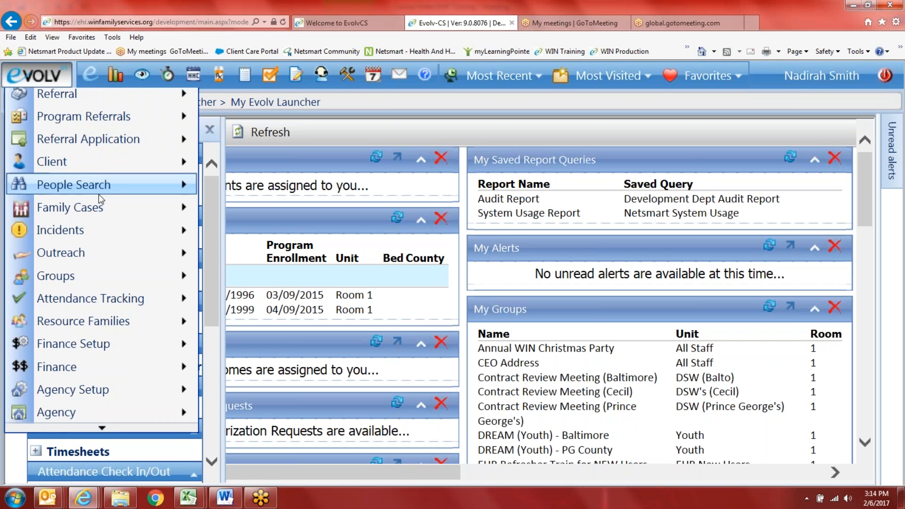
pyautogui.moveTo(117, 191)
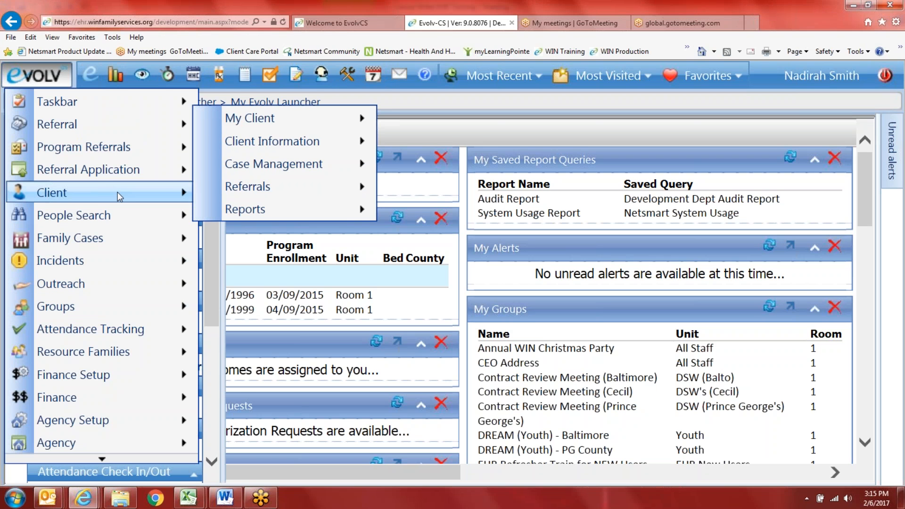
pyautogui.moveTo(321, 165)
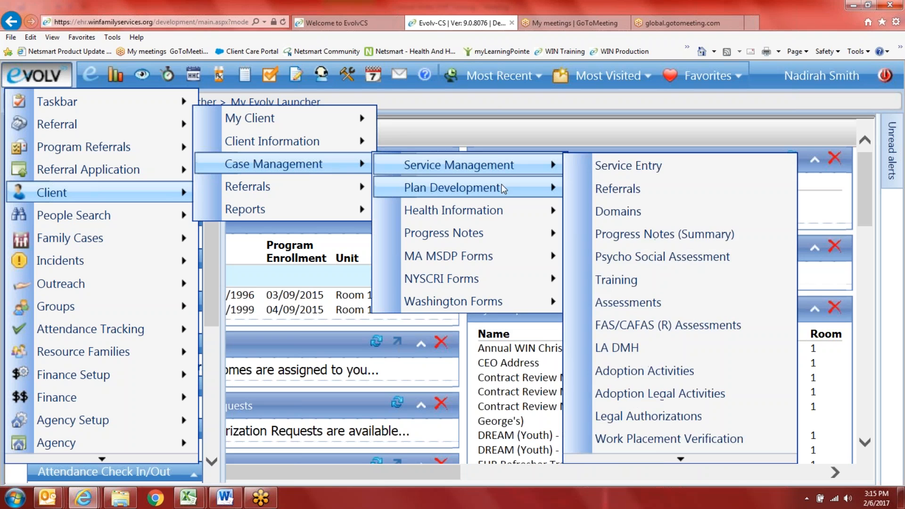
pyautogui.moveTo(466, 233)
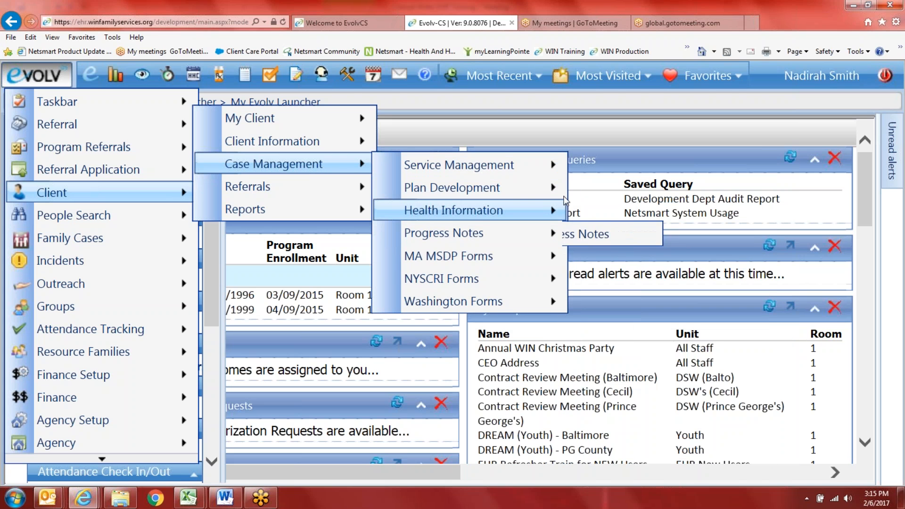
pyautogui.moveTo(518, 188)
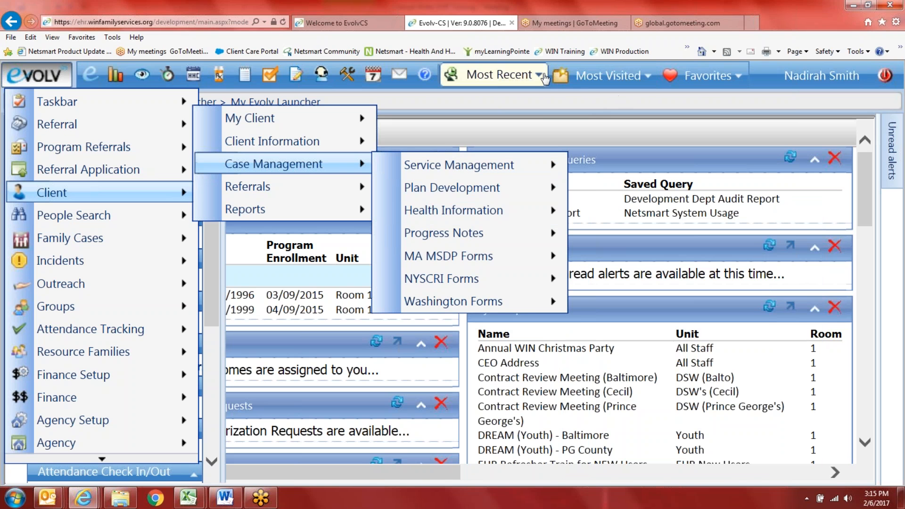
pyautogui.click(718, 79)
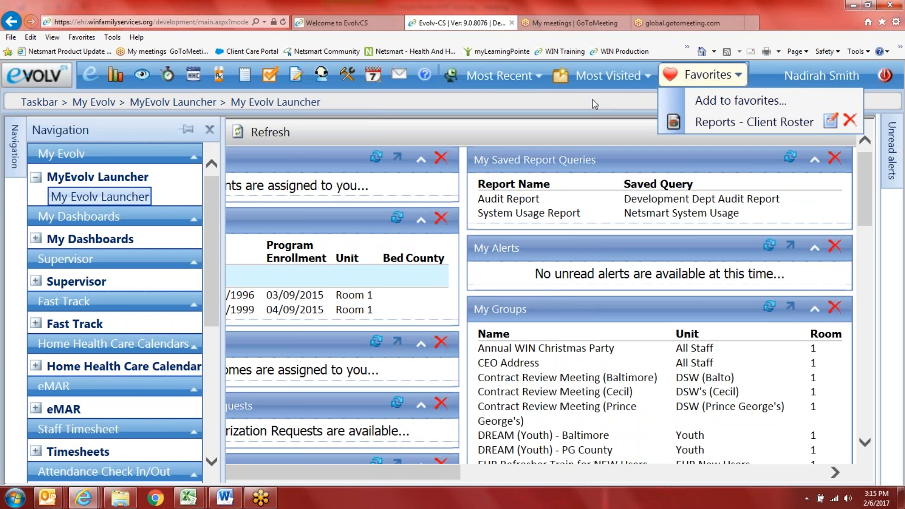
# Step: Go to Client - Service Assessments from the Most Visited list
pyautogui.click(608, 75)
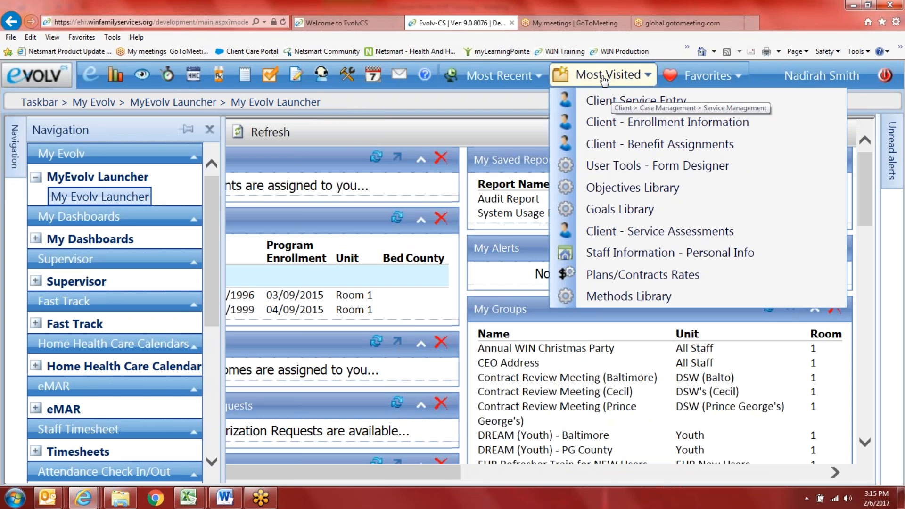
pyautogui.click(600, 232)
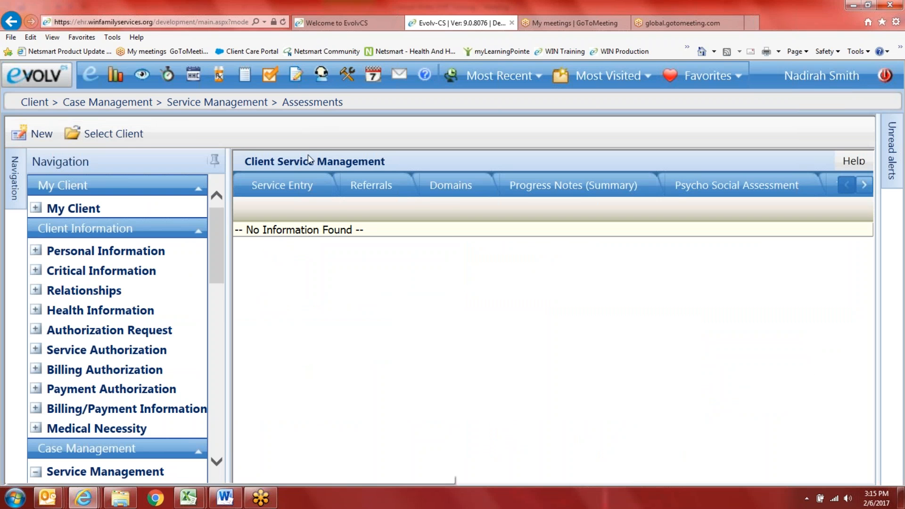
# Step: Search for clients whose last name starts with 'clie'
pyautogui.click(127, 140)
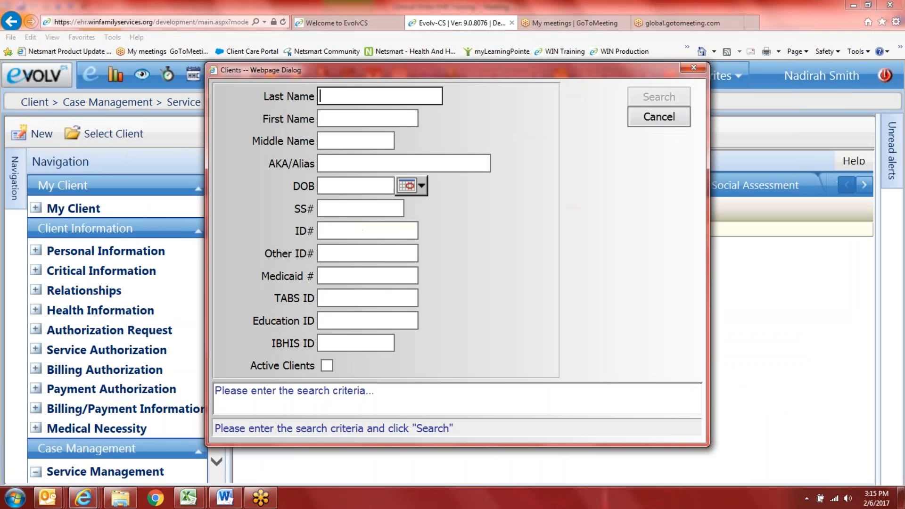
pyautogui.write('client')
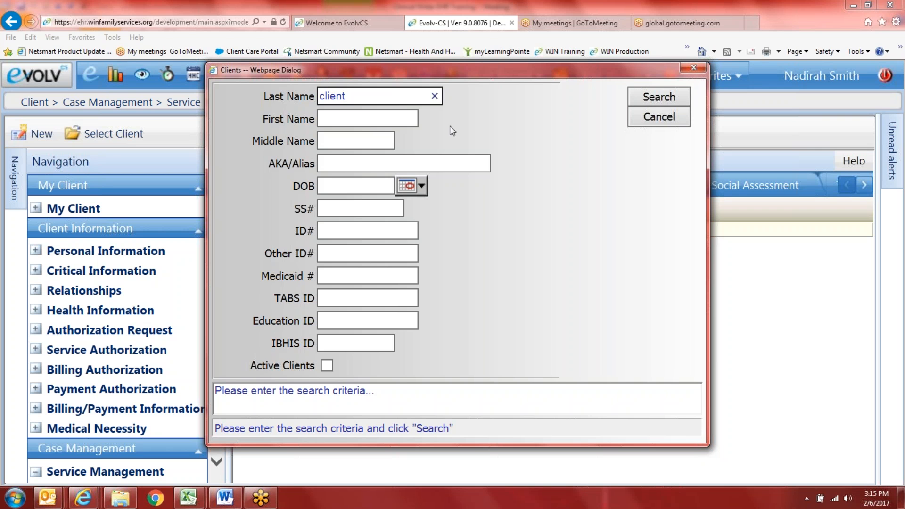
pyautogui.click(663, 97)
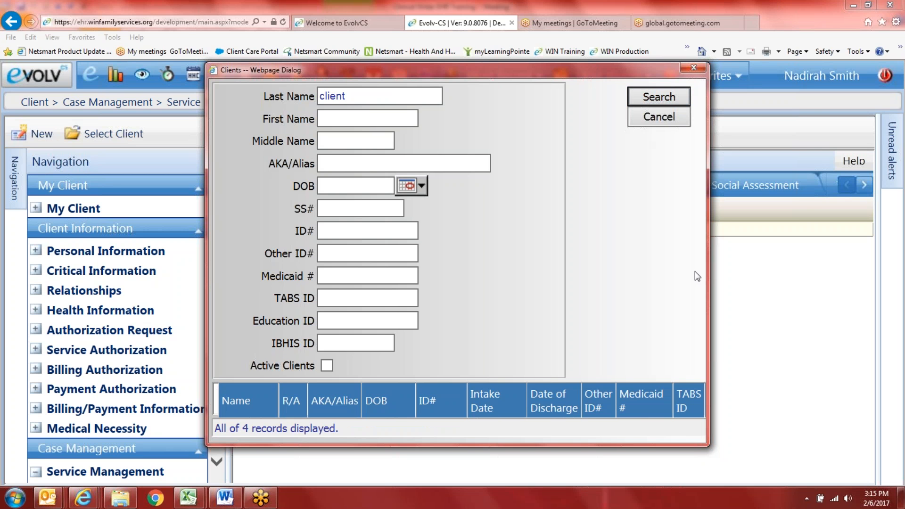
# Step: Enlarge the search results window and load the chosen test client's record
pyautogui.moveTo(707, 258); pyautogui.dragTo(807, 249)
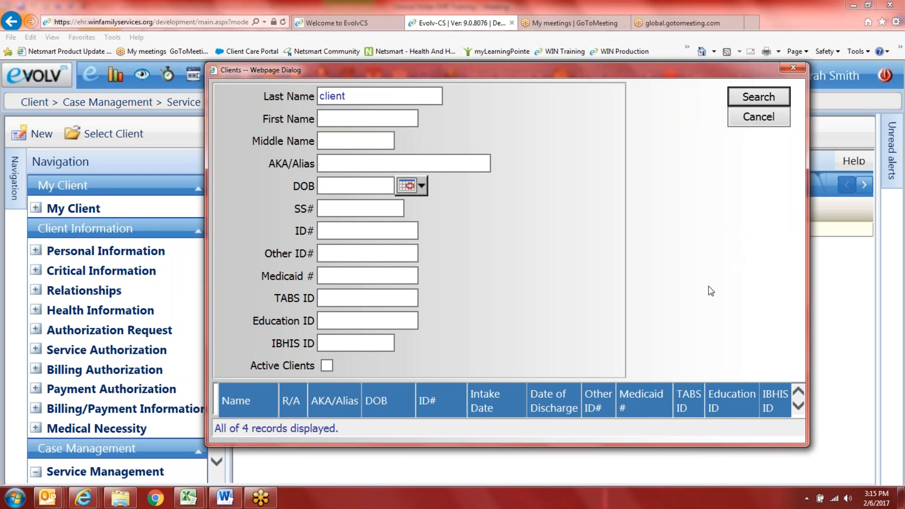
pyautogui.moveTo(556, 433); pyautogui.dragTo(548, 485)
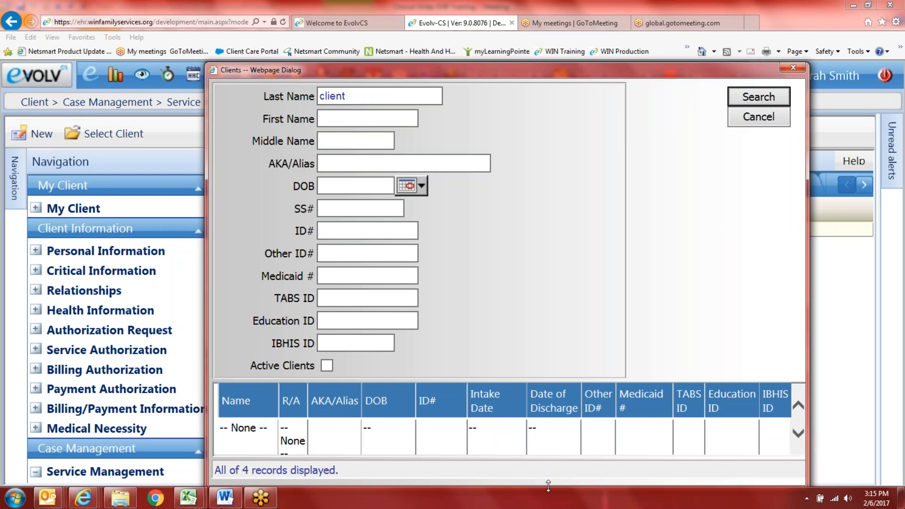
pyautogui.click(796, 433)
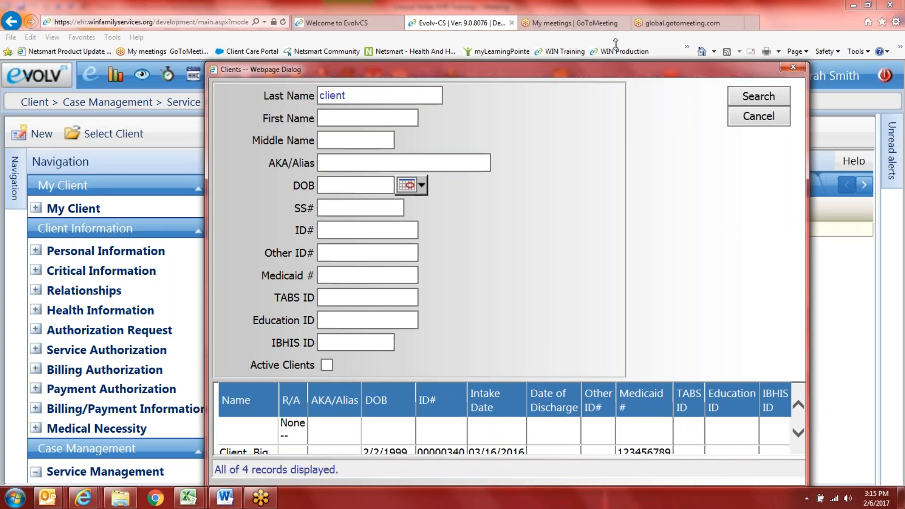
pyautogui.moveTo(615, 43); pyautogui.dragTo(614, 2)
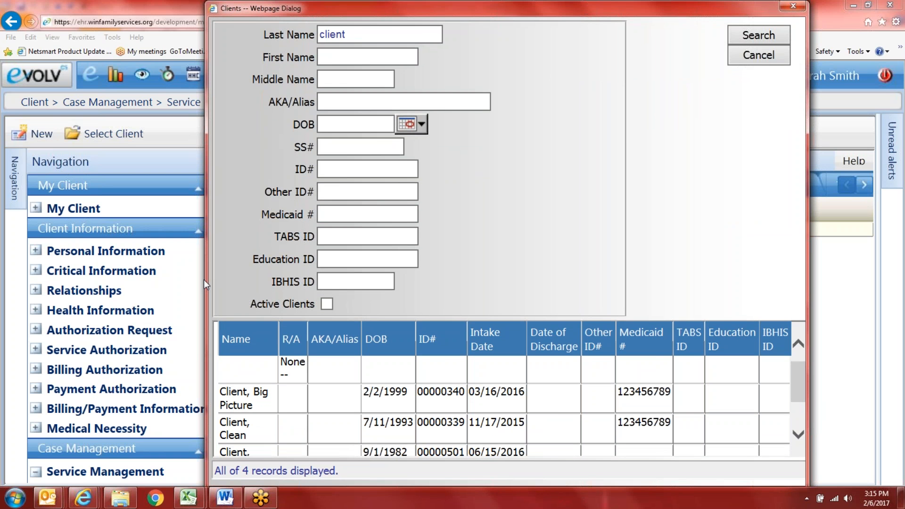
pyautogui.moveTo(206, 279); pyautogui.dragTo(150, 279)
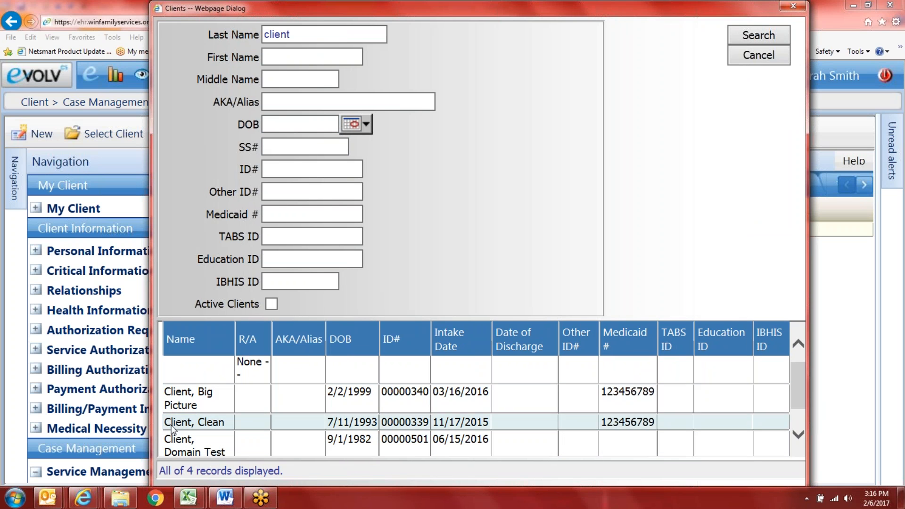
pyautogui.doubleClick(211, 423)
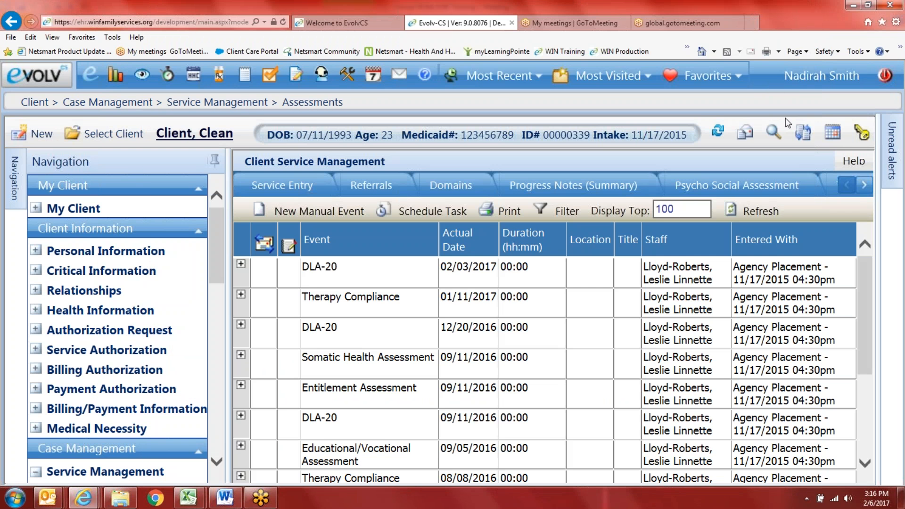
# Step: Unpin the Navigation panel and try sorting the assessments by date and event
pyautogui.click(215, 161)
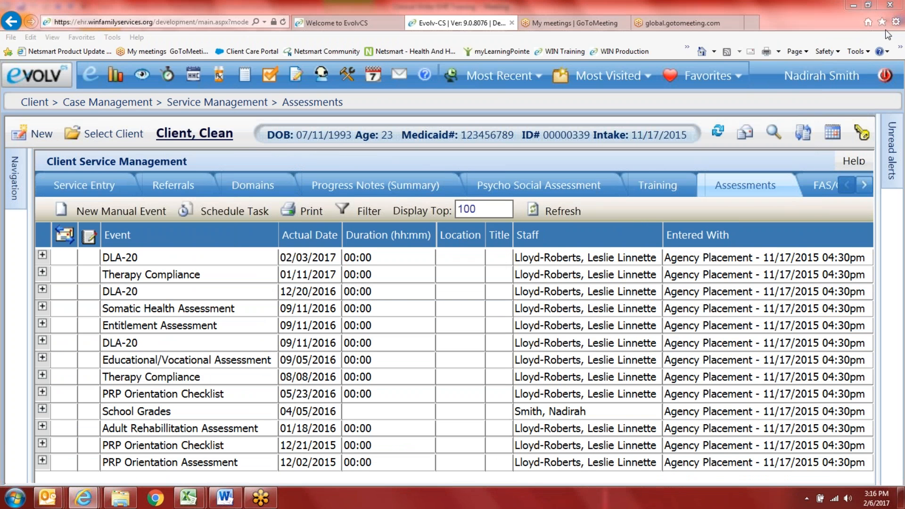
pyautogui.click(314, 234)
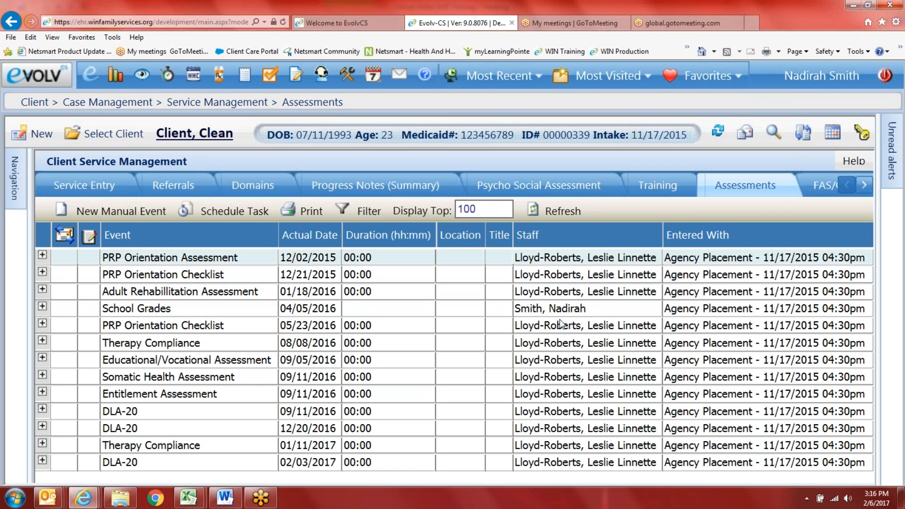
pyautogui.click(132, 236)
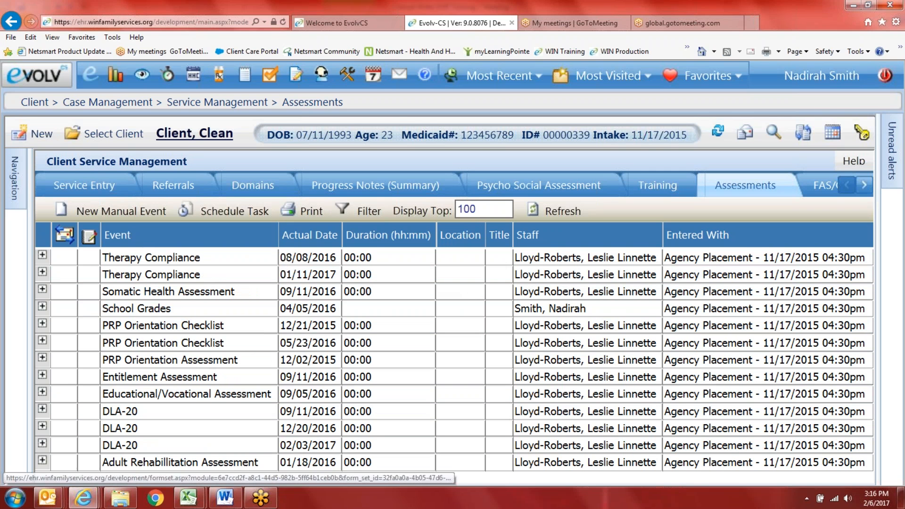
pyautogui.click(832, 17)
pyautogui.click(834, 22)
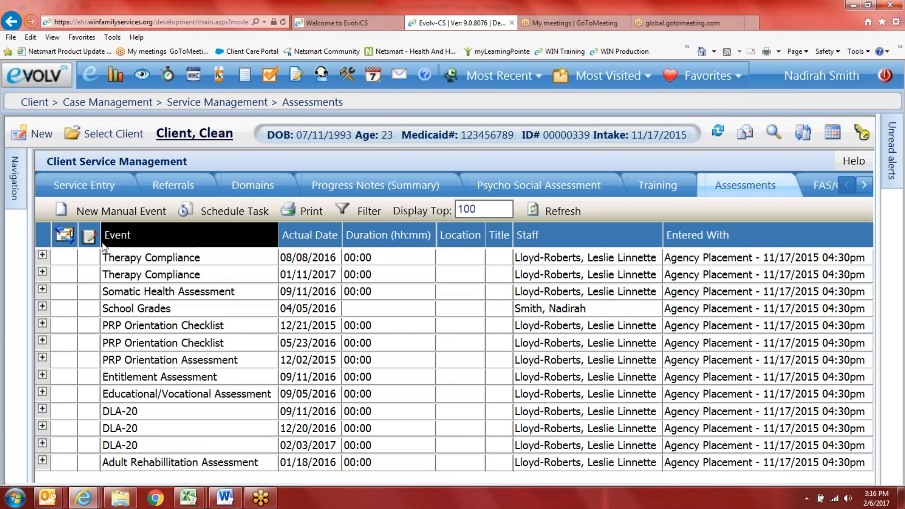
# Step: Sort the events alphabetically and expand the 09/11/2016 DLA-20 row's details
pyautogui.click(157, 238)
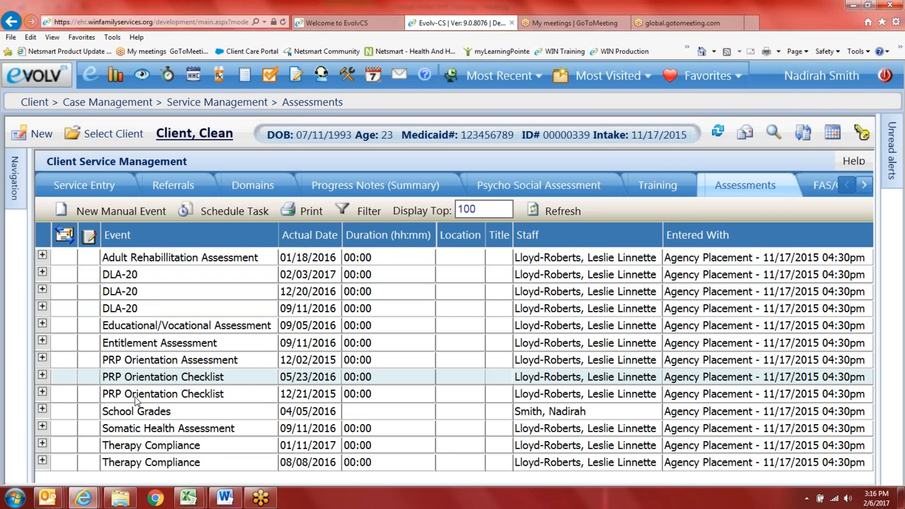
pyautogui.click(317, 237)
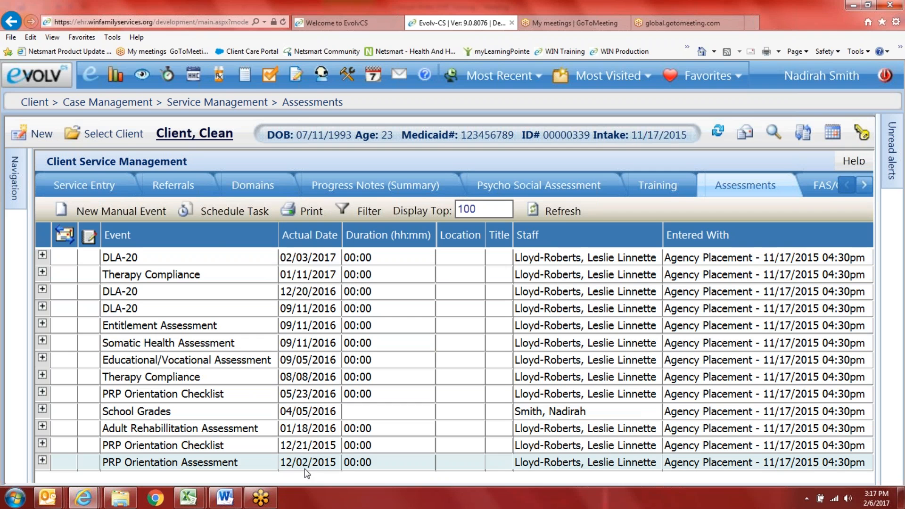
pyautogui.click(546, 234)
pyautogui.click(546, 233)
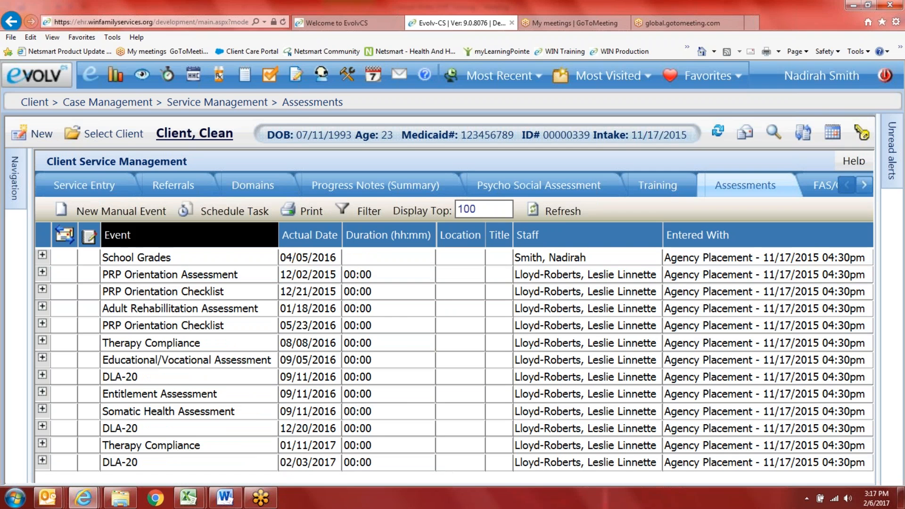
pyautogui.click(131, 236)
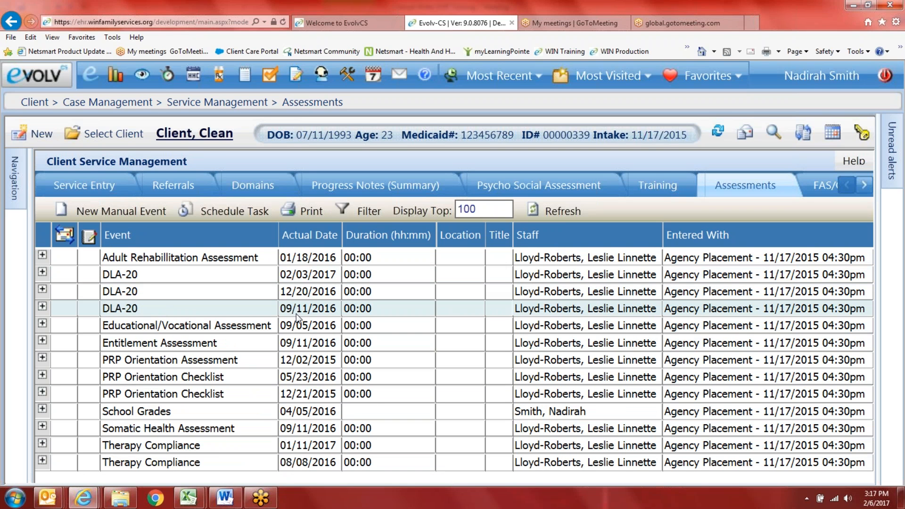
pyautogui.click(43, 307)
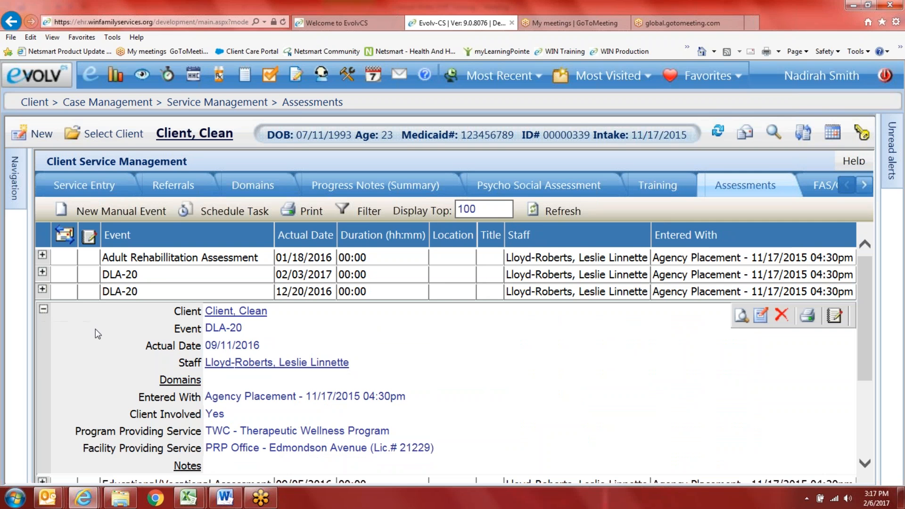
# Step: Show the 09/11/2016 DLA-20 domain scores, all rated 2, and open it for editing
pyautogui.scroll(-2, 95, 330)
pyautogui.scroll(1, 95, 331)
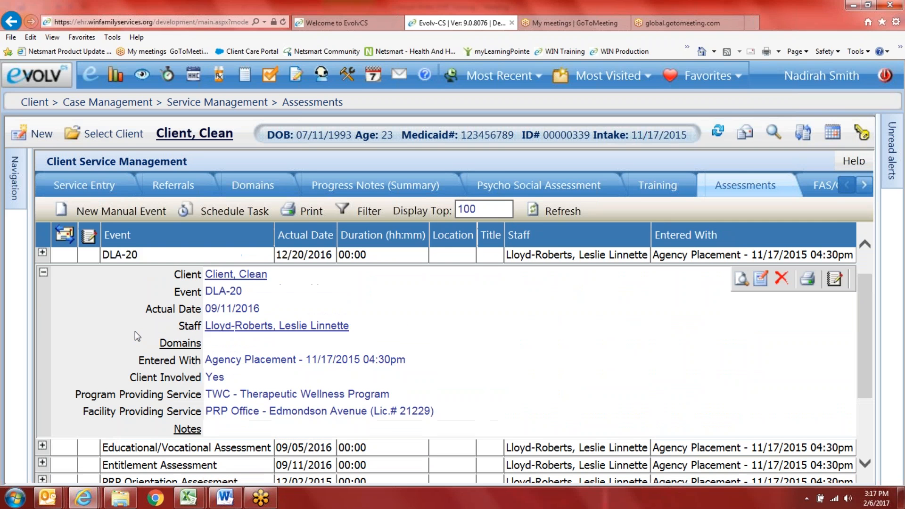
pyautogui.click(179, 347)
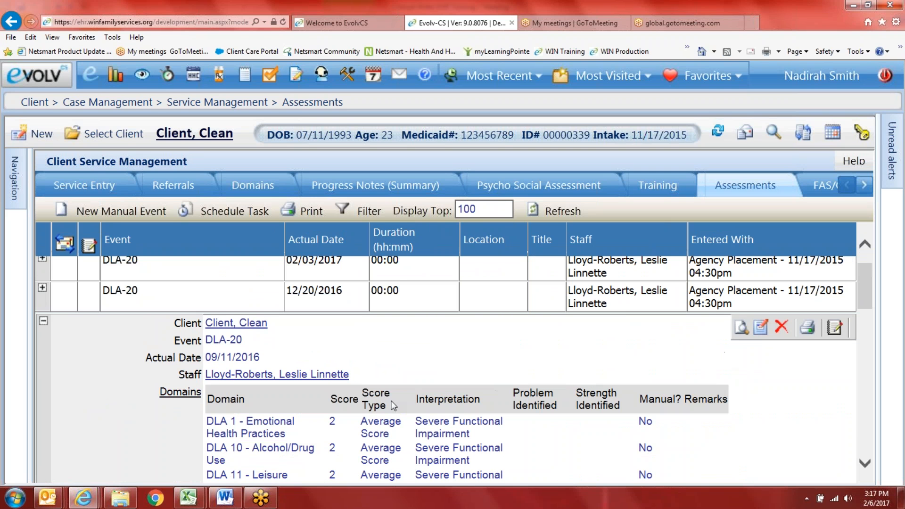
pyautogui.scroll(-5, 391, 405)
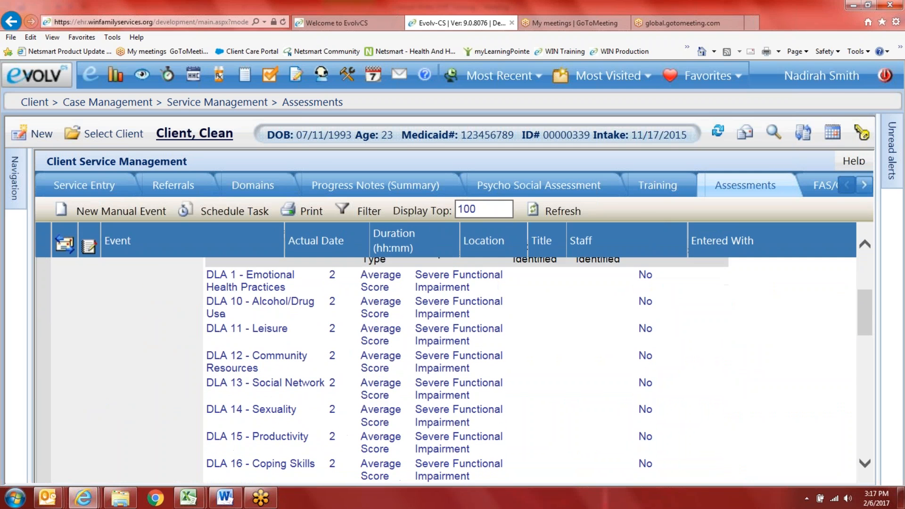
pyautogui.scroll(-3, 355, 426)
pyautogui.scroll(6, 559, 409)
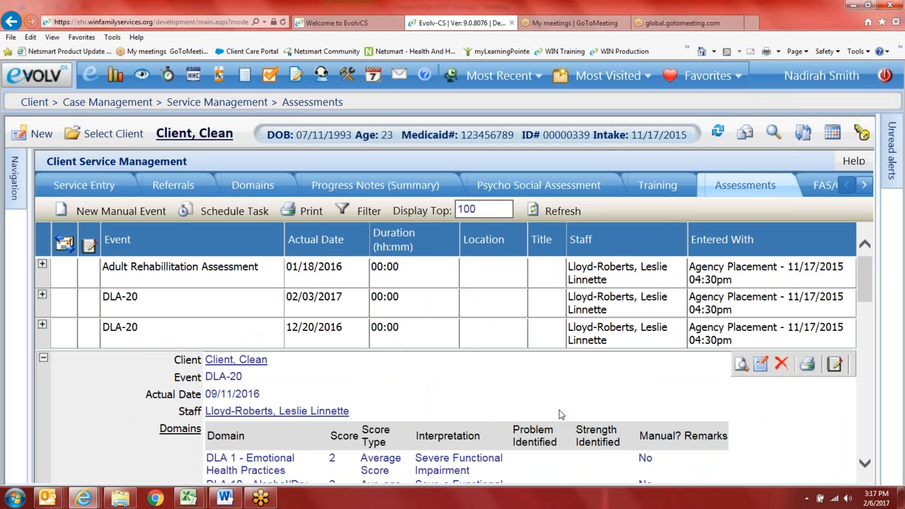
pyautogui.click(761, 364)
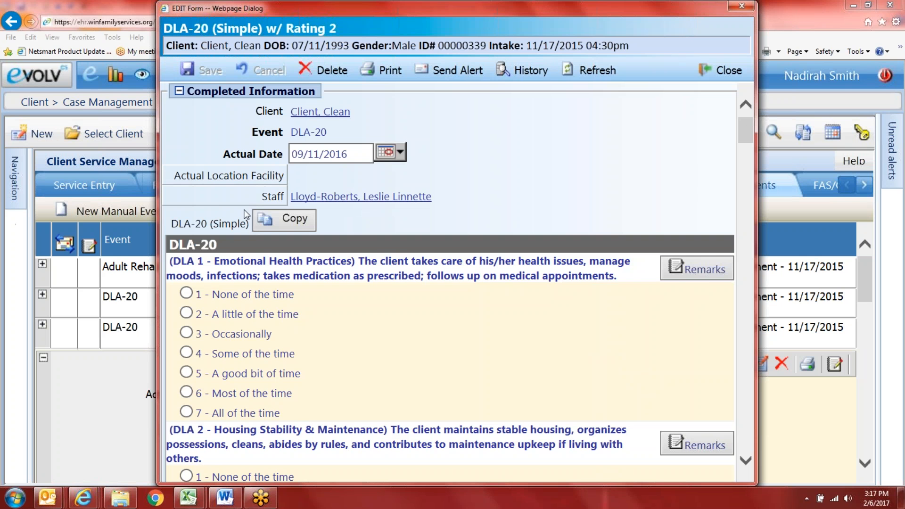
# Step: Widen the DLA-20 (Simple) w/ Rating 2 form window to the left and right
pyautogui.scroll(-5, 578, 360)
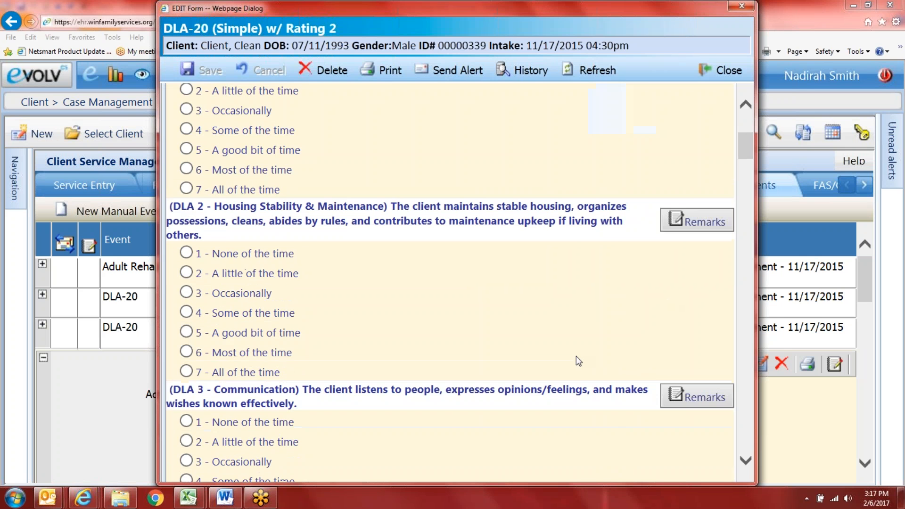
pyautogui.scroll(-6, 576, 356)
pyautogui.scroll(13, 551, 350)
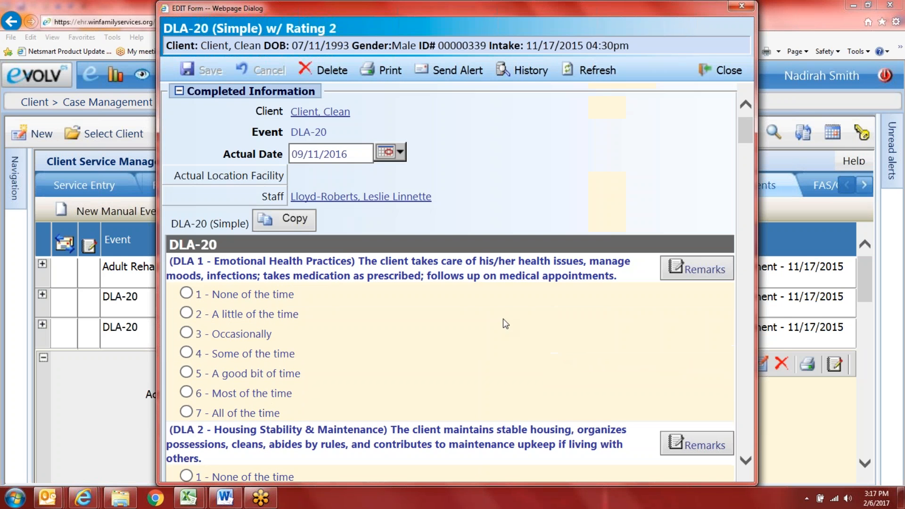
pyautogui.moveTo(157, 219); pyautogui.dragTo(43, 219)
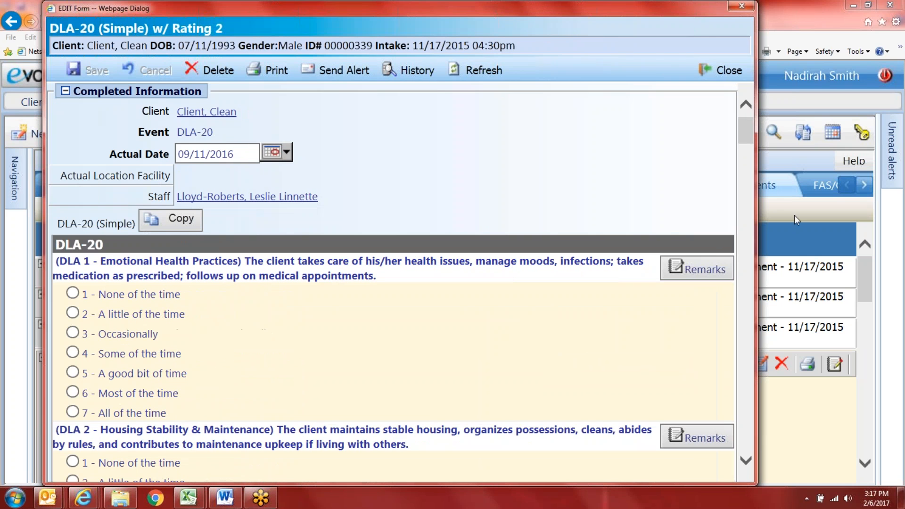
pyautogui.moveTo(754, 208); pyautogui.dragTo(856, 207)
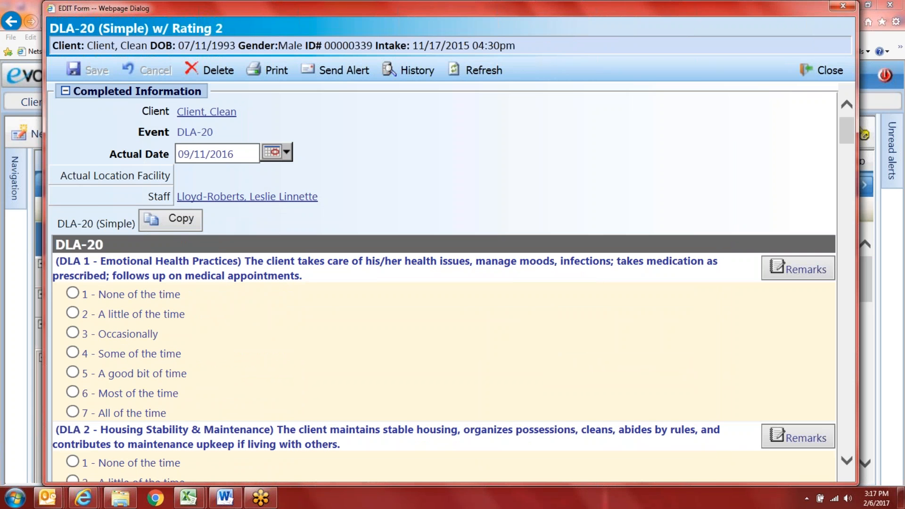
# Step: Rate DLA 1–7 on the frequency scale as 4, 3, 3, 3, 3, 4 and 2
pyautogui.click(72, 352)
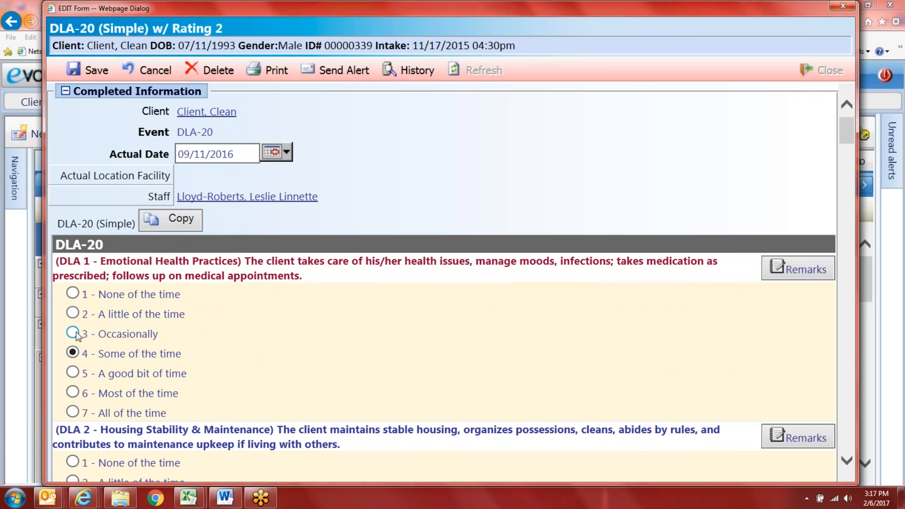
pyautogui.scroll(-2, 94, 382)
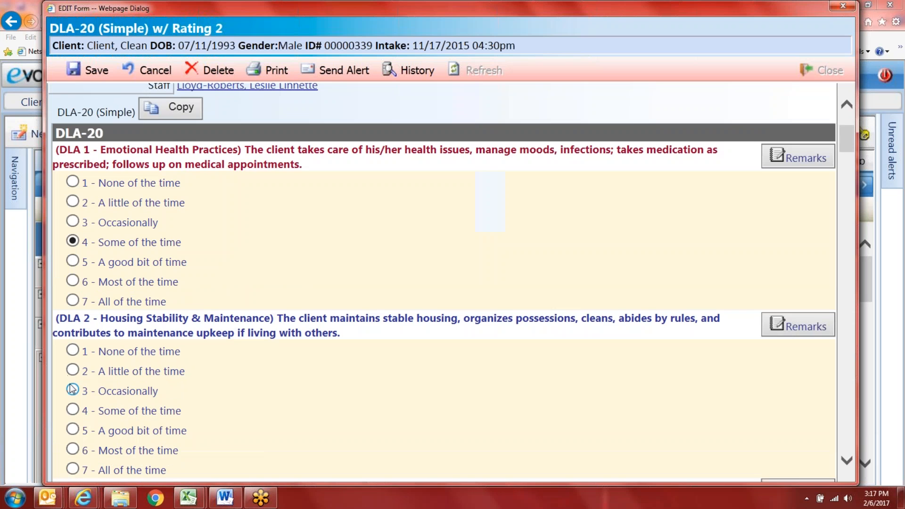
pyautogui.click(73, 390)
pyautogui.scroll(-3, 75, 391)
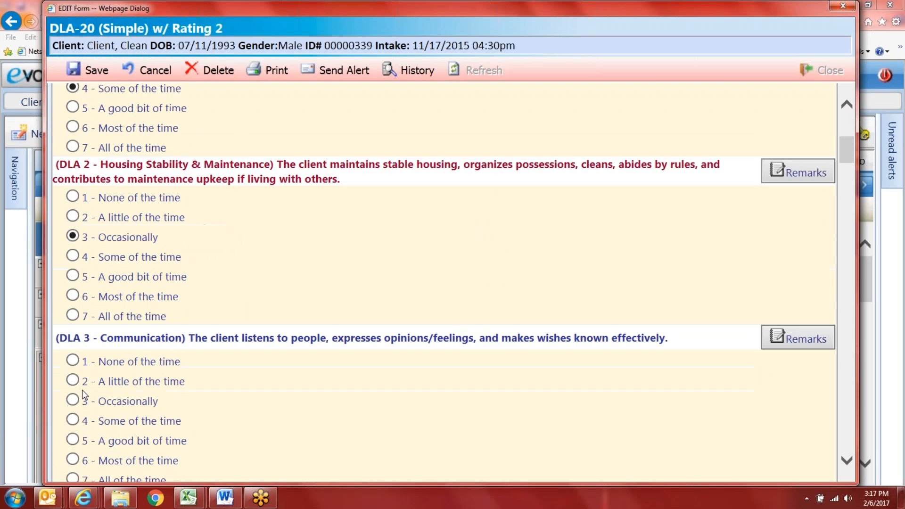
pyautogui.click(75, 386)
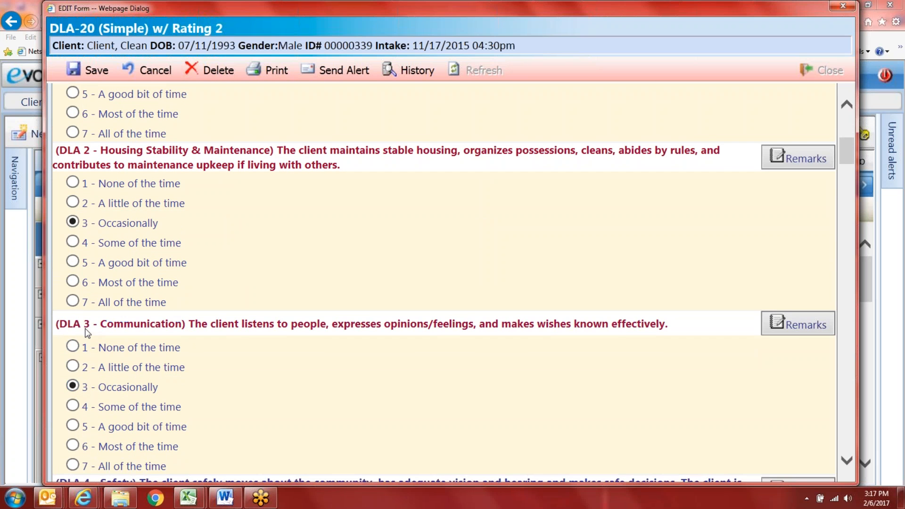
pyautogui.scroll(-3, 103, 369)
pyautogui.click(73, 387)
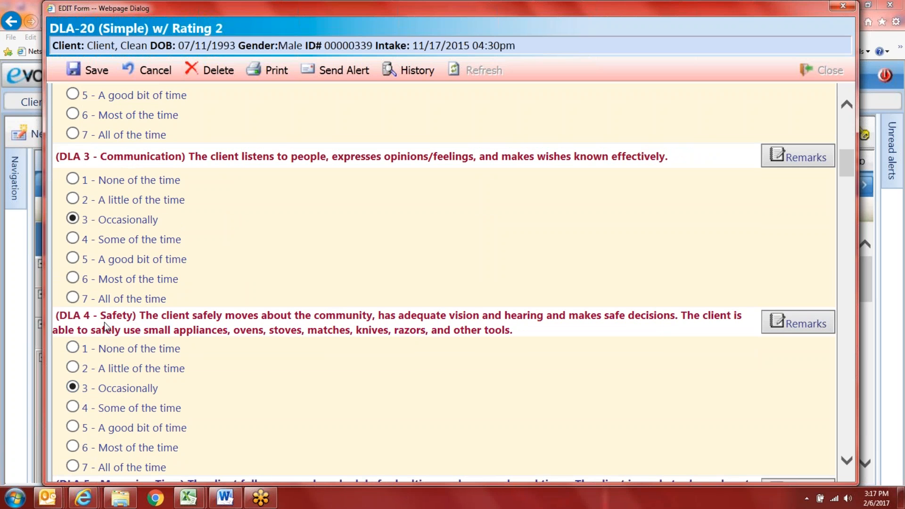
pyautogui.scroll(-3, 131, 326)
pyautogui.click(73, 388)
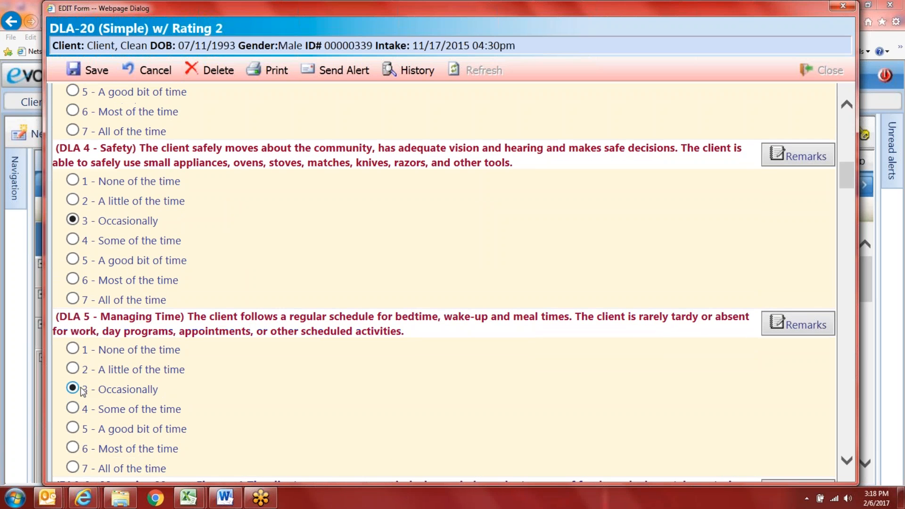
pyautogui.scroll(-3, 233, 359)
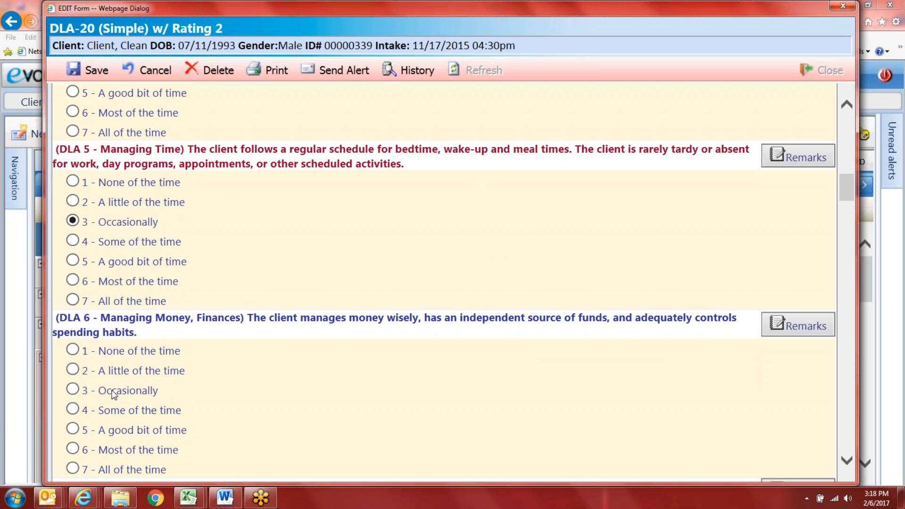
pyautogui.click(73, 410)
pyautogui.scroll(-4, 80, 417)
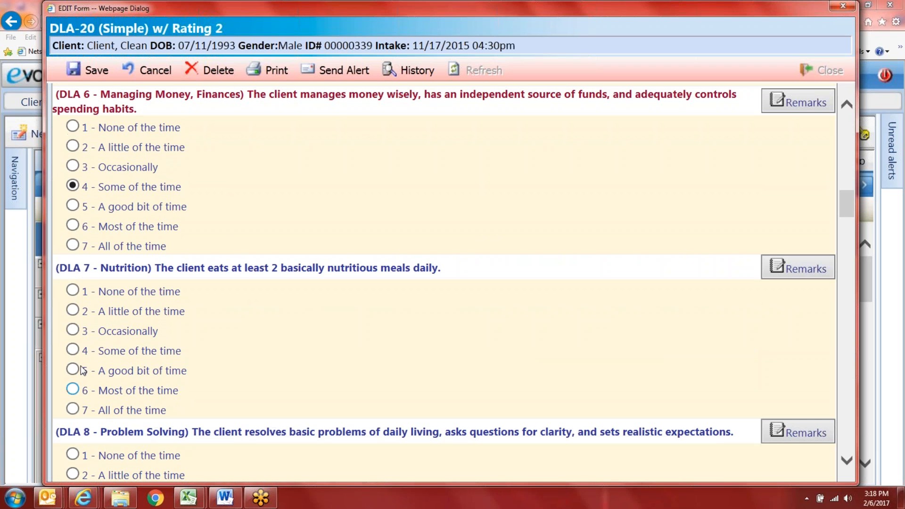
pyautogui.click(73, 311)
# Step: Rate DLA 9–15 as 4, 4, 4, 3, 5, 6 and 7
pyautogui.scroll(-2, 75, 415)
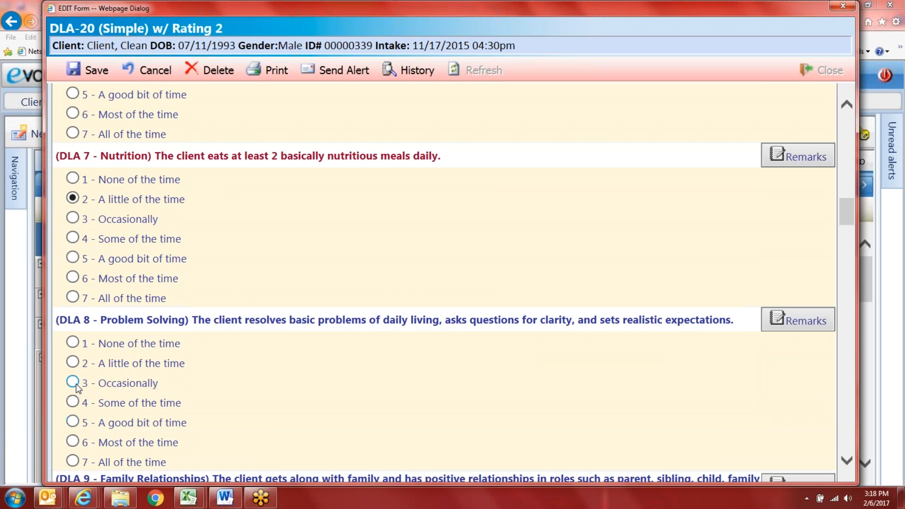
pyautogui.scroll(-3, 83, 401)
pyautogui.click(73, 402)
pyautogui.scroll(-3, 74, 410)
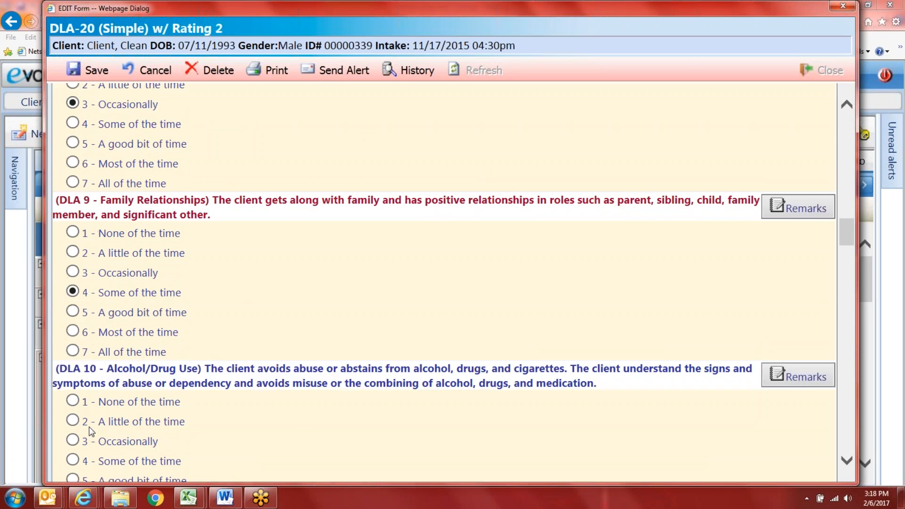
pyautogui.click(73, 407)
pyautogui.scroll(-3, 75, 414)
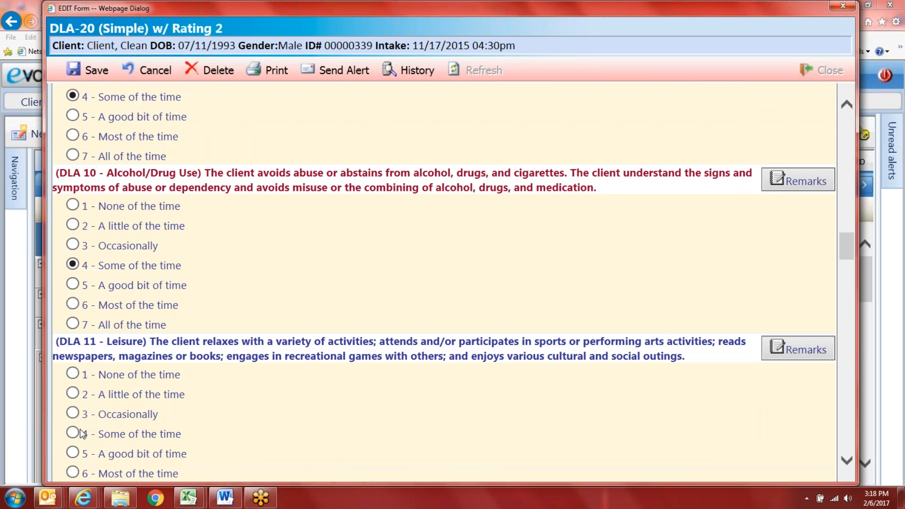
pyautogui.click(73, 406)
pyautogui.scroll(-4, 74, 410)
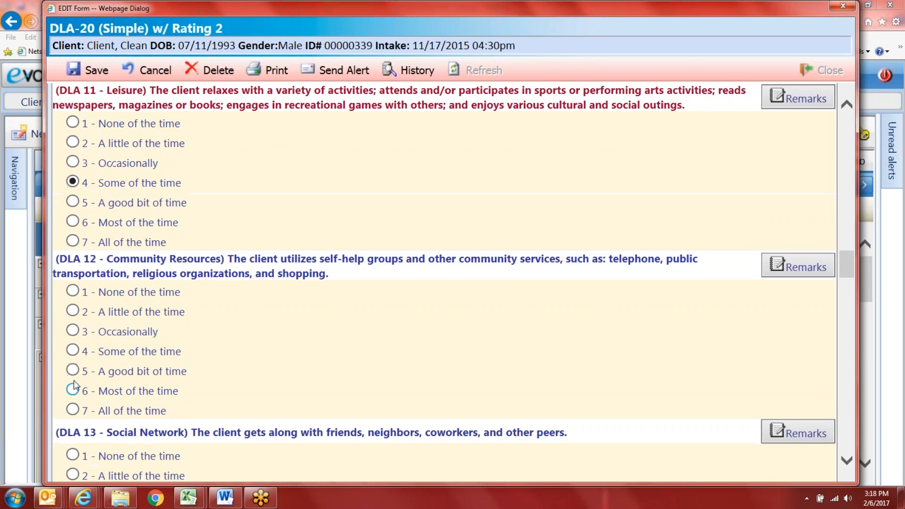
pyautogui.click(73, 332)
pyautogui.scroll(-3, 78, 375)
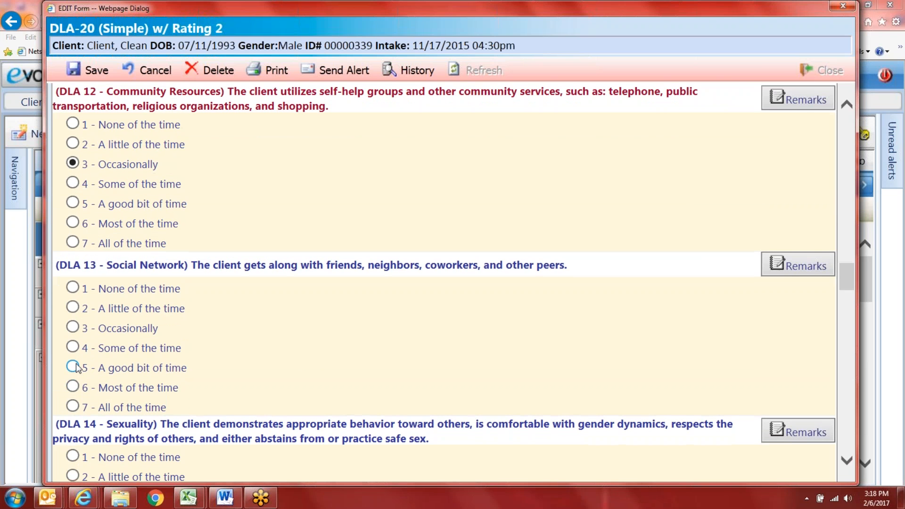
pyautogui.click(74, 369)
pyautogui.scroll(-4, 84, 377)
pyautogui.click(73, 331)
pyautogui.scroll(-3, 73, 344)
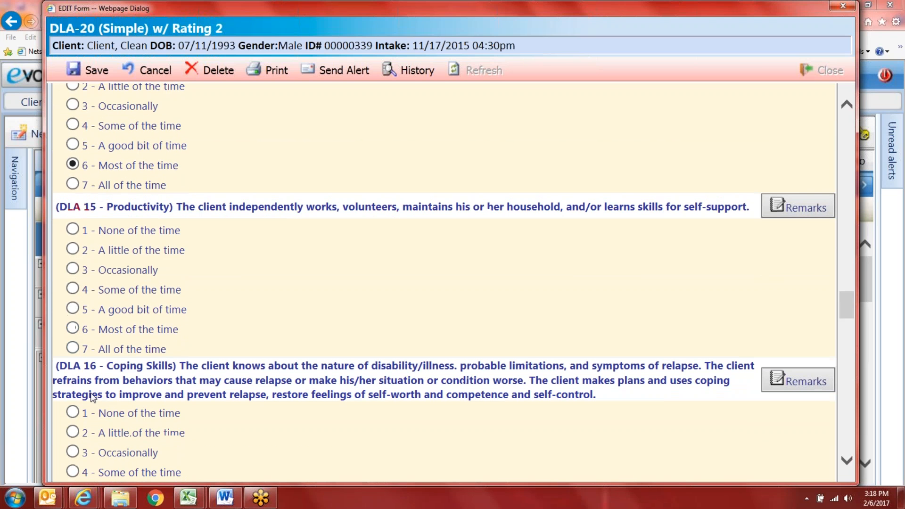
pyautogui.click(73, 348)
# Step: Rate DLA 16–20 as 4, 2, 1, 3 and 3, and mark Walking as a challenge
pyautogui.scroll(-4, 74, 356)
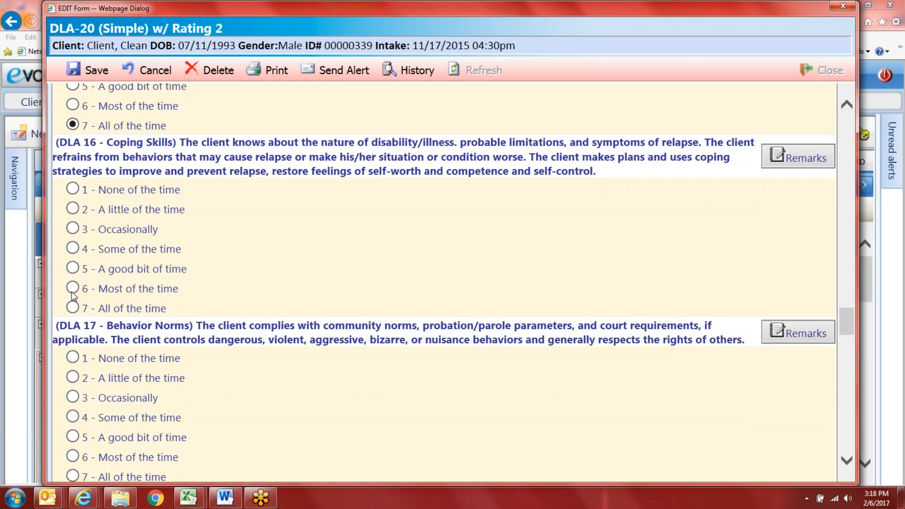
pyautogui.click(73, 249)
pyautogui.click(73, 377)
pyautogui.scroll(-2, 75, 389)
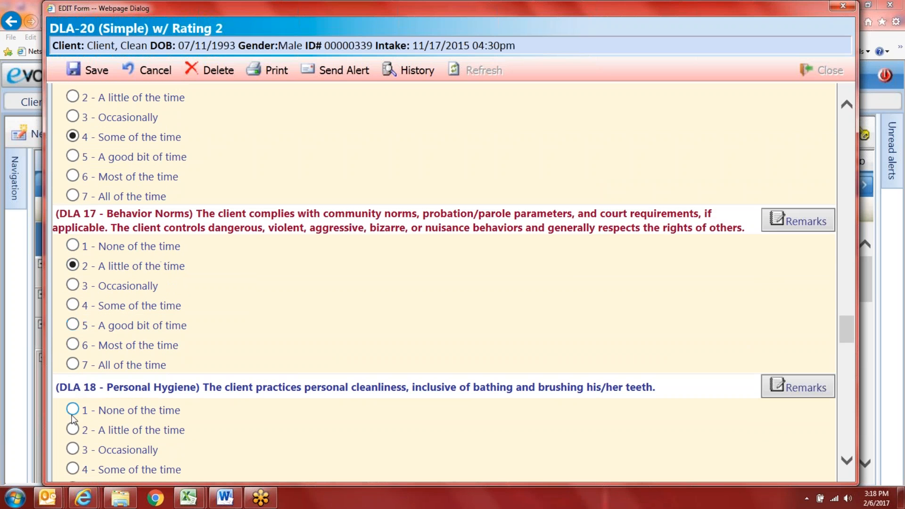
pyautogui.click(74, 411)
pyautogui.scroll(-4, 76, 435)
pyautogui.click(73, 391)
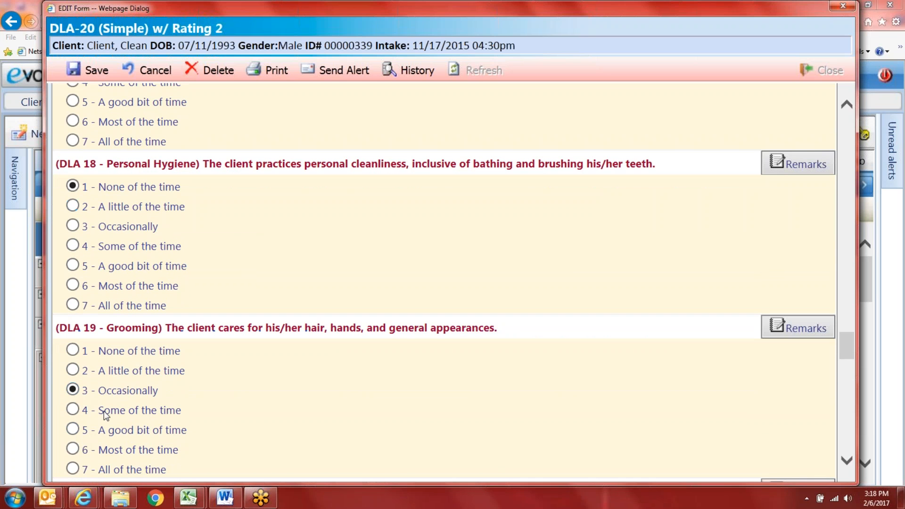
pyautogui.scroll(-3, 101, 413)
pyautogui.click(73, 387)
pyautogui.scroll(-3, 100, 420)
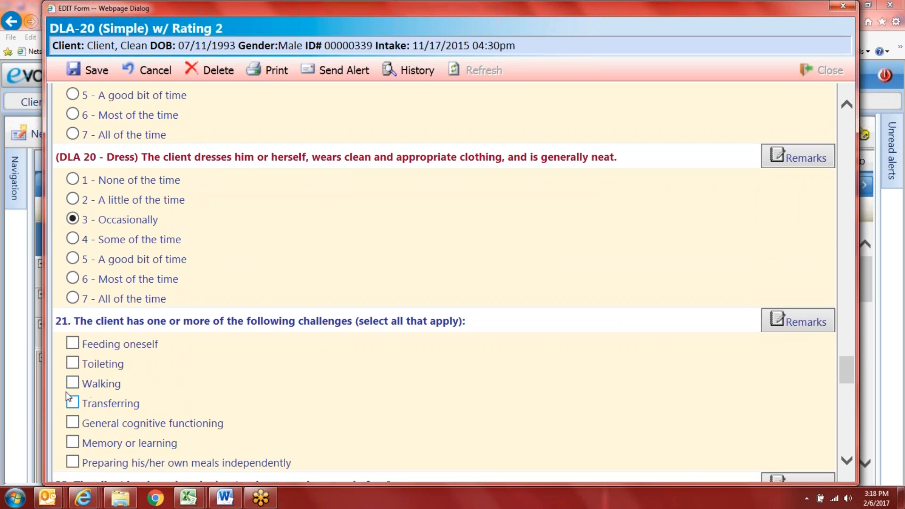
pyautogui.click(73, 382)
# Step: Answer 'For less than 30 minutes' for longest knockout and enter 5 as first-knockout age
pyautogui.scroll(-4, 77, 396)
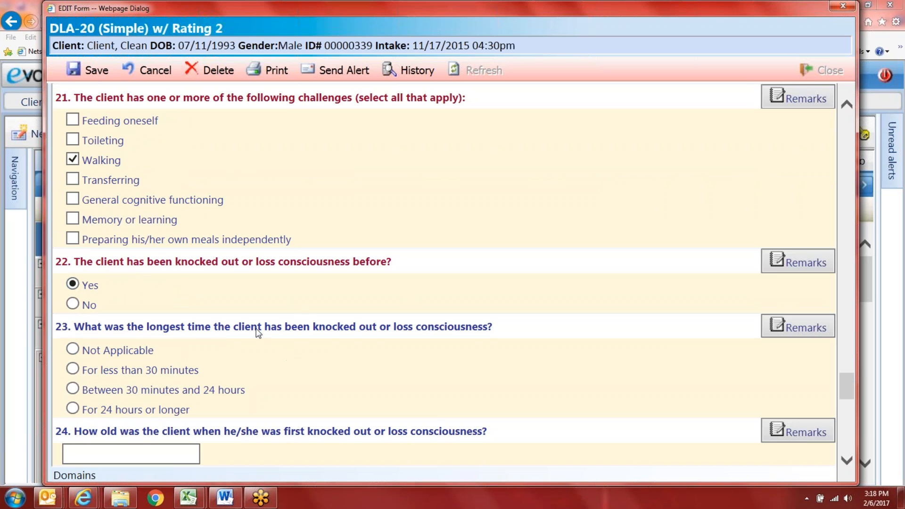
pyautogui.scroll(-1, 258, 332)
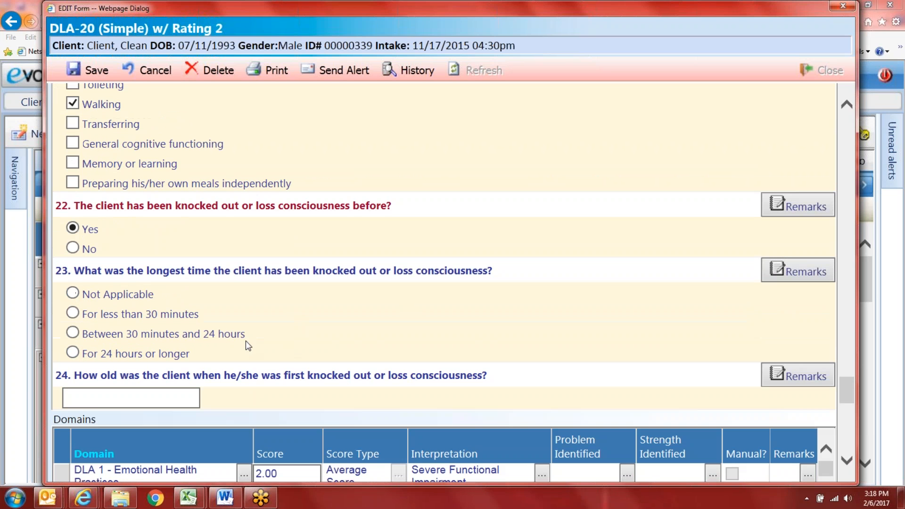
pyautogui.click(71, 315)
pyautogui.scroll(-2, 132, 372)
pyautogui.click(139, 287)
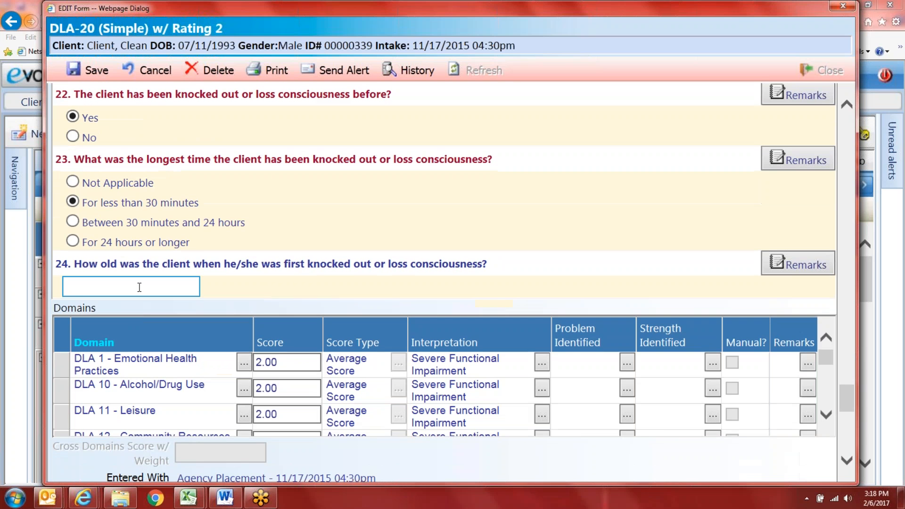
pyautogui.click(139, 287)
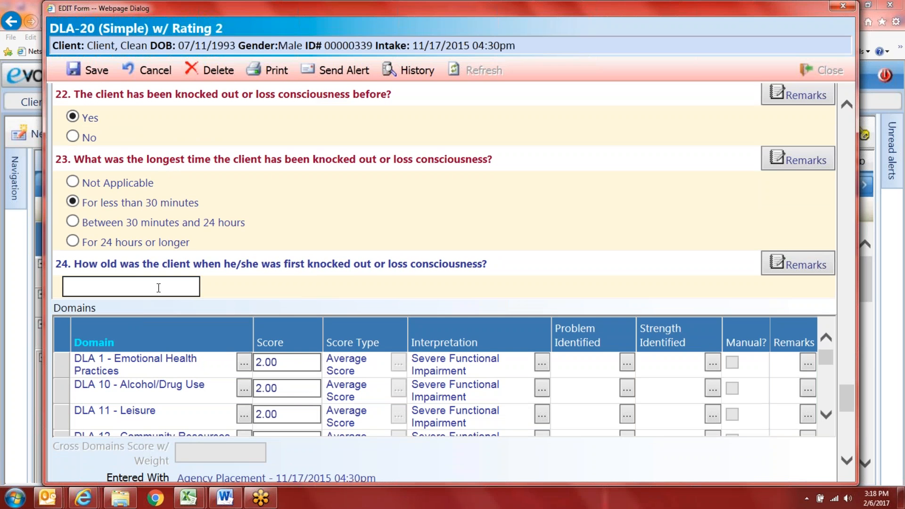
pyautogui.write('5')
pyautogui.click(388, 300)
# Step: Save the completed DLA-20 form
pyautogui.scroll(-2, 388, 301)
pyautogui.scroll(1, 320, 362)
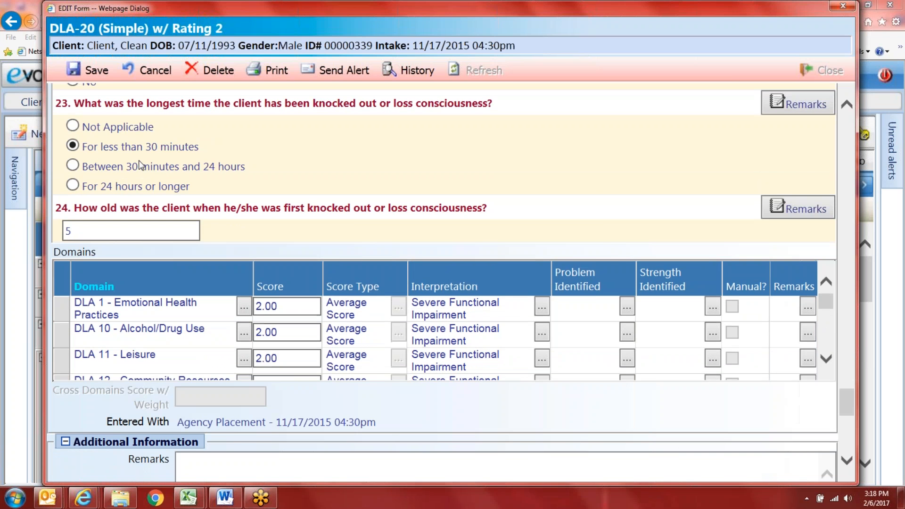
pyautogui.click(92, 75)
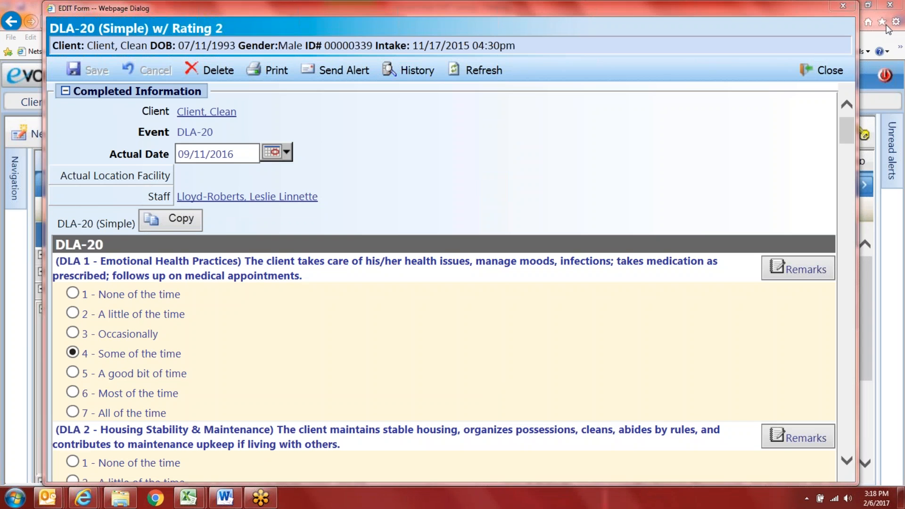
# Step: Close the DLA-20 form, collapse its row, and show the Domains scores list
pyautogui.click(819, 70)
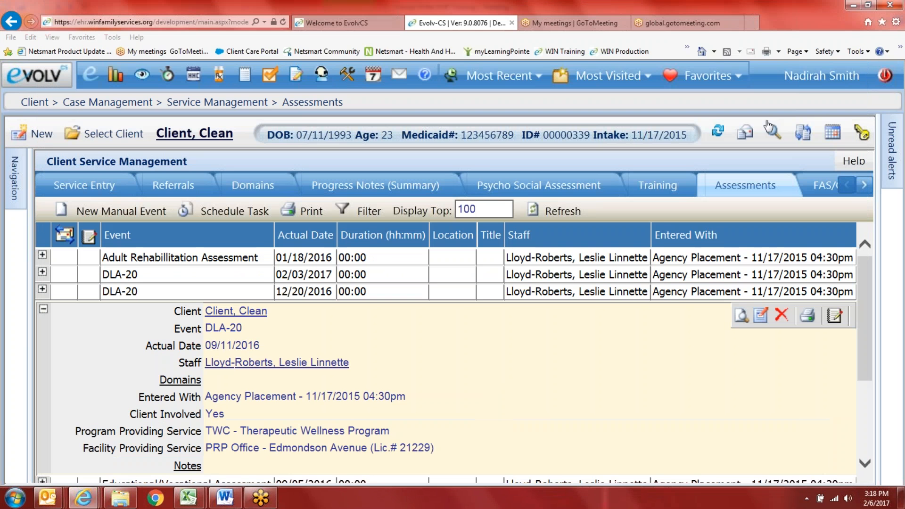
pyautogui.click(42, 304)
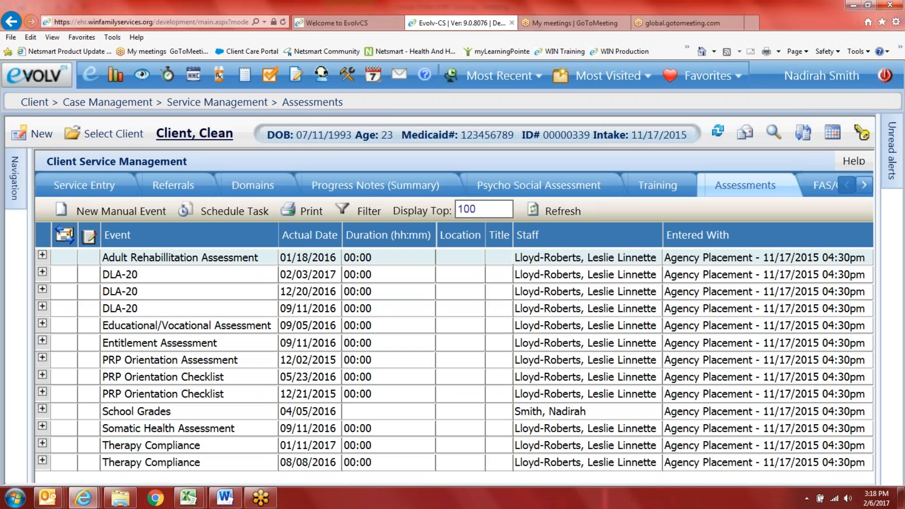
pyautogui.click(266, 188)
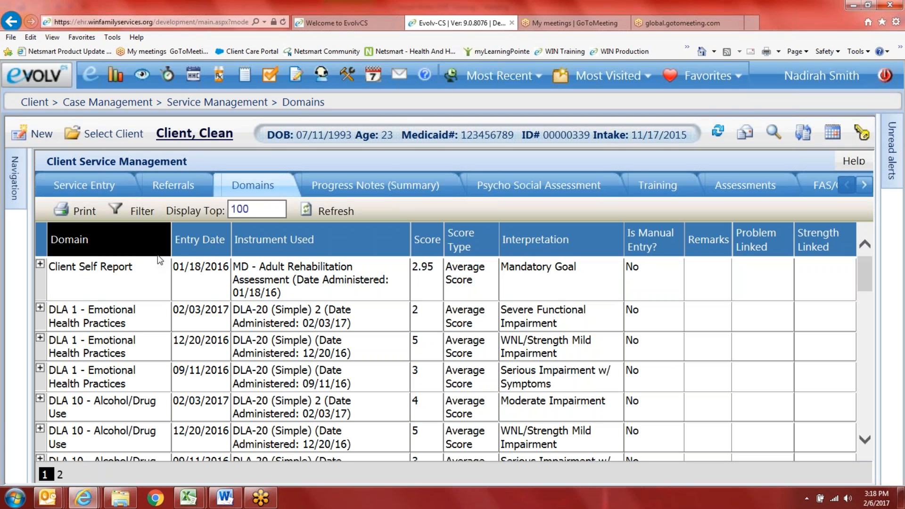
pyautogui.scroll(2, 301, 295)
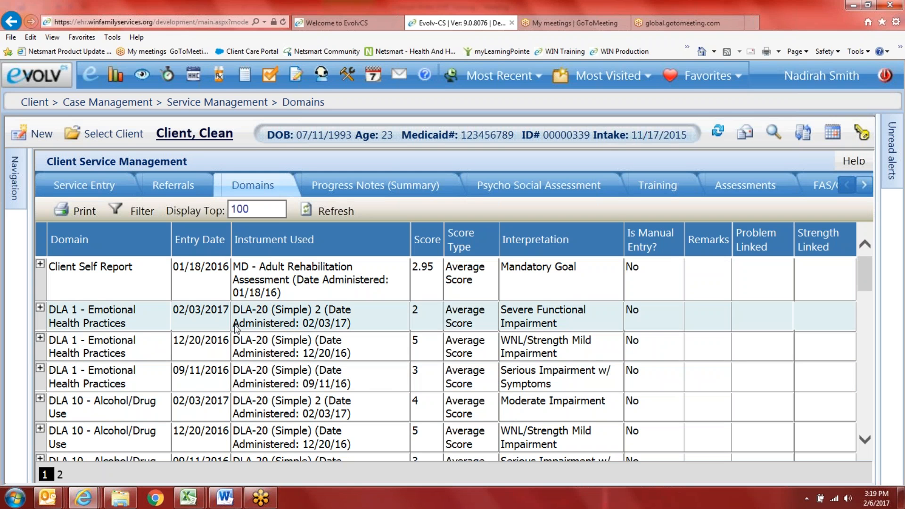
# Step: Sort the domain scores by Entry Date, newest first
pyautogui.click(201, 239)
pyautogui.click(218, 242)
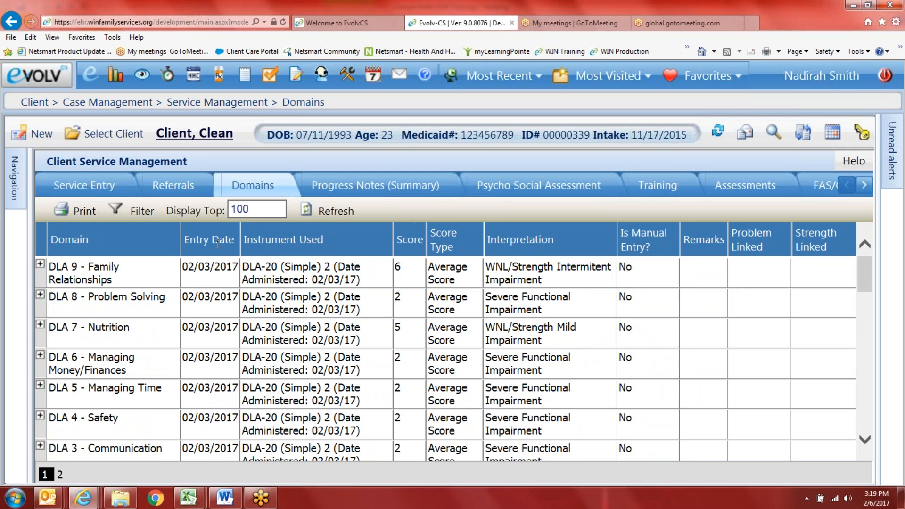
pyautogui.scroll(-8, 207, 358)
pyautogui.scroll(-15, 207, 400)
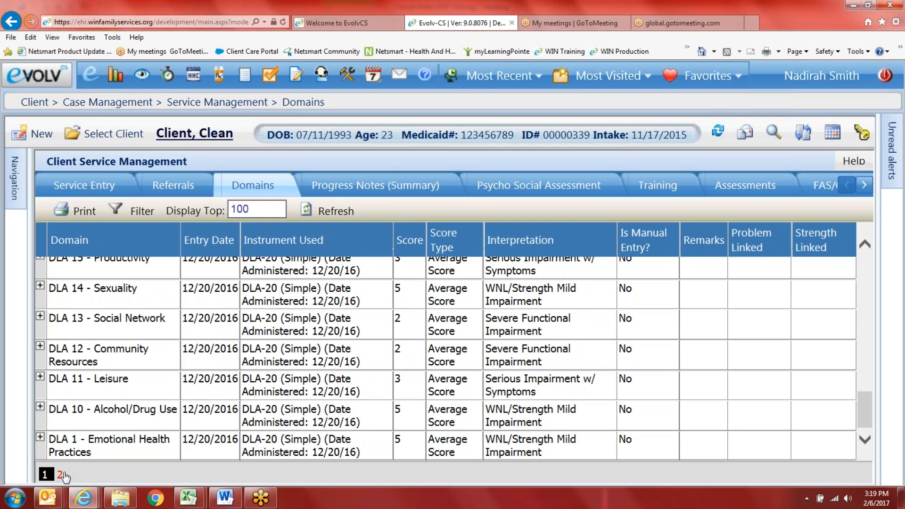
# Step: Load page 2 of the domain scores and scroll through its rows
pyautogui.click(60, 474)
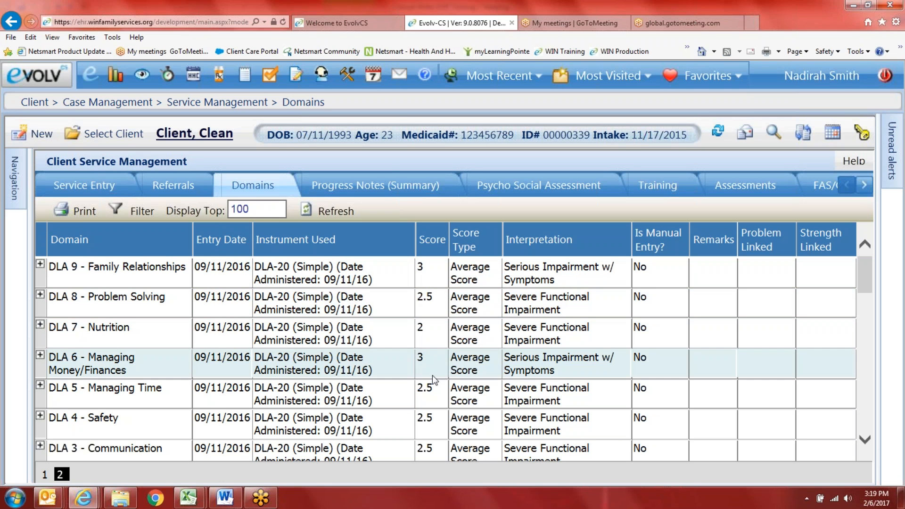
pyautogui.scroll(-1, 435, 376)
pyautogui.scroll(-3, 434, 377)
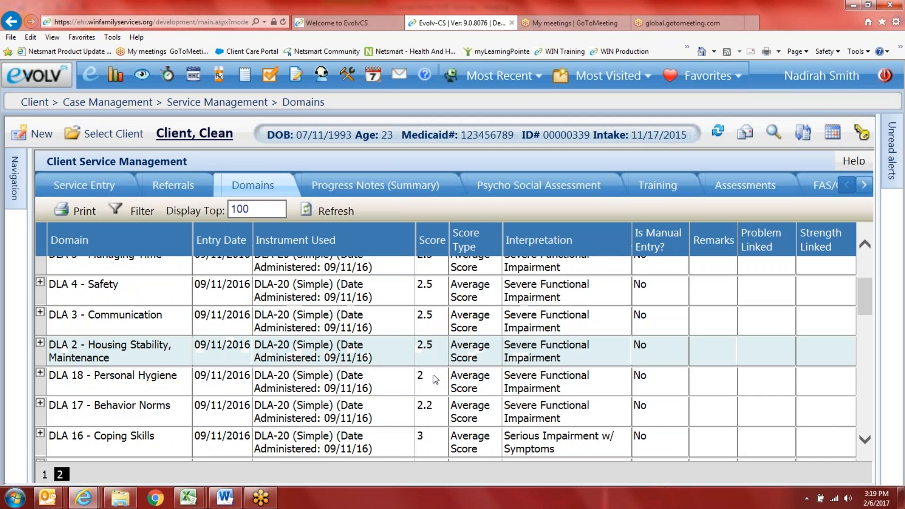
pyautogui.scroll(-5, 434, 378)
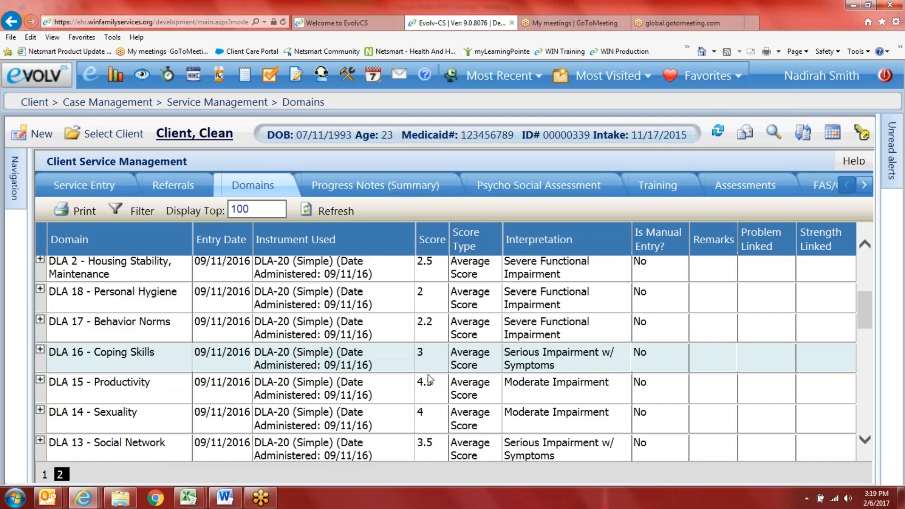
pyautogui.scroll(-2, 429, 376)
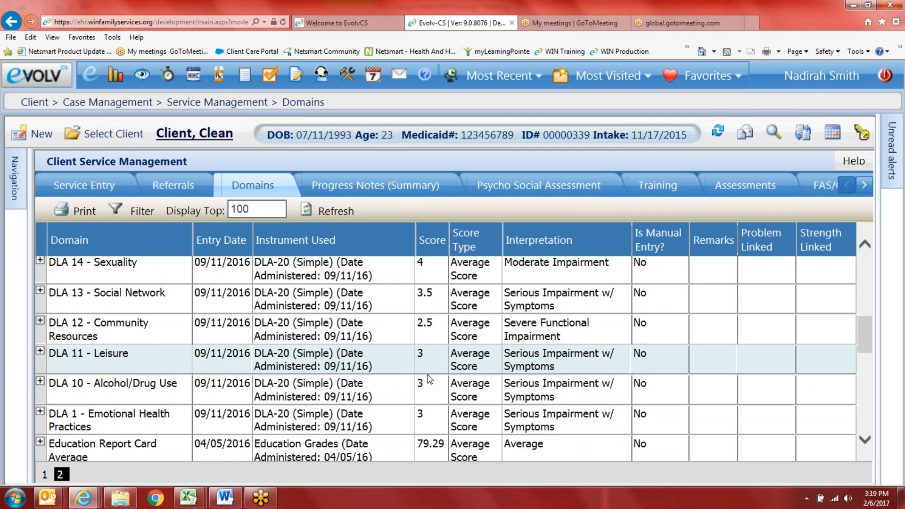
pyautogui.scroll(-1, 426, 368)
pyautogui.scroll(-6, 429, 343)
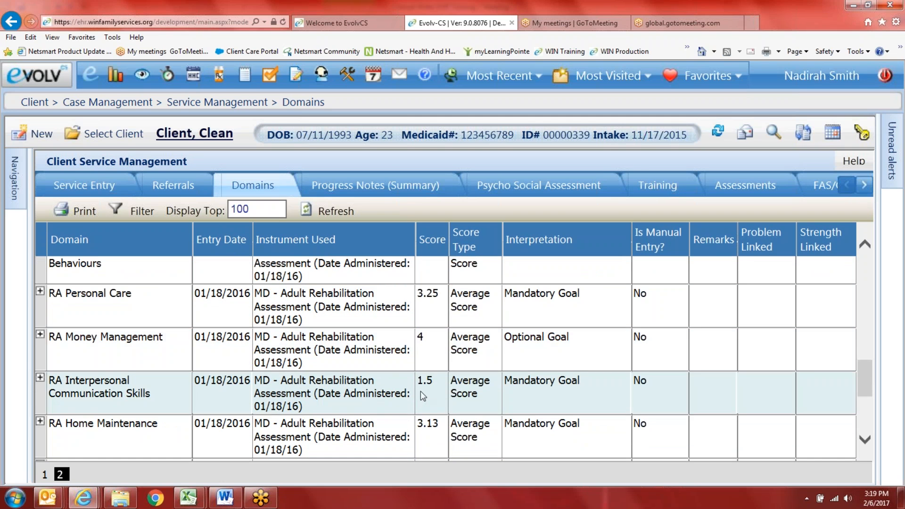
pyautogui.scroll(3, 421, 377)
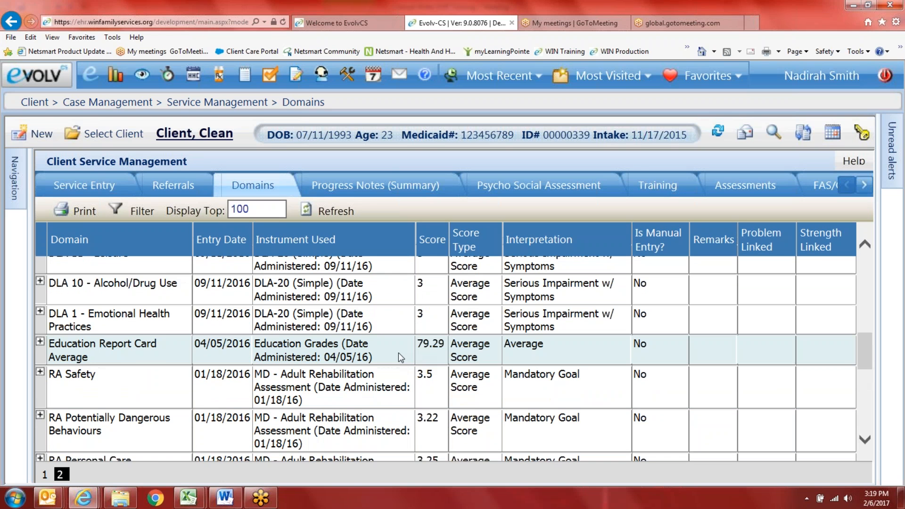
pyautogui.scroll(2, 398, 354)
pyautogui.scroll(8, 394, 353)
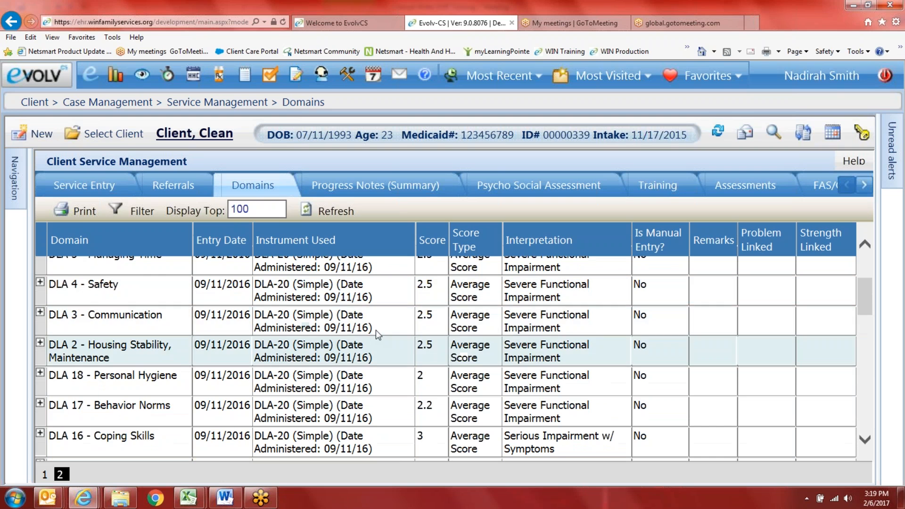
pyautogui.scroll(3, 141, 330)
pyautogui.scroll(1, 123, 310)
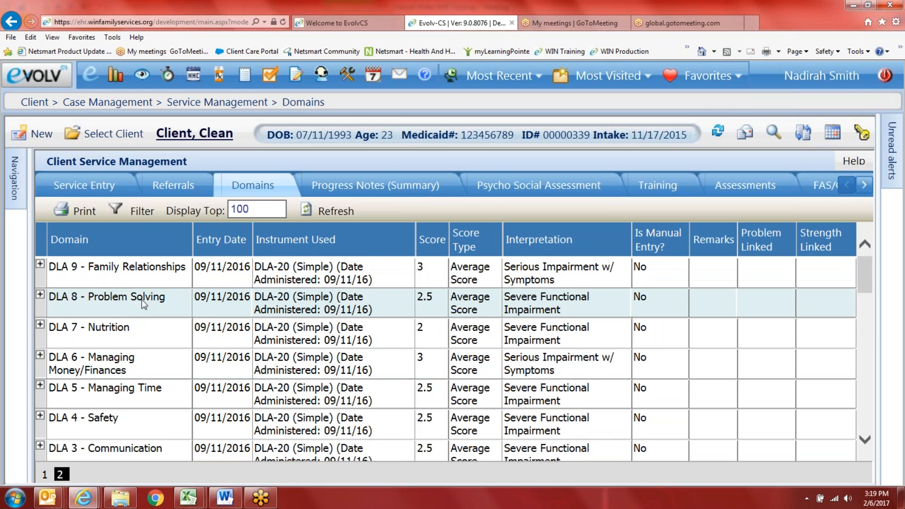
pyautogui.click(121, 283)
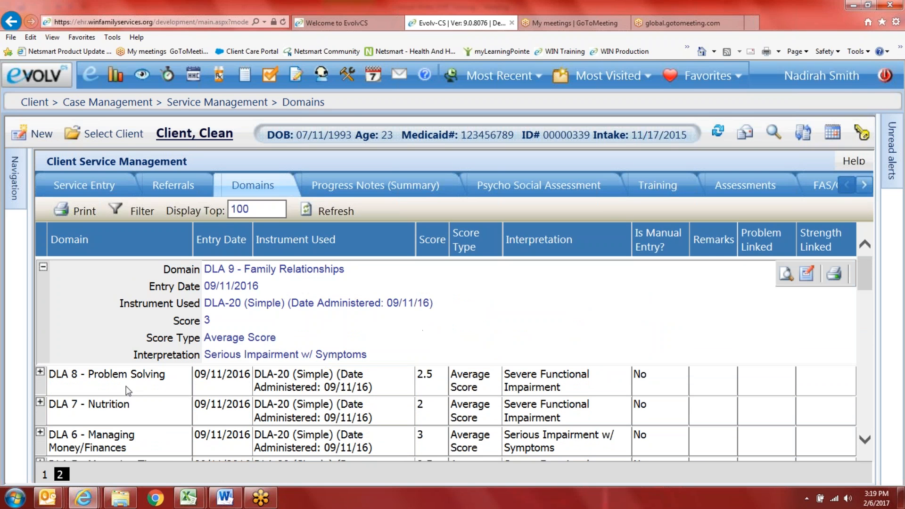
pyautogui.click(95, 390)
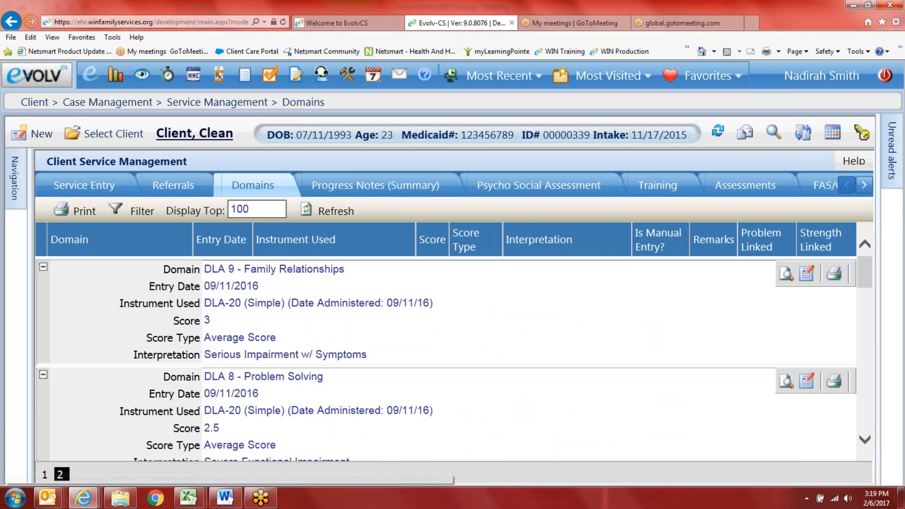
pyautogui.click(42, 267)
pyautogui.click(41, 298)
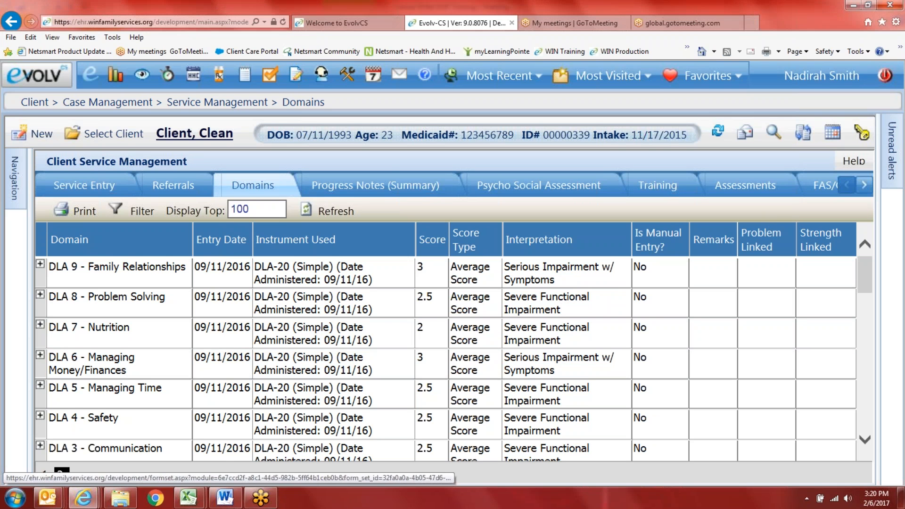
# Step: Check the Most Recent list and the main Evolv menu, then return to Domains
pyautogui.moveTo(14, 164)
pyautogui.scroll(-3, 108, 408)
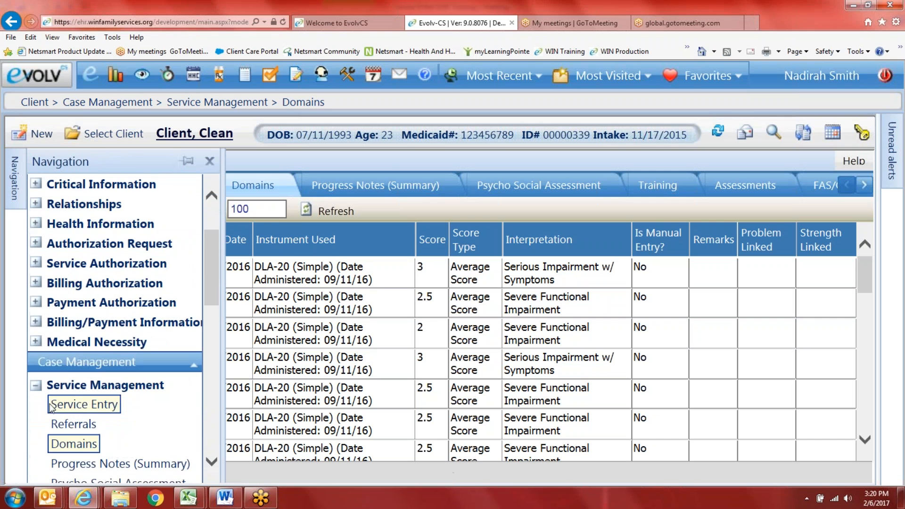
pyautogui.scroll(-3, 78, 450)
pyautogui.scroll(2, 66, 372)
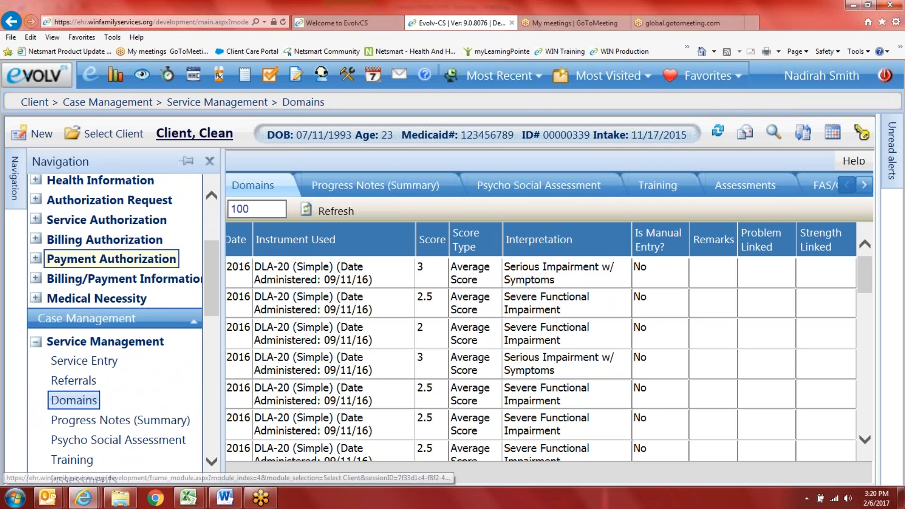
pyautogui.click(526, 80)
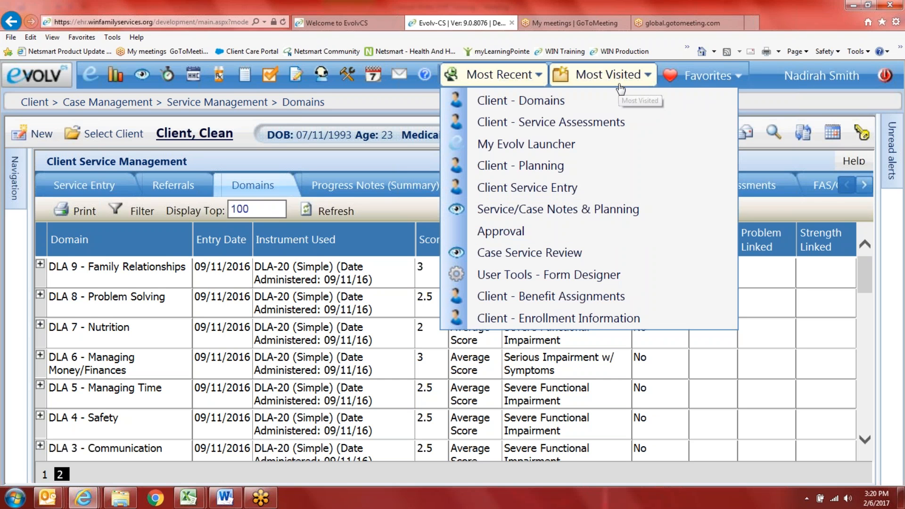
pyautogui.moveTo(27, 176)
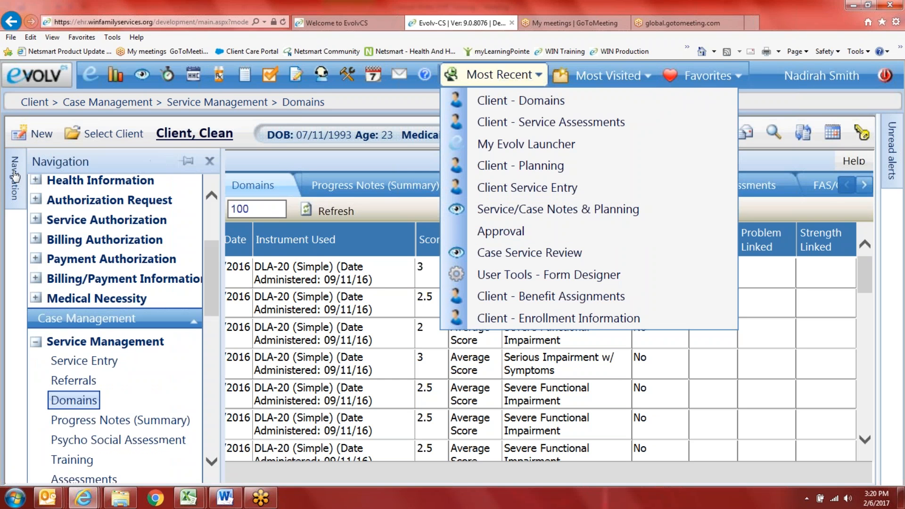
pyautogui.click(43, 78)
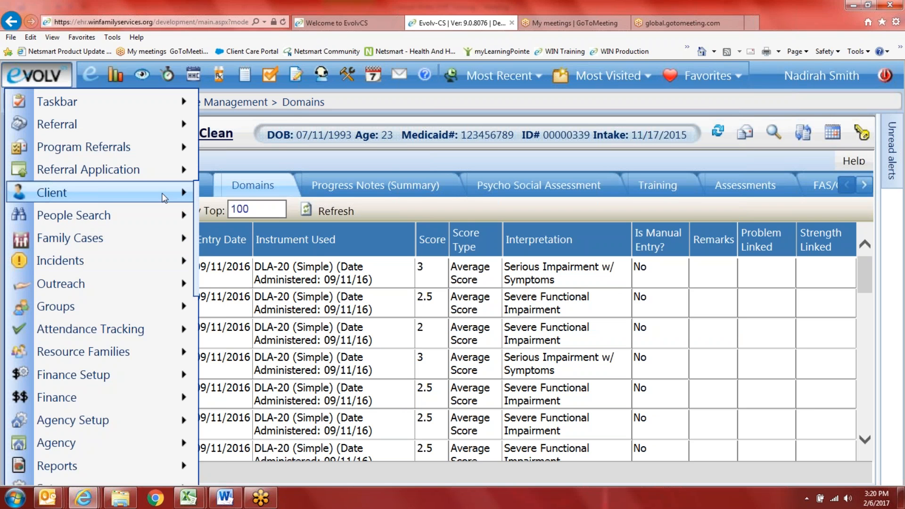
pyautogui.click(188, 190)
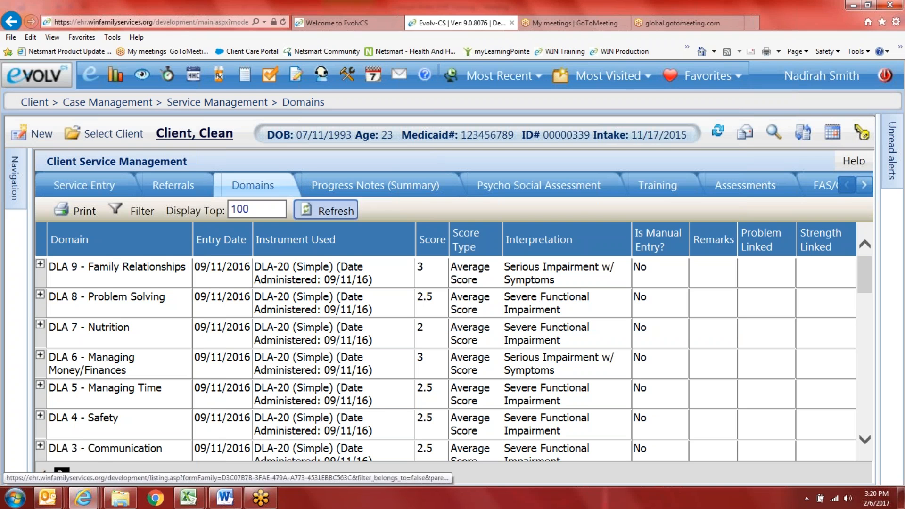
# Step: Expand Plan Development in the Navigation panel and go to Planning
pyautogui.scroll(-1, 445, 358)
pyautogui.moveTo(15, 179)
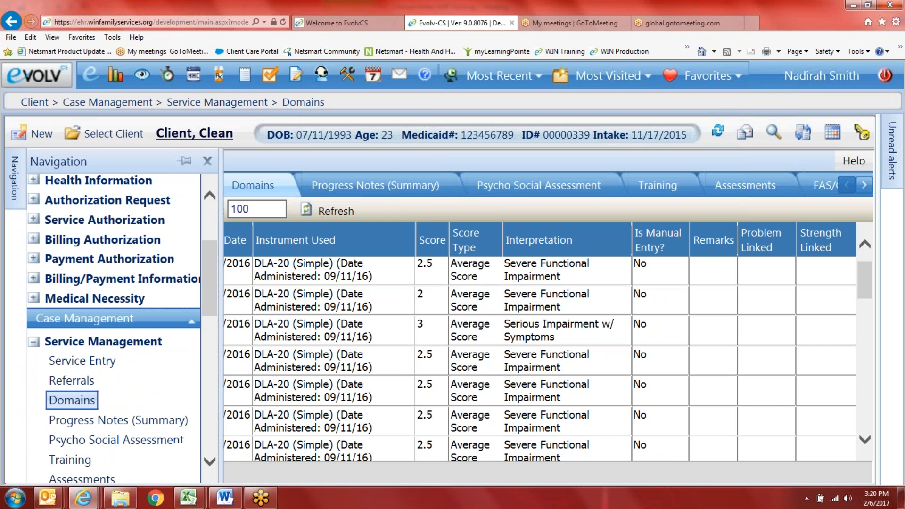
pyautogui.scroll(-6, 89, 380)
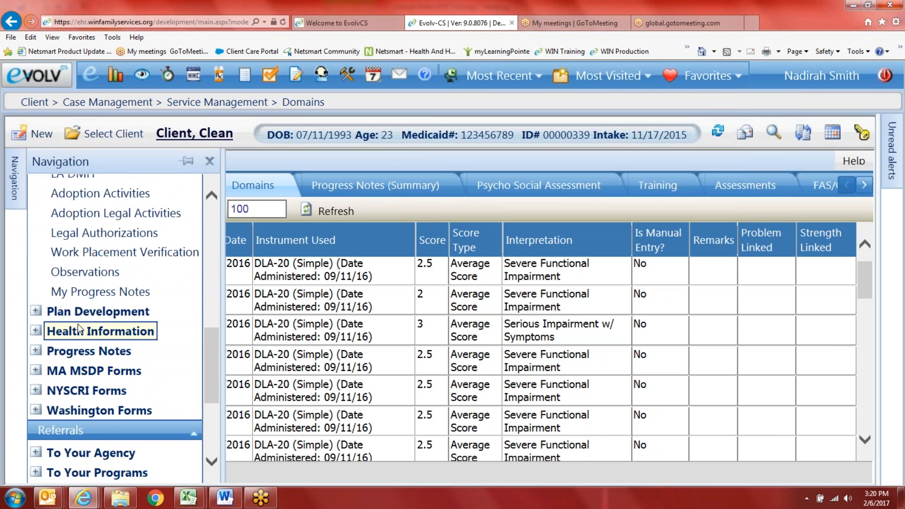
pyautogui.click(70, 312)
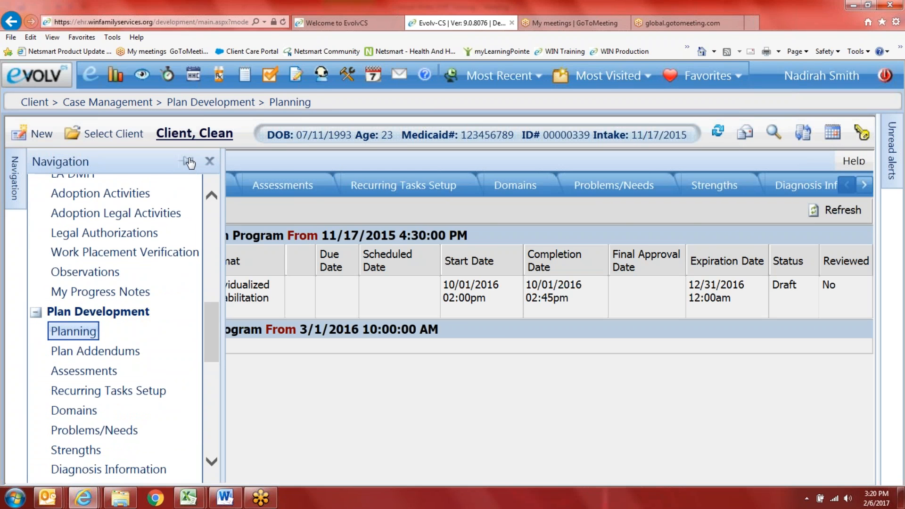
# Step: Collapse the Navigation panel and open the Initial PRP Treatment Plan
pyautogui.click(190, 162)
pyautogui.click(210, 162)
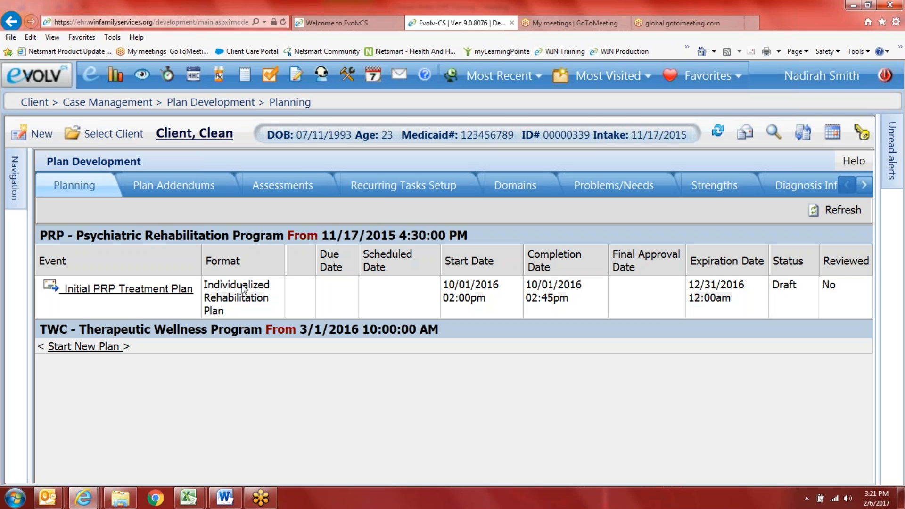
pyautogui.click(47, 285)
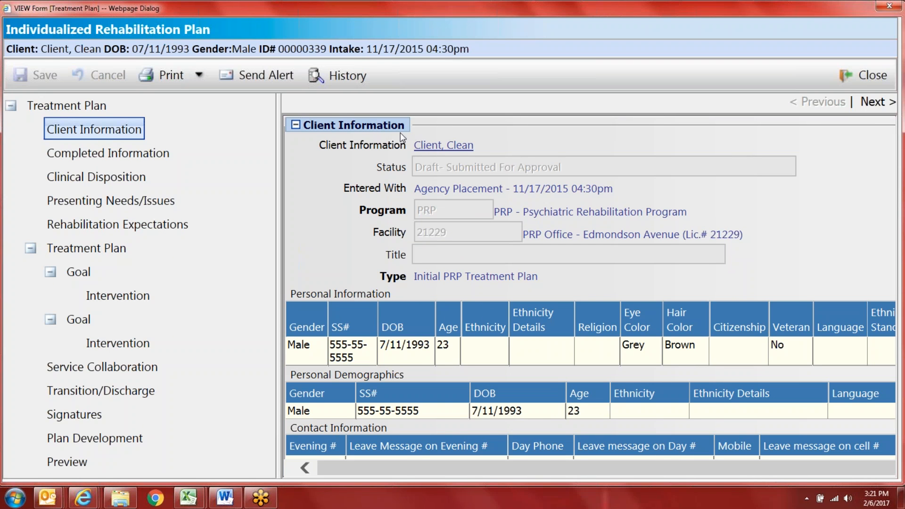
# Step: Select the Client Information section and scroll it horizontally right and back
pyautogui.click(448, 145)
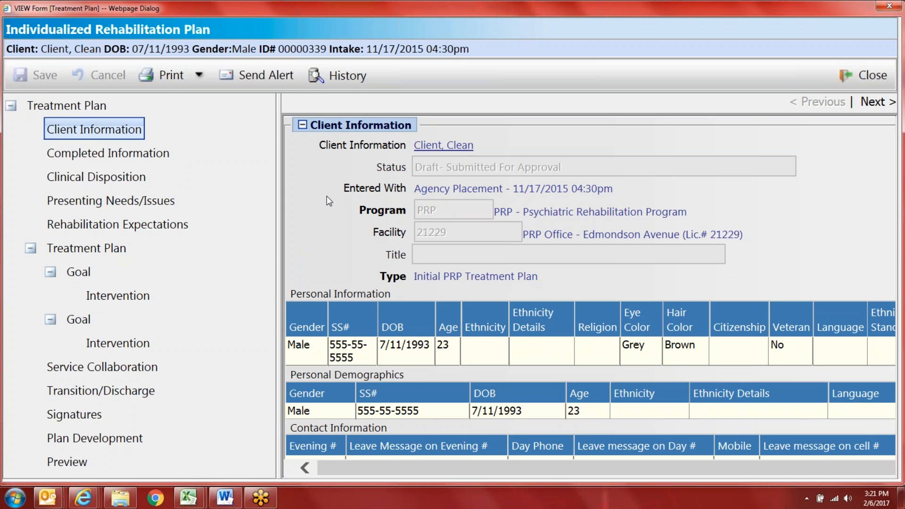
pyautogui.moveTo(400, 469); pyautogui.dragTo(364, 461)
pyautogui.moveTo(678, 469); pyautogui.dragTo(821, 463)
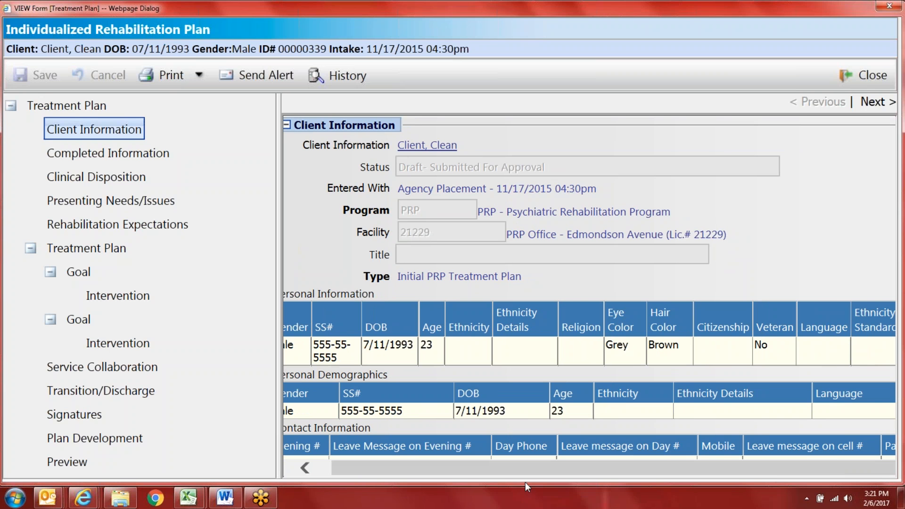
pyautogui.moveTo(543, 472); pyautogui.dragTo(406, 465)
pyautogui.scroll(-2, 394, 383)
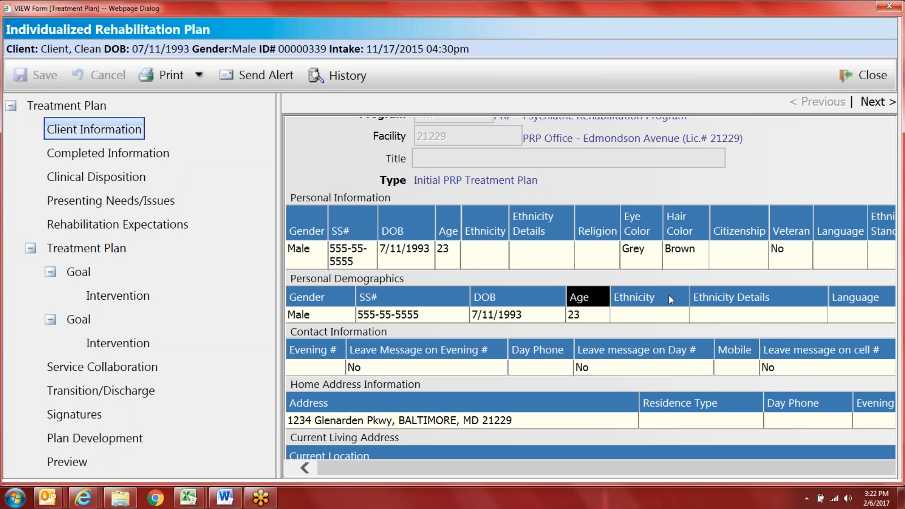
pyautogui.scroll(-1, 498, 325)
pyautogui.scroll(-1, 497, 324)
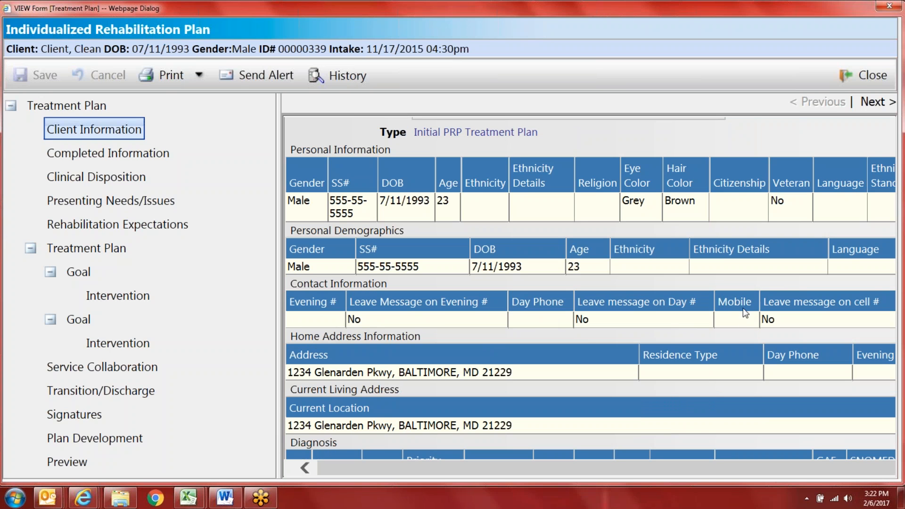
pyautogui.scroll(-1, 436, 330)
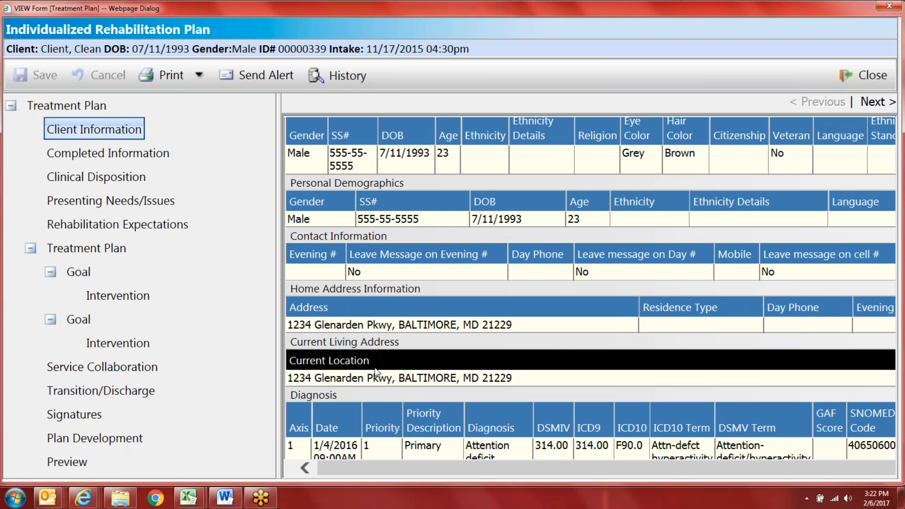
pyautogui.scroll(-1, 363, 372)
pyautogui.scroll(-2, 364, 369)
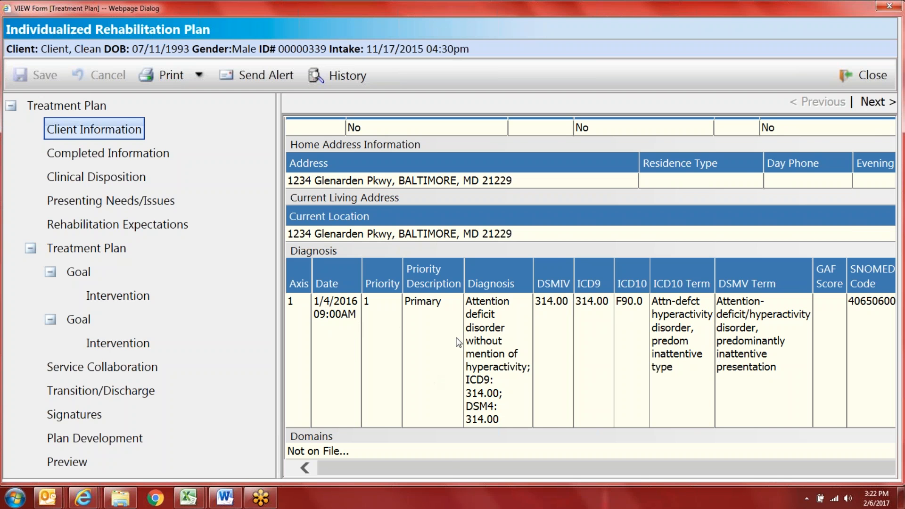
pyautogui.moveTo(455, 468); pyautogui.dragTo(470, 468)
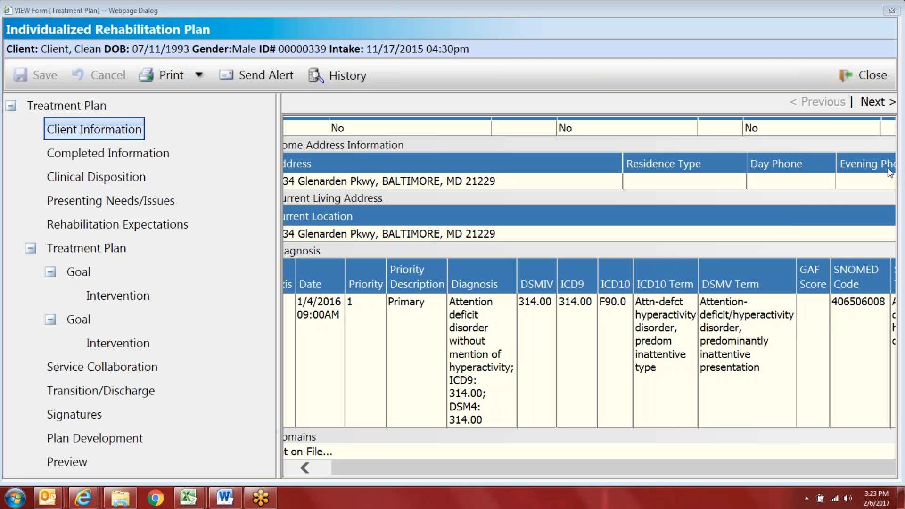
pyautogui.rightClick(784, 222)
# Step: Scroll the client information form back to its top-left corner
pyautogui.click(785, 219)
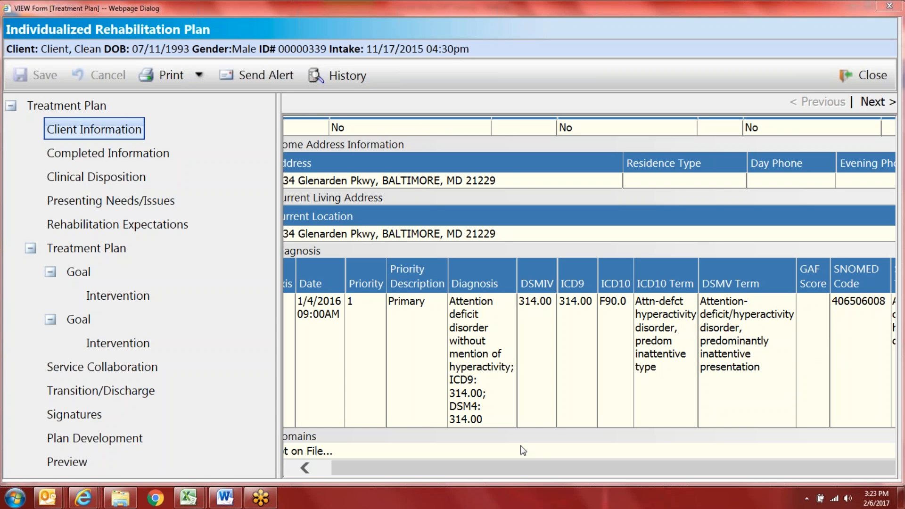
pyautogui.moveTo(450, 470); pyautogui.dragTo(434, 470)
pyautogui.scroll(7, 474, 351)
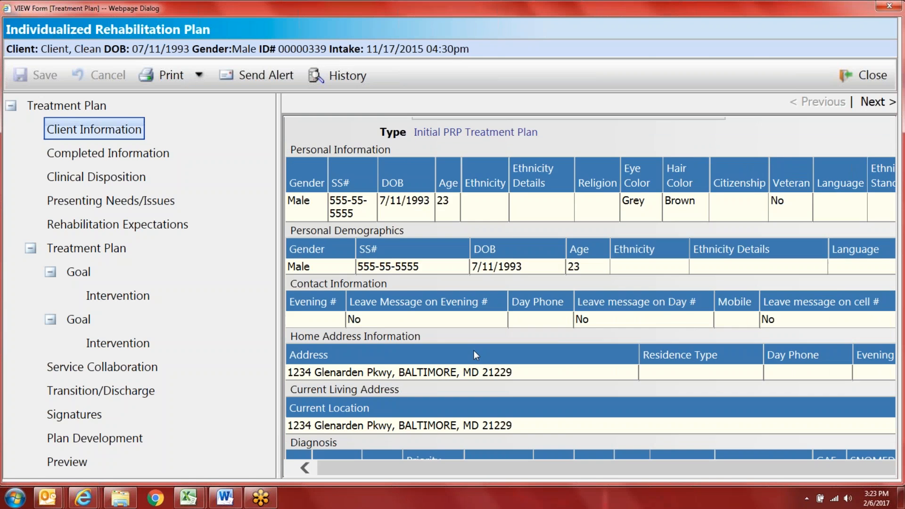
# Step: Review the Completed Information section, then move on to Clinical Disposition
pyautogui.click(128, 164)
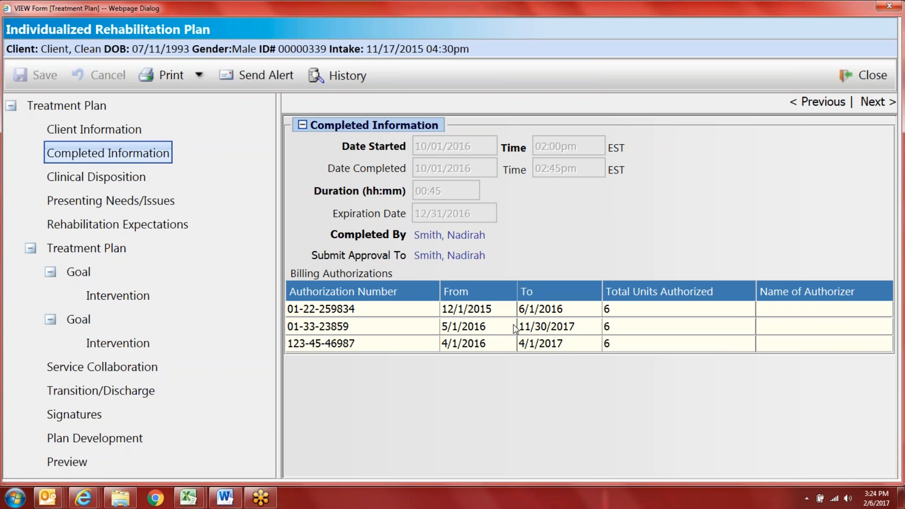
pyautogui.click(59, 185)
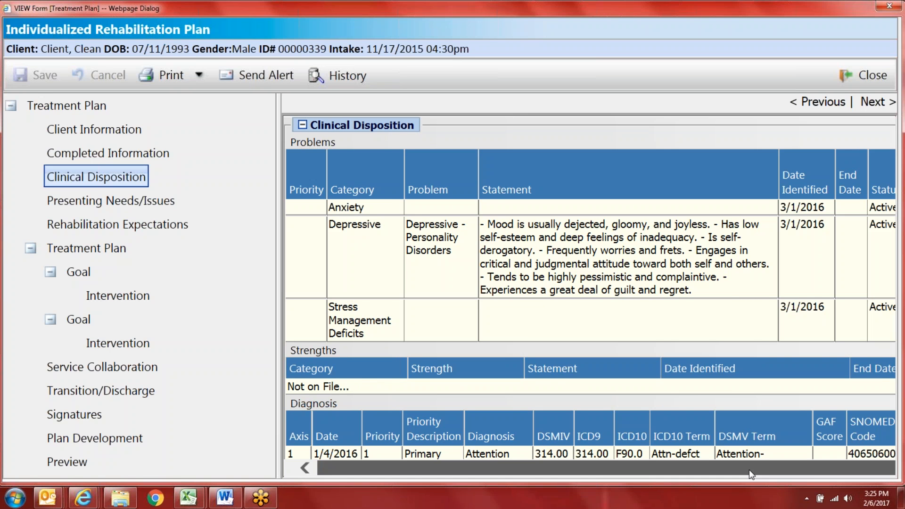
# Step: Scroll through the Clinical Disposition problems, strengths and diagnosis tables
pyautogui.hscroll(1, 748, 469)
pyautogui.scroll(-3, 759, 389)
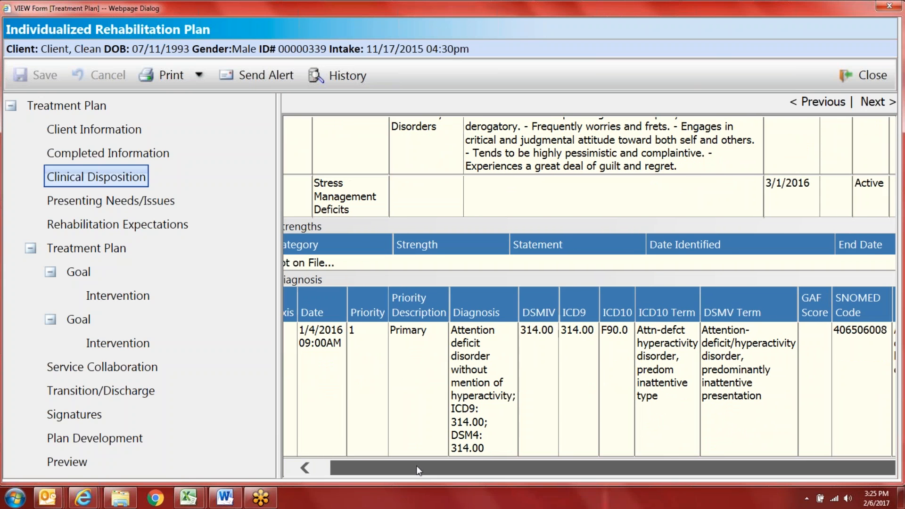
pyautogui.moveTo(449, 470); pyautogui.dragTo(434, 470)
pyautogui.scroll(3, 448, 413)
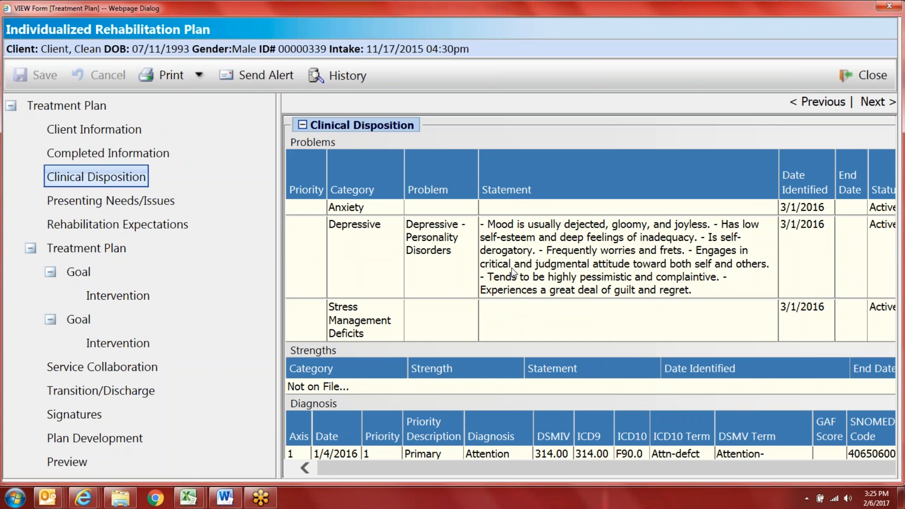
pyautogui.scroll(-3, 654, 281)
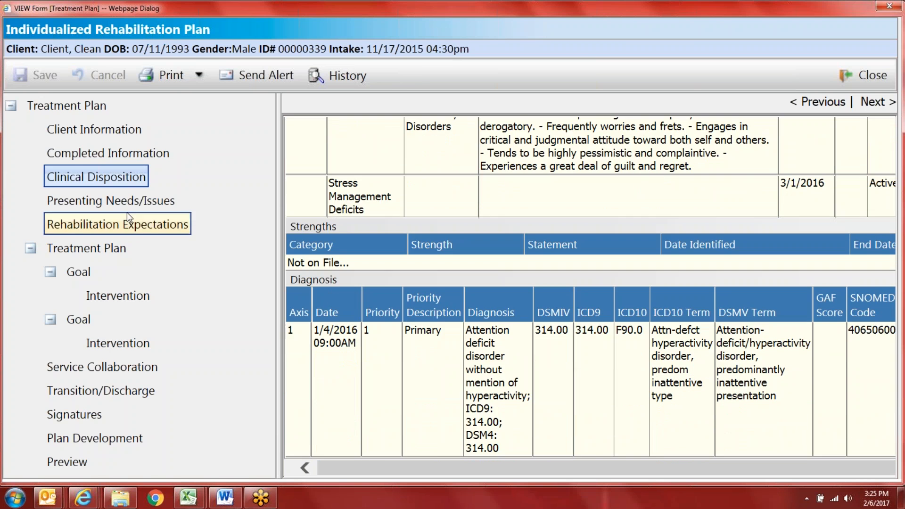
# Step: Review Presenting Needs/Issues down to the client-needs summary, then show Rehabilitation Expectations
pyautogui.click(118, 202)
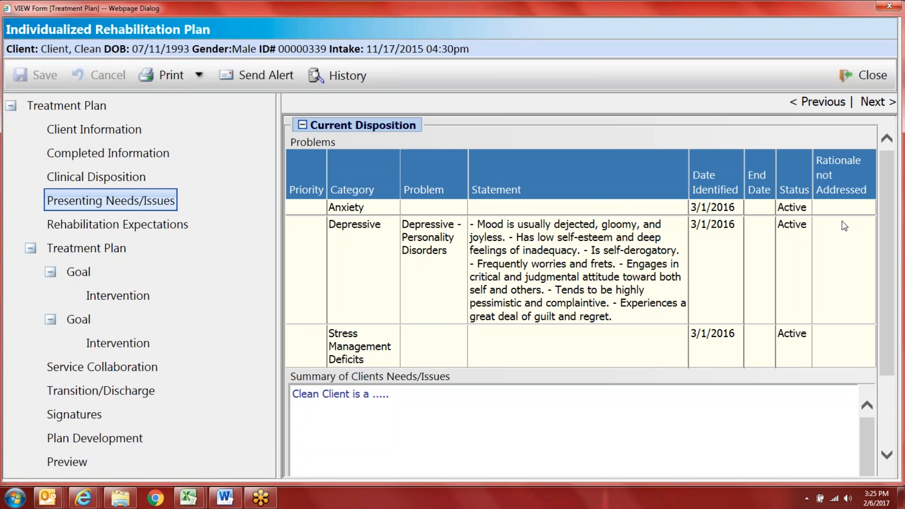
pyautogui.scroll(-2, 813, 285)
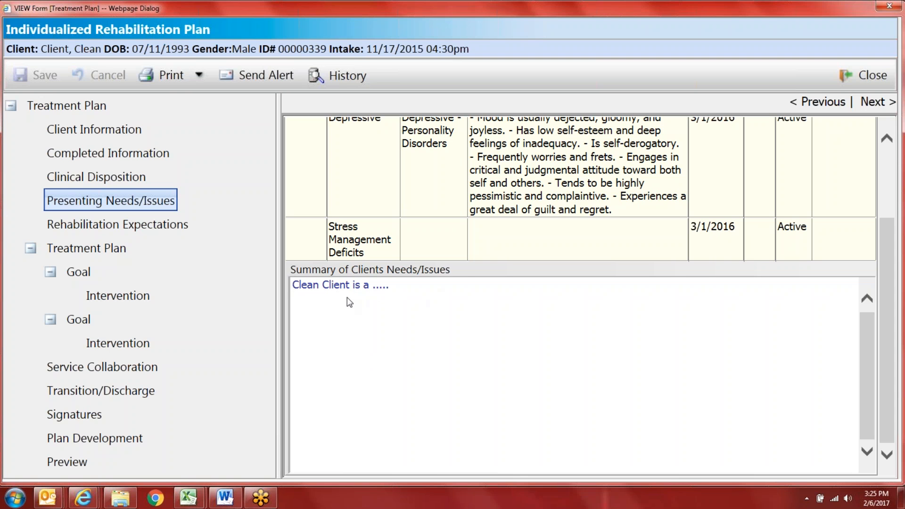
pyautogui.click(146, 228)
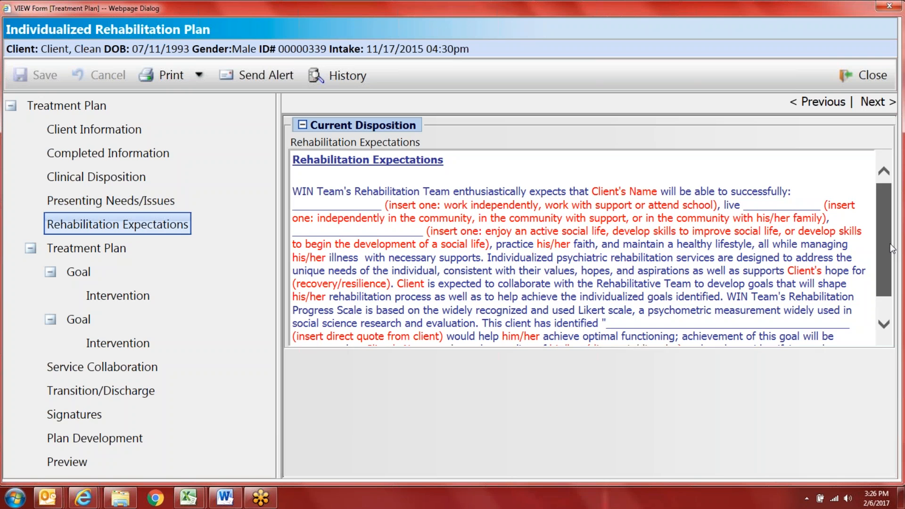
# Step: Read the Rehabilitation Expectations blanks, including client quote and diagnosis, then go to Treatment Plan
pyautogui.moveTo(890, 249); pyautogui.dragTo(886, 279)
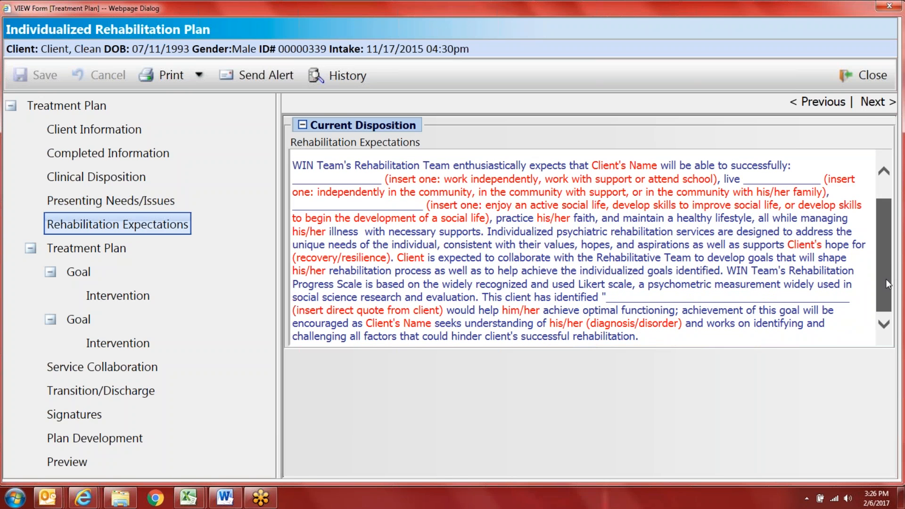
pyautogui.scroll(1, 884, 260)
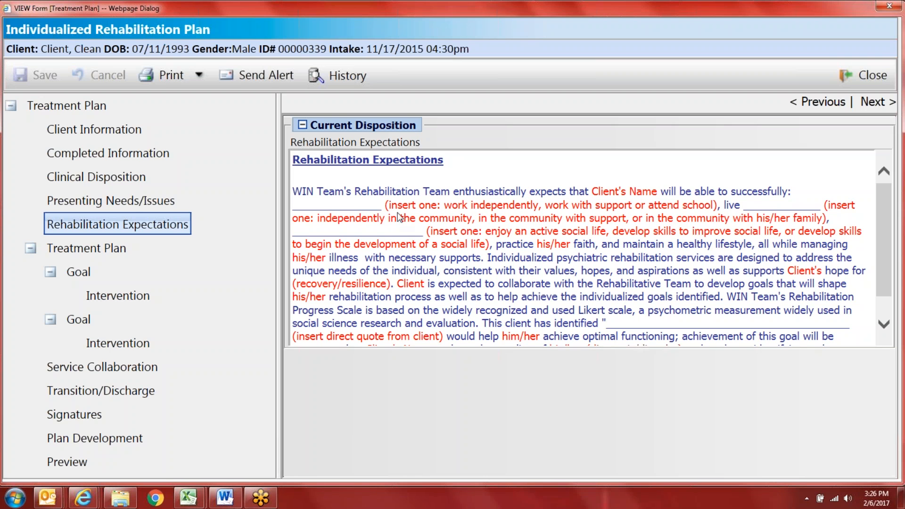
pyautogui.moveTo(890, 242); pyautogui.dragTo(890, 269)
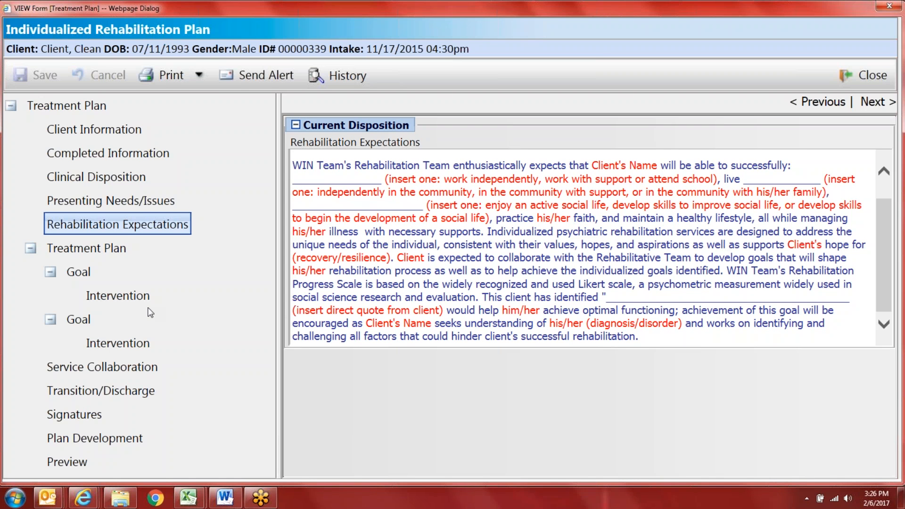
pyautogui.click(101, 251)
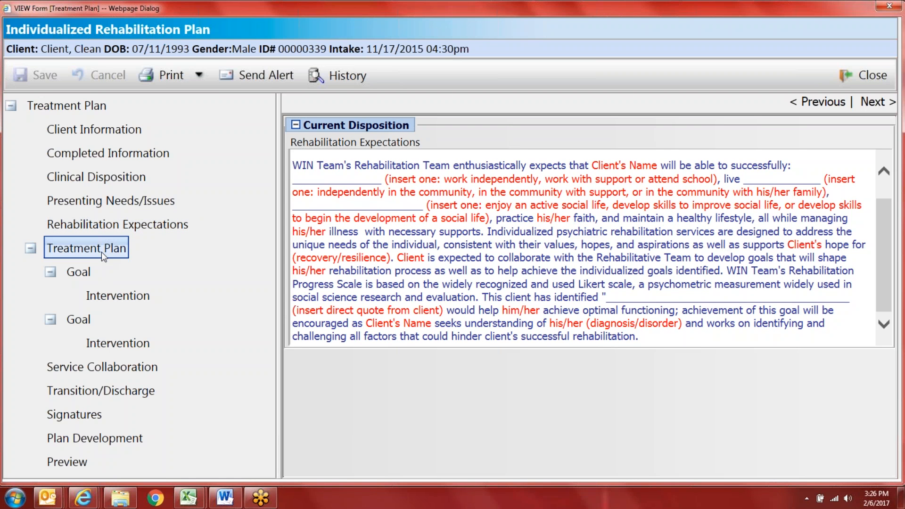
# Step: Review Goal 1's housing-stability statement and DLA-20 scores, including the 3.81 cross-domain score
pyautogui.click(89, 277)
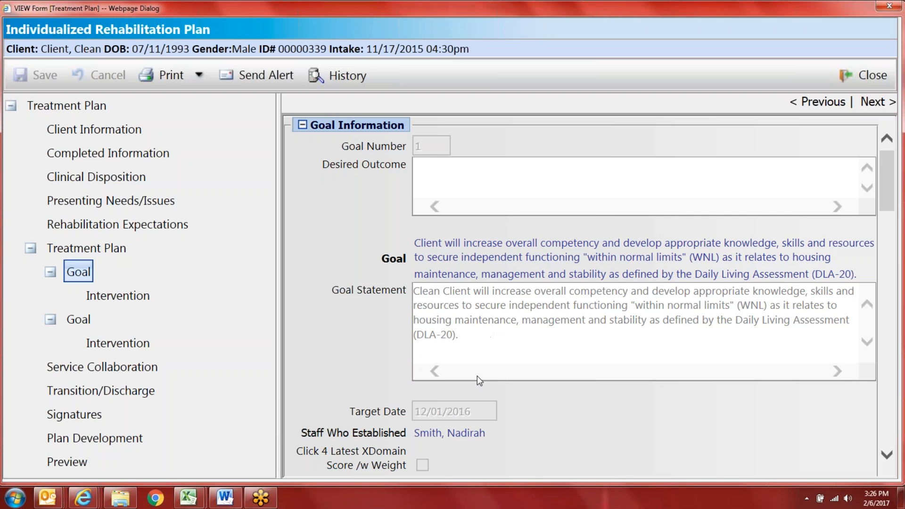
pyautogui.scroll(-1, 477, 377)
pyautogui.scroll(-2, 476, 383)
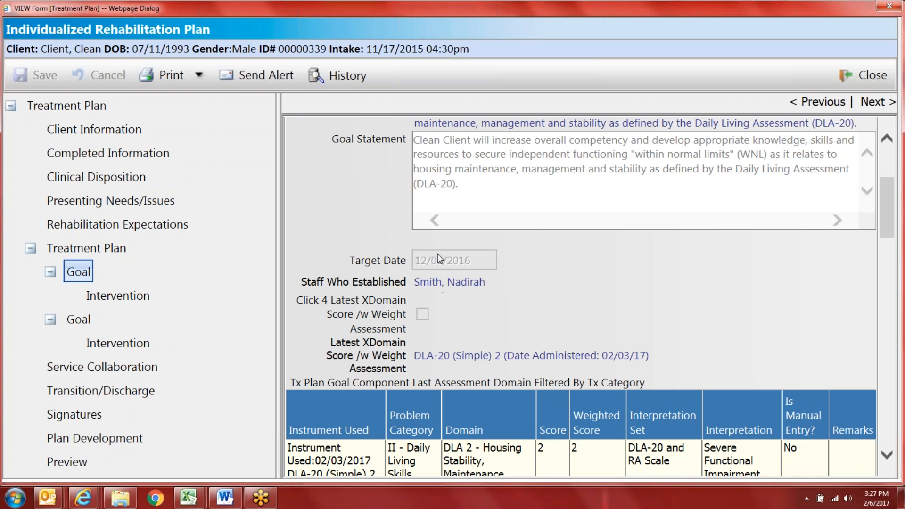
pyautogui.scroll(-1, 443, 282)
pyautogui.scroll(-2, 374, 315)
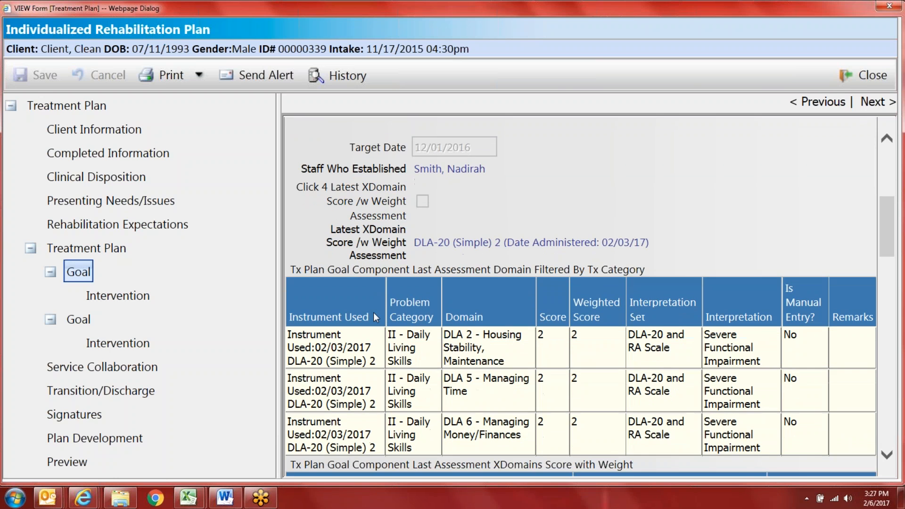
pyautogui.scroll(-1, 374, 318)
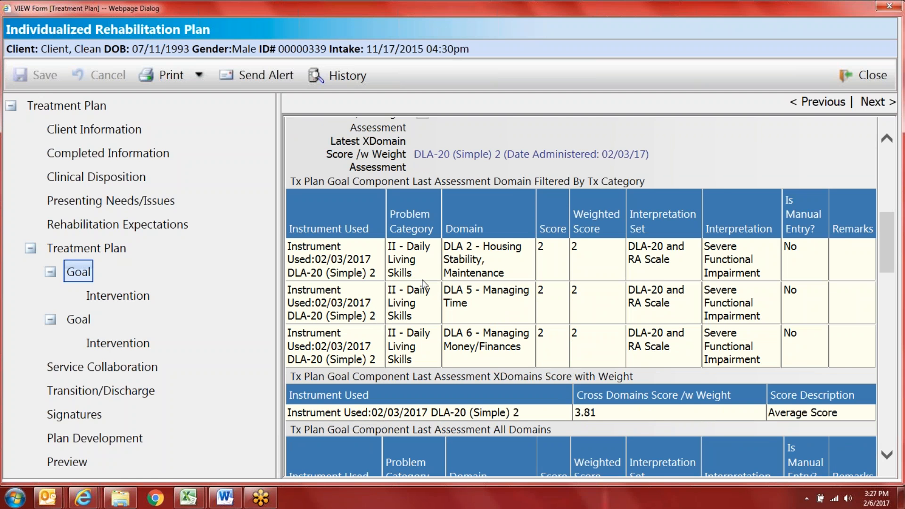
pyautogui.scroll(-1, 633, 277)
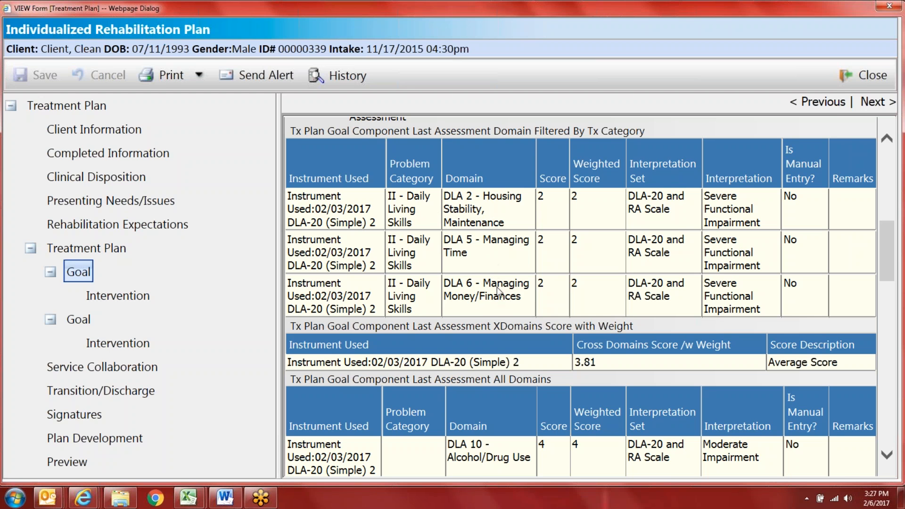
pyautogui.scroll(-3, 494, 389)
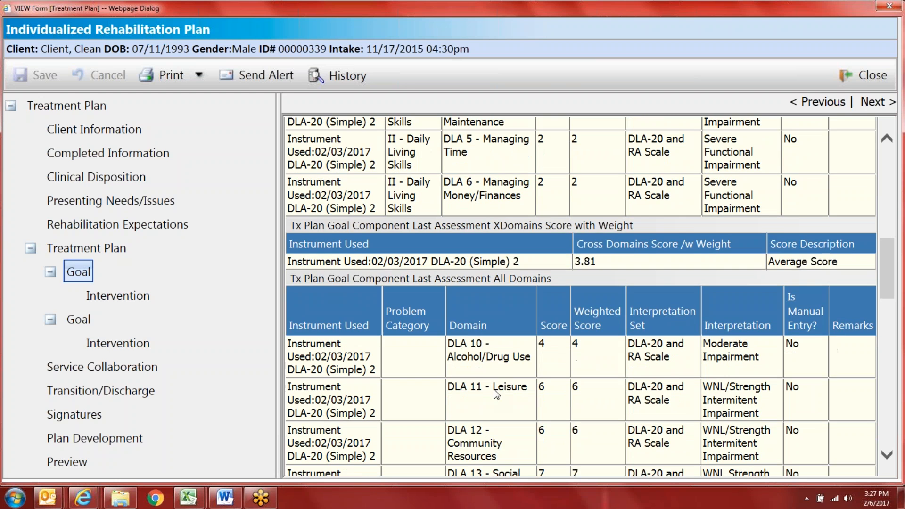
pyautogui.scroll(-3, 496, 372)
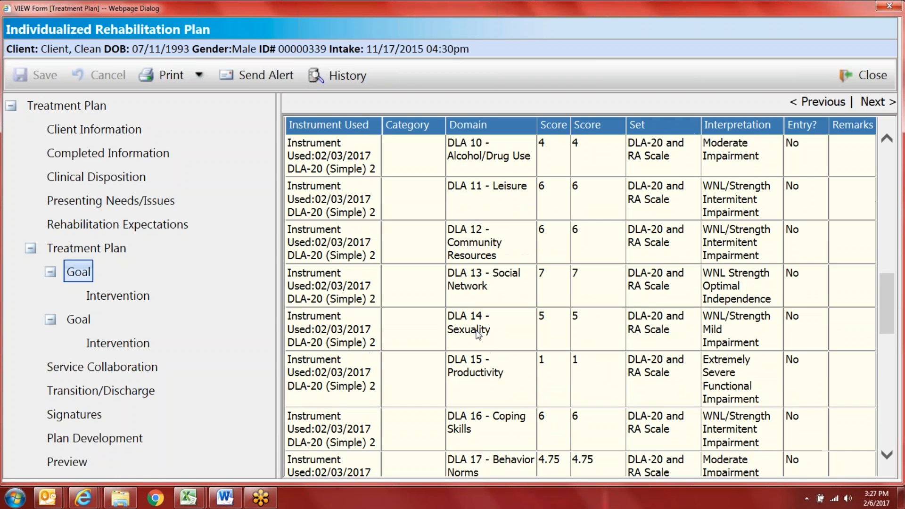
pyautogui.scroll(-1, 515, 309)
pyautogui.scroll(-4, 515, 308)
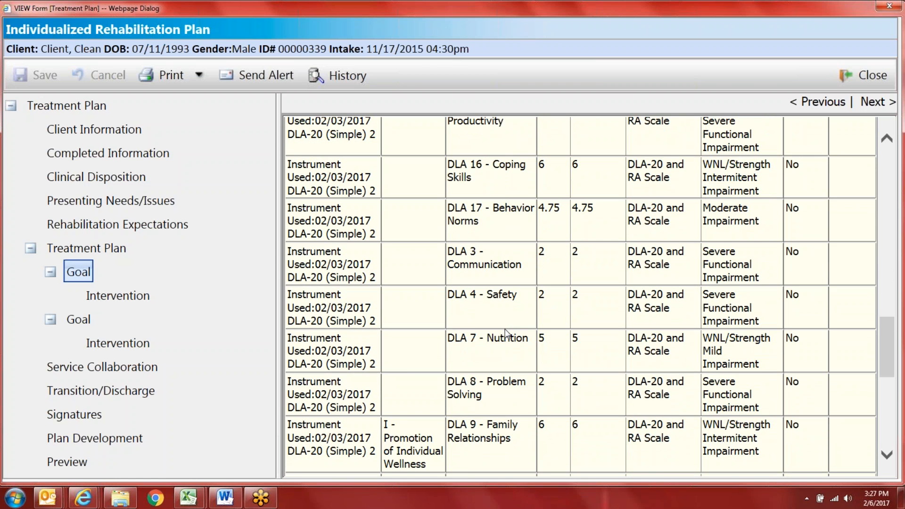
pyautogui.scroll(-2, 509, 332)
pyautogui.scroll(6, 386, 351)
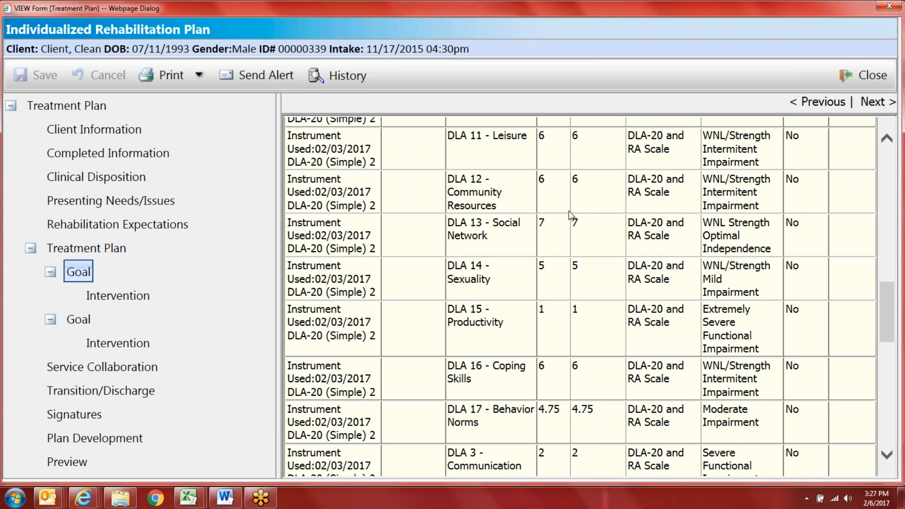
pyautogui.scroll(1, 516, 242)
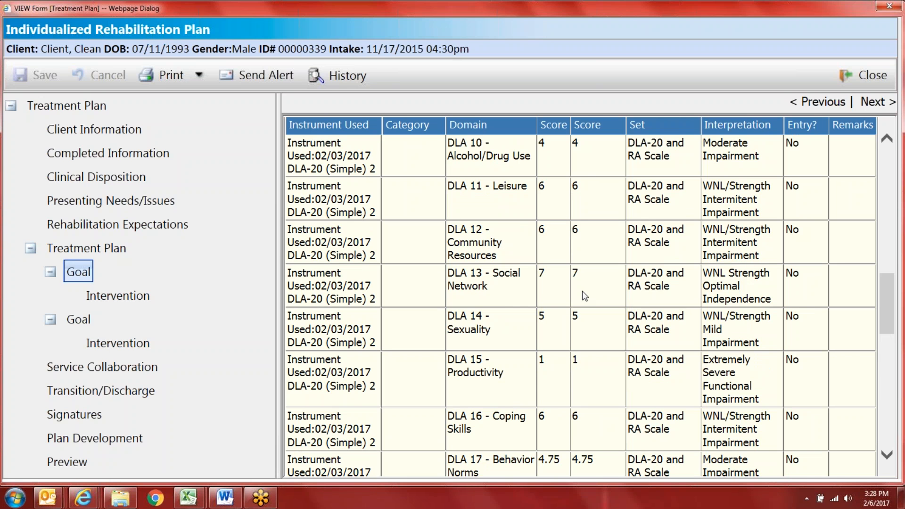
pyautogui.scroll(-1, 558, 346)
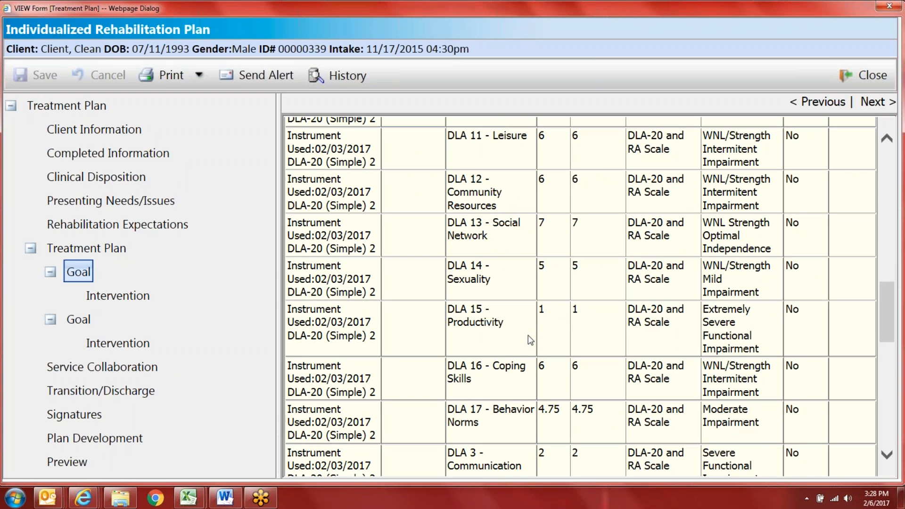
pyautogui.scroll(-5, 530, 340)
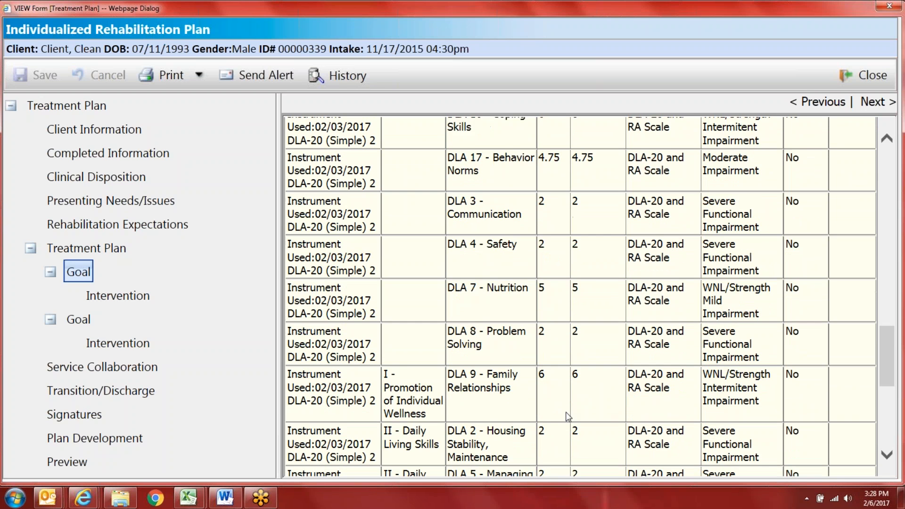
pyautogui.scroll(-2, 568, 416)
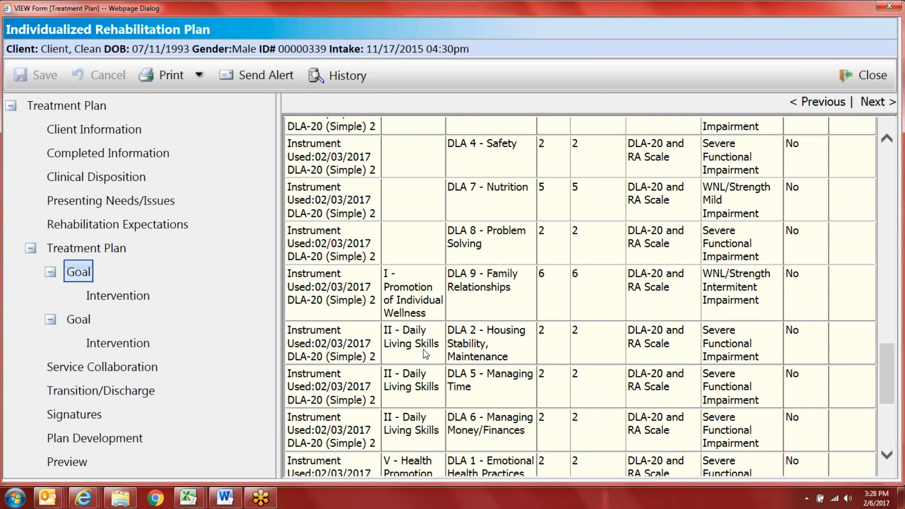
pyautogui.scroll(-3, 423, 351)
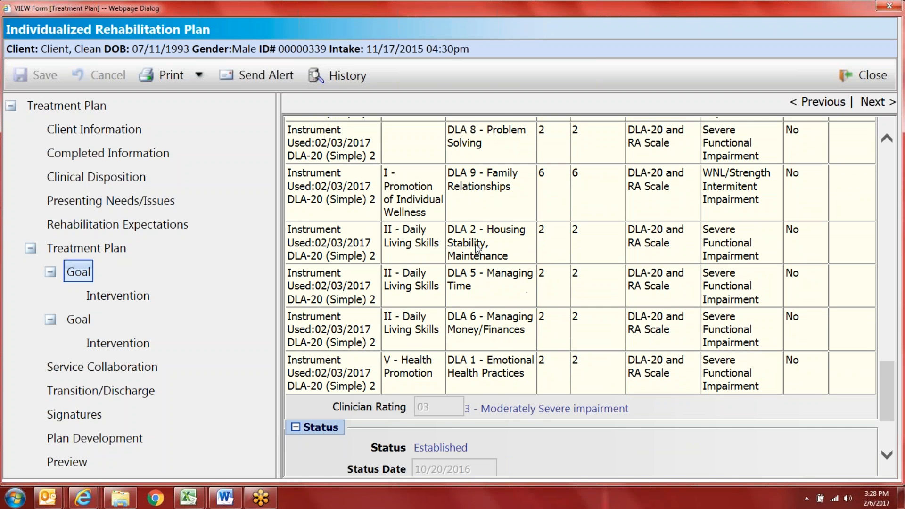
pyautogui.scroll(15, 477, 248)
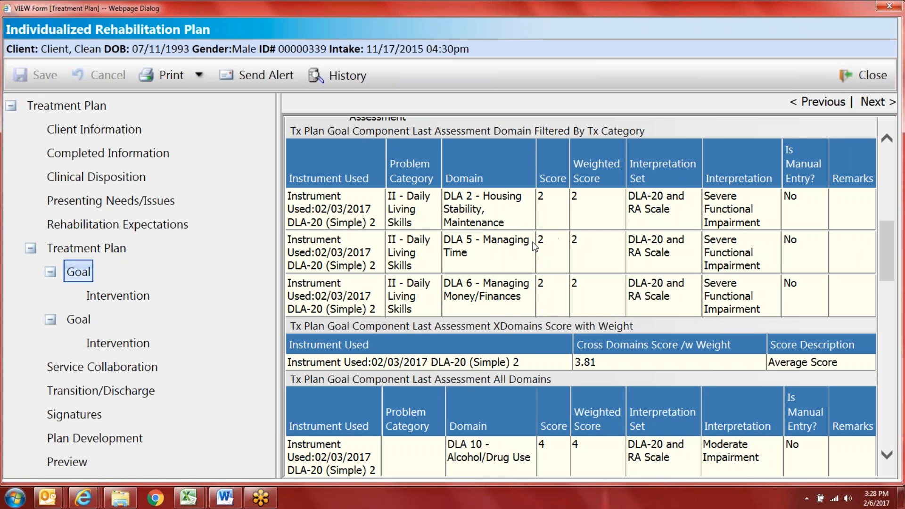
pyautogui.scroll(10, 513, 244)
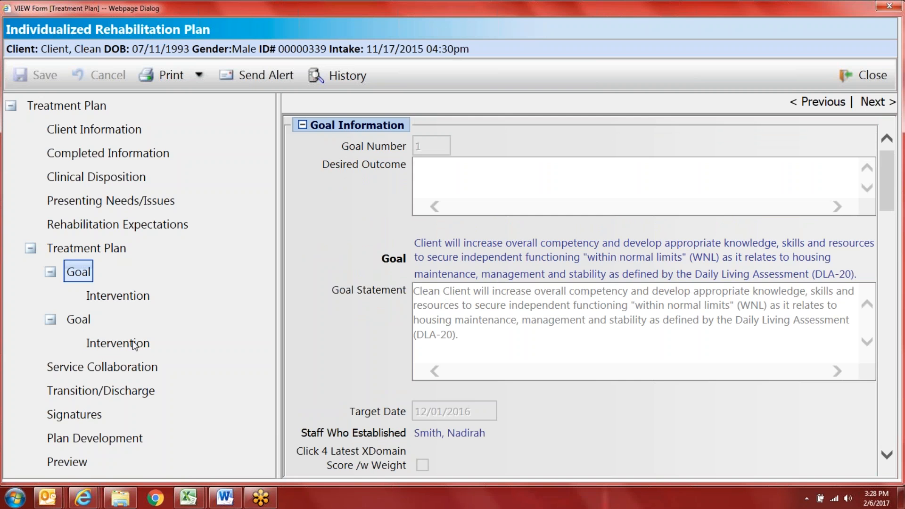
# Step: Review Goal 1's affordable-housing intervention and its all-domain DLA-20 score tables
pyautogui.click(117, 298)
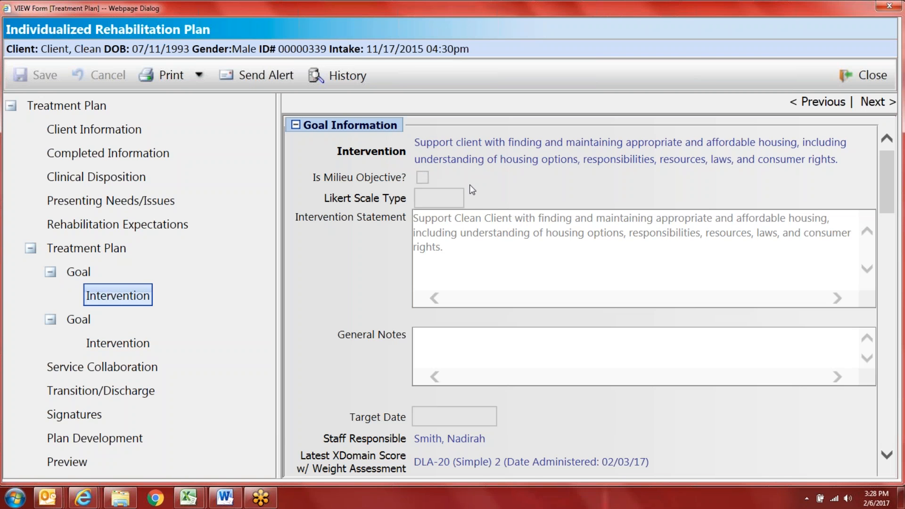
pyautogui.scroll(-2, 476, 231)
pyautogui.scroll(1, 506, 187)
pyautogui.scroll(-5, 505, 187)
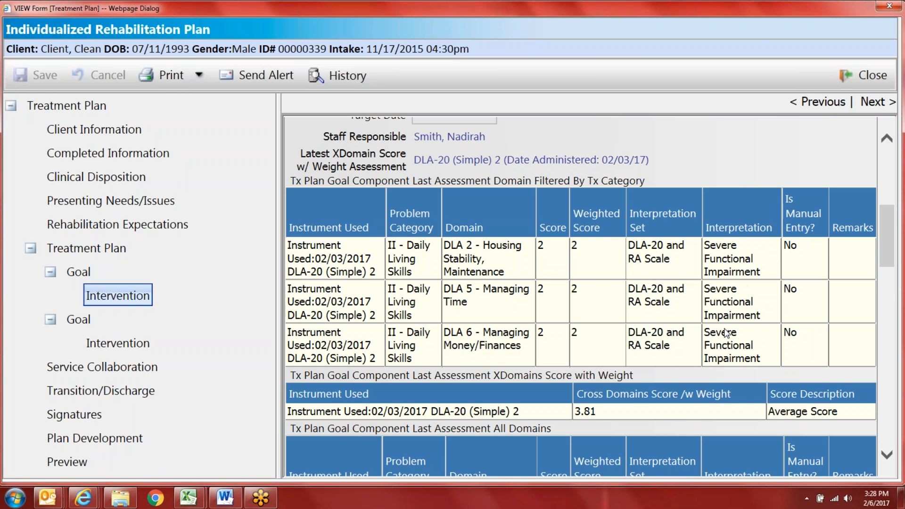
pyautogui.scroll(-7, 726, 333)
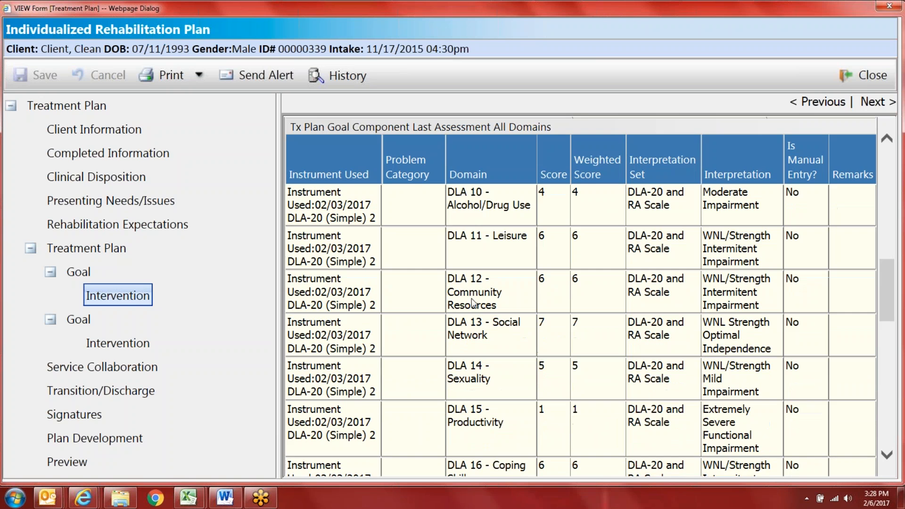
pyautogui.scroll(6, 473, 303)
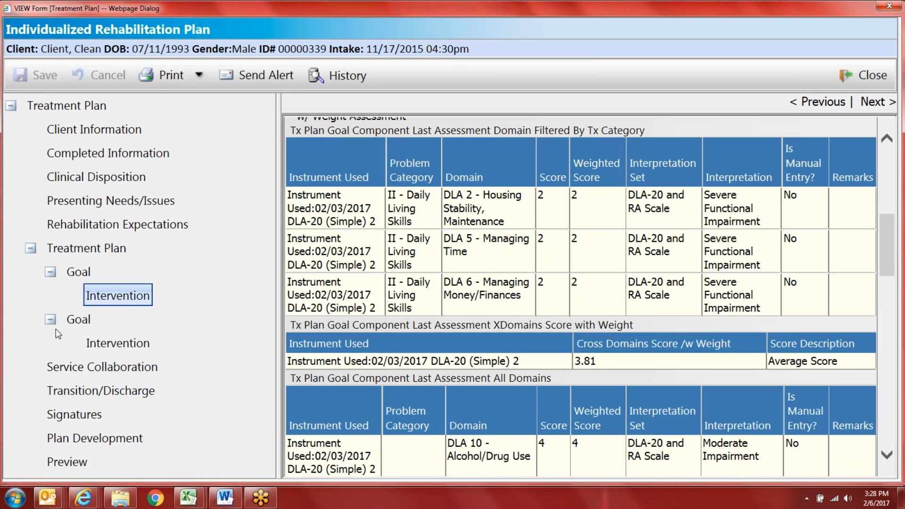
# Step: Review Goal 2 and its time-management intervention: Clinician Rating 3 - Moderately Severe, status Established
pyautogui.click(80, 321)
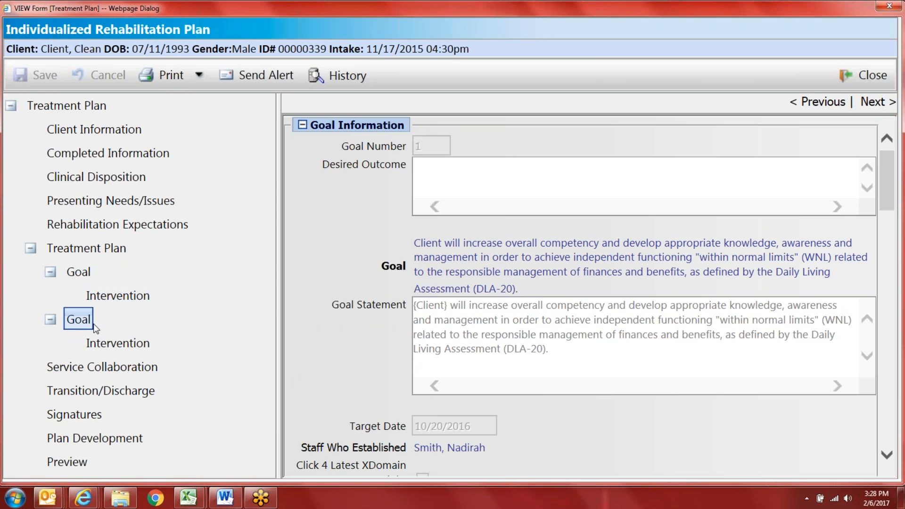
pyautogui.scroll(-2, 322, 301)
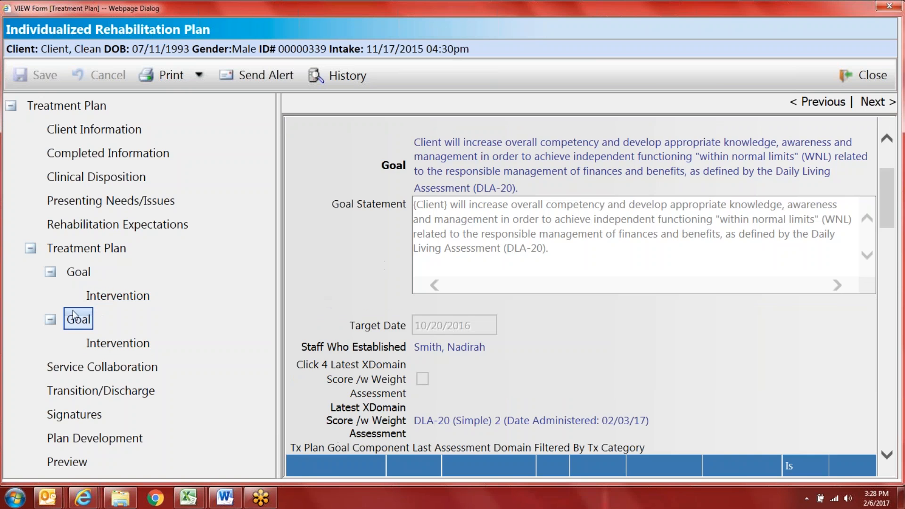
pyautogui.click(103, 343)
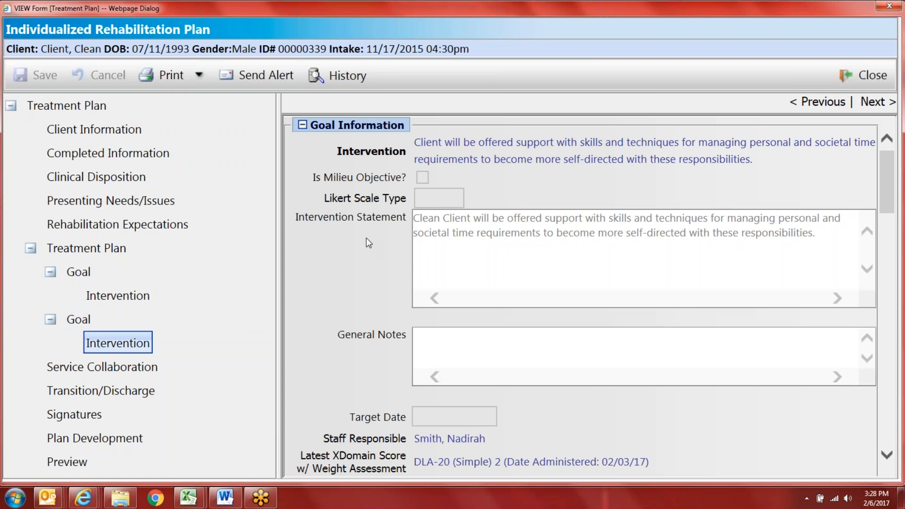
pyautogui.scroll(-4, 335, 240)
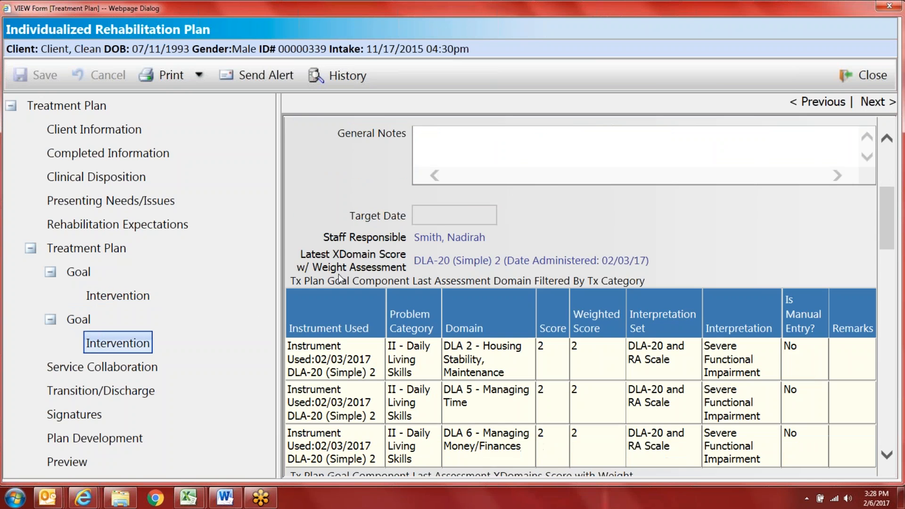
pyautogui.scroll(-9, 339, 274)
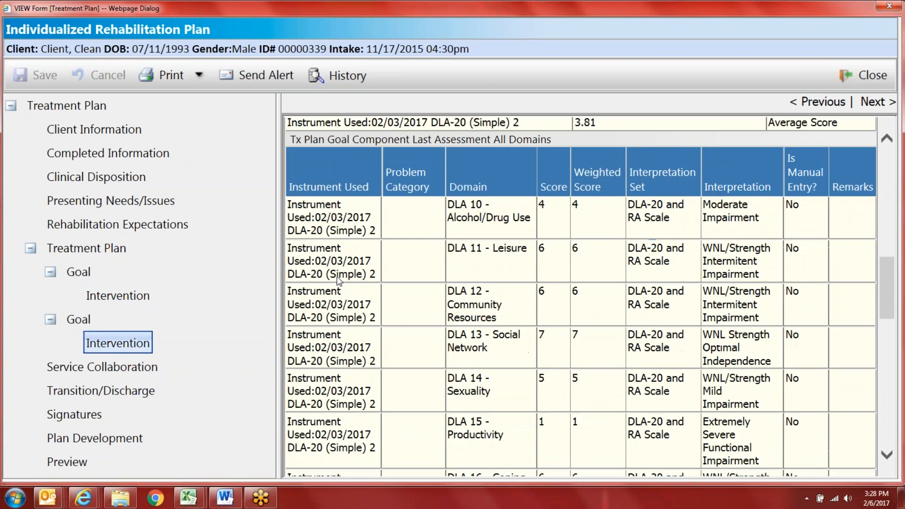
pyautogui.scroll(-14, 337, 281)
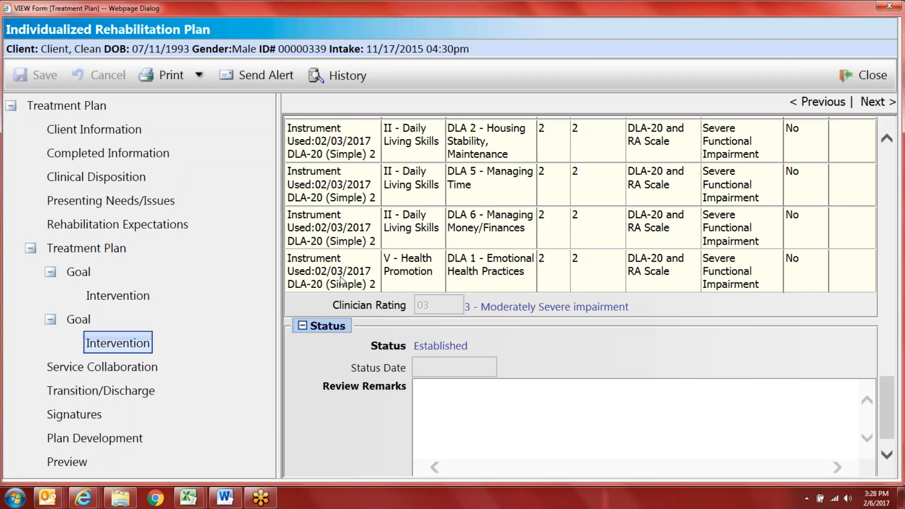
pyautogui.scroll(-1, 341, 281)
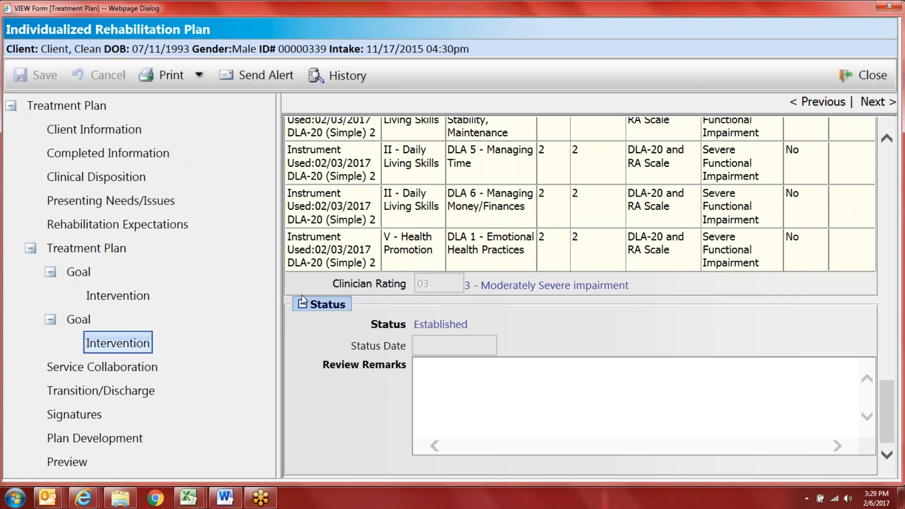
pyautogui.scroll(2, 302, 295)
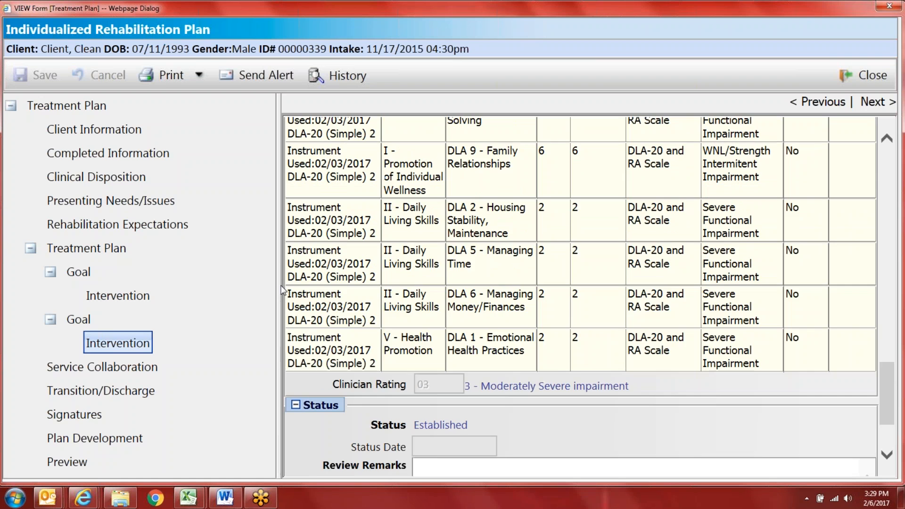
# Step: Show Service Collaboration, listing Entitlement and Somatic Health Assessments completed 9/11/2016
pyautogui.click(135, 370)
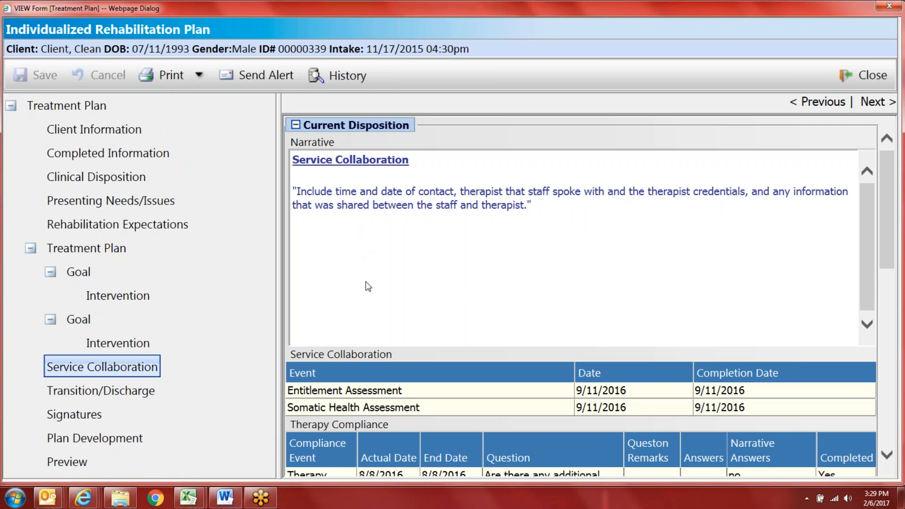
pyautogui.scroll(-1, 368, 286)
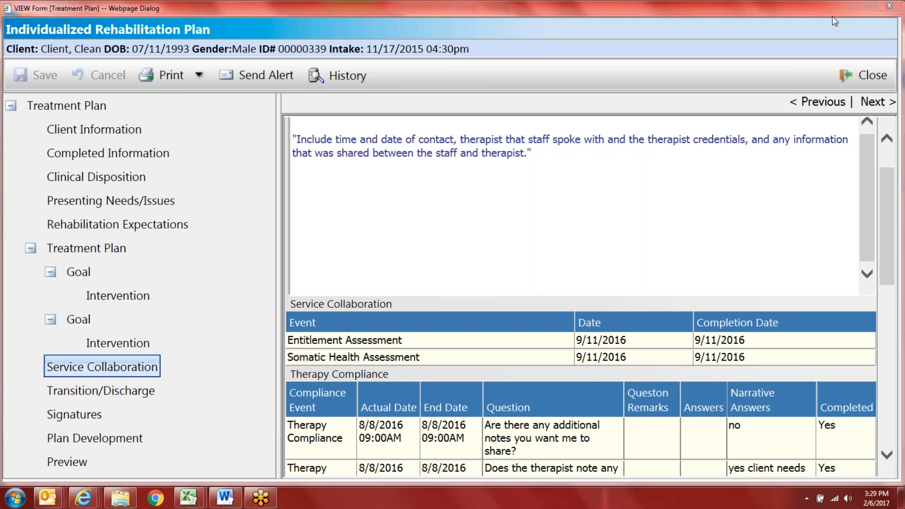
pyautogui.scroll(-3, 768, 315)
pyautogui.scroll(3, 768, 332)
pyautogui.moveTo(886, 245); pyautogui.dragTo(894, 321)
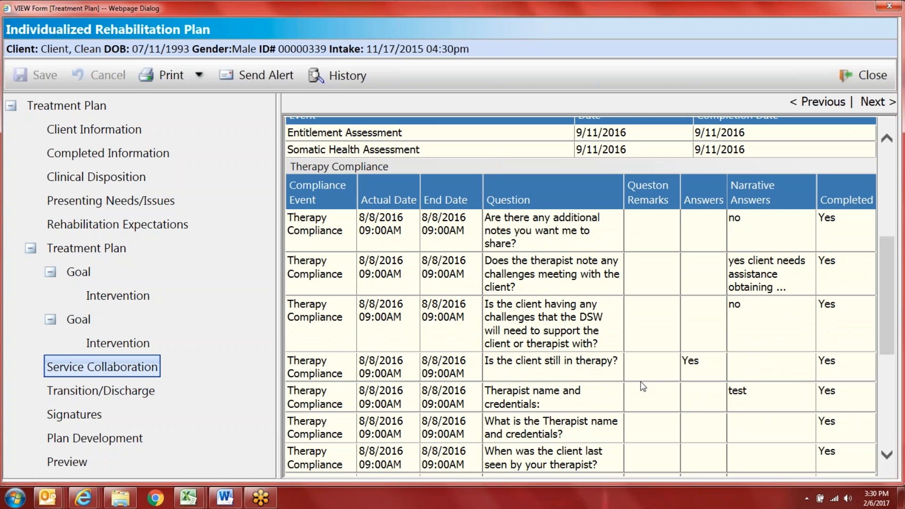
pyautogui.scroll(-6, 514, 336)
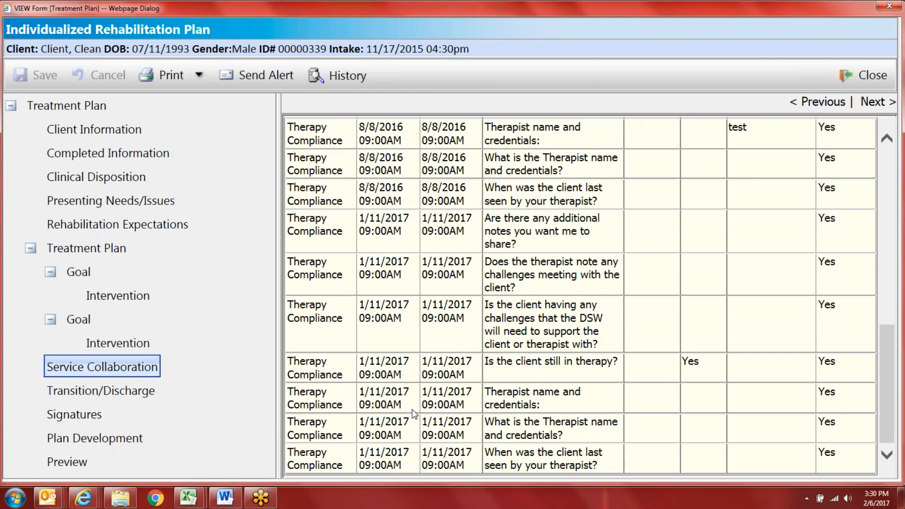
pyautogui.scroll(5, 412, 408)
pyautogui.scroll(6, 413, 401)
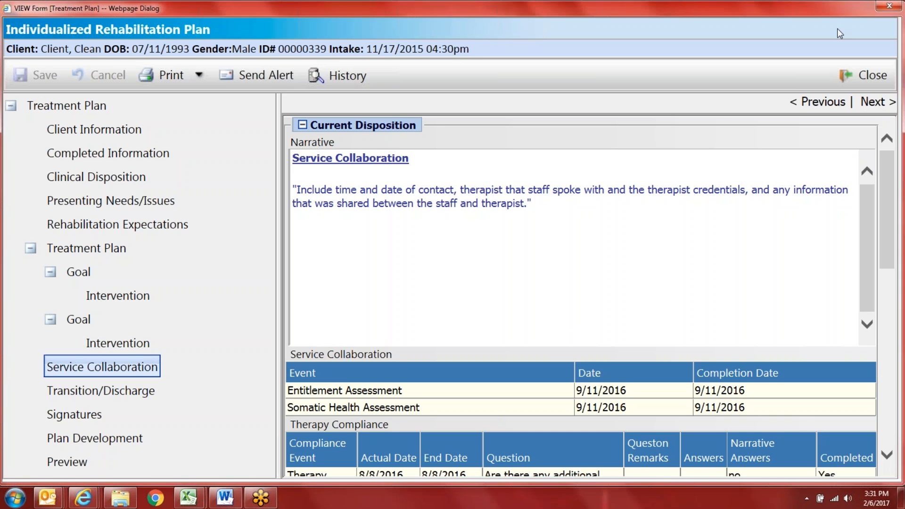
# Step: Read the Transition/Discharge planning narrative and the empty Referrals Made table
pyautogui.click(121, 396)
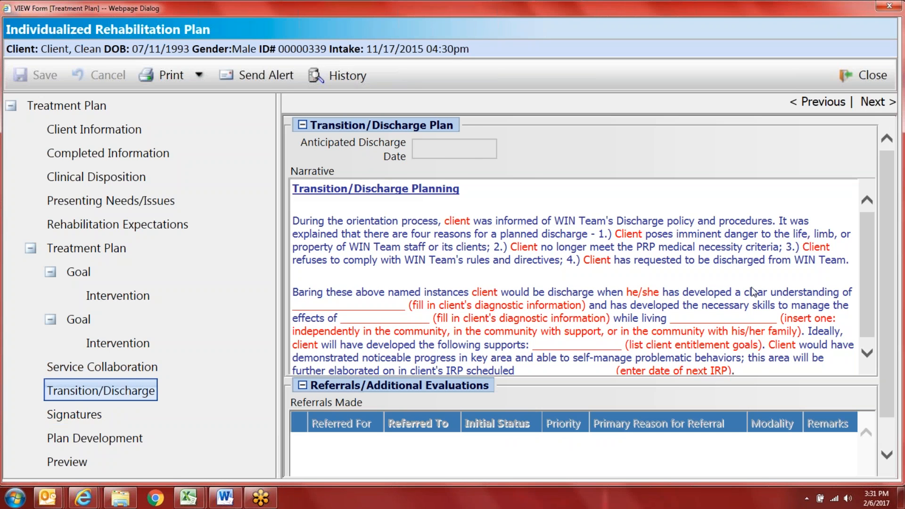
pyautogui.scroll(-1, 674, 349)
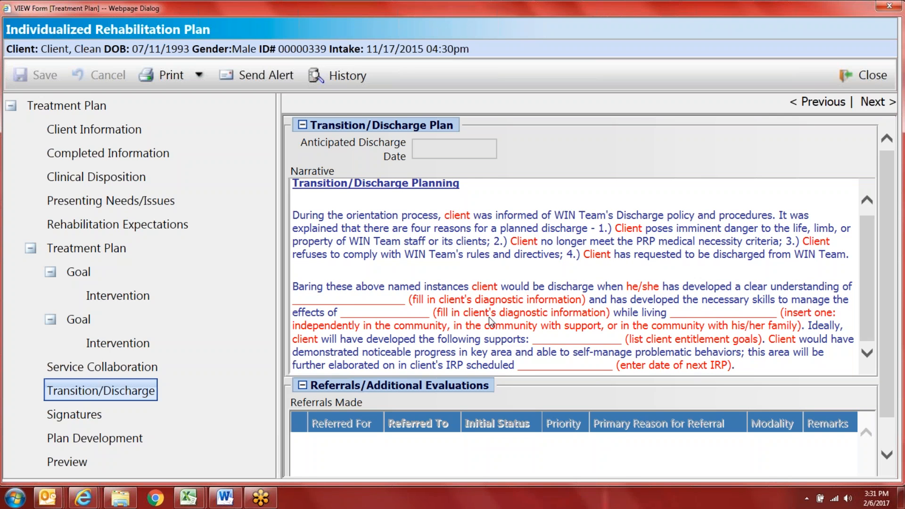
pyautogui.scroll(-1, 606, 333)
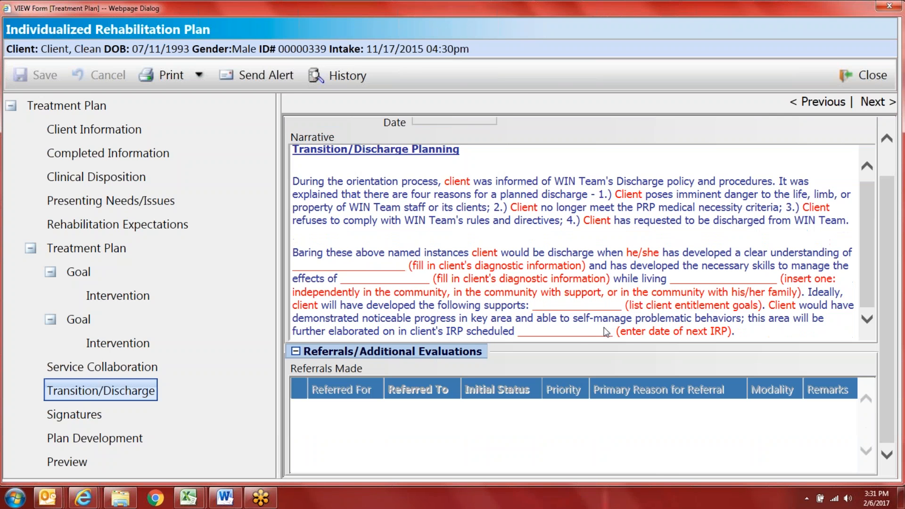
pyautogui.scroll(1, 517, 356)
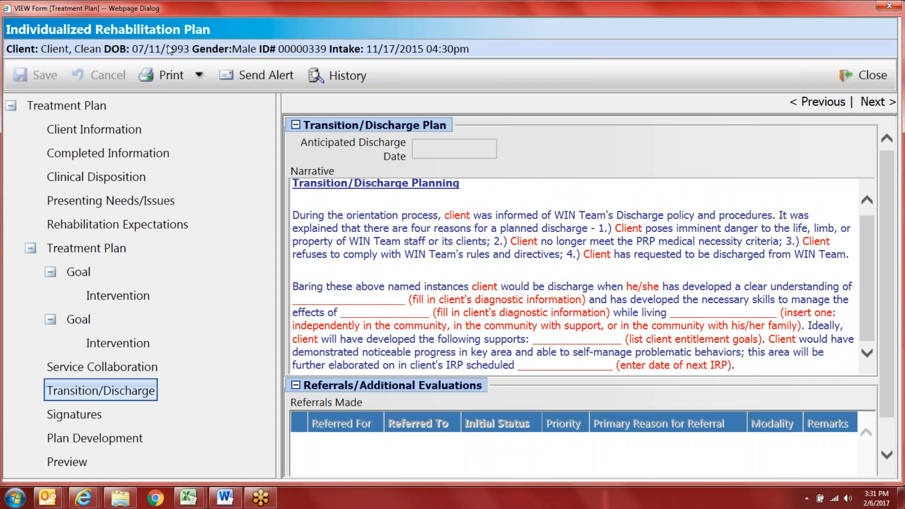
pyautogui.scroll(-1, 493, 354)
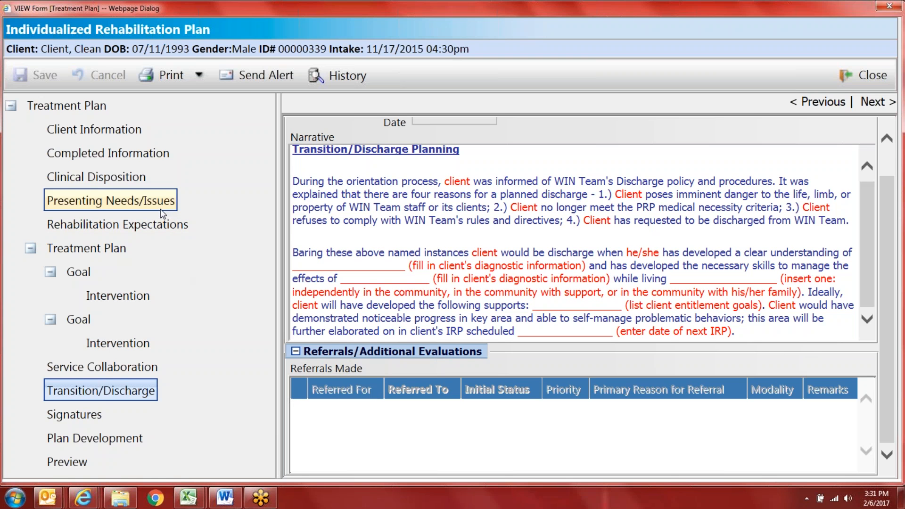
# Step: Check Signatures and the 10/20/2016 05:00pm PRP Plan Development session, then return to Clinical Disposition
pyautogui.click(97, 414)
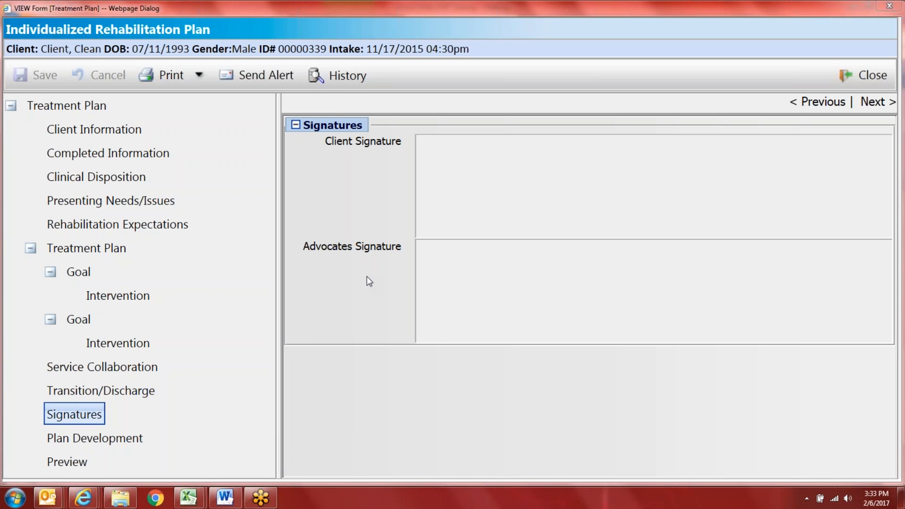
pyautogui.click(84, 440)
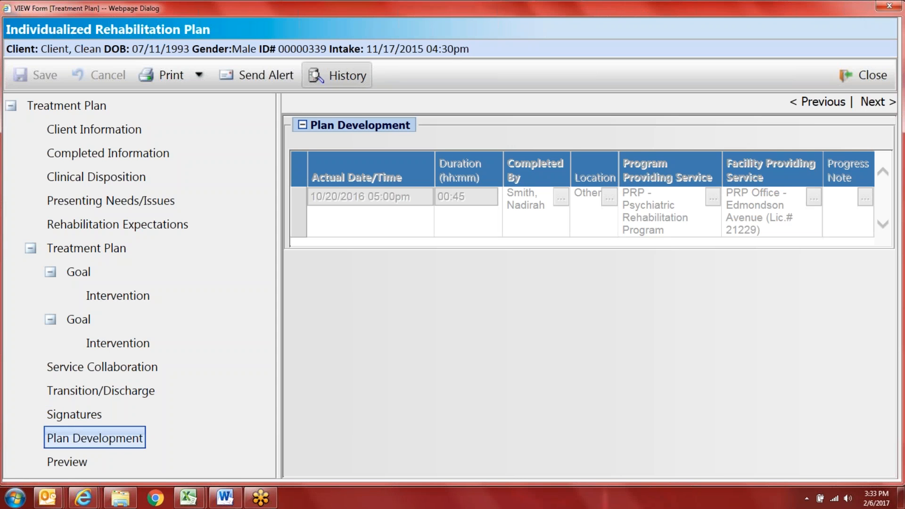
pyautogui.click(135, 175)
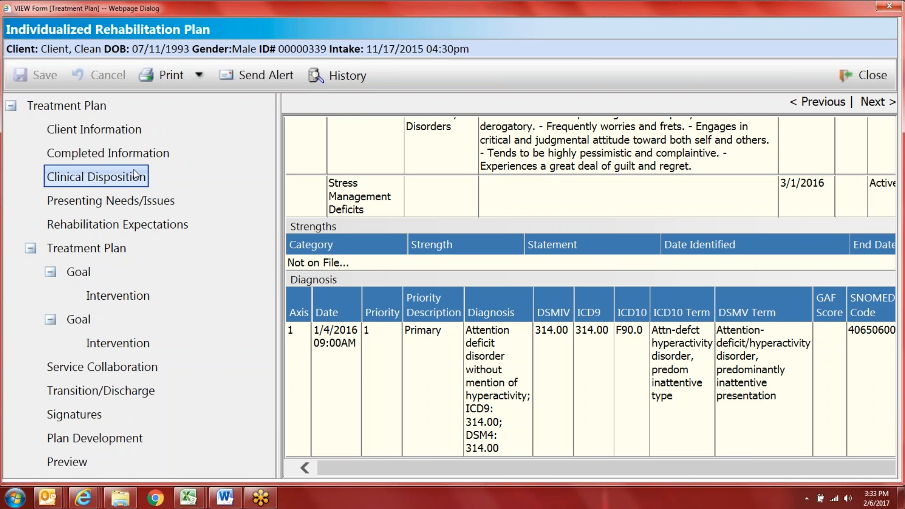
# Step: Finish reviewing Clinical Disposition problems, strengths and diagnoses, then reopen Presenting Needs/Issues
pyautogui.scroll(3, 370, 213)
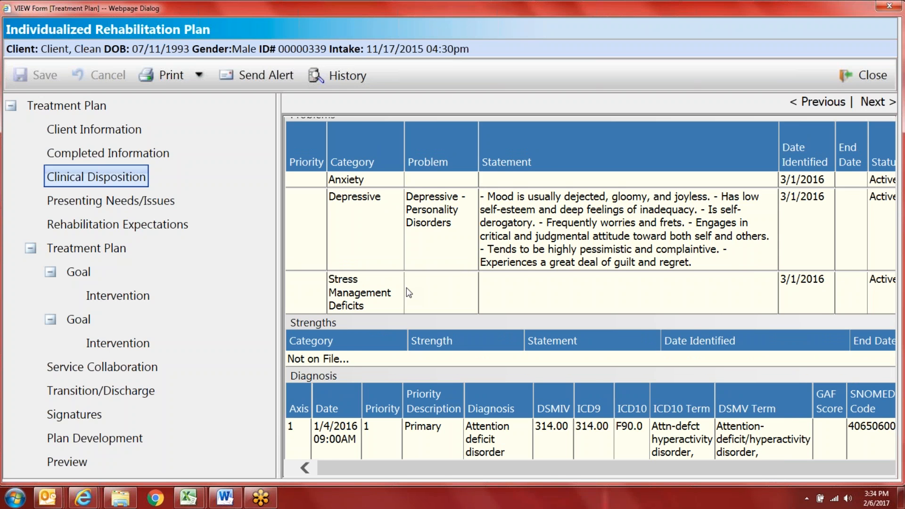
pyautogui.scroll(1, 407, 289)
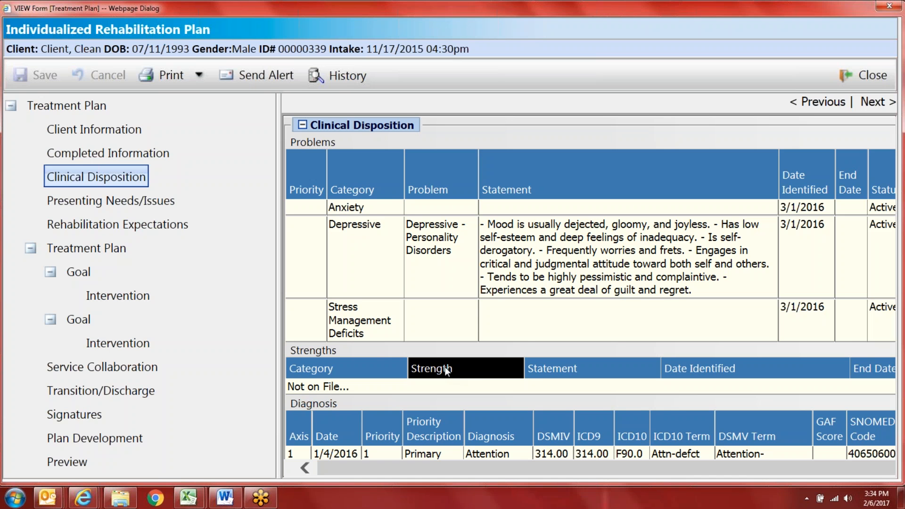
pyautogui.click(165, 212)
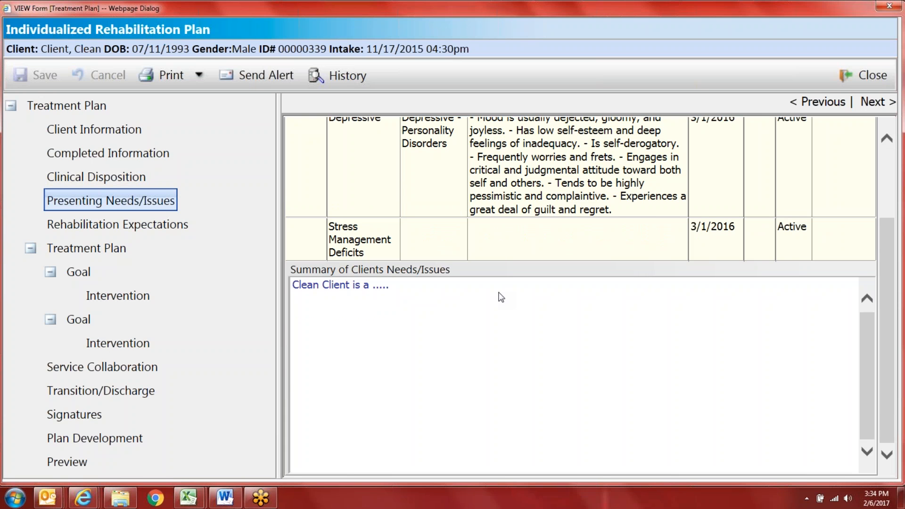
# Step: Show Goal 1's housing-maintenance statement with its 12/01/2016 target date
pyautogui.scroll(3, 501, 297)
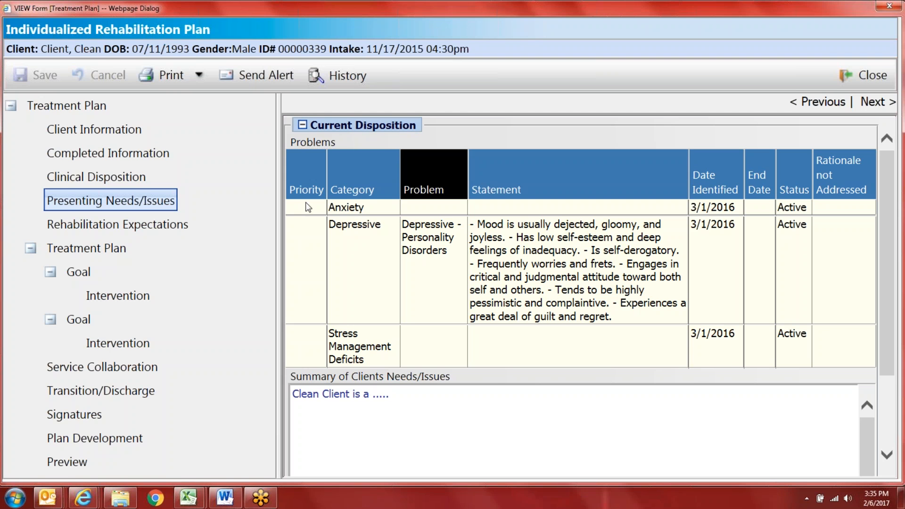
pyautogui.click(79, 276)
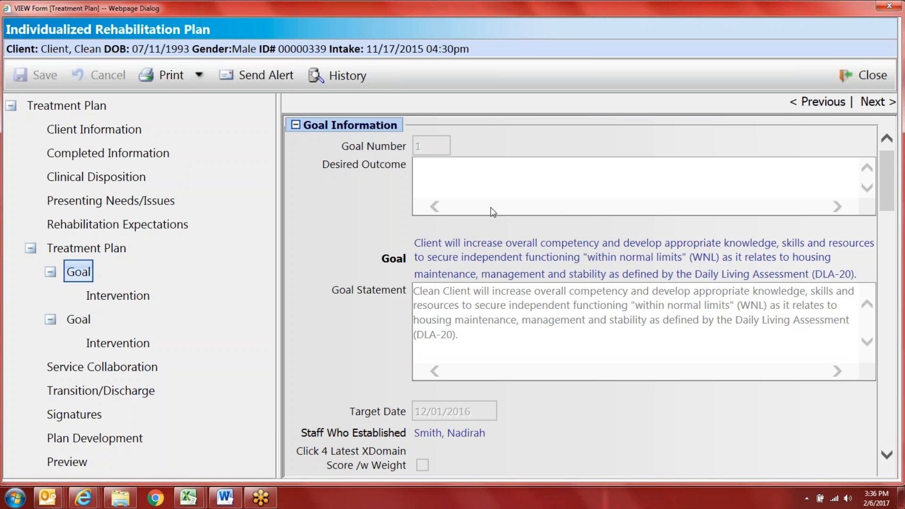
# Step: Reopen the Initial PRP Treatment Plan and view Goal 1 and its intervention
pyautogui.click(866, 75)
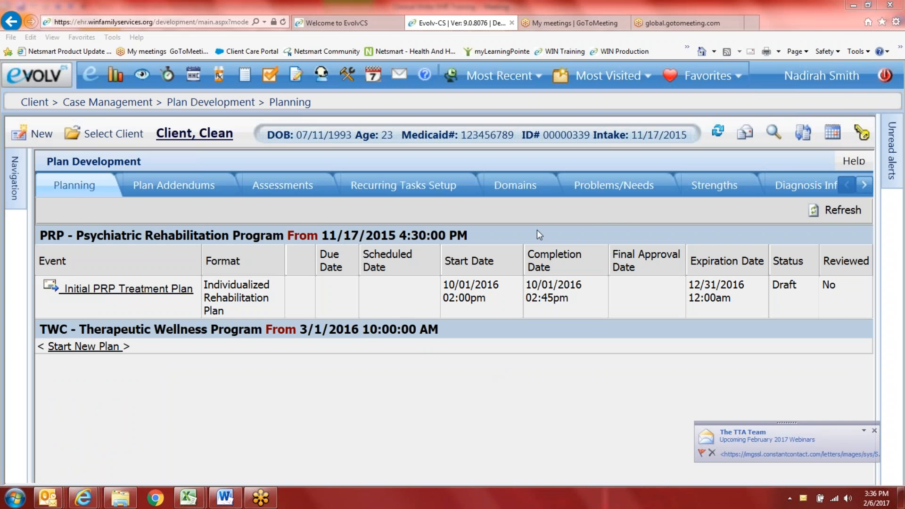
pyautogui.click(186, 288)
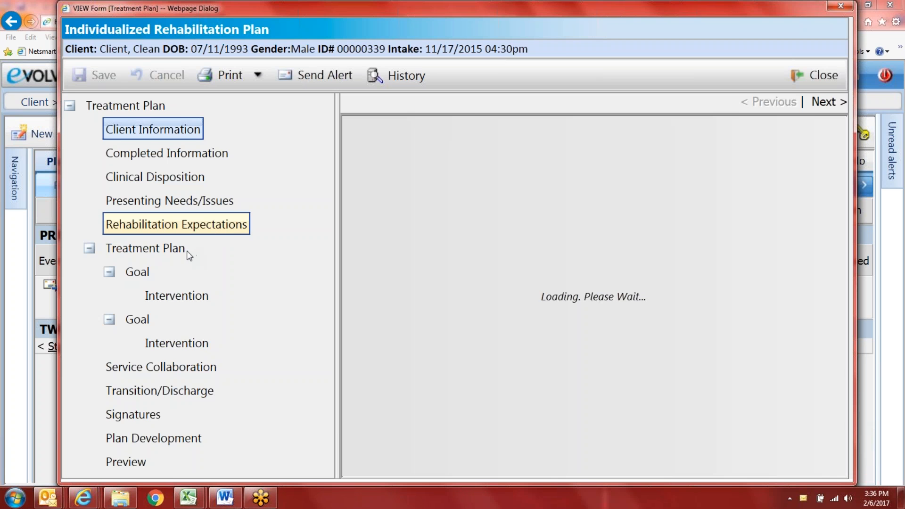
pyautogui.click(137, 272)
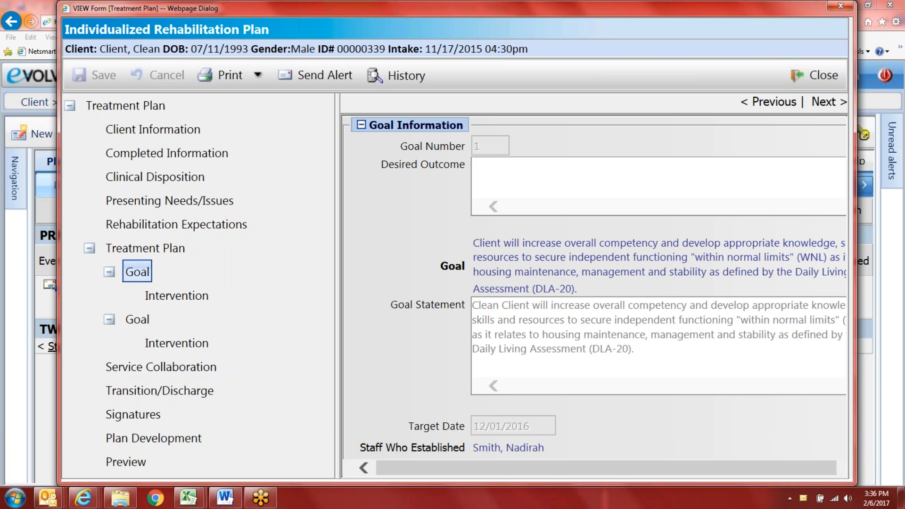
pyautogui.click(163, 295)
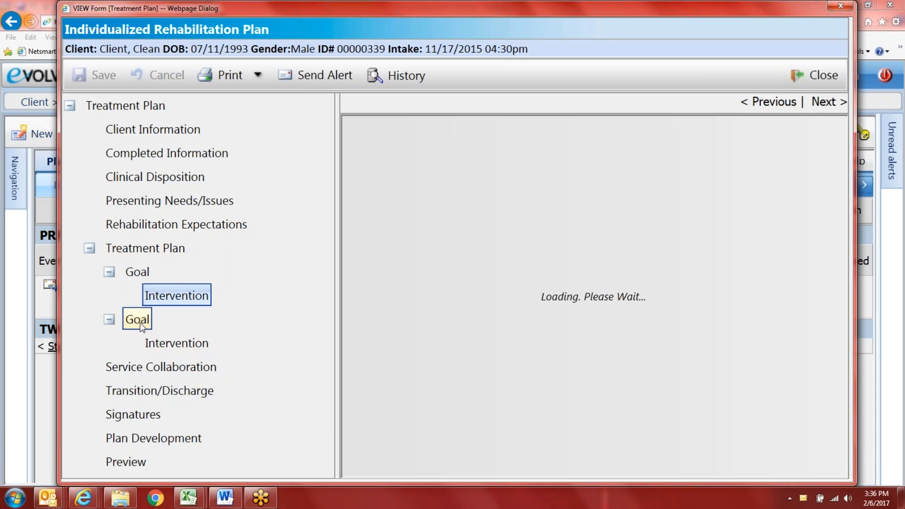
# Step: Check Goal 2's intervention, return to Goal 1's details, then close the plan
pyautogui.click(155, 344)
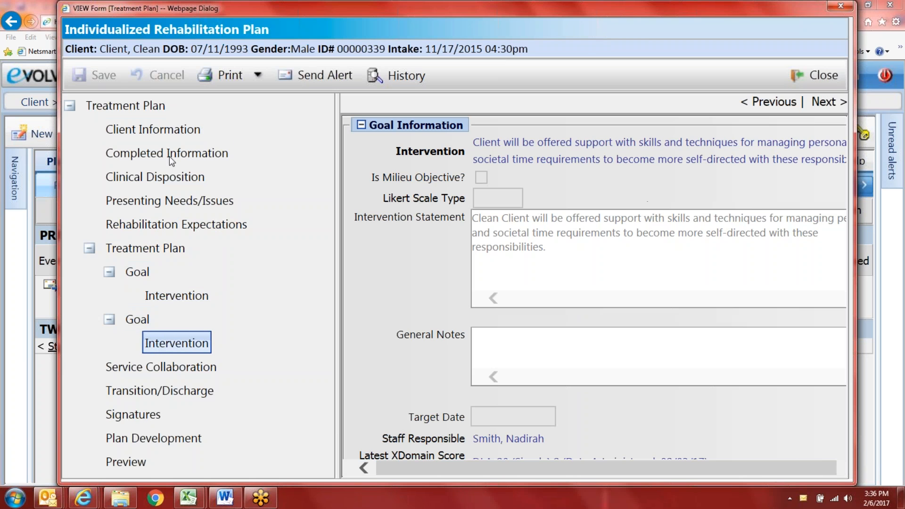
pyautogui.scroll(-3, 524, 317)
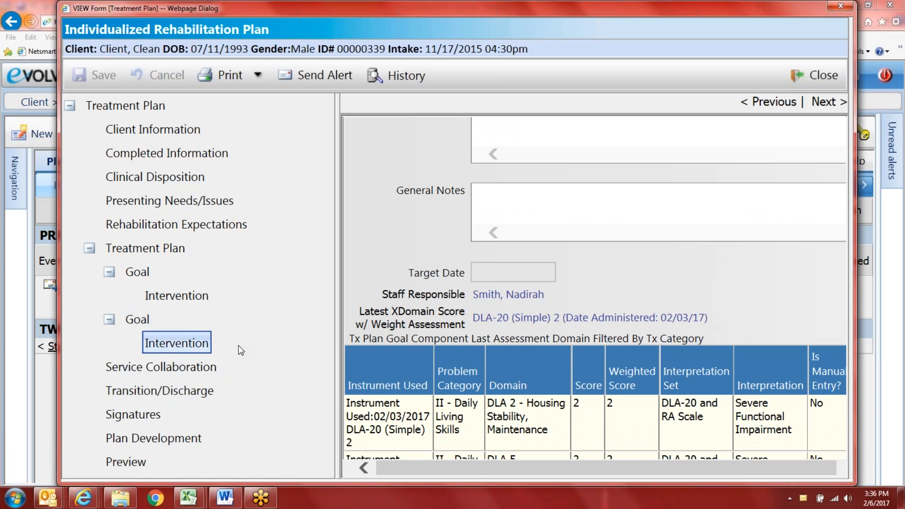
pyautogui.click(176, 297)
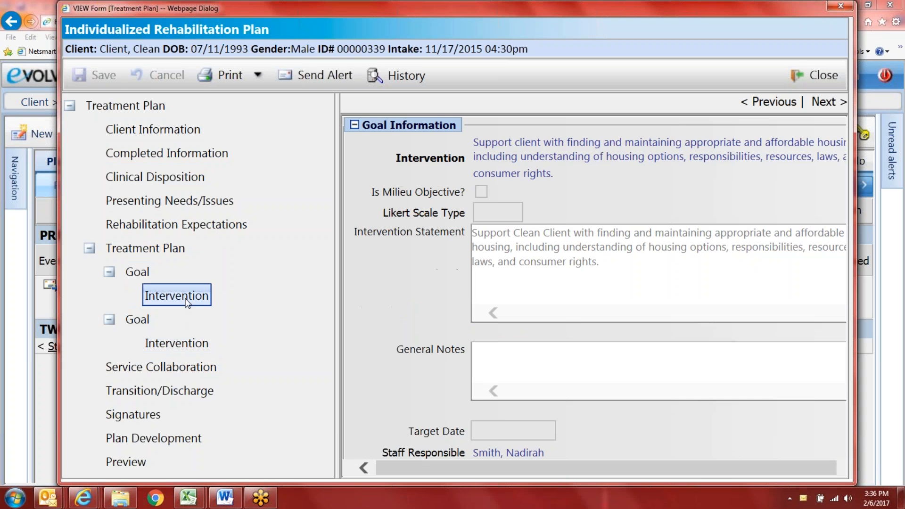
pyautogui.click(133, 275)
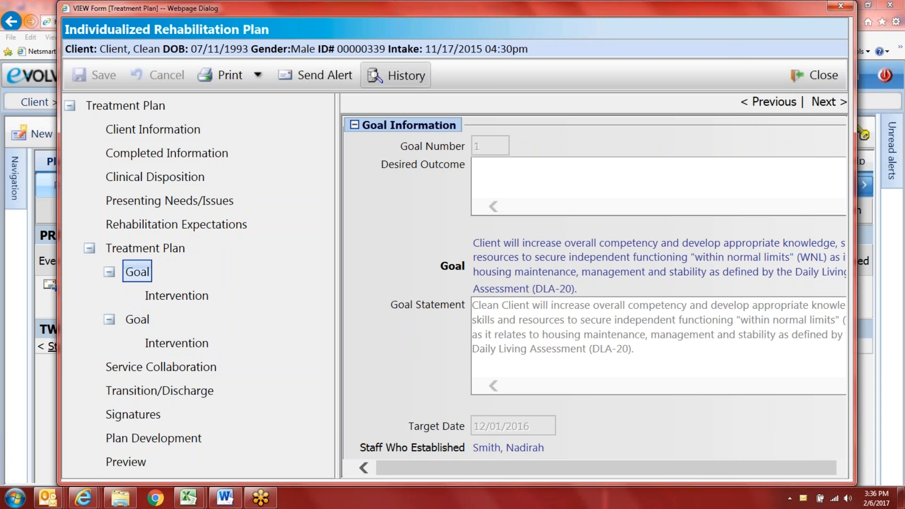
pyautogui.click(818, 78)
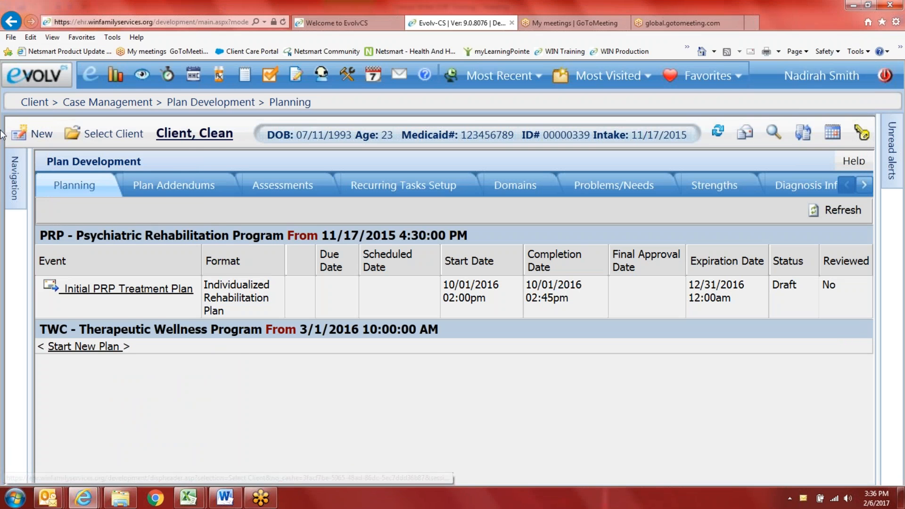
# Step: Go to Case Management > Service Management > Service Entry for the client
pyautogui.moveTo(19, 175)
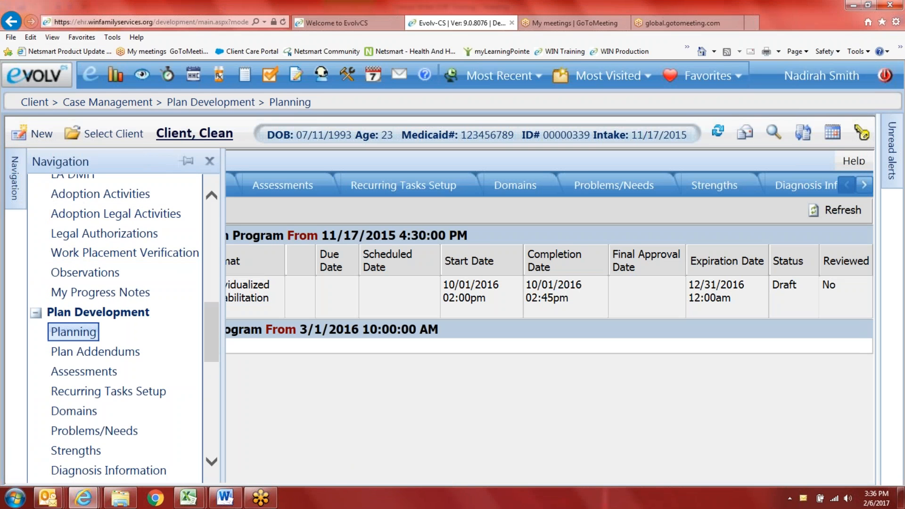
pyautogui.moveTo(209, 337); pyautogui.dragTo(209, 262)
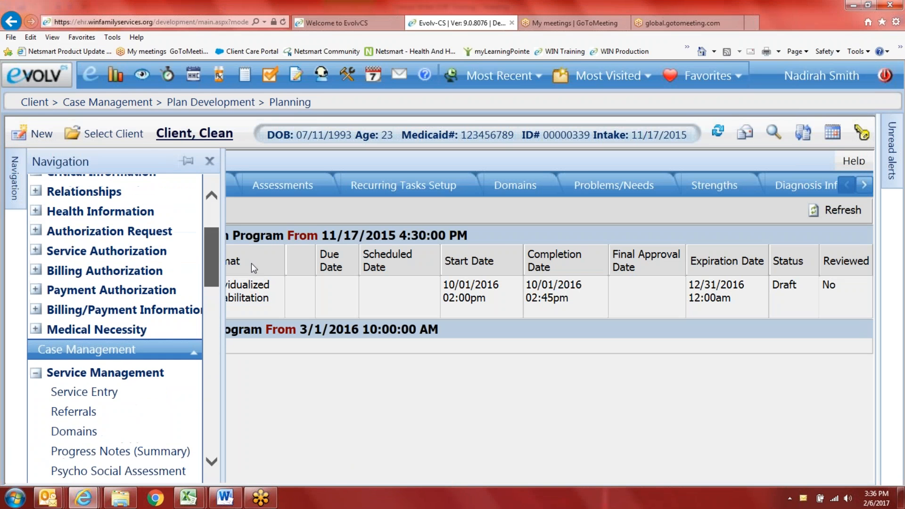
pyautogui.click(84, 391)
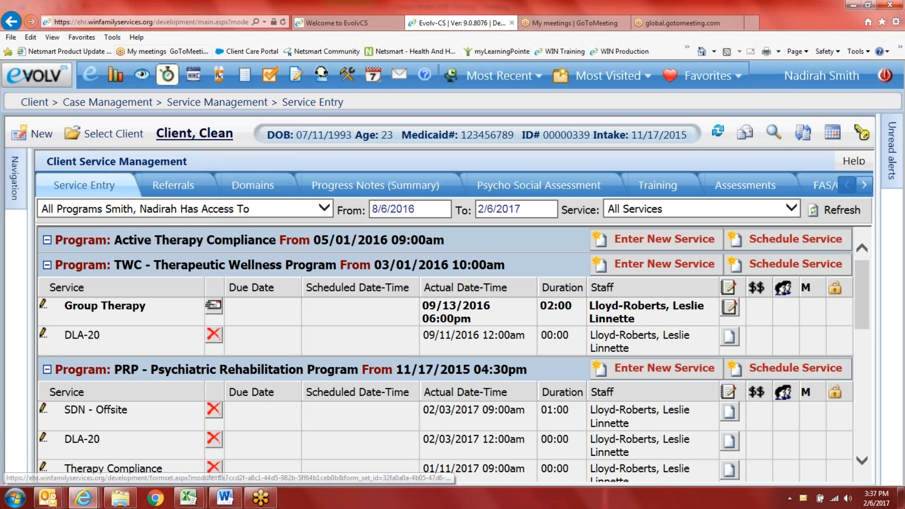
# Step: Collapse the TWC - Therapeutic Wellness Program services and browse the remaining PRP entries
pyautogui.click(47, 264)
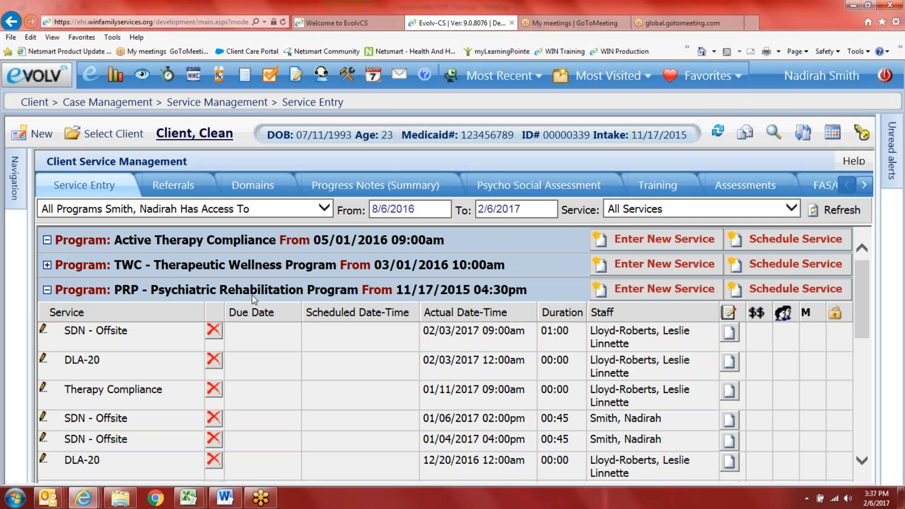
pyautogui.scroll(-1, 282, 391)
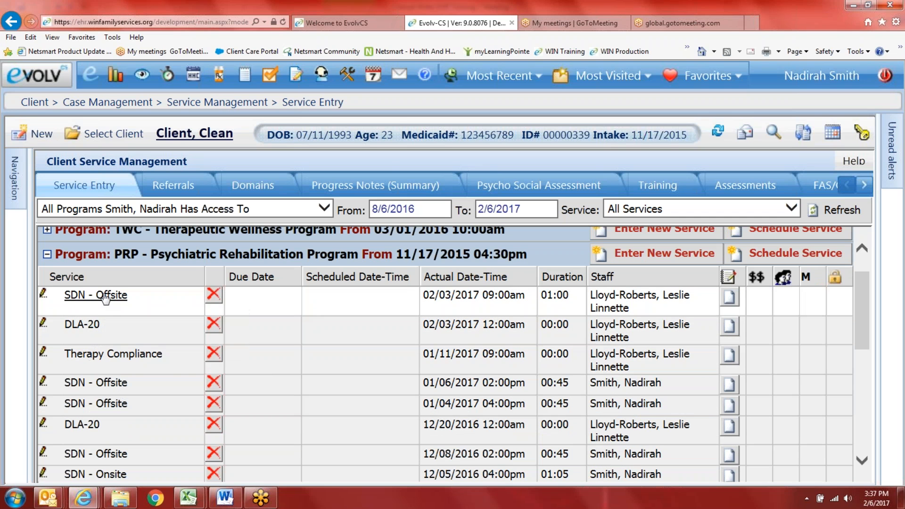
pyautogui.scroll(-4, 104, 395)
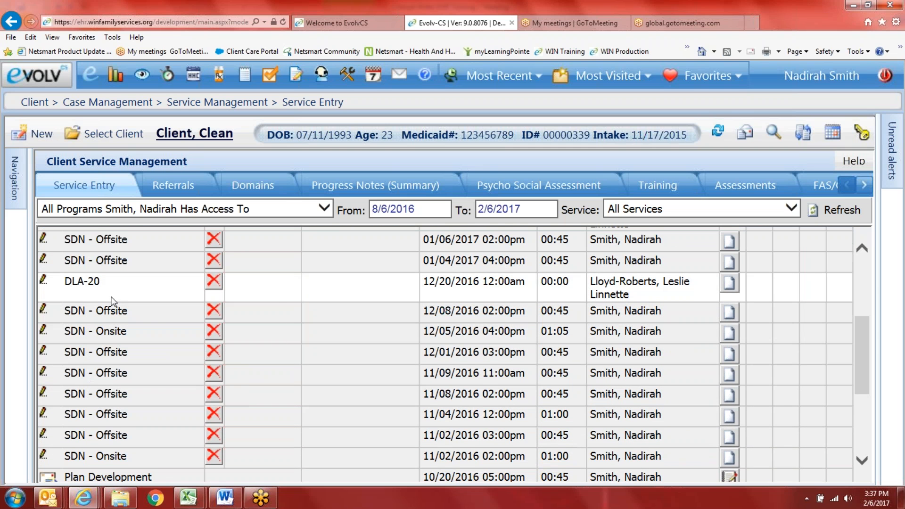
pyautogui.scroll(-3, 113, 302)
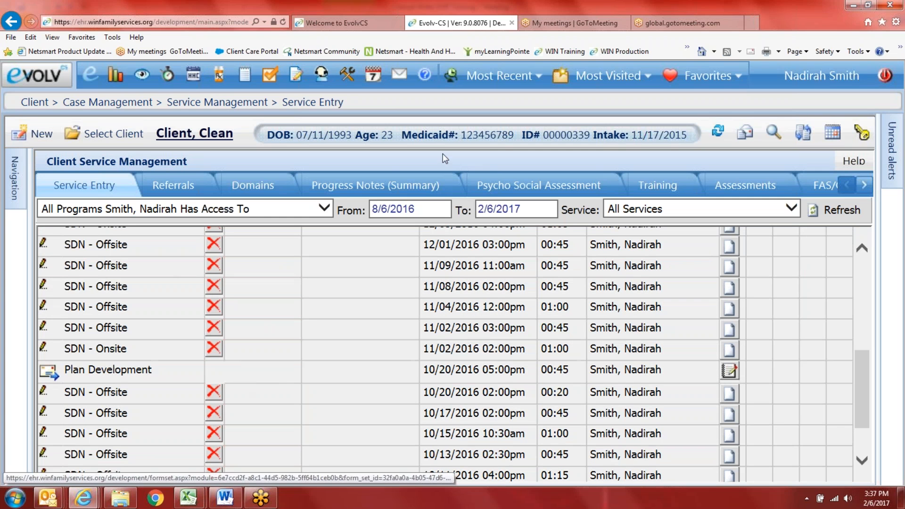
pyautogui.scroll(10, 308, 384)
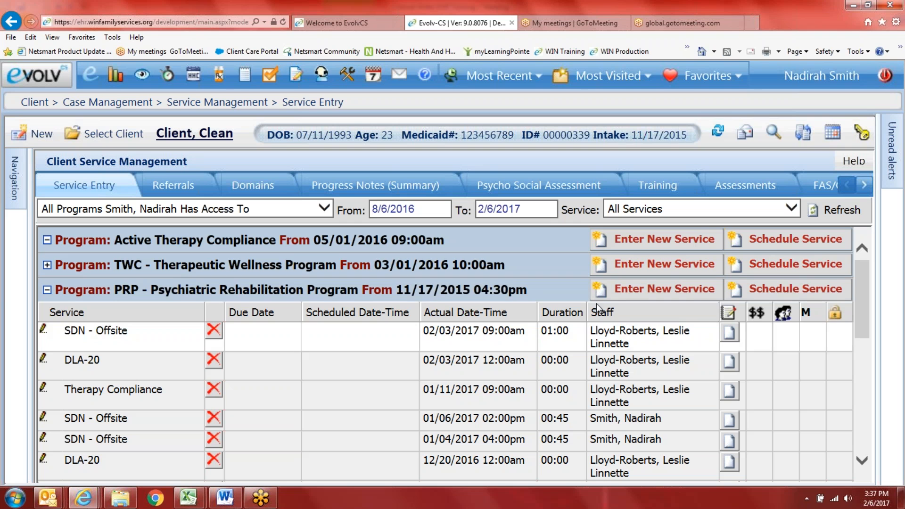
# Step: Open the 02/03/2017 SDN - Offsite entry and place the cursor in Duration
pyautogui.click(100, 331)
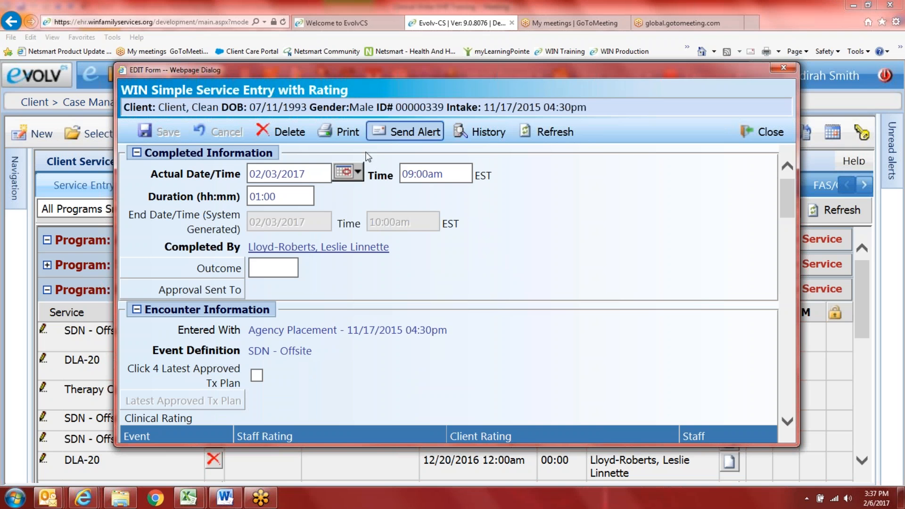
pyautogui.click(270, 201)
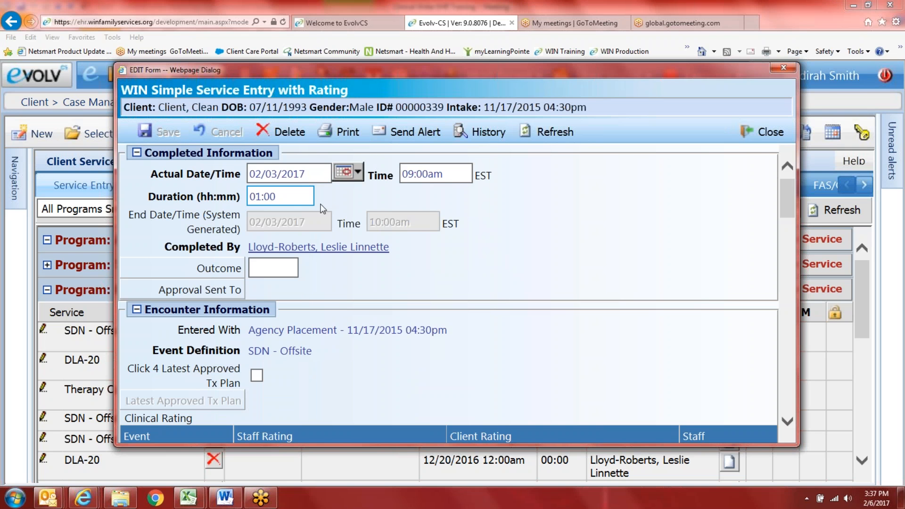
pyautogui.scroll(-3, 308, 284)
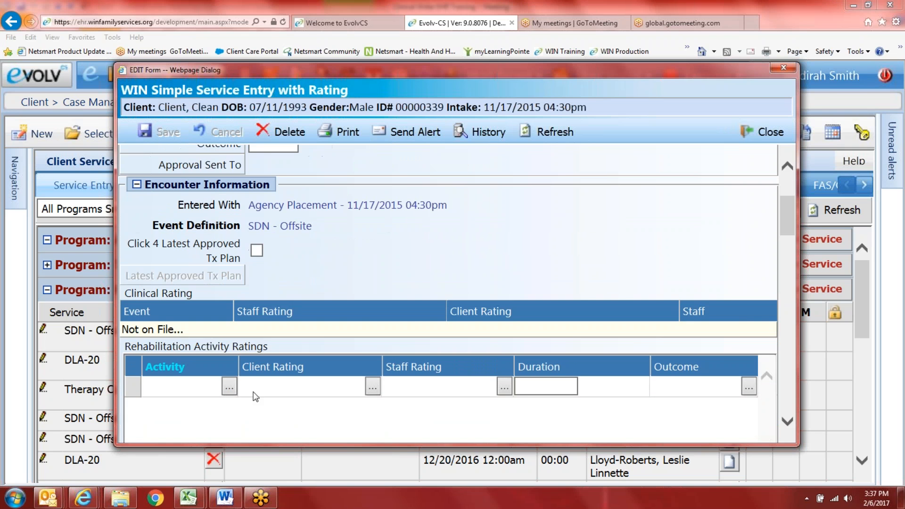
pyautogui.scroll(-2, 225, 390)
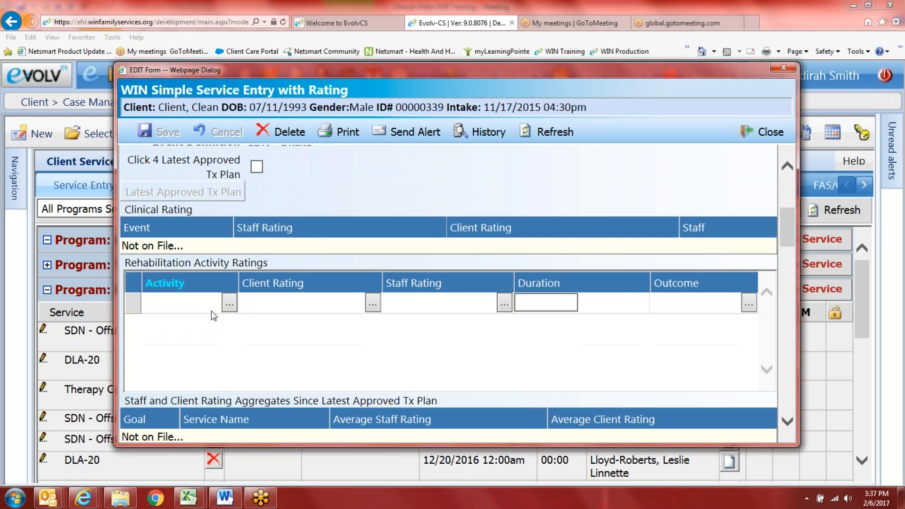
# Step: Preview the Activity and Client Rating lookups unchanged, then review Authorizations and Diagnosis
pyautogui.click(226, 300)
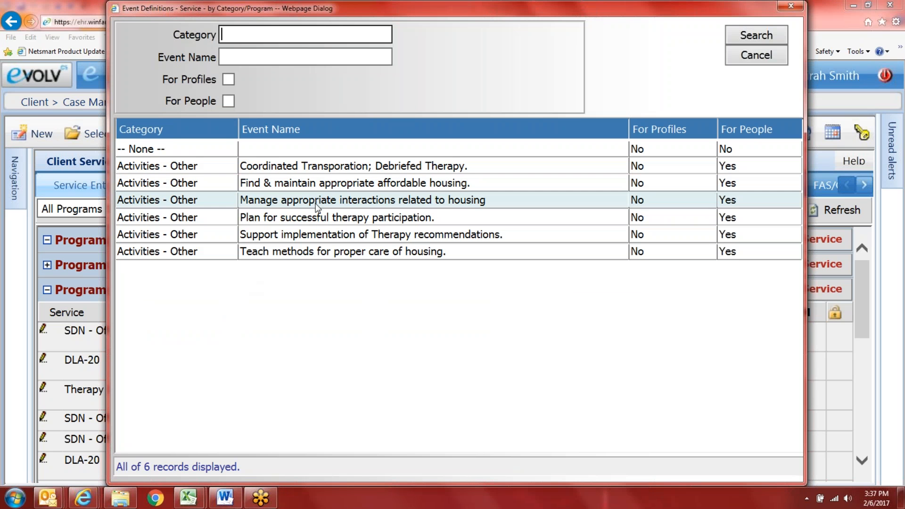
pyautogui.click(749, 58)
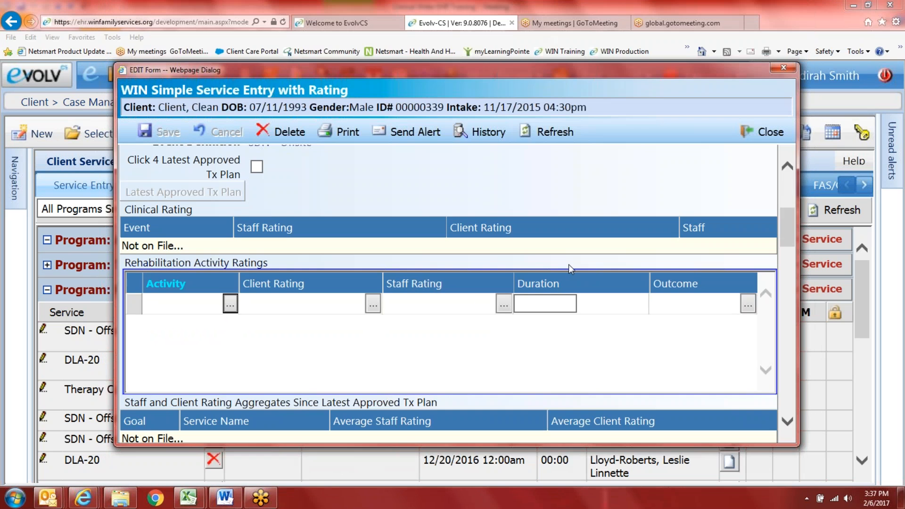
pyautogui.click(372, 305)
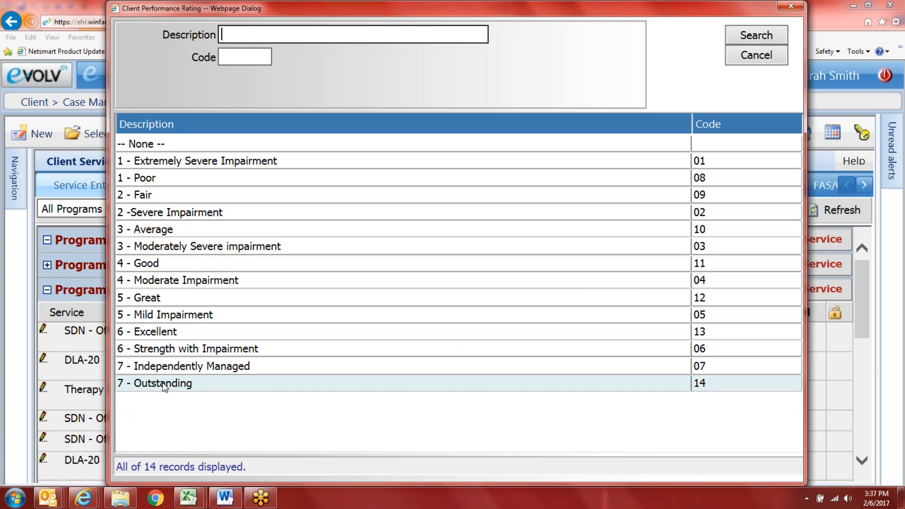
pyautogui.click(776, 59)
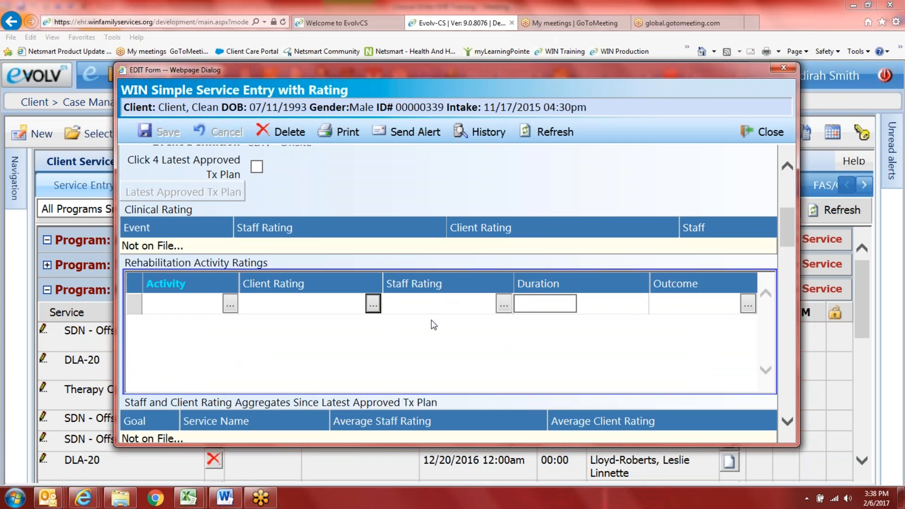
pyautogui.scroll(-6, 406, 318)
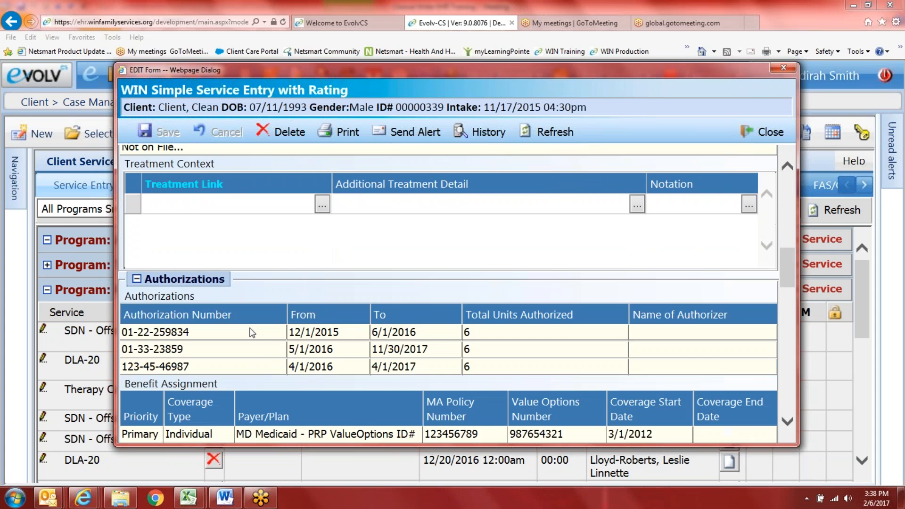
pyautogui.scroll(-3, 282, 327)
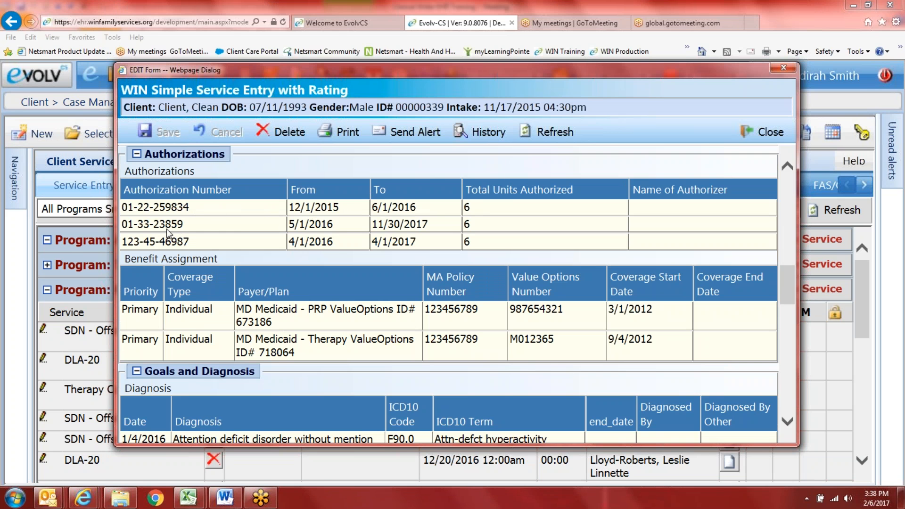
pyautogui.scroll(-1, 412, 278)
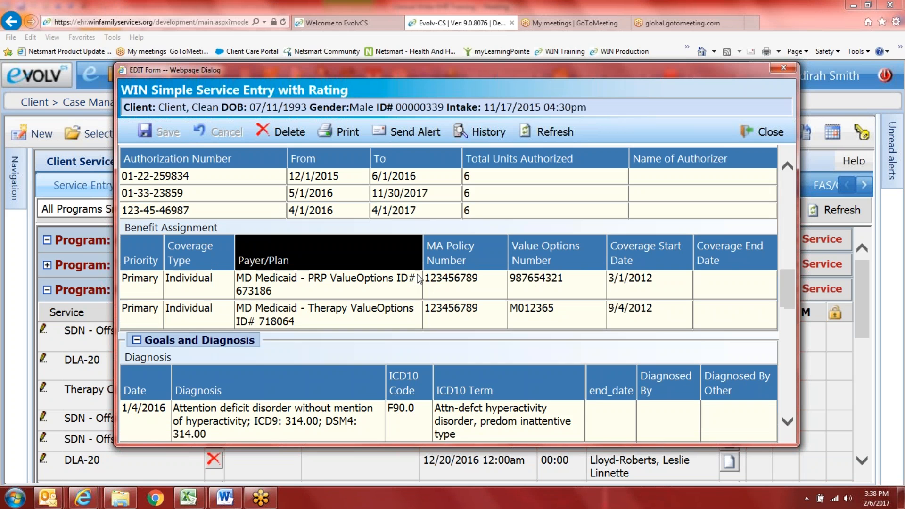
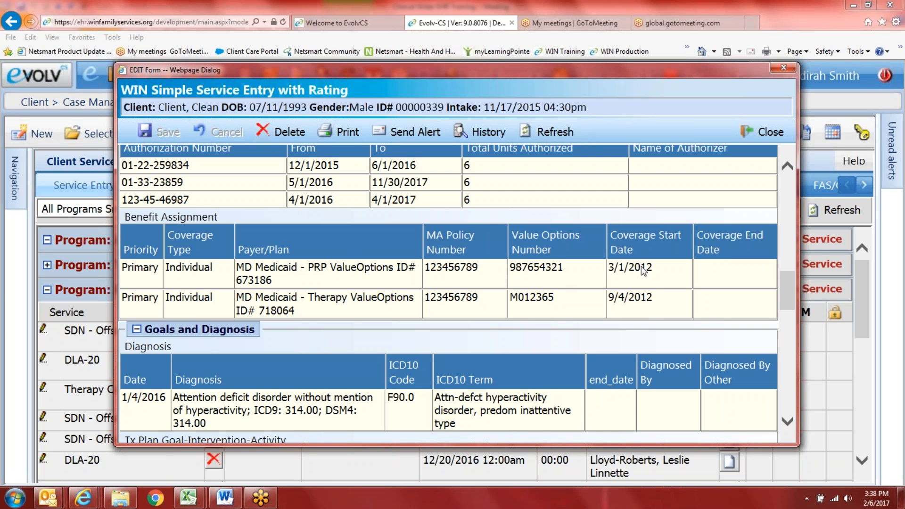
# Step: Widen the EDIT Form at both edges and scroll through the Tx Plan goals and interventions table
pyautogui.scroll(-1, 644, 283)
pyautogui.scroll(-1, 644, 286)
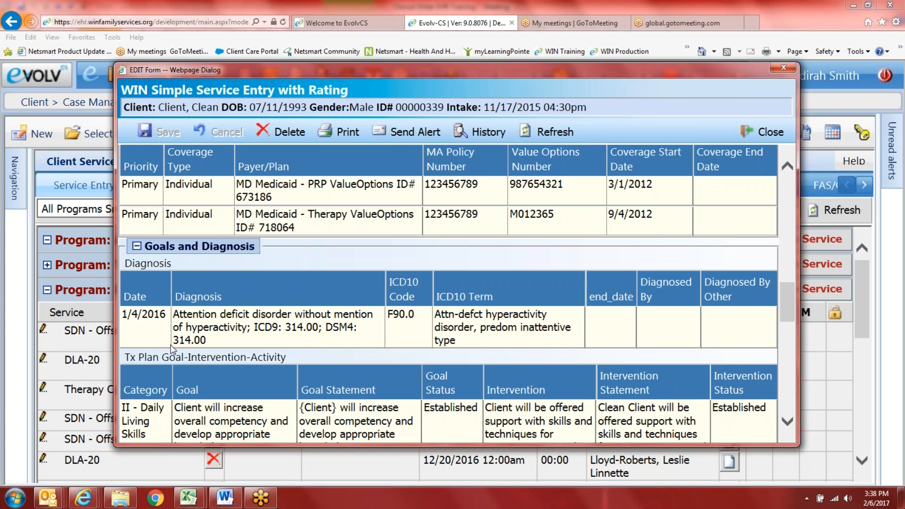
pyautogui.scroll(-4, 554, 321)
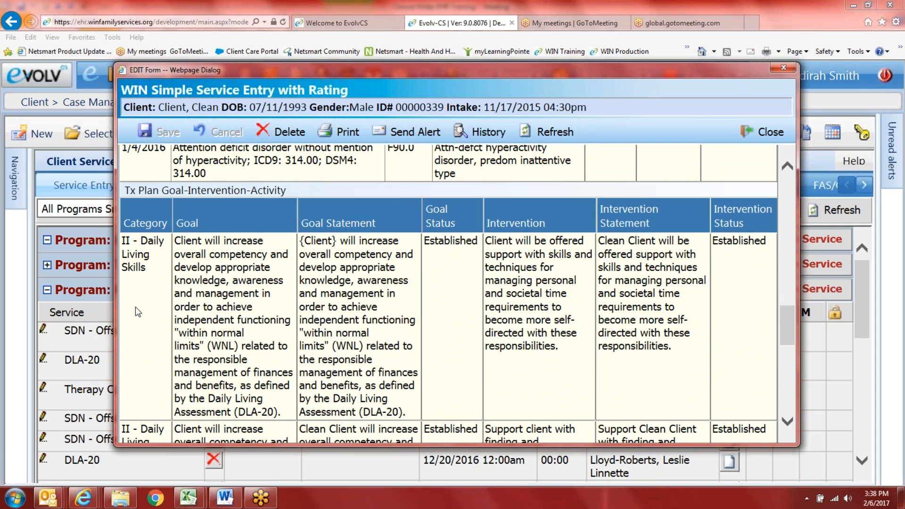
pyautogui.moveTo(26, 287); pyautogui.dragTo(4, 287)
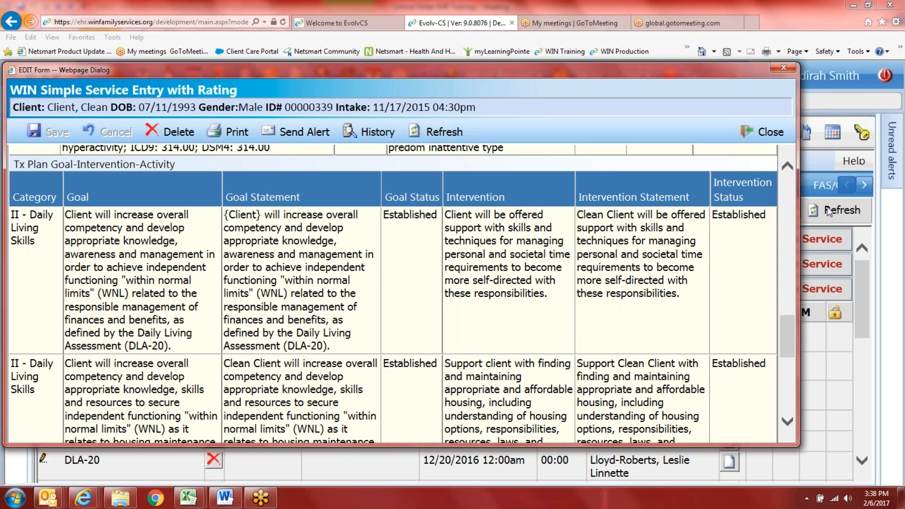
pyautogui.moveTo(793, 219); pyautogui.dragTo(833, 219)
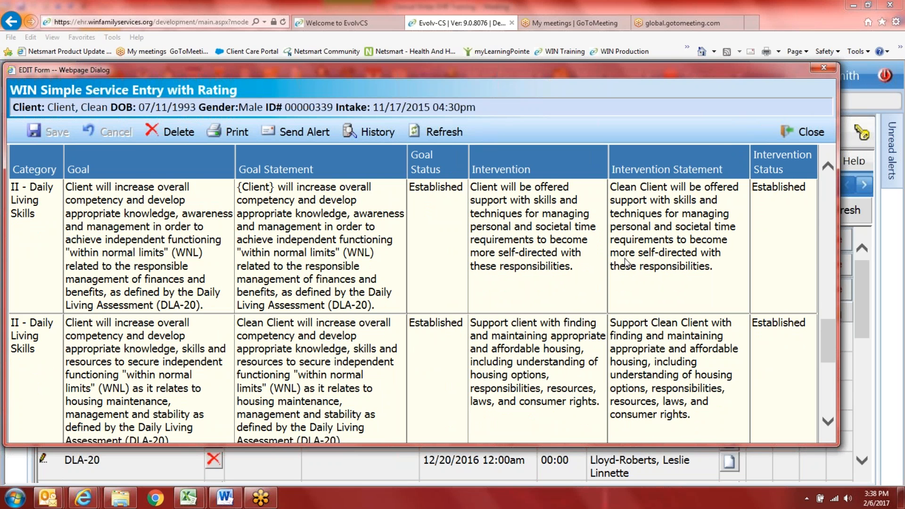
pyautogui.scroll(-3, 626, 262)
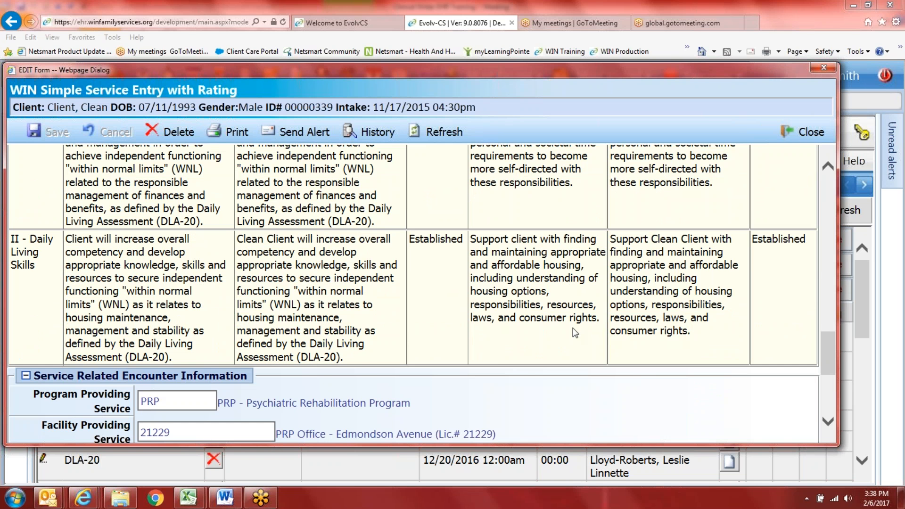
pyautogui.scroll(1, 680, 319)
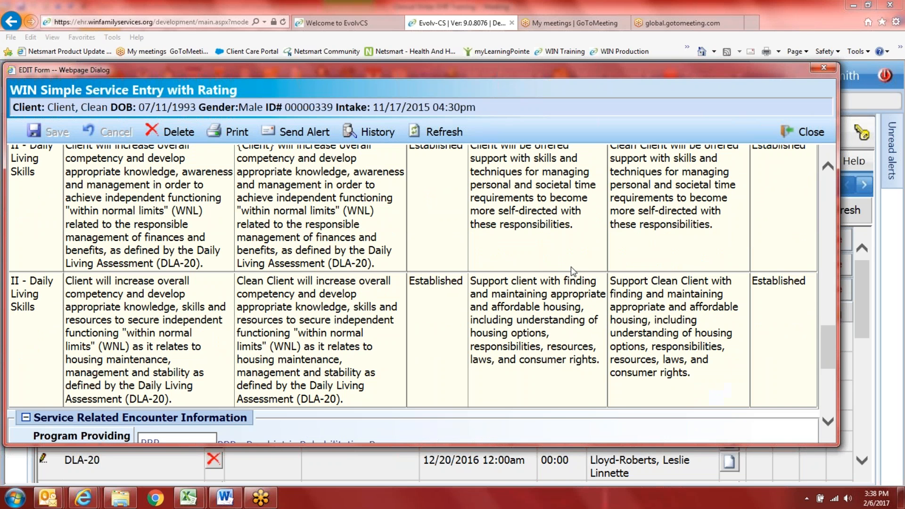
pyautogui.scroll(2, 572, 271)
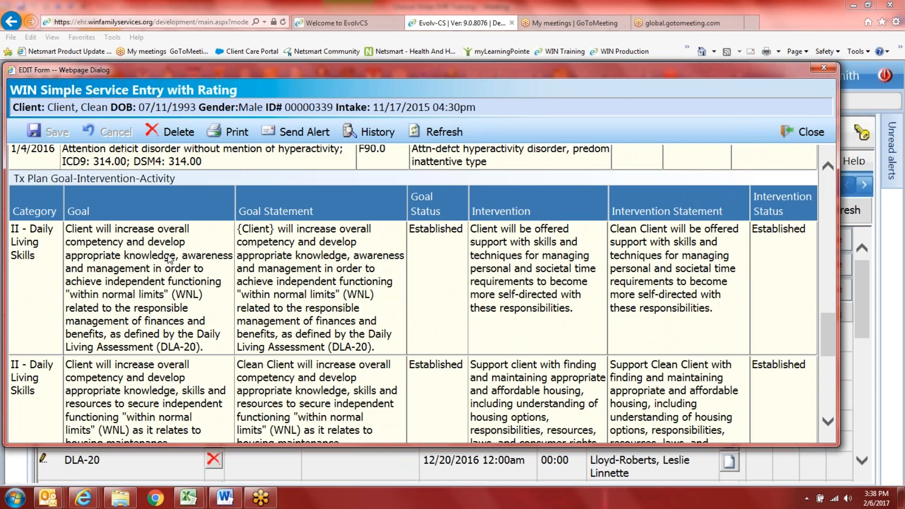
pyautogui.scroll(-4, 311, 314)
pyautogui.scroll(15, 319, 295)
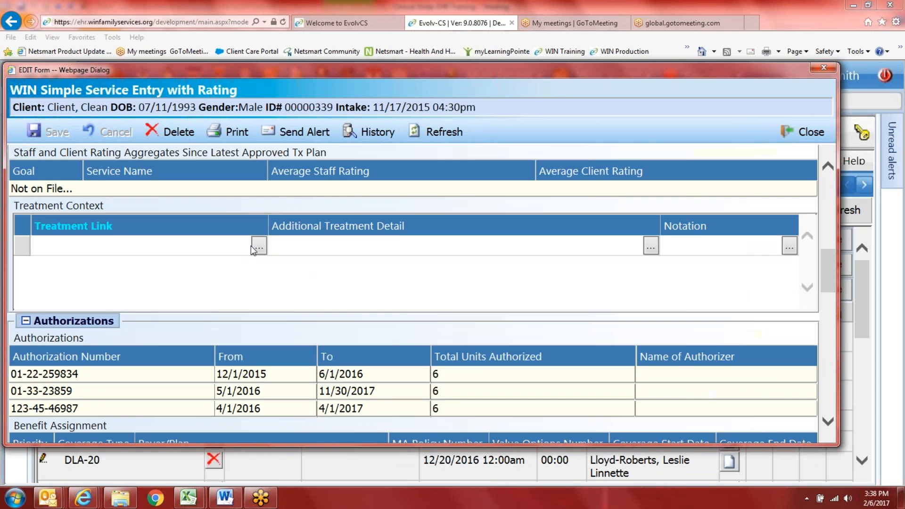
pyautogui.click(257, 246)
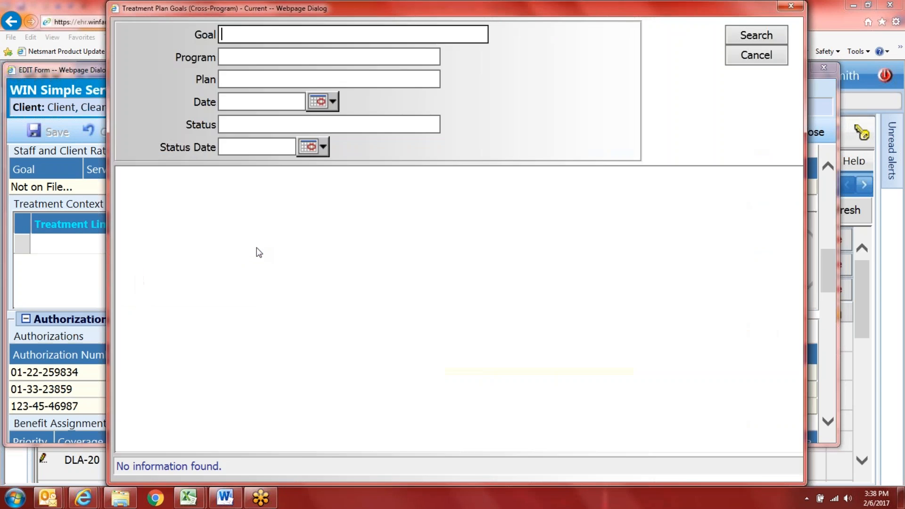
pyautogui.write('%')
pyautogui.press('Return')
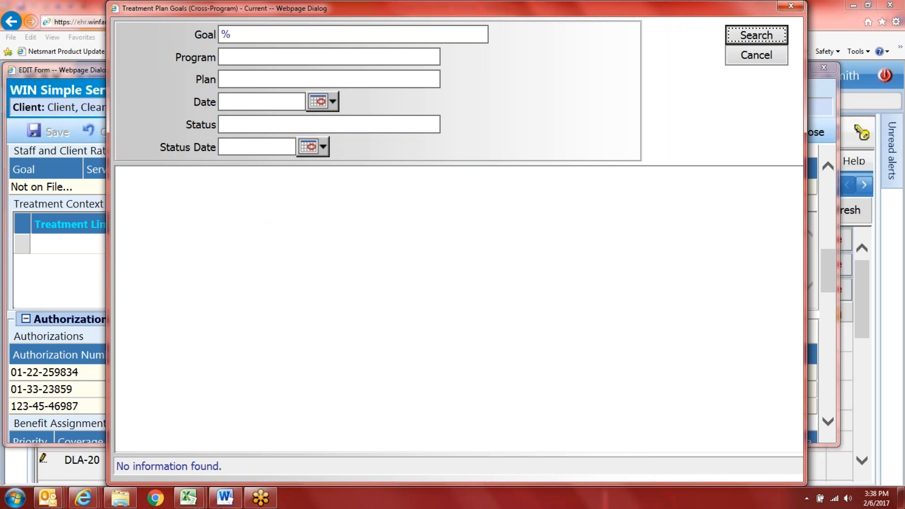
pyautogui.click(233, 63)
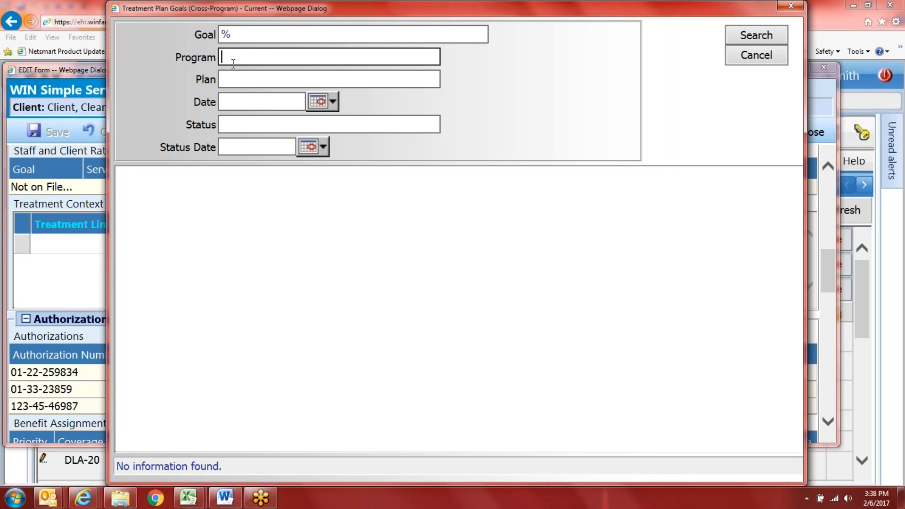
pyautogui.hotkey('shift', 'Tab')
pyautogui.press('BackSpace')
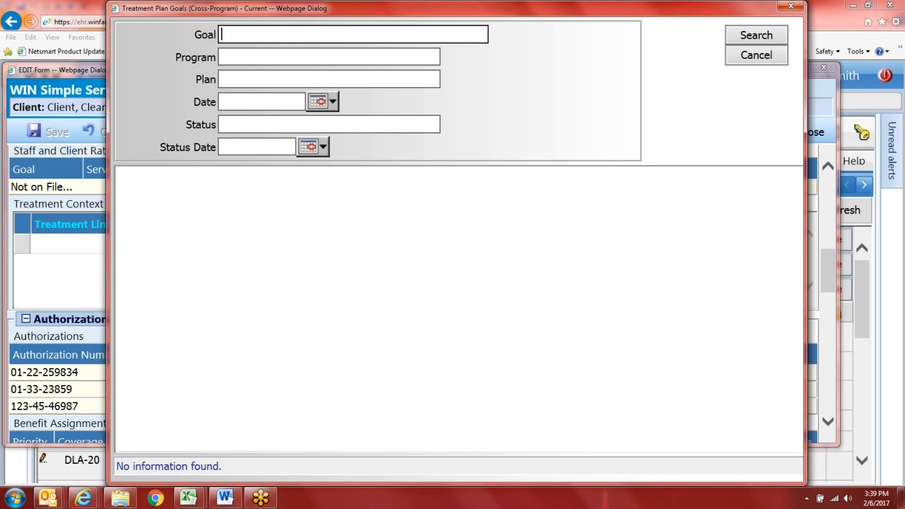
pyautogui.click(756, 58)
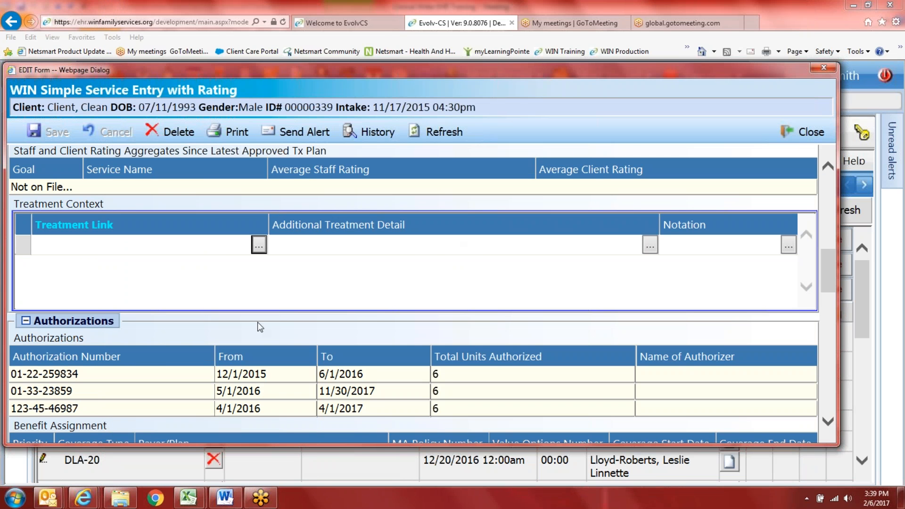
# Step: Close the service form and search for the new client by last name
pyautogui.click(804, 132)
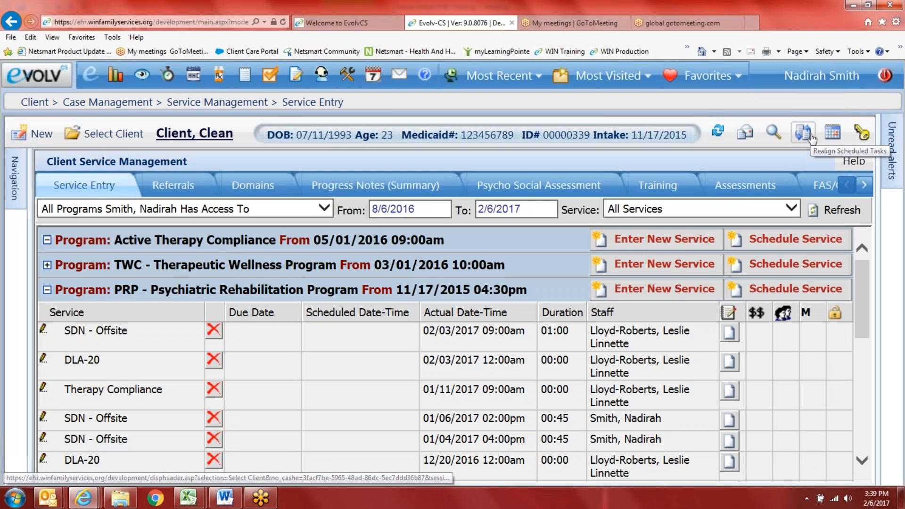
pyautogui.click(103, 134)
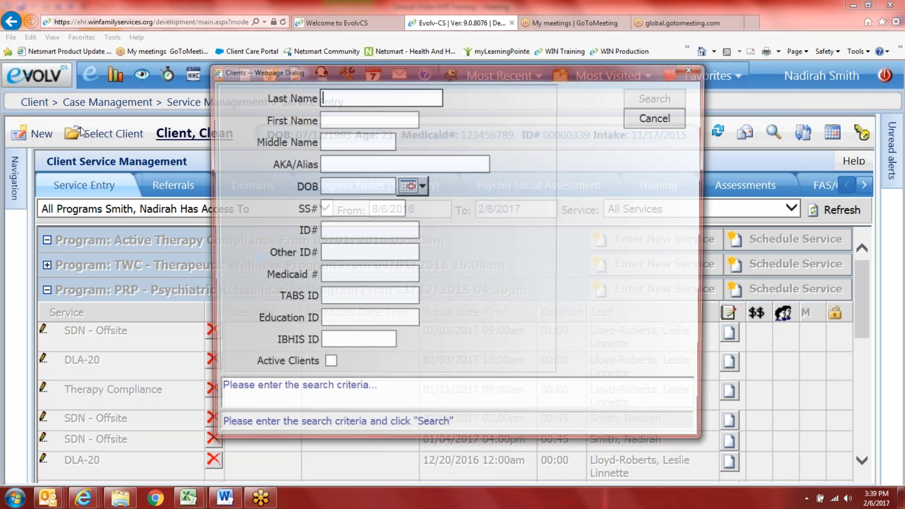
pyautogui.write('client')
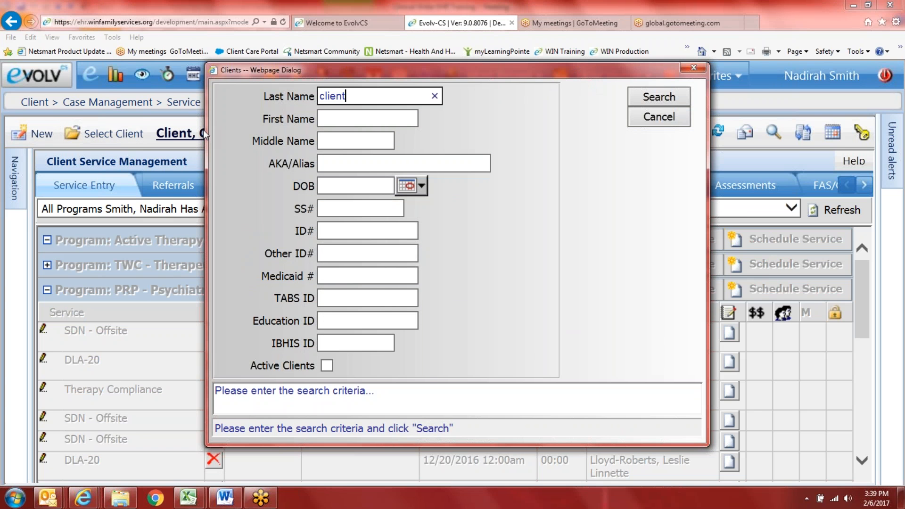
pyautogui.press('Return')
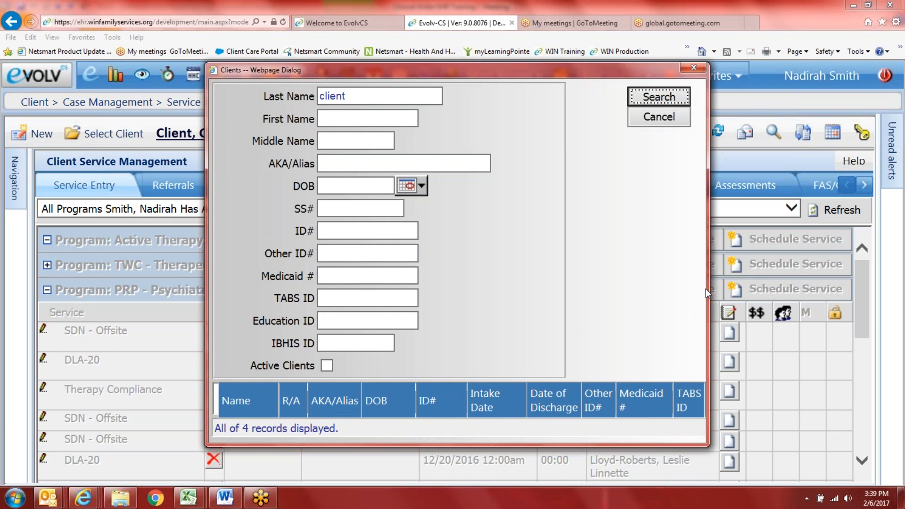
# Step: Make the found client active and collapse the TWC and Active Therapy Compliance sections
pyautogui.moveTo(705, 288); pyautogui.dragTo(831, 248)
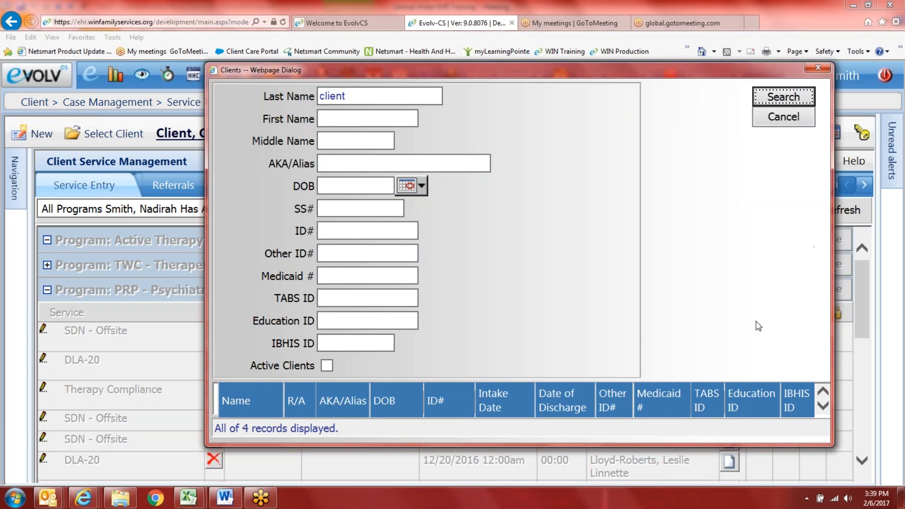
pyautogui.click(824, 411)
pyautogui.click(824, 411)
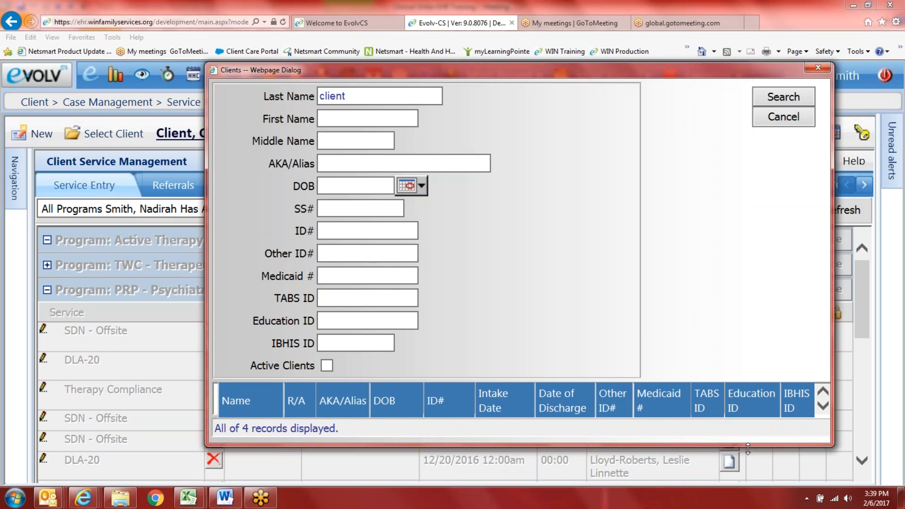
pyautogui.moveTo(747, 449); pyautogui.dragTo(747, 487)
pyautogui.doubleClick(608, 428)
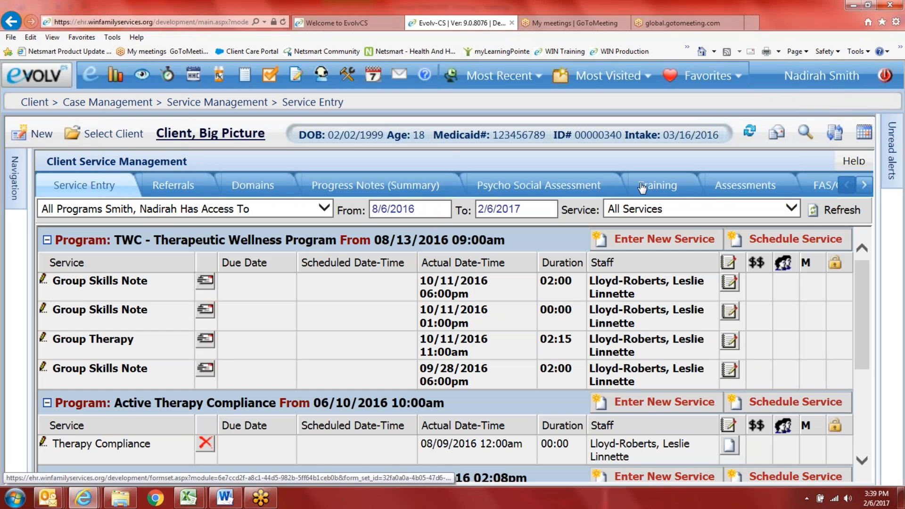
pyautogui.click(47, 241)
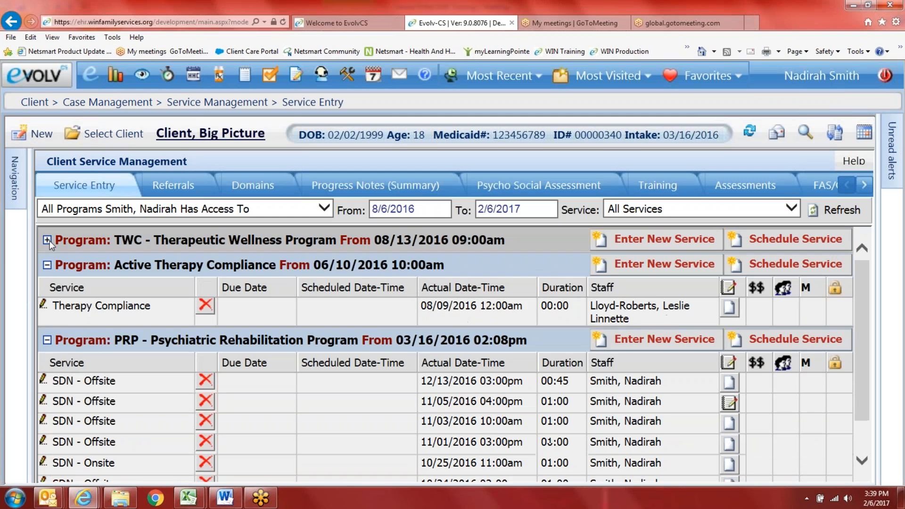
pyautogui.click(47, 266)
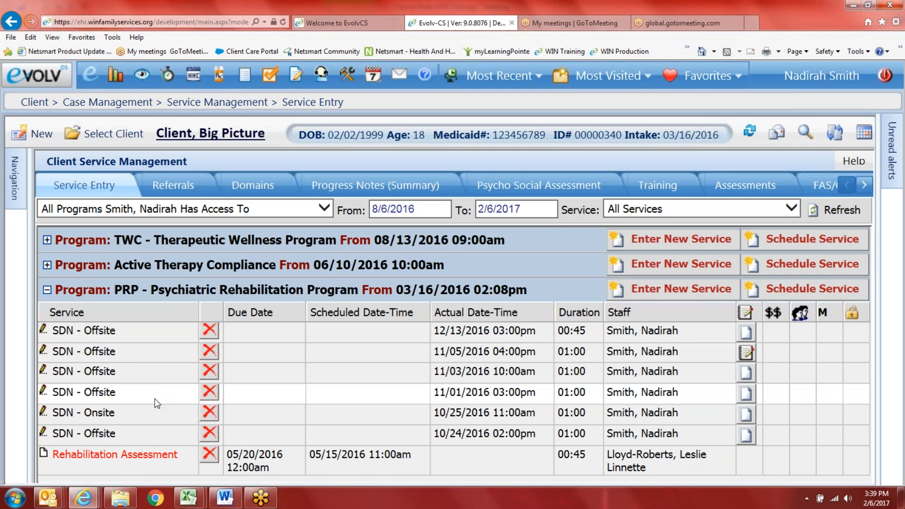
# Step: On the Assessments tab, start a new manual DLA-20 assessment event
pyautogui.click(747, 188)
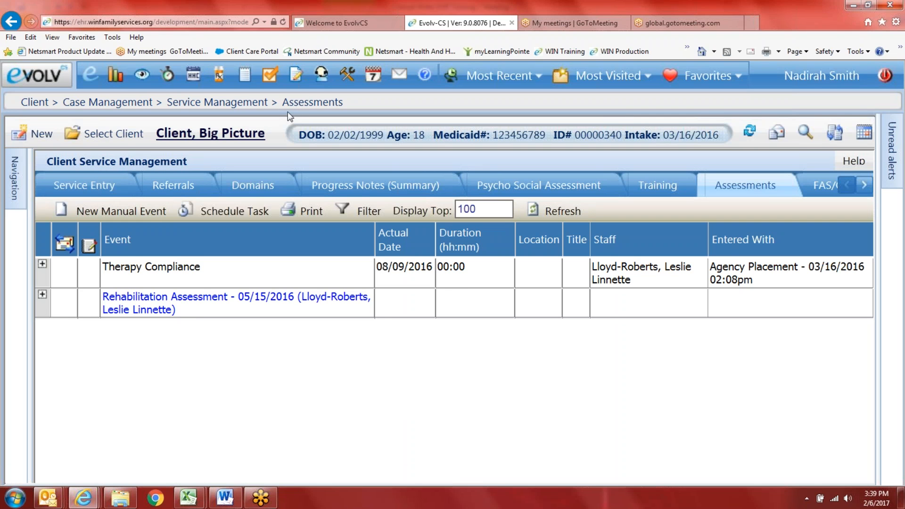
pyautogui.click(113, 212)
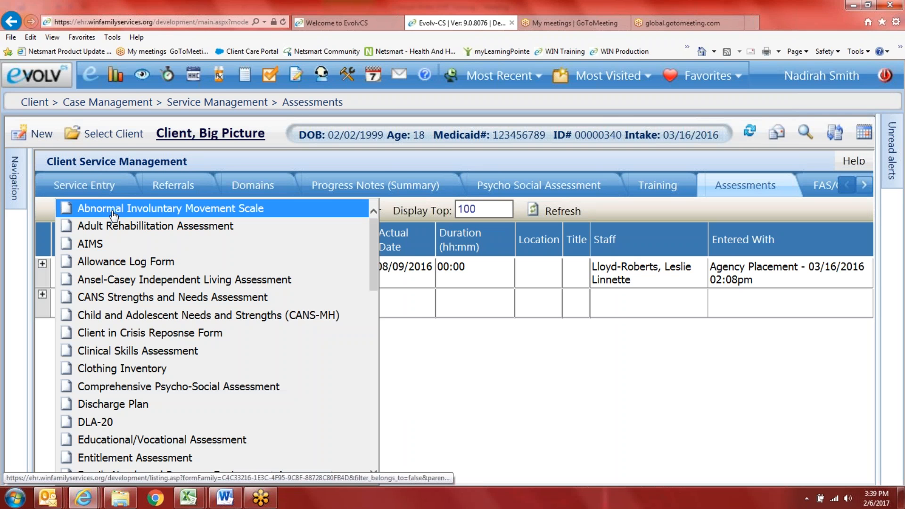
pyautogui.scroll(-7, 160, 372)
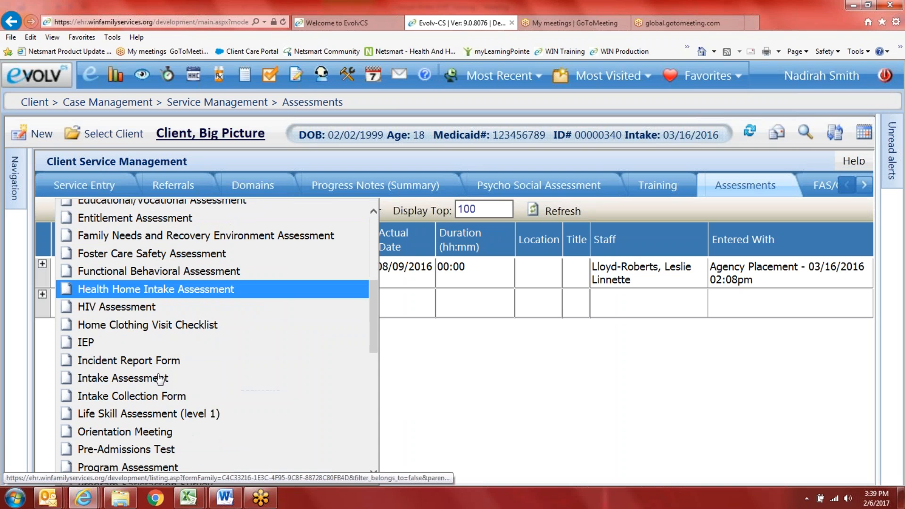
pyautogui.scroll(-6, 162, 375)
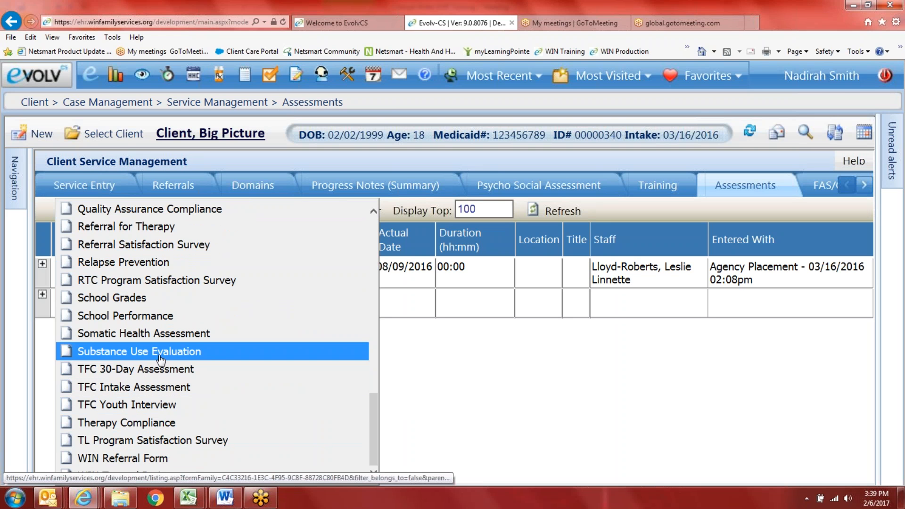
pyautogui.scroll(12, 160, 360)
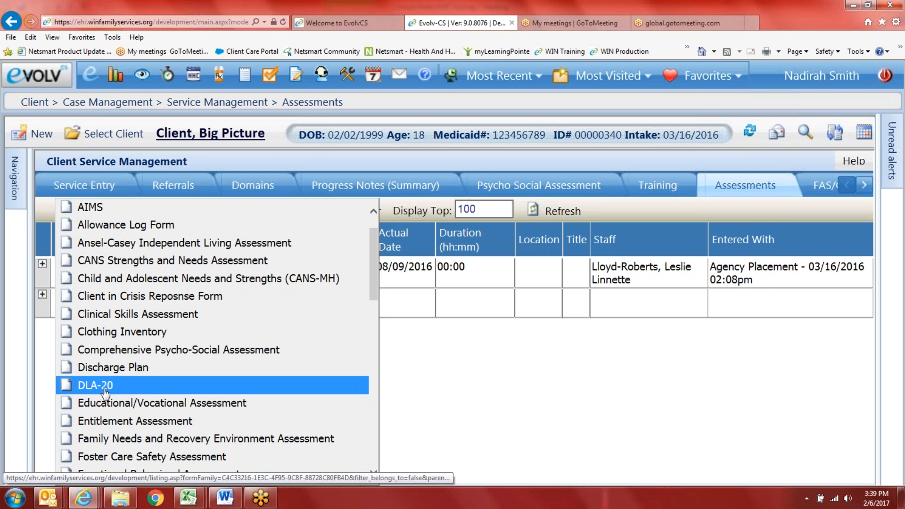
pyautogui.click(74, 391)
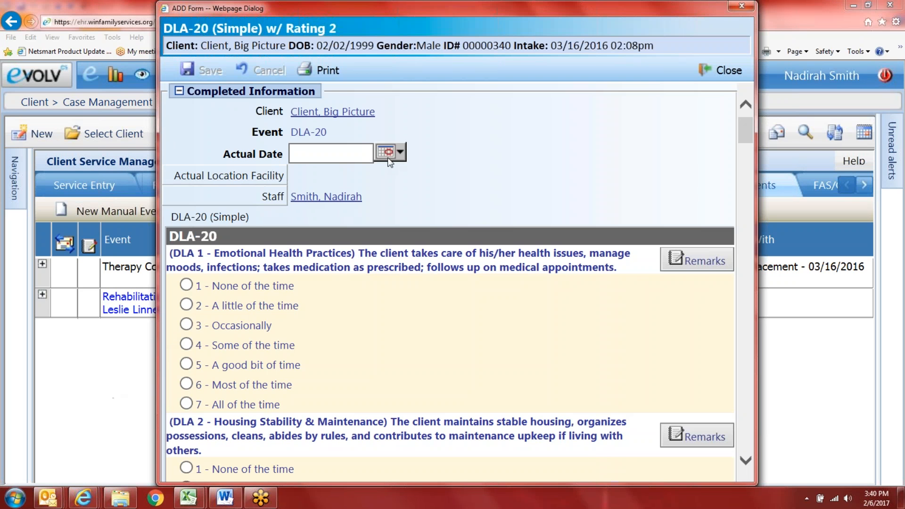
# Step: Set the actual date to 02/06/2017; rate DLA 1 a little and DLA 2 a good bit
pyautogui.click(402, 157)
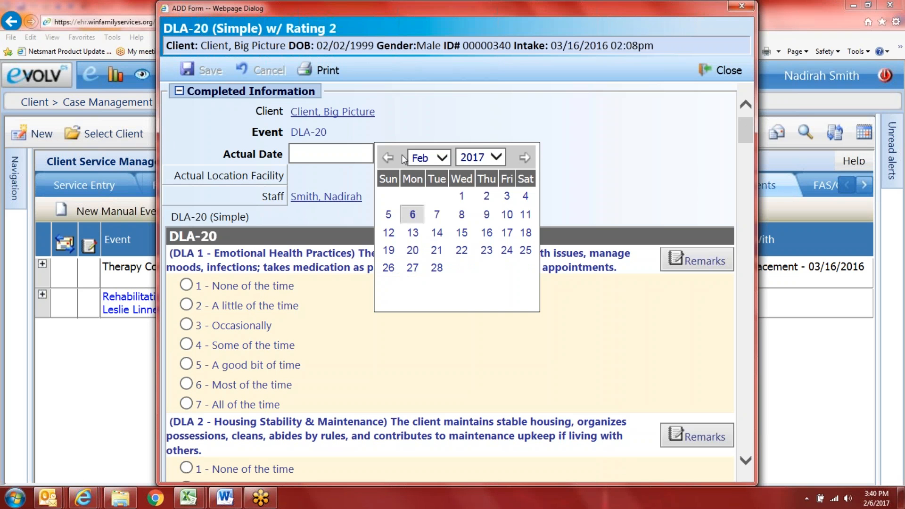
pyautogui.click(416, 215)
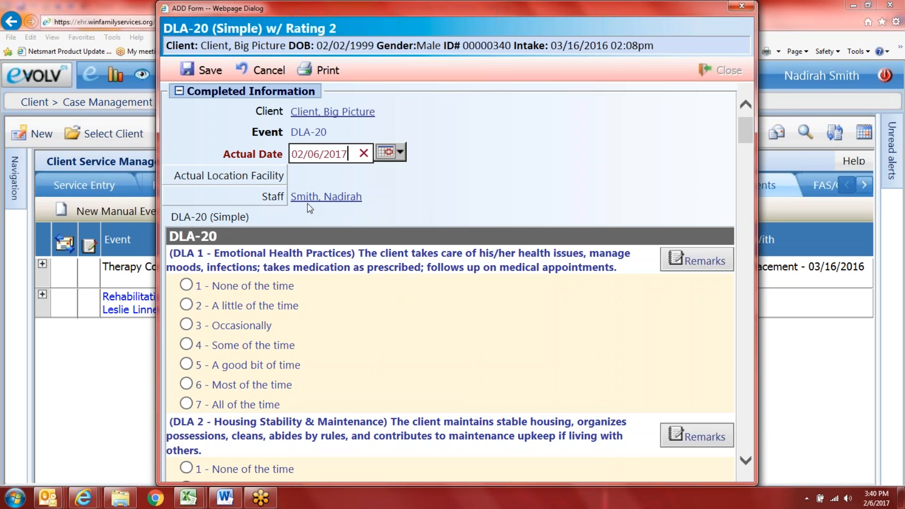
pyautogui.click(186, 305)
pyautogui.scroll(-3, 186, 415)
pyautogui.click(186, 380)
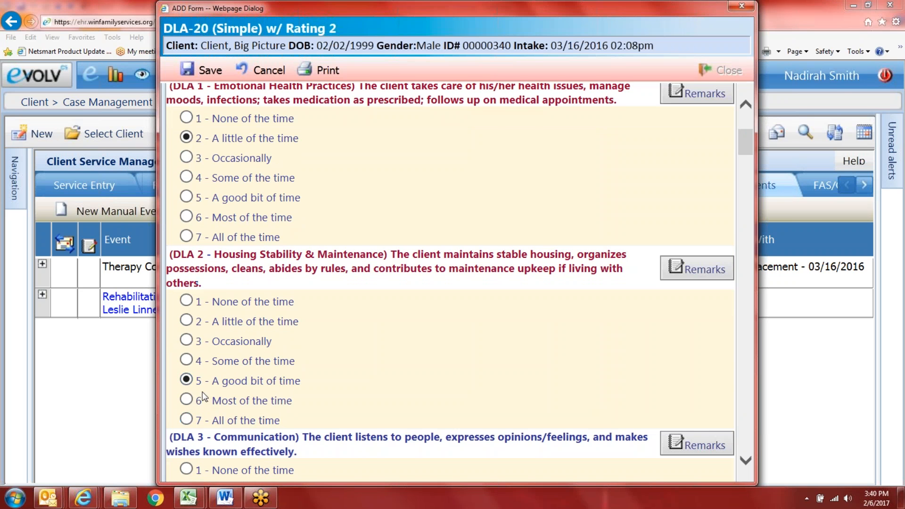
pyautogui.scroll(-2, 189, 397)
pyautogui.scroll(-4, 199, 416)
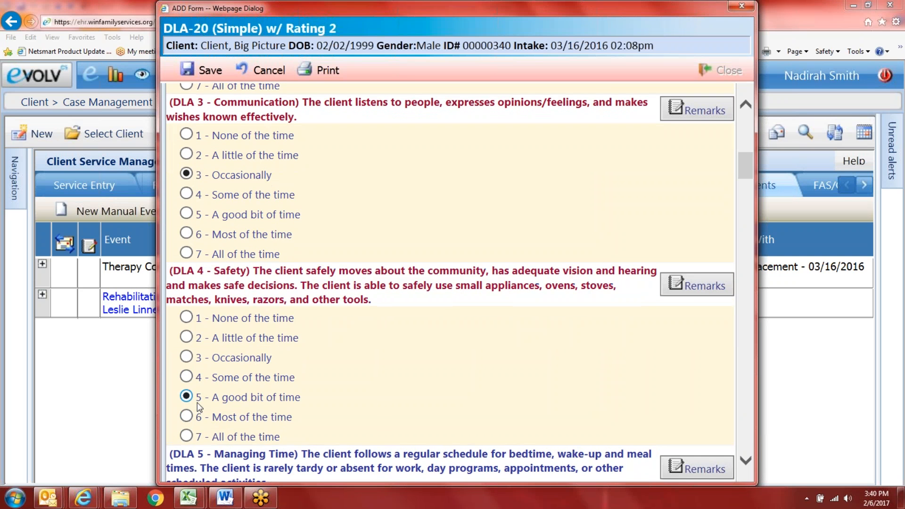
pyautogui.scroll(-4, 198, 406)
# Step: Rate DLA 5 good bit, 6 most, 7 occasionally, 8 good bit, 10 some, 11 none
pyautogui.click(186, 365)
pyautogui.scroll(-3, 189, 377)
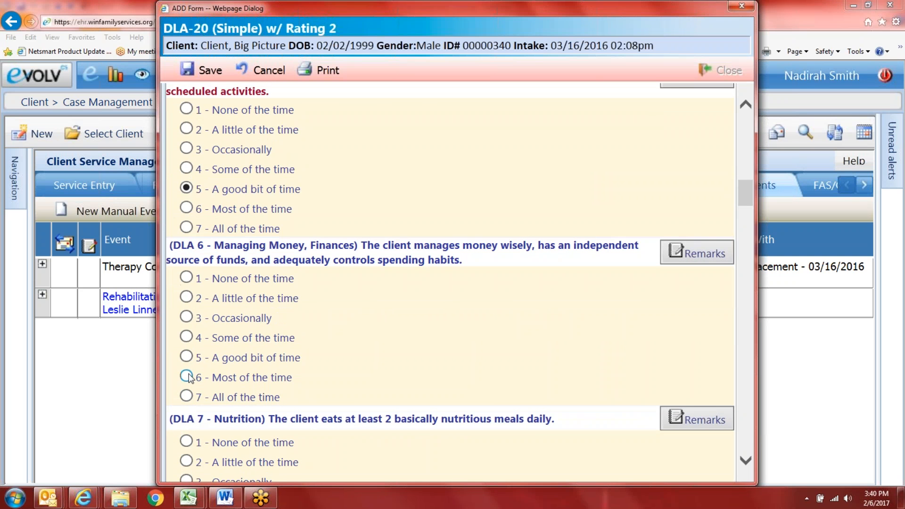
pyautogui.click(187, 377)
pyautogui.scroll(-3, 189, 358)
pyautogui.click(187, 315)
pyautogui.scroll(-3, 185, 400)
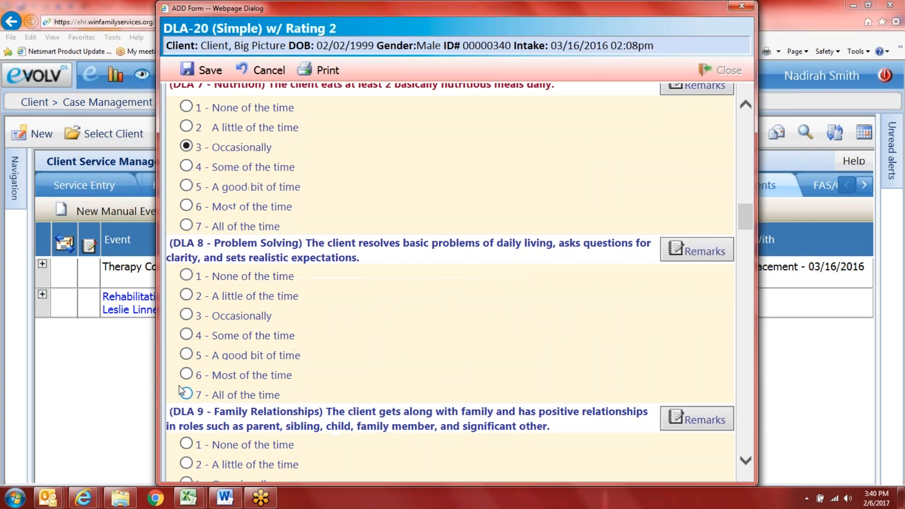
pyautogui.click(186, 355)
pyautogui.scroll(-3, 186, 339)
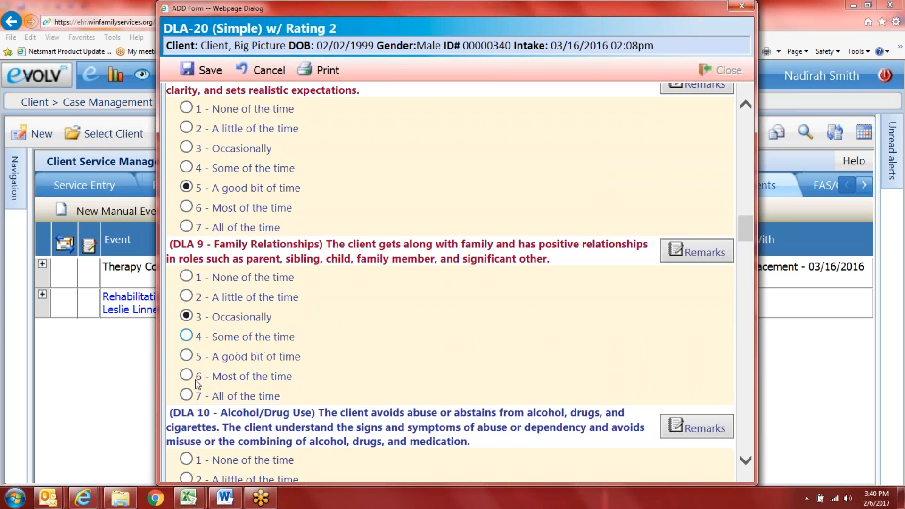
pyautogui.scroll(-4, 193, 377)
pyautogui.click(186, 350)
pyautogui.scroll(-2, 184, 363)
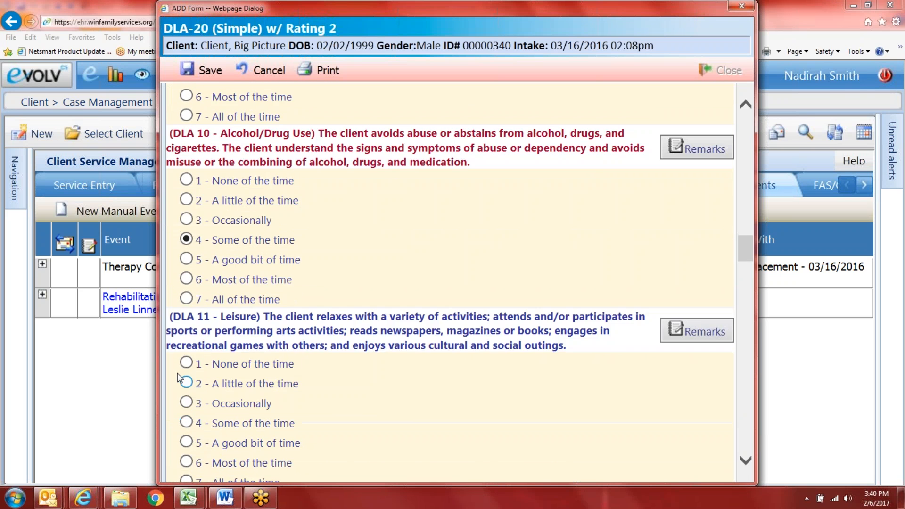
pyautogui.click(186, 362)
# Step: Rate DLA 13 most, 14 occasionally, 15 none, 16 some, 19 and 20 occasionally
pyautogui.scroll(-3, 186, 391)
pyautogui.scroll(-3, 185, 410)
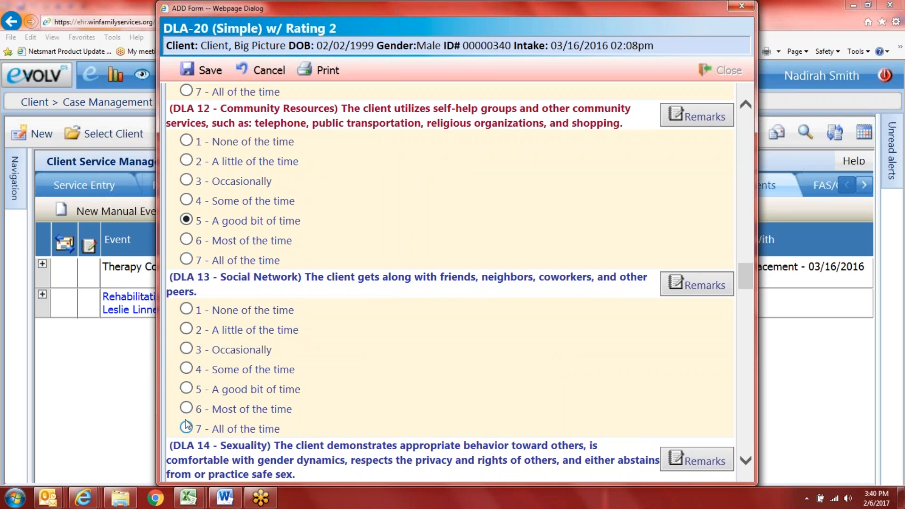
pyautogui.click(186, 407)
pyautogui.scroll(-2, 186, 415)
pyautogui.click(186, 419)
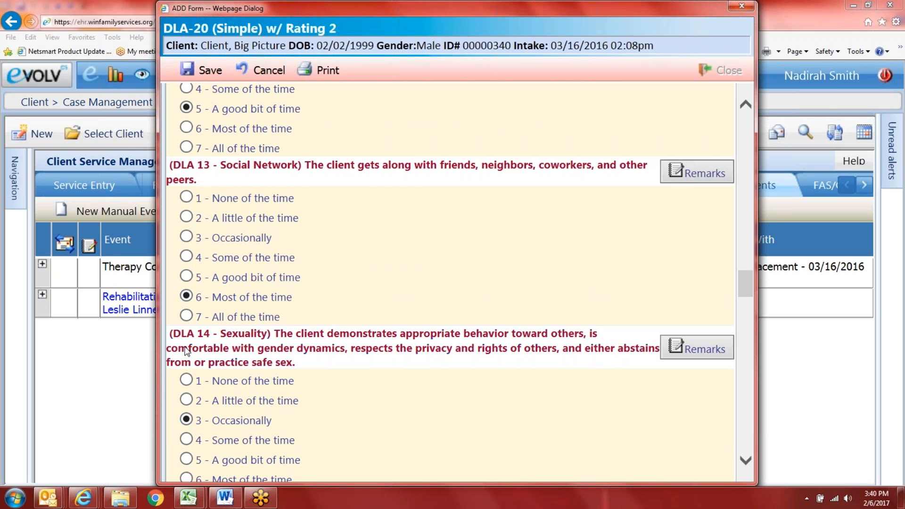
pyautogui.scroll(-3, 202, 297)
pyautogui.click(186, 381)
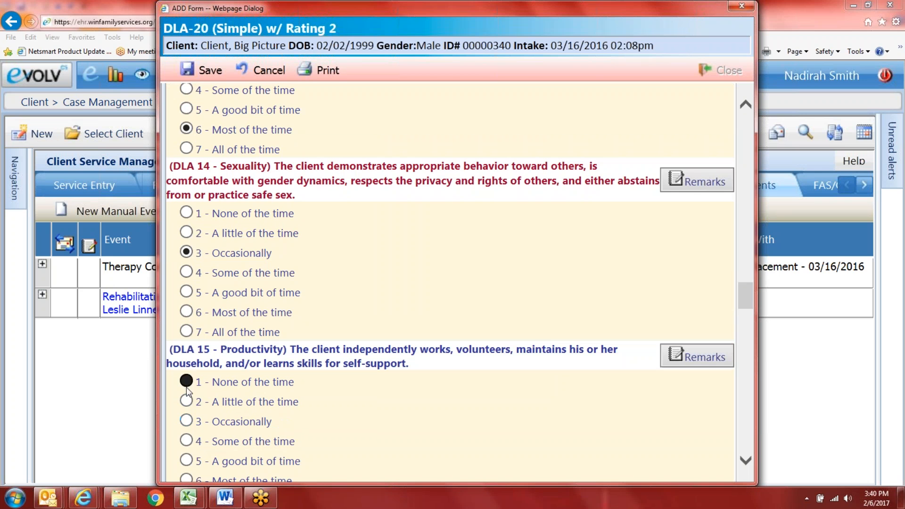
pyautogui.scroll(-5, 193, 450)
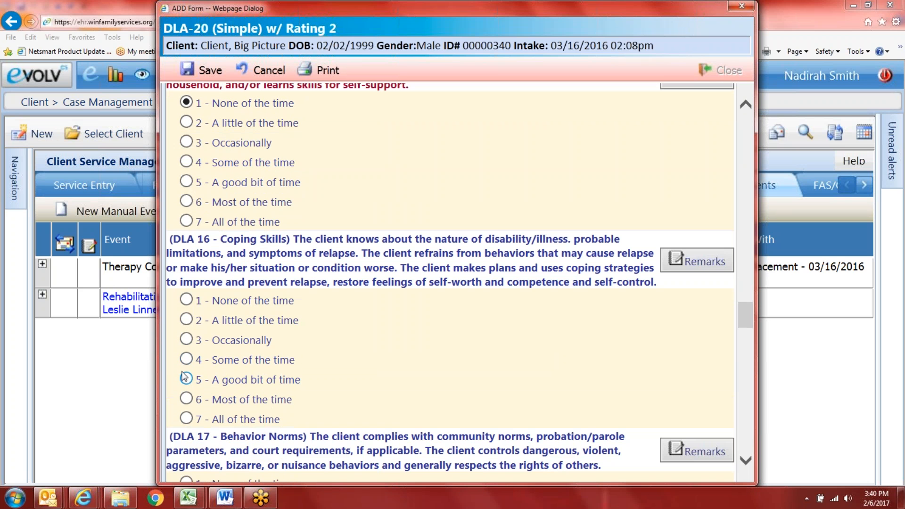
pyautogui.click(186, 360)
pyautogui.scroll(-2, 186, 377)
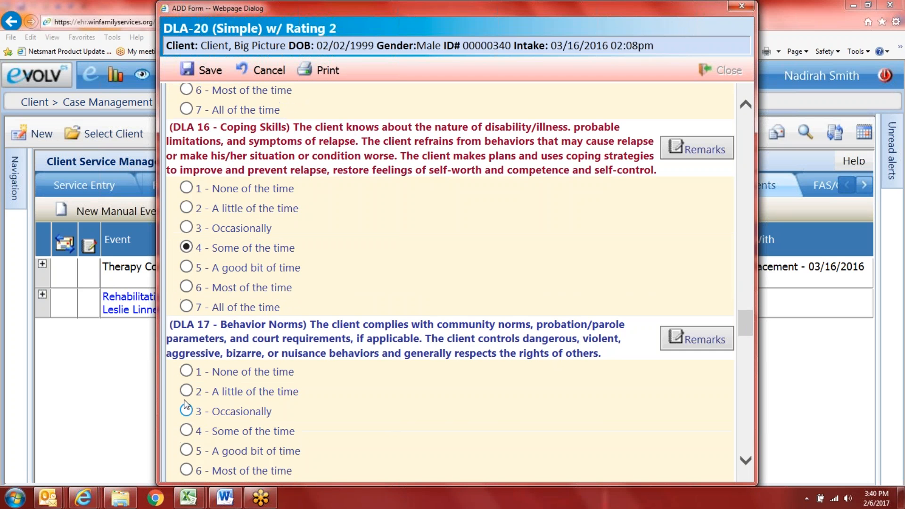
pyautogui.scroll(-4, 197, 439)
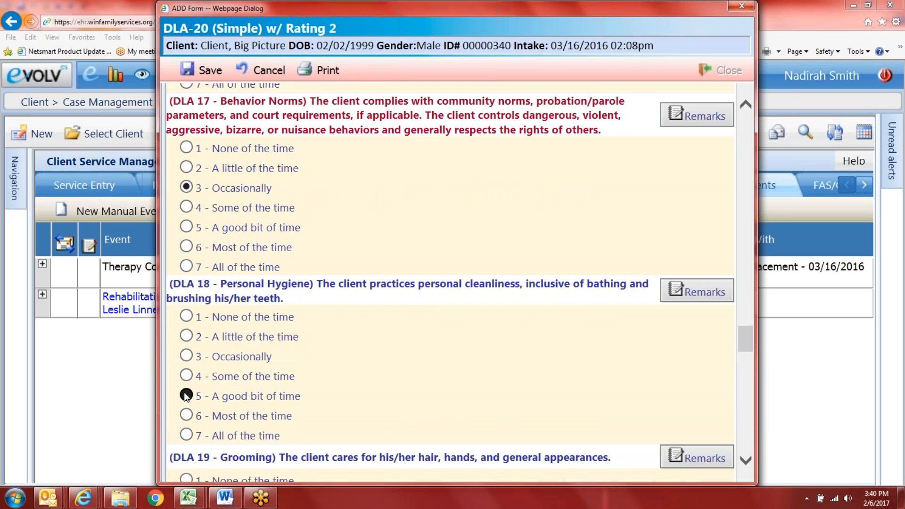
pyautogui.scroll(-2, 218, 443)
pyautogui.click(186, 408)
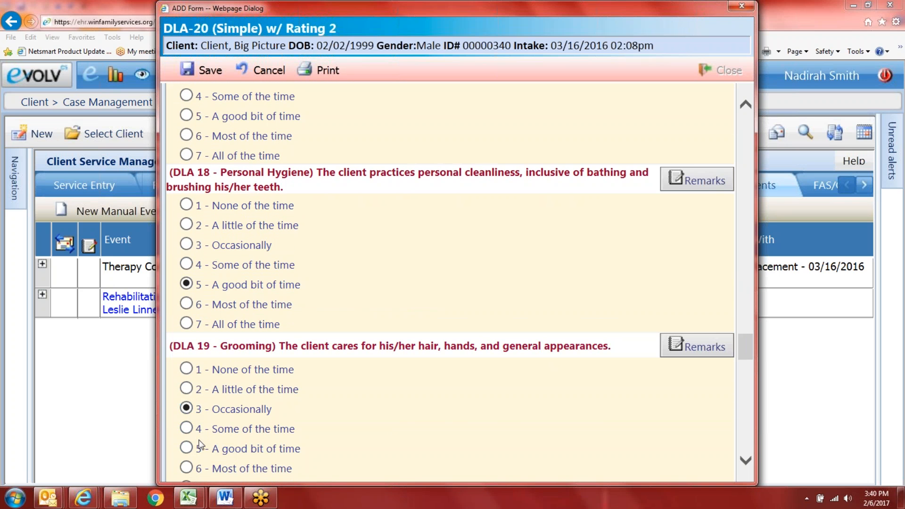
pyautogui.scroll(-3, 184, 424)
pyautogui.click(186, 409)
# Step: Answer question 23 as Not Applicable
pyautogui.scroll(-3, 191, 419)
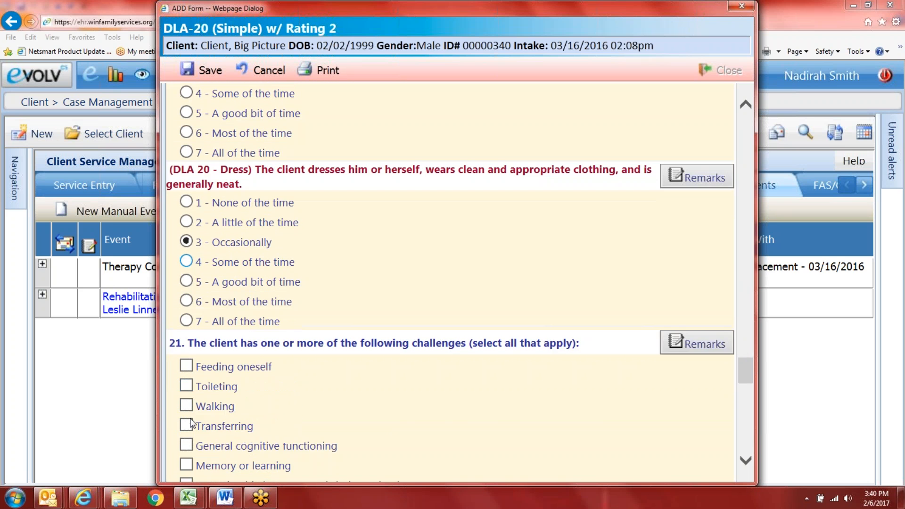
pyautogui.scroll(-4, 186, 405)
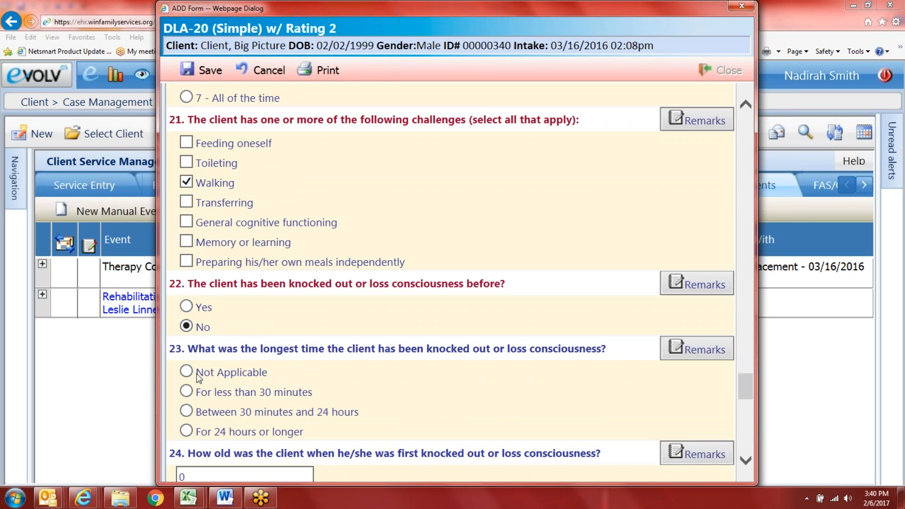
pyautogui.click(186, 372)
pyautogui.scroll(-3, 212, 419)
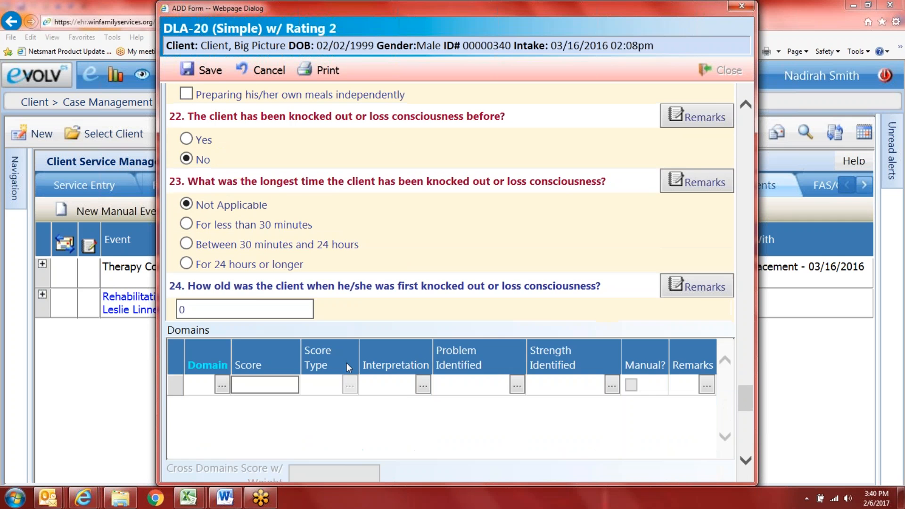
pyautogui.scroll(-8, 404, 386)
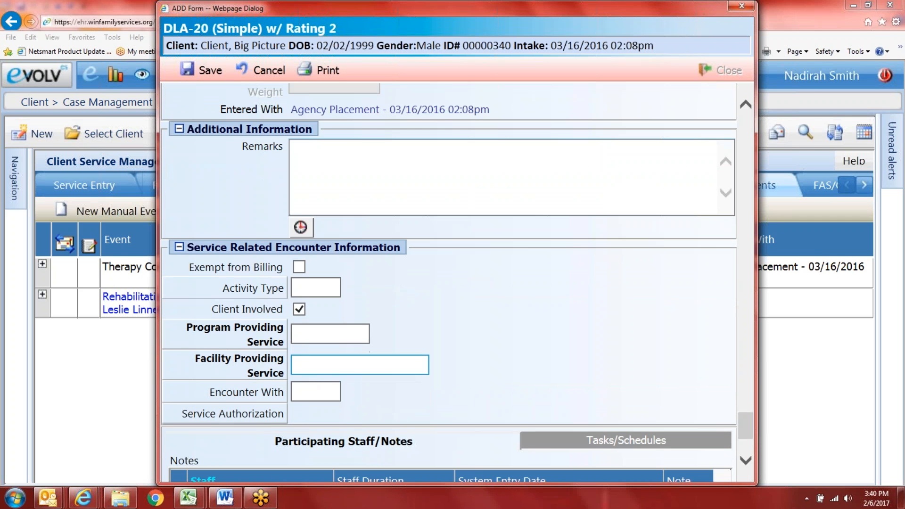
# Step: Choose PRP as the providing program and PRP Office - Edmondson Avenue (21229) as the facility
pyautogui.click(270, 342)
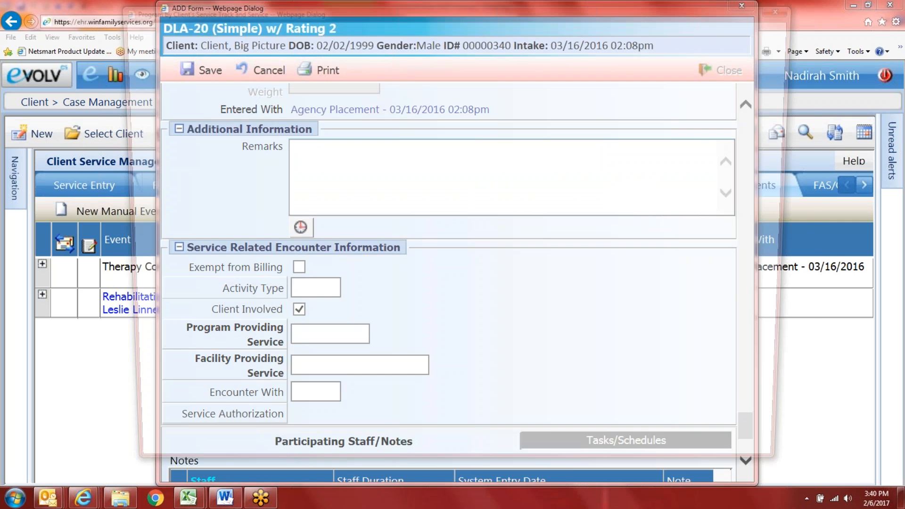
pyautogui.click(300, 170)
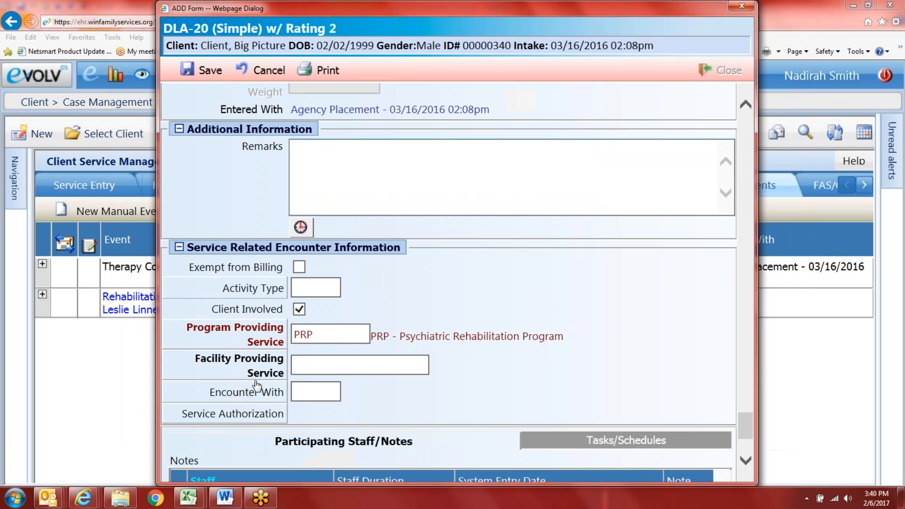
pyautogui.click(255, 370)
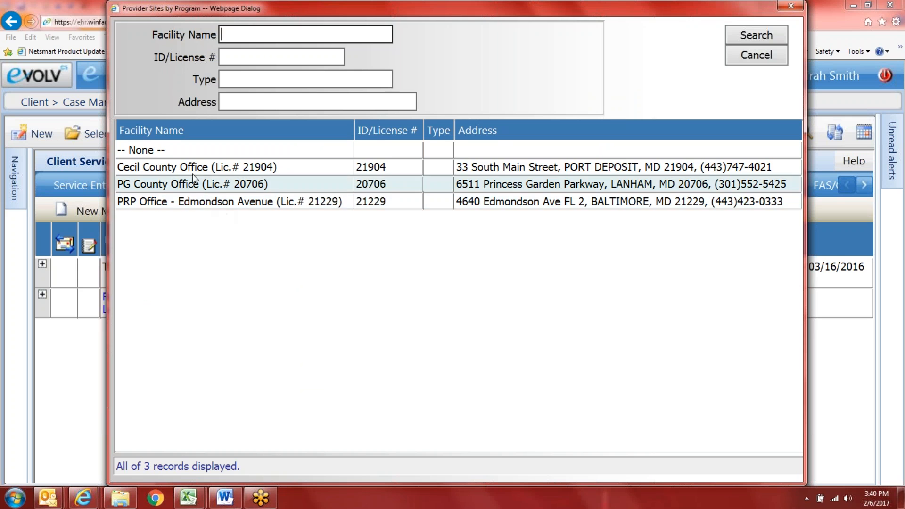
pyautogui.click(203, 202)
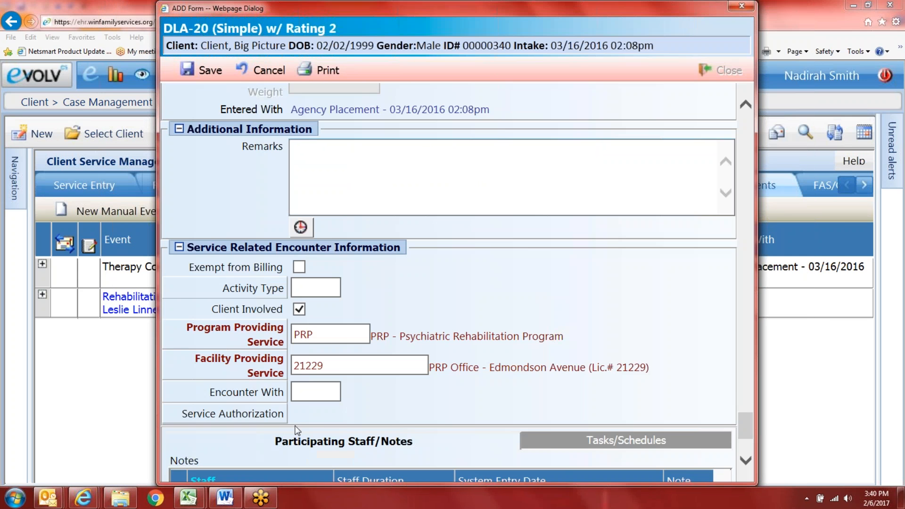
pyautogui.scroll(-3, 297, 424)
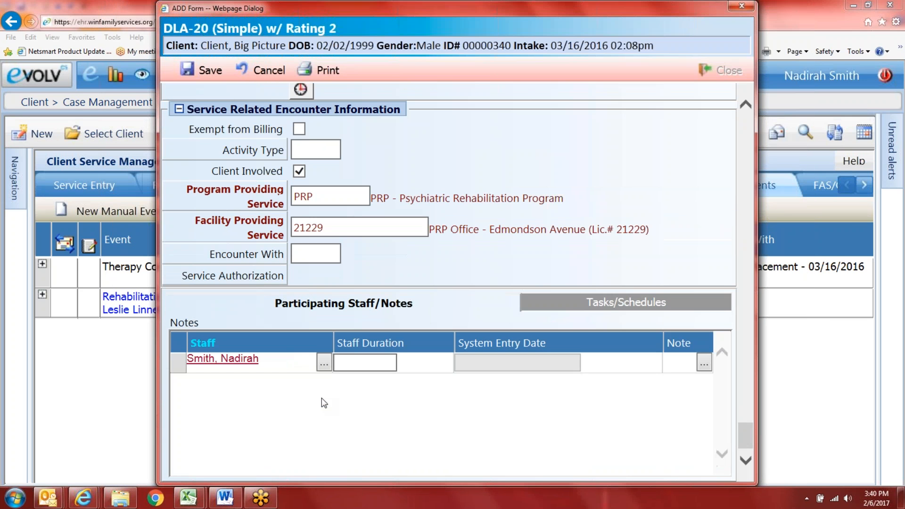
# Step: Open the staff row's note and insert the Standard Service Statement Formula template
pyautogui.click(699, 364)
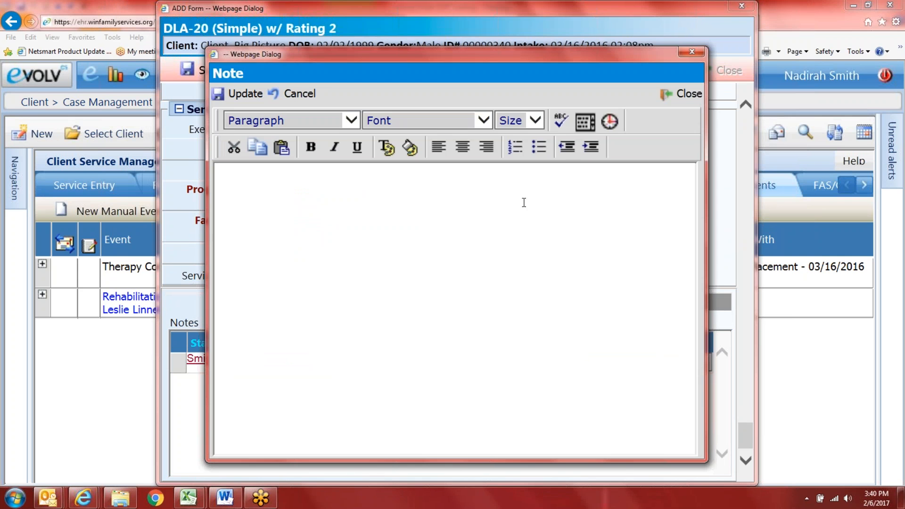
pyautogui.click(581, 125)
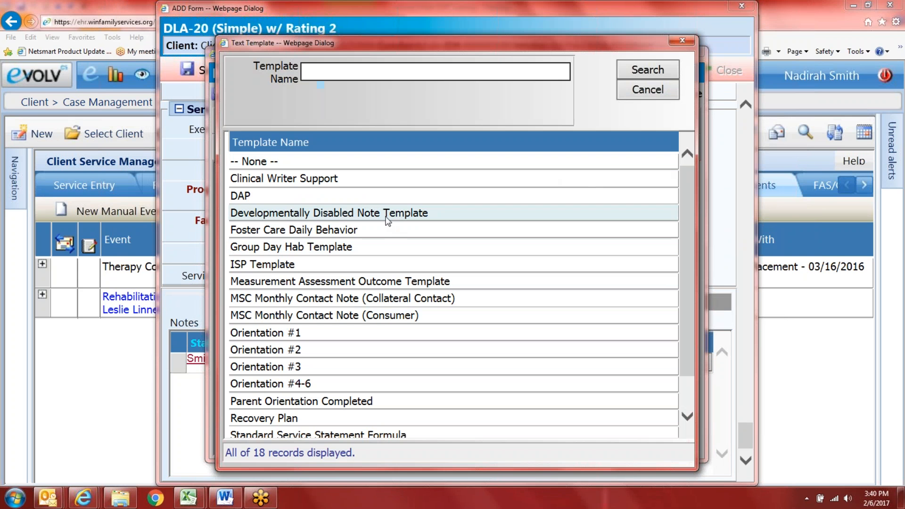
pyautogui.scroll(-2, 418, 284)
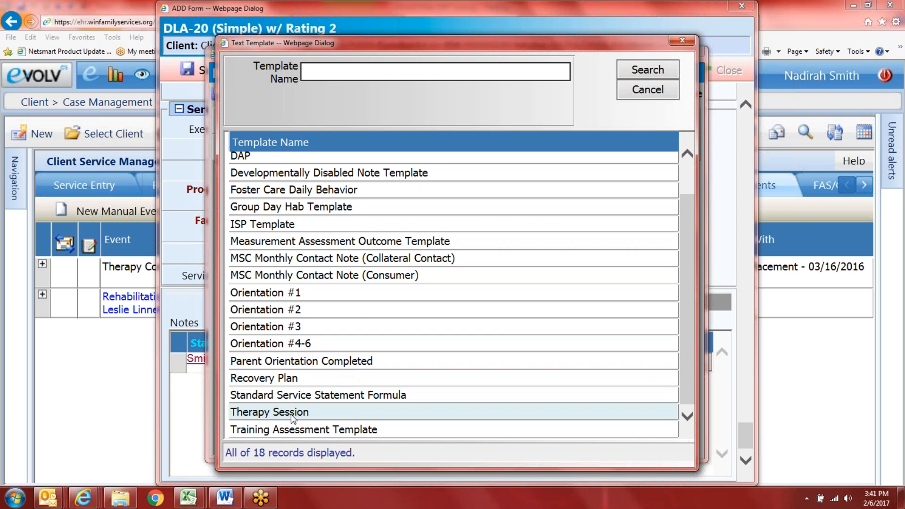
pyautogui.scroll(2, 307, 286)
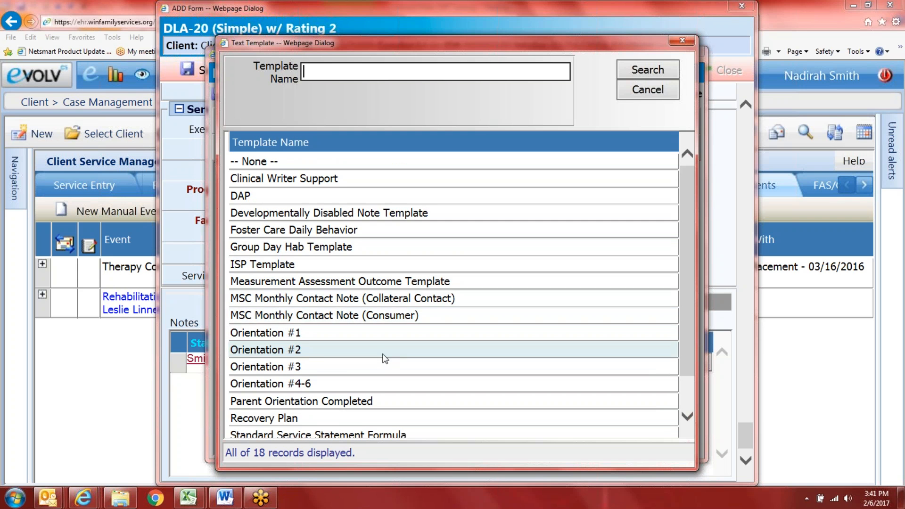
pyautogui.scroll(-2, 385, 359)
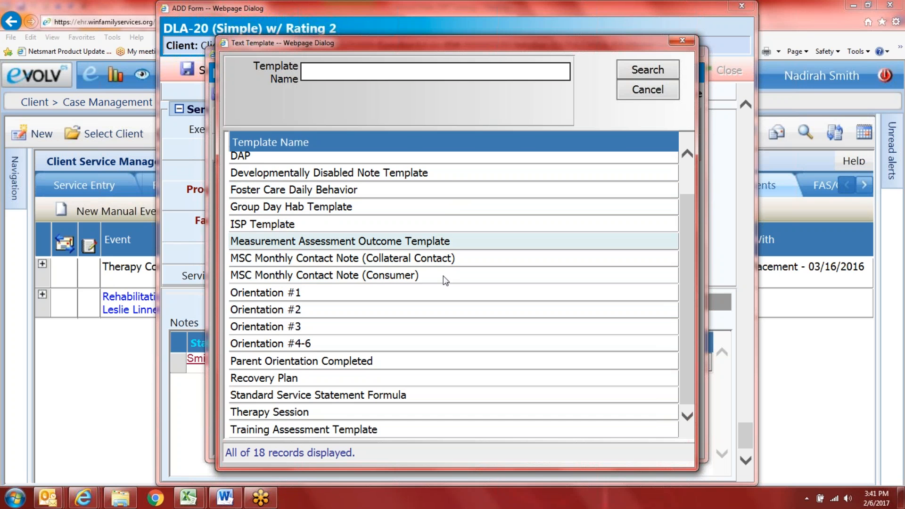
pyautogui.click(401, 394)
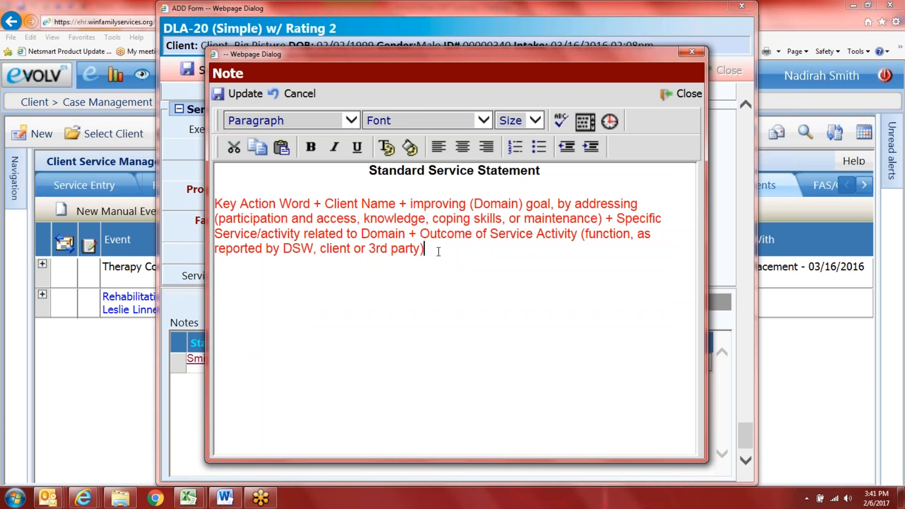
# Step: Make the '(participation … party)' text black and highlight 'Domain … party)' in yellow
pyautogui.moveTo(438, 251); pyautogui.dragTo(263, 218)
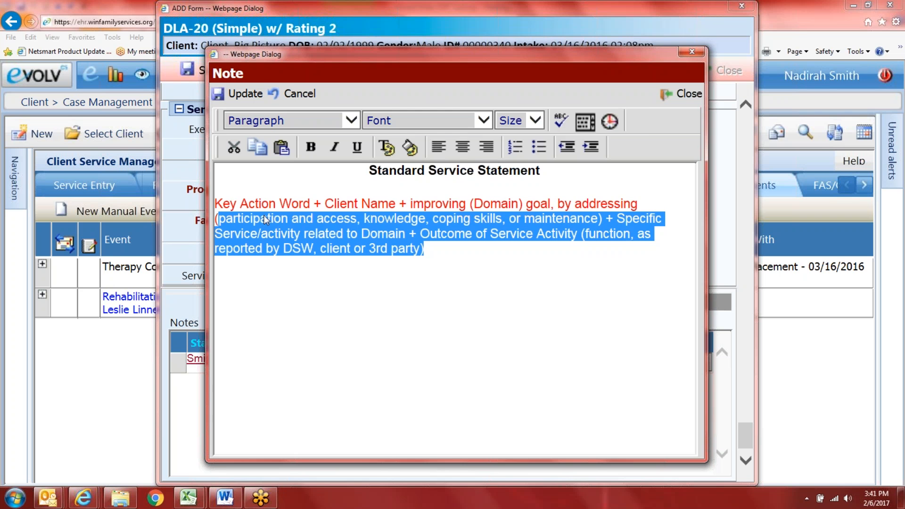
pyautogui.click(389, 147)
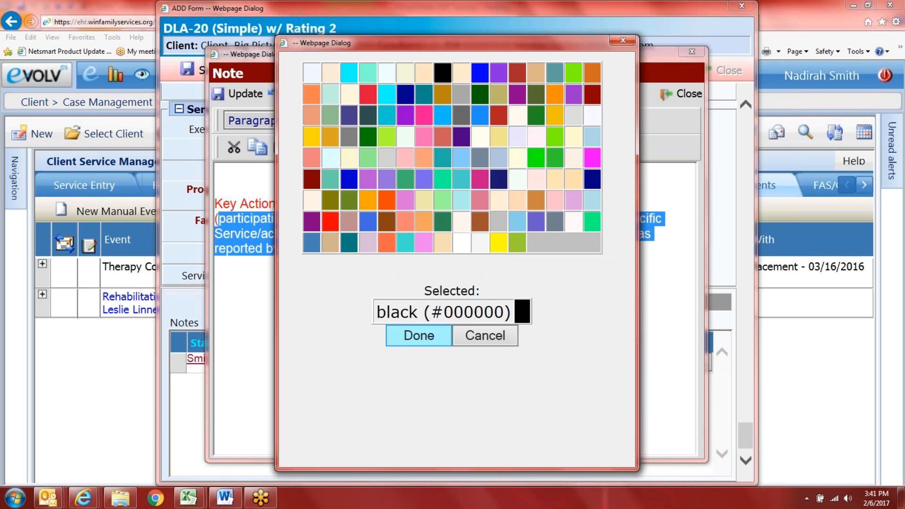
pyautogui.click(418, 335)
pyautogui.click(301, 249)
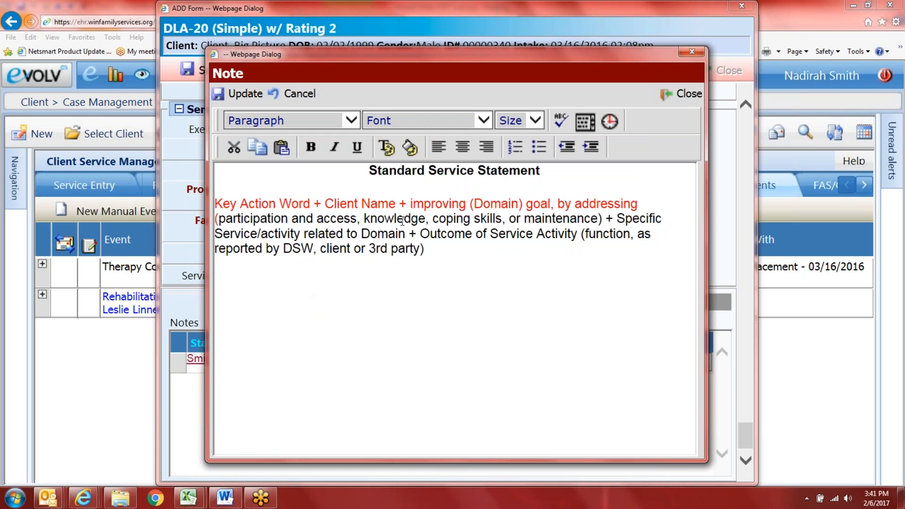
pyautogui.moveTo(457, 249); pyautogui.dragTo(361, 233)
pyautogui.click(409, 148)
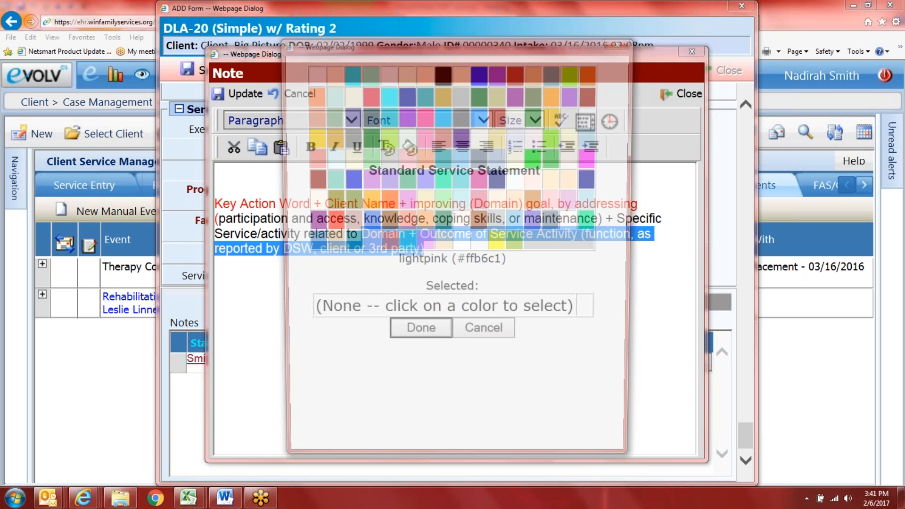
pyautogui.click(498, 243)
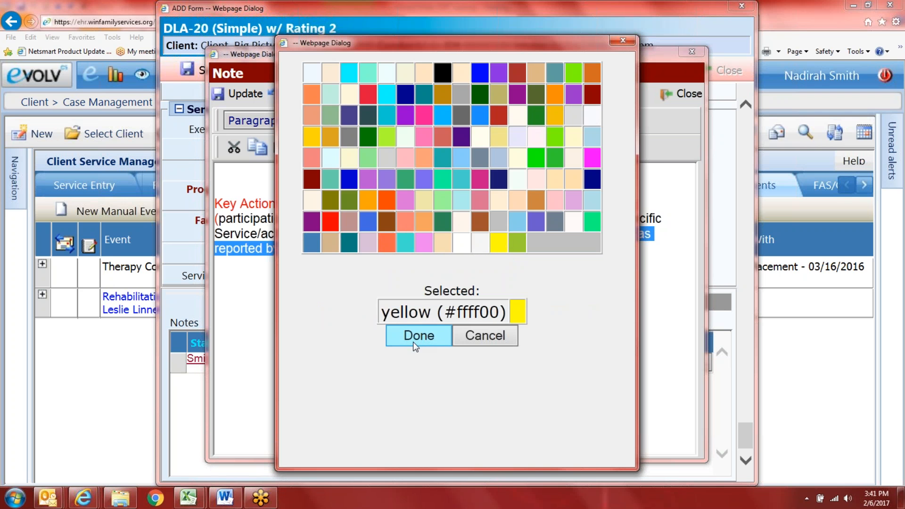
pyautogui.click(419, 336)
pyautogui.click(276, 317)
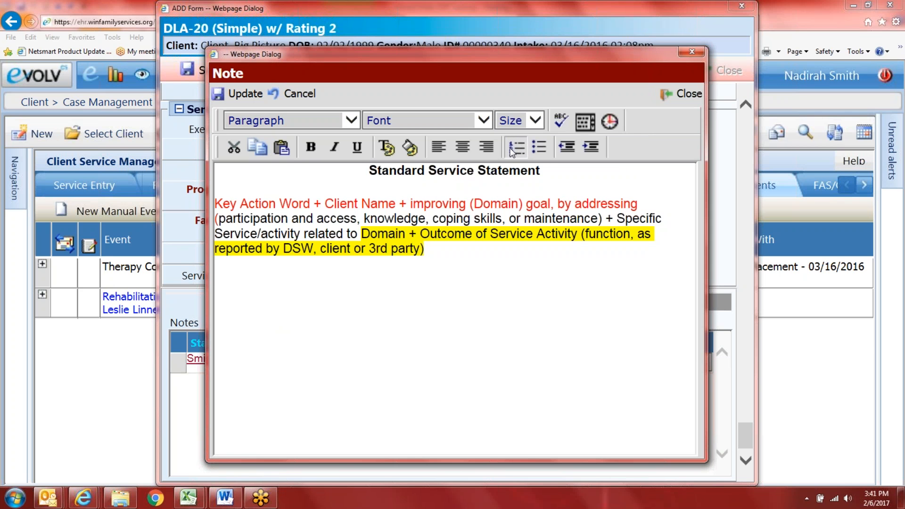
# Step: Leave bullets and numbering off and insert the current date/time stamp into the note
pyautogui.click(536, 147)
pyautogui.click(537, 147)
pyautogui.click(518, 149)
pyautogui.click(516, 149)
pyautogui.click(609, 127)
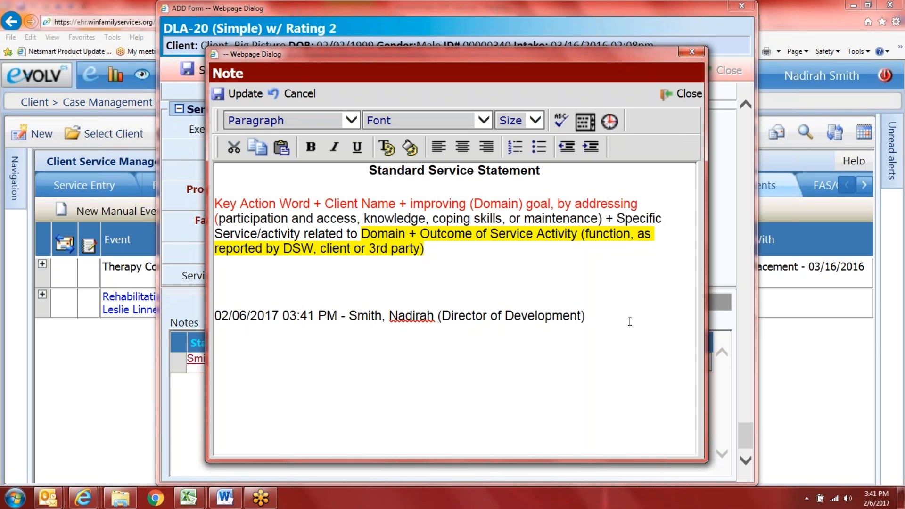
# Step: Update the note to the form, close it, and return to the assessment questions
pyautogui.click(238, 94)
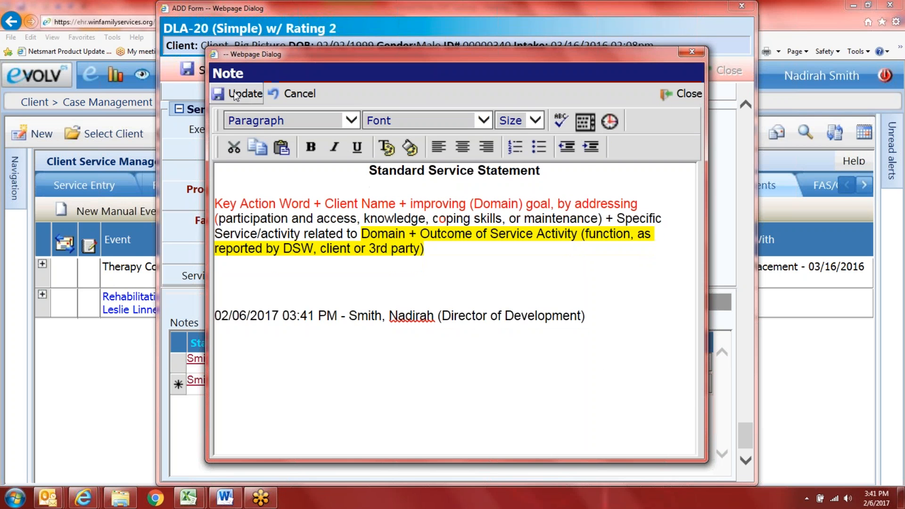
pyautogui.click(694, 97)
pyautogui.scroll(6, 256, 133)
pyautogui.scroll(3, 256, 133)
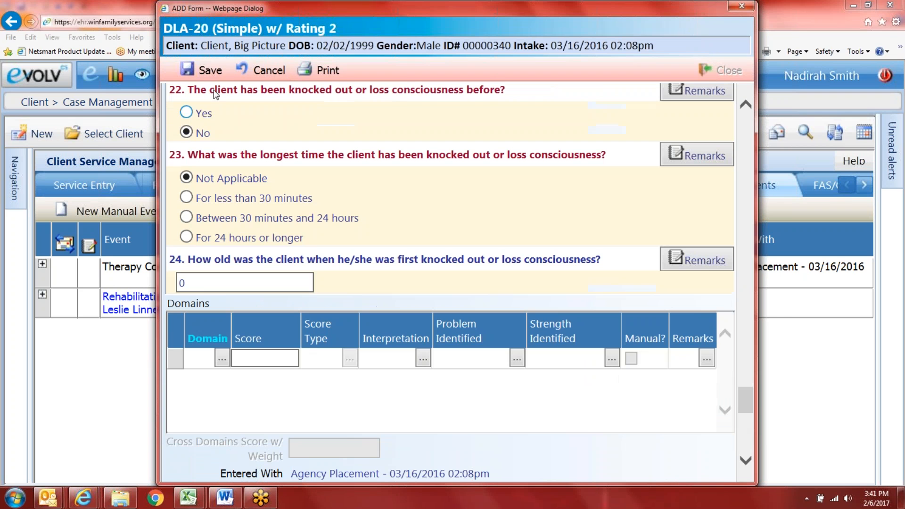
# Step: Save the completed DLA-20 assessment
pyautogui.click(207, 71)
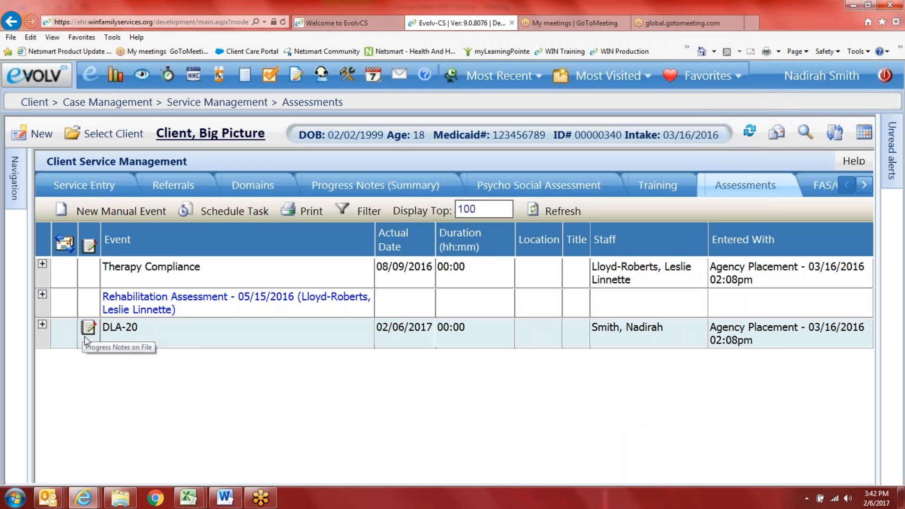
# Step: Expand the DLA-20 event and view its domain scores, e.g. DLA 1 at 2
pyautogui.click(42, 325)
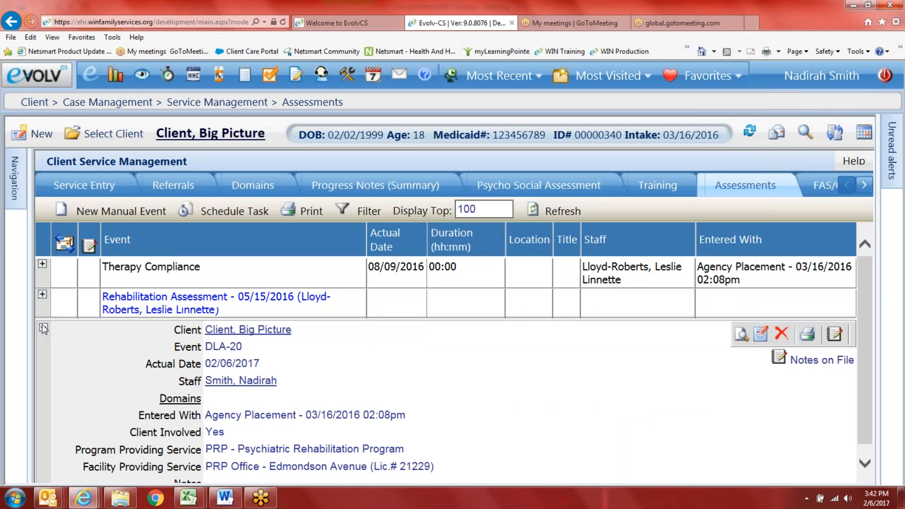
pyautogui.click(178, 399)
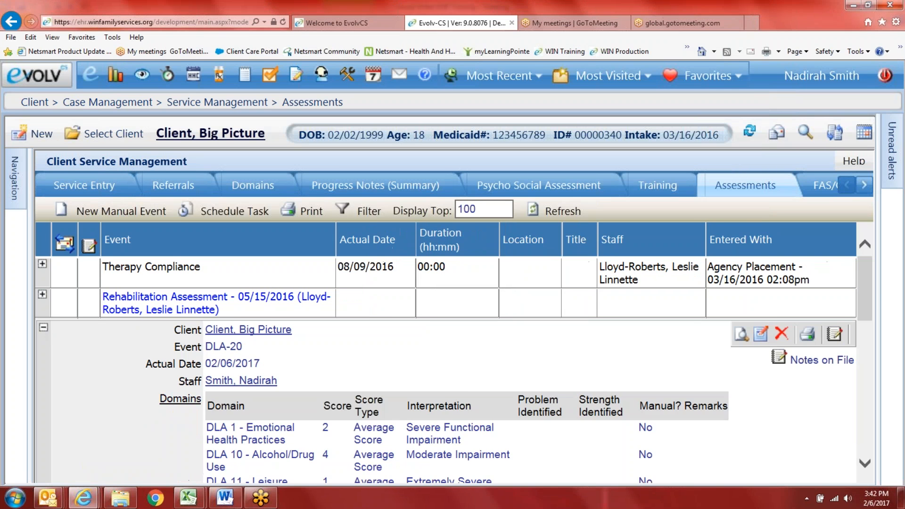
pyautogui.scroll(-2, 178, 399)
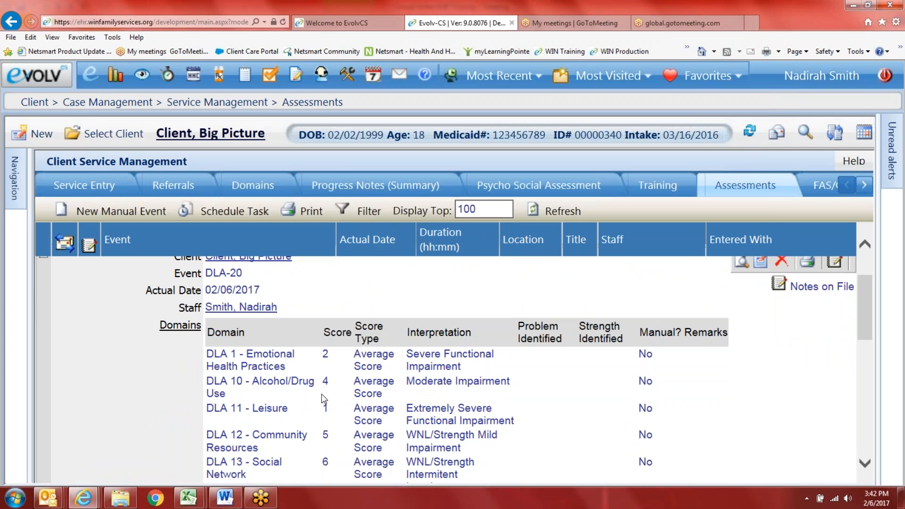
pyautogui.scroll(1, 321, 394)
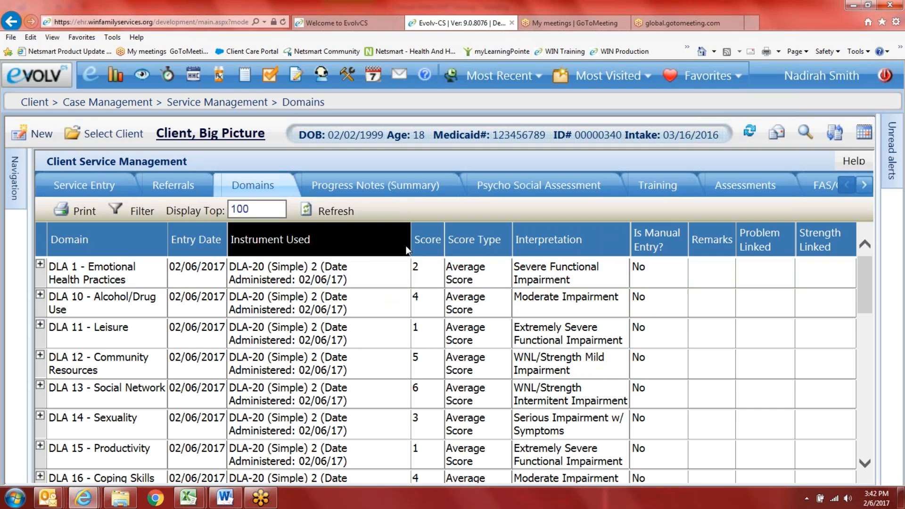
# Step: Sort the domains by Score, lowest first, review them, and go back to Assessments
pyautogui.click(431, 240)
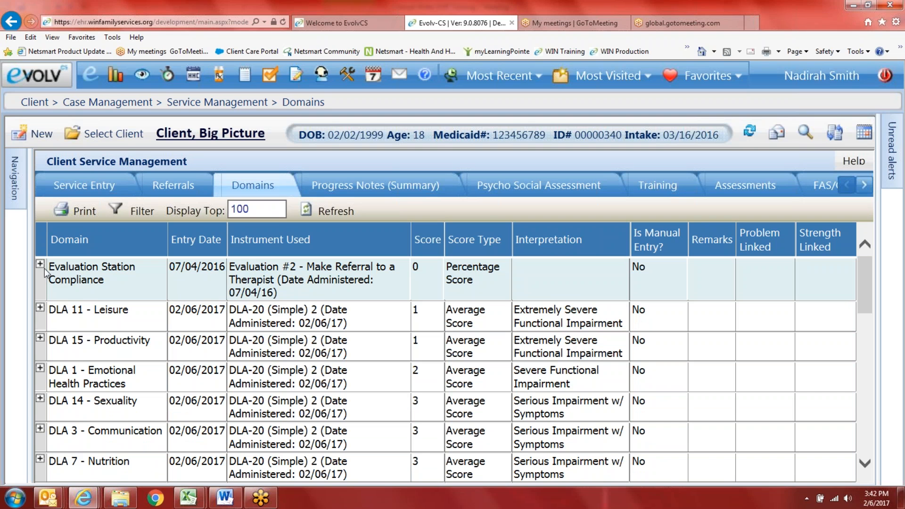
pyautogui.scroll(-1, 321, 288)
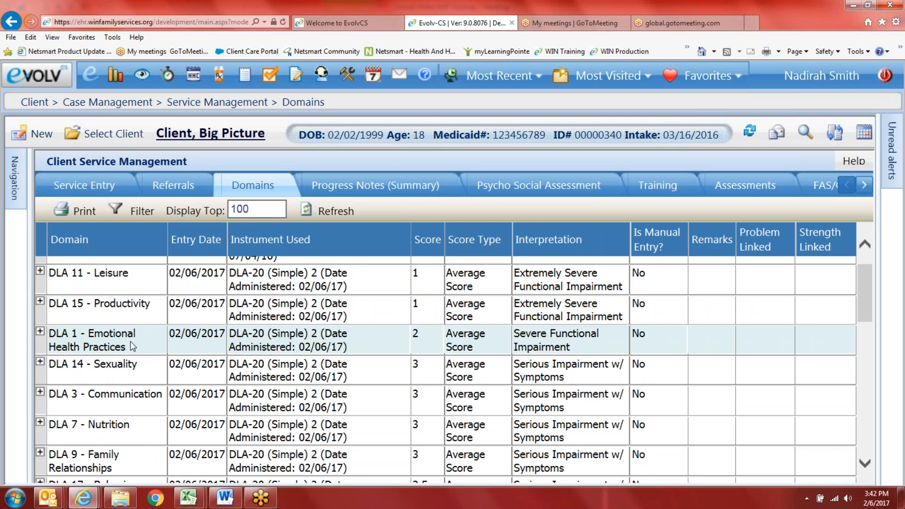
pyautogui.scroll(-3, 347, 432)
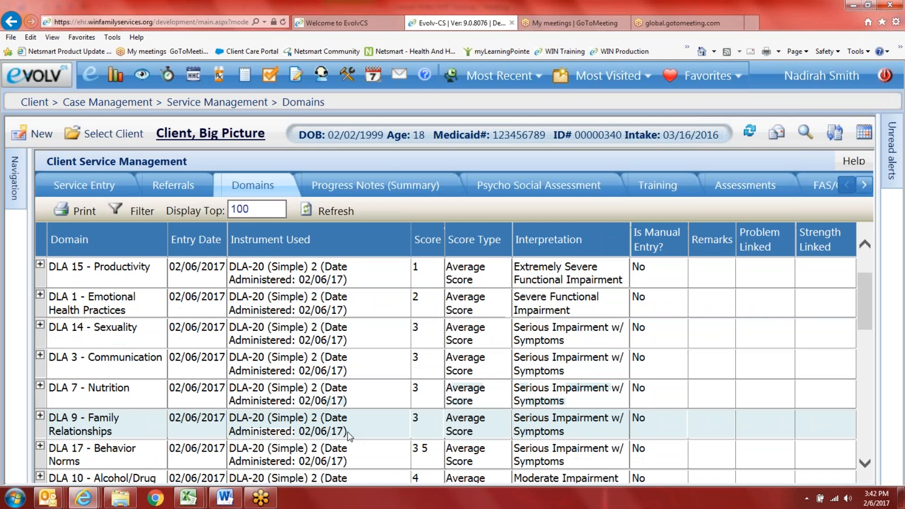
pyautogui.scroll(-4, 364, 441)
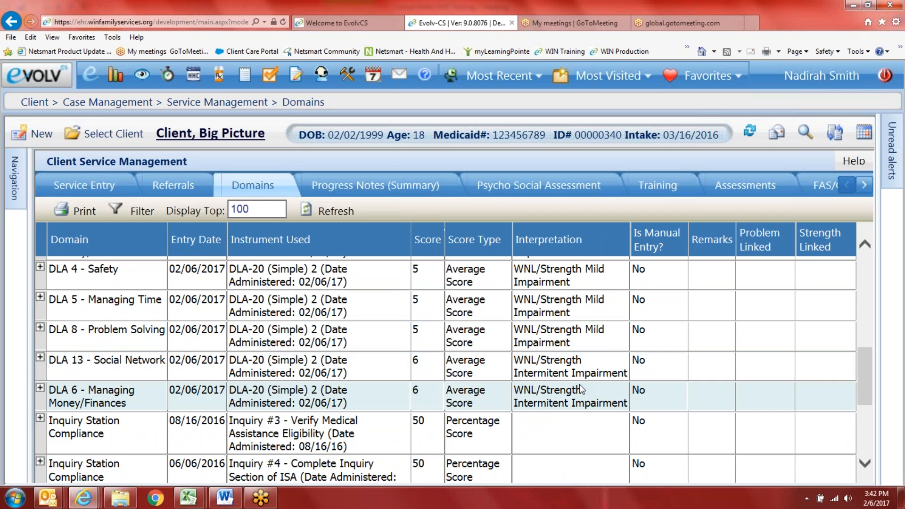
pyautogui.scroll(3, 580, 384)
pyautogui.scroll(5, 582, 389)
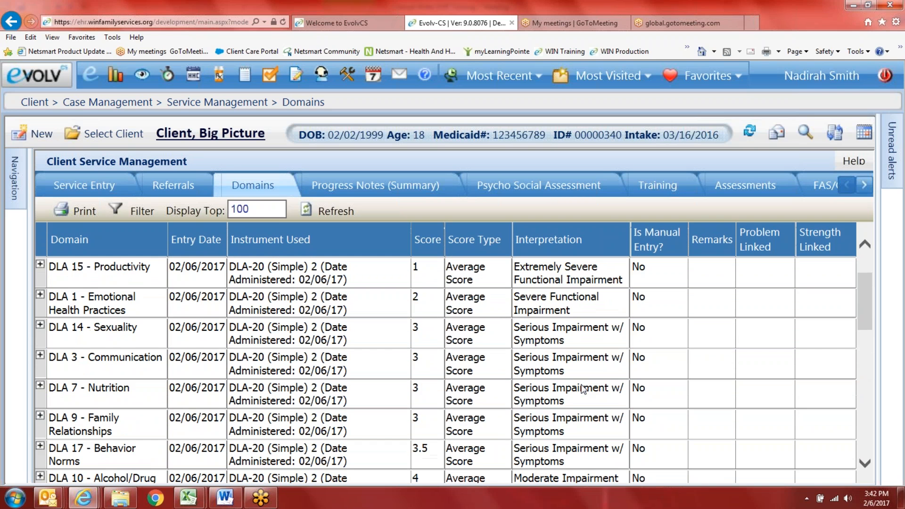
pyautogui.scroll(2, 584, 388)
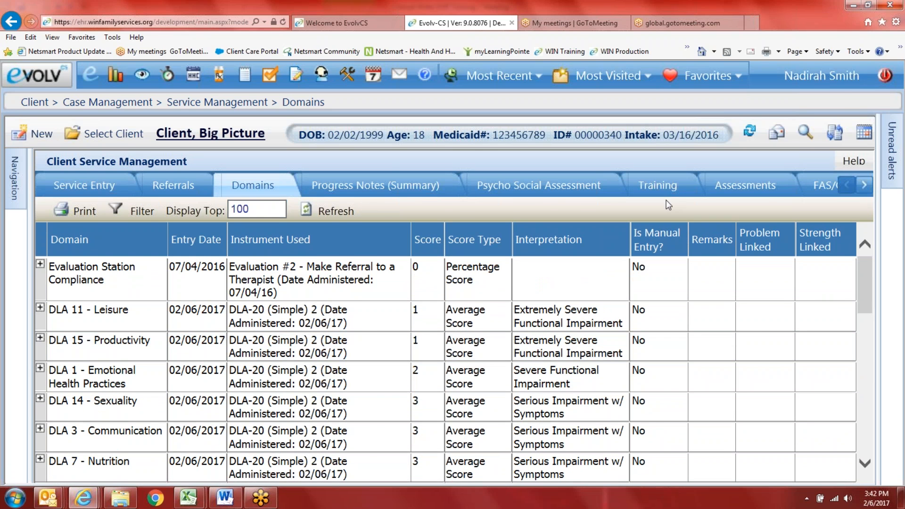
pyautogui.click(767, 193)
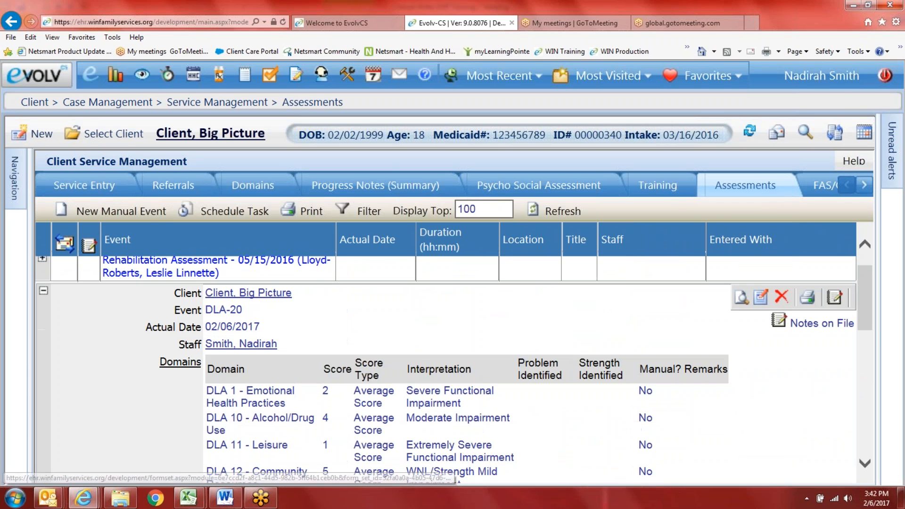
# Step: Collapse the DLA-20 details, return to the client's Domains list, and briefly open the main Evolv menu
pyautogui.click(43, 291)
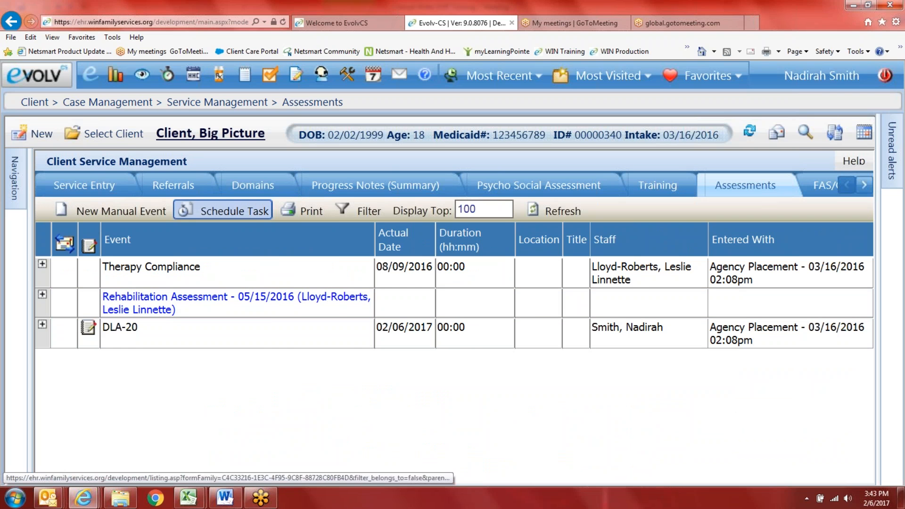
pyautogui.click(253, 186)
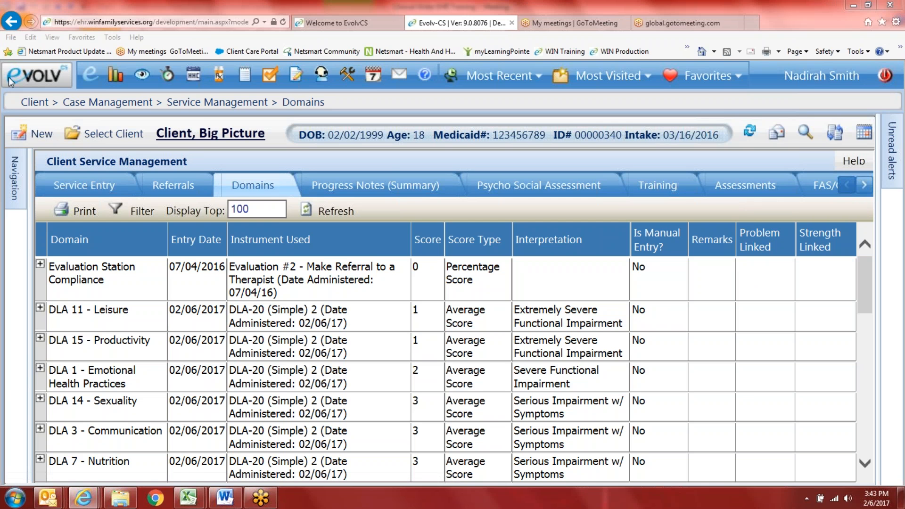
pyautogui.click(36, 82)
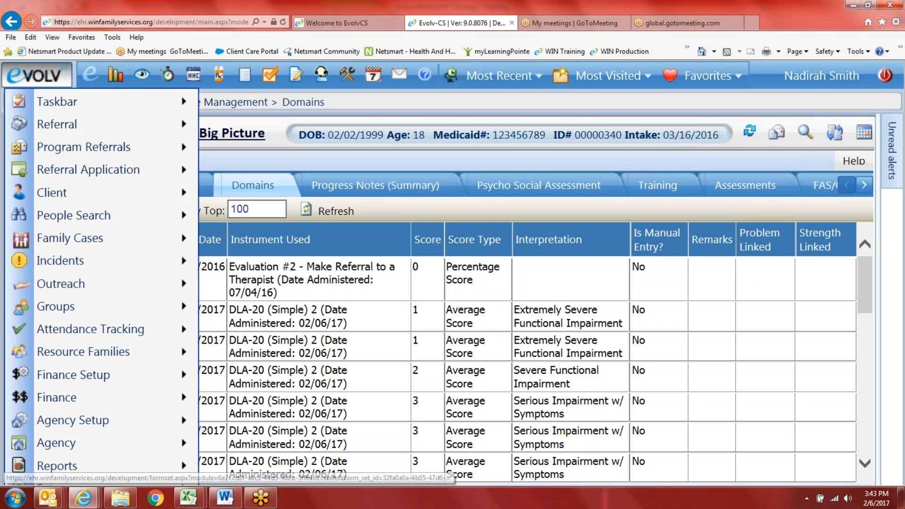
pyautogui.click(863, 8)
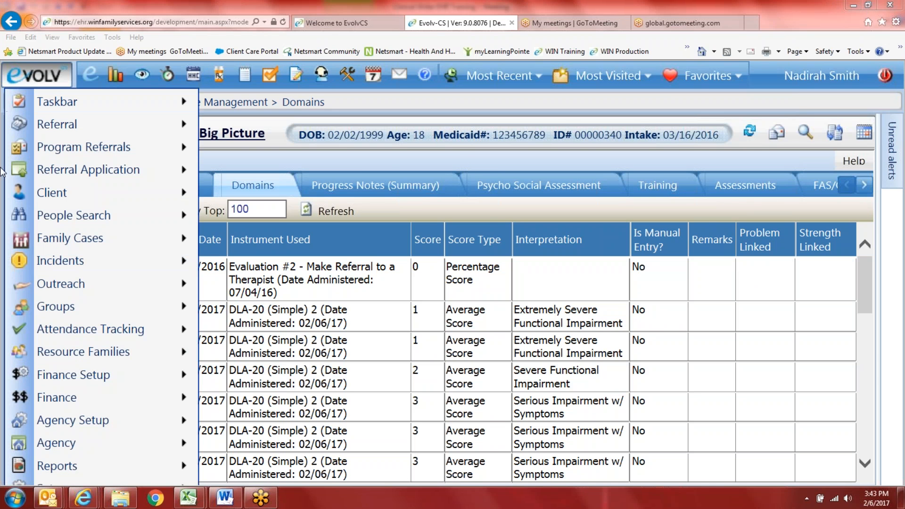
pyautogui.click(283, 112)
# Step: Go to Planning under Plan Development and start a new plan for the PRP program
pyautogui.moveTo(18, 184)
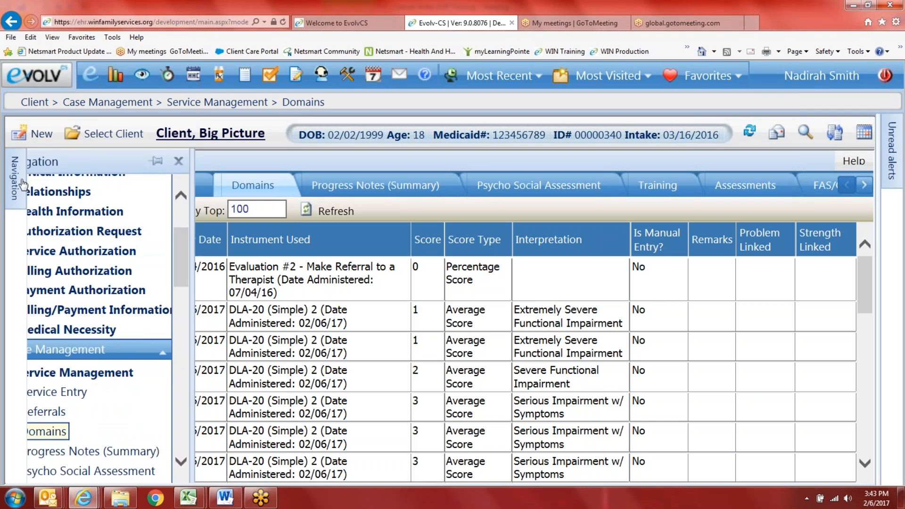
pyautogui.scroll(-6, 75, 413)
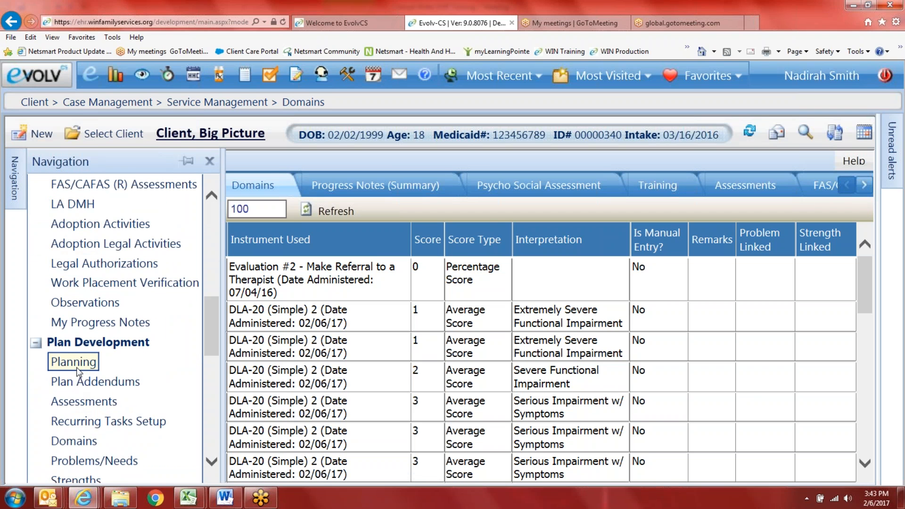
pyautogui.click(76, 363)
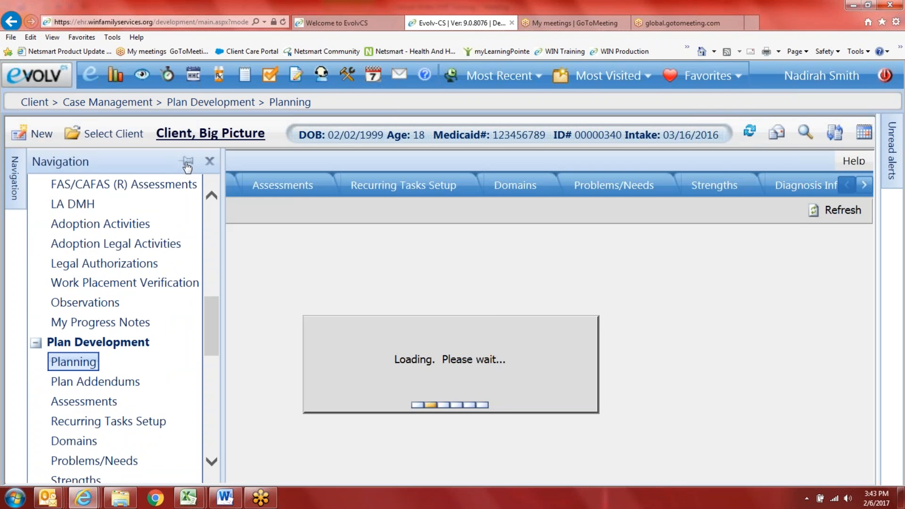
pyautogui.click(187, 162)
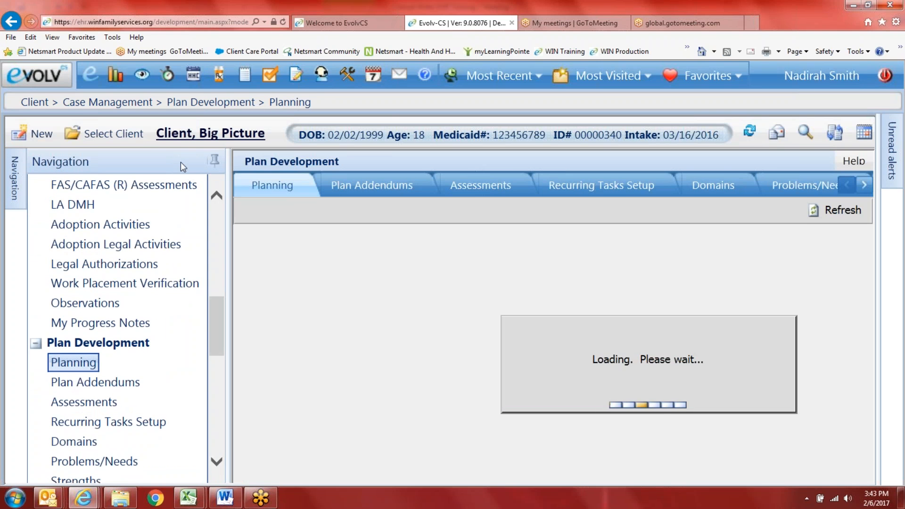
pyautogui.click(214, 160)
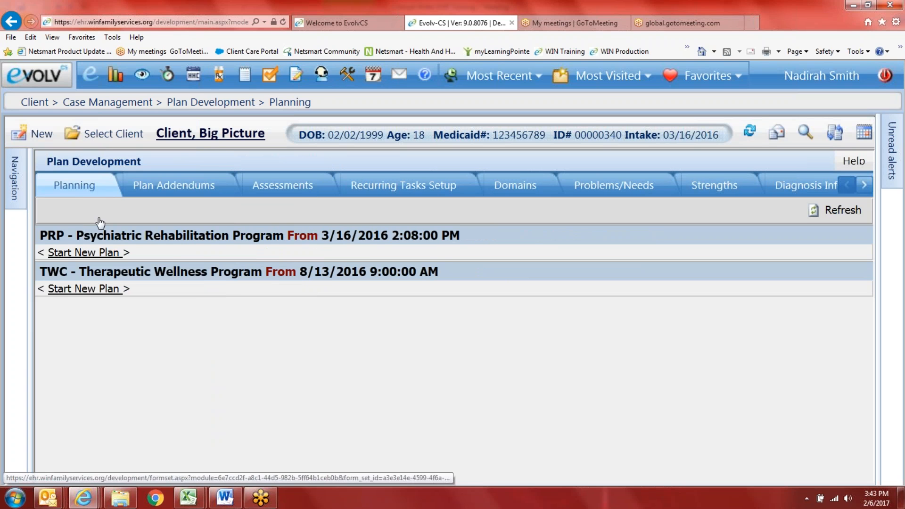
pyautogui.click(187, 162)
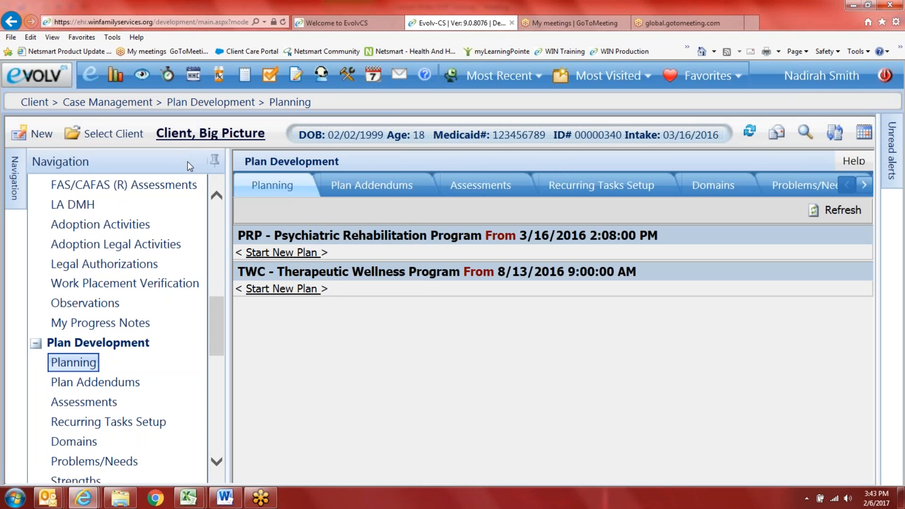
pyautogui.click(211, 162)
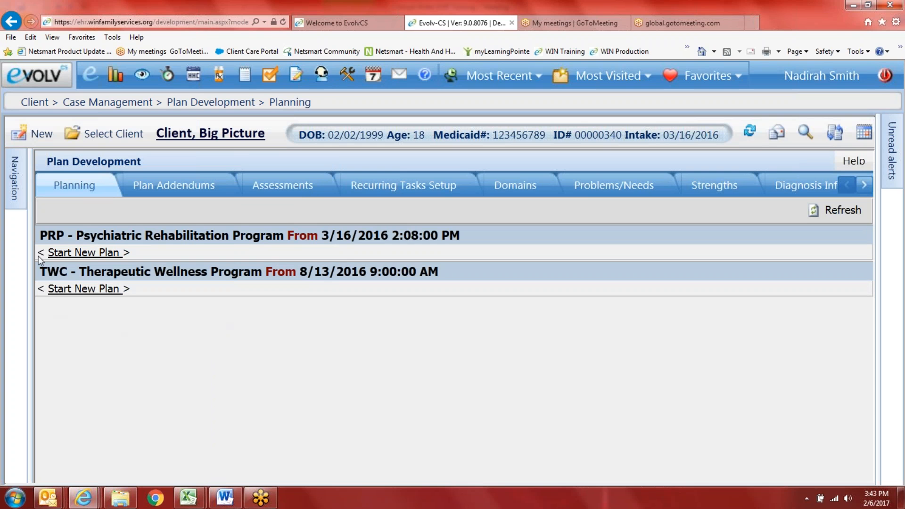
pyautogui.click(91, 253)
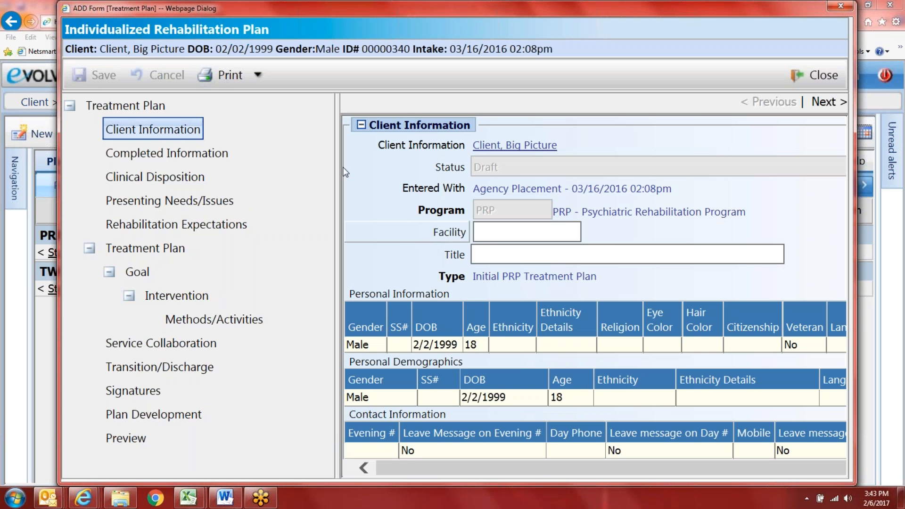
# Step: Set the facility to PRP Office - Edmondson Avenue and title the plan 'Sample CC IRP for' plus the client's name
pyautogui.click(427, 235)
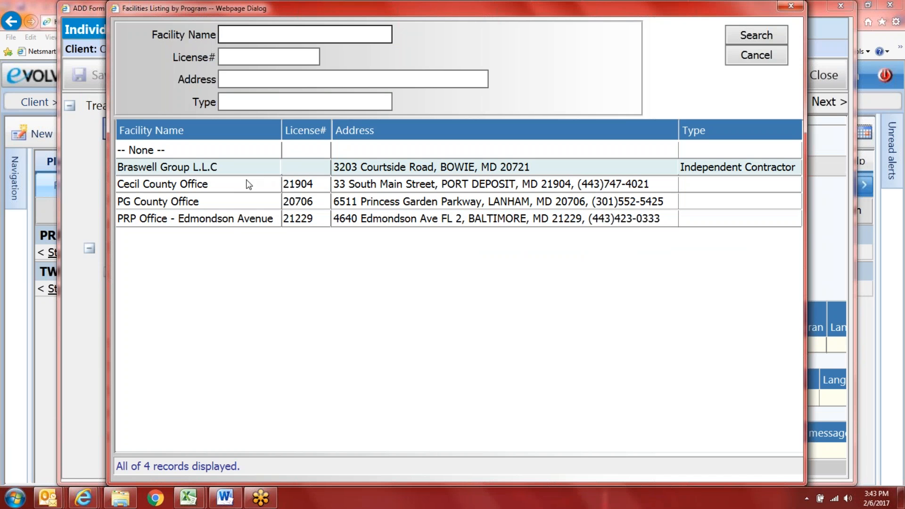
pyautogui.click(229, 220)
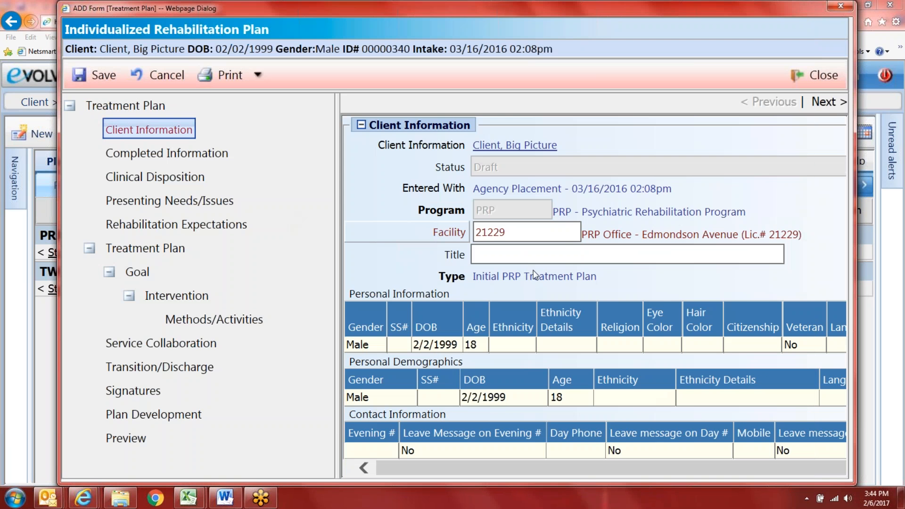
pyautogui.click(533, 254)
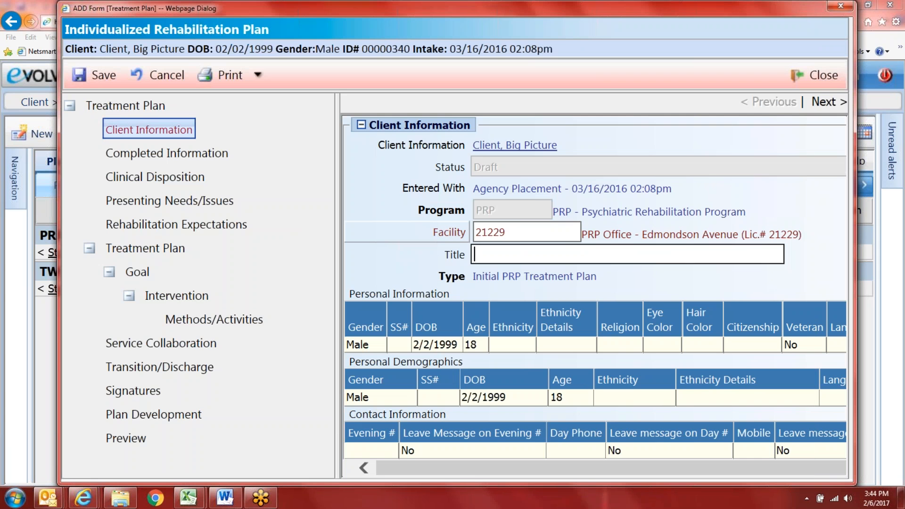
pyautogui.write('Sample CC IRP for ')
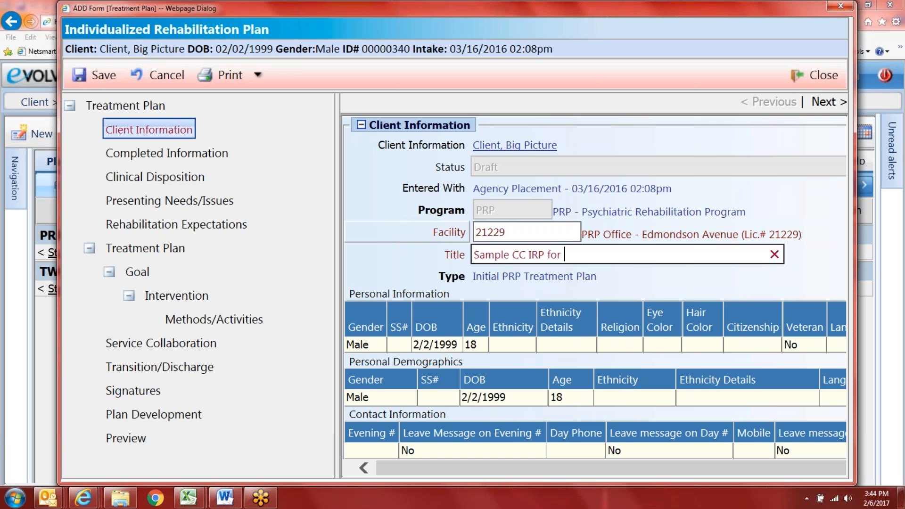
pyautogui.write('Big Picture')
# Step: Scroll through the client's demographic and diagnosis details, then go to Completed Information
pyautogui.moveTo(852, 345); pyautogui.dragTo(885, 344)
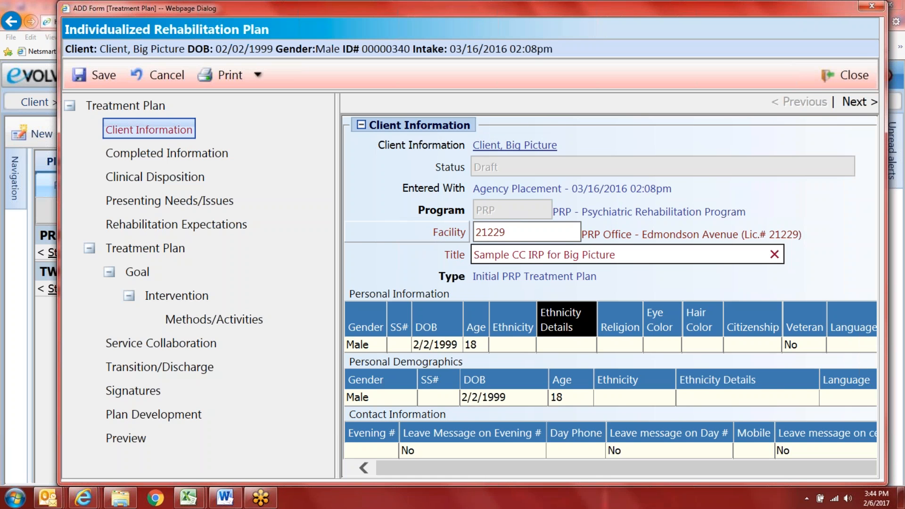
pyautogui.scroll(-3, 424, 340)
pyautogui.scroll(-2, 424, 341)
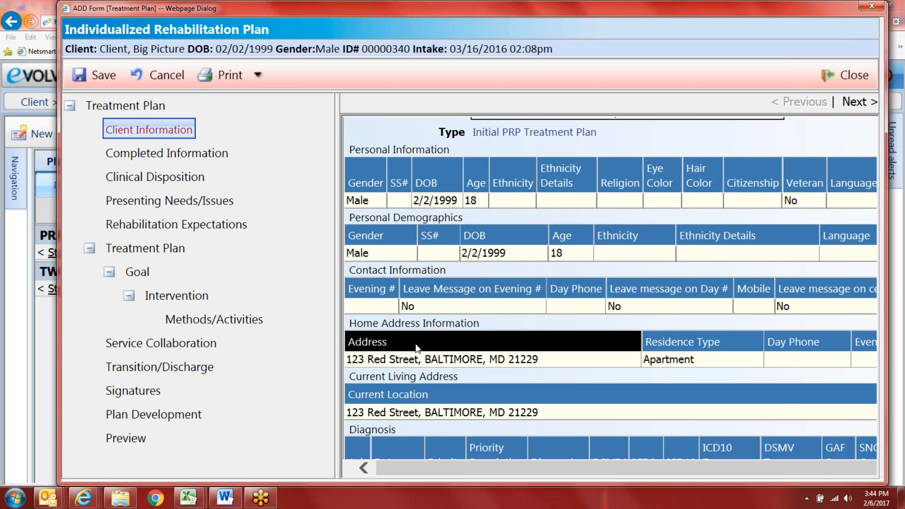
pyautogui.scroll(-2, 503, 340)
pyautogui.scroll(-4, 490, 348)
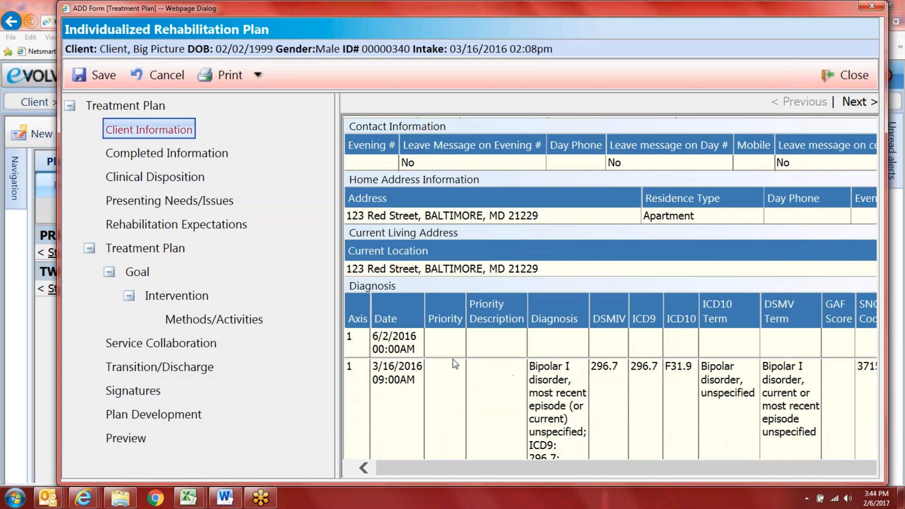
pyautogui.scroll(-1, 471, 394)
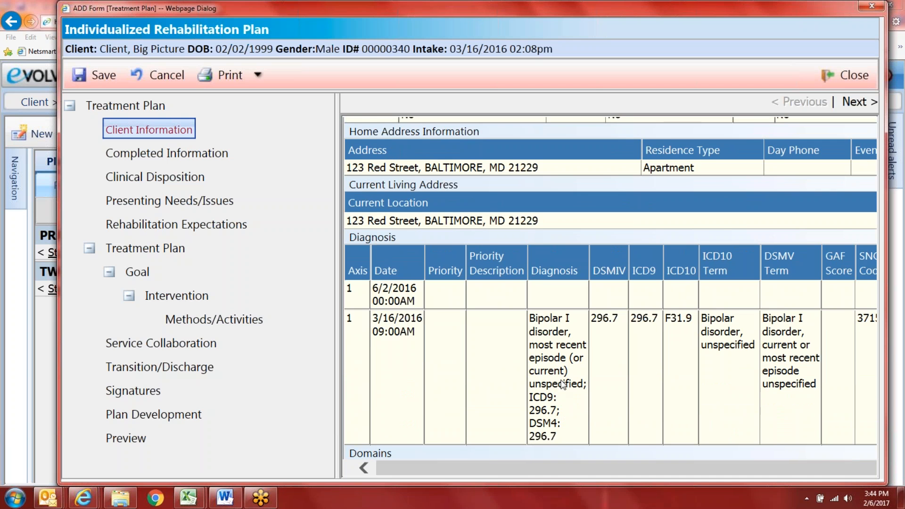
pyautogui.scroll(-1, 488, 400)
pyautogui.scroll(4, 365, 370)
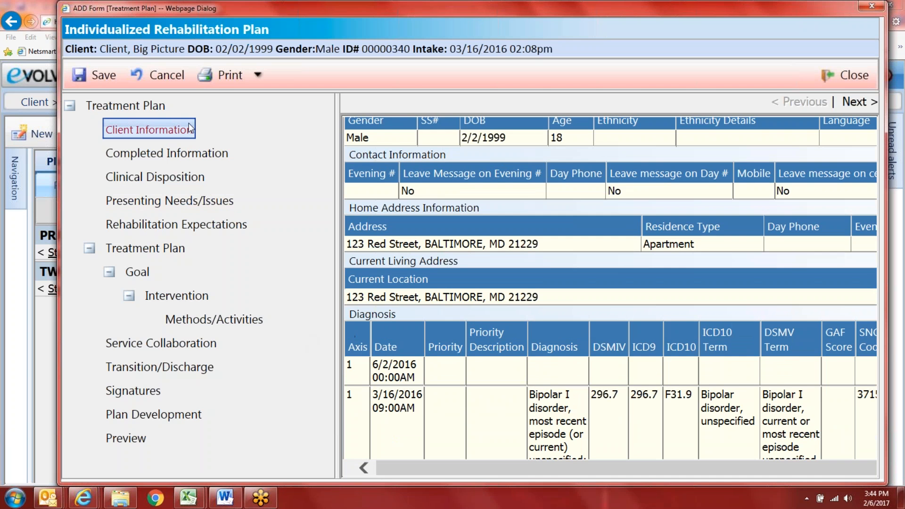
pyautogui.click(186, 154)
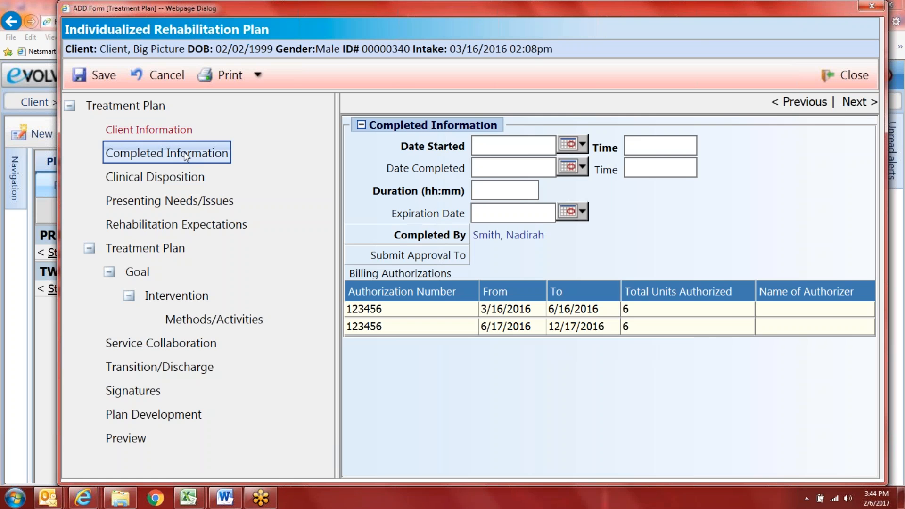
# Step: Set Date Started to 02/06/2017 with start time 3:30 PM, then go to Presenting Needs/Issues
pyautogui.click(581, 145)
pyautogui.click(595, 206)
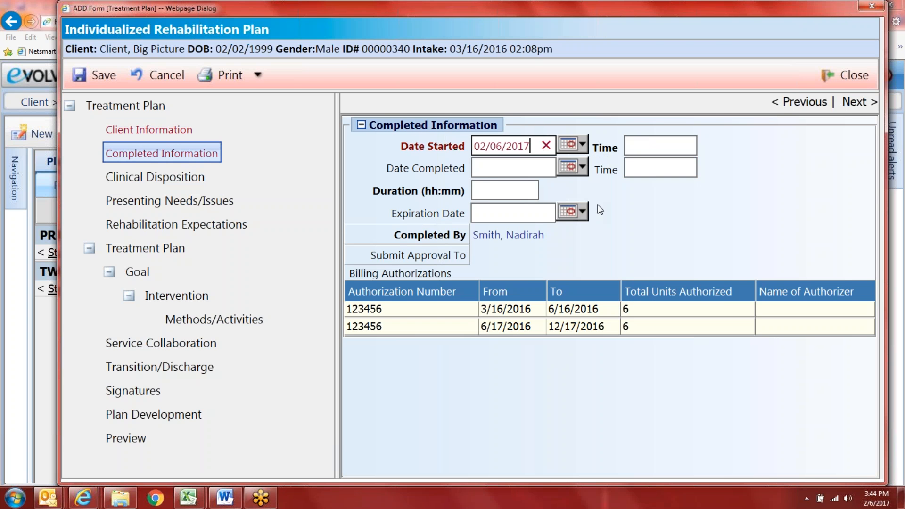
pyautogui.click(643, 150)
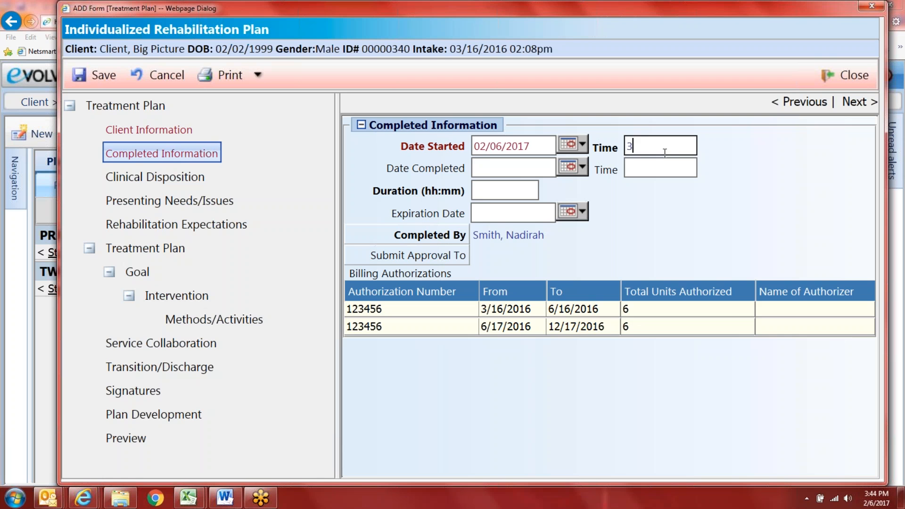
pyautogui.press('BackSpace')
pyautogui.press('Tab')
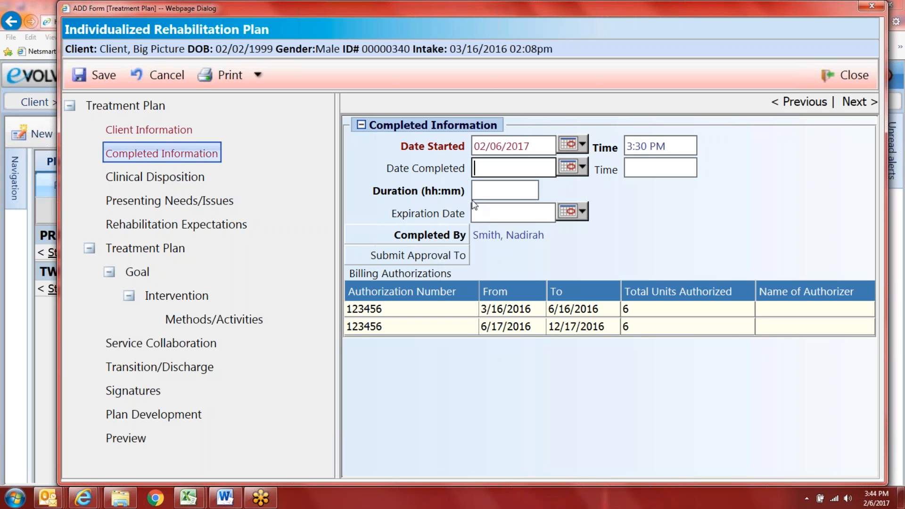
pyautogui.click(177, 181)
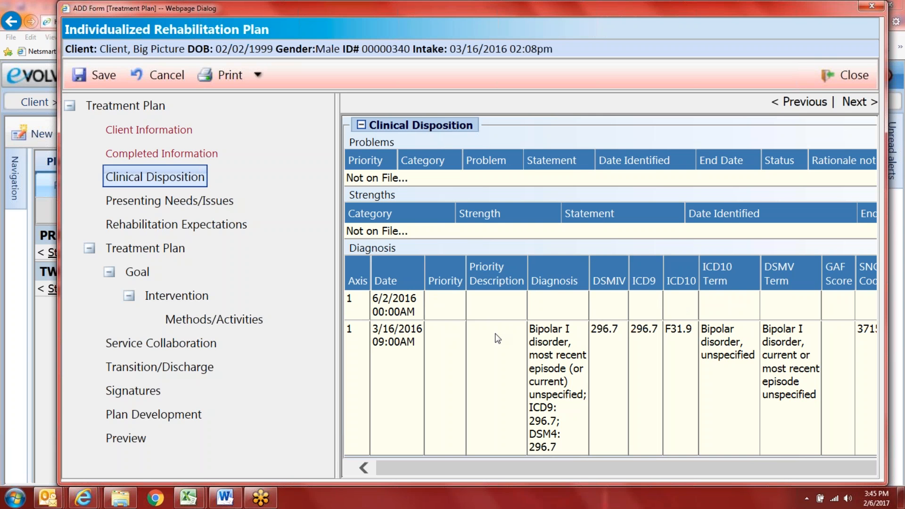
pyautogui.click(206, 202)
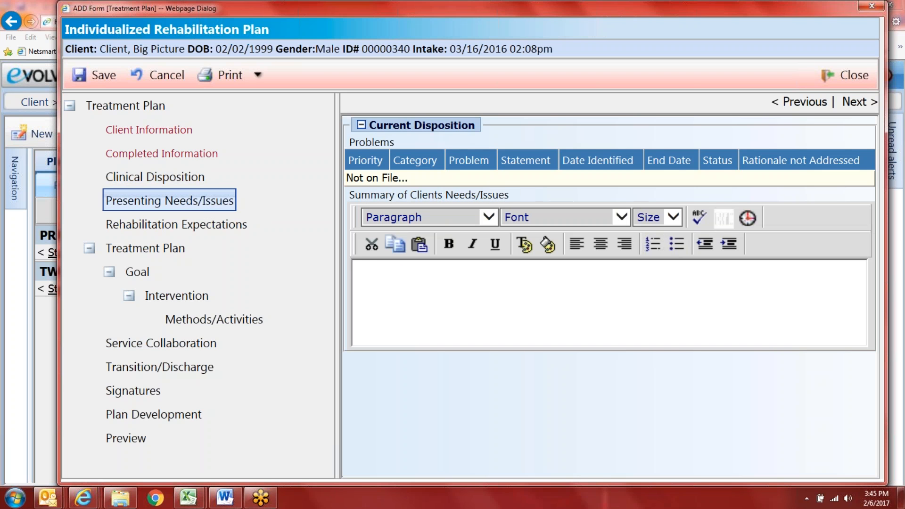
# Step: Write the needs summary: 18-year-old male with Bipolar Disorder, living situation, substance use and fighting history
pyautogui.click(414, 275)
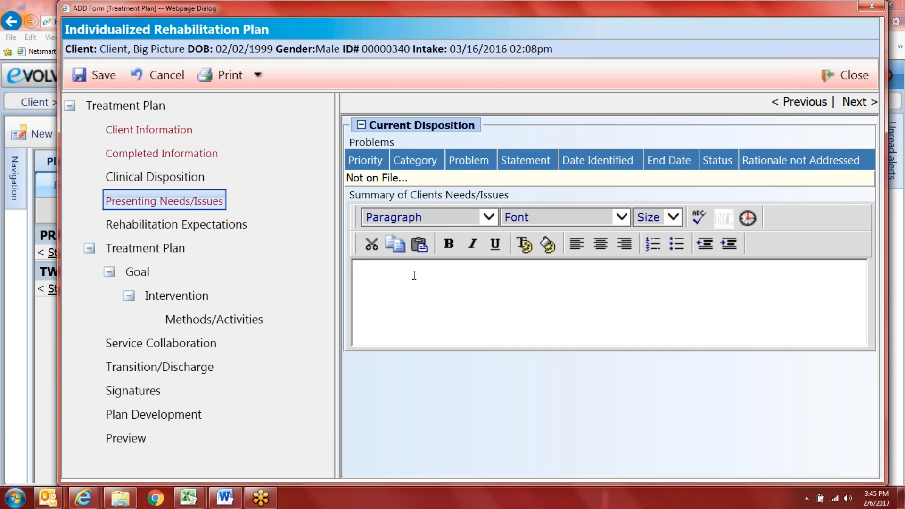
pyautogui.write('BIG')
pyautogui.press('BackSpace')
pyautogui.press('BackSpace')
pyautogui.write('ig Picture is an ')
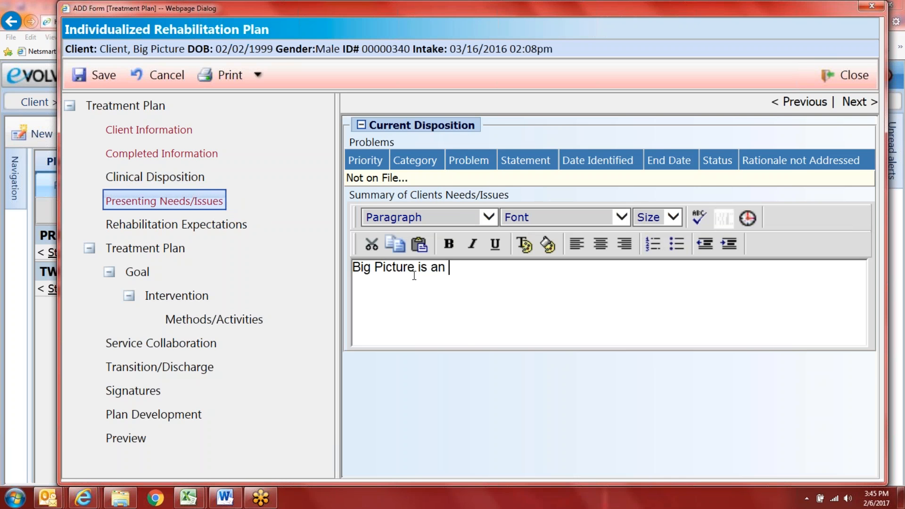
pyautogui.write('18-year old')
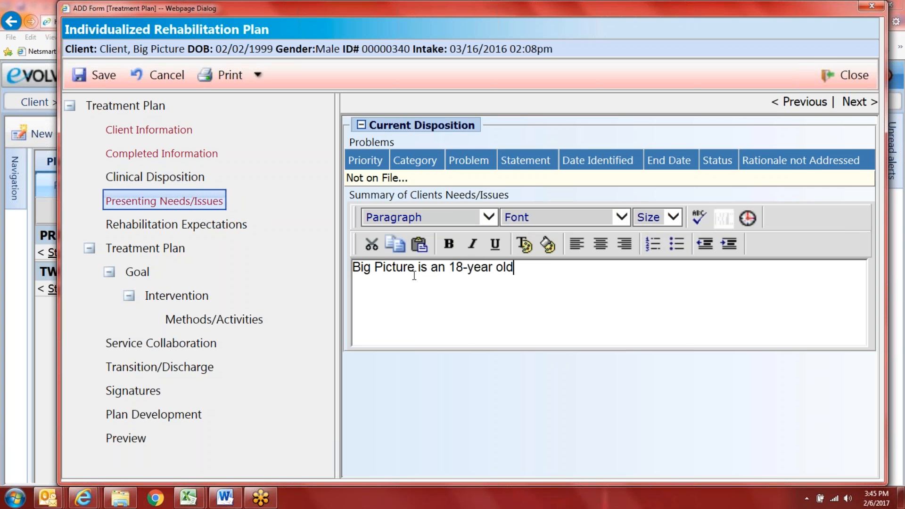
pyautogui.write(' male who s')
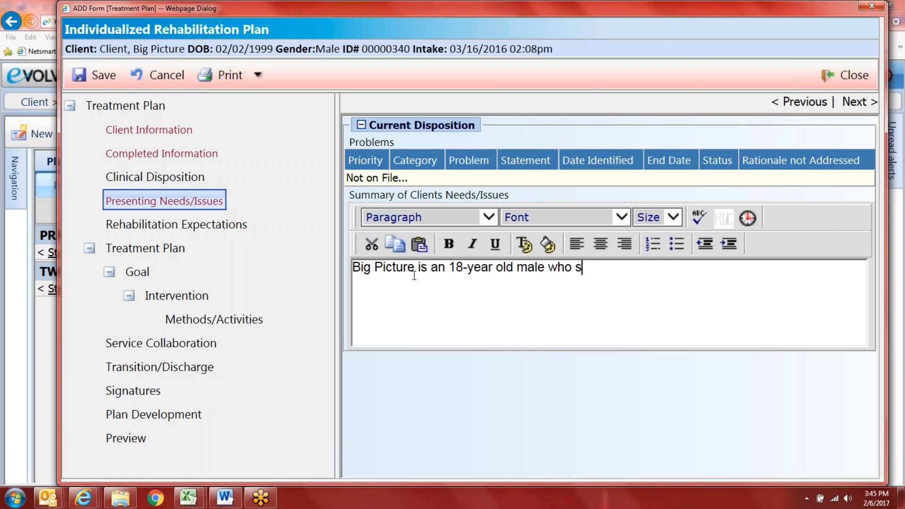
pyautogui.write('uffers from BiP')
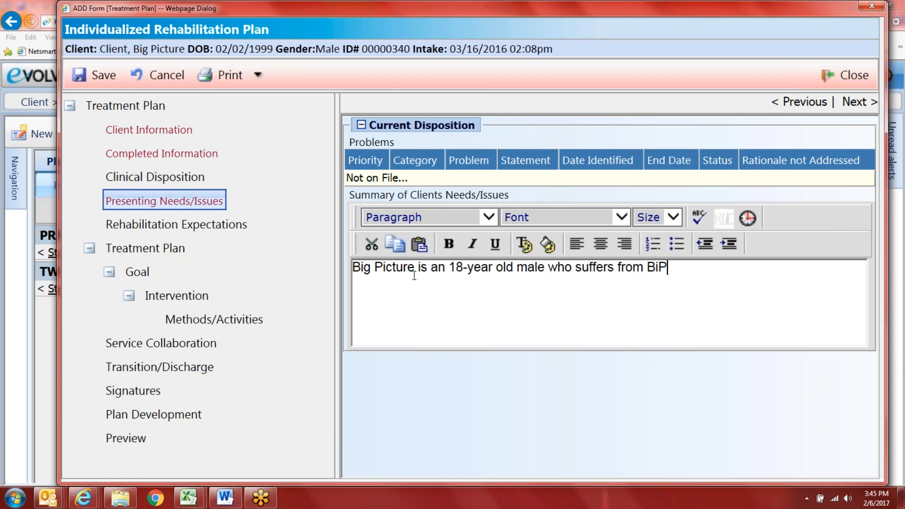
pyautogui.write('olar Disr')
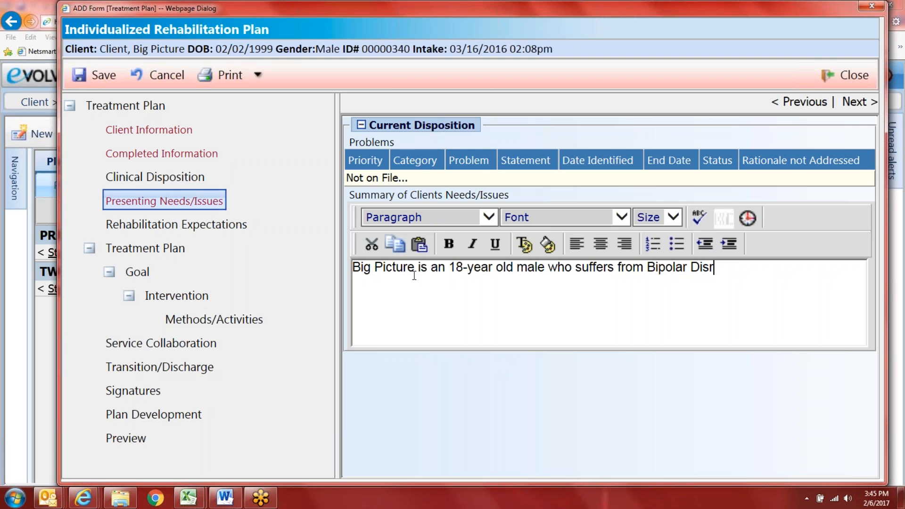
pyautogui.press('BackSpace')
pyautogui.write('order.  He live')
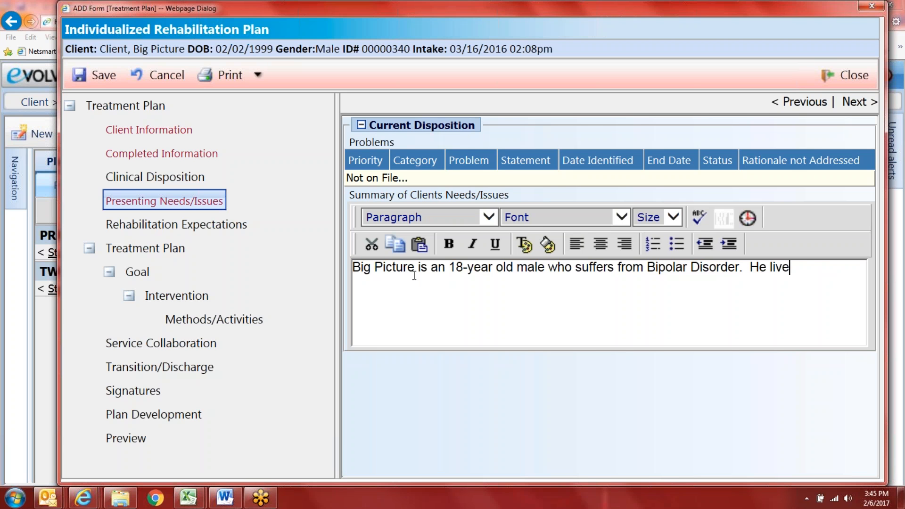
pyautogui.write('s with his gran')
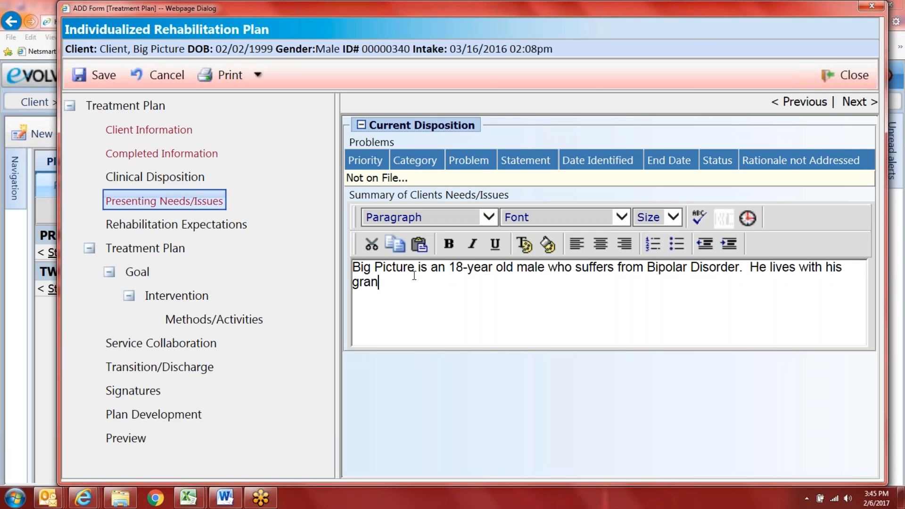
pyautogui.write('dboth')
pyautogui.press('BackSpace')
pyautogui.press('BackSpace')
pyautogui.press('BackSpace')
pyautogui.press('BackSpace')
pyautogui.write('mother')
pyautogui.write('and little sist')
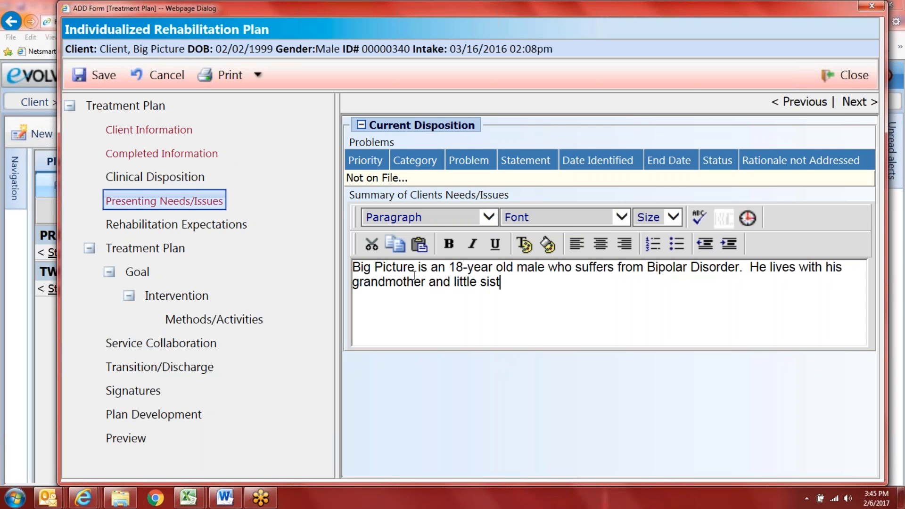
pyautogui.write('er in East B')
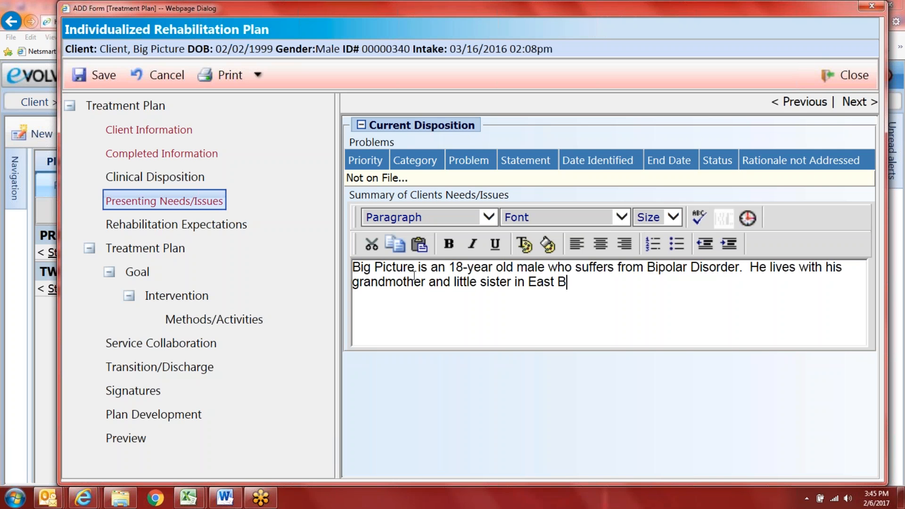
pyautogui.write('altimore.  He has')
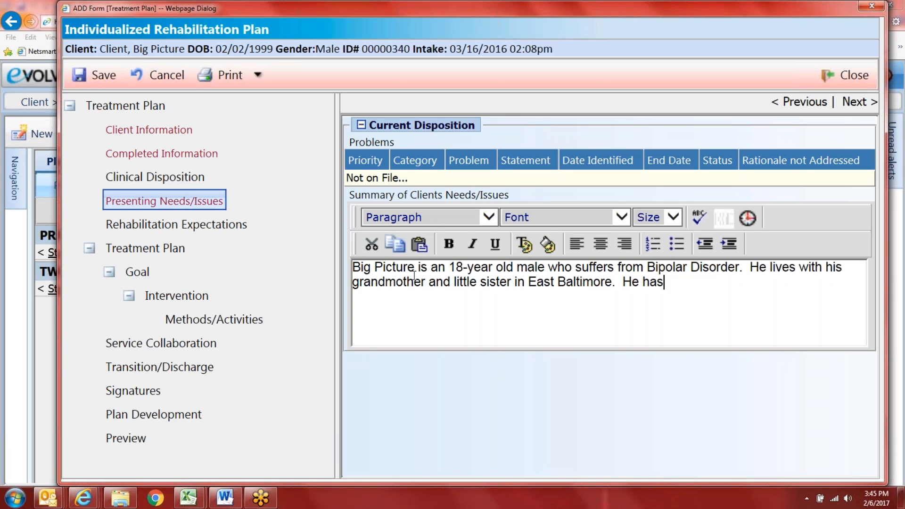
pyautogui.write(' a history of ')
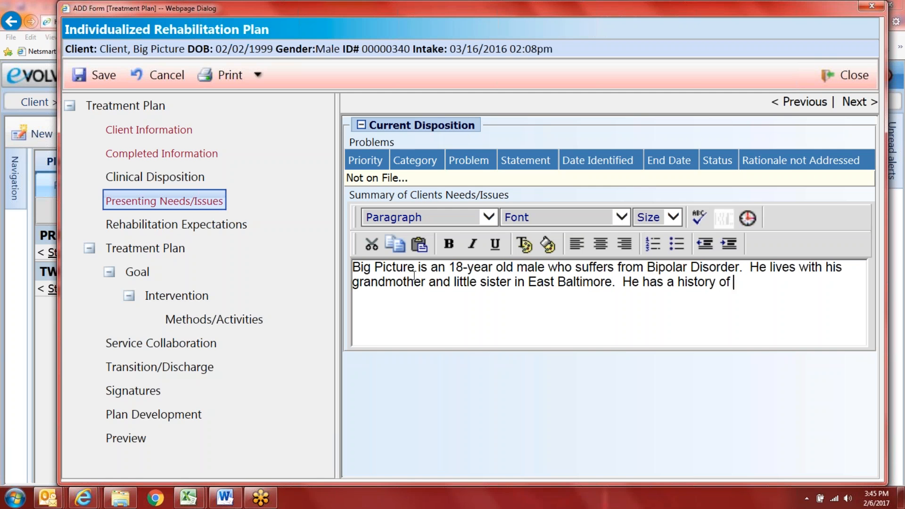
pyautogui.write('substance use and')
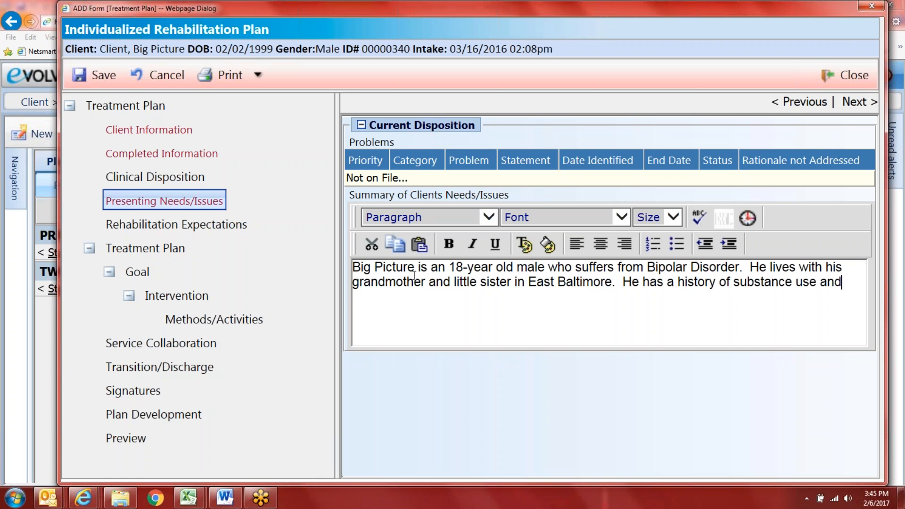
pyautogui.write(' fighting in school.')
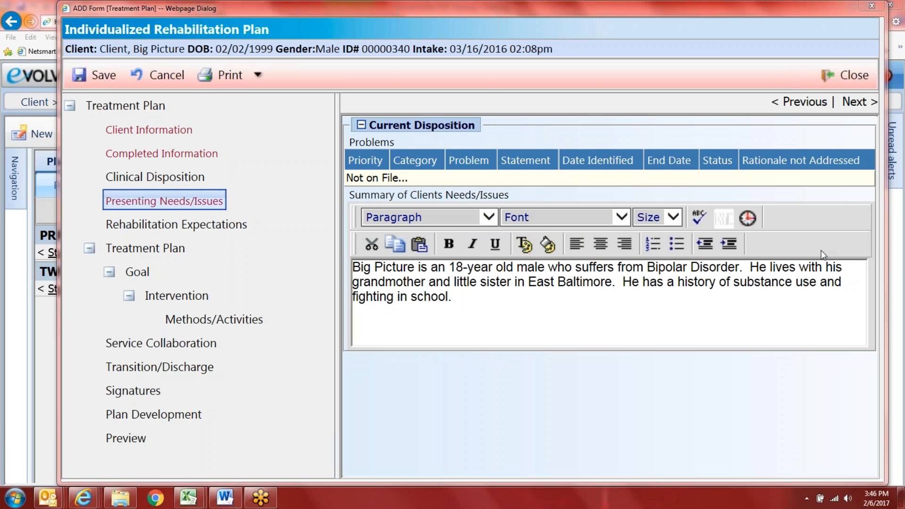
pyautogui.click(176, 224)
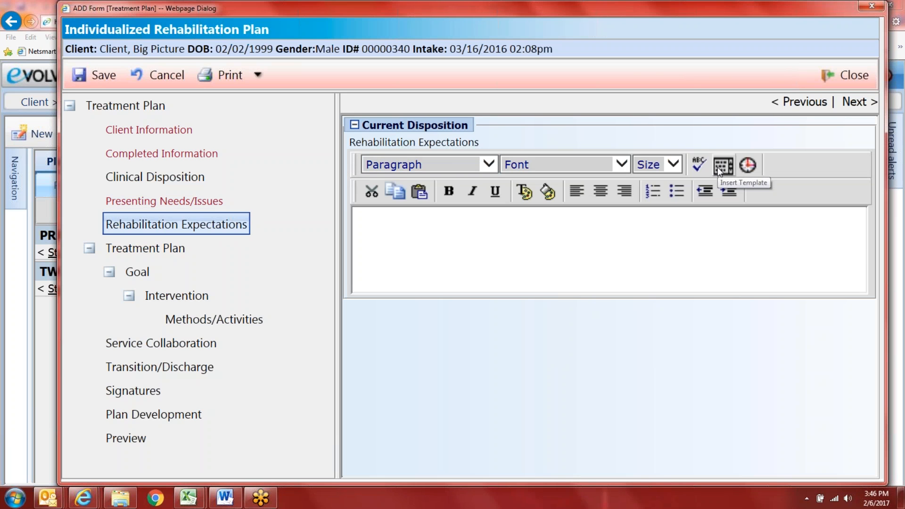
# Step: Insert the Rehabilitation Expectations template and replace the red Client's Name placeholder with the client's name in black
pyautogui.click(717, 167)
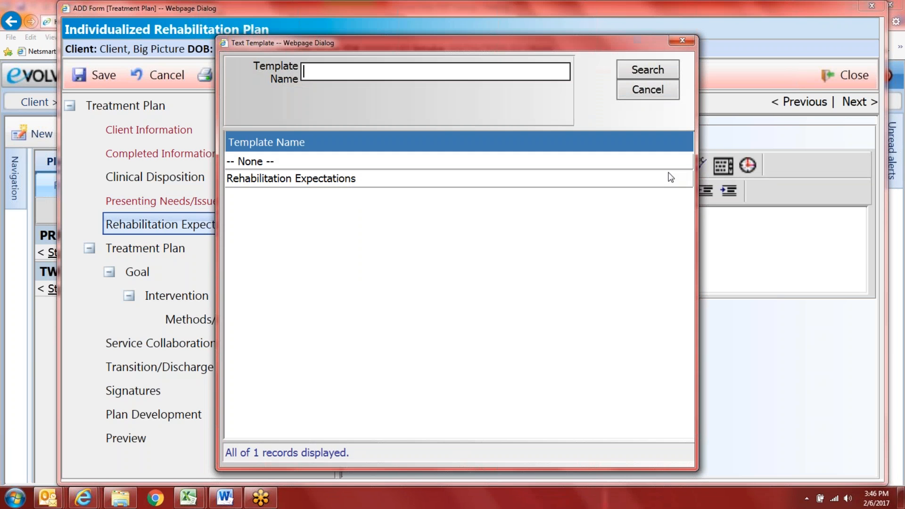
pyautogui.click(288, 183)
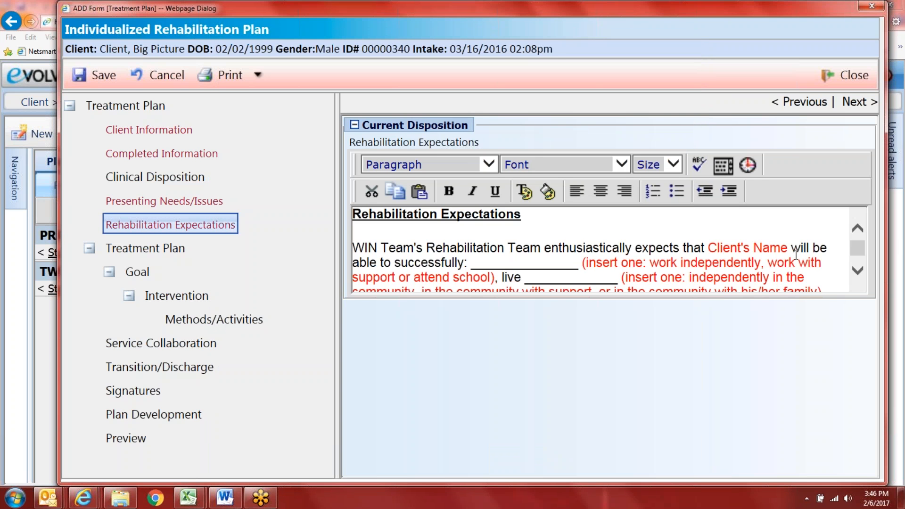
pyautogui.moveTo(787, 248); pyautogui.dragTo(708, 248)
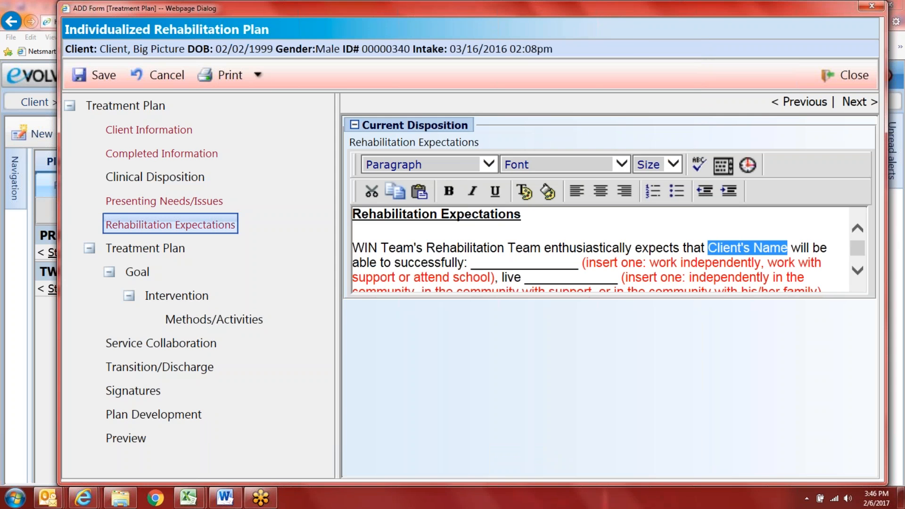
pyautogui.click(522, 191)
pyautogui.click(442, 73)
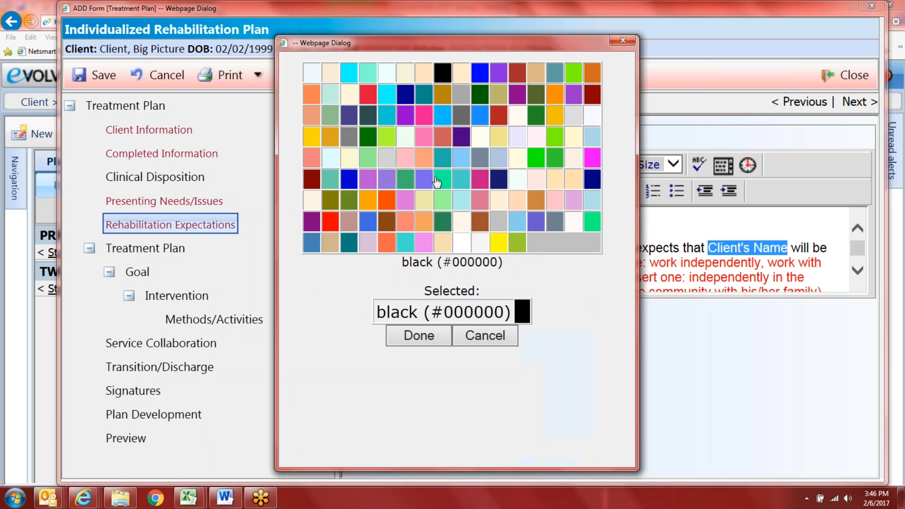
pyautogui.click(412, 335)
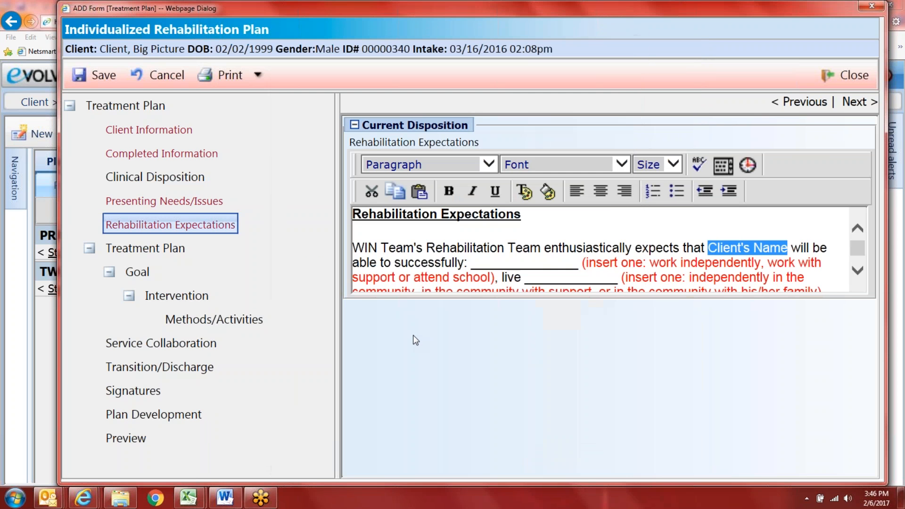
pyautogui.write('Clie')
pyautogui.press('BackSpace')
pyautogui.press('BackSpace')
pyautogui.press('BackSpace')
pyautogui.press('BackSpace')
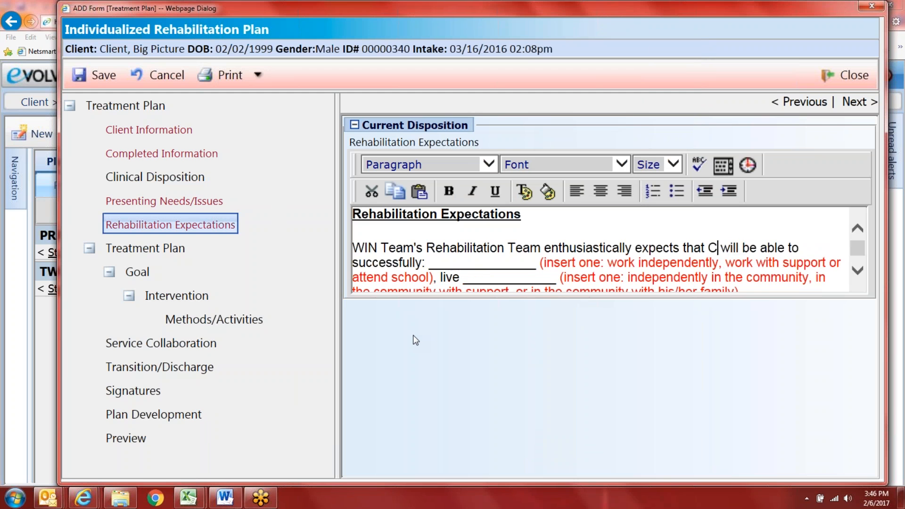
pyautogui.write('Big Picture C')
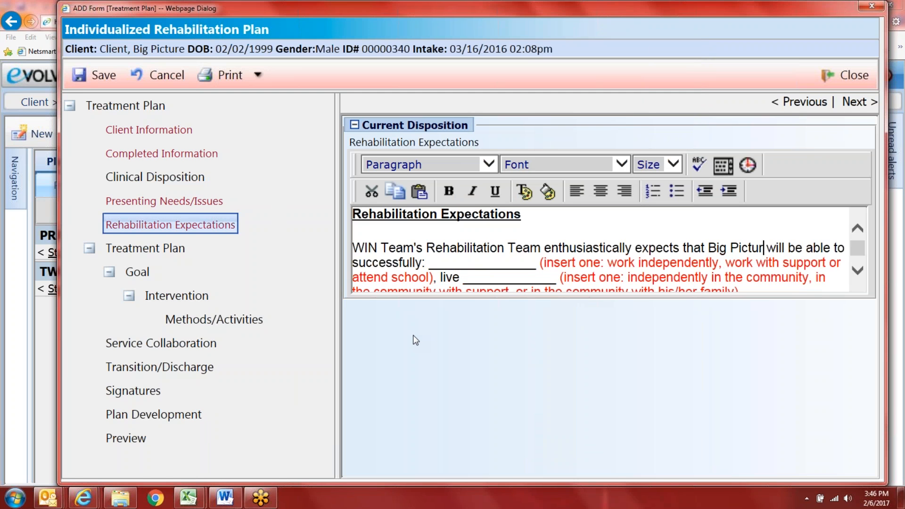
pyautogui.write('lient')
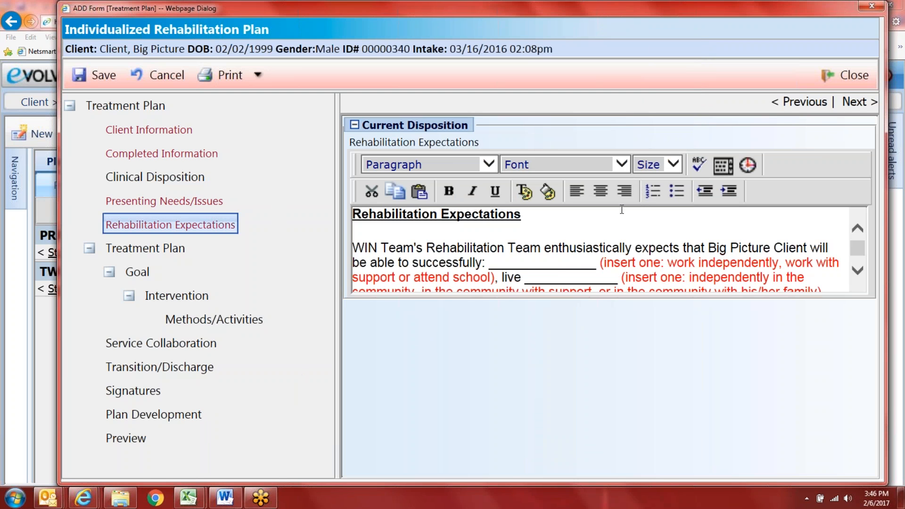
# Step: Fill the work blank with 'work with support or attend school,' and delete the work-options placeholder
pyautogui.moveTo(598, 266); pyautogui.dragTo(492, 268)
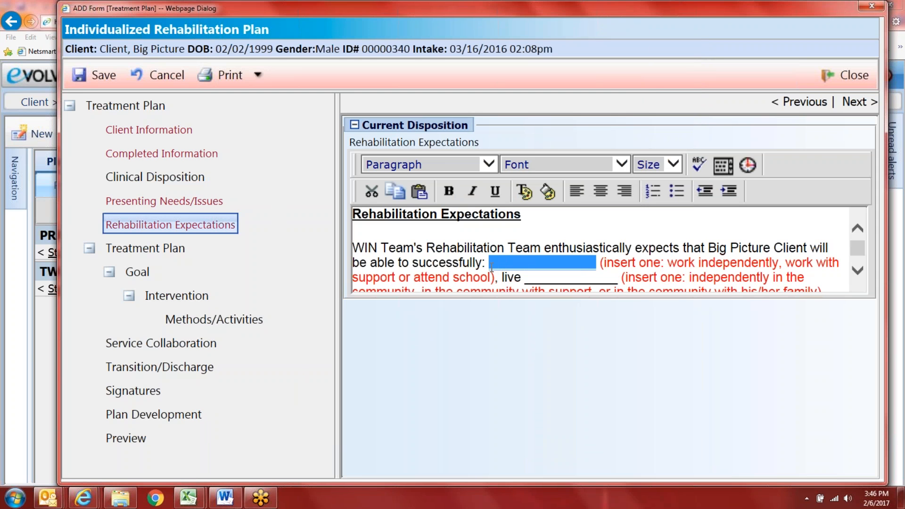
pyautogui.write('work')
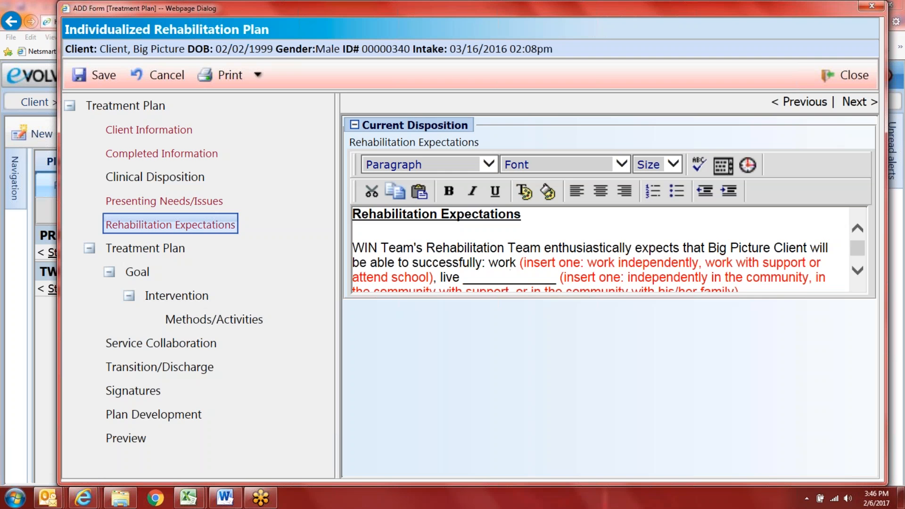
pyautogui.click(506, 290)
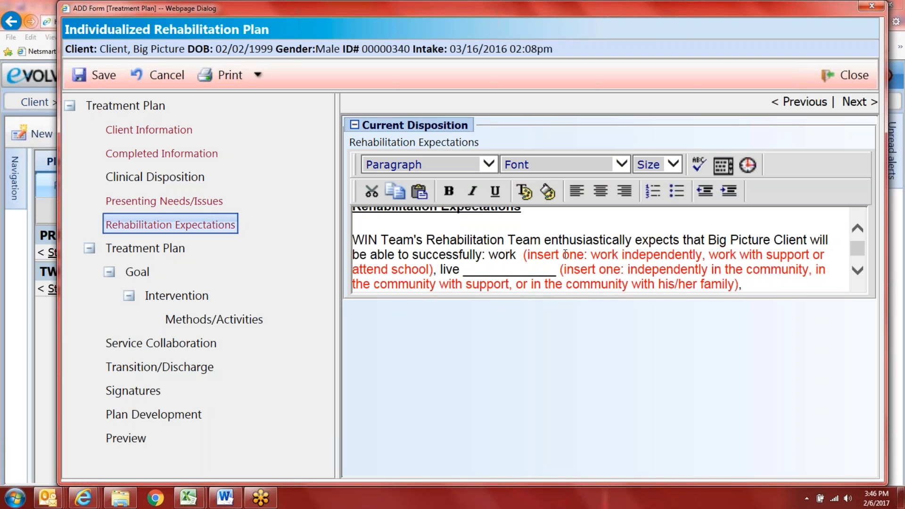
pyautogui.write('with support')
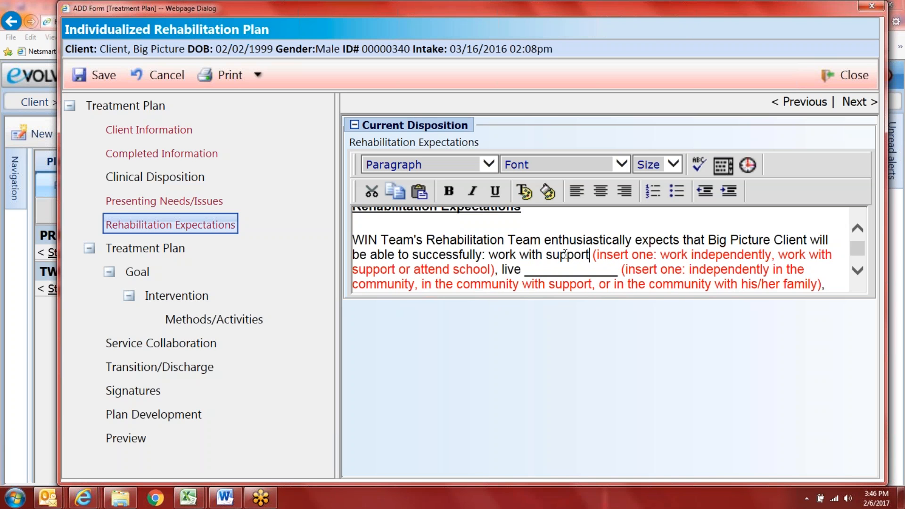
pyautogui.write(' or attend s')
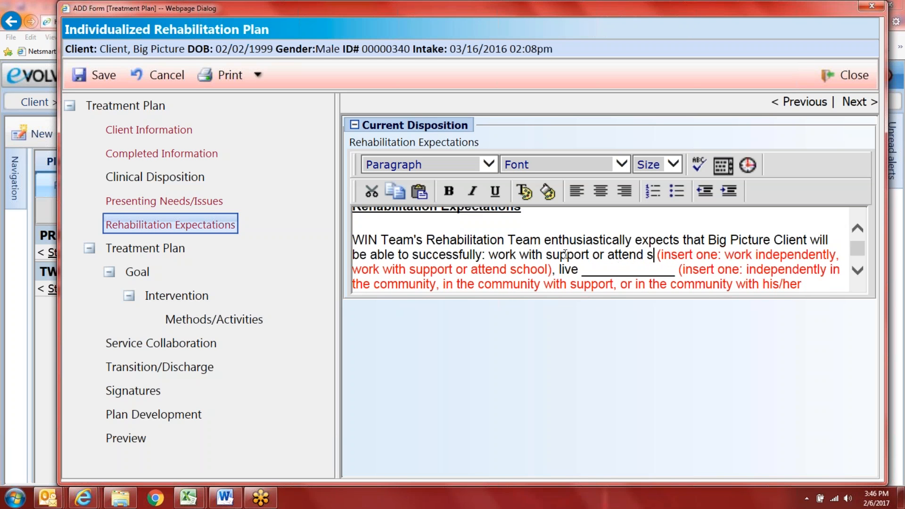
pyautogui.write('chool,')
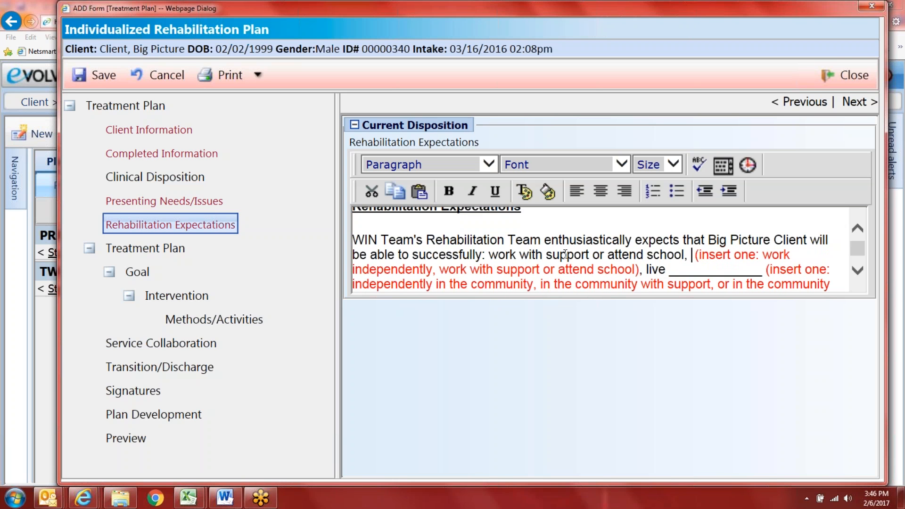
pyautogui.moveTo(645, 269); pyautogui.dragTo(691, 254)
pyautogui.press('BackSpace')
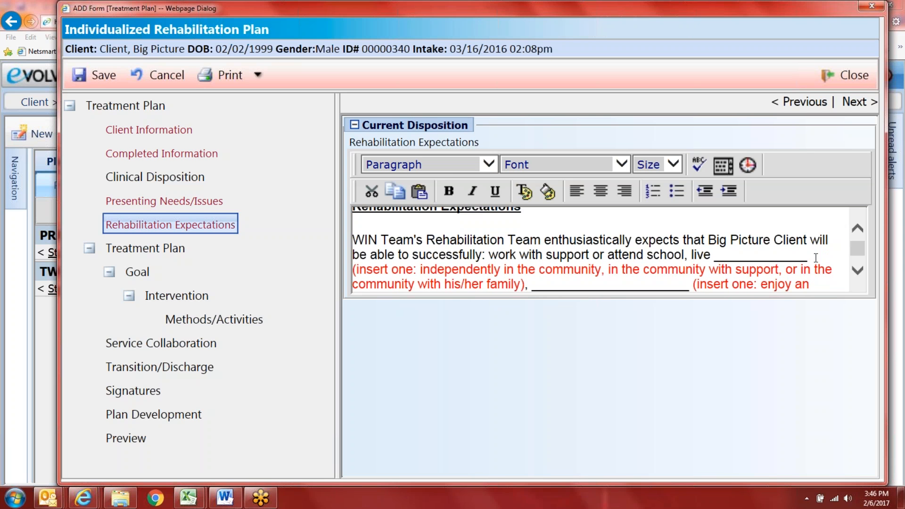
# Step: Fill the living blank with 'in the community with support,' and delete the living-options placeholder
pyautogui.moveTo(810, 257); pyautogui.dragTo(717, 262)
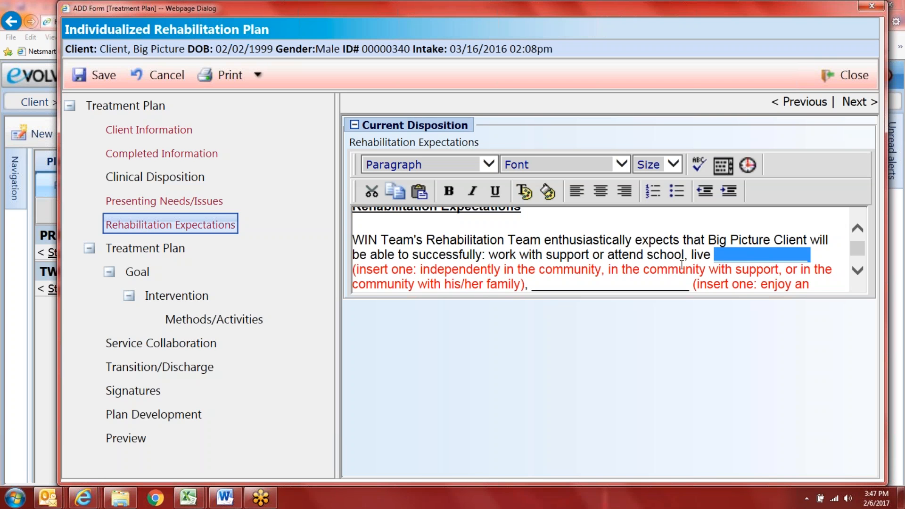
pyautogui.write('in the commun')
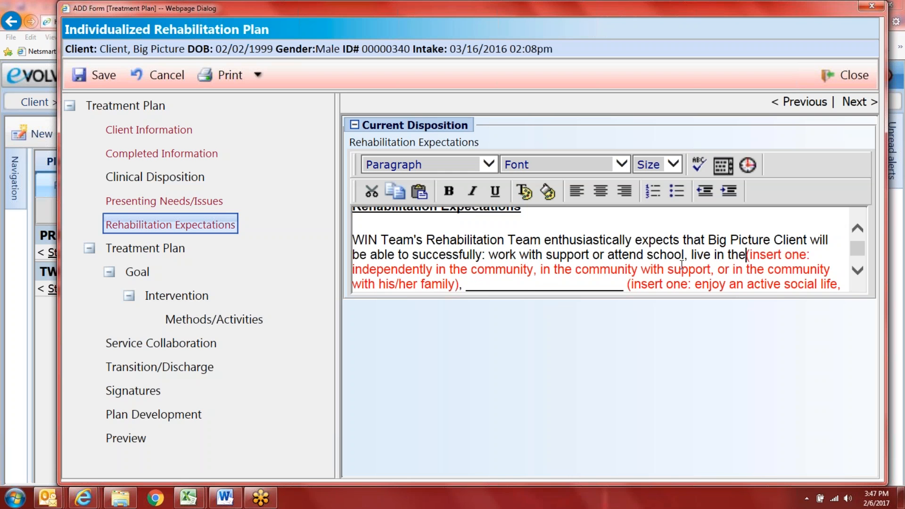
pyautogui.write('ity with support,')
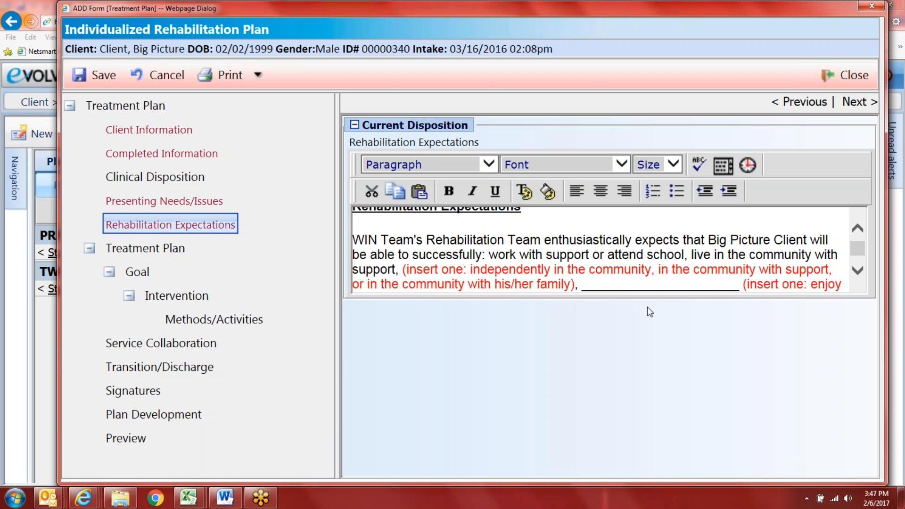
pyautogui.moveTo(579, 284); pyautogui.dragTo(401, 269)
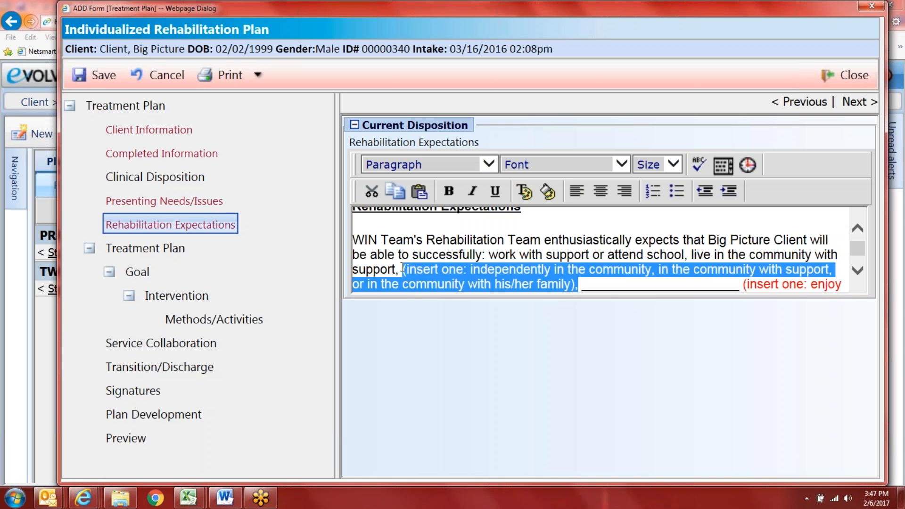
pyautogui.press('BackSpace')
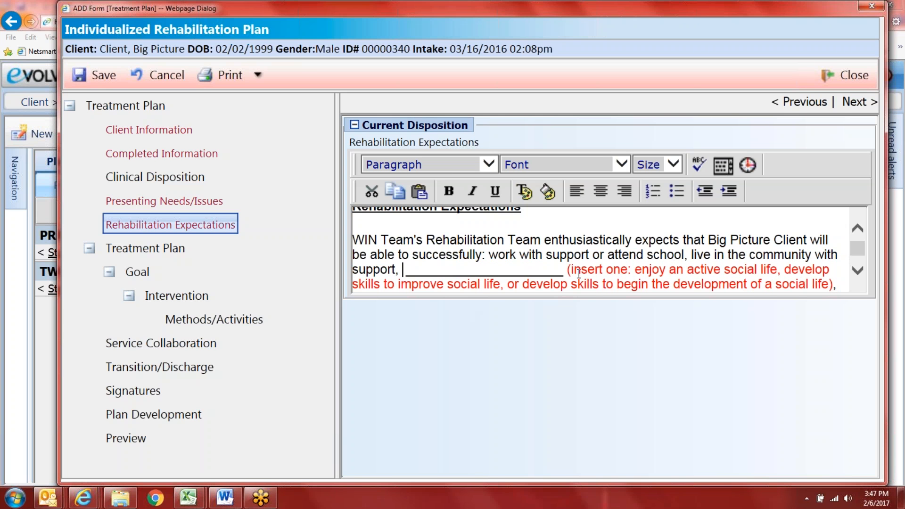
# Step: Fill the social-life blank with 'enjoy an active social life,', drop its placeholder, and change his/her before faith to his
pyautogui.moveTo(562, 271); pyautogui.dragTo(407, 276)
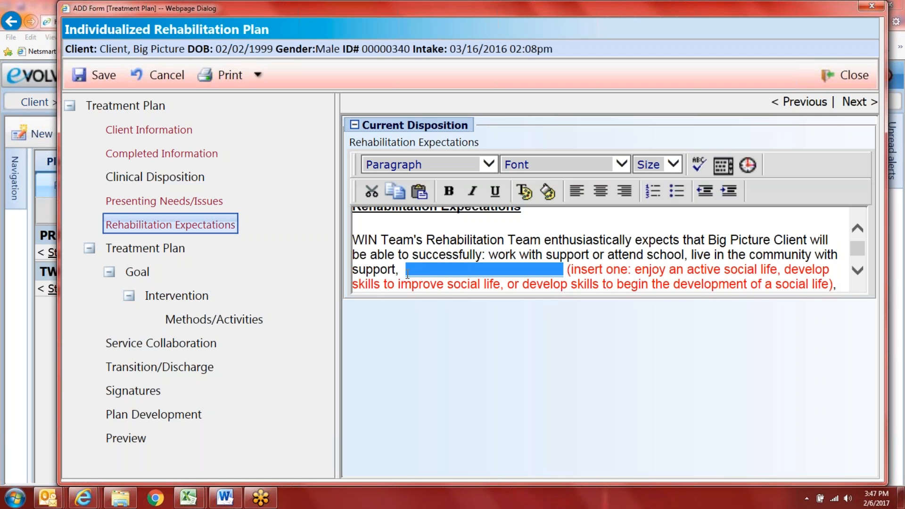
pyautogui.write('enjoy an act')
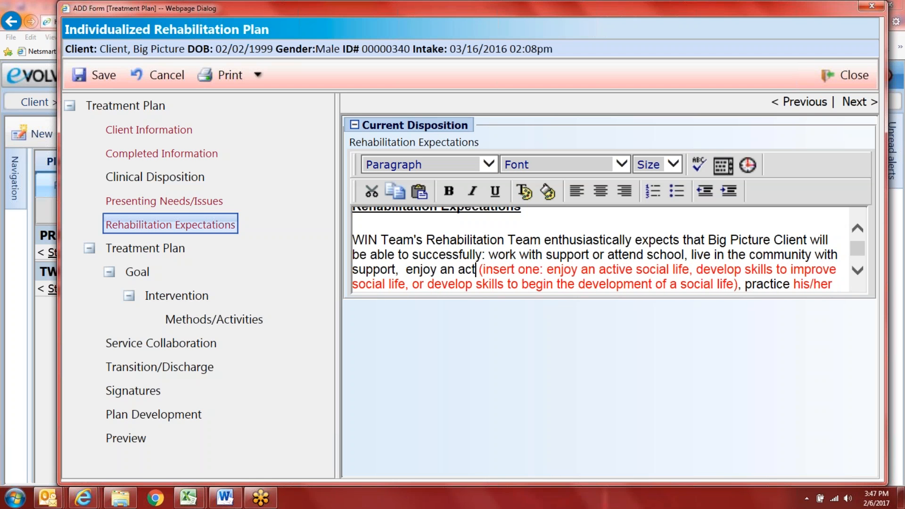
pyautogui.write('ive social life,')
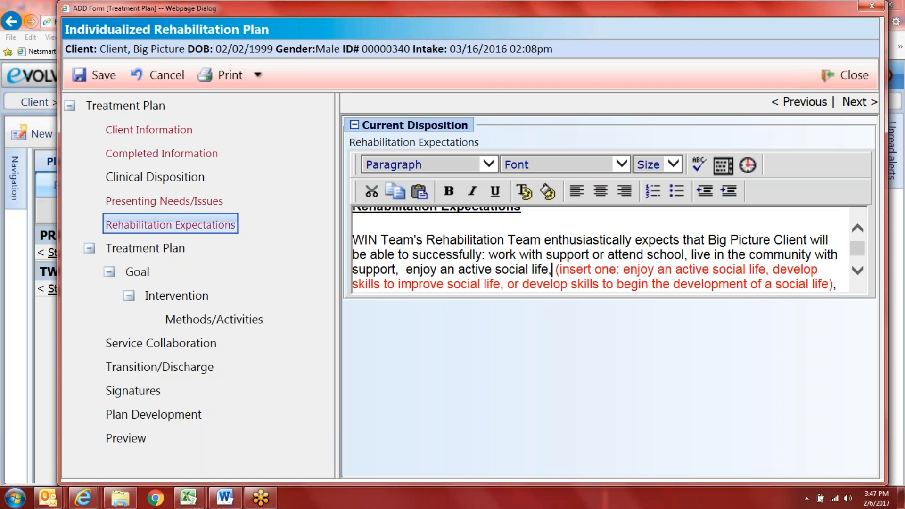
pyautogui.moveTo(833, 285); pyautogui.dragTo(554, 265)
pyautogui.press('Delete')
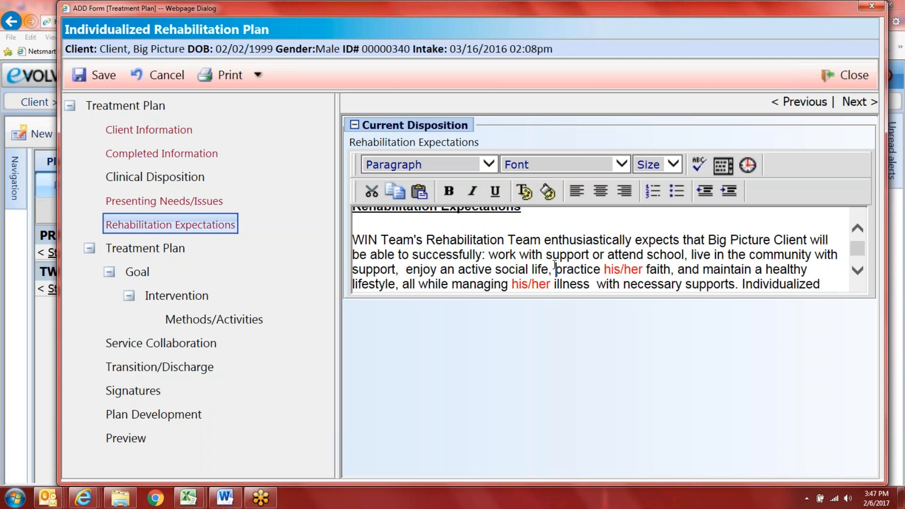
pyautogui.click(643, 270)
pyautogui.press('BackSpace')
pyautogui.press('BackSpace')
pyautogui.press('BackSpace')
pyautogui.press('BackSpace')
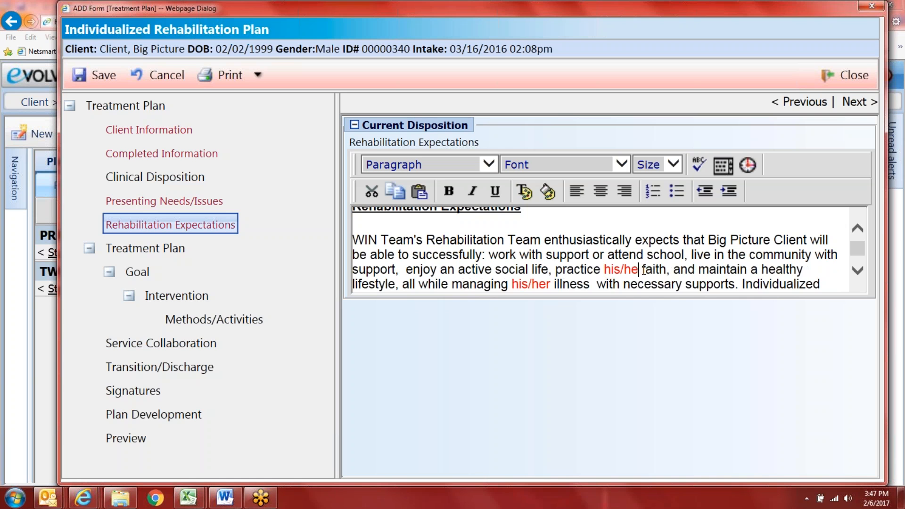
# Step: Make 'his' before faith and before illness black, trimming the second his/her to his
pyautogui.moveTo(621, 270)
pyautogui.mouseDown()
pyautogui.moveTo(604, 268)
pyautogui.moveTo(624, 266)
pyautogui.mouseUp()
pyautogui.click(603, 268)
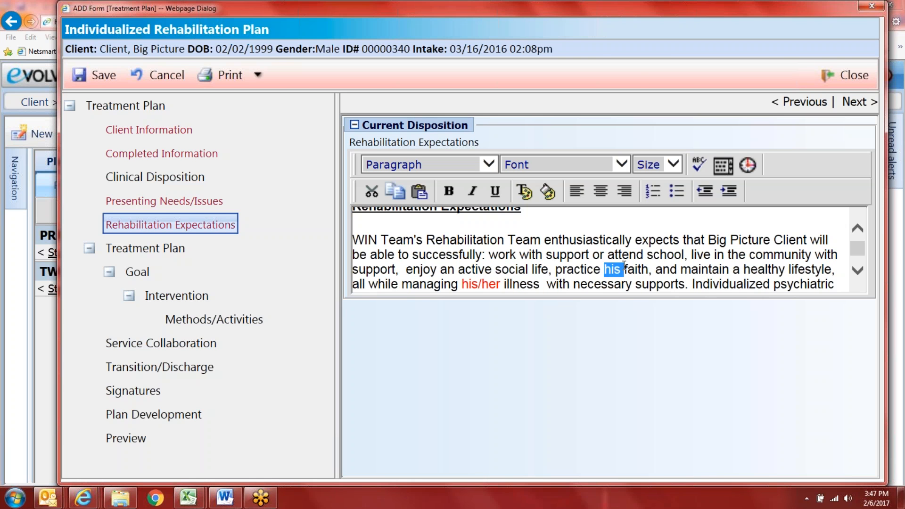
pyautogui.click(524, 191)
pyautogui.click(441, 78)
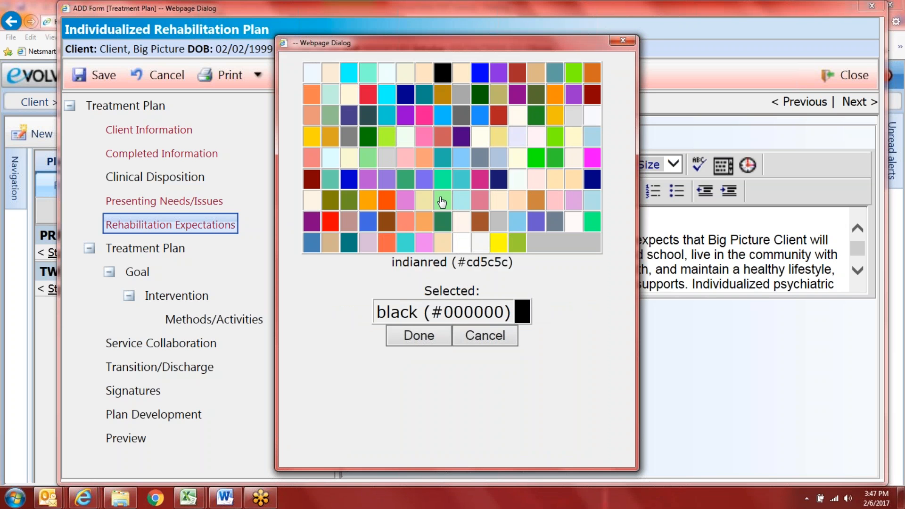
pyautogui.click(419, 335)
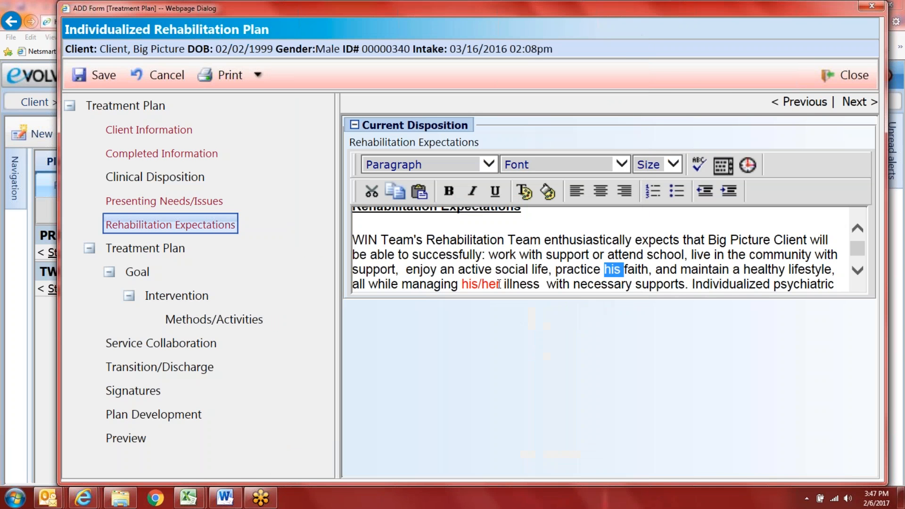
pyautogui.click(499, 284)
pyautogui.press('BackSpace')
pyautogui.press('BackSpace')
pyautogui.press('BackSpace')
pyautogui.press('BackSpace')
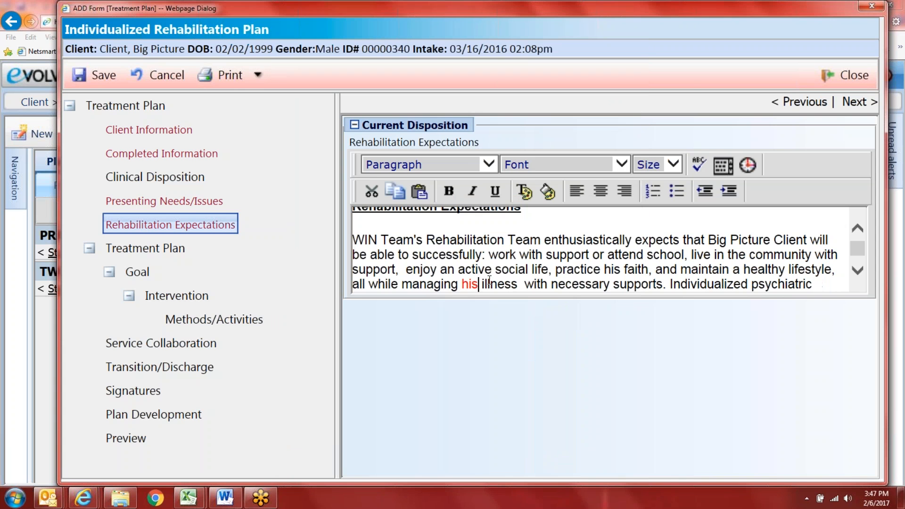
pyautogui.doubleClick(471, 283)
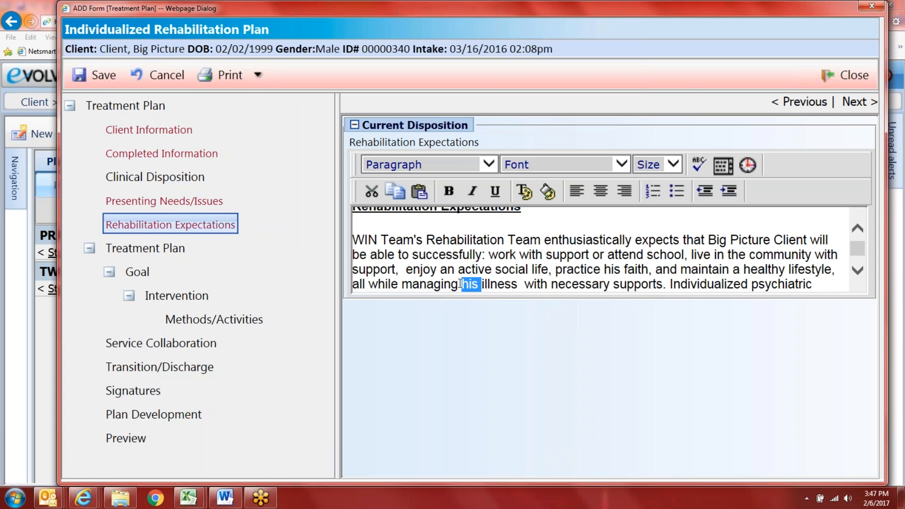
pyautogui.click(524, 191)
pyautogui.click(443, 73)
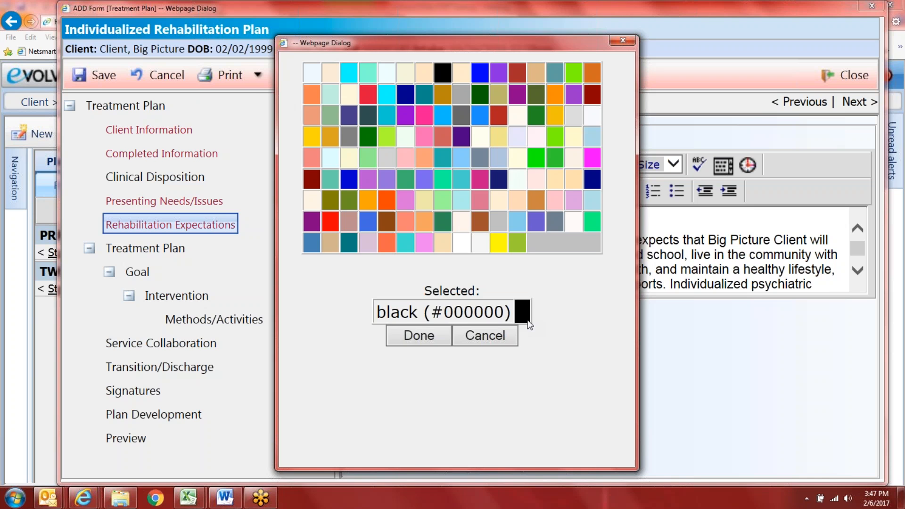
pyautogui.click(435, 335)
# Step: Replace Client's before hope with the client's name in possessive form, in black
pyautogui.scroll(-2, 855, 276)
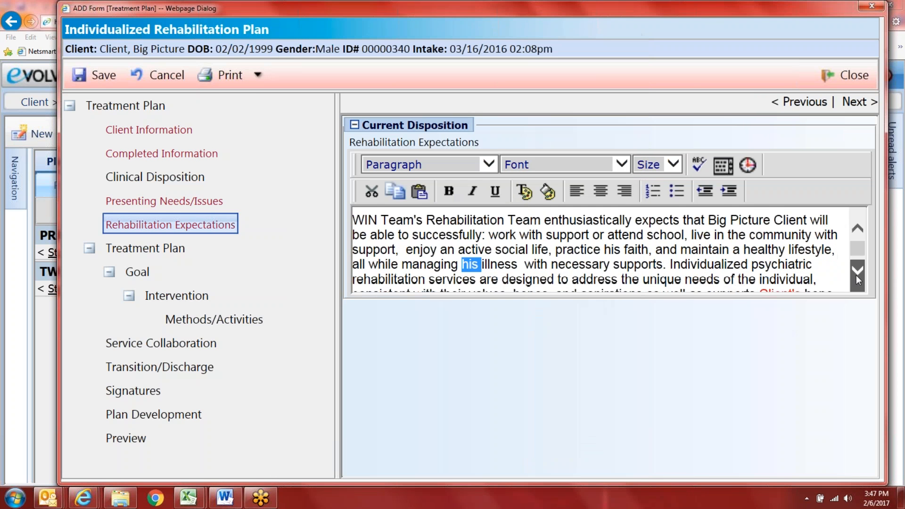
pyautogui.moveTo(808, 260); pyautogui.dragTo(757, 261)
pyautogui.click(525, 191)
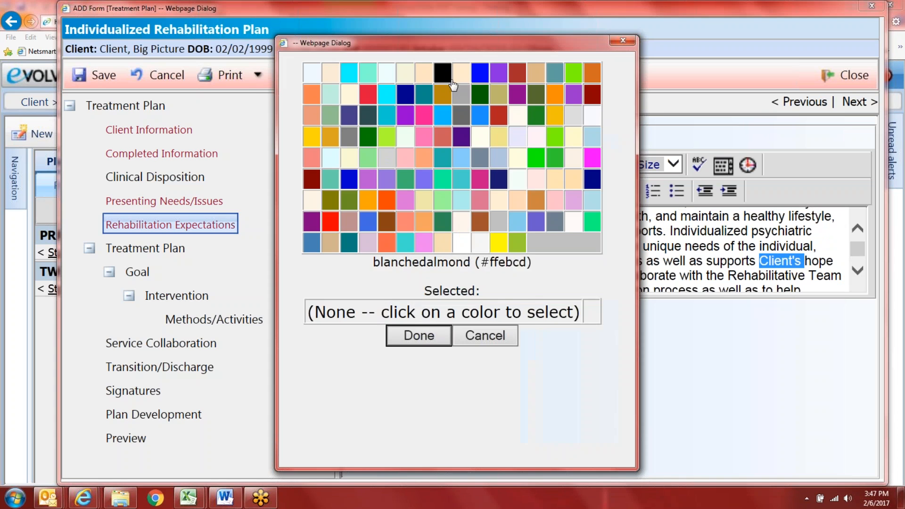
pyautogui.click(449, 75)
pyautogui.click(418, 334)
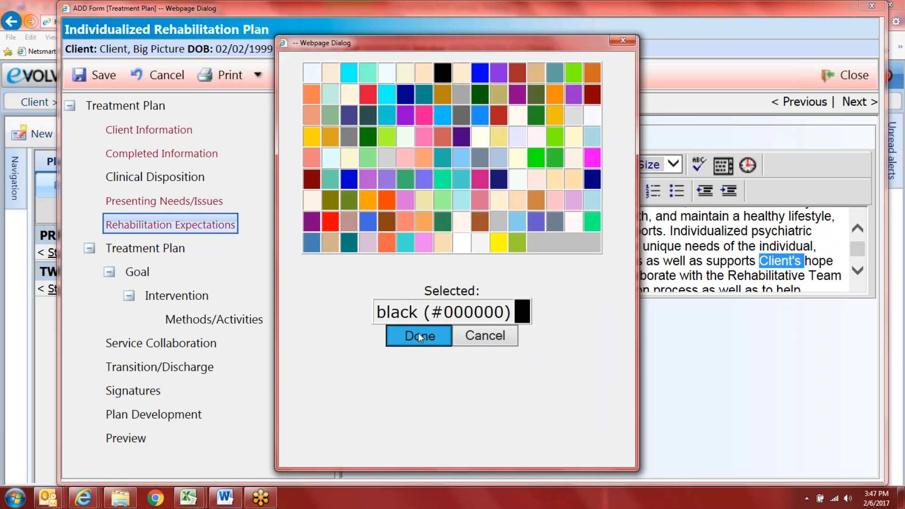
pyautogui.write('Big Picture')
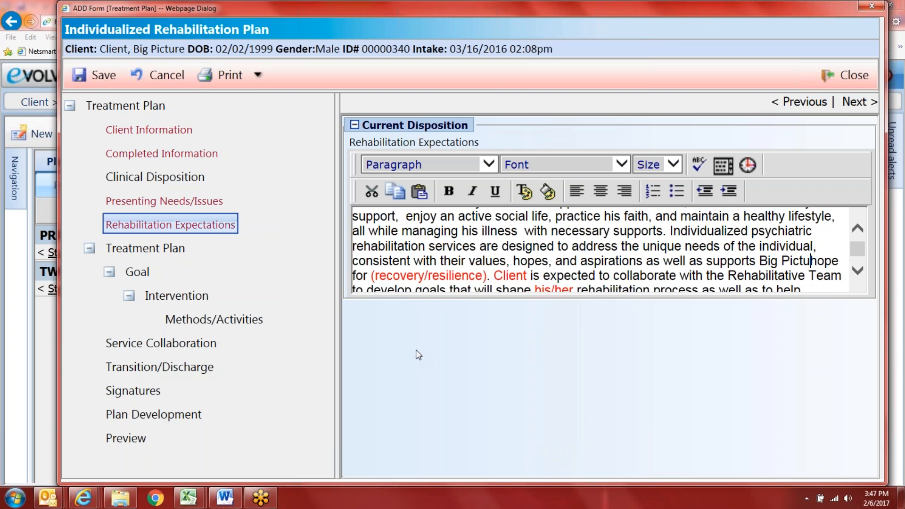
pyautogui.write("'s")
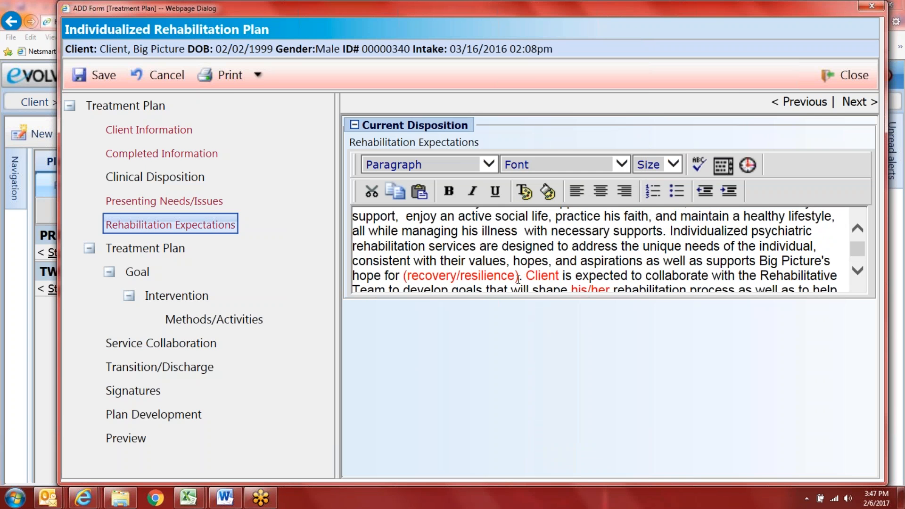
# Step: Insert the client's name, reduce (recovery/resilience) to resilience, and change his/her to his
pyautogui.scroll(-1, 651, 287)
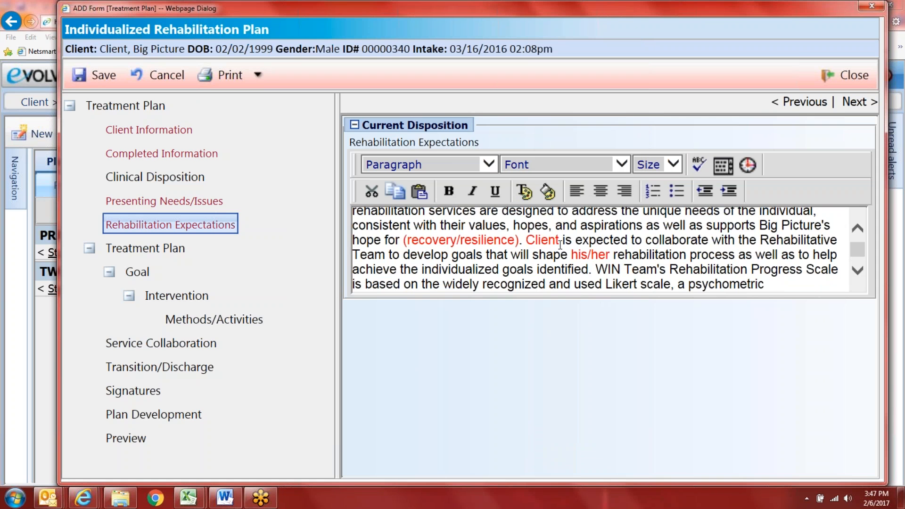
pyautogui.moveTo(559, 239); pyautogui.dragTo(525, 240)
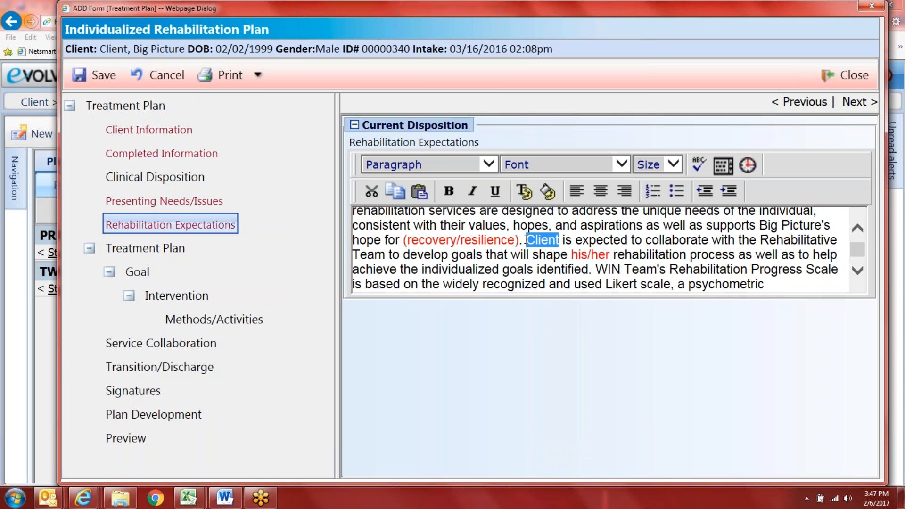
pyautogui.write('Big Picture')
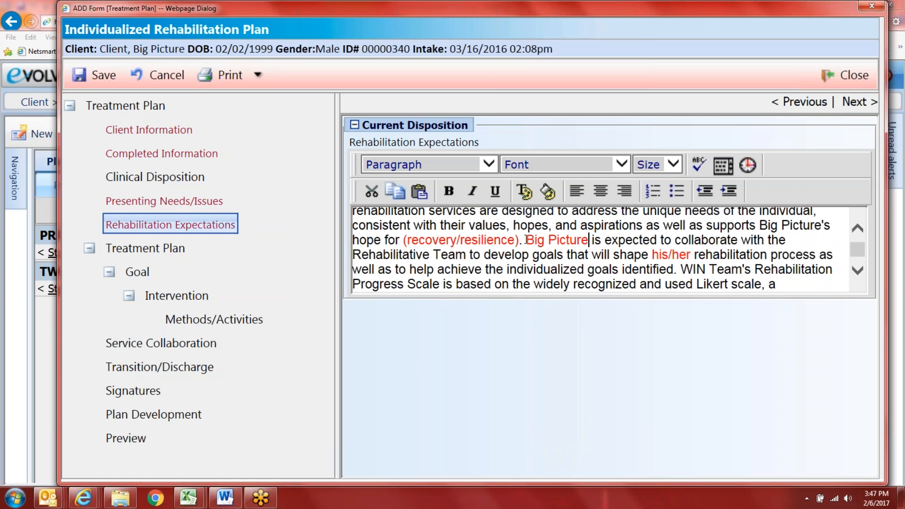
pyautogui.click(460, 241)
pyautogui.press('BackSpace')
pyautogui.press('BackSpace')
pyautogui.press('BackSpace')
pyautogui.press('BackSpace')
pyautogui.press('BackSpace')
pyautogui.press('BackSpace')
pyautogui.press('BackSpace')
pyautogui.press('BackSpace')
pyautogui.press('BackSpace')
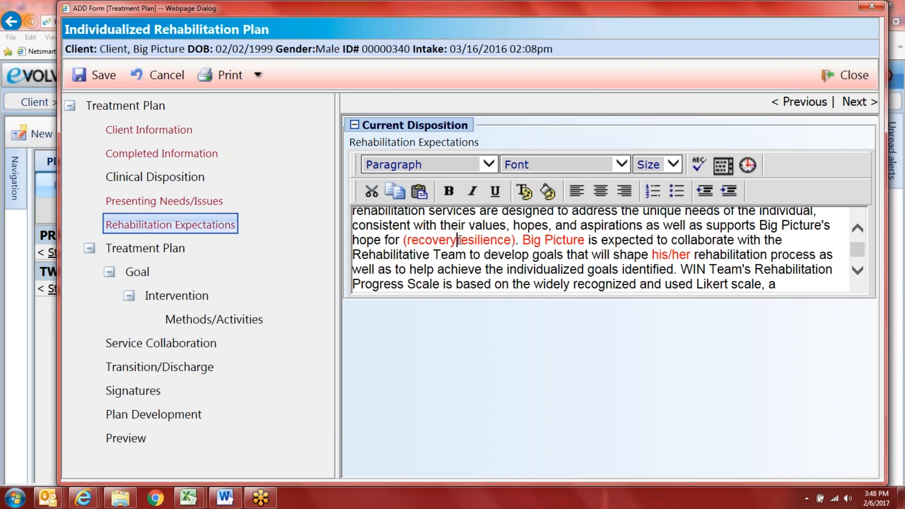
pyautogui.press('BackSpace')
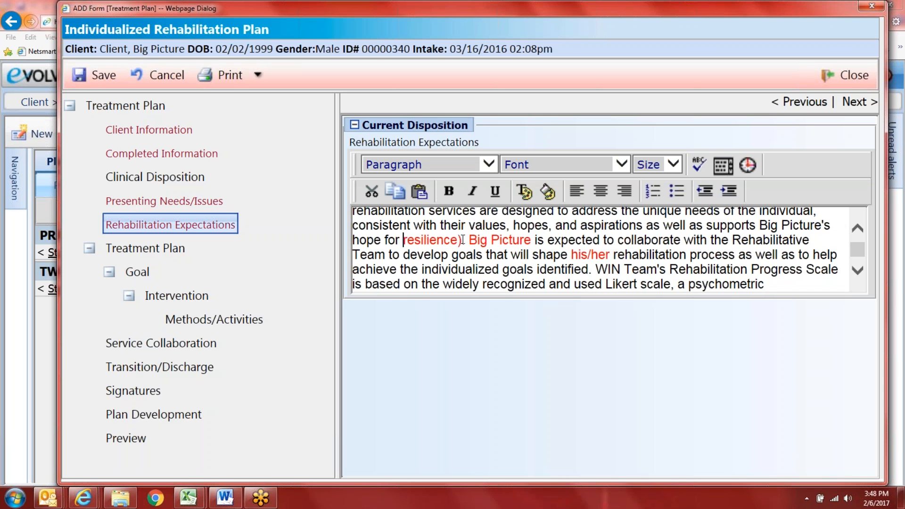
pyautogui.click(461, 241)
pyautogui.press('BackSpace')
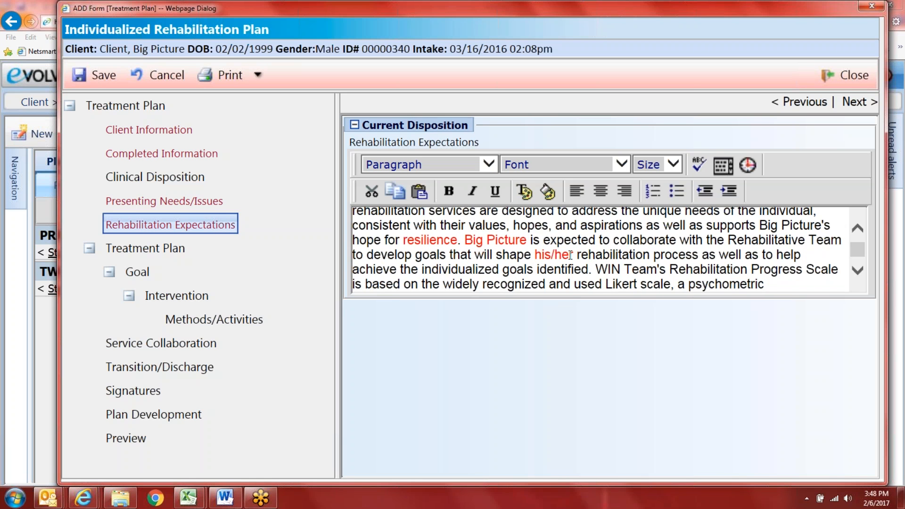
pyautogui.press('BackSpace')
pyautogui.press('BackSpace')
pyautogui.press('BackSpace')
pyautogui.press('BackSpace')
# Step: Enter the quote 'I don't want to get in trouble and upset Grandma anymore.', delete its placeholder, and use He/him
pyautogui.scroll(-1, 580, 262)
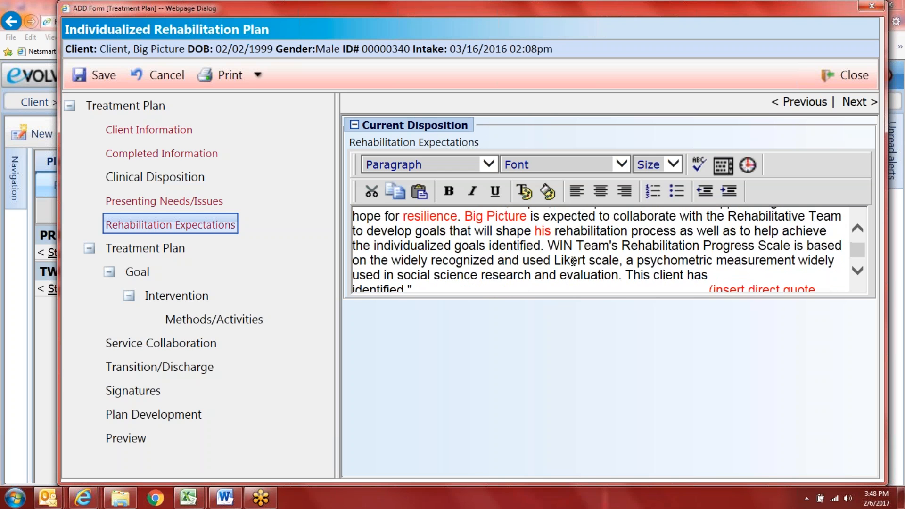
pyautogui.moveTo(710, 267); pyautogui.dragTo(411, 267)
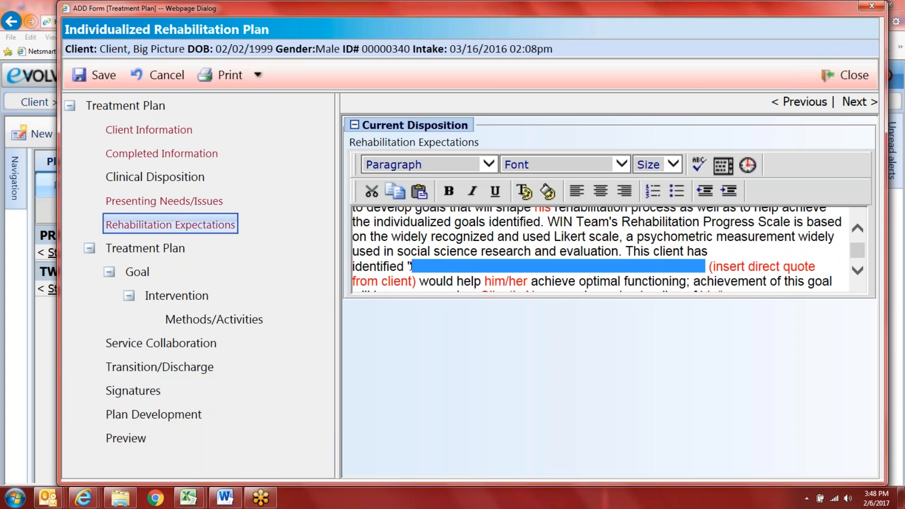
pyautogui.write("I don't want t")
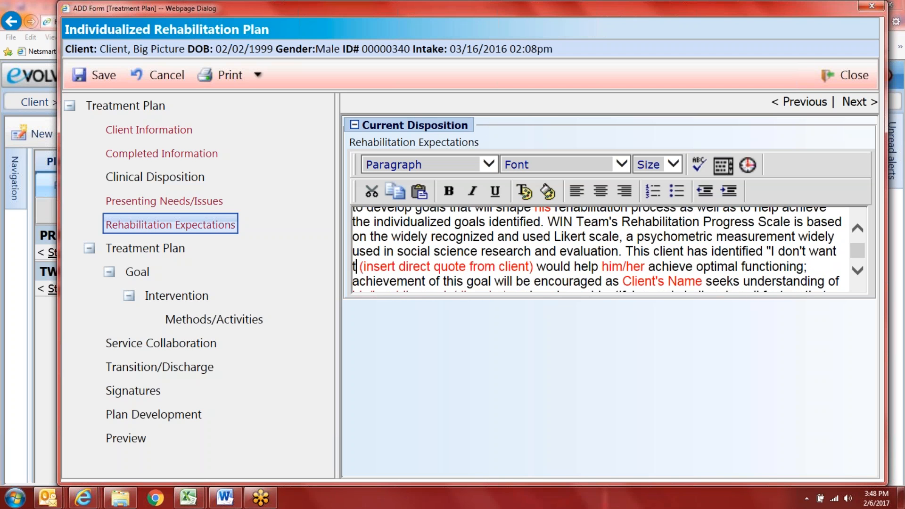
pyautogui.write('o get in trouble an')
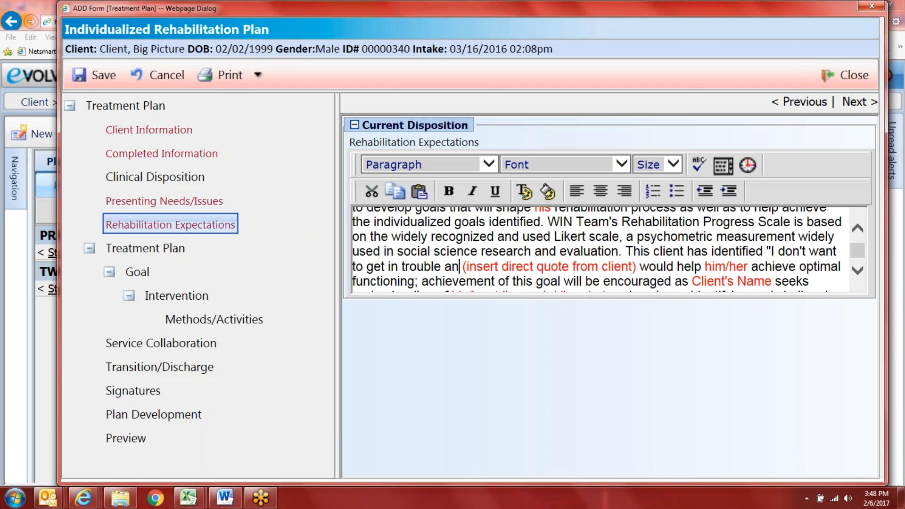
pyautogui.write('d upset Grand')
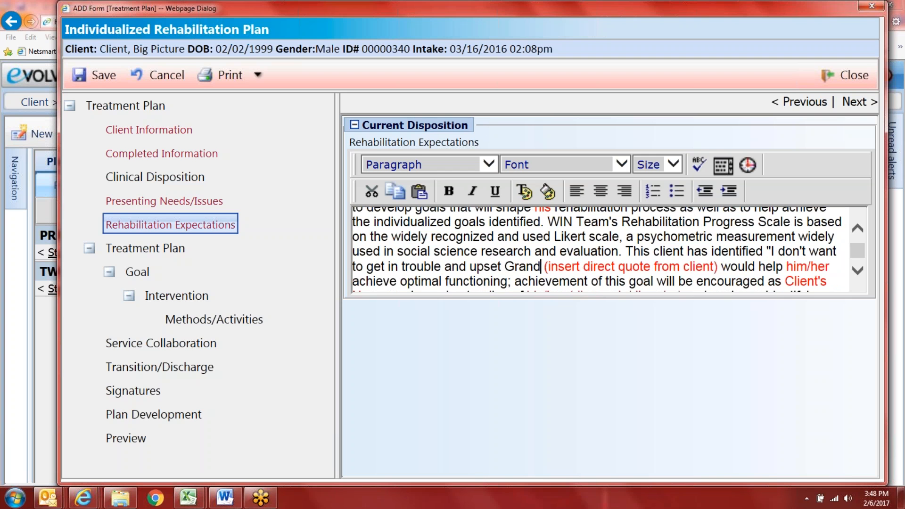
pyautogui.write('ma anymor')
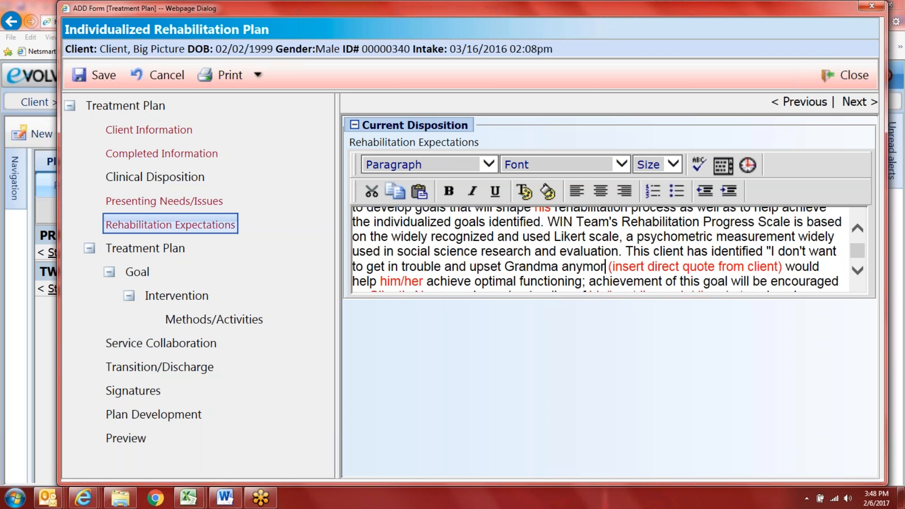
pyautogui.write('e."')
pyautogui.scroll(-1, 476, 258)
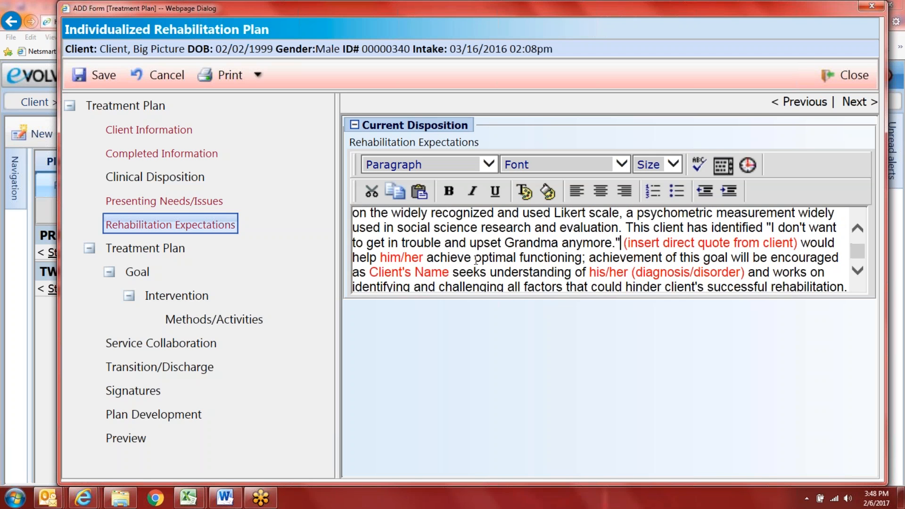
pyautogui.moveTo(799, 242); pyautogui.dragTo(641, 245)
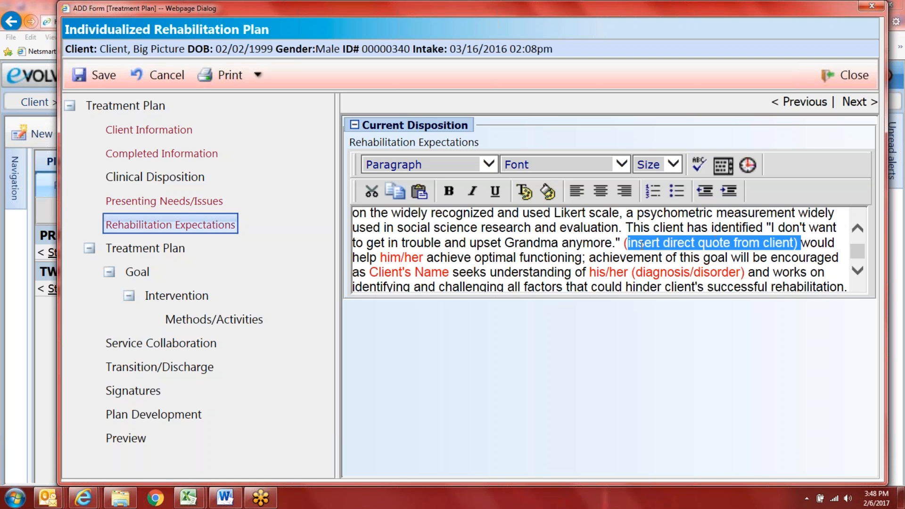
pyautogui.press('BackSpace')
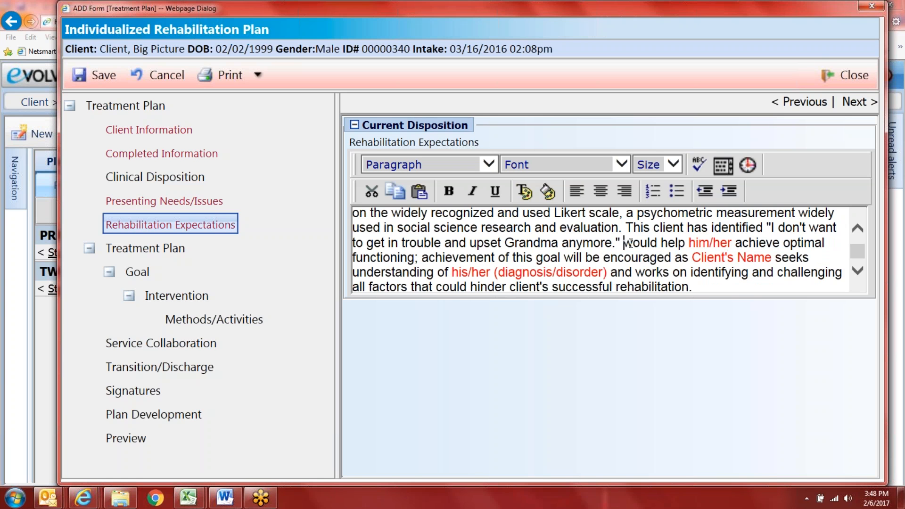
pyautogui.write('He')
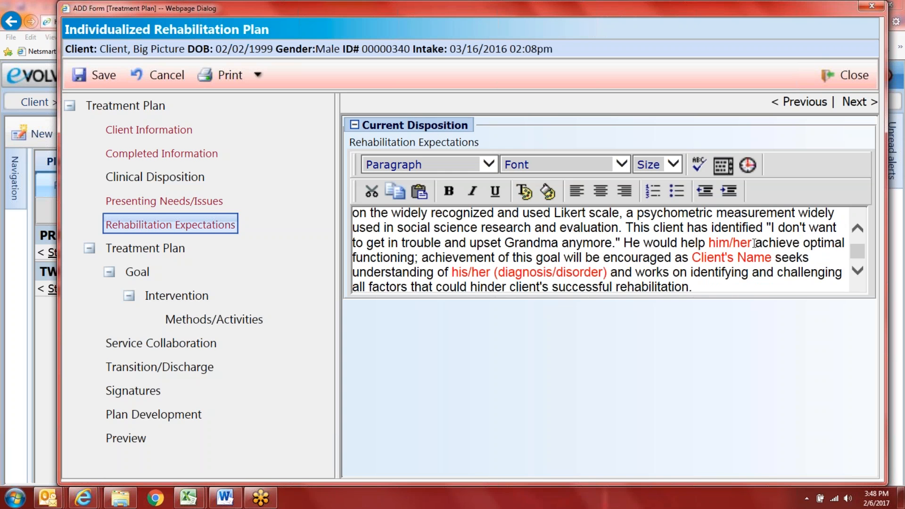
pyautogui.press('BackSpace')
pyautogui.press('BackSpace')
pyautogui.press('BackSpace')
pyautogui.press('BackSpace')
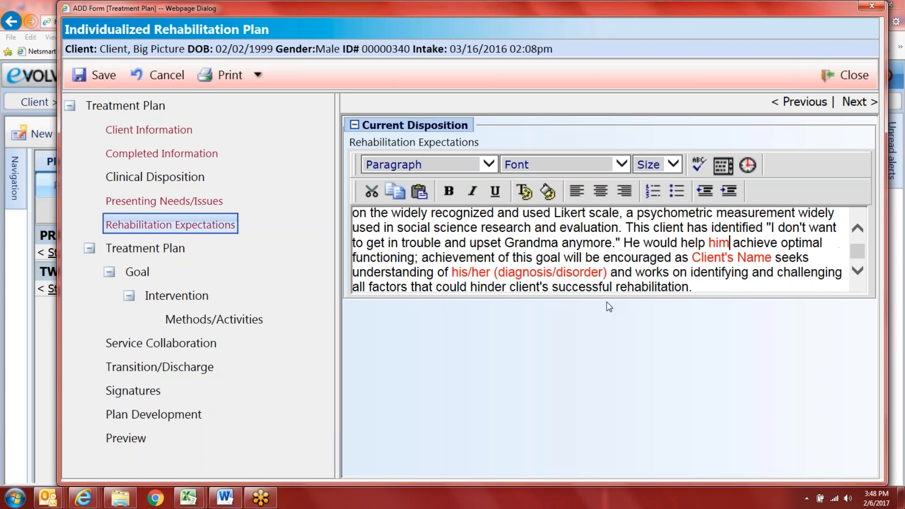
# Step: Reduce the (his/her diagnosis/disorder) placeholder to 'his diagnosis' and start replacing Client's Name with the client's name
pyautogui.click(494, 273)
pyautogui.press('BackSpace')
pyautogui.press('BackSpace')
pyautogui.press('BackSpace')
pyautogui.press('BackSpace')
pyautogui.press('BackSpace')
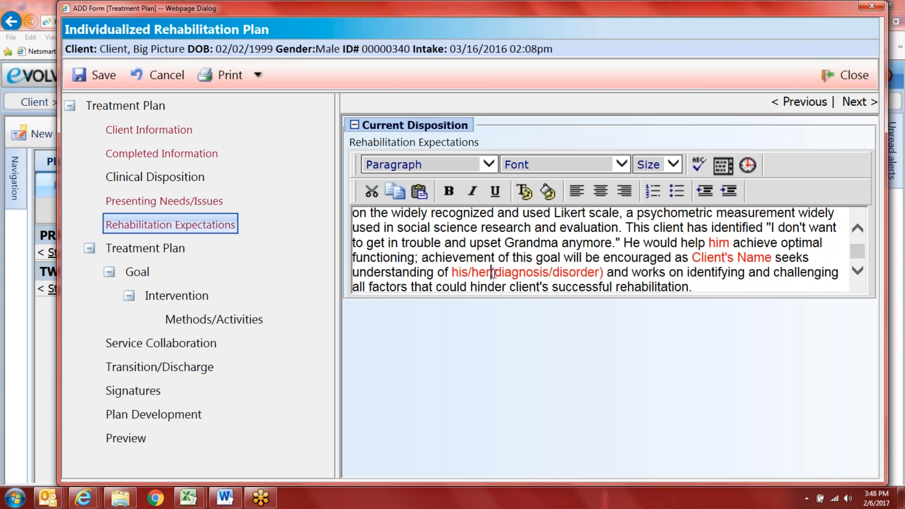
pyautogui.click(586, 272)
pyautogui.press('BackSpace')
pyautogui.press('BackSpace')
pyautogui.press('BackSpace')
pyautogui.press('BackSpace')
pyautogui.press('BackSpace')
pyautogui.press('BackSpace')
pyautogui.press('BackSpace')
pyautogui.press('BackSpace')
pyautogui.press('BackSpace')
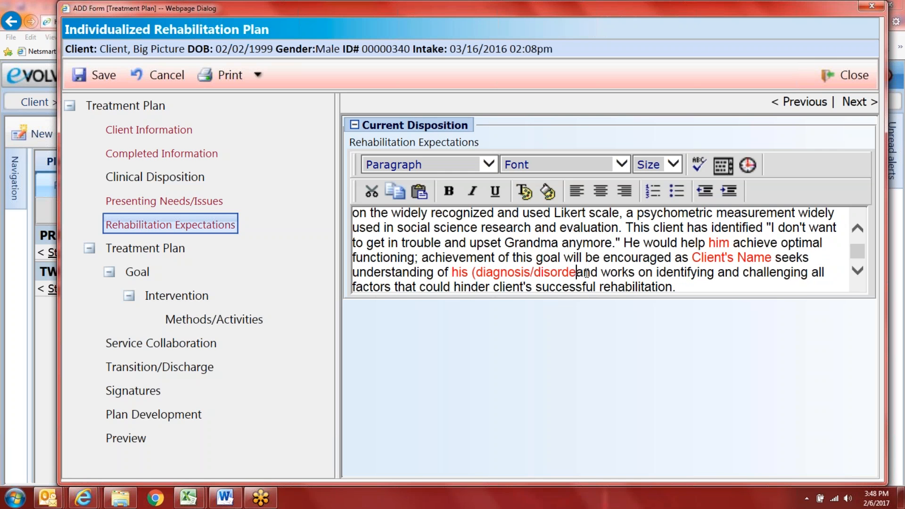
pyautogui.press('BackSpace')
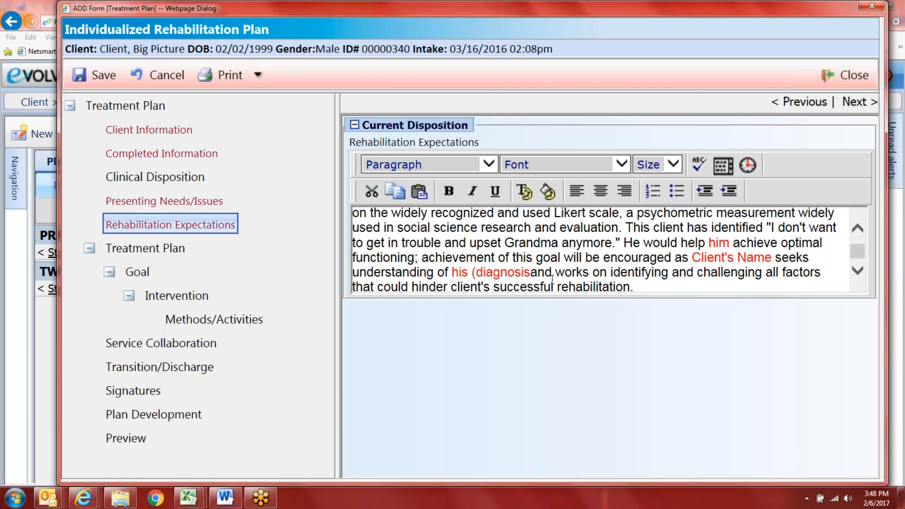
pyautogui.click(476, 272)
pyautogui.press('BackSpace')
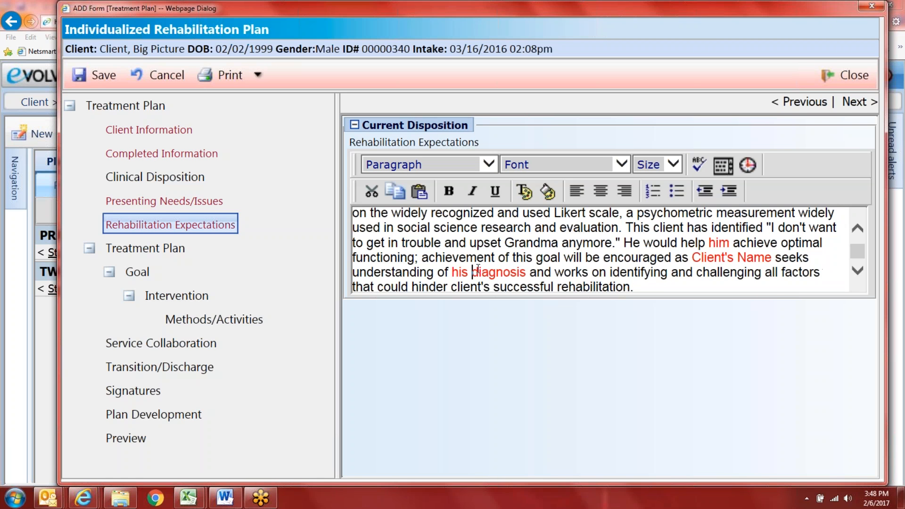
pyautogui.scroll(-1, 697, 282)
pyautogui.moveTo(657, 284); pyautogui.dragTo(592, 271)
pyautogui.moveTo(766, 257); pyautogui.dragTo(703, 256)
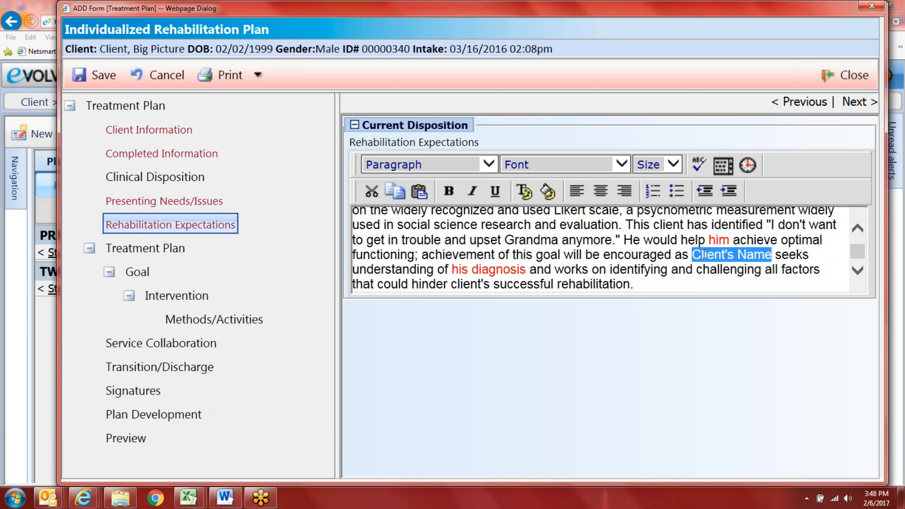
pyautogui.write('Big Pi')
pyautogui.press('BackSpace')
pyautogui.press('BackSpace')
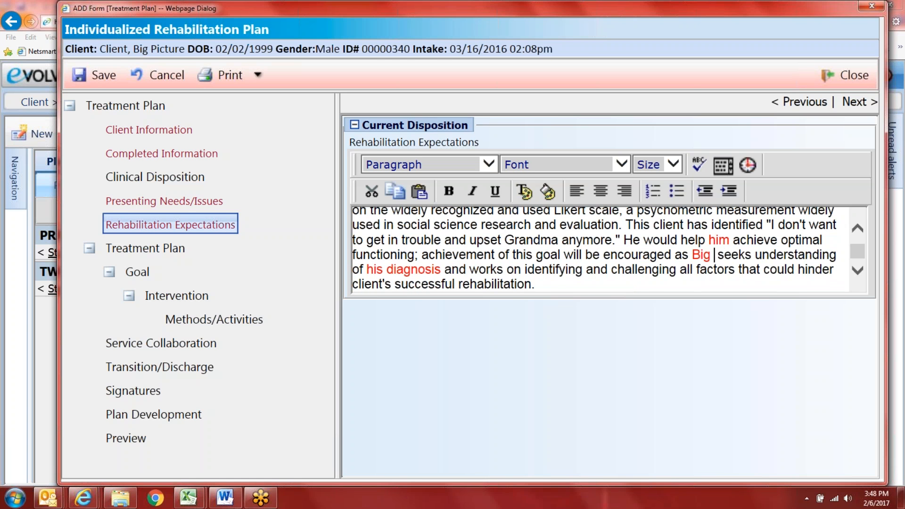
# Step: Finish the client's name, turn all Rehabilitation Expectations text black, and scroll through to confirm
pyautogui.write('Picture')
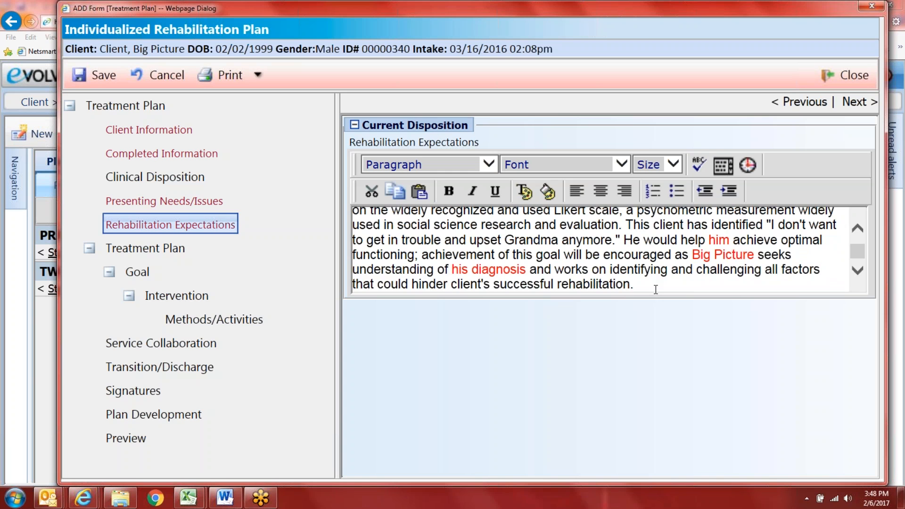
pyautogui.moveTo(649, 286); pyautogui.dragTo(536, 156)
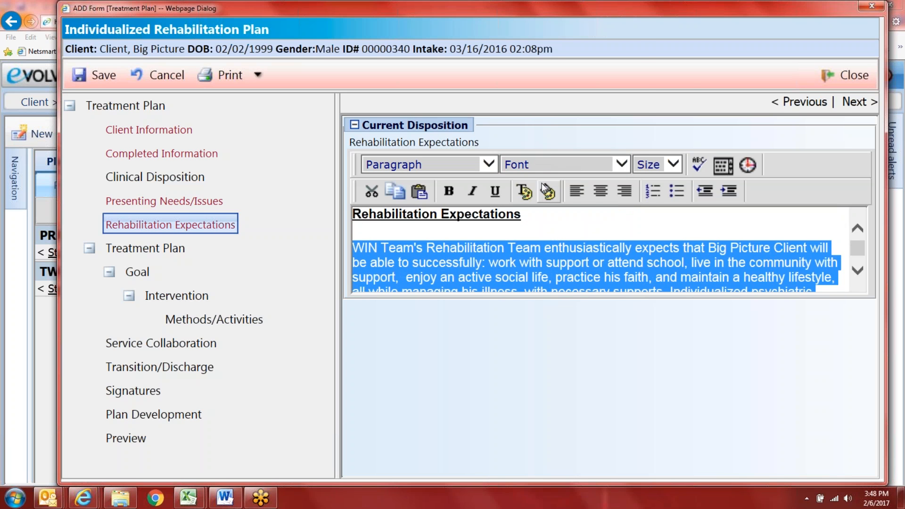
pyautogui.click(524, 191)
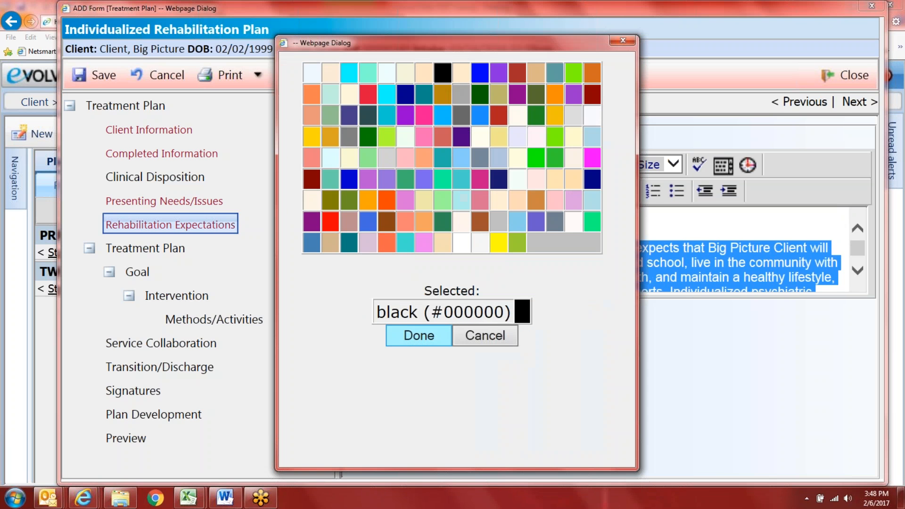
pyautogui.click(417, 337)
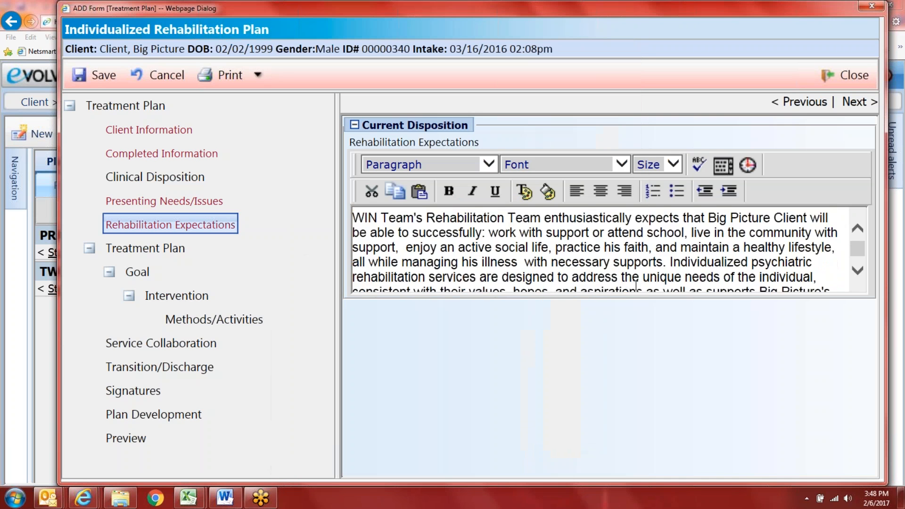
pyautogui.scroll(-2, 636, 285)
pyautogui.scroll(2, 501, 286)
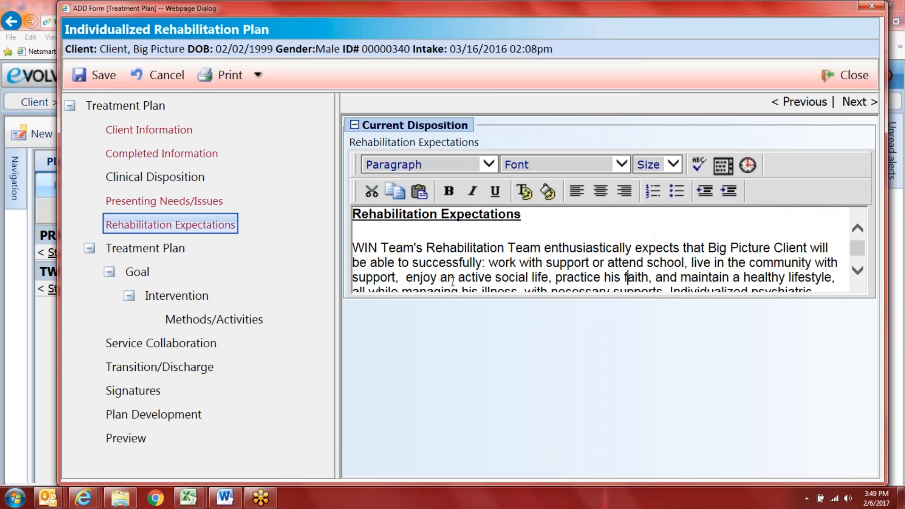
pyautogui.scroll(-1, 652, 262)
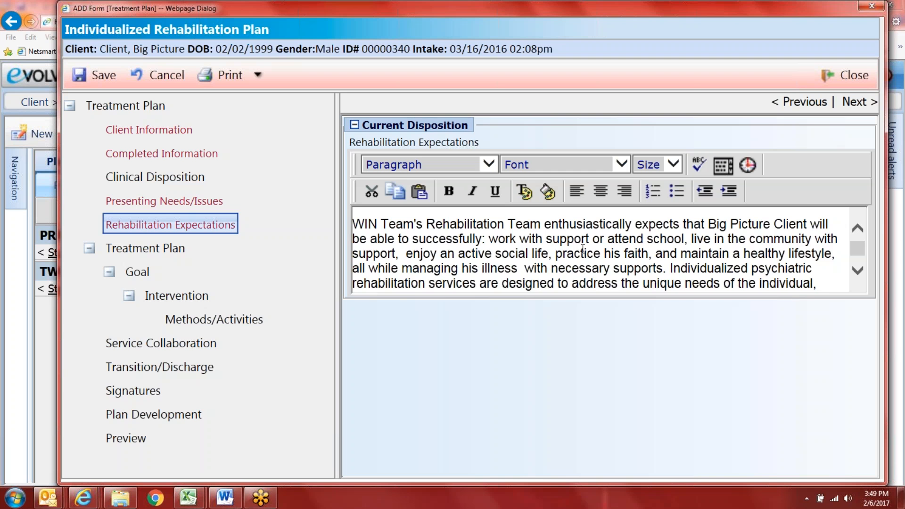
pyautogui.scroll(-4, 580, 257)
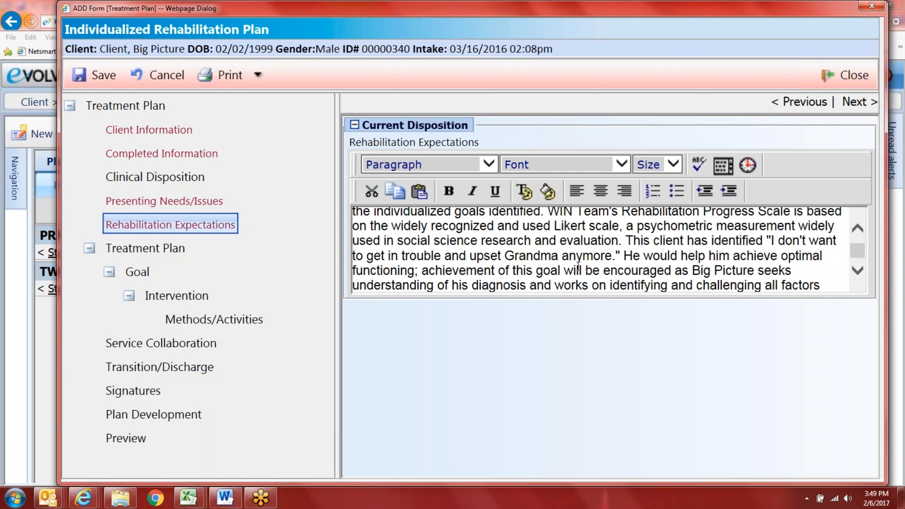
pyautogui.scroll(-1, 518, 259)
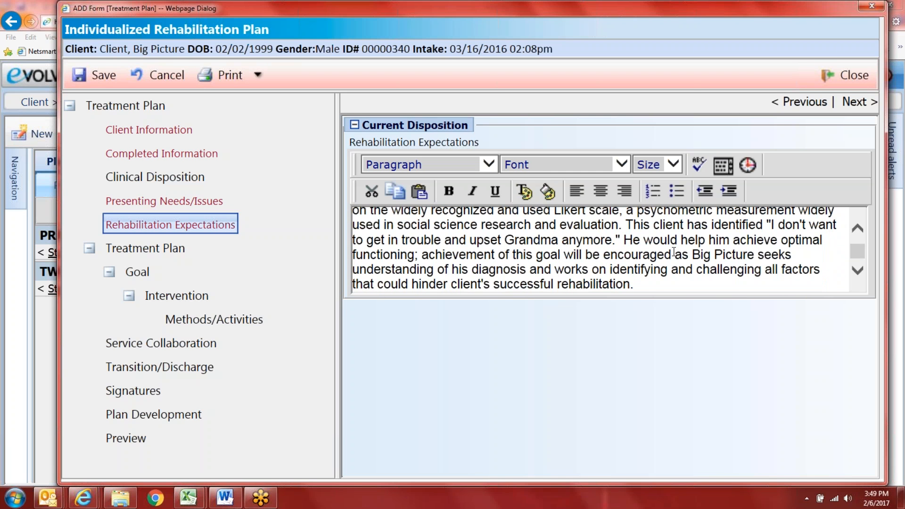
pyautogui.scroll(4, 674, 252)
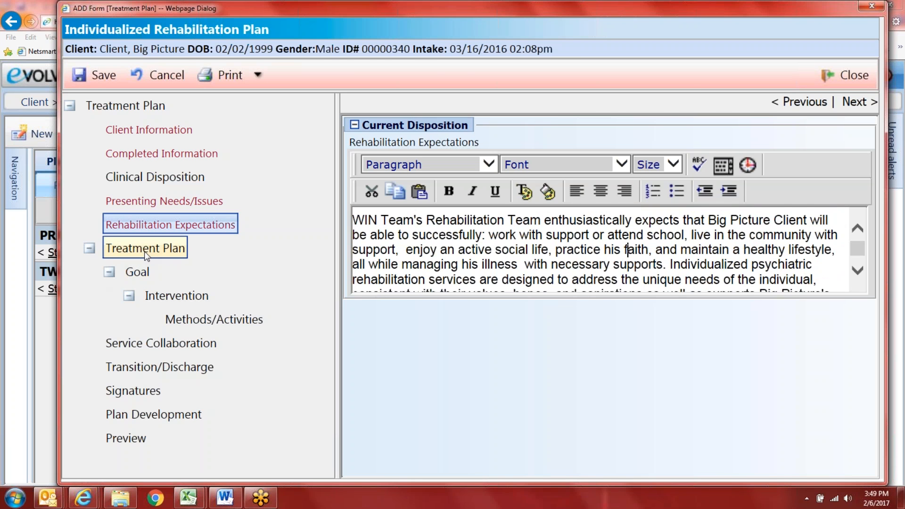
# Step: Open the plan's Goal section and try saving, which raises the required Duration (hh:mm) alert
pyautogui.click(137, 272)
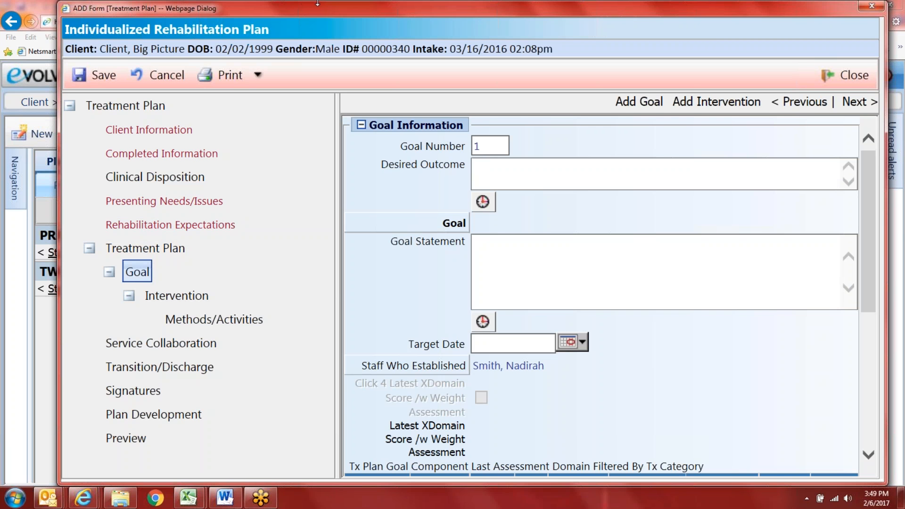
pyautogui.click(478, 168)
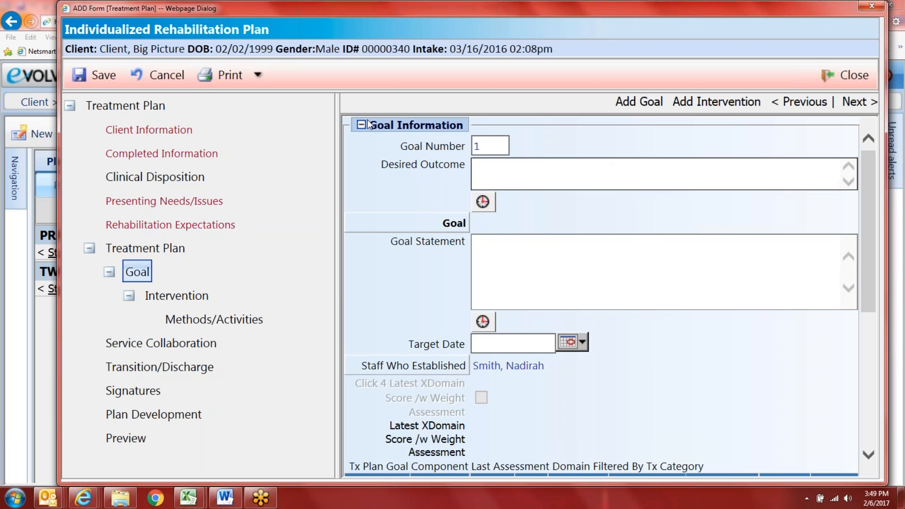
pyautogui.scroll(-5, 450, 179)
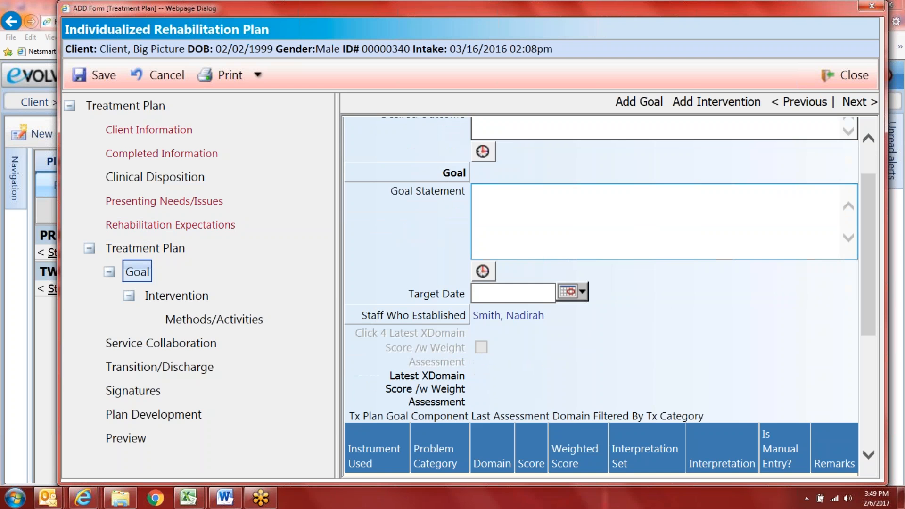
pyautogui.scroll(5, 458, 208)
pyautogui.scroll(-12, 460, 206)
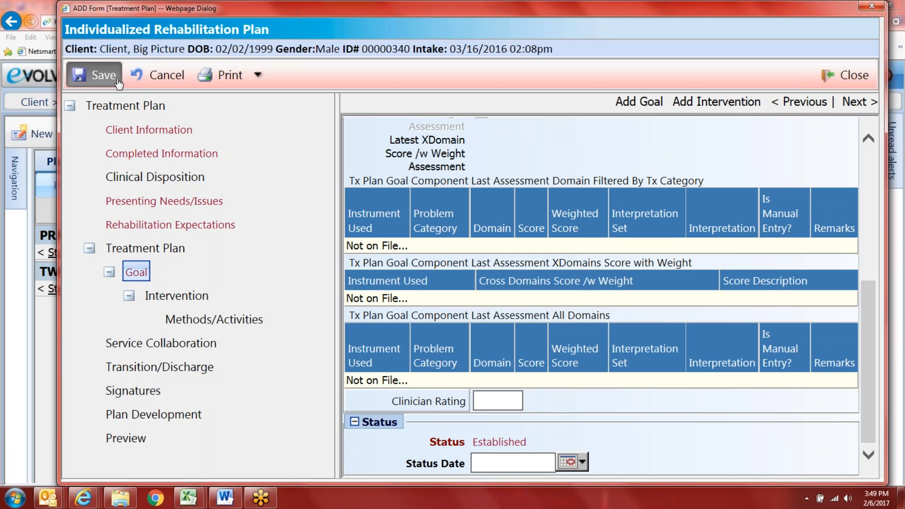
pyautogui.click(95, 75)
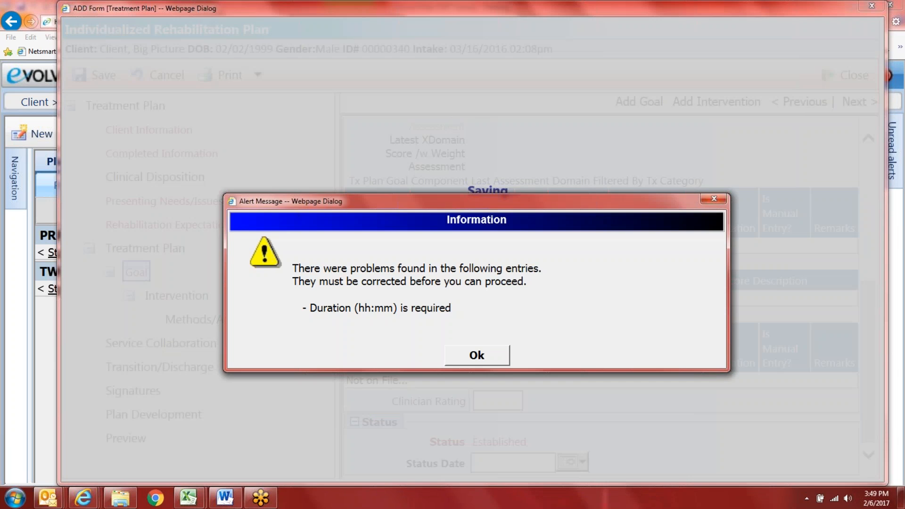
# Step: Dismiss the alert, enter 45m as the Completed Information duration, and save the plan
pyautogui.click(474, 354)
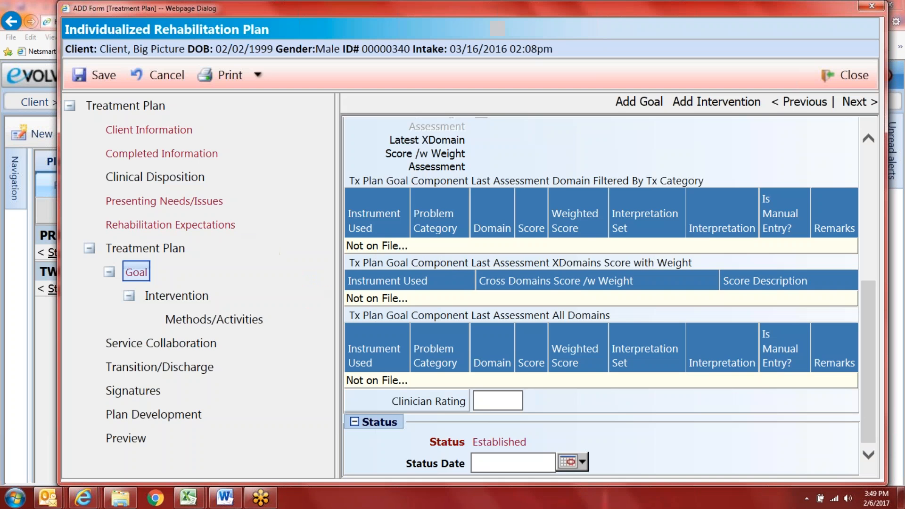
pyautogui.scroll(5, 484, 319)
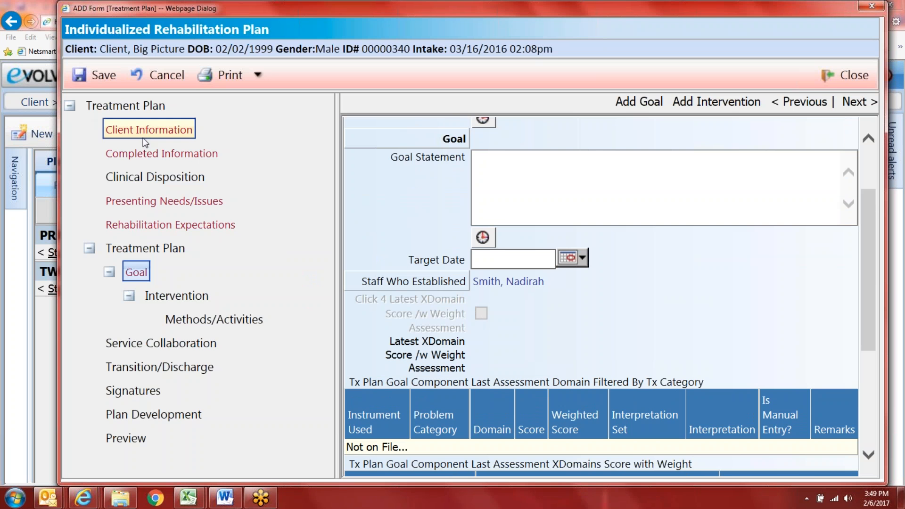
pyautogui.click(145, 154)
pyautogui.click(500, 190)
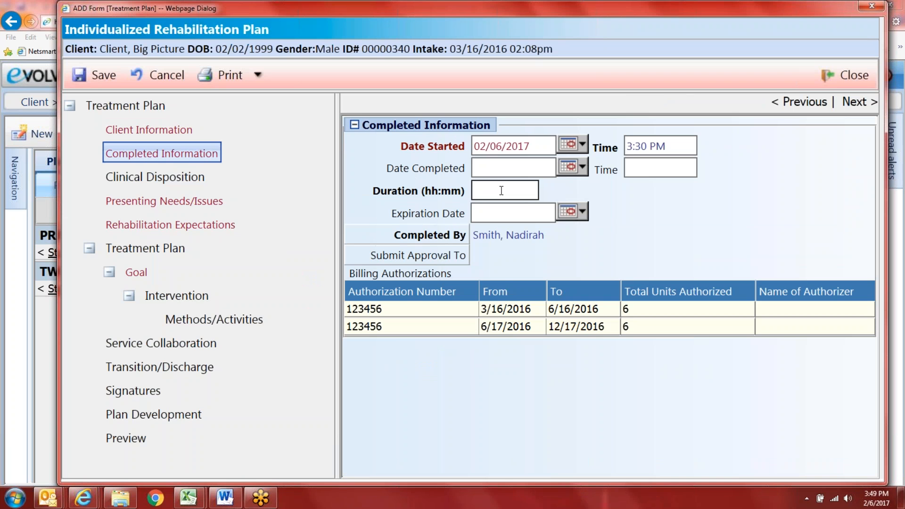
pyautogui.write('45m')
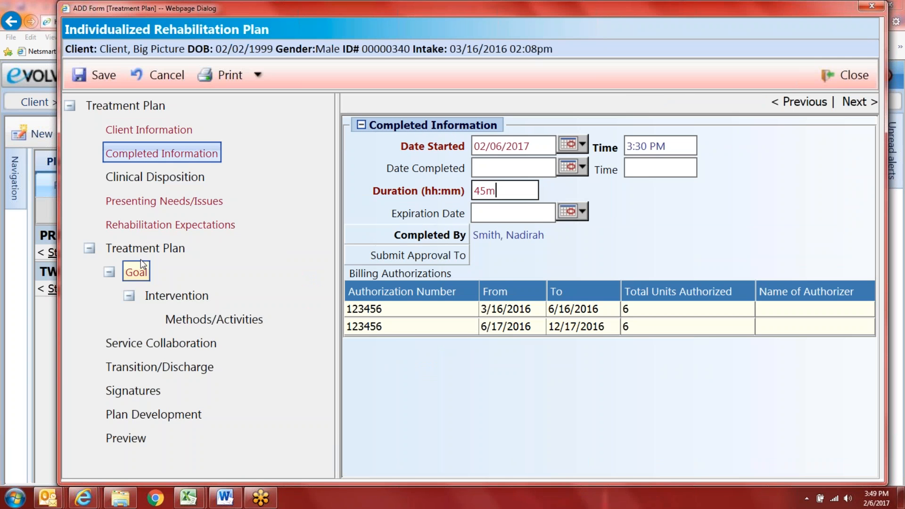
pyautogui.click(94, 74)
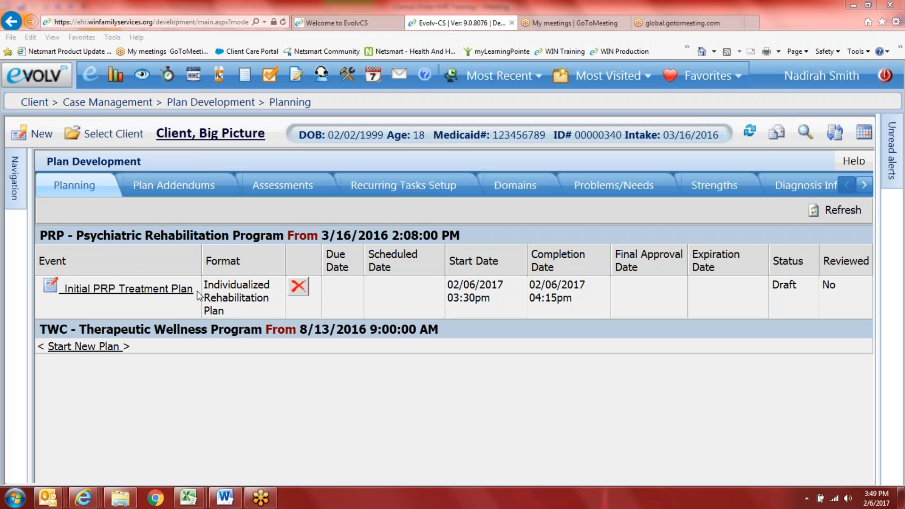
# Step: Reopen the Initial PRP Treatment Plan at its Goal section and open the goal library lookup
pyautogui.click(50, 288)
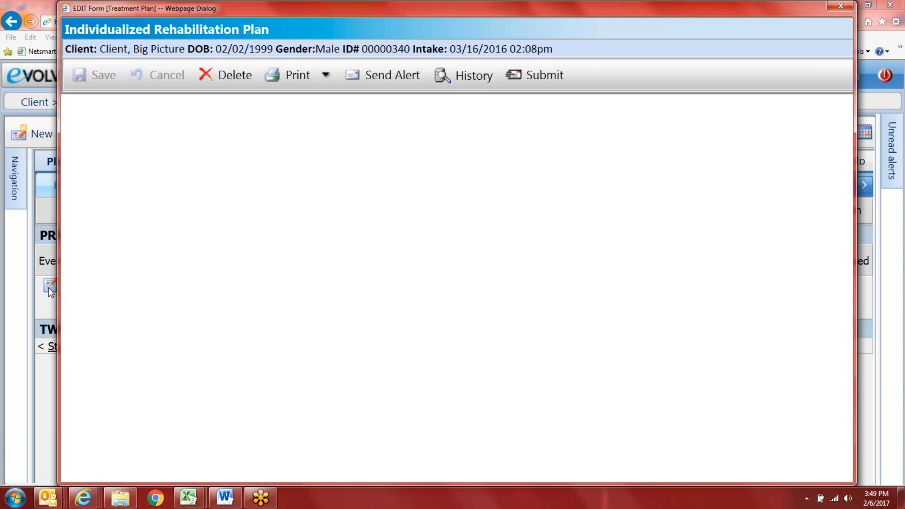
pyautogui.click(138, 273)
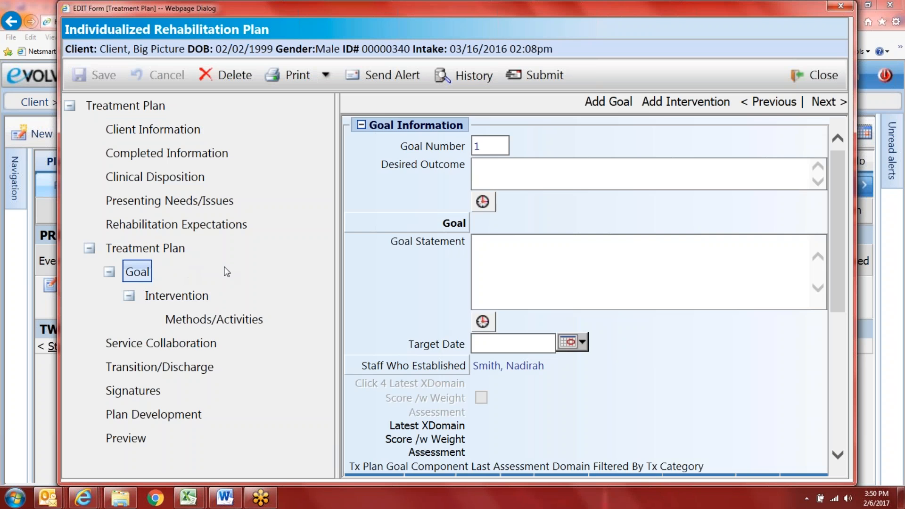
pyautogui.scroll(-5, 405, 315)
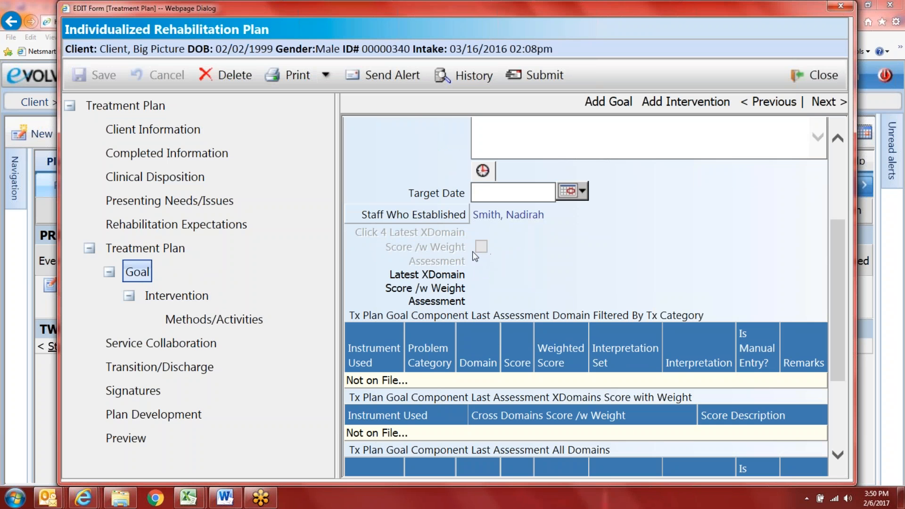
pyautogui.scroll(-1, 488, 370)
pyautogui.scroll(-4, 495, 354)
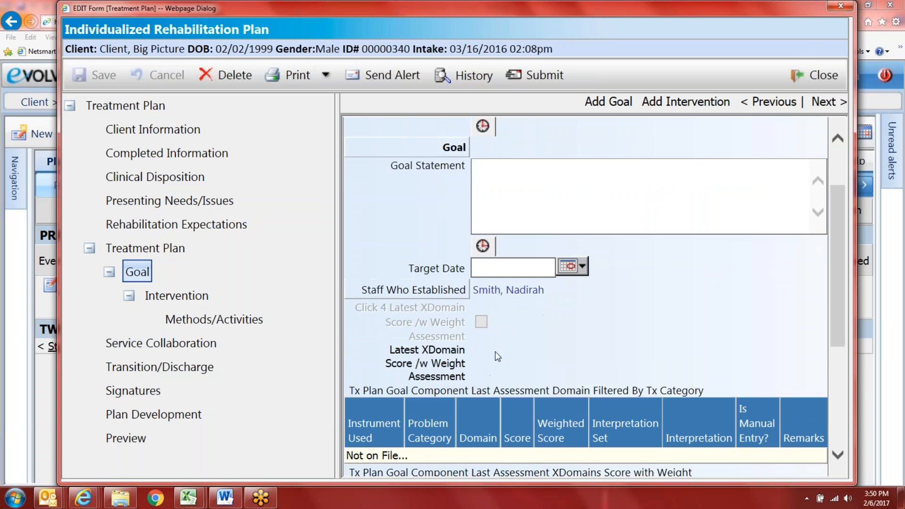
pyautogui.scroll(5, 495, 353)
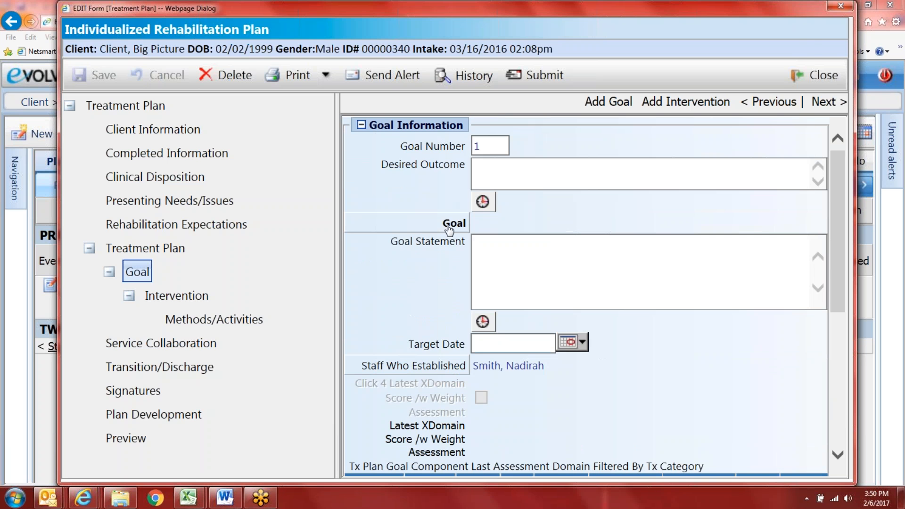
pyautogui.click(449, 228)
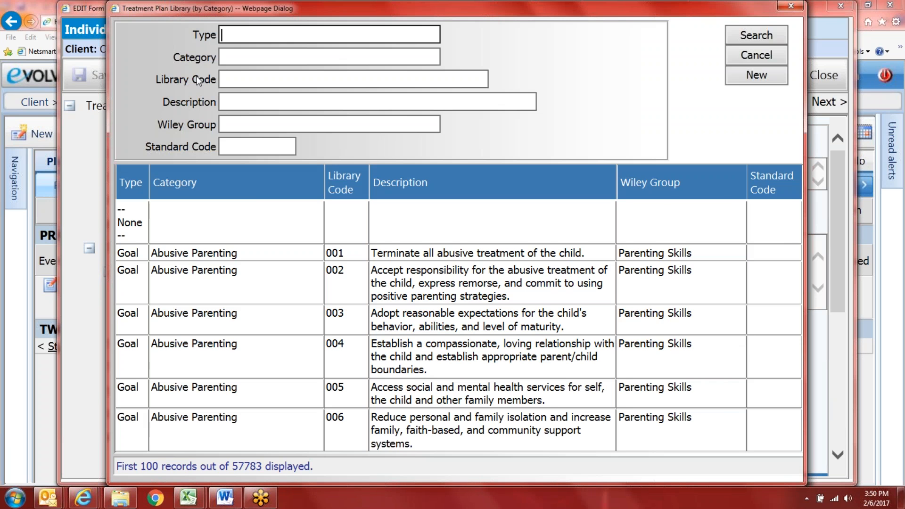
# Step: Search the library for category 'ii' and choose the DLA5a time-management goal
pyautogui.click(230, 56)
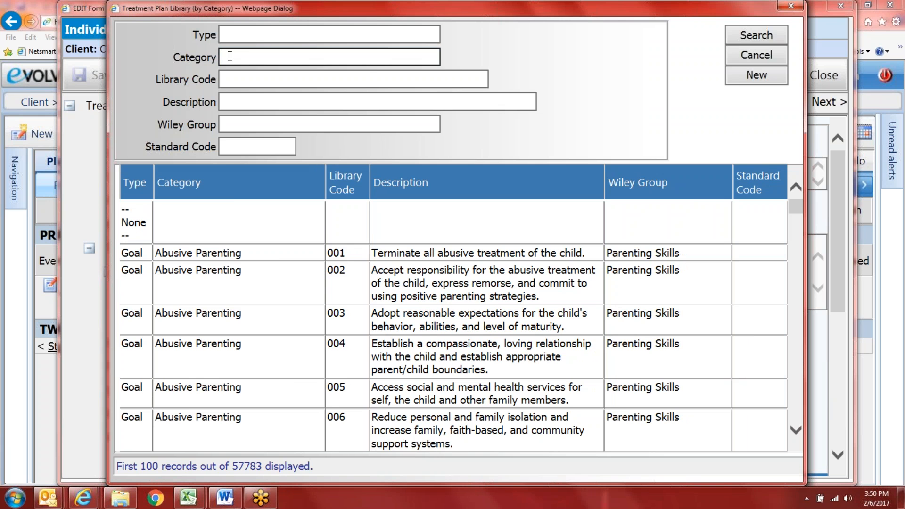
pyautogui.write('ii')
pyautogui.press('Return')
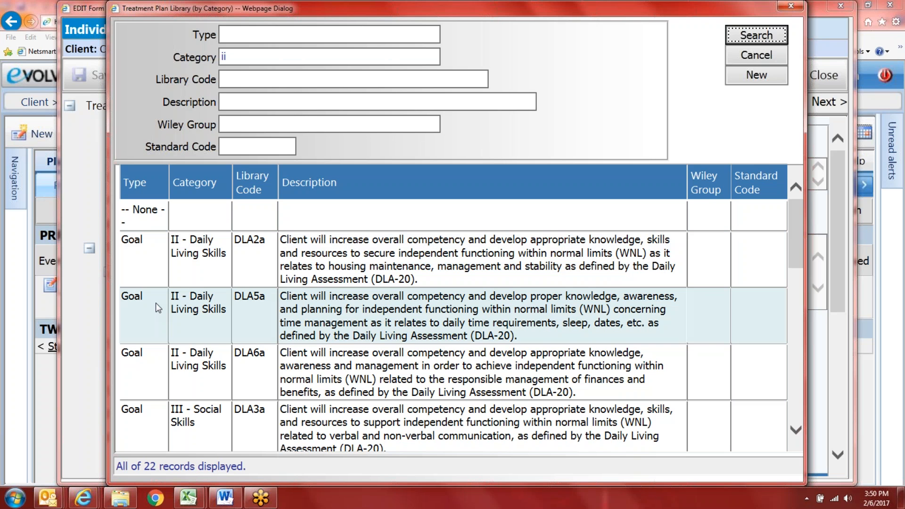
pyautogui.click(184, 304)
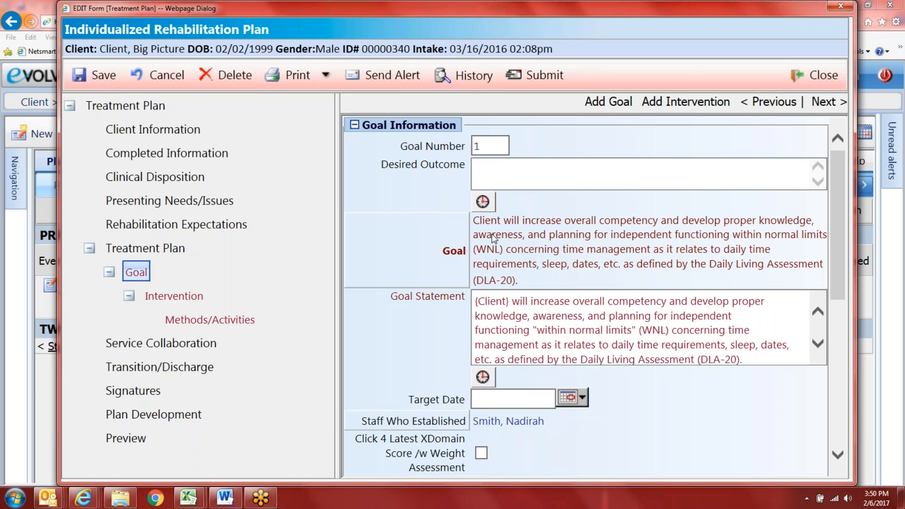
# Step: Replace the {Client} placeholder in the goal statement with the client's name
pyautogui.moveTo(509, 301); pyautogui.dragTo(475, 302)
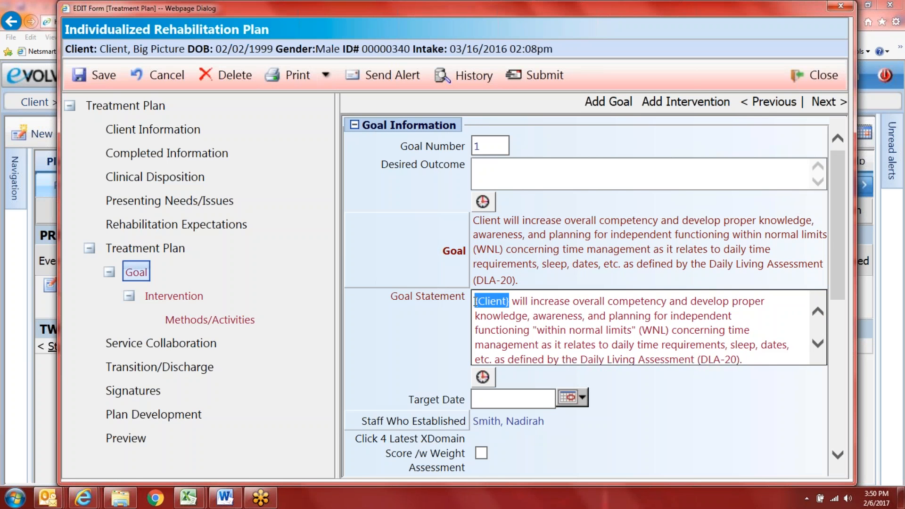
pyautogui.write('Big Pictur')
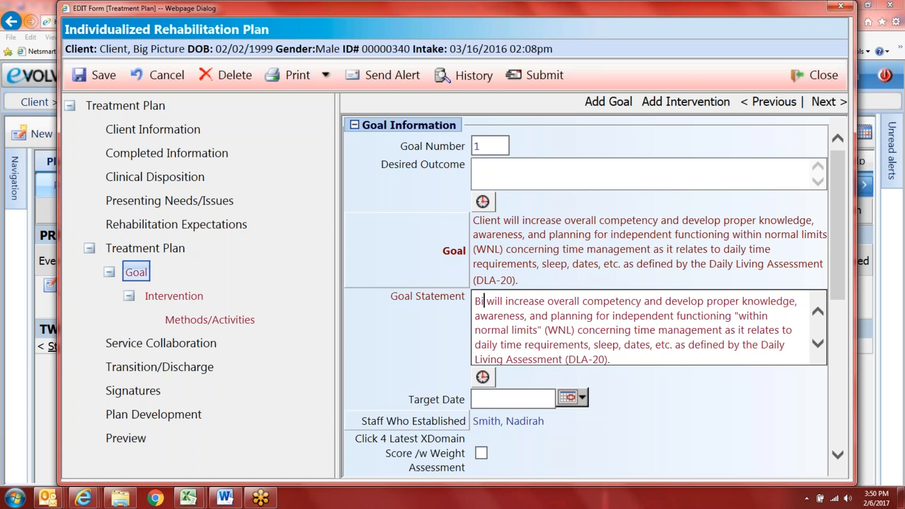
pyautogui.write('e')
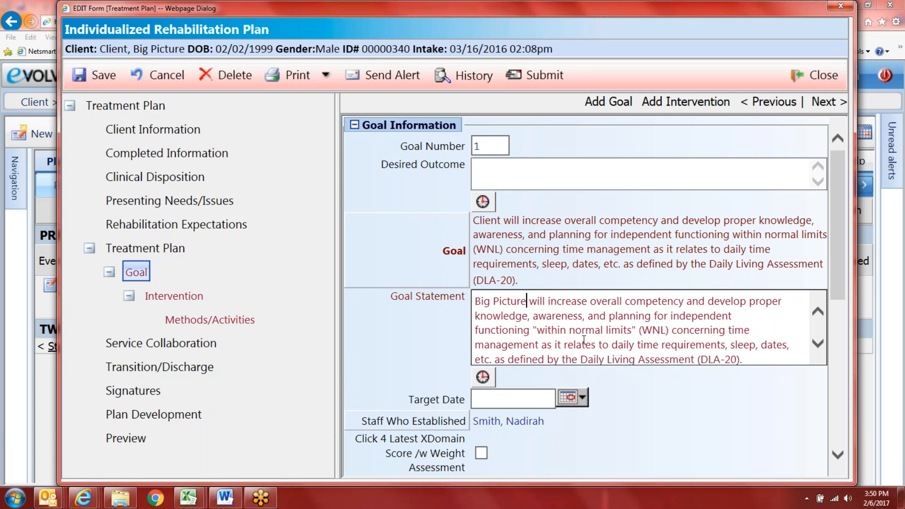
pyautogui.scroll(-1, 584, 339)
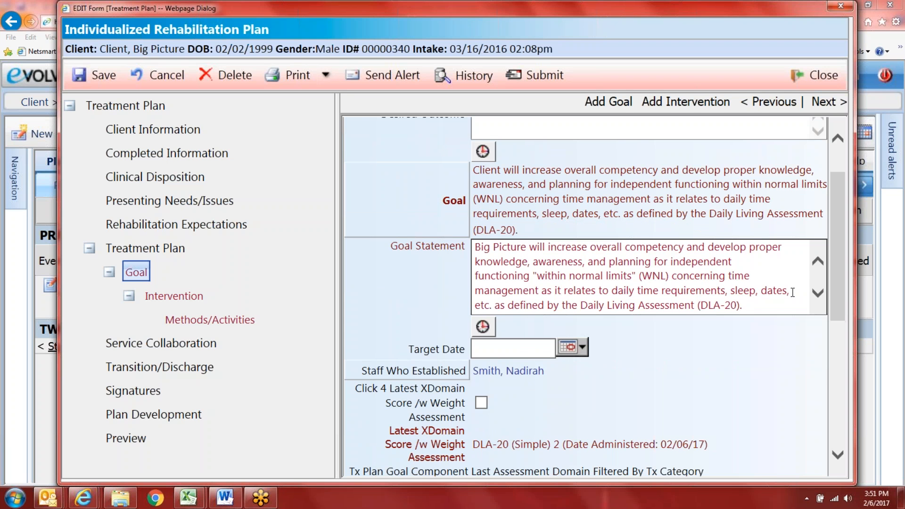
# Step: Replace 'dates, etc.' with 'getting to school on time' and tick Click 4 Latest XDomain Score
pyautogui.moveTo(792, 292); pyautogui.dragTo(761, 291)
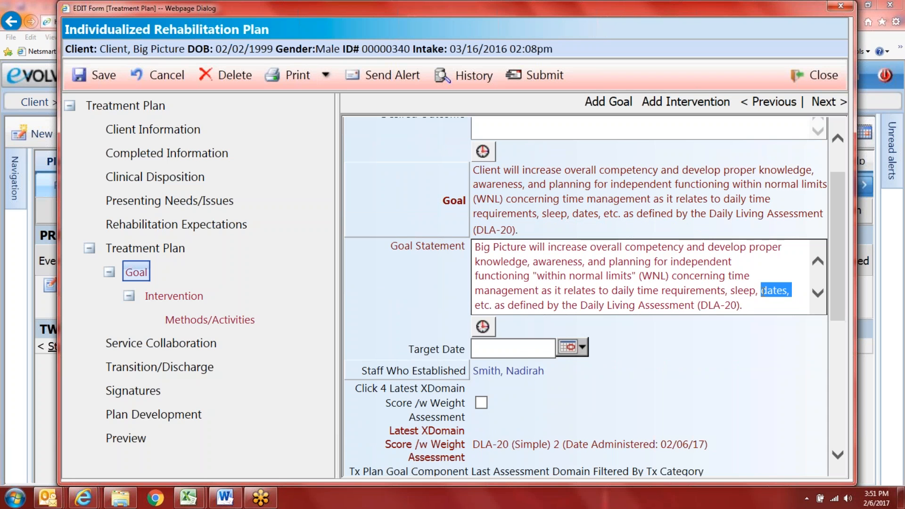
pyautogui.write('getting ')
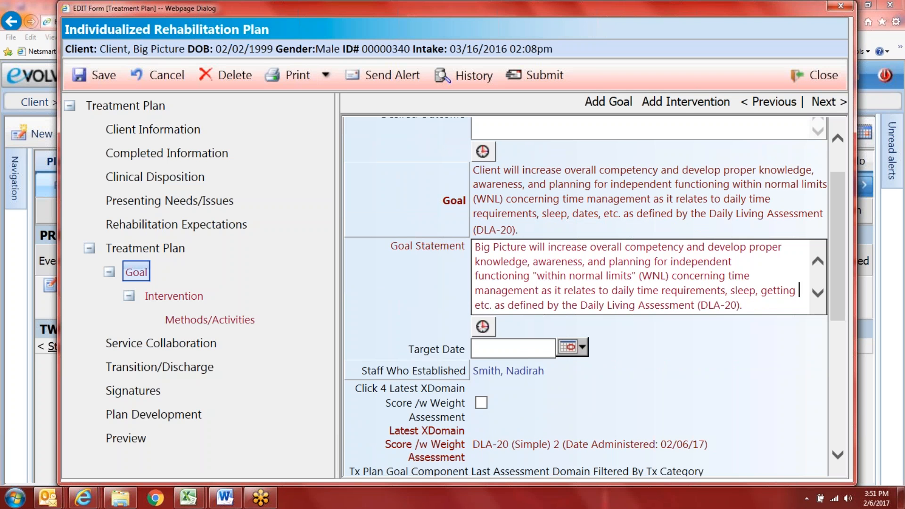
pyautogui.write('to school ')
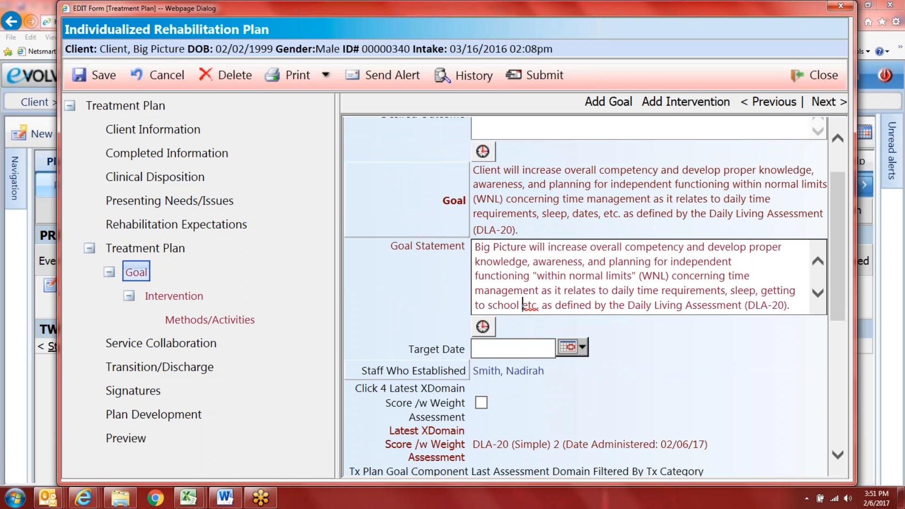
pyautogui.write('on time')
pyautogui.press('Delete')
pyautogui.press('Delete')
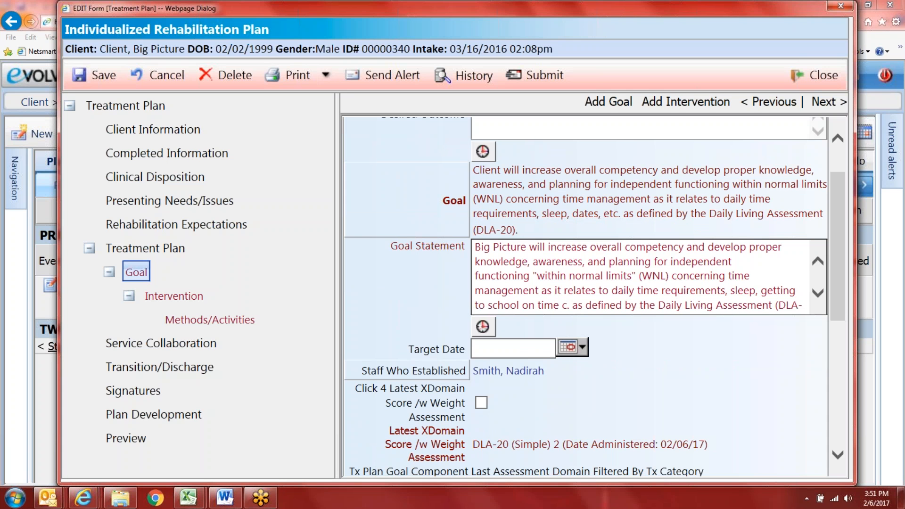
pyautogui.press('Delete')
pyautogui.press('Delete')
pyautogui.press('Delete')
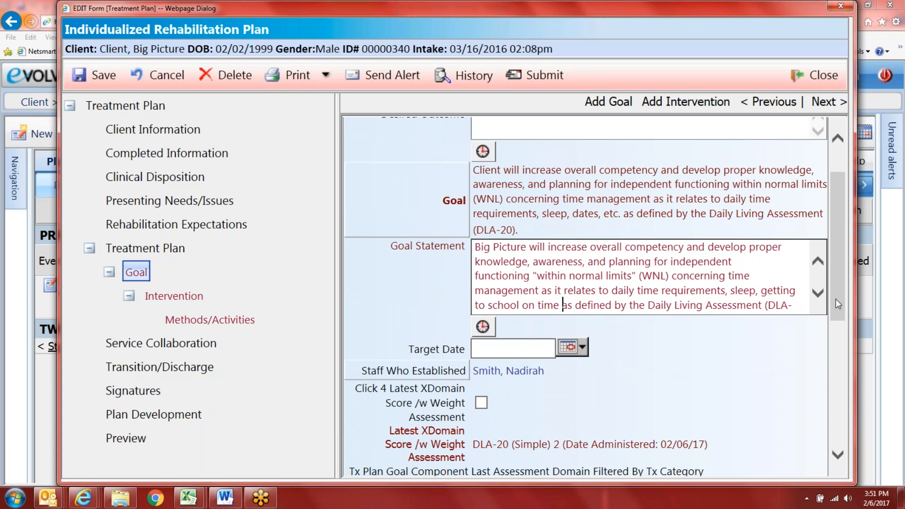
pyautogui.click(818, 293)
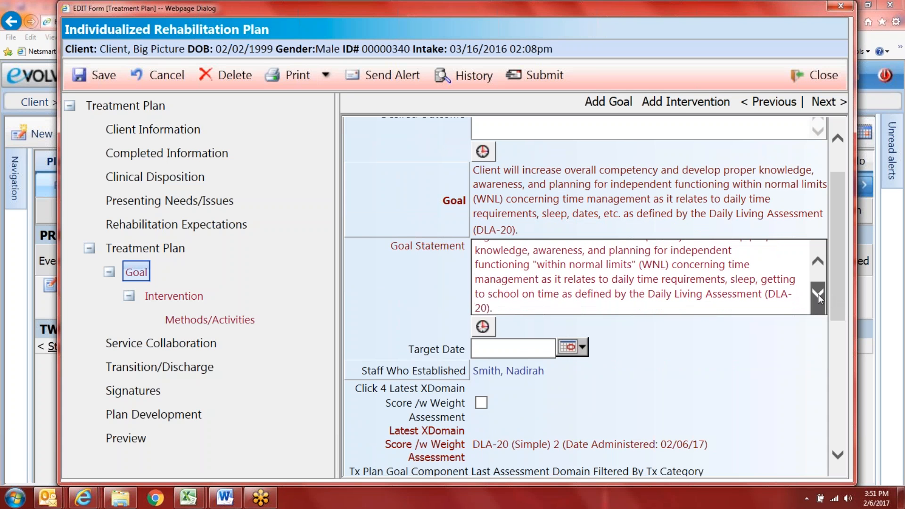
pyautogui.click(817, 262)
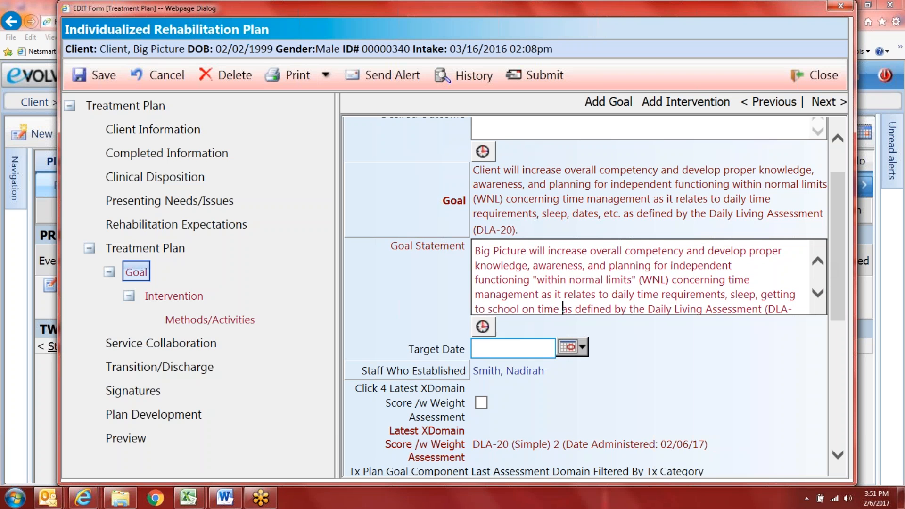
pyautogui.click(481, 402)
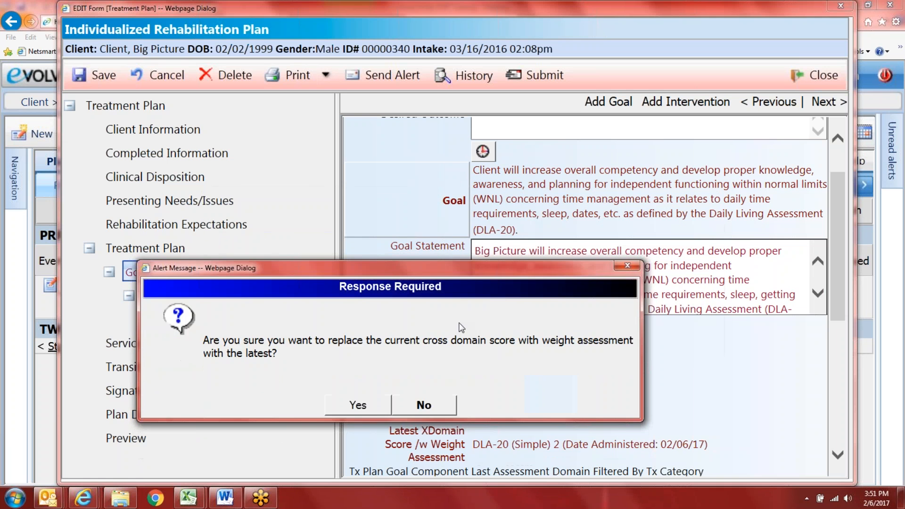
# Step: Decline replacing the cross-domain score, widen the plan window, and reopen the goal library
pyautogui.click(437, 405)
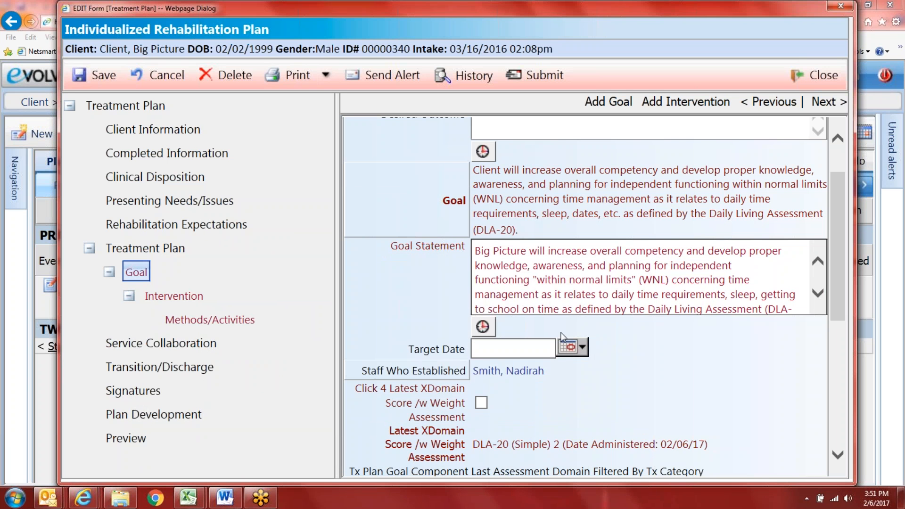
pyautogui.scroll(-2, 563, 337)
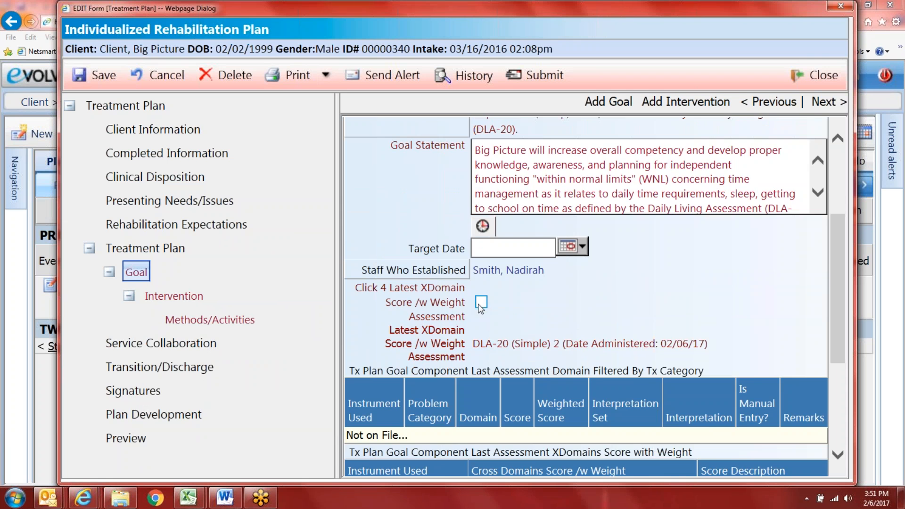
pyautogui.scroll(-3, 473, 313)
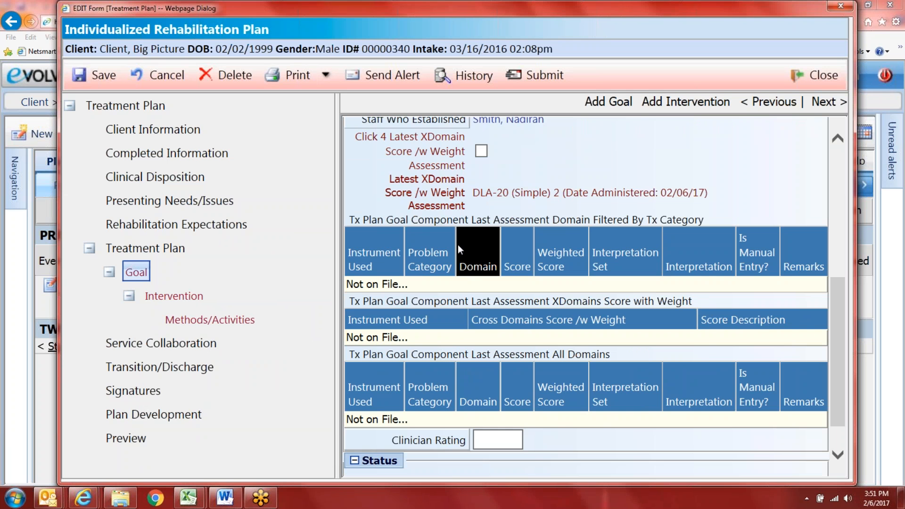
pyautogui.scroll(6, 457, 245)
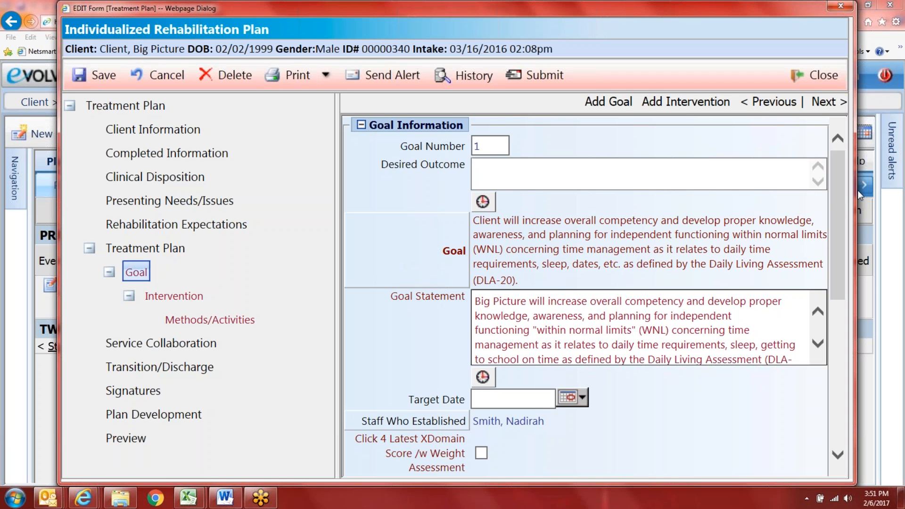
pyautogui.moveTo(857, 190); pyautogui.dragTo(894, 190)
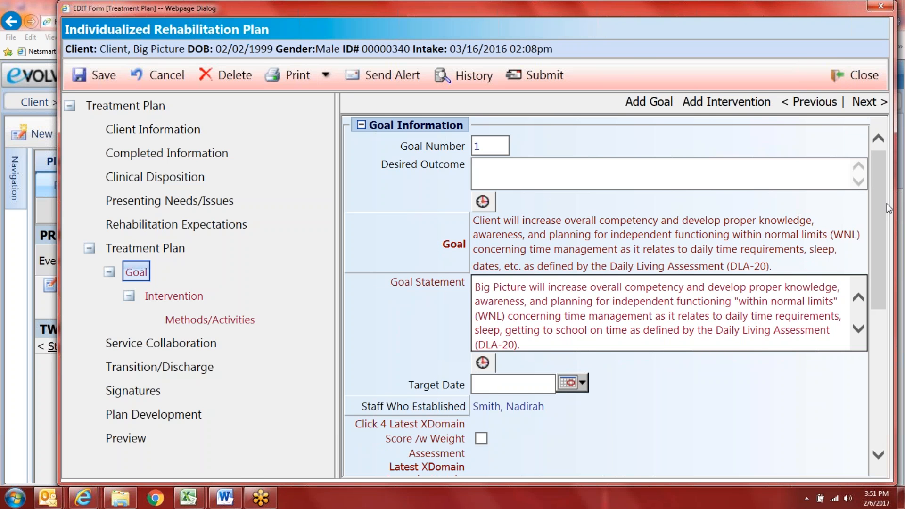
pyautogui.click(517, 245)
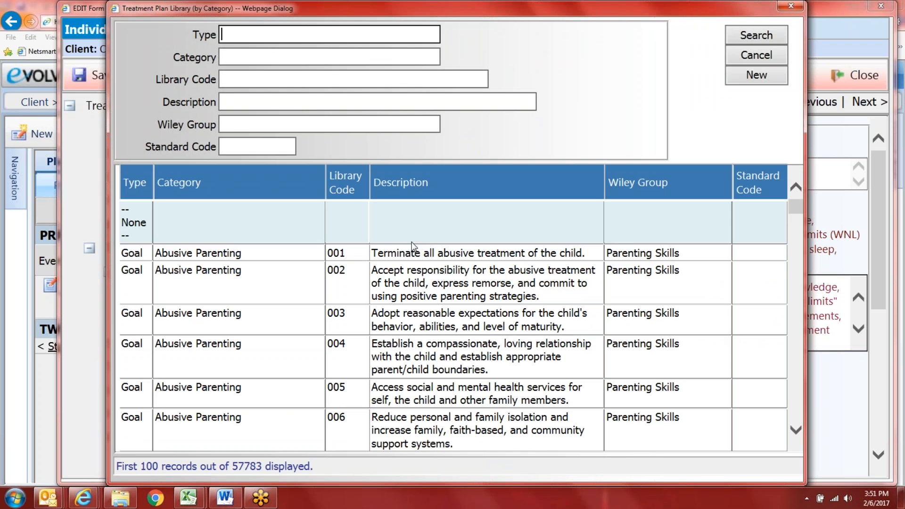
pyautogui.click(258, 62)
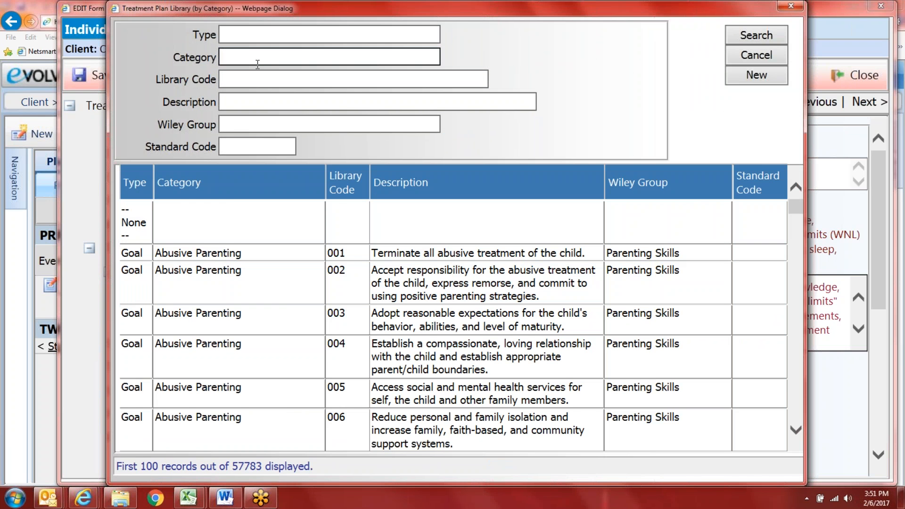
pyautogui.write('ii')
pyautogui.press('Return')
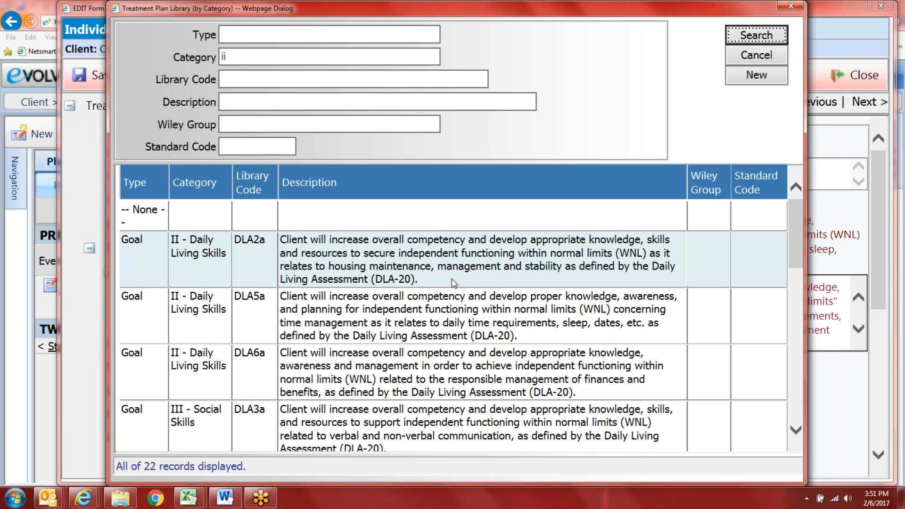
pyautogui.scroll(-2, 438, 346)
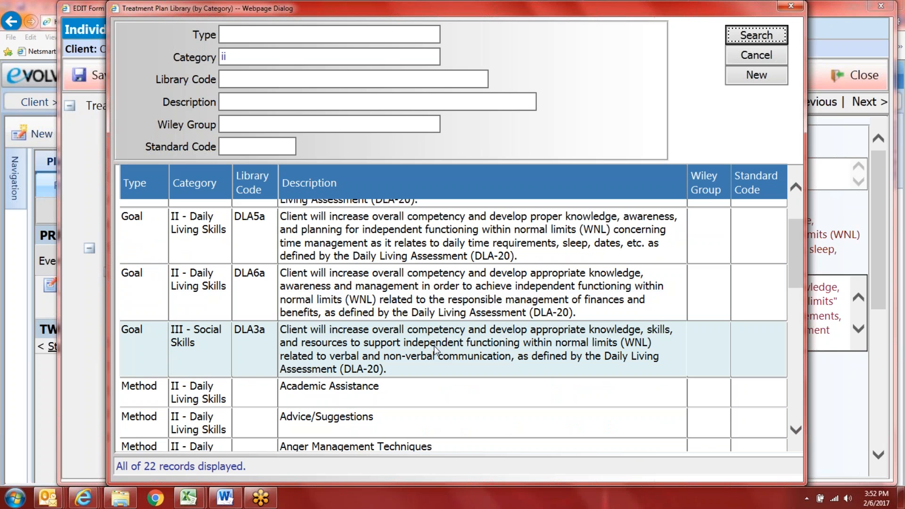
pyautogui.click(756, 55)
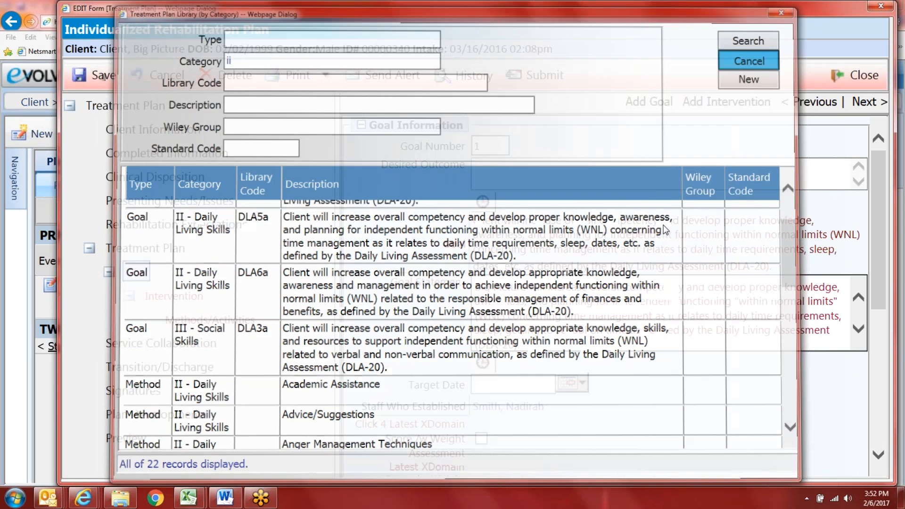
pyautogui.click(545, 338)
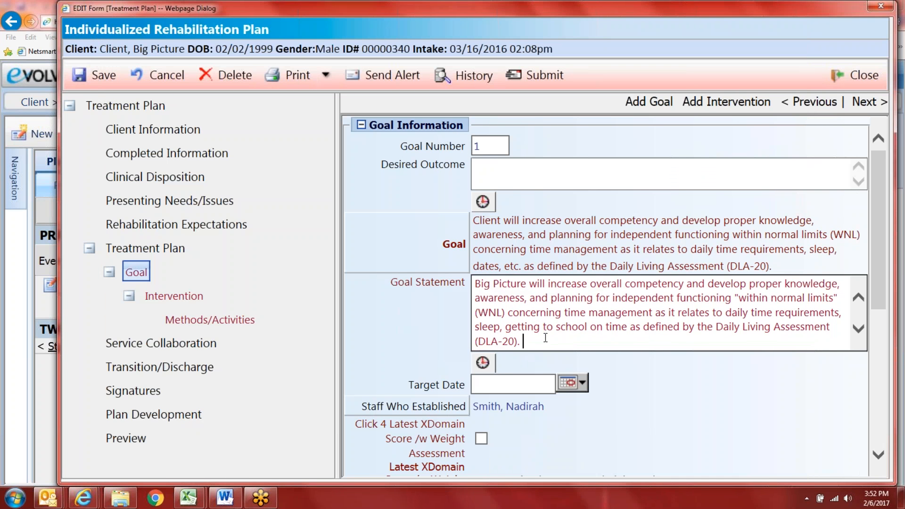
# Step: Add a goal statement sentence: the client will cooperate with his Grandma cleaning his room daily
pyautogui.write('Big Picture Client')
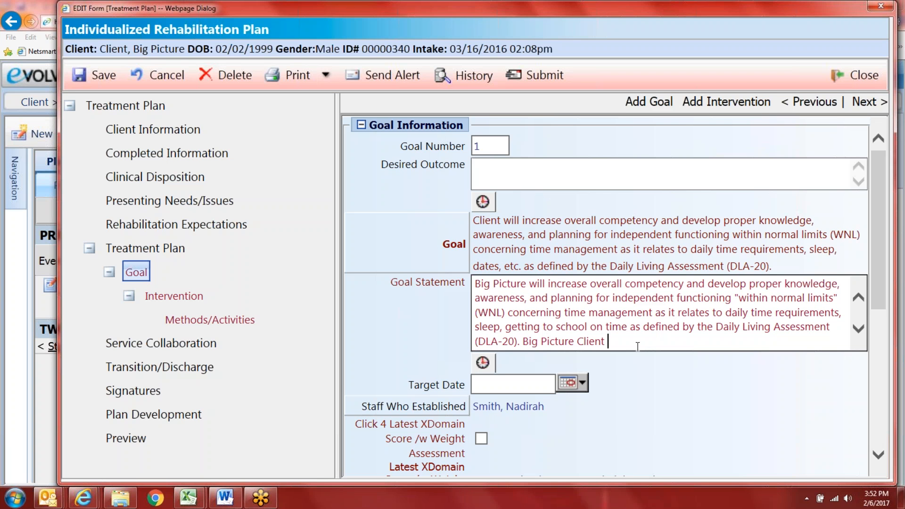
pyautogui.write('will impo')
pyautogui.press('BackSpace')
pyautogui.write('rove his daily ')
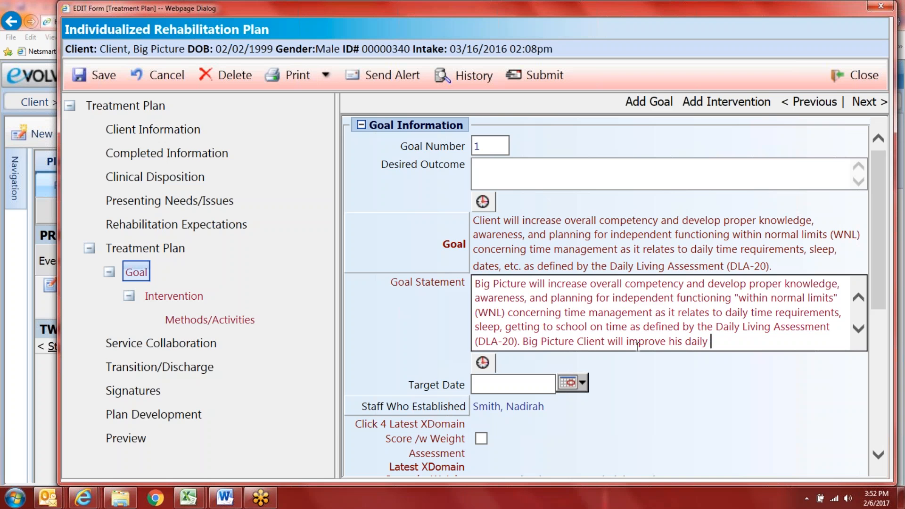
pyautogui.write('living skills as evidenced by')
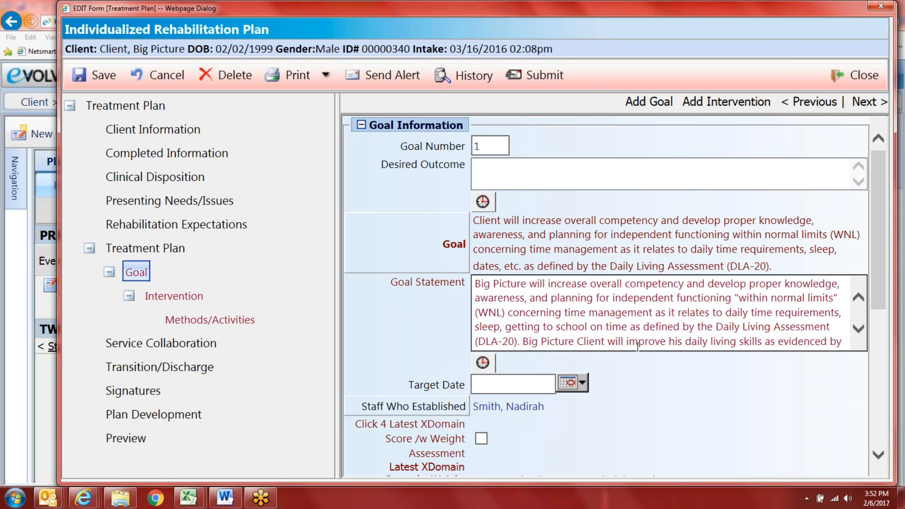
pyautogui.moveTo(848, 340); pyautogui.dragTo(626, 342)
pyautogui.write('cooper')
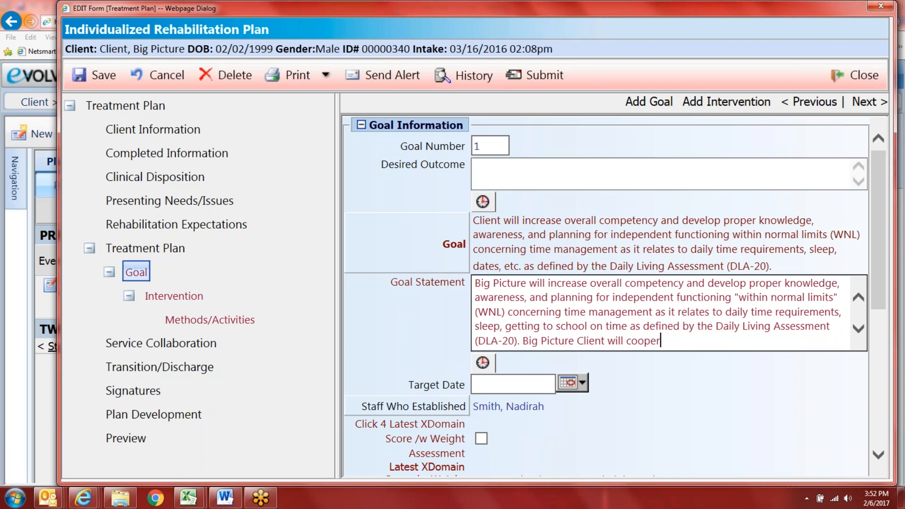
pyautogui.write('ate with his Grandma ')
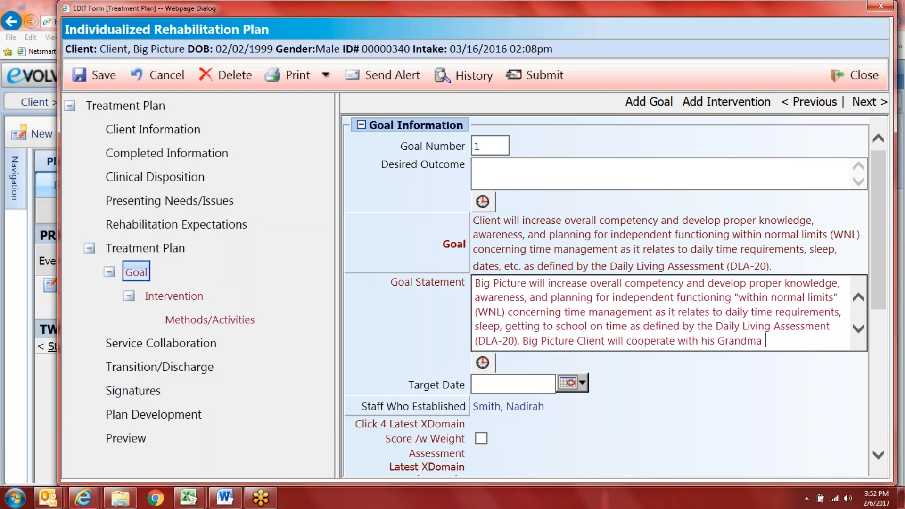
pyautogui.write('with cleaning hi')
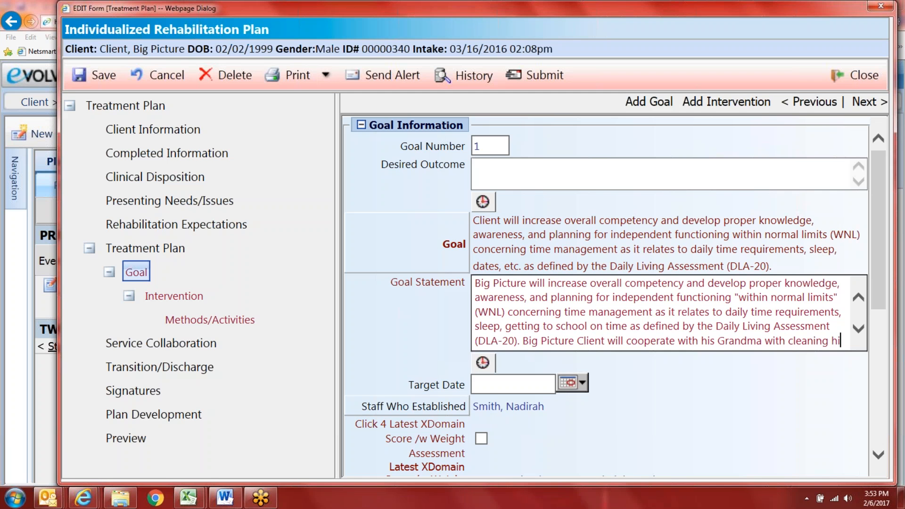
pyautogui.write('s room daily.')
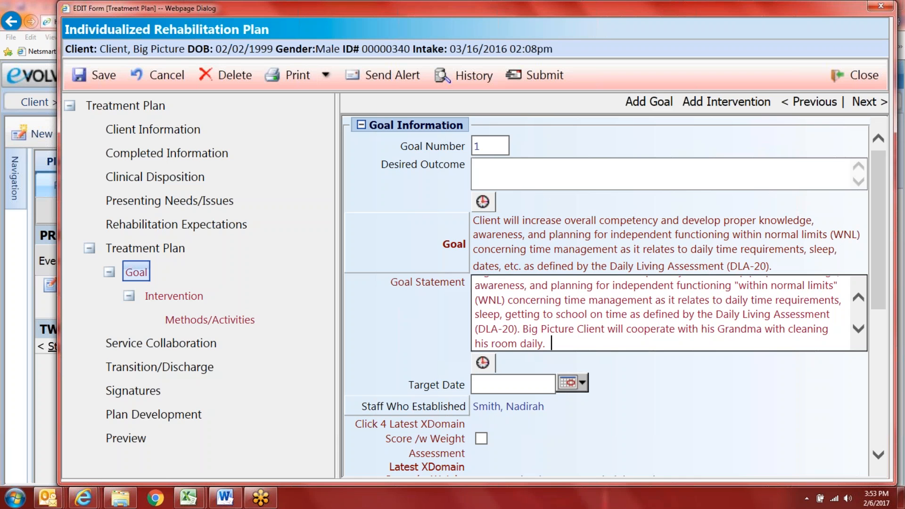
pyautogui.click(860, 300)
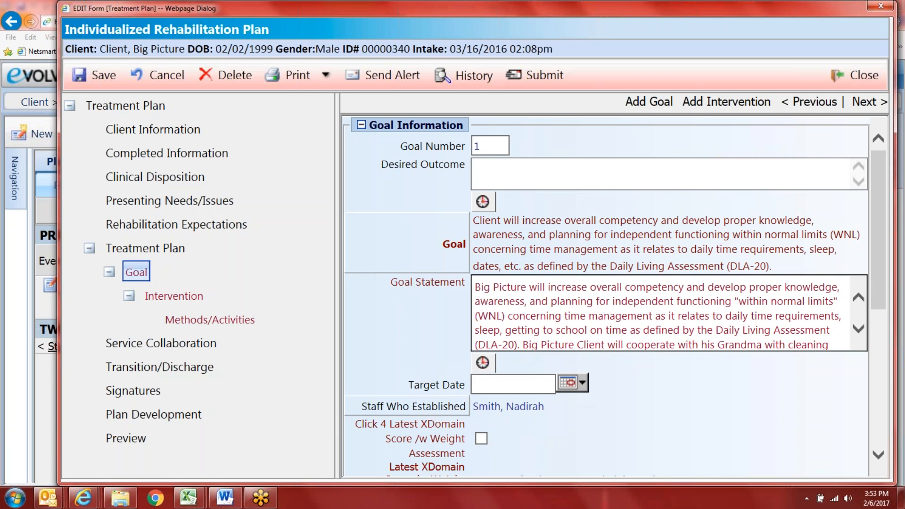
# Step: Pick April 1 in the Target Date calendar so Goal 1's target reads 04/01/2017
pyautogui.click(584, 382)
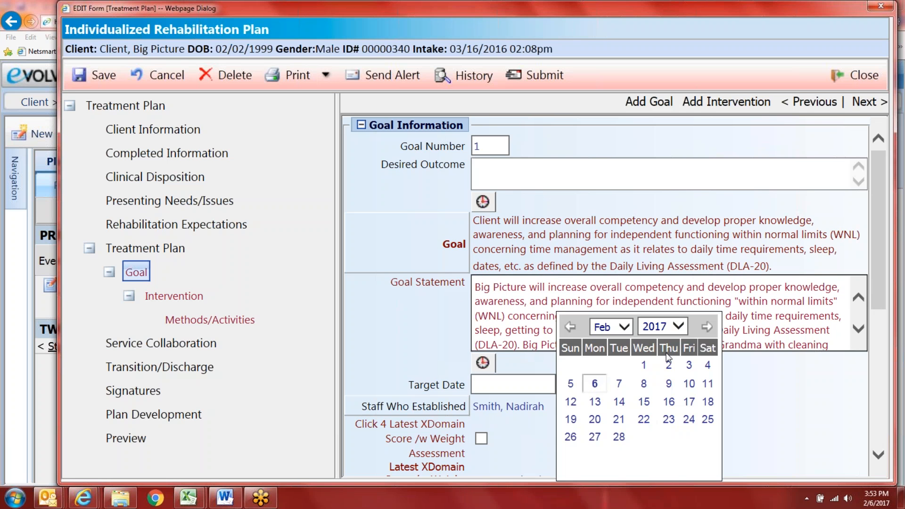
pyautogui.click(624, 326)
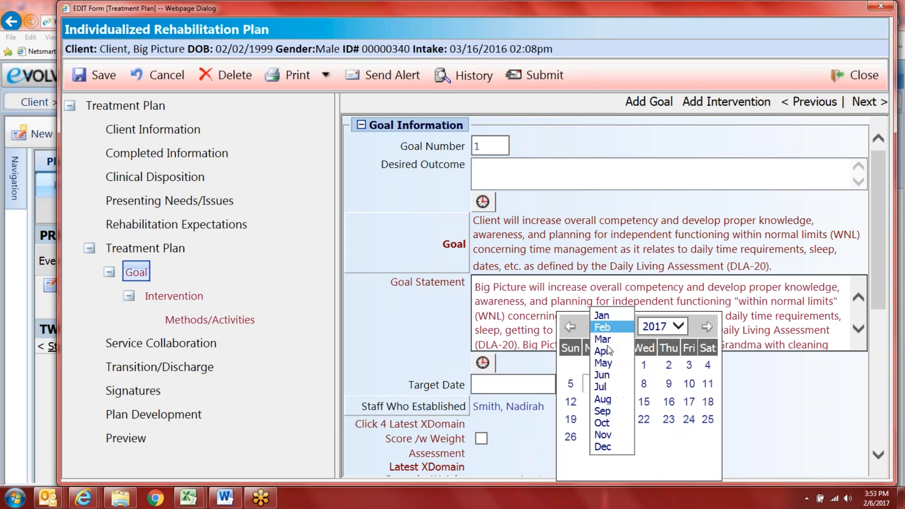
pyautogui.click(605, 352)
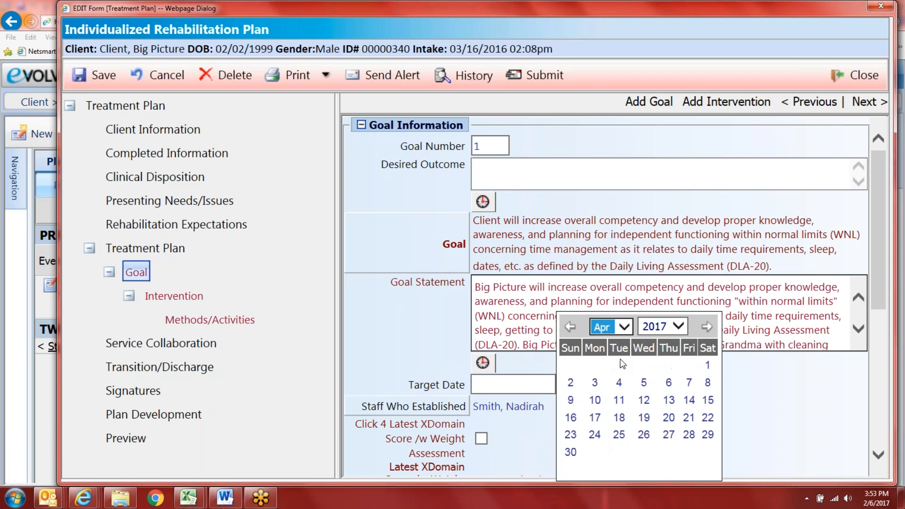
pyautogui.click(707, 364)
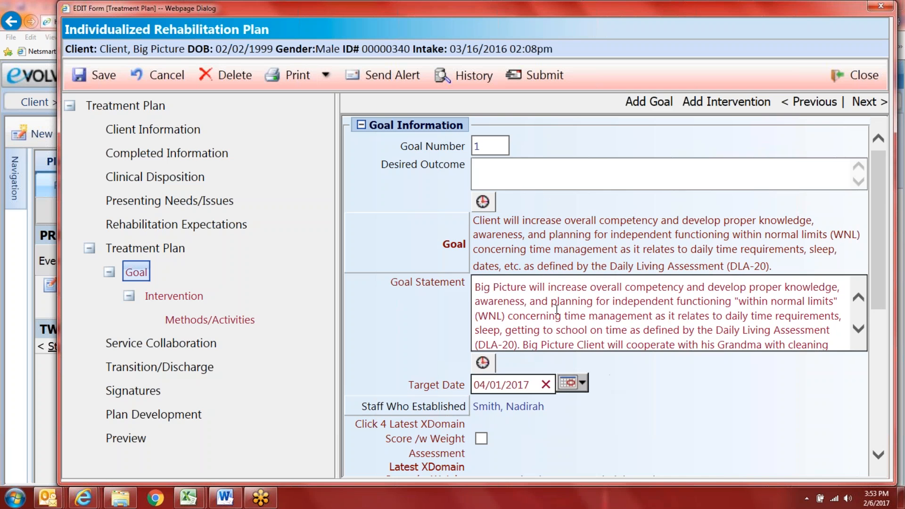
# Step: Tick Latest XDomain Score with Weight Assessment and confirm replacing it, giving DLA-20 (Simple) 2
pyautogui.scroll(-2, 556, 379)
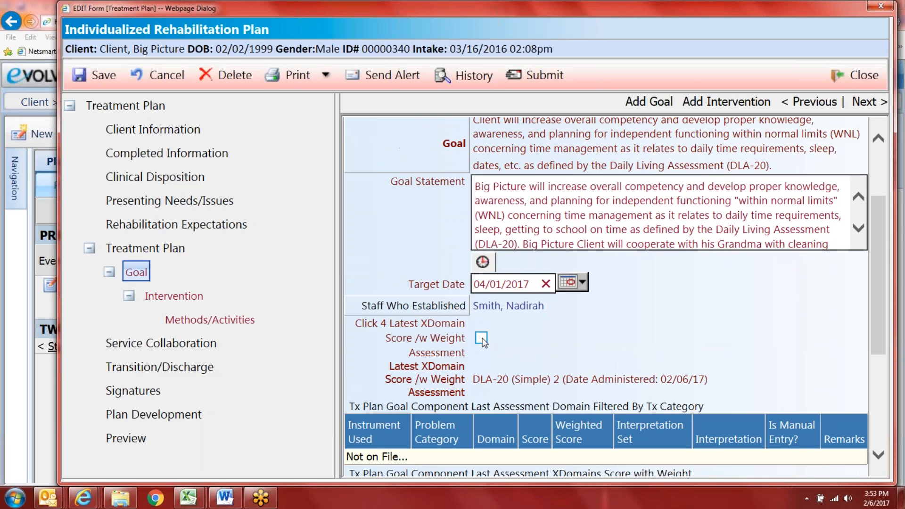
pyautogui.scroll(-3, 505, 348)
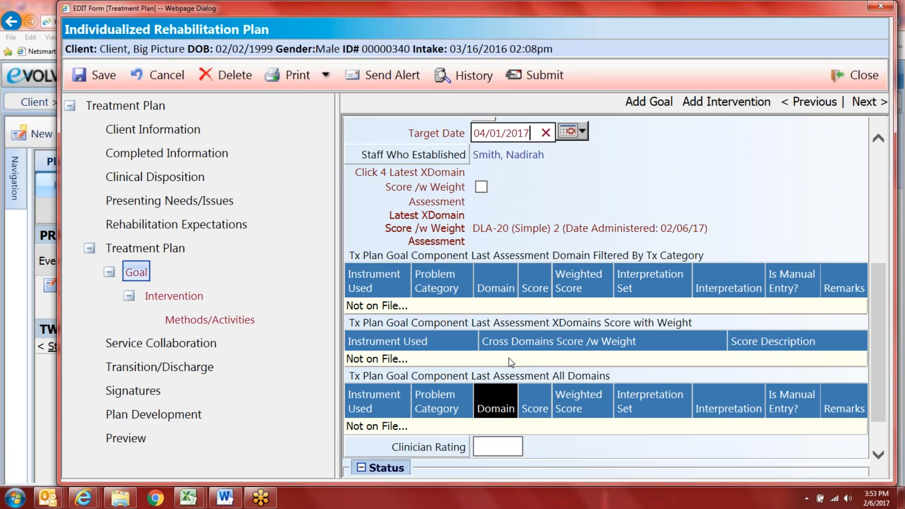
pyautogui.click(481, 187)
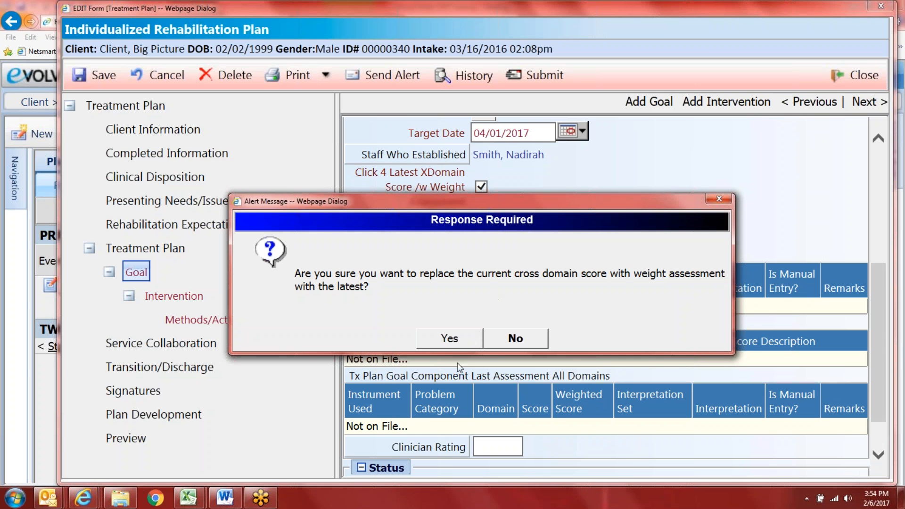
pyautogui.click(450, 339)
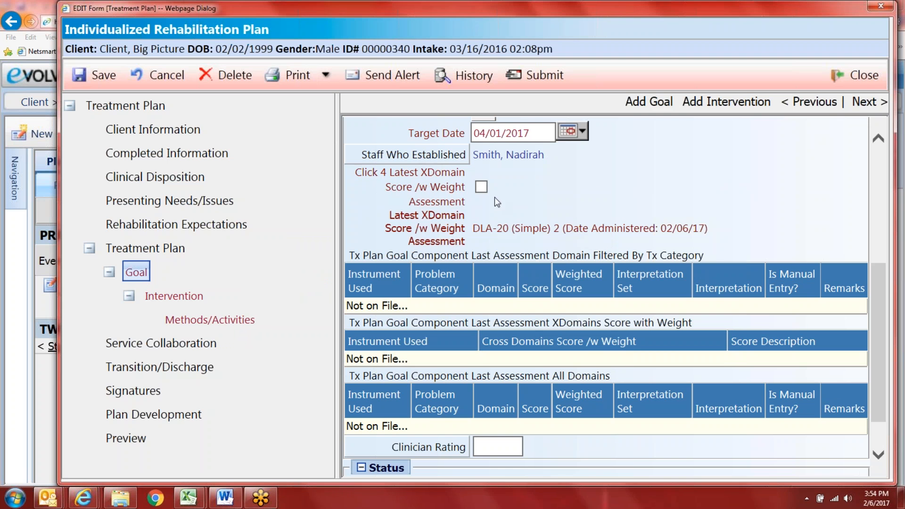
pyautogui.click(481, 187)
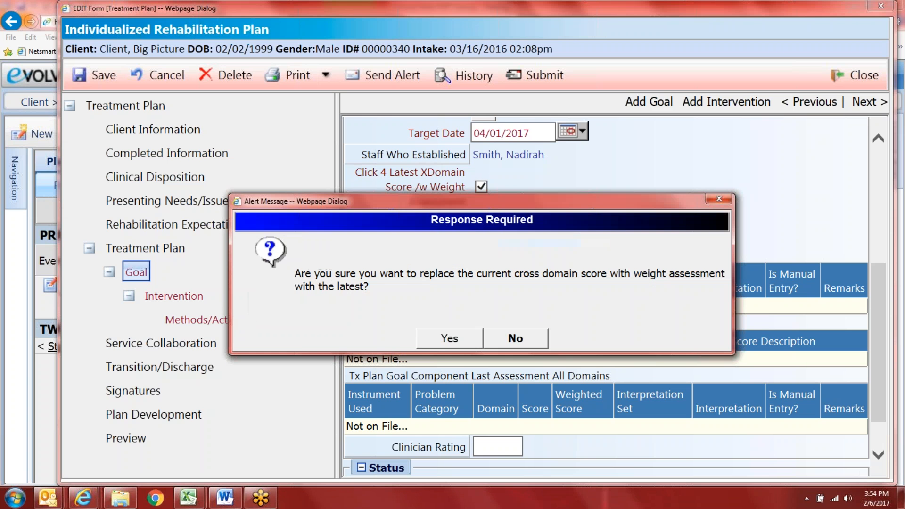
pyautogui.click(450, 340)
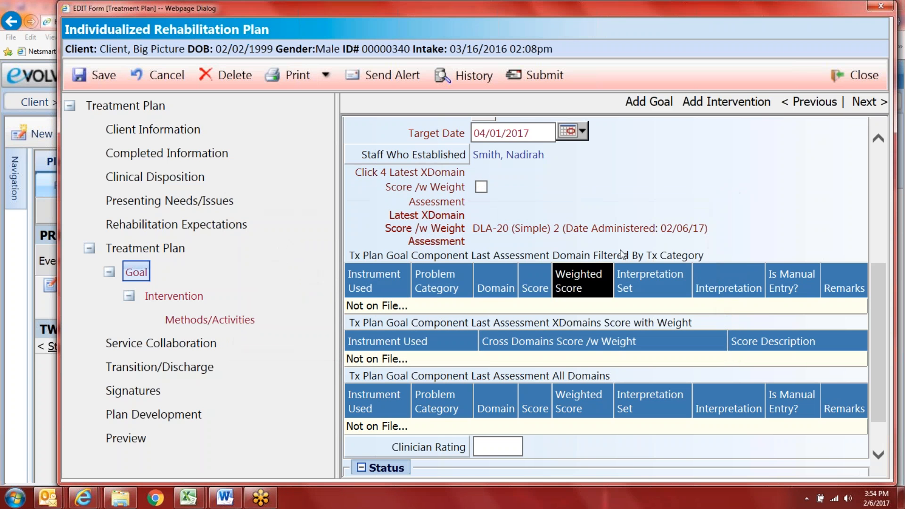
# Step: Save the Goal 1 information
pyautogui.scroll(-1, 706, 241)
pyautogui.scroll(2, 709, 251)
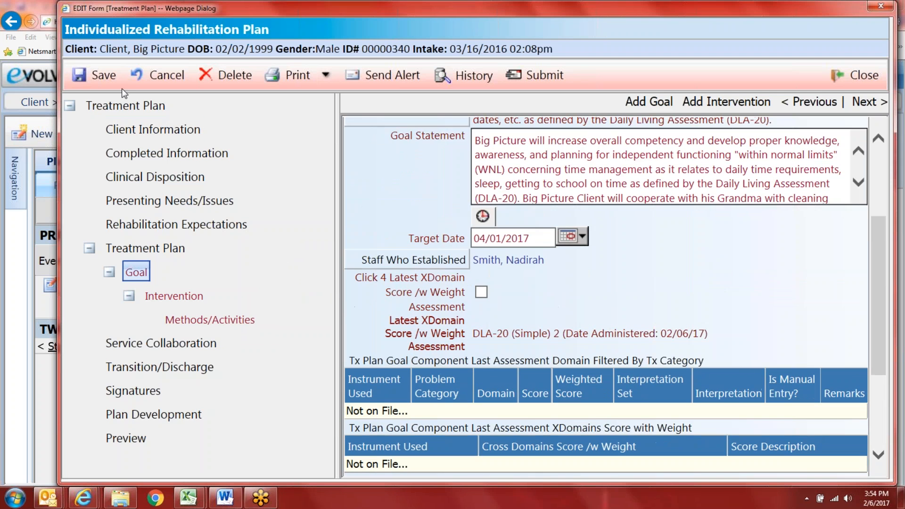
pyautogui.click(105, 78)
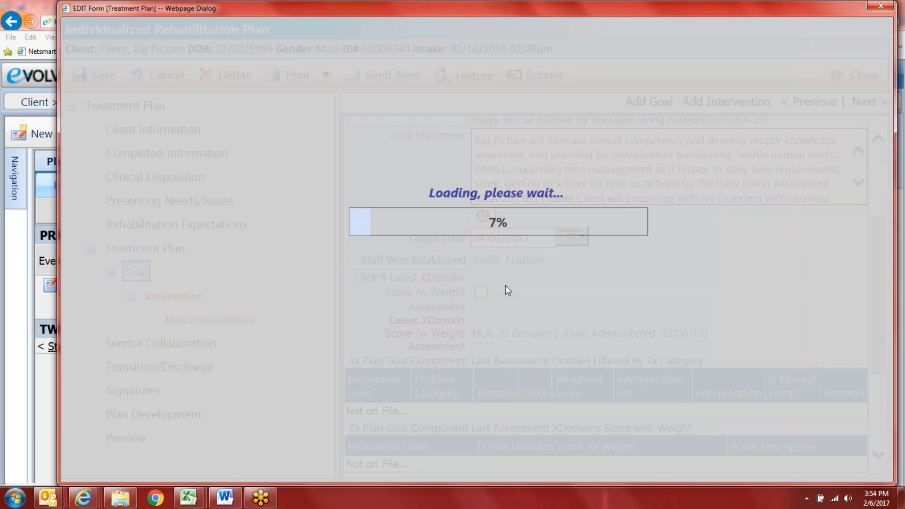
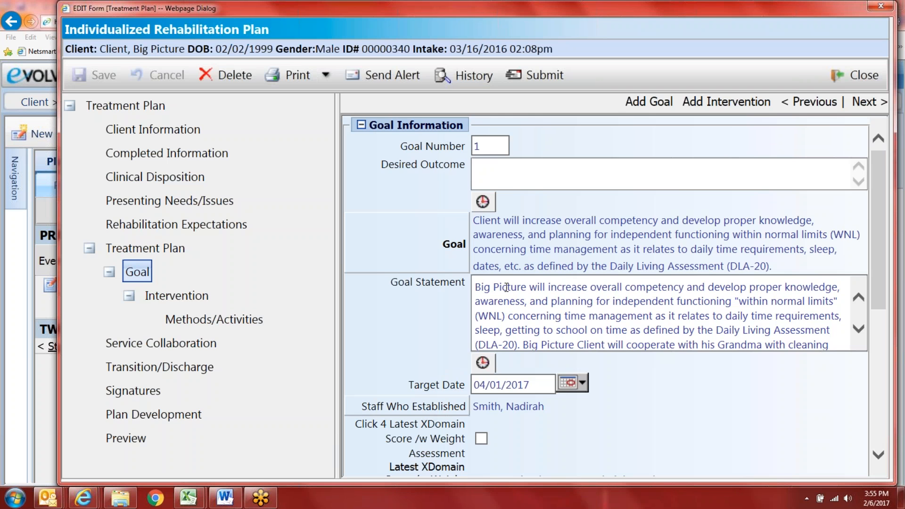
# Step: Pull in the latest XDomain weighted score, confirming the replacement three times
pyautogui.scroll(-5, 605, 296)
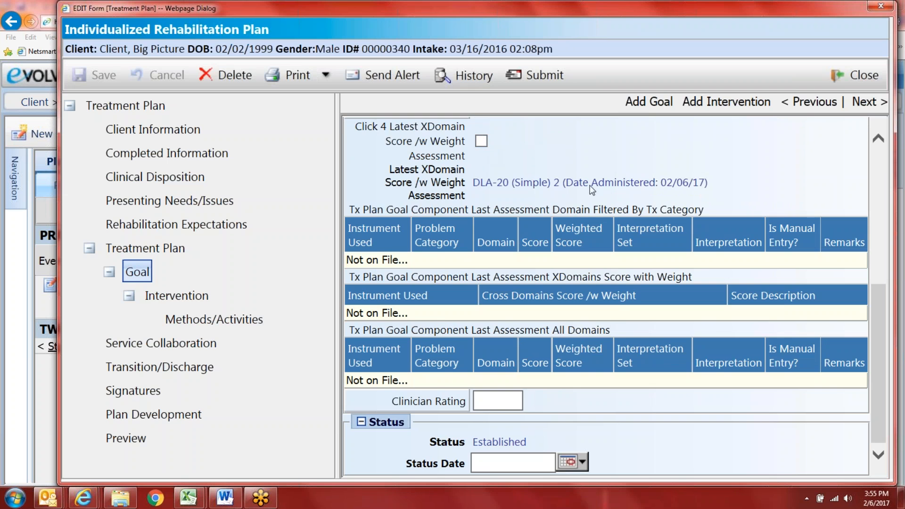
pyautogui.scroll(2, 591, 401)
pyautogui.scroll(2, 592, 402)
pyautogui.click(481, 292)
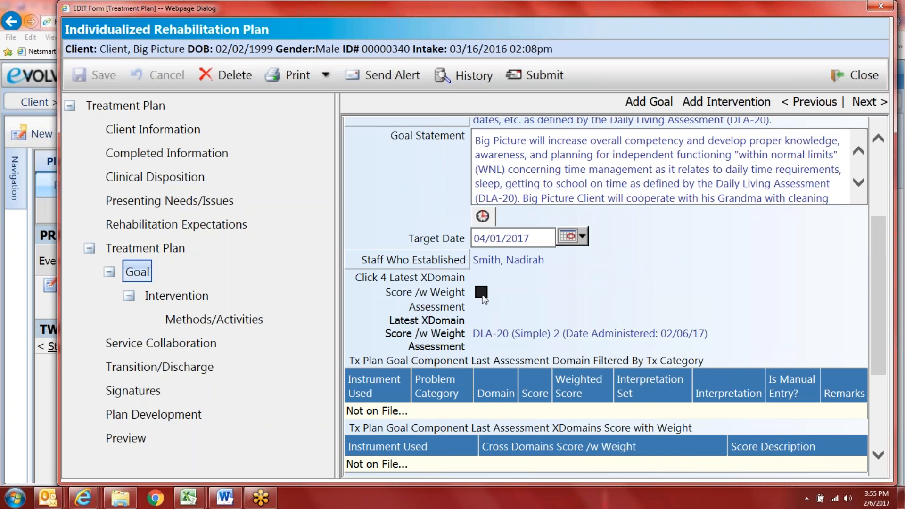
pyautogui.click(449, 338)
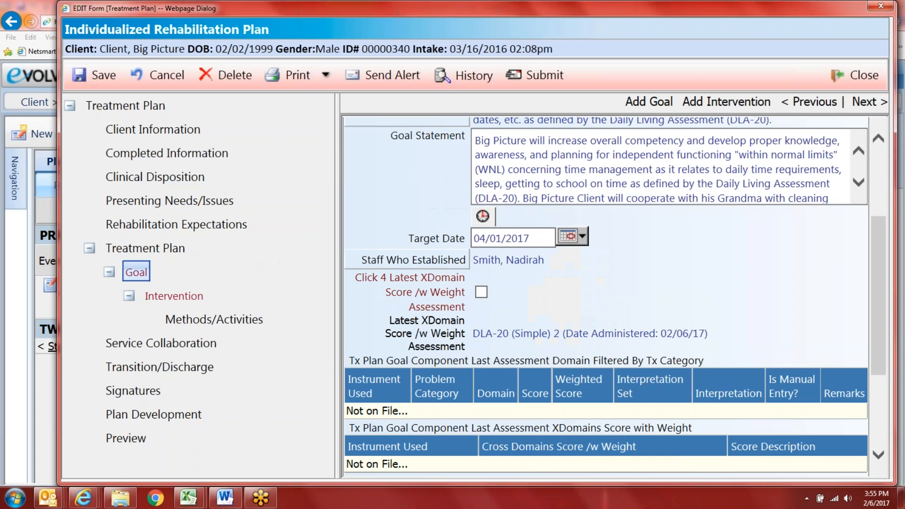
pyautogui.click(481, 292)
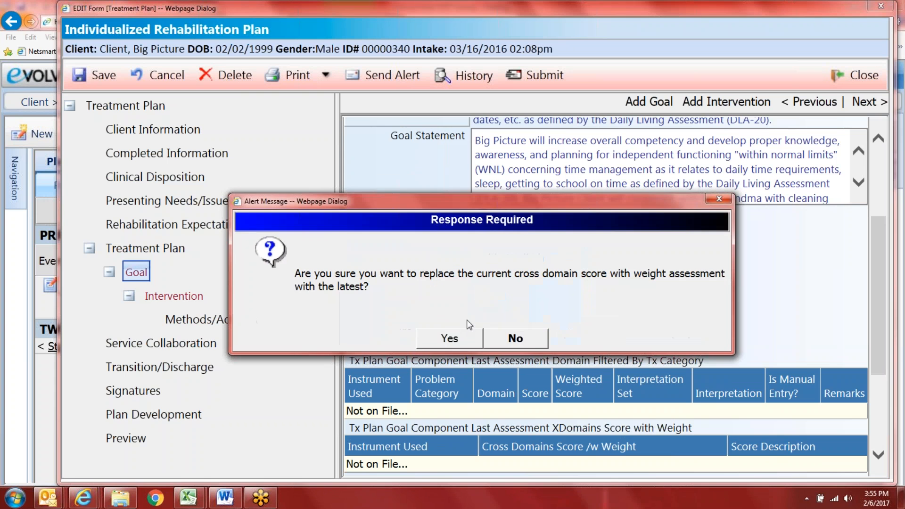
pyautogui.click(443, 338)
pyautogui.scroll(-5, 518, 349)
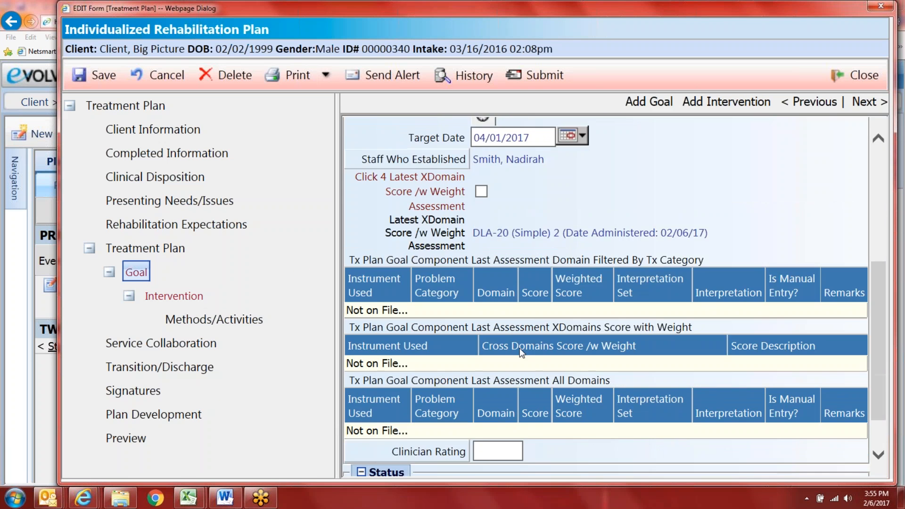
pyautogui.scroll(3, 499, 362)
pyautogui.click(481, 241)
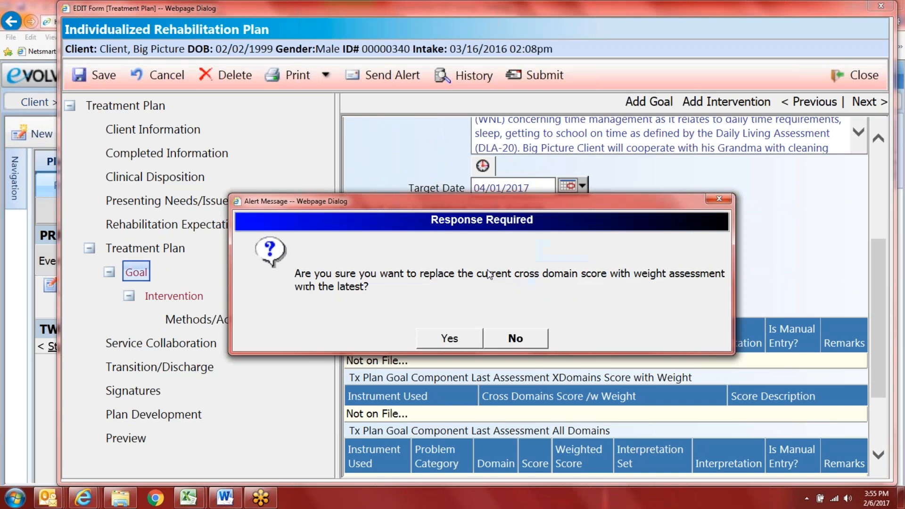
pyautogui.click(449, 338)
# Step: Bring up the Client Performance Rating lookup for the goal's clinician rating
pyautogui.scroll(-4, 564, 309)
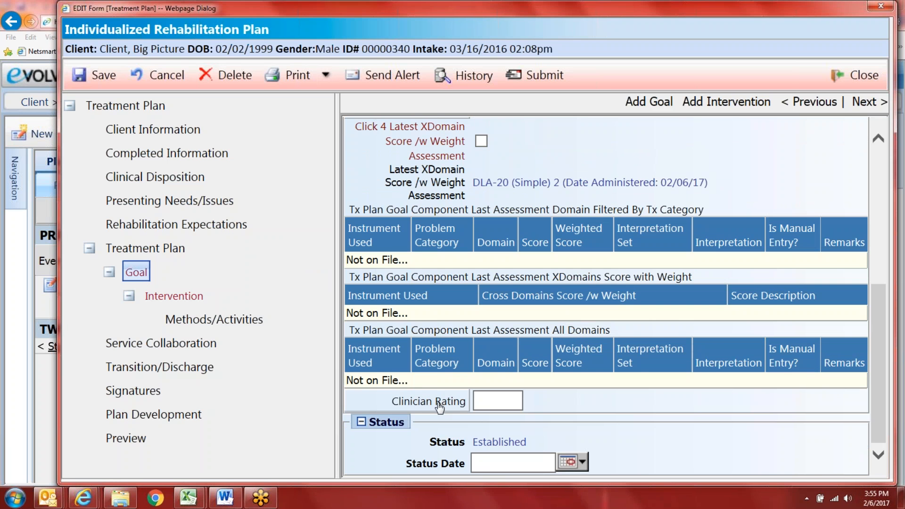
pyautogui.scroll(1, 438, 403)
pyautogui.scroll(5, 560, 256)
pyautogui.scroll(-4, 526, 408)
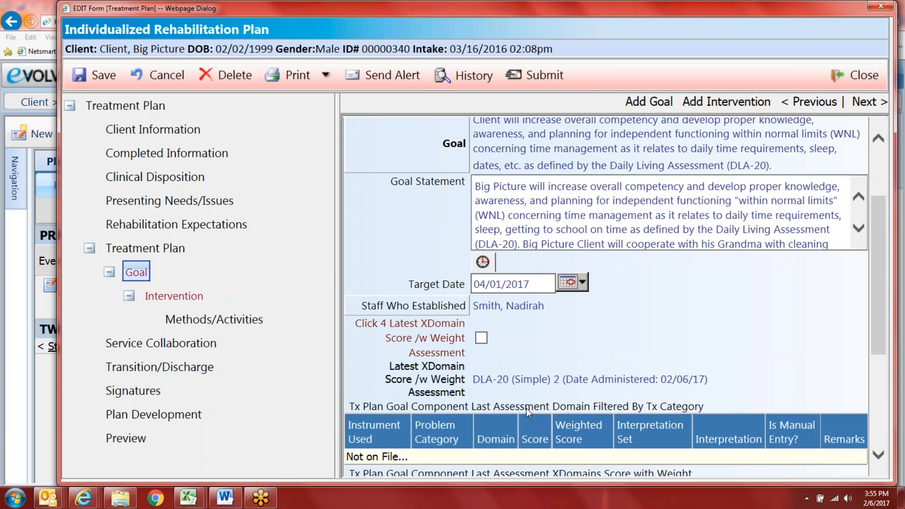
pyautogui.scroll(-1, 522, 441)
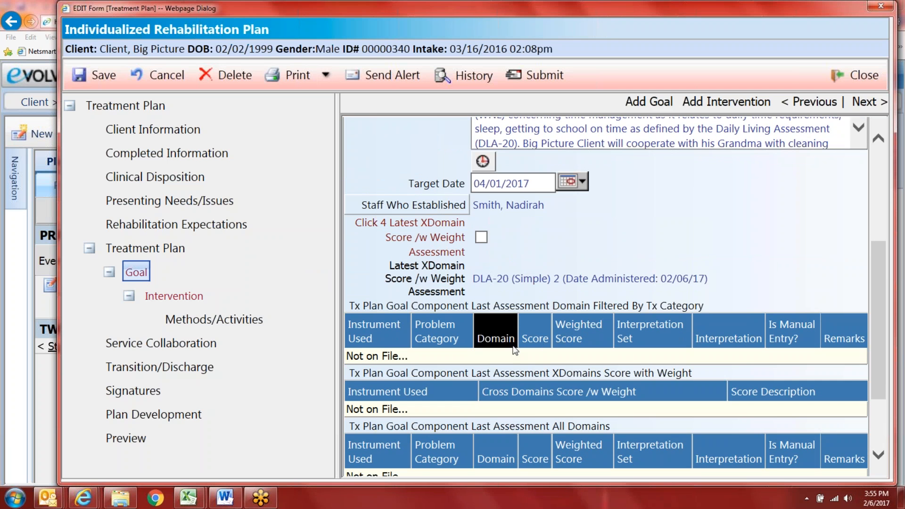
pyautogui.scroll(-4, 533, 382)
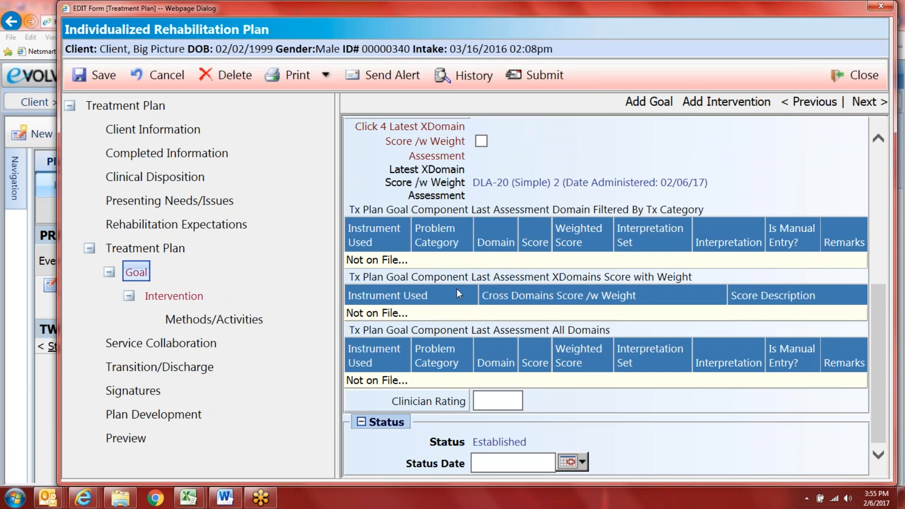
pyautogui.scroll(4, 469, 250)
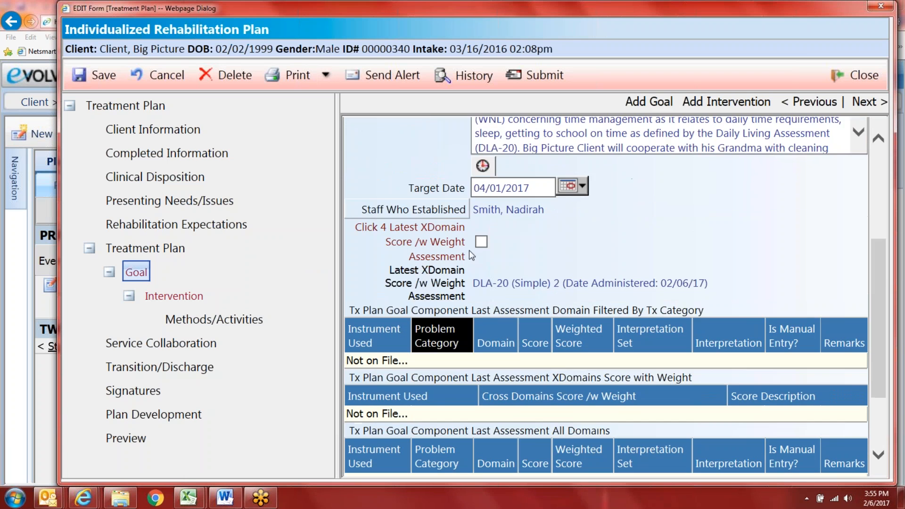
pyautogui.scroll(-4, 513, 342)
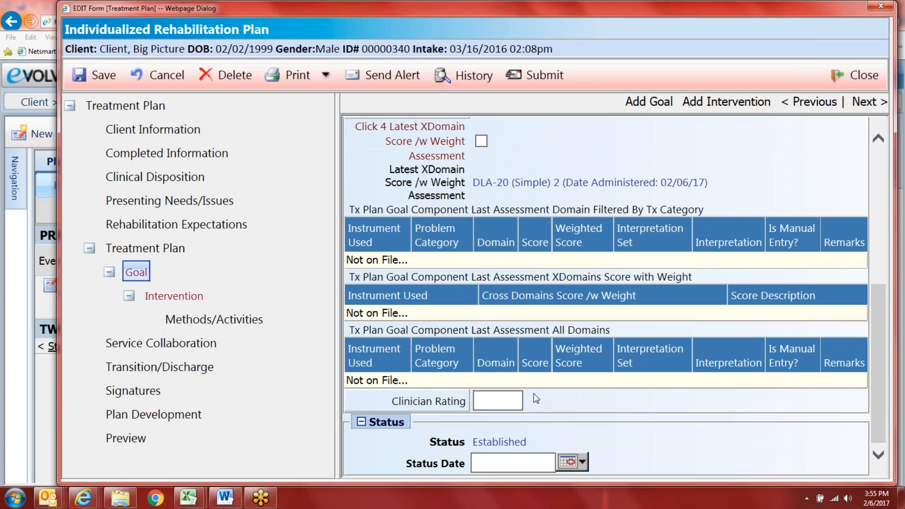
pyautogui.click(442, 408)
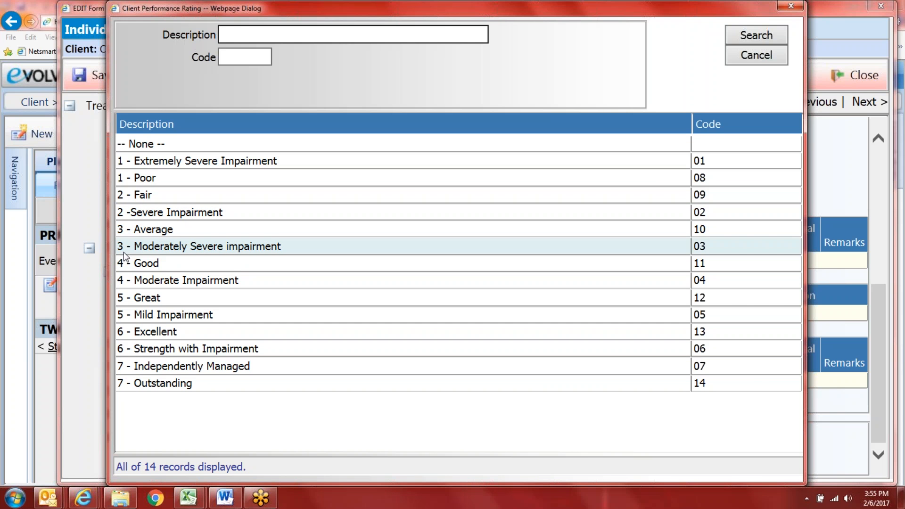
# Step: Rate the goal 3 - Moderately Severe impairment with status date 02/06/2017, then re-request the XDomain score
pyautogui.click(180, 246)
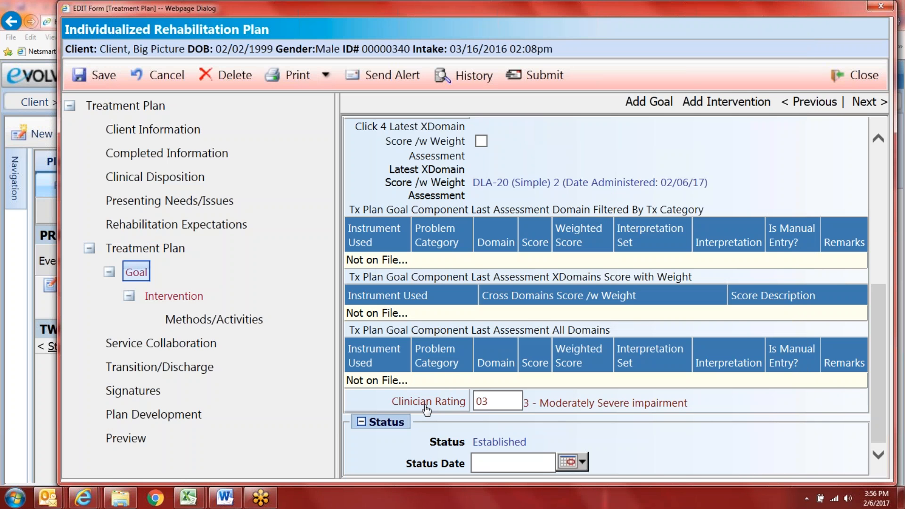
pyautogui.click(579, 464)
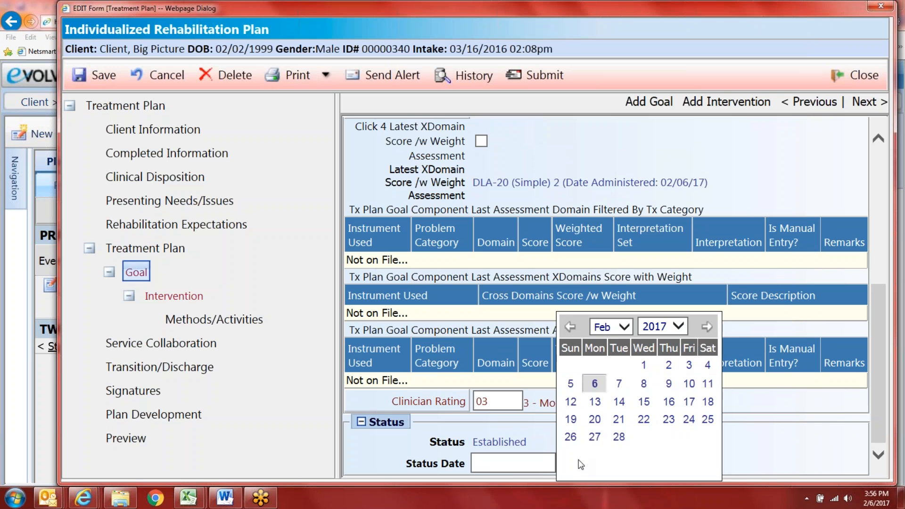
pyautogui.click(593, 388)
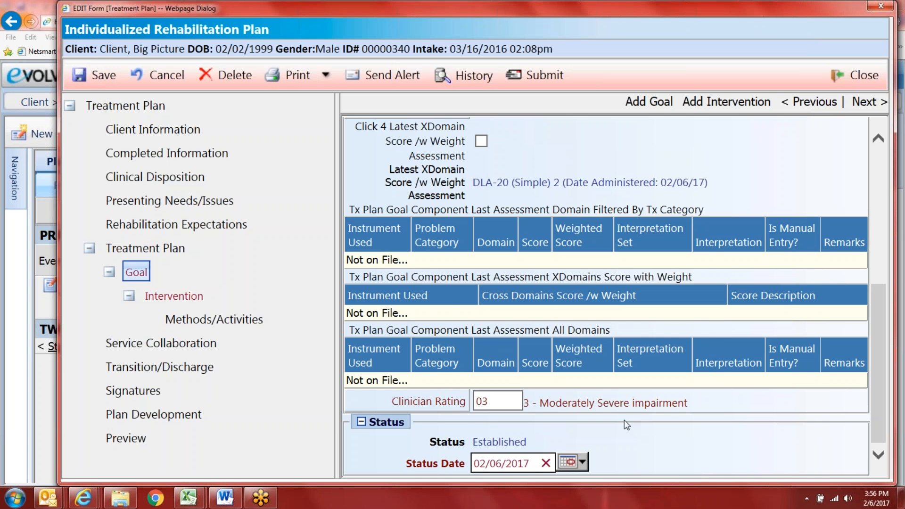
pyautogui.scroll(2, 624, 420)
pyautogui.click(481, 242)
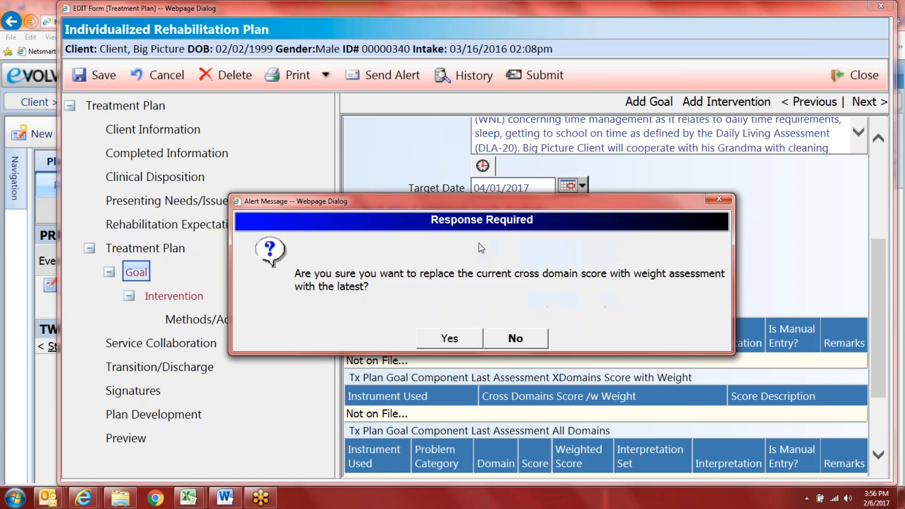
# Step: Accept the latest score, then check the goal's Intervention page and return to the Goal
pyautogui.click(450, 338)
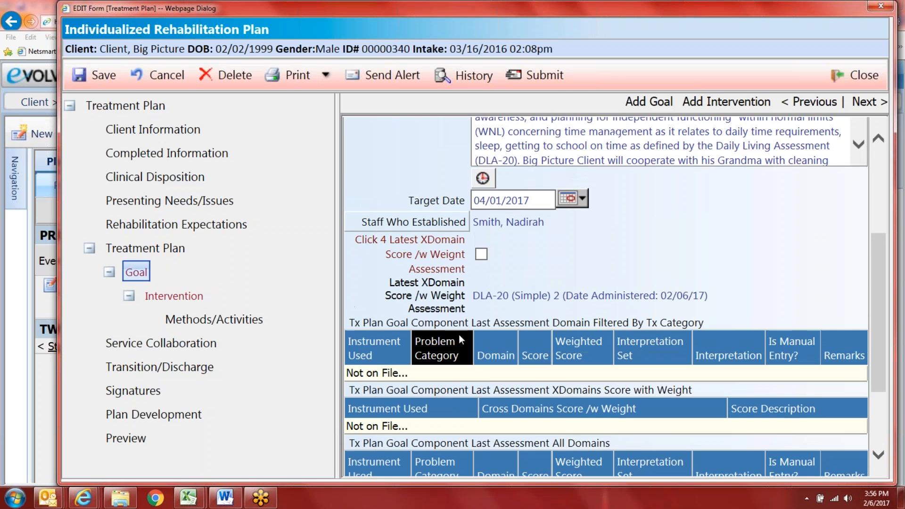
pyautogui.click(193, 298)
pyautogui.scroll(-3, 479, 341)
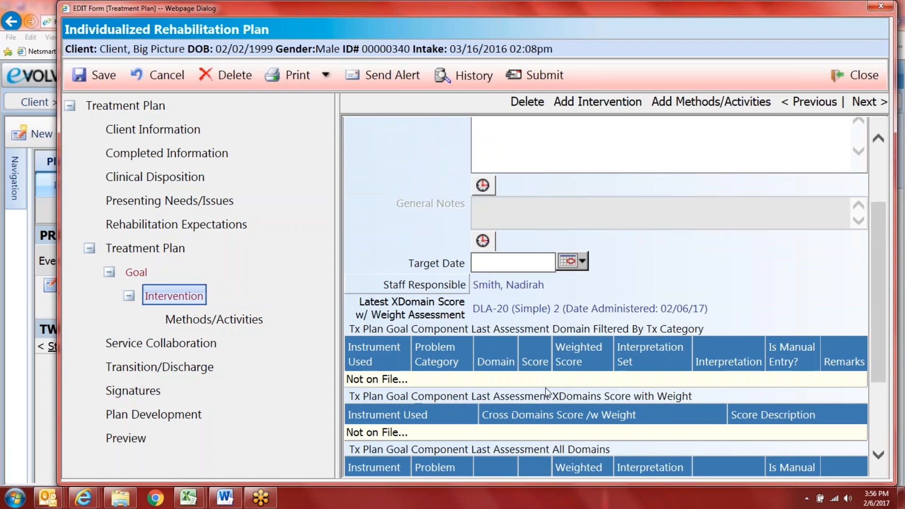
pyautogui.scroll(-2, 481, 354)
pyautogui.scroll(5, 480, 365)
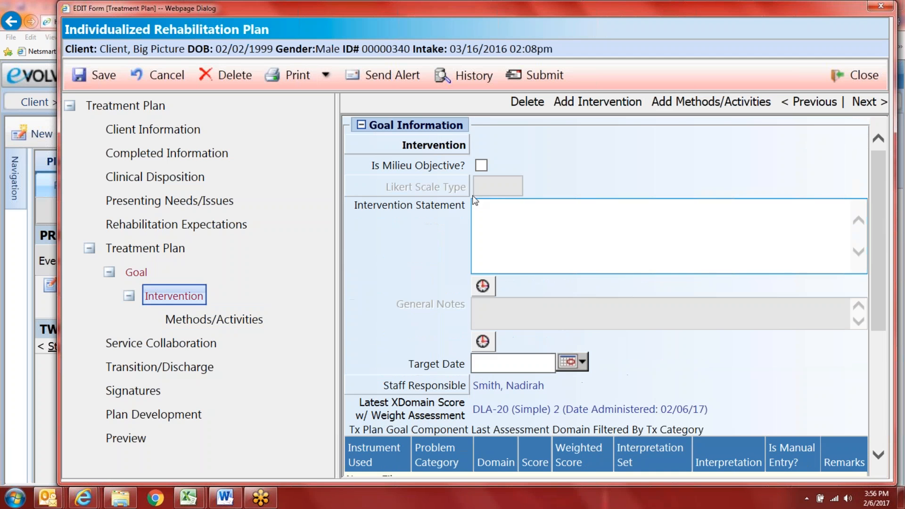
pyautogui.click(123, 273)
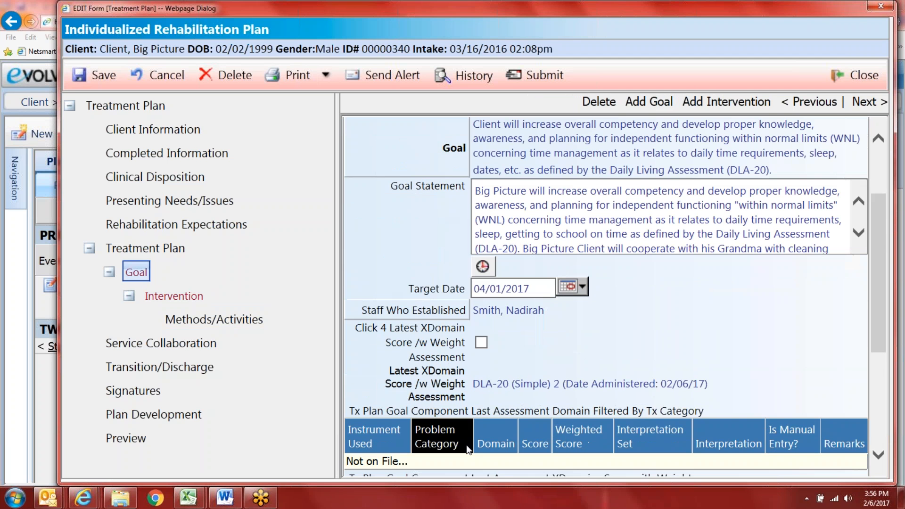
# Step: Refresh the latest XDomain score once more and confirm the replacement
pyautogui.scroll(-1, 472, 457)
pyautogui.scroll(-1, 472, 457)
pyautogui.click(481, 242)
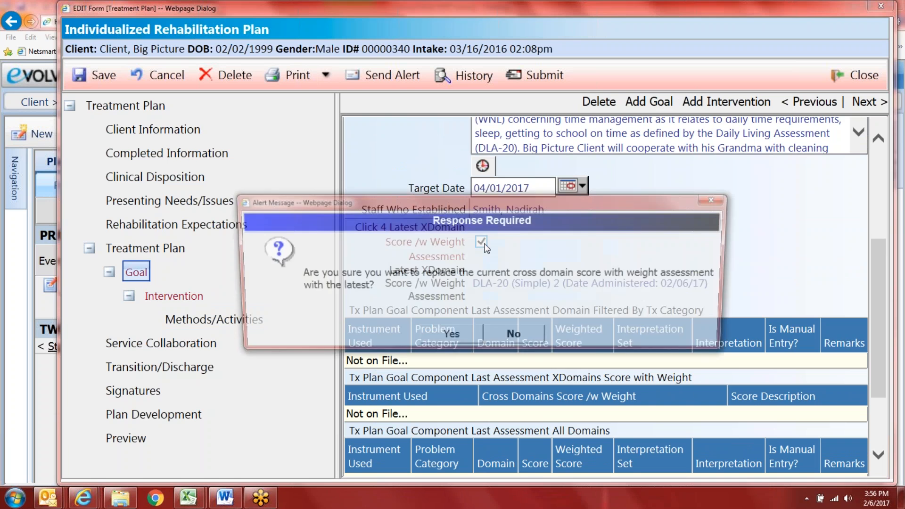
pyautogui.click(450, 338)
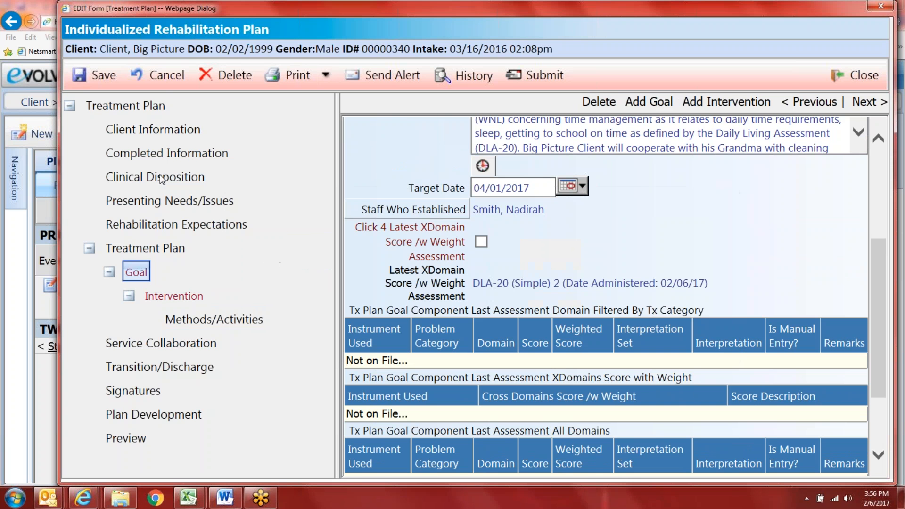
# Step: Save the rehabilitation plan and close it back to the Planning list
pyautogui.click(112, 80)
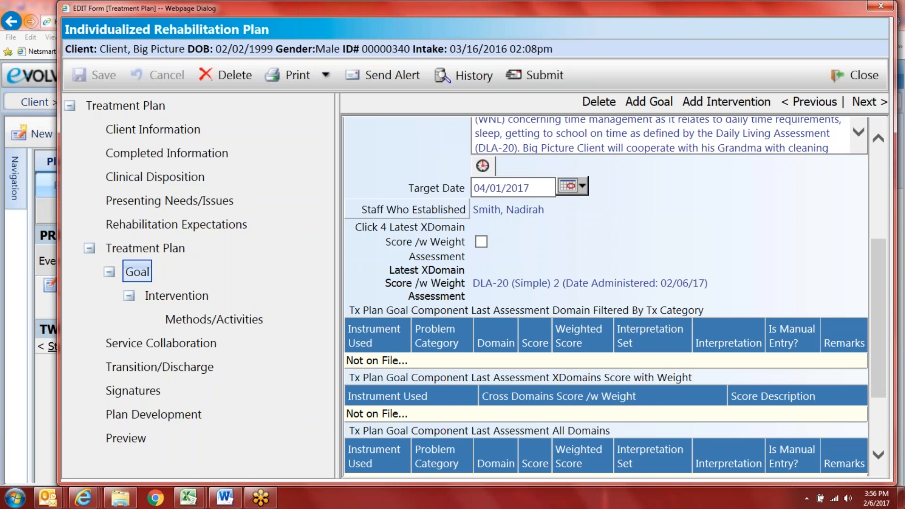
pyautogui.scroll(-6, 543, 288)
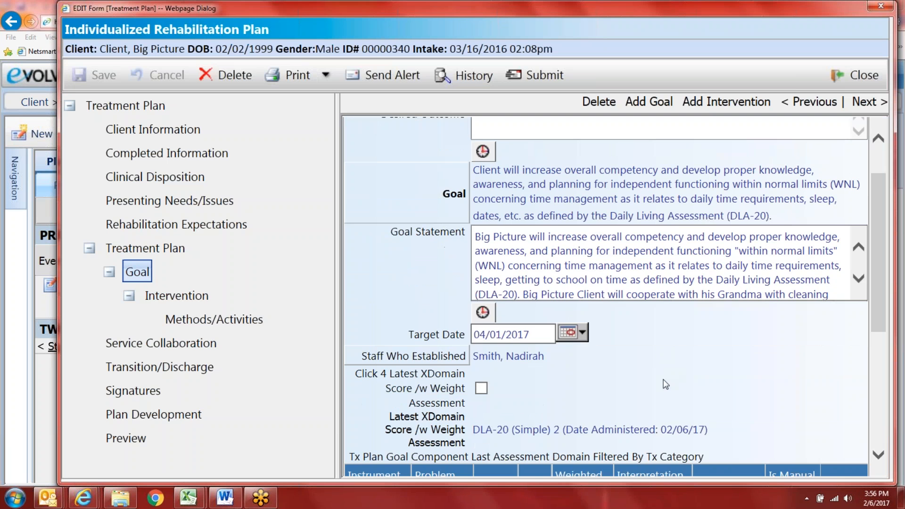
pyautogui.click(854, 74)
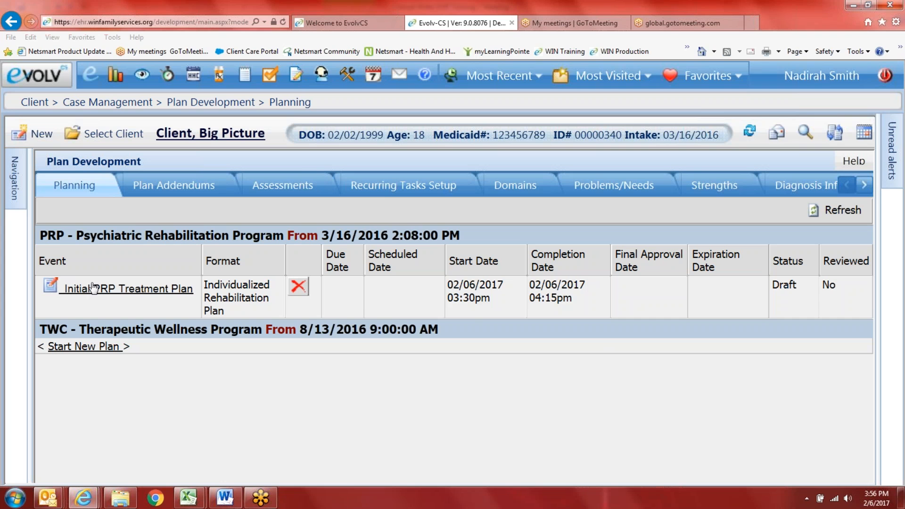
# Step: Reopen the Initial PRP Treatment Plan from the Planning grid and go to its Goal page
pyautogui.click(94, 287)
pyautogui.click(94, 289)
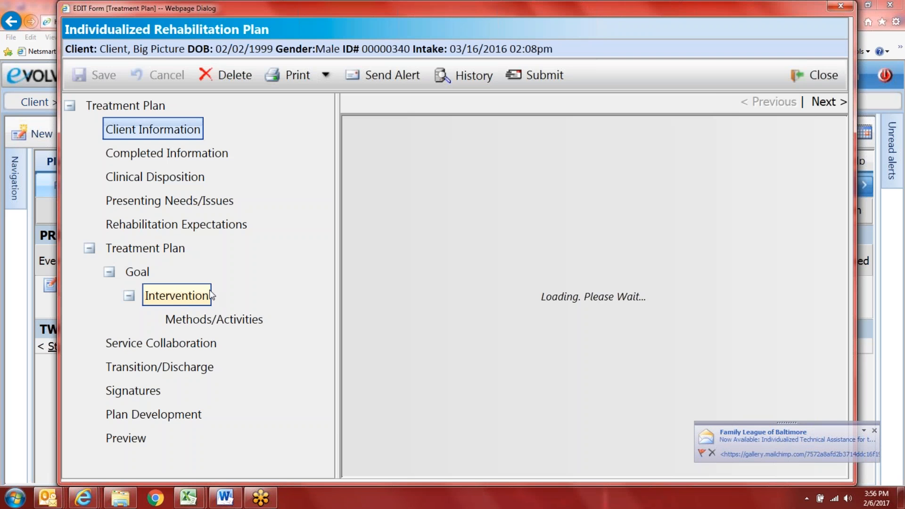
pyautogui.click(148, 276)
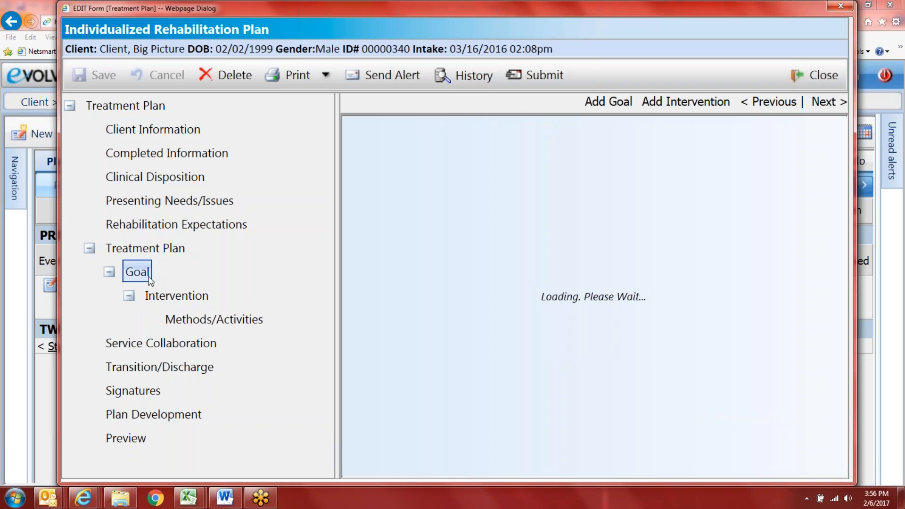
# Step: Review the goal's assessment score tables, widening the form to see all columns
pyautogui.scroll(-6, 424, 329)
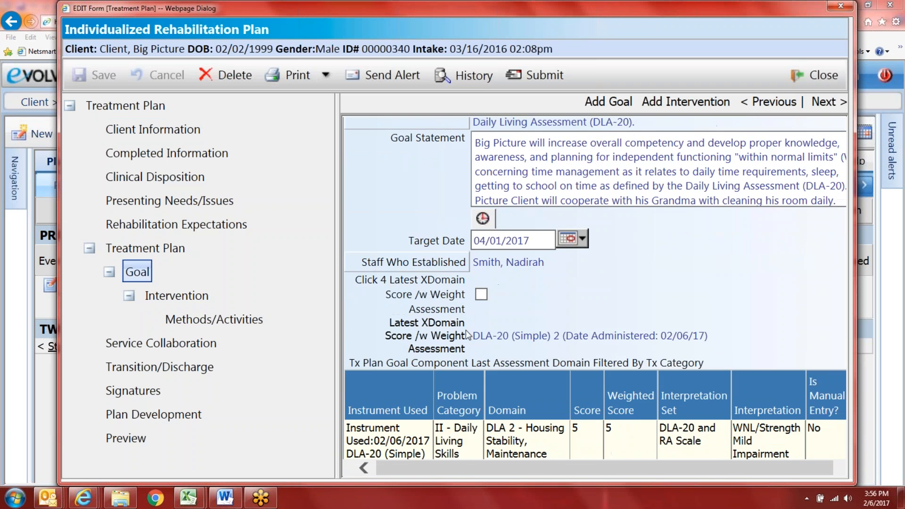
pyautogui.scroll(-10, 465, 330)
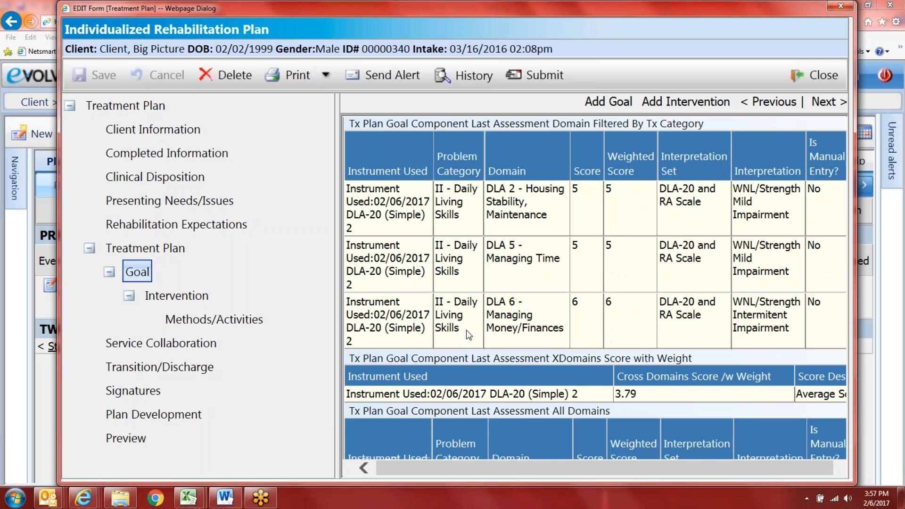
pyautogui.scroll(-7, 466, 332)
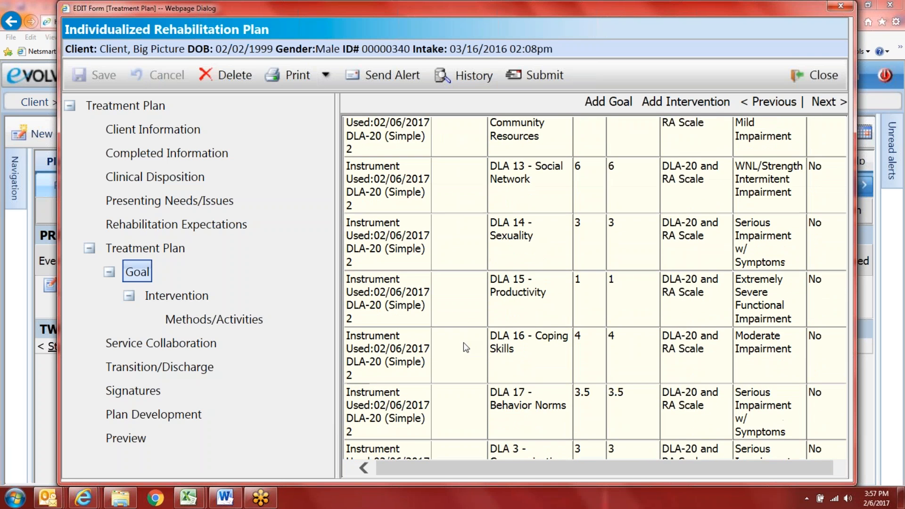
pyautogui.scroll(15, 450, 346)
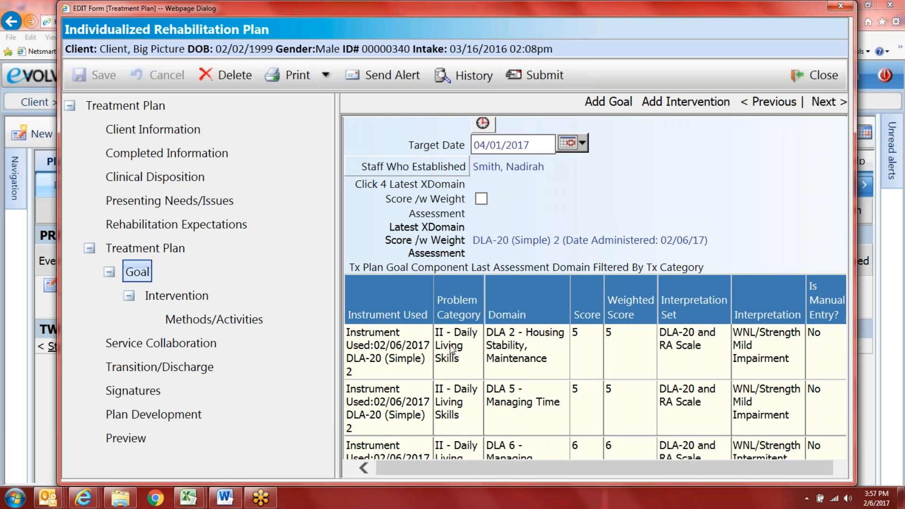
pyautogui.scroll(5, 450, 348)
pyautogui.scroll(-1, 450, 348)
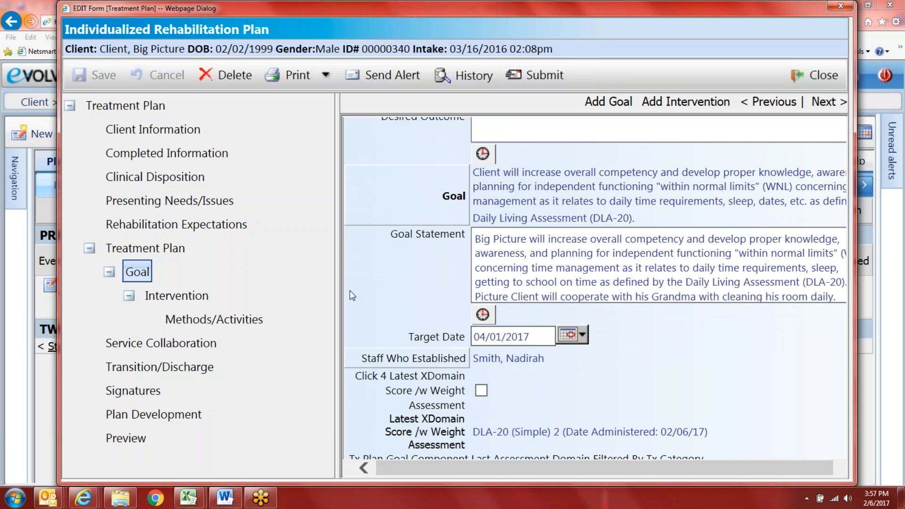
pyautogui.scroll(-4, 802, 377)
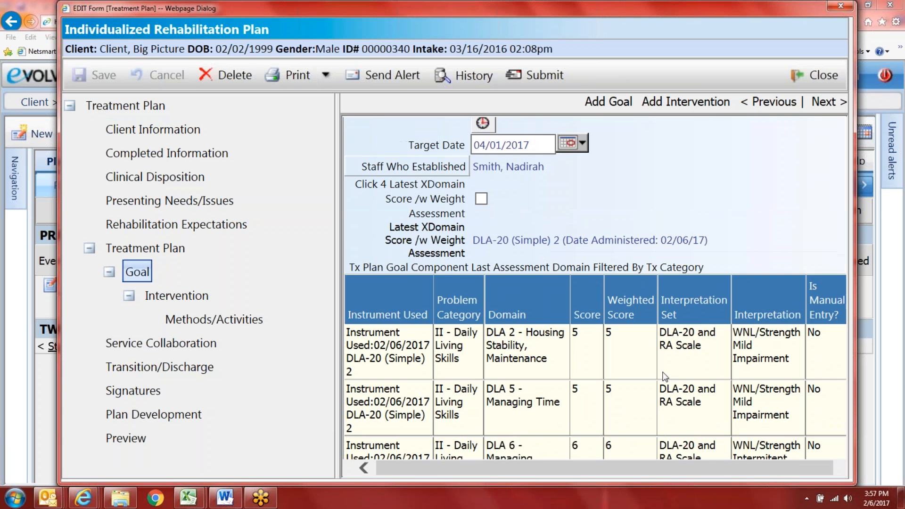
pyautogui.scroll(-1, 749, 418)
pyautogui.scroll(-1, 753, 418)
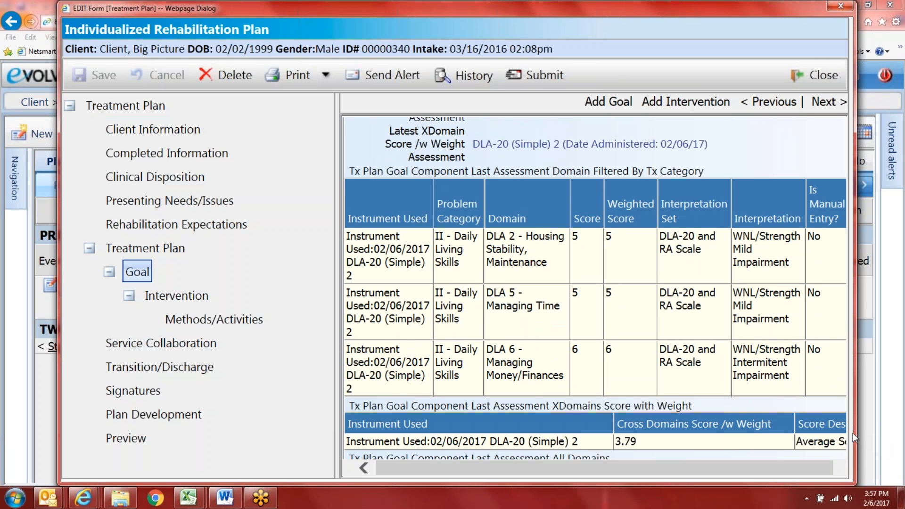
pyautogui.moveTo(852, 433); pyautogui.dragTo(896, 432)
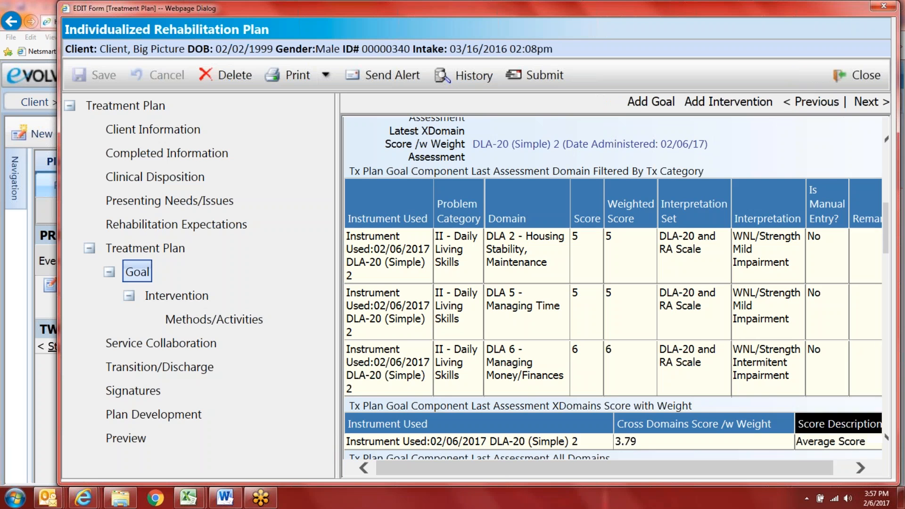
pyautogui.scroll(-3, 646, 292)
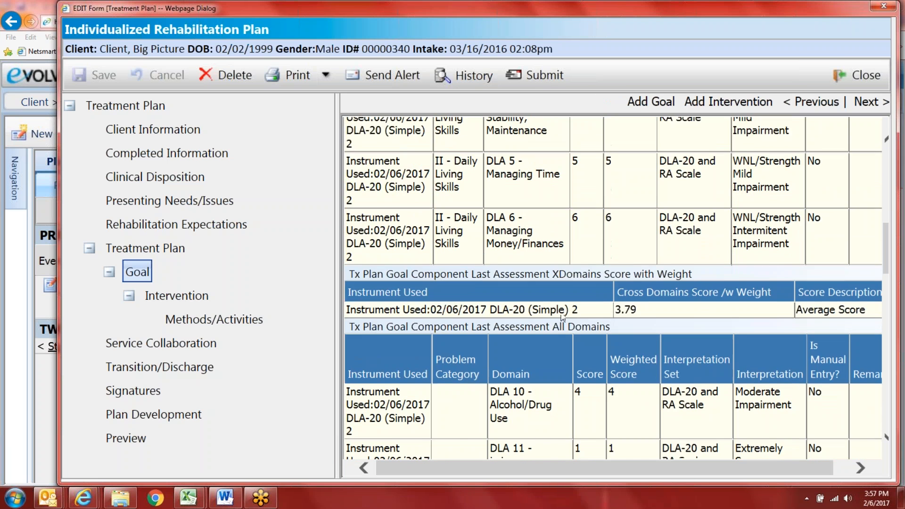
pyautogui.scroll(3, 565, 311)
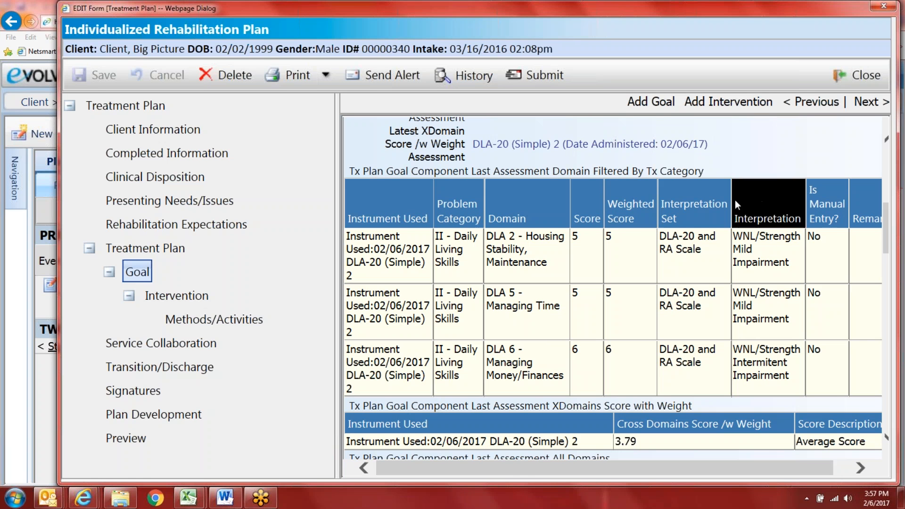
# Step: Open the blank Intervention section under the goal
pyautogui.scroll(-1, 824, 268)
pyautogui.scroll(-3, 822, 263)
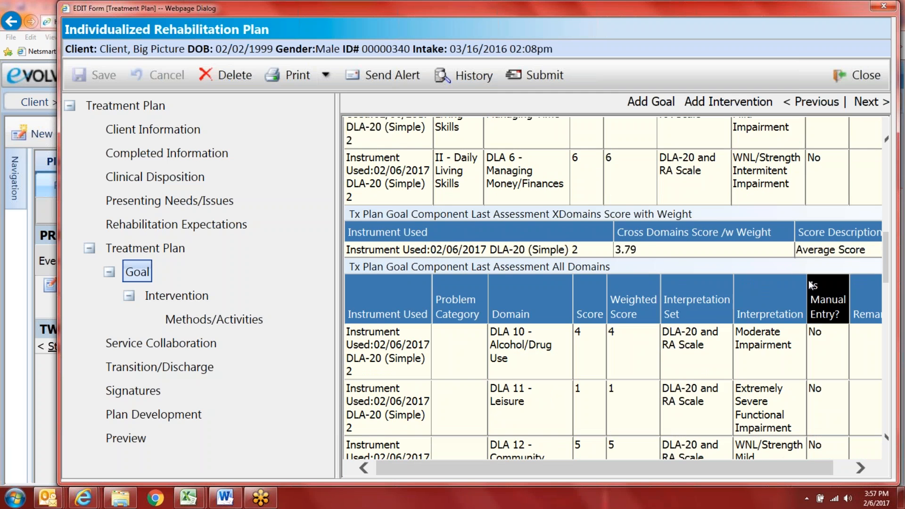
pyautogui.scroll(-3, 660, 297)
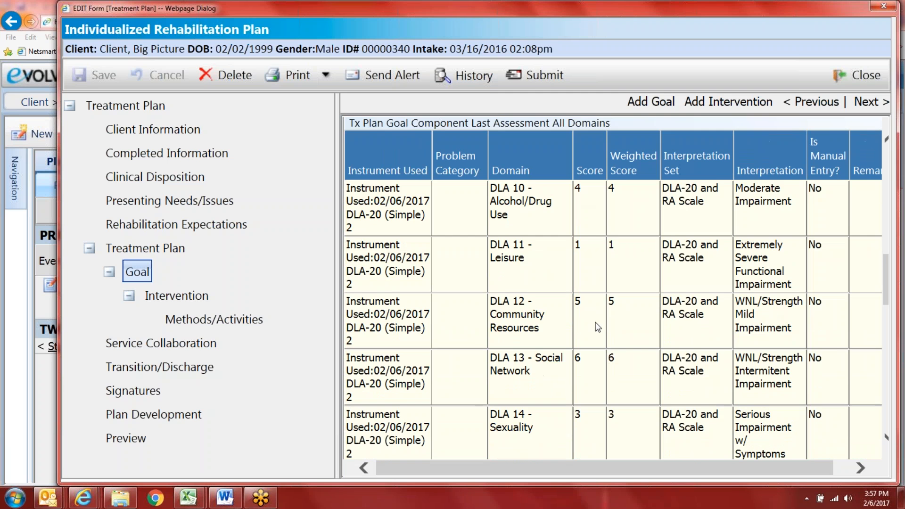
pyautogui.click(203, 297)
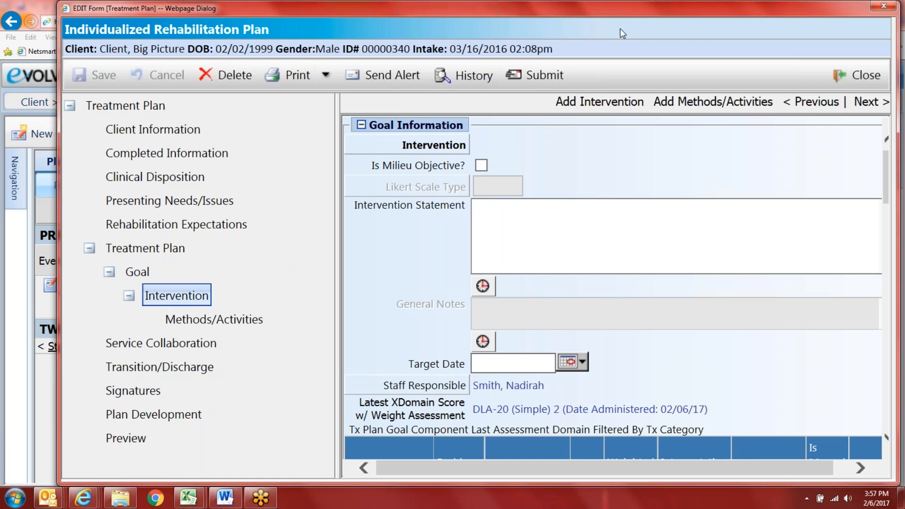
# Step: Choose library objective DLA2c, managing housing-related interactions and transactions, as the intervention
pyautogui.click(436, 145)
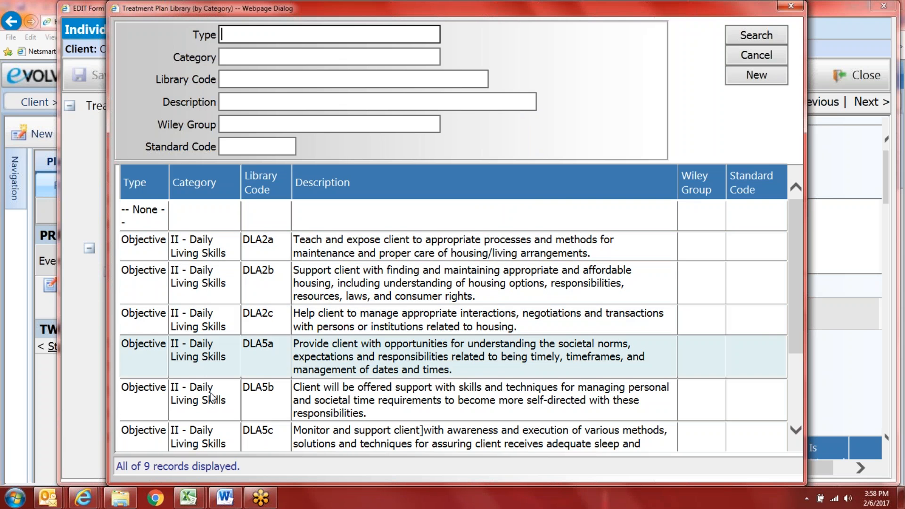
pyautogui.scroll(-1, 212, 443)
pyautogui.scroll(1, 211, 443)
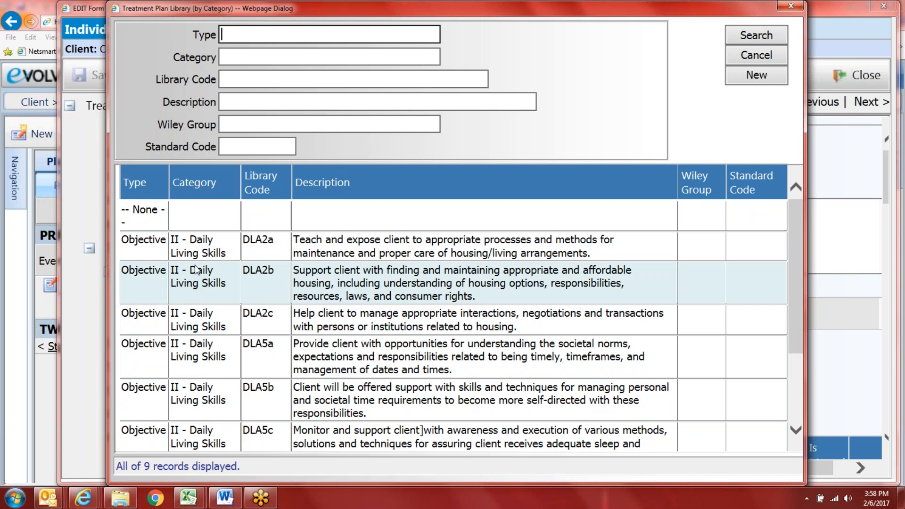
pyautogui.scroll(-3, 230, 342)
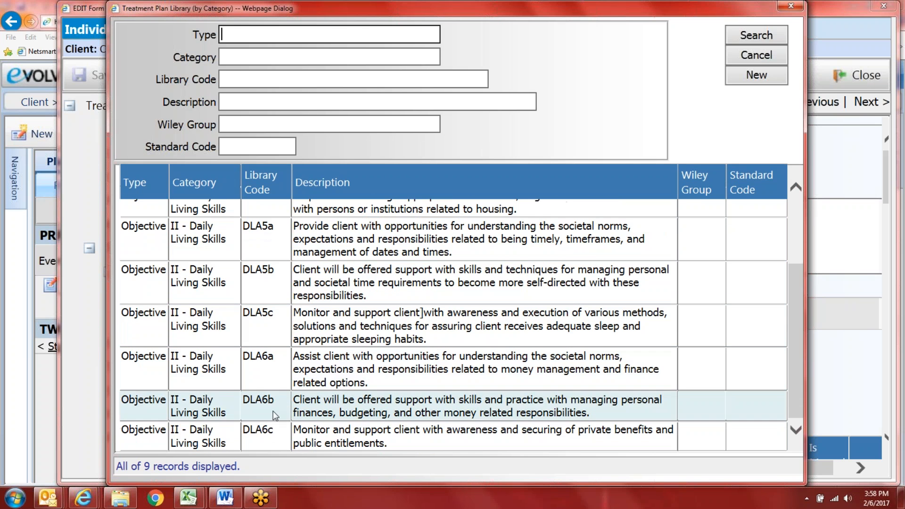
pyautogui.scroll(3, 239, 351)
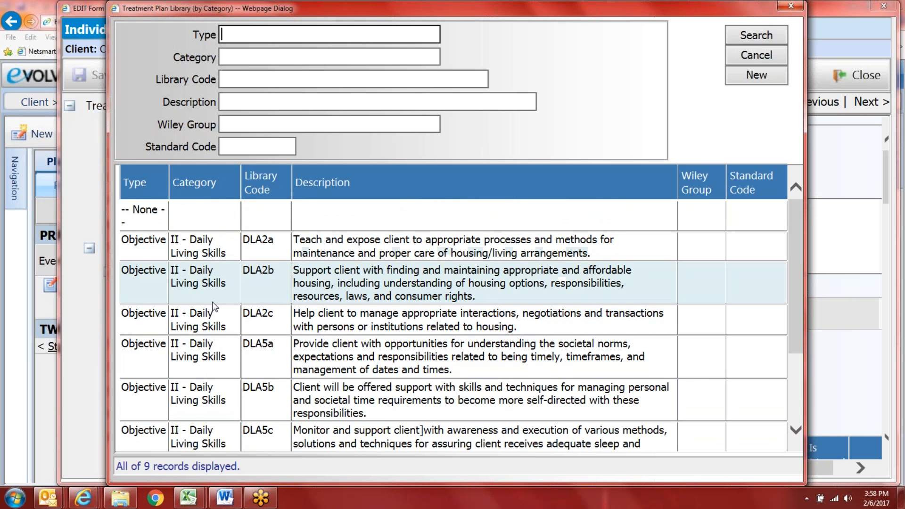
pyautogui.scroll(-1, 206, 429)
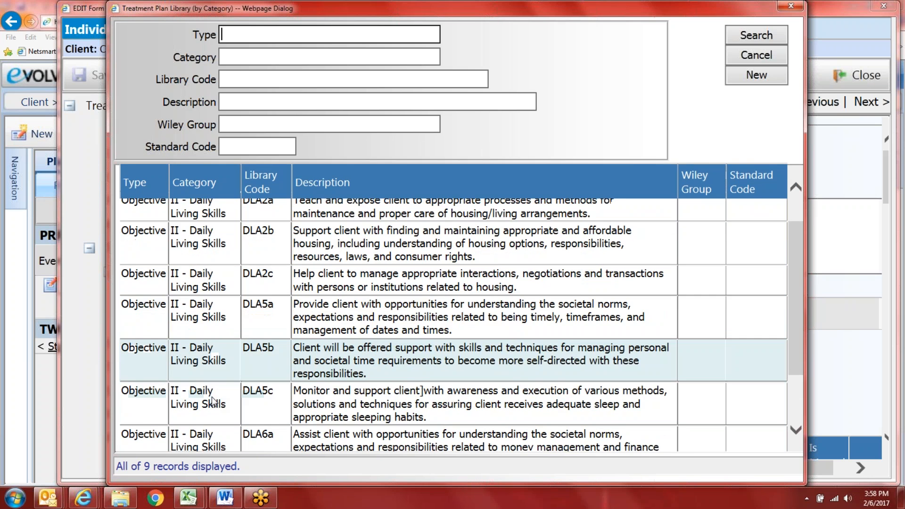
pyautogui.click(195, 288)
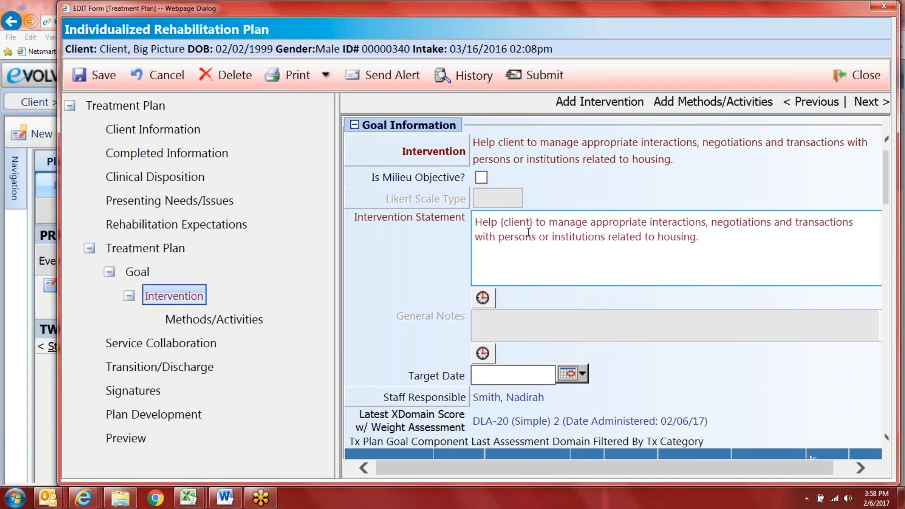
# Step: Replace the {client} placeholder in the DLA2c Intervention Statement with the client's name
pyautogui.moveTo(536, 221); pyautogui.dragTo(499, 221)
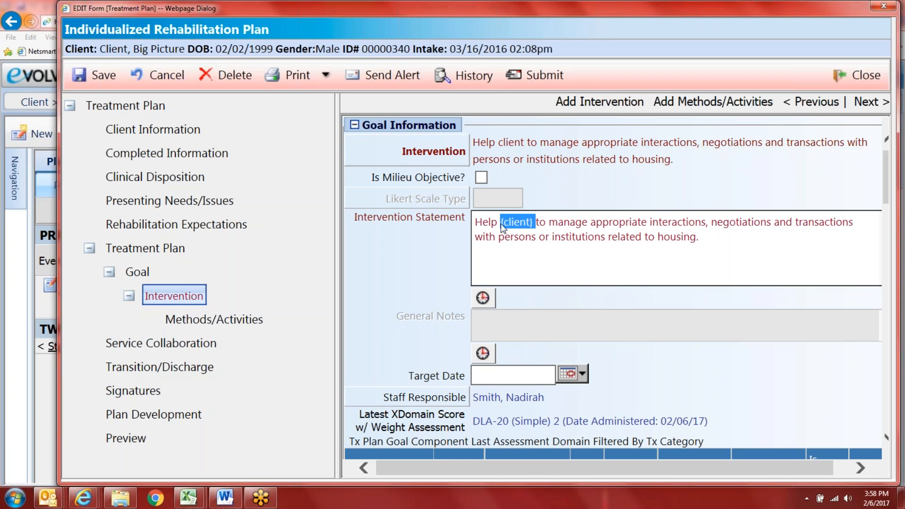
pyautogui.write('Big Picture')
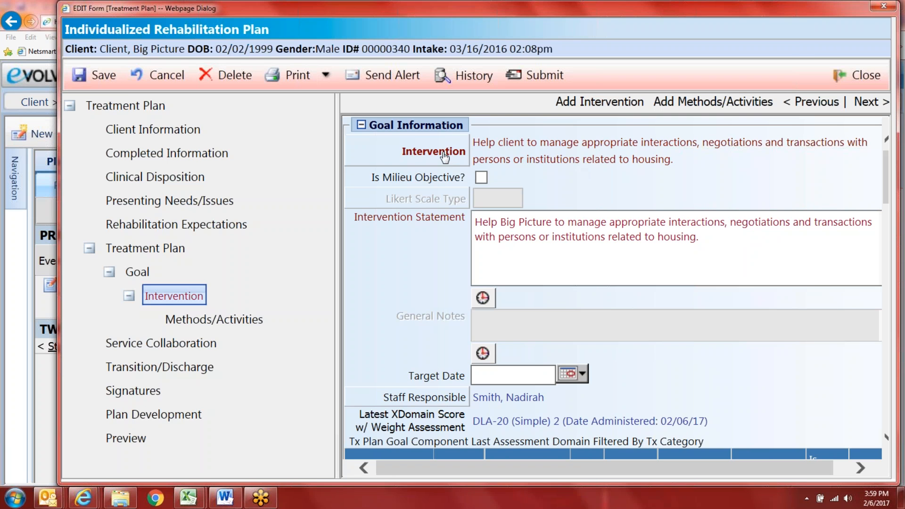
pyautogui.click(443, 153)
pyautogui.scroll(-3, 296, 243)
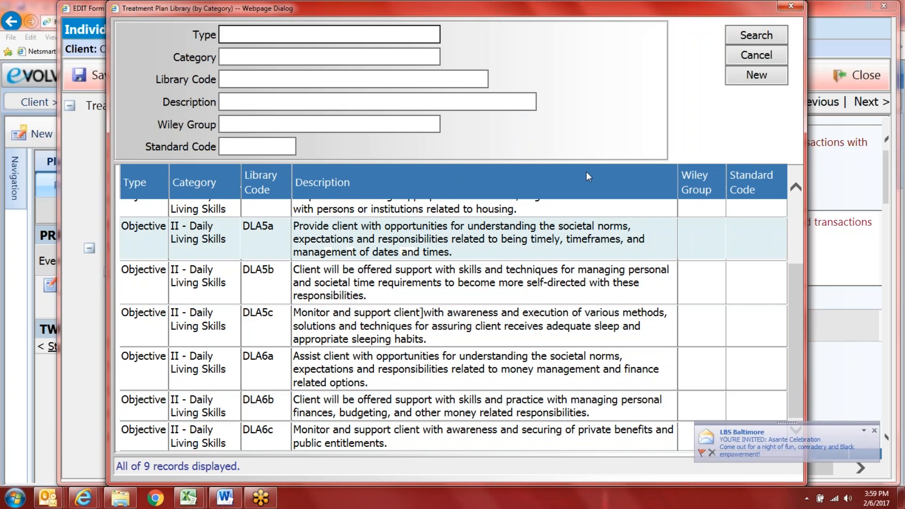
pyautogui.click(756, 55)
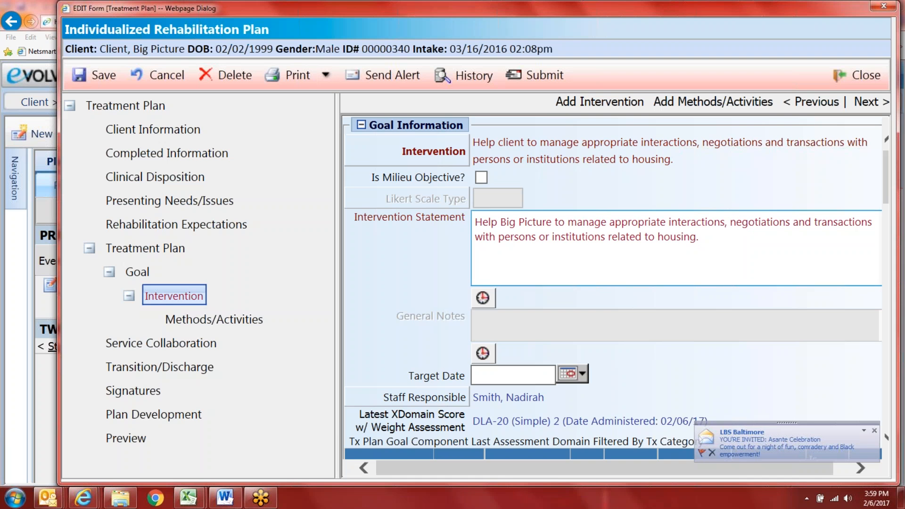
pyautogui.moveTo(550, 225); pyautogui.dragTo(501, 223)
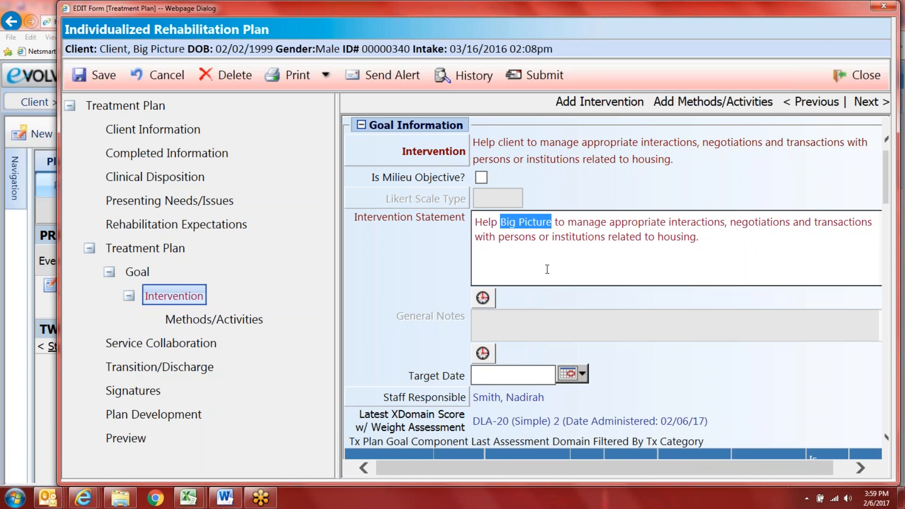
pyautogui.scroll(-1, 586, 333)
pyautogui.scroll(-4, 595, 340)
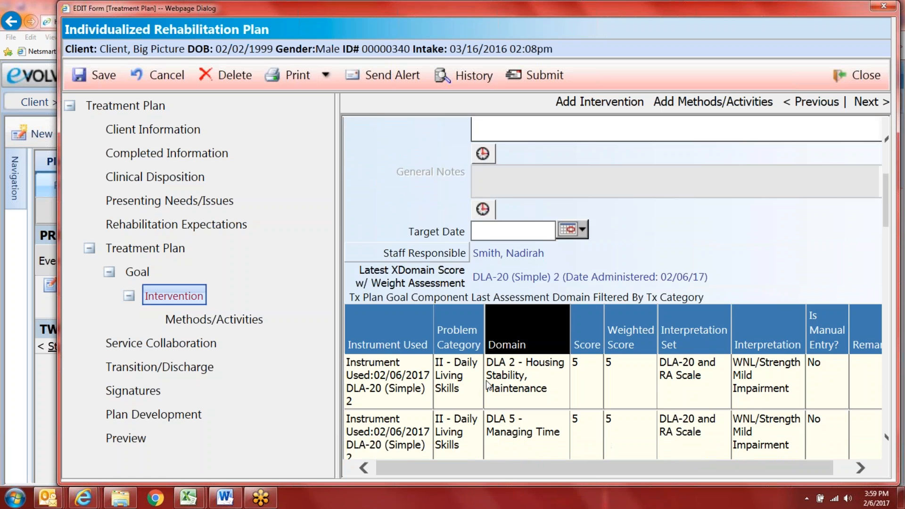
pyautogui.scroll(-3, 530, 433)
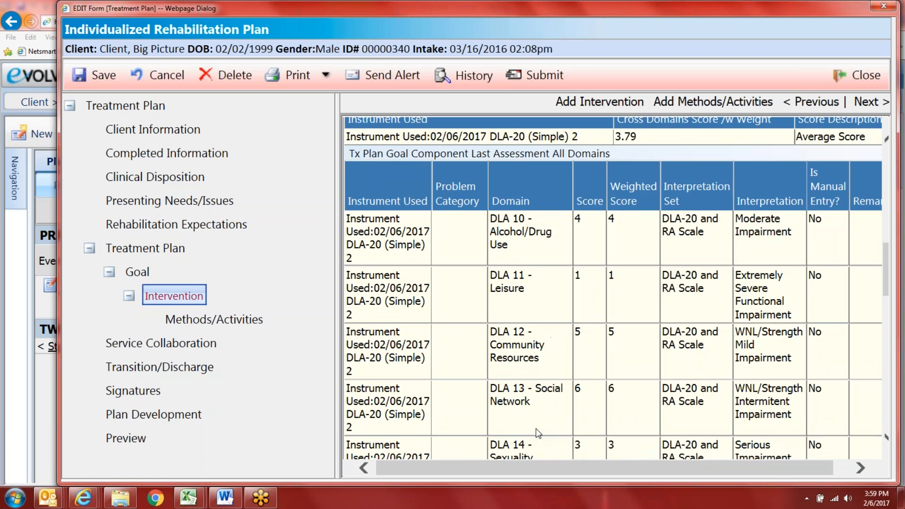
pyautogui.scroll(6, 542, 415)
pyautogui.scroll(1, 544, 412)
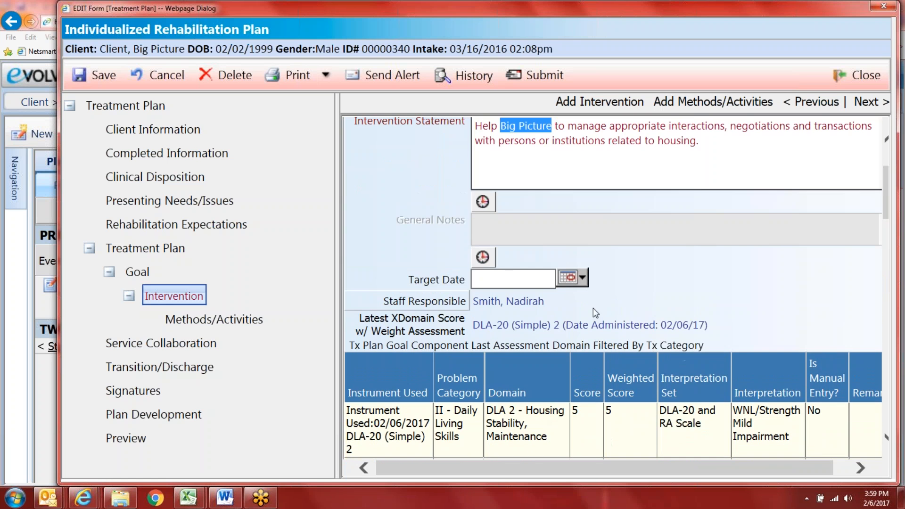
# Step: Set the intervention's target date to 04/01/2017
pyautogui.click(572, 278)
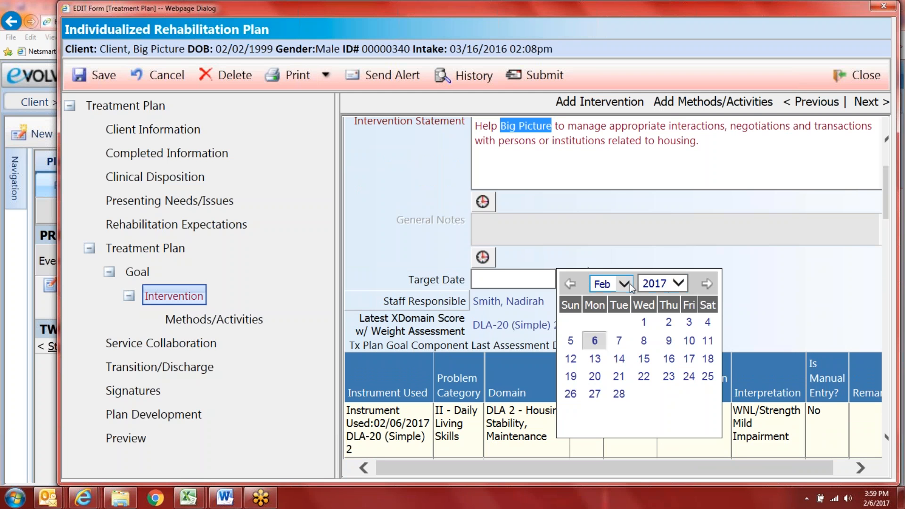
pyautogui.click(629, 284)
pyautogui.click(612, 308)
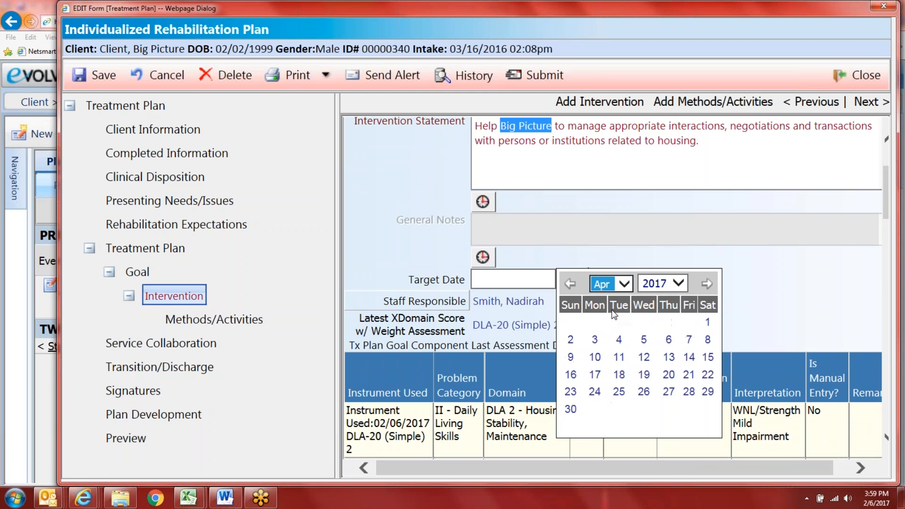
pyautogui.click(707, 322)
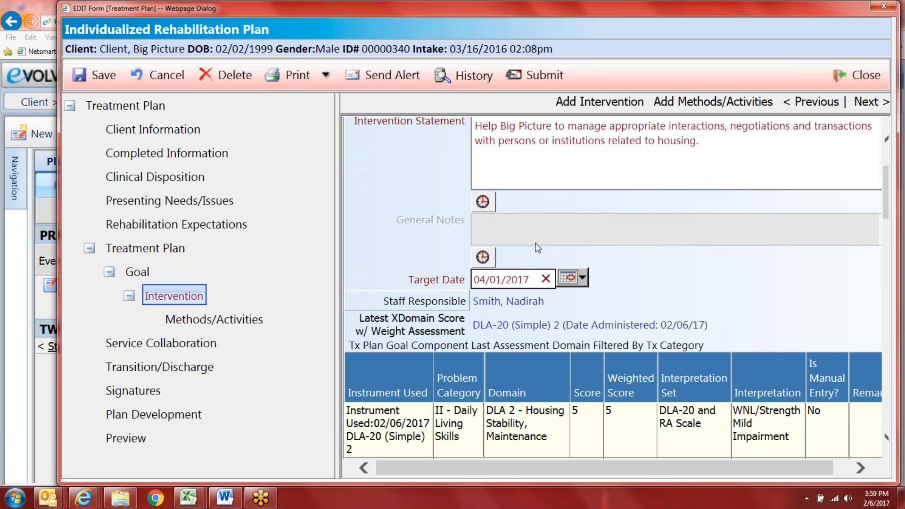
# Step: Give the intervention a clinician rating of 3 - Moderately Severe Impairment
pyautogui.scroll(-12, 499, 286)
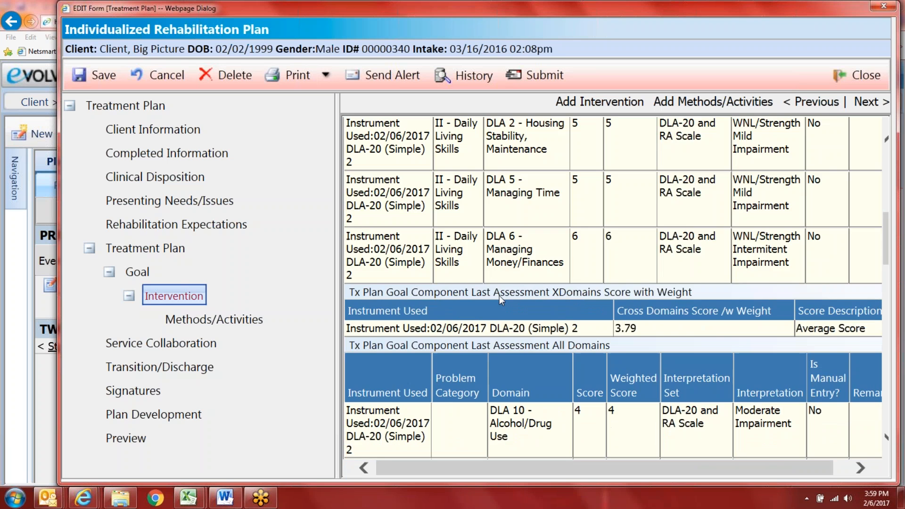
pyautogui.scroll(-10, 501, 318)
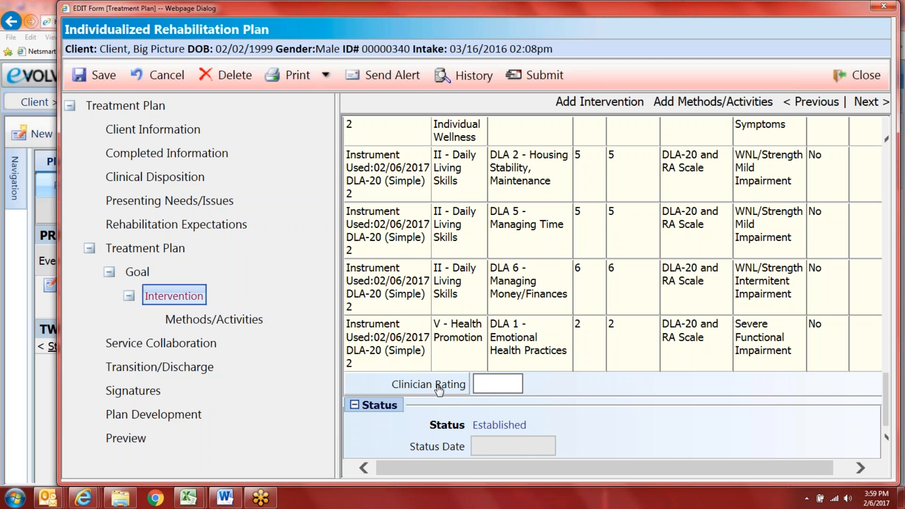
pyautogui.scroll(5, 426, 384)
pyautogui.scroll(10, 426, 375)
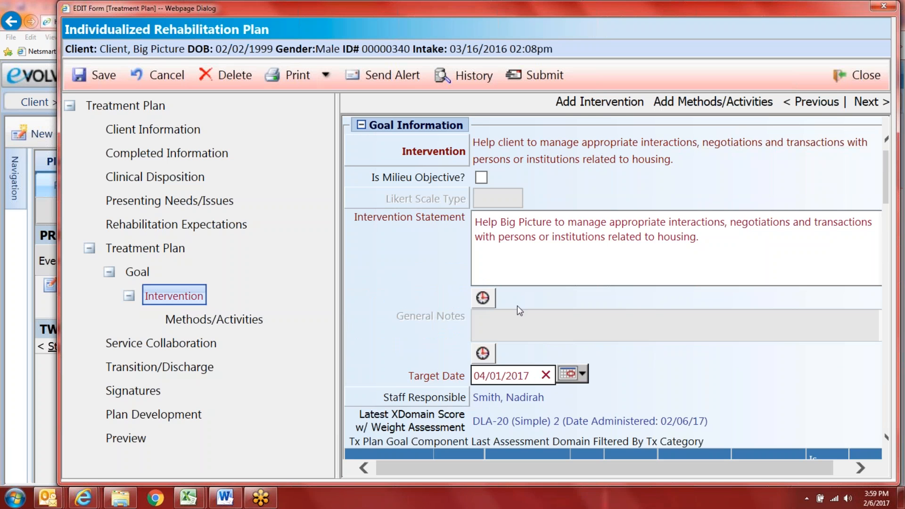
pyautogui.scroll(-10, 513, 352)
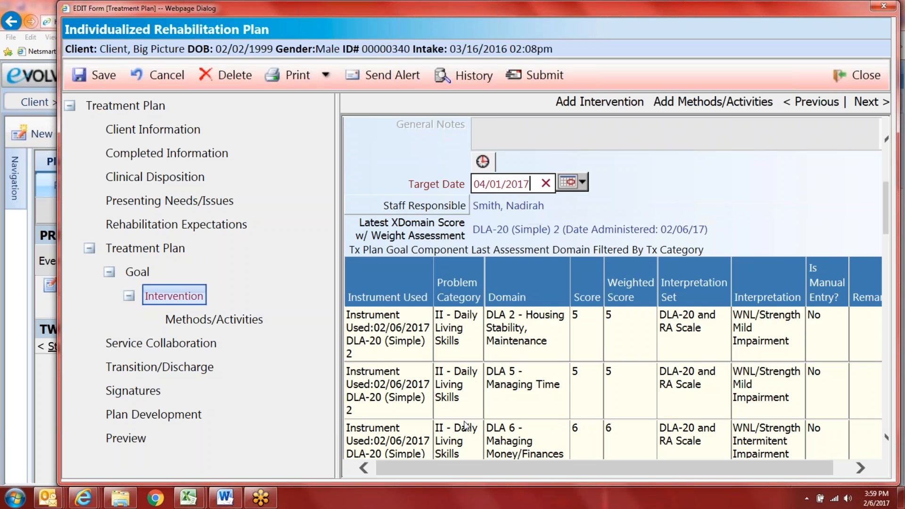
pyautogui.scroll(-10, 431, 440)
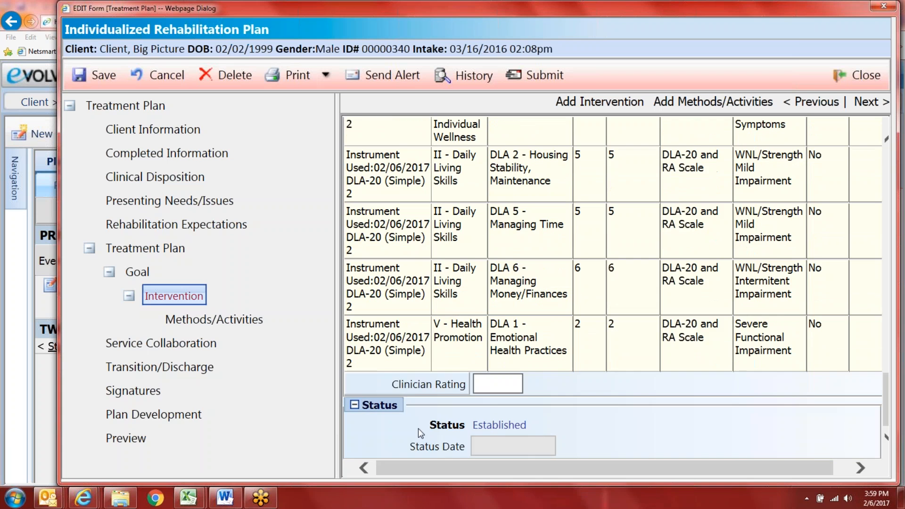
pyautogui.click(419, 354)
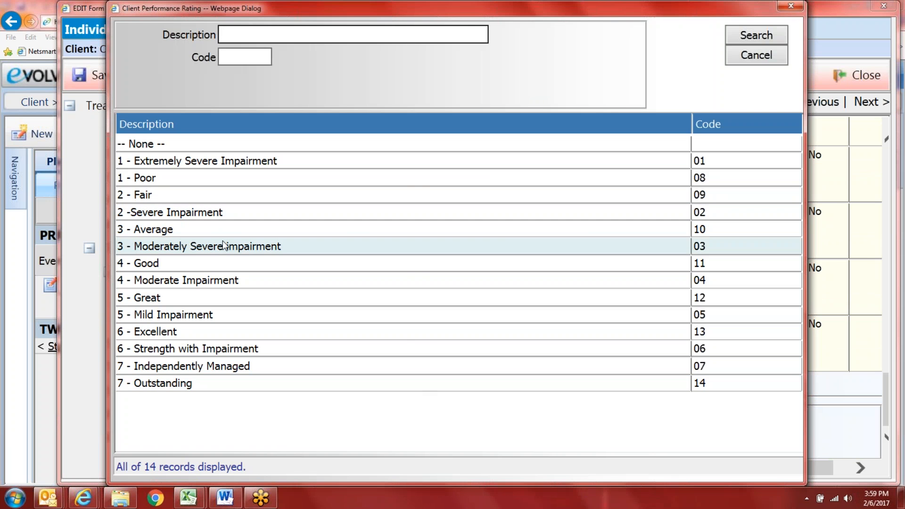
pyautogui.click(225, 245)
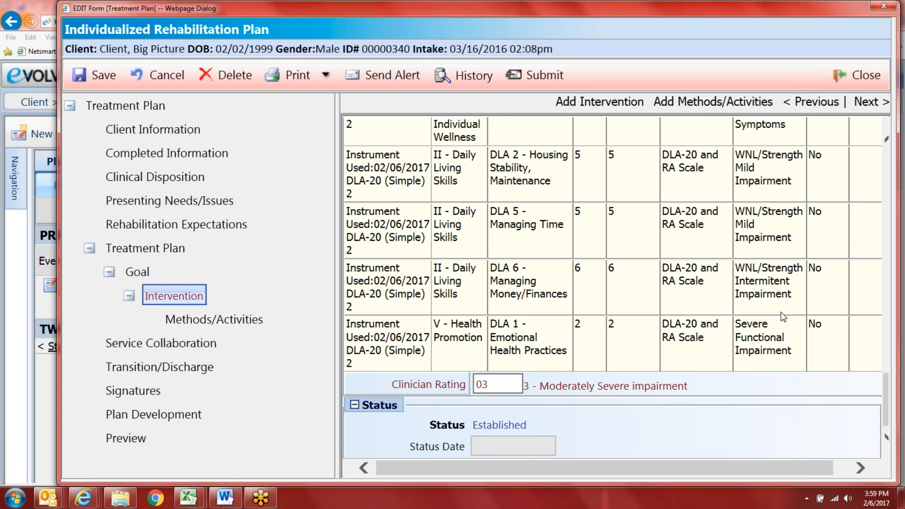
pyautogui.scroll(10, 783, 316)
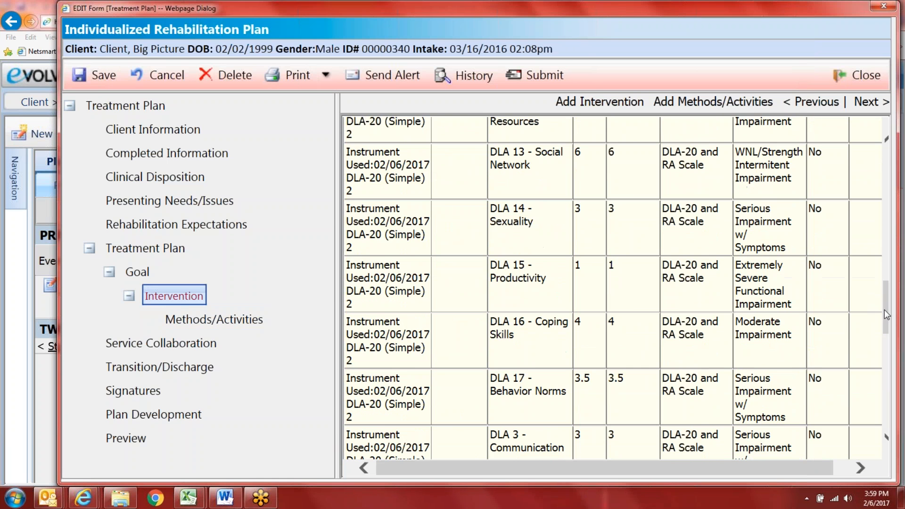
pyautogui.moveTo(885, 309); pyautogui.dragTo(885, 178)
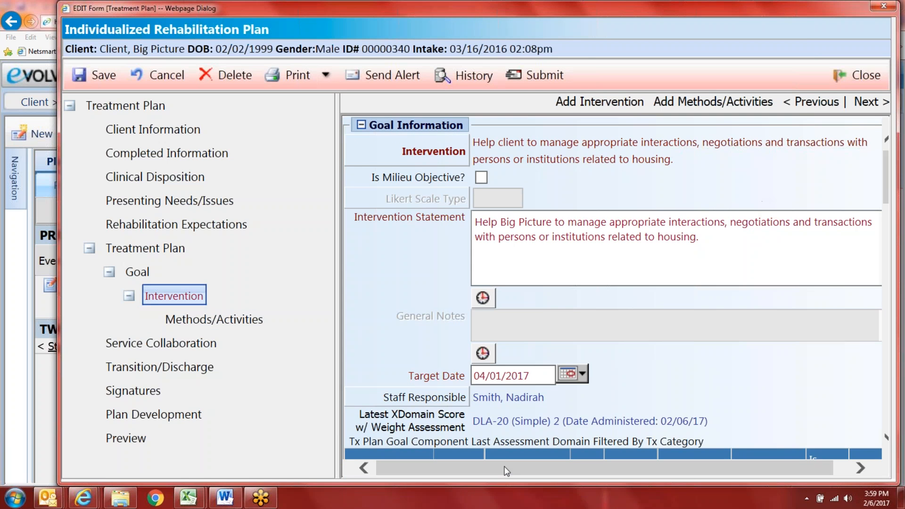
pyautogui.moveTo(505, 468); pyautogui.dragTo(520, 468)
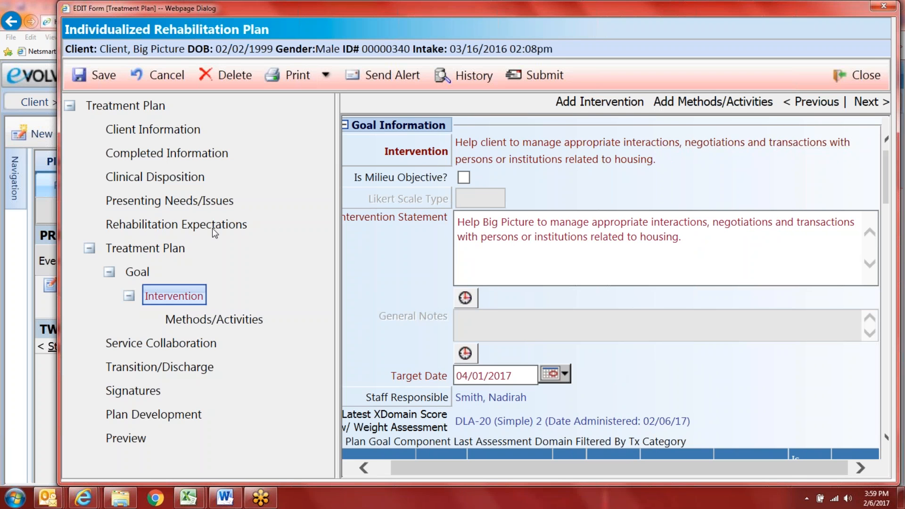
# Step: Delete the housing intervention's Methods/Activities entry from the tree and confirm Yes
pyautogui.click(212, 320)
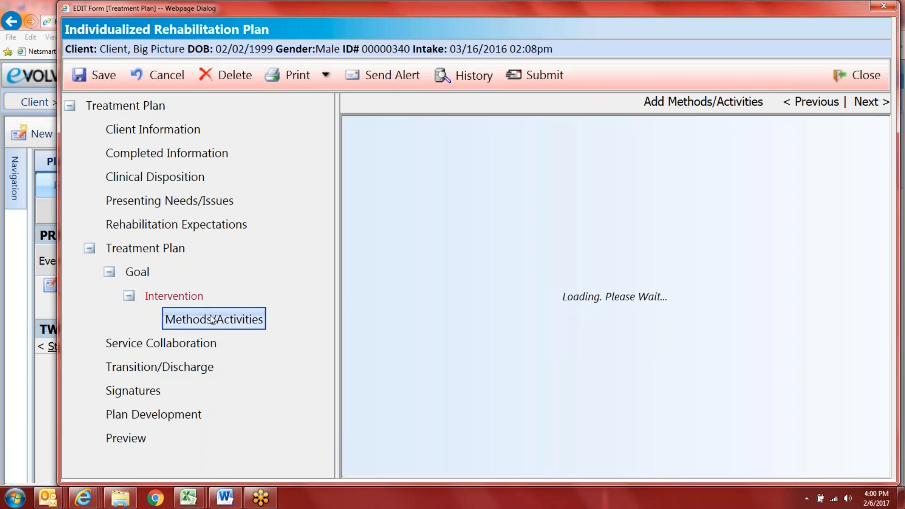
pyautogui.rightClick(243, 326)
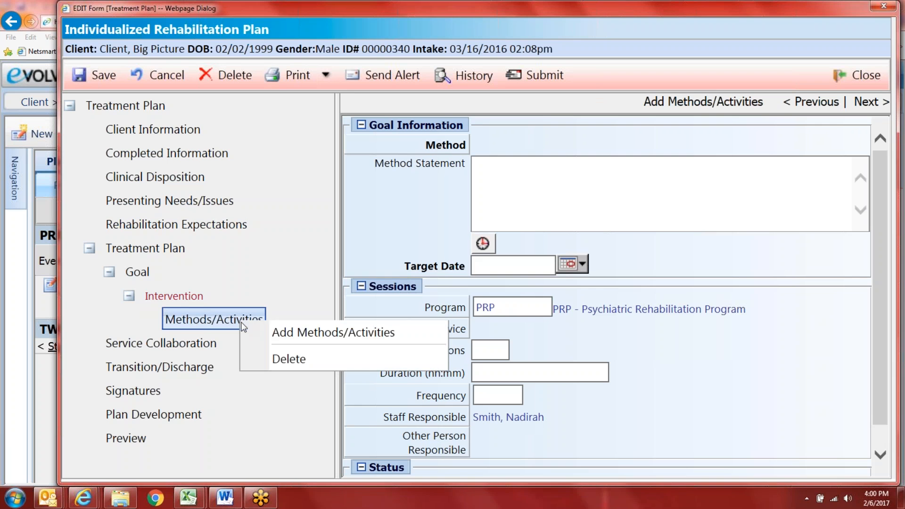
pyautogui.click(284, 360)
pyautogui.click(450, 338)
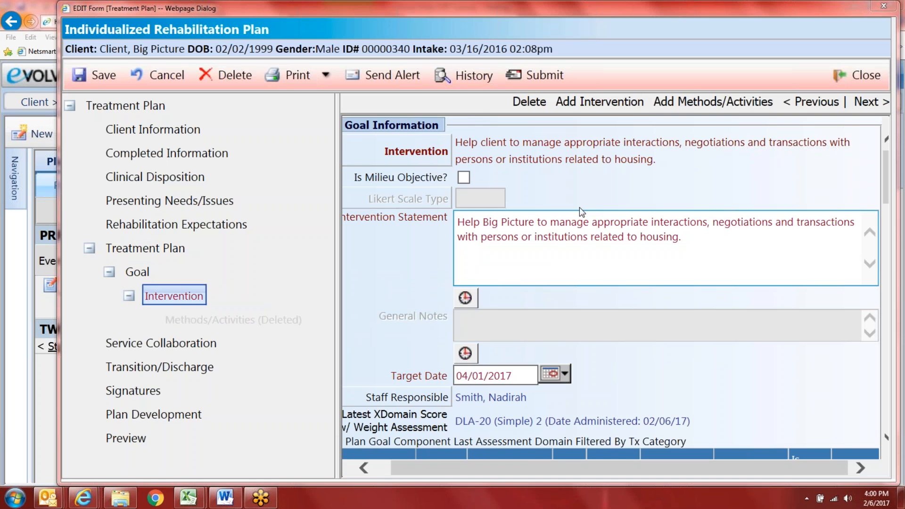
# Step: Add a second goal to the plan and open the Treatment Plan Library for its Desired Outcome
pyautogui.click(130, 277)
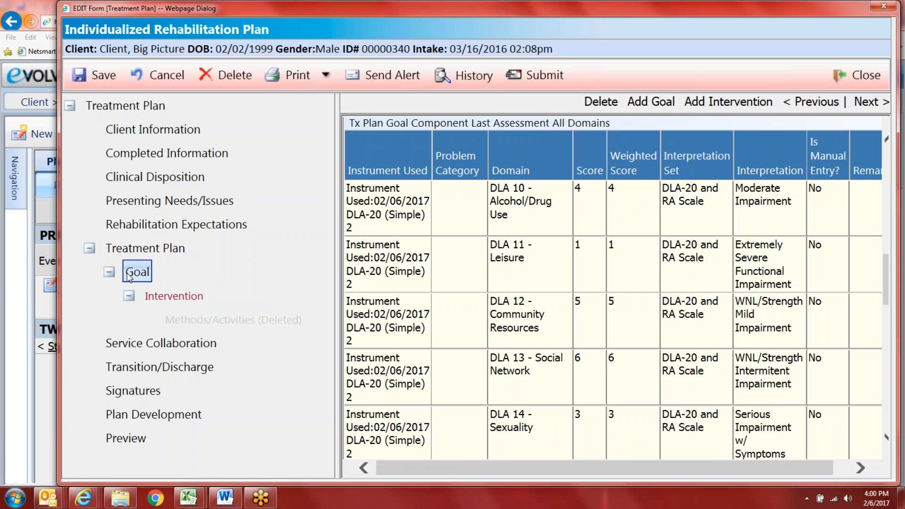
pyautogui.click(160, 297)
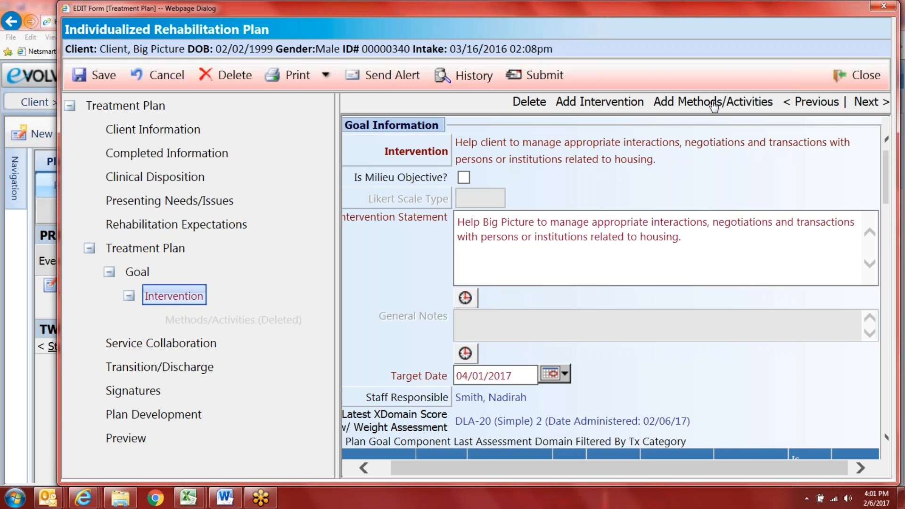
pyautogui.click(129, 277)
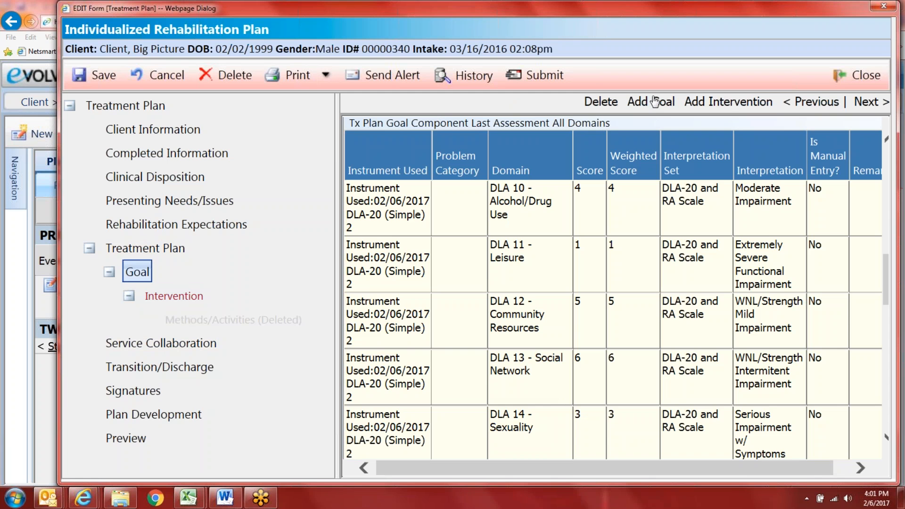
pyautogui.click(650, 102)
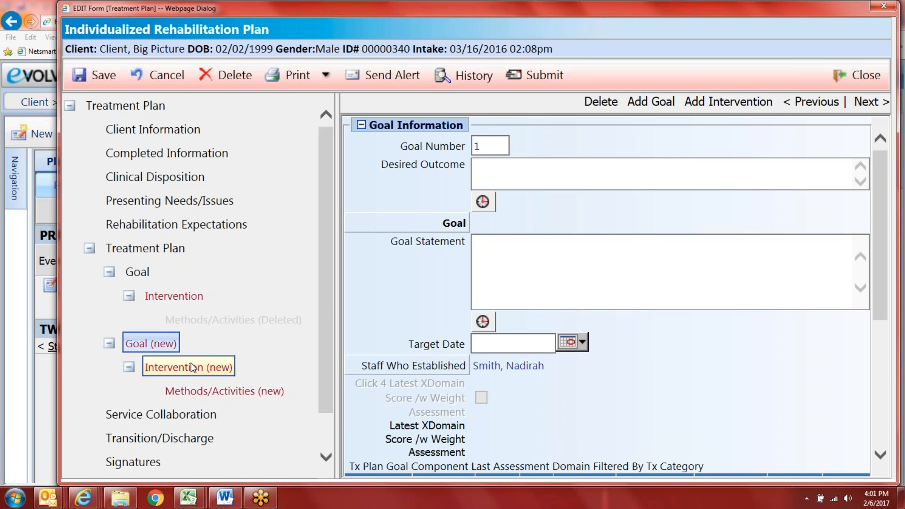
pyautogui.click(482, 201)
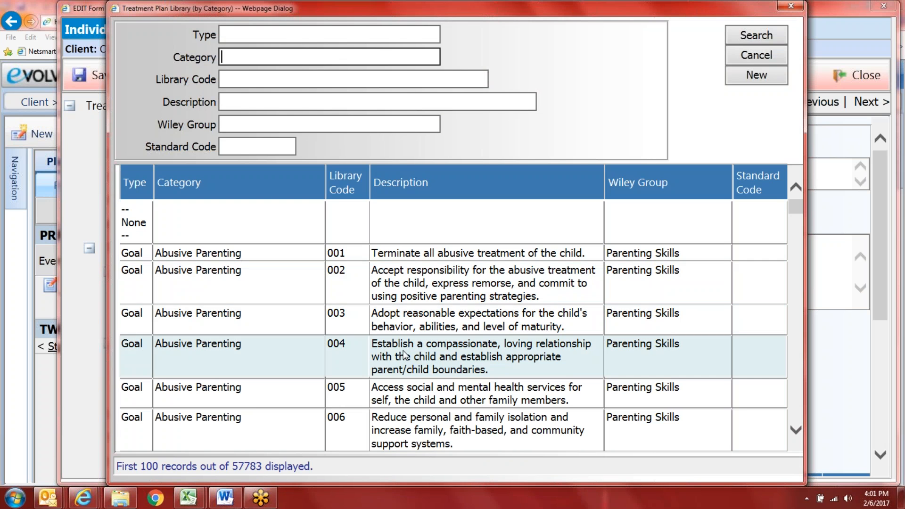
# Step: Widen the Treatment Plan Library dialog to show more of the list
pyautogui.moveTo(807, 229); pyautogui.dragTo(824, 230)
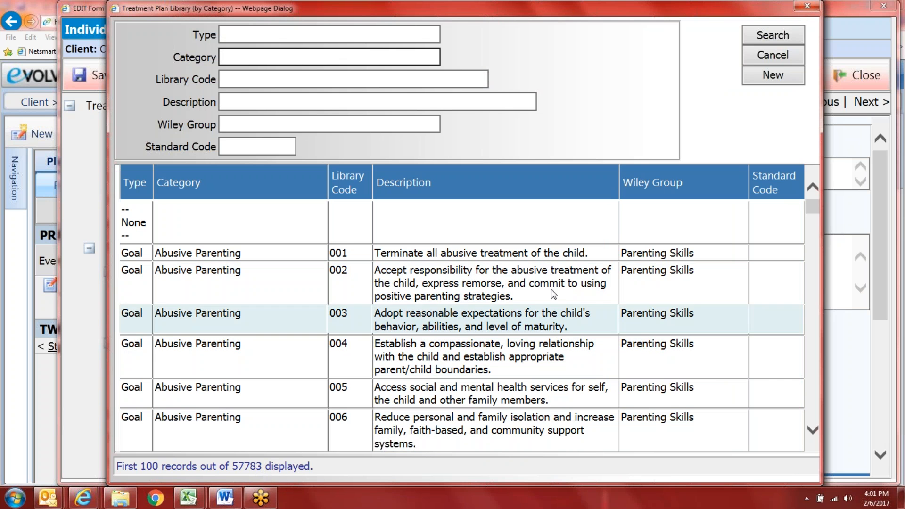
pyautogui.moveTo(811, 210); pyautogui.dragTo(802, 185)
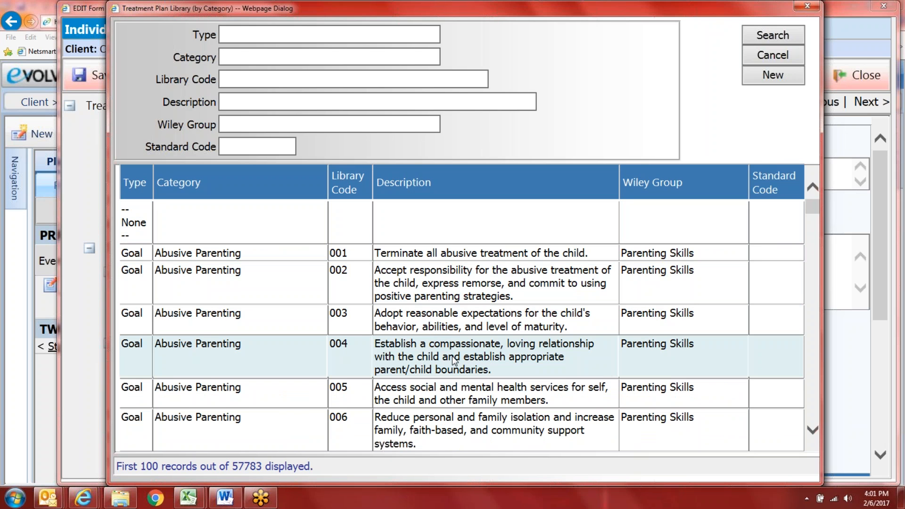
pyautogui.scroll(-1, 325, 351)
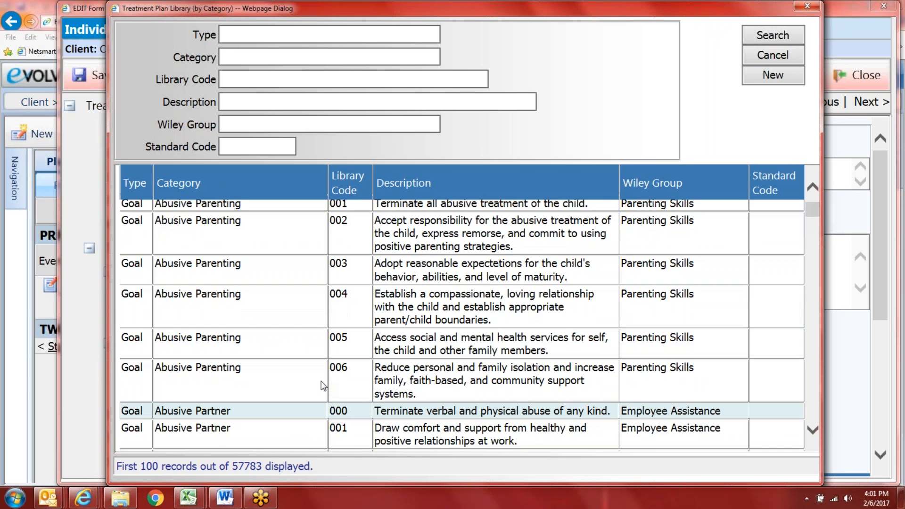
pyautogui.scroll(1, 323, 385)
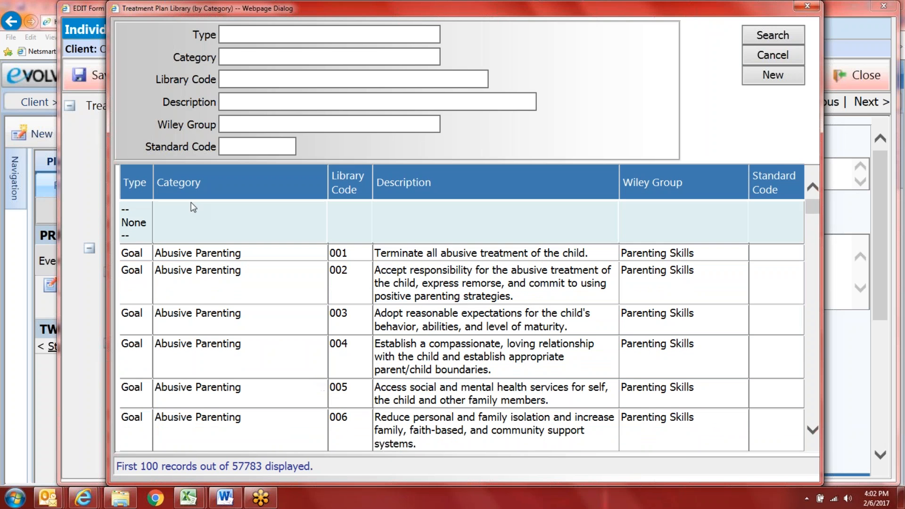
# Step: Search the library by category dla2, then i, then V
pyautogui.click(232, 55)
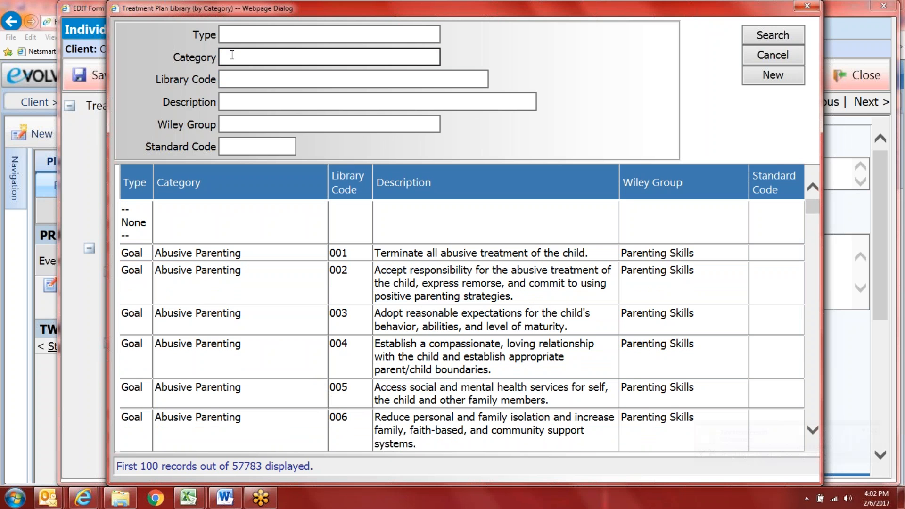
pyautogui.write('dla')
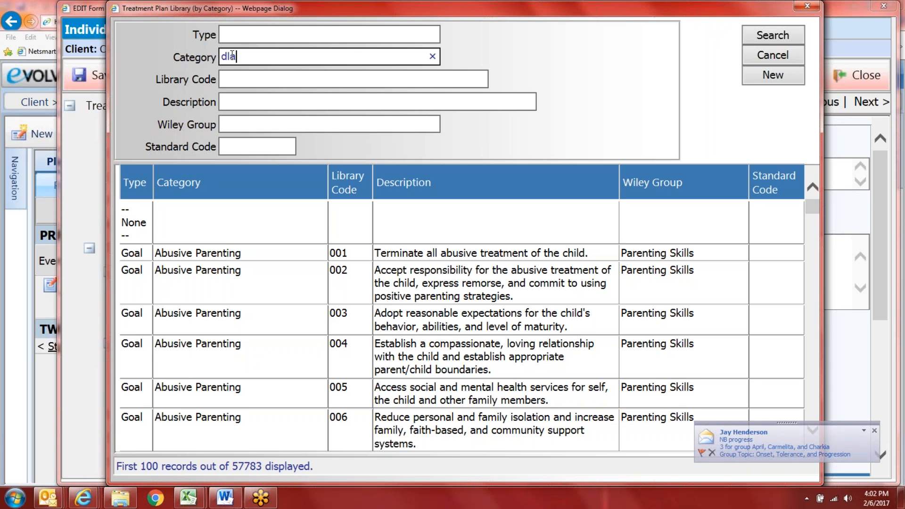
pyautogui.write('2')
pyautogui.press('Return')
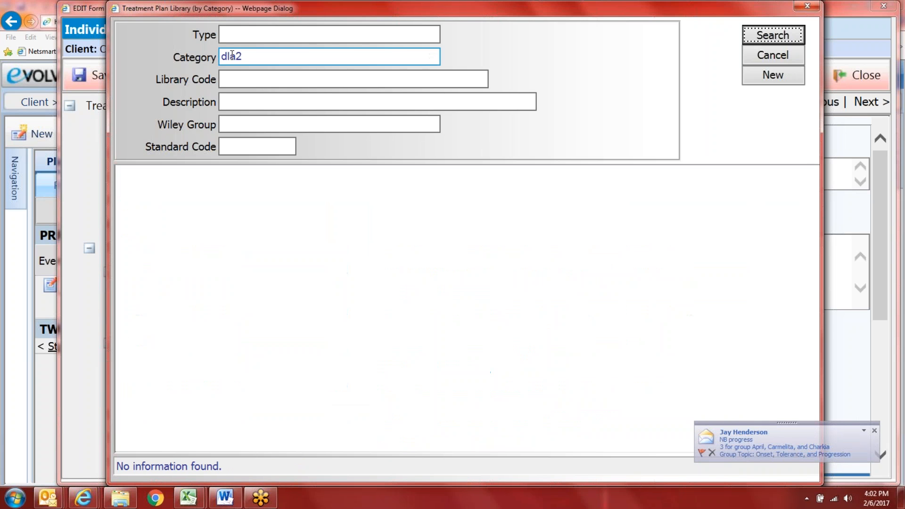
pyautogui.doubleClick(292, 58)
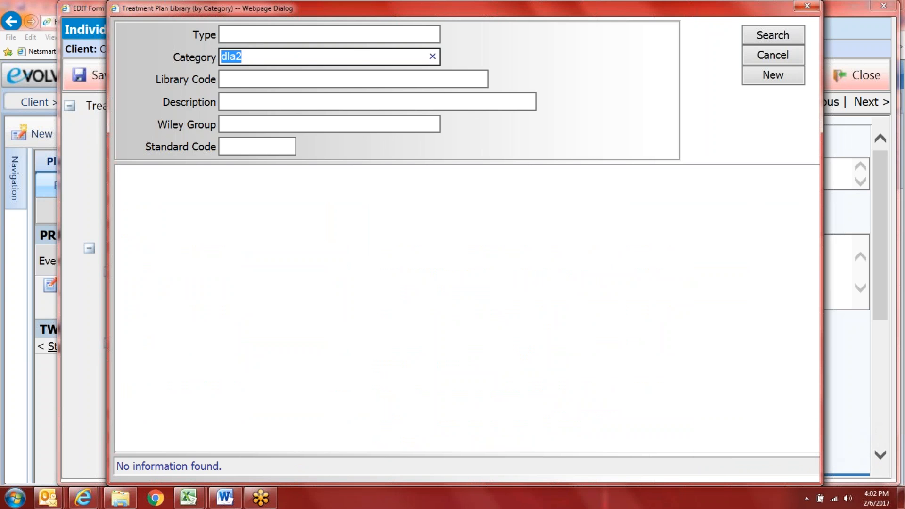
pyautogui.write('i')
pyautogui.press('Return')
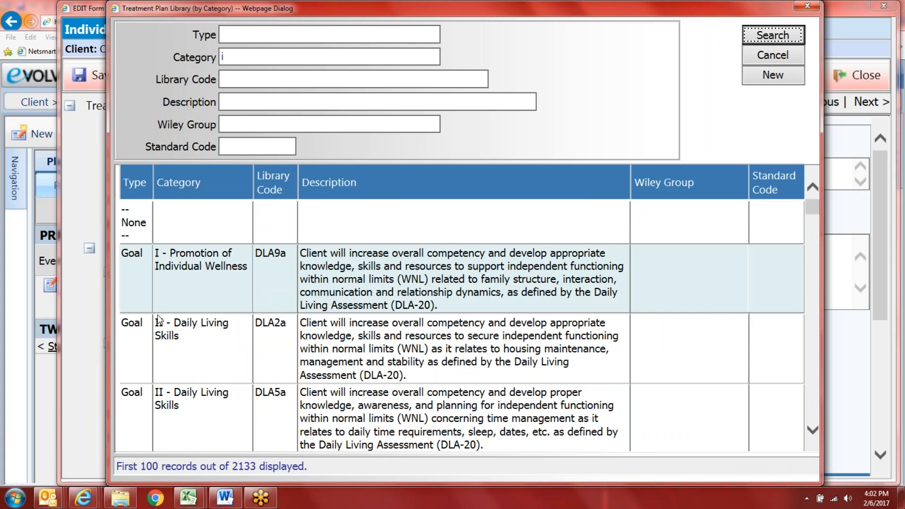
pyautogui.scroll(-8, 243, 372)
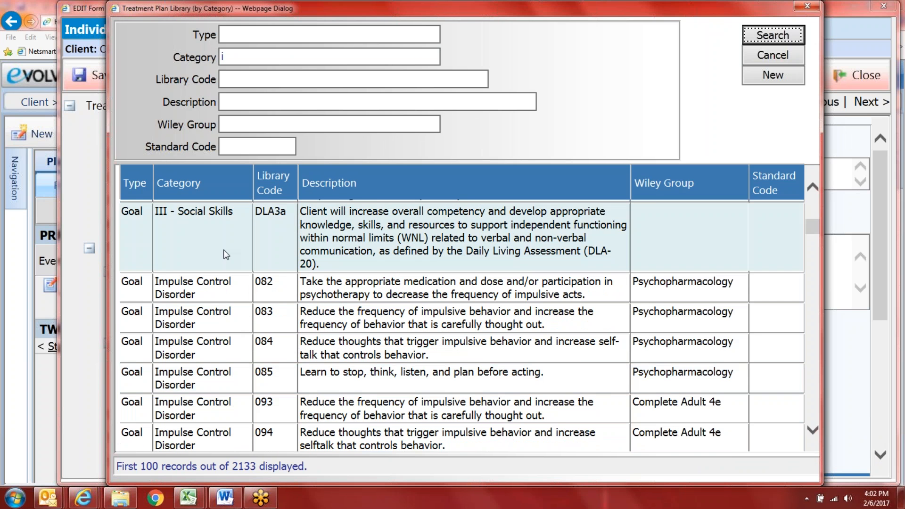
pyautogui.scroll(3, 226, 255)
pyautogui.click(222, 57)
pyautogui.write('V')
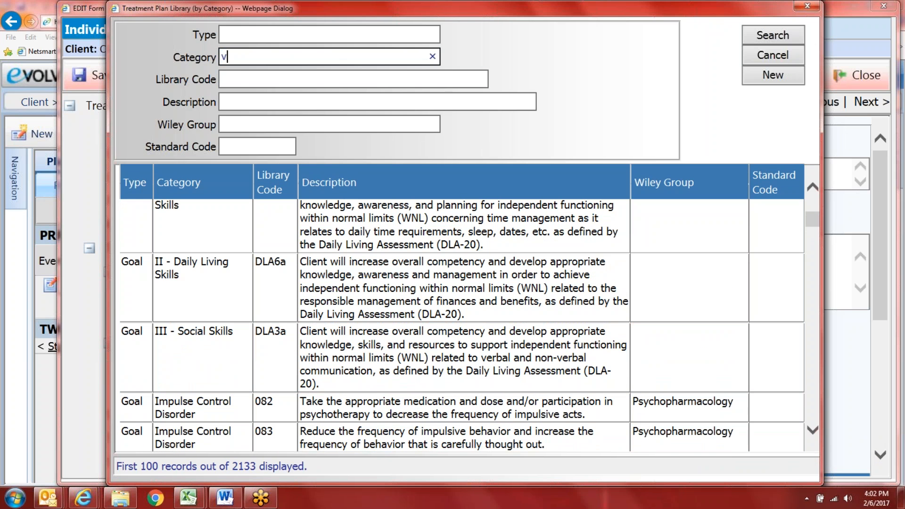
pyautogui.press('Return')
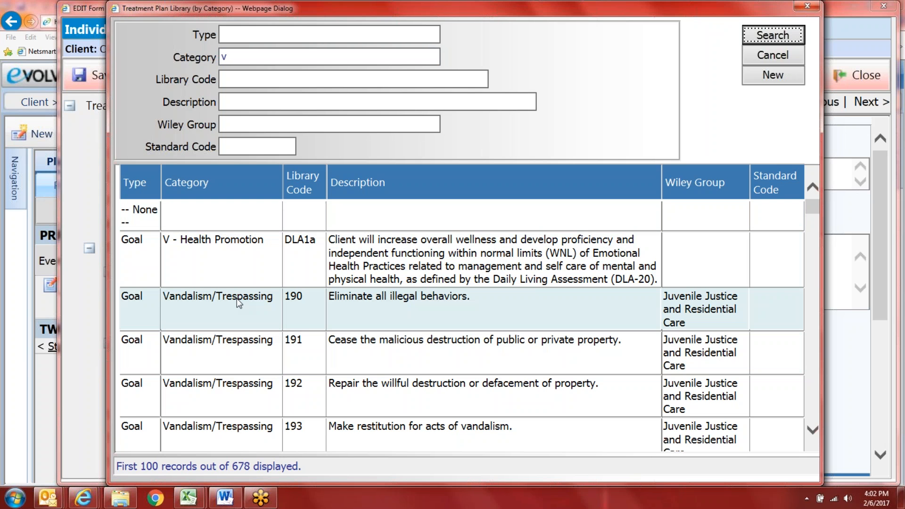
# Step: Search by category dla, then settle on category ii to list 22 entries
pyautogui.click(233, 54)
pyautogui.doubleClick(223, 57)
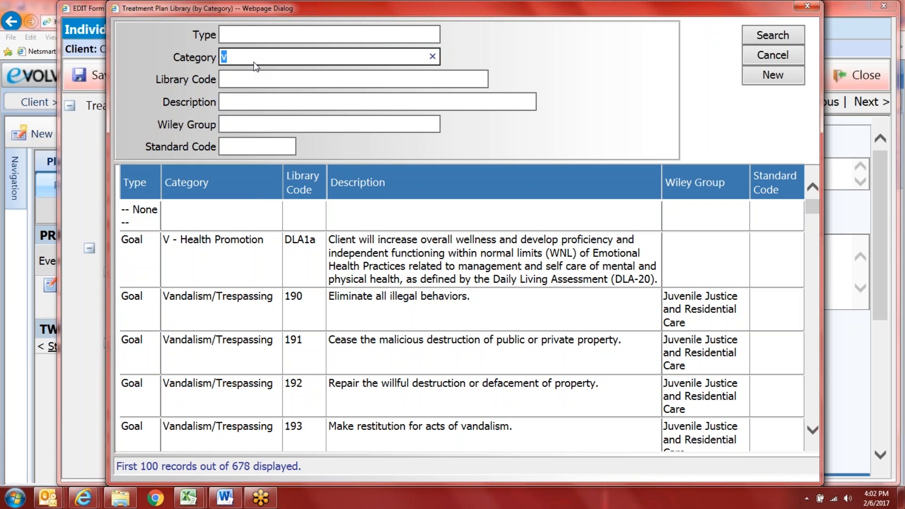
pyautogui.write('dla')
pyautogui.press('Return')
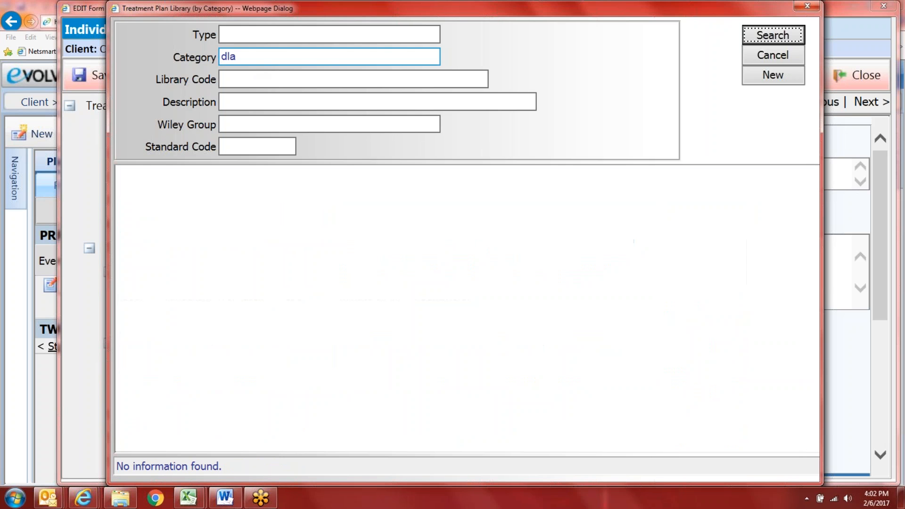
pyautogui.click(254, 57)
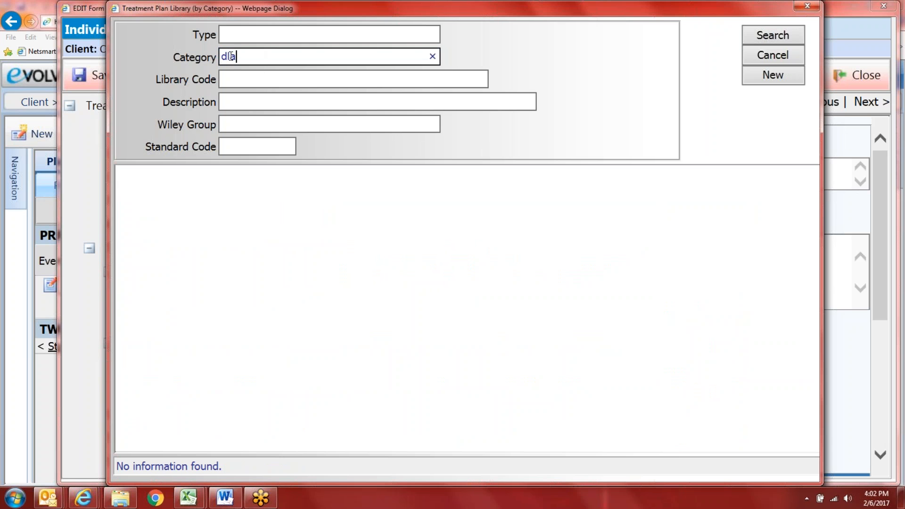
pyautogui.write('v')
pyautogui.press('BackSpace')
pyautogui.write('ii')
pyautogui.press('Return')
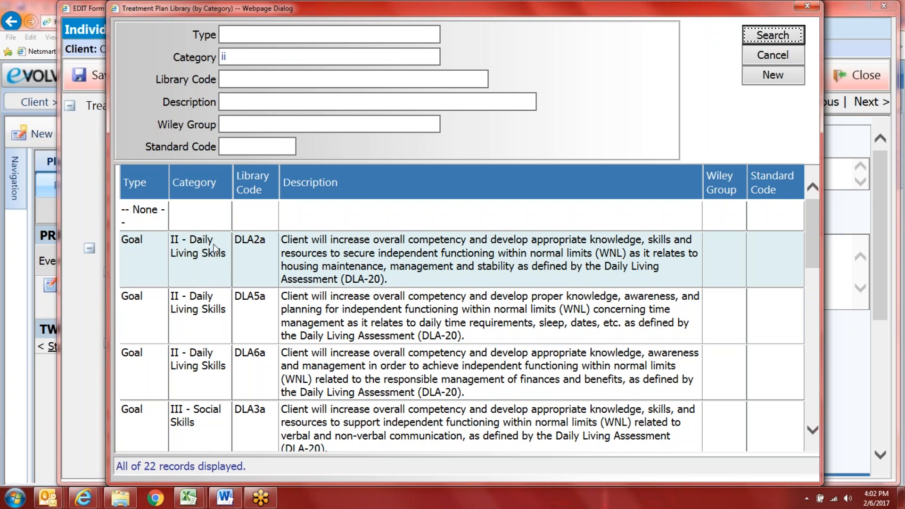
# Step: Browse through the category II library results
pyautogui.scroll(-2, 206, 349)
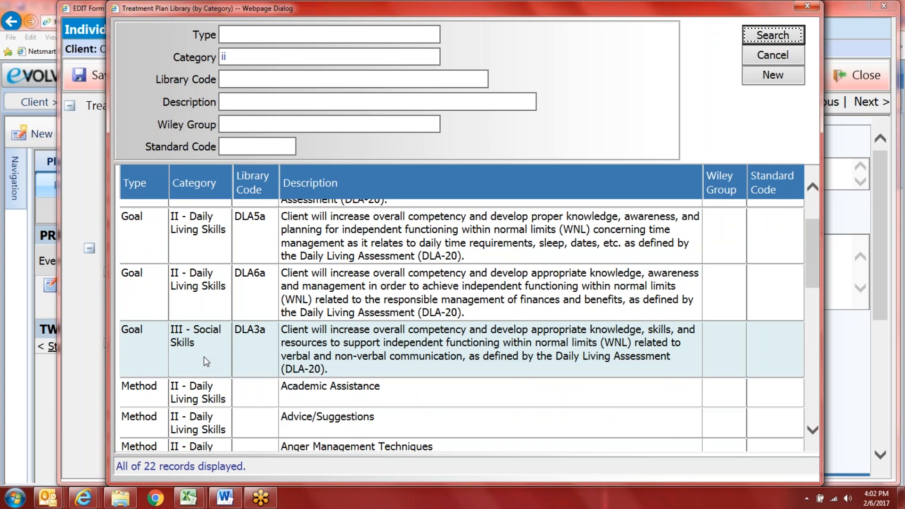
pyautogui.scroll(2, 204, 361)
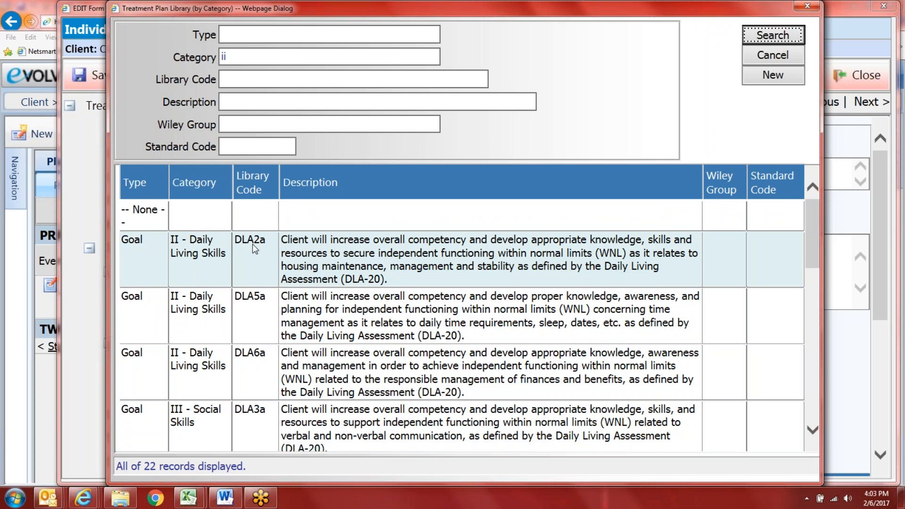
pyautogui.click(224, 55)
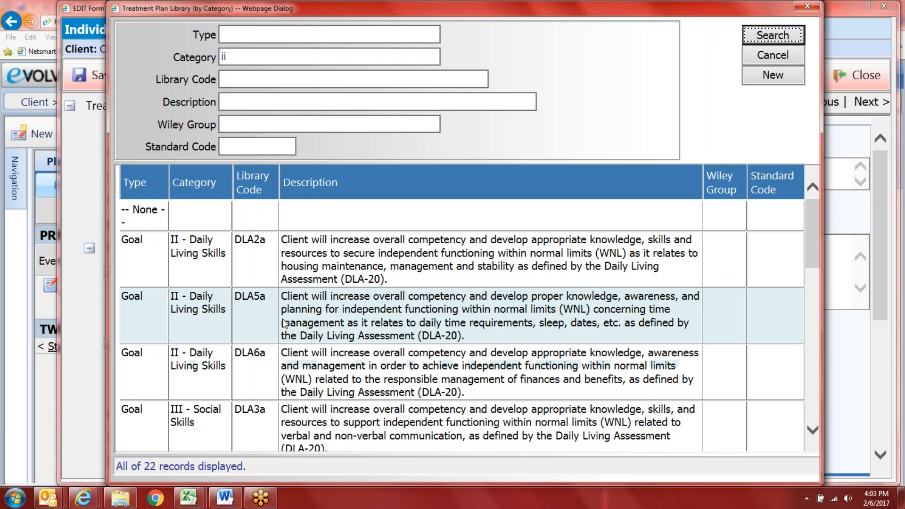
pyautogui.scroll(-2, 217, 375)
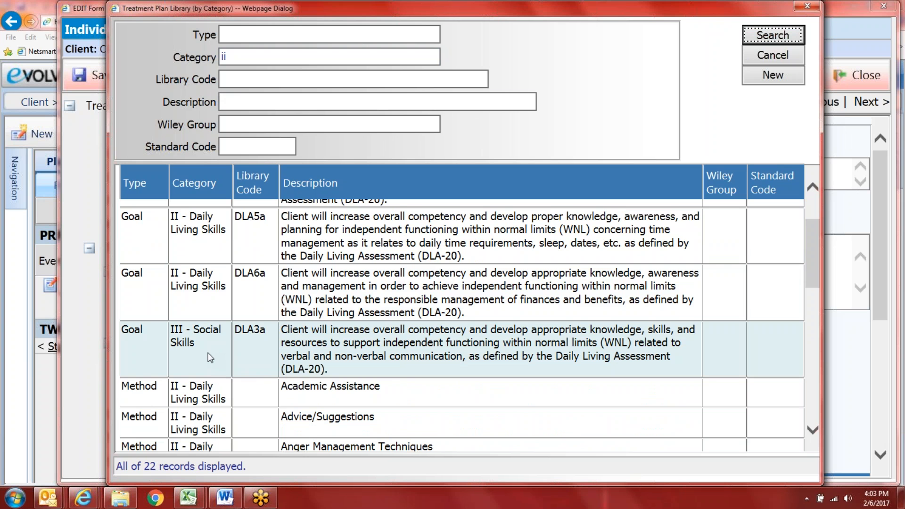
pyautogui.scroll(-11, 210, 358)
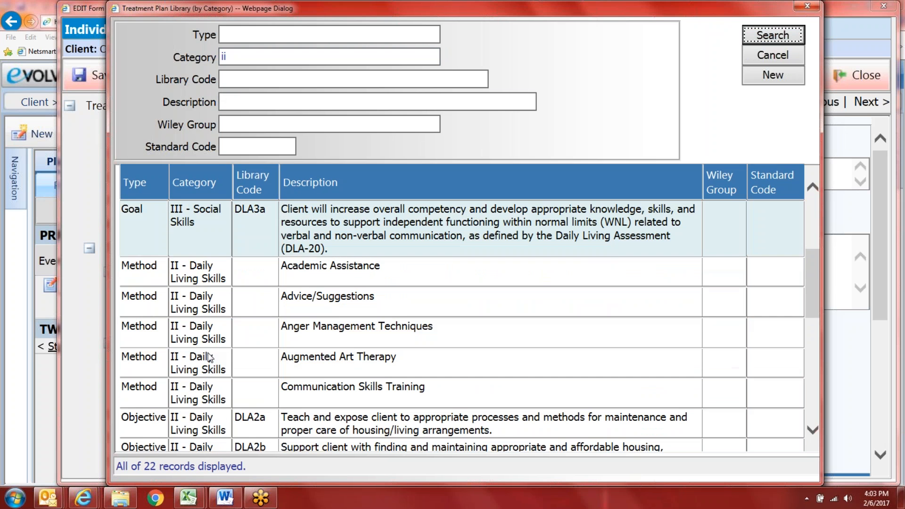
pyautogui.scroll(-3, 205, 396)
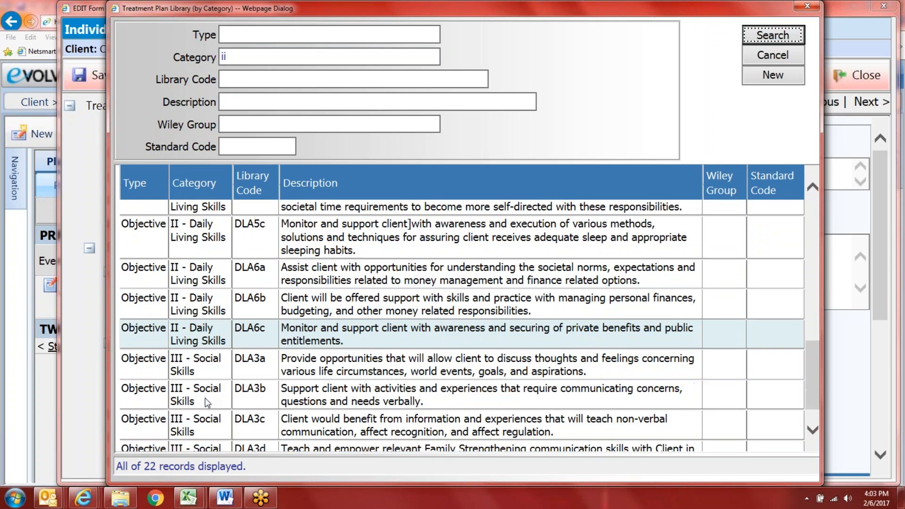
pyautogui.scroll(2, 200, 409)
pyautogui.scroll(10, 202, 411)
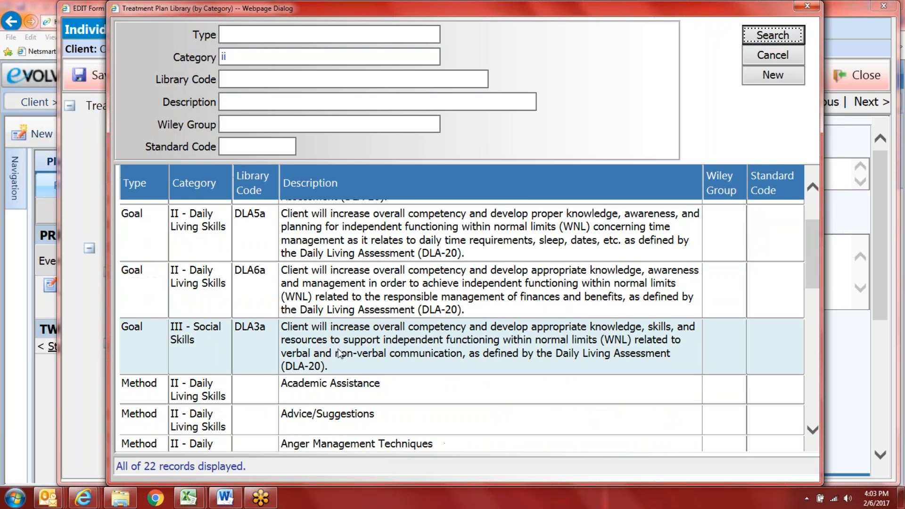
pyautogui.scroll(-6, 549, 367)
pyautogui.scroll(-8, 340, 449)
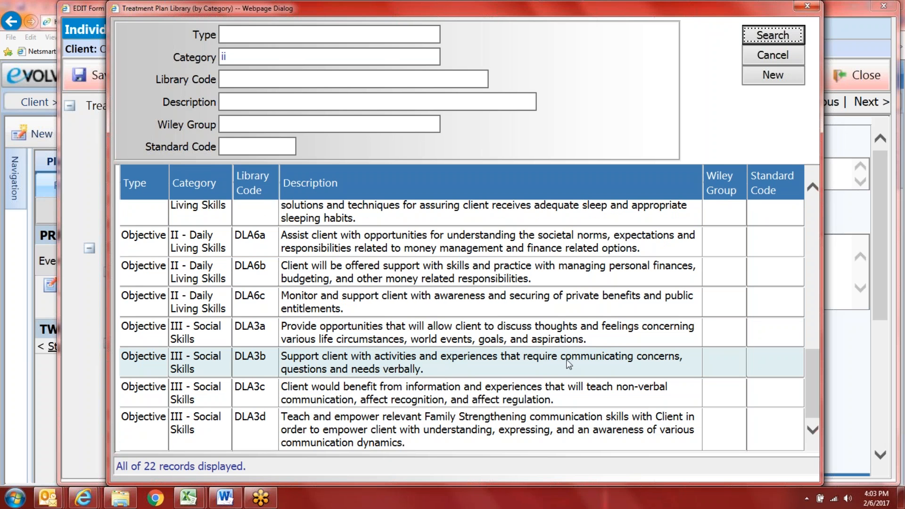
pyautogui.click(392, 365)
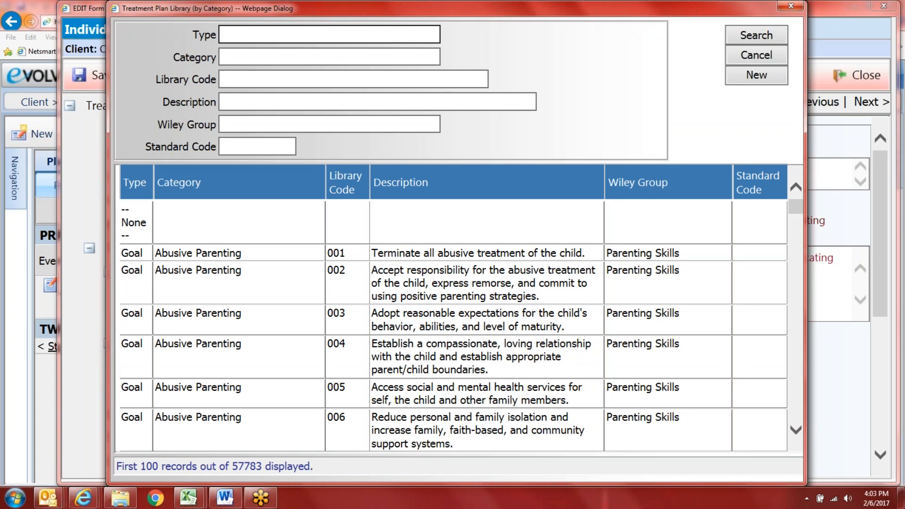
# Step: Re-run the category ii search and pick goal DLA3a (III - Social Skills)
pyautogui.click(329, 57)
pyautogui.write('i')
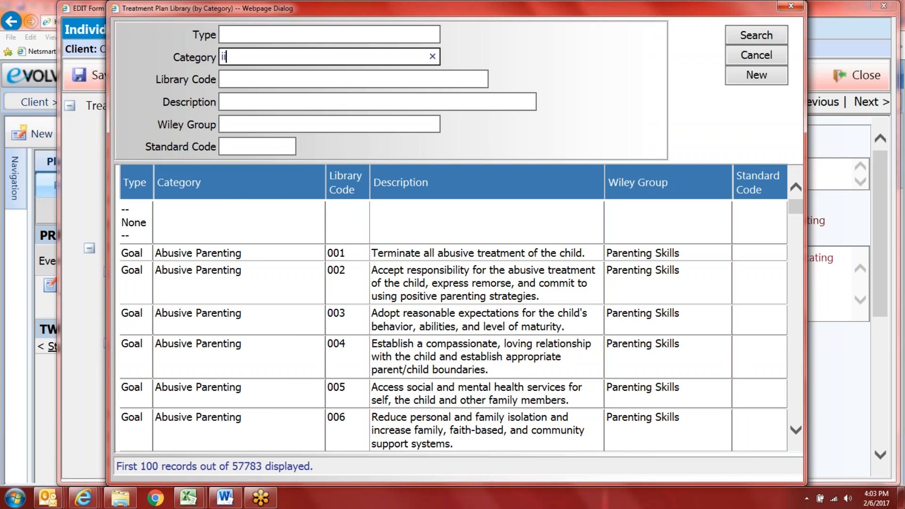
pyautogui.write('i')
pyautogui.press('Return')
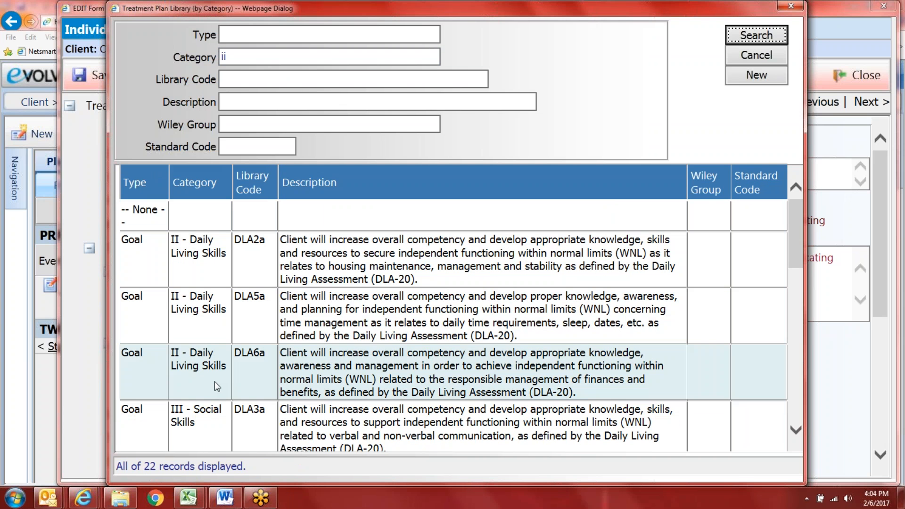
pyautogui.scroll(-1, 214, 424)
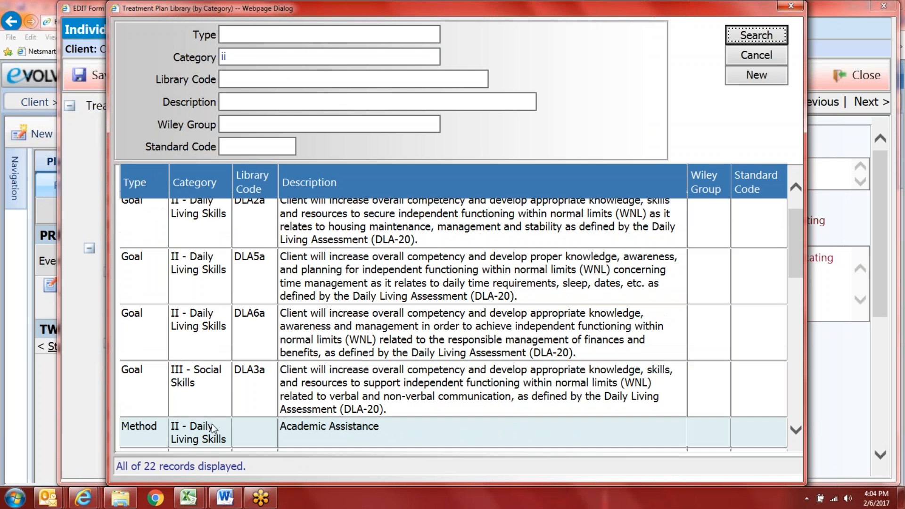
pyautogui.click(202, 404)
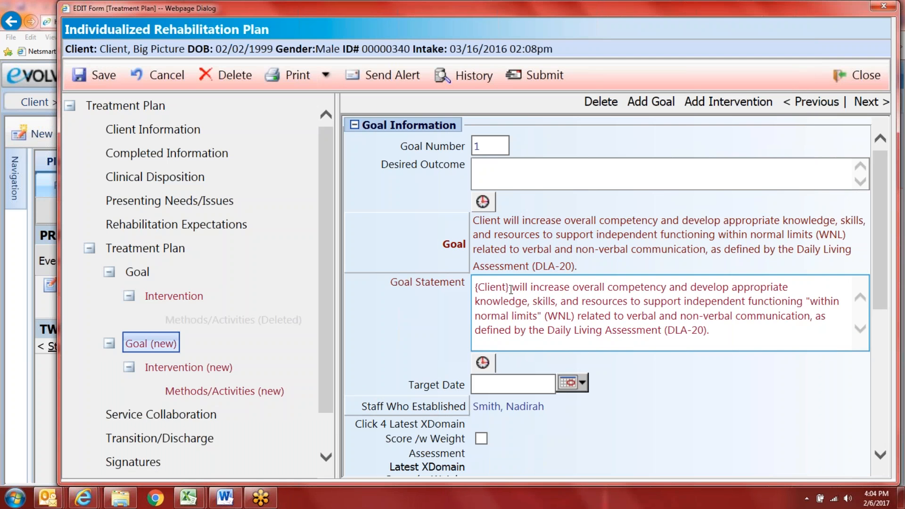
# Step: Replace {Client} with the client's name and append 'Another 1-2 customized sentences.....'
pyautogui.moveTo(510, 289); pyautogui.dragTo(474, 287)
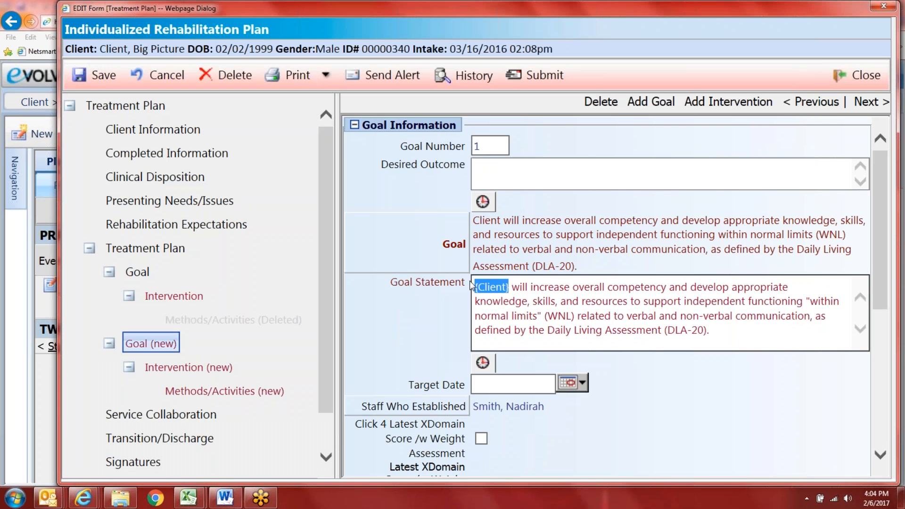
pyautogui.write('Big Picture')
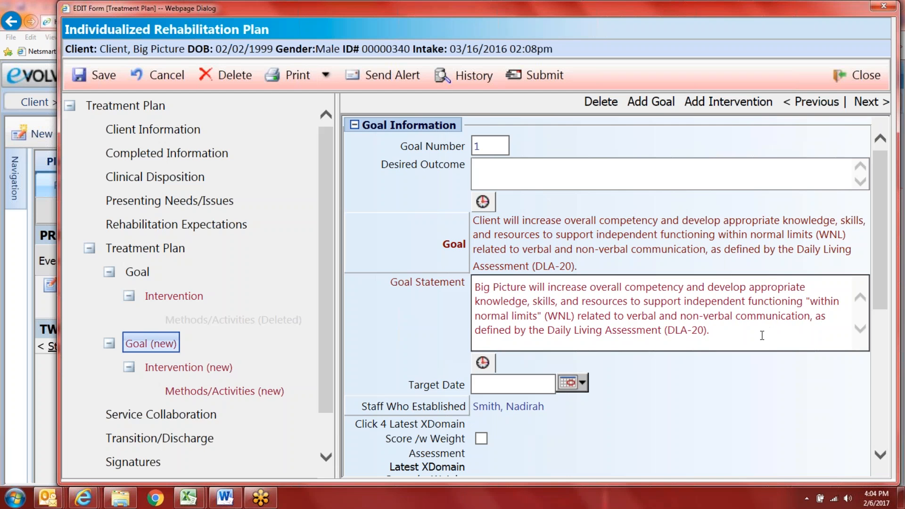
pyautogui.click(762, 335)
pyautogui.write('Another `')
pyautogui.press('BackSpace')
pyautogui.press('BackSpace')
pyautogui.write('1-2 customized senten')
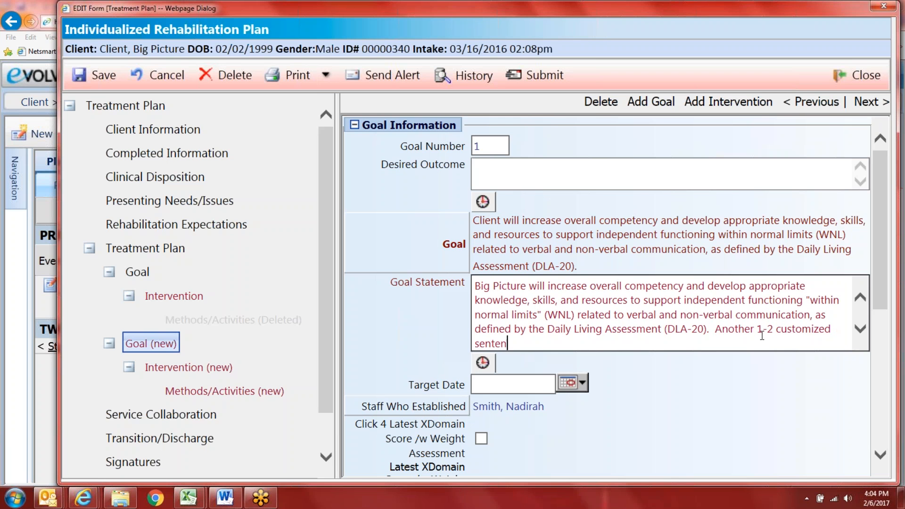
pyautogui.write('ces.....')
pyautogui.scroll(-4, 601, 336)
# Step: Set the new goal's Target Date to 04/01/2017
pyautogui.click(583, 182)
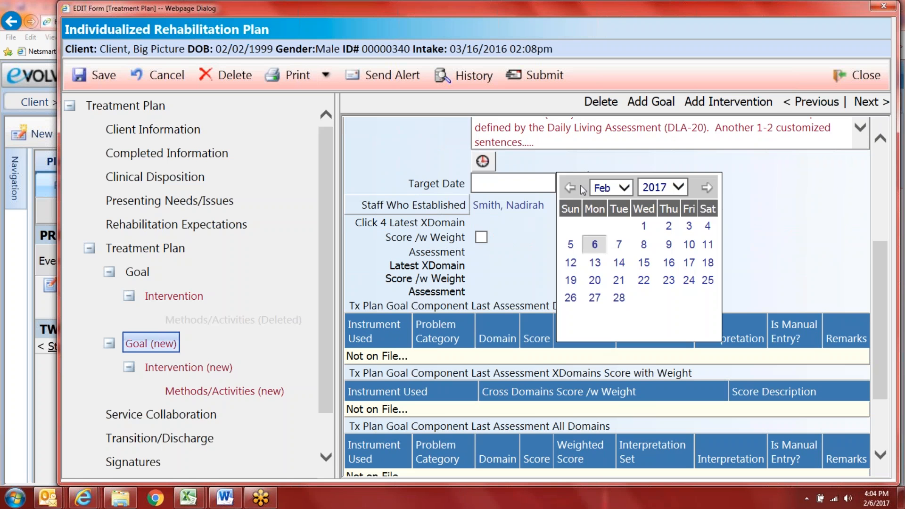
pyautogui.click(622, 187)
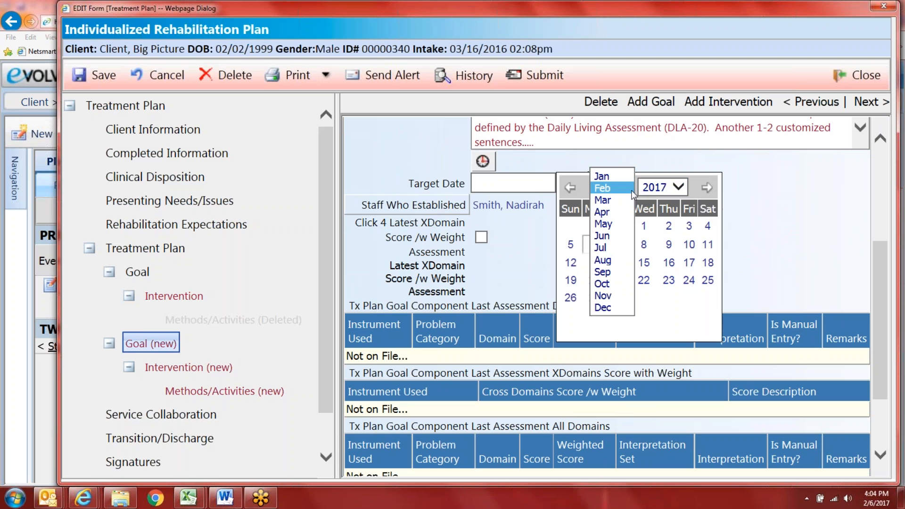
pyautogui.click(603, 219)
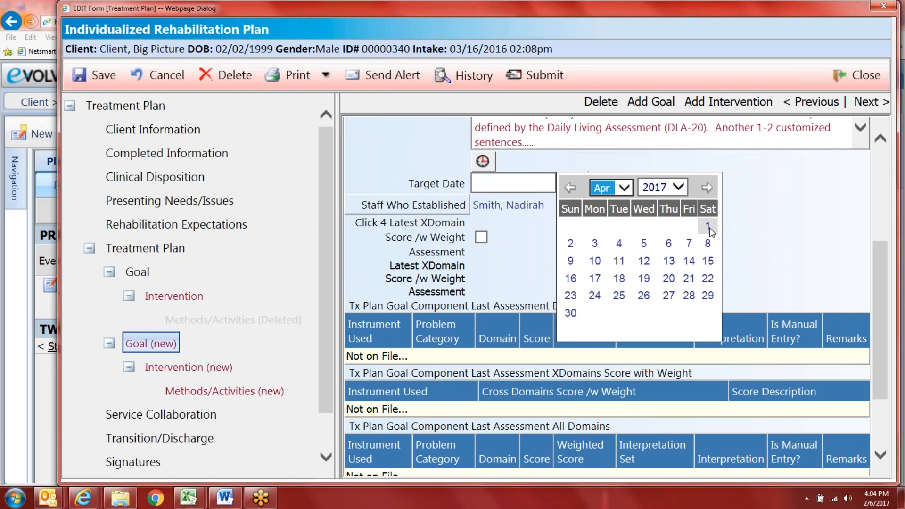
pyautogui.click(707, 226)
# Step: Try loading the latest XDomain weighted score and review the original goal's assessment data
pyautogui.click(481, 237)
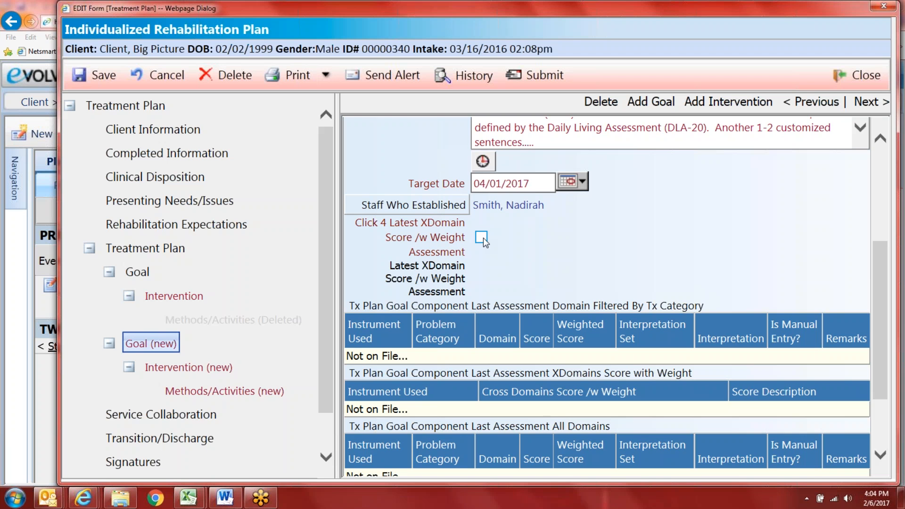
pyautogui.scroll(-2, 492, 346)
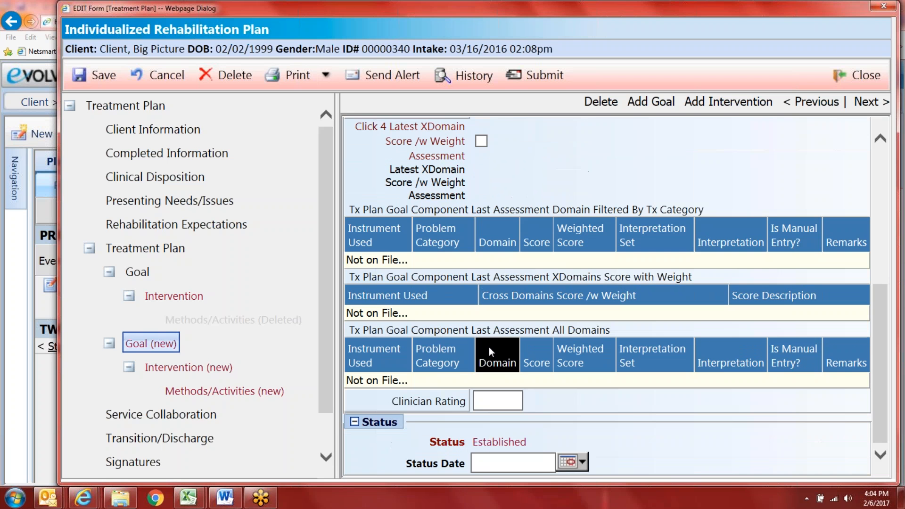
pyautogui.scroll(2, 442, 308)
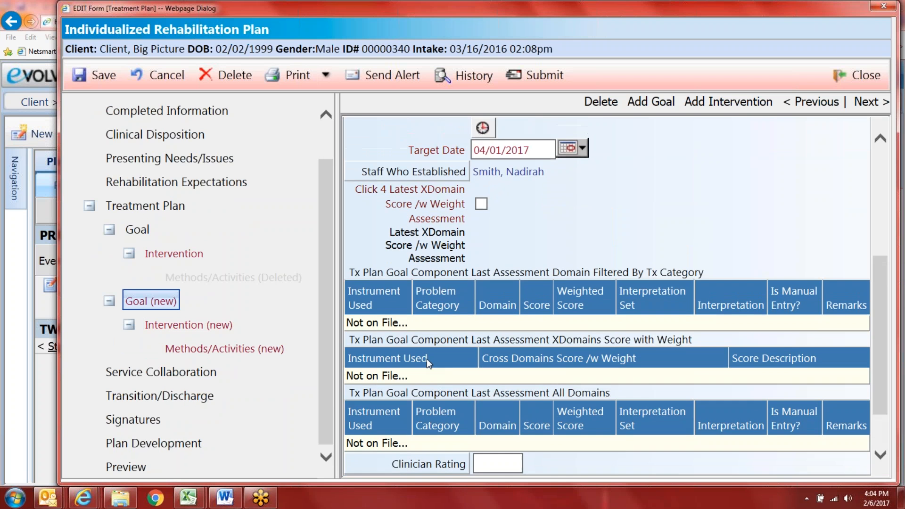
pyautogui.click(137, 229)
pyautogui.scroll(3, 440, 242)
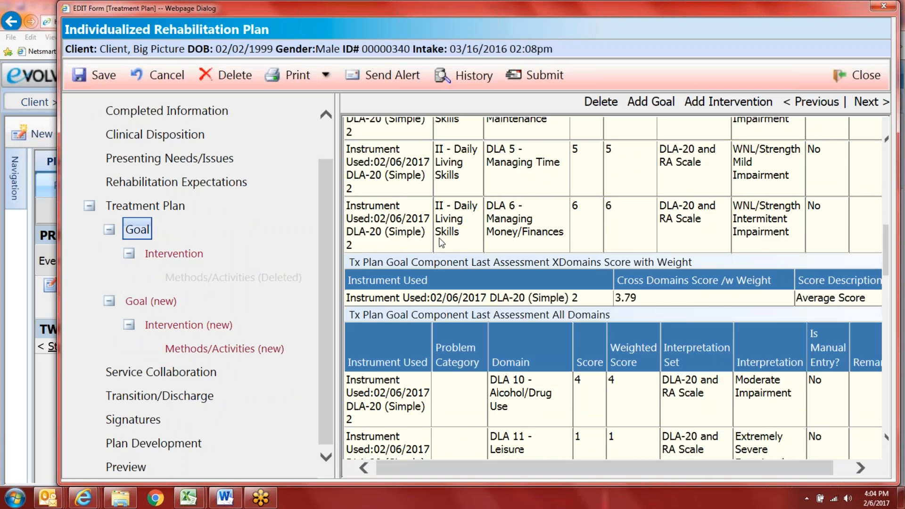
pyautogui.scroll(4, 441, 243)
pyautogui.click(151, 300)
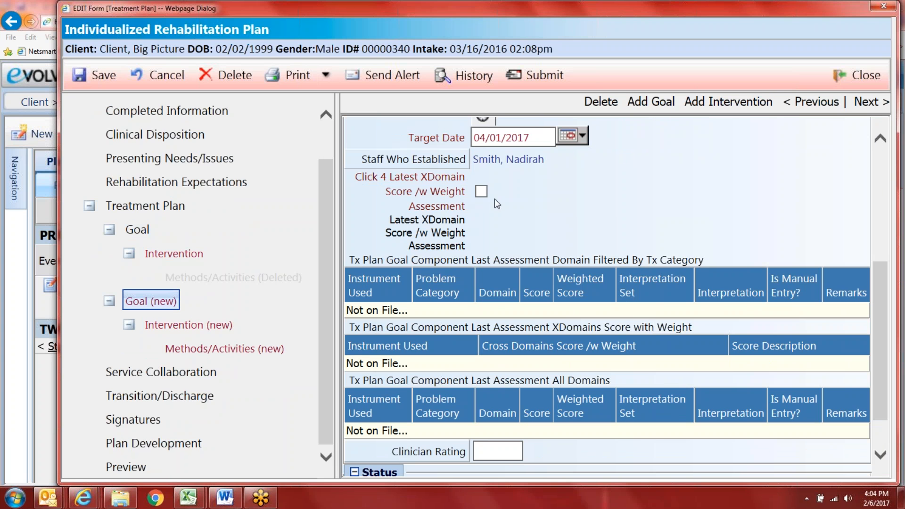
pyautogui.scroll(-1, 485, 309)
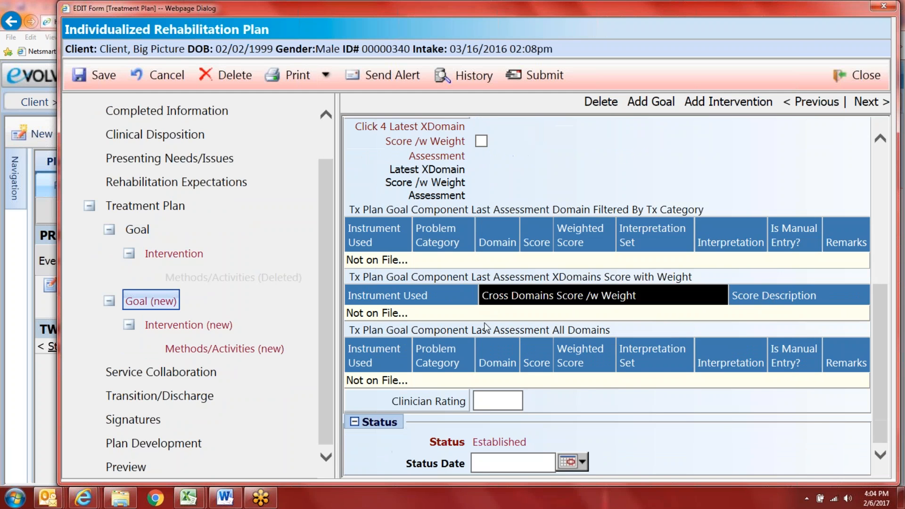
# Step: Rate the goal 2 -Severe Impairment and set its Status Date to 02/06/2017
pyautogui.click(429, 401)
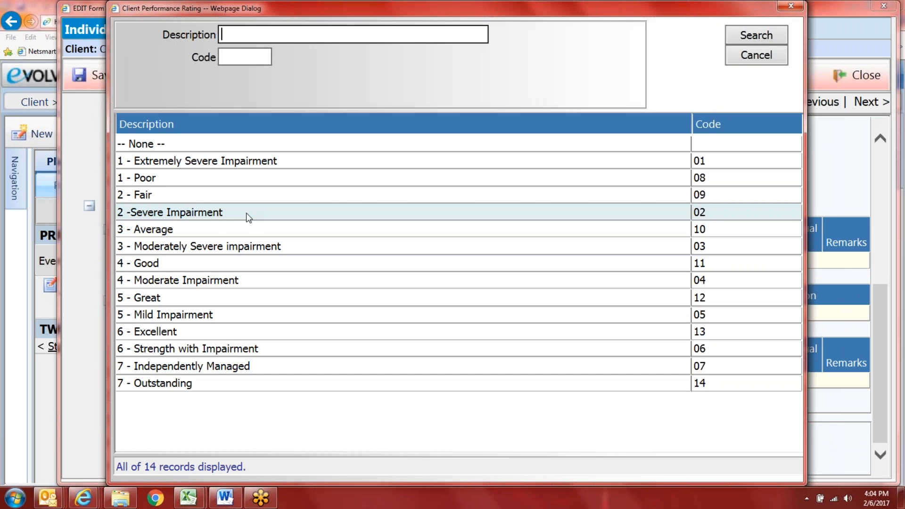
pyautogui.click(219, 218)
pyautogui.click(586, 464)
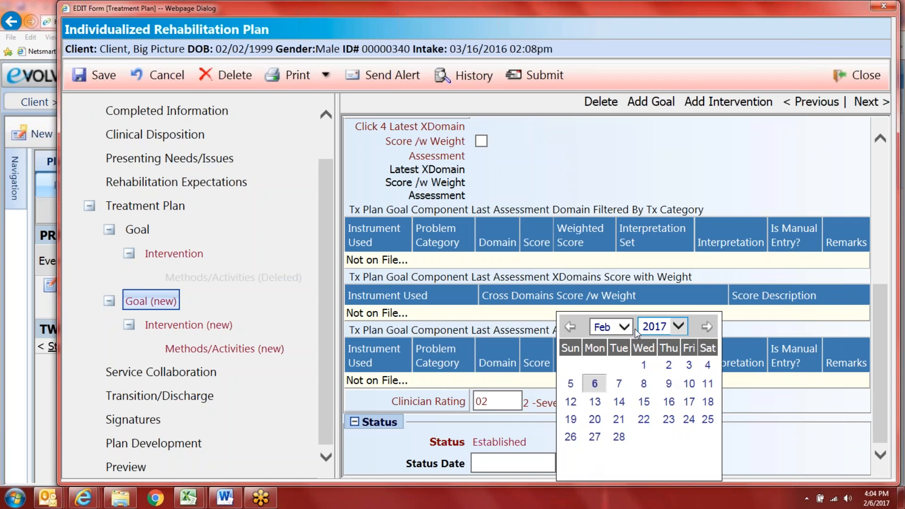
pyautogui.click(594, 383)
pyautogui.scroll(6, 606, 283)
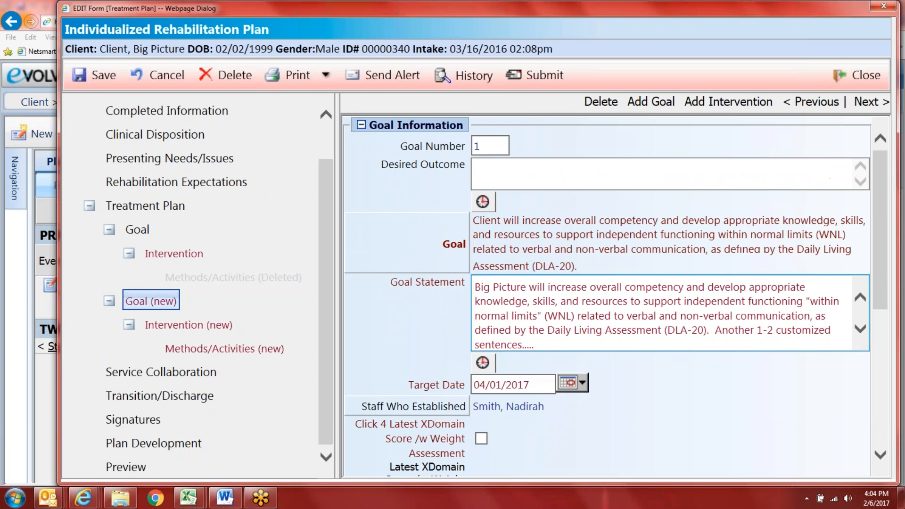
# Step: Fill the new goal's intervention with library objective DLA3d (III - Social Skills)
pyautogui.click(201, 326)
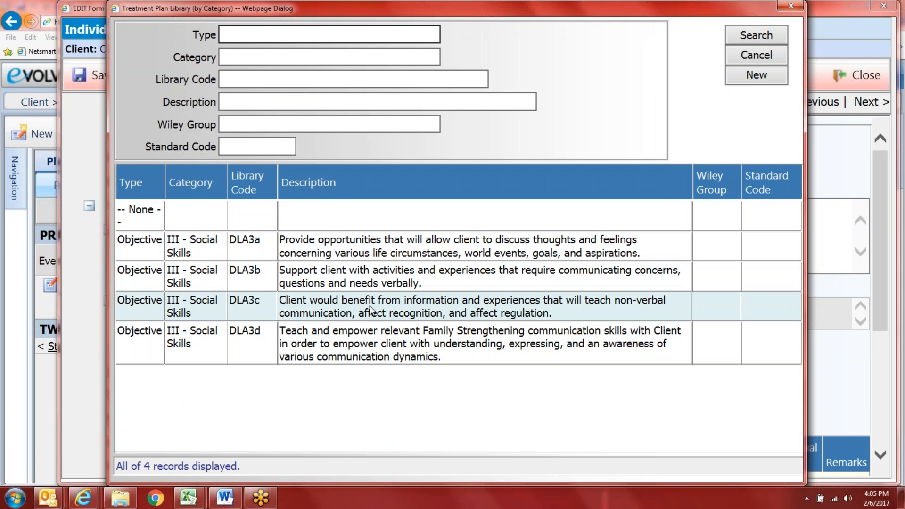
pyautogui.click(386, 341)
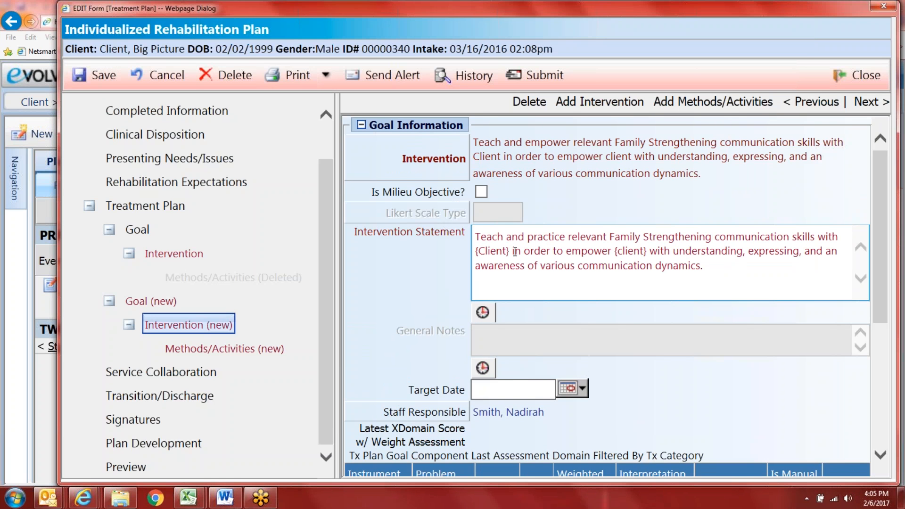
# Step: Replace both {Client} placeholders in the Intervention Statement with the client's name
pyautogui.moveTo(511, 251); pyautogui.dragTo(460, 251)
pyautogui.write('Big P')
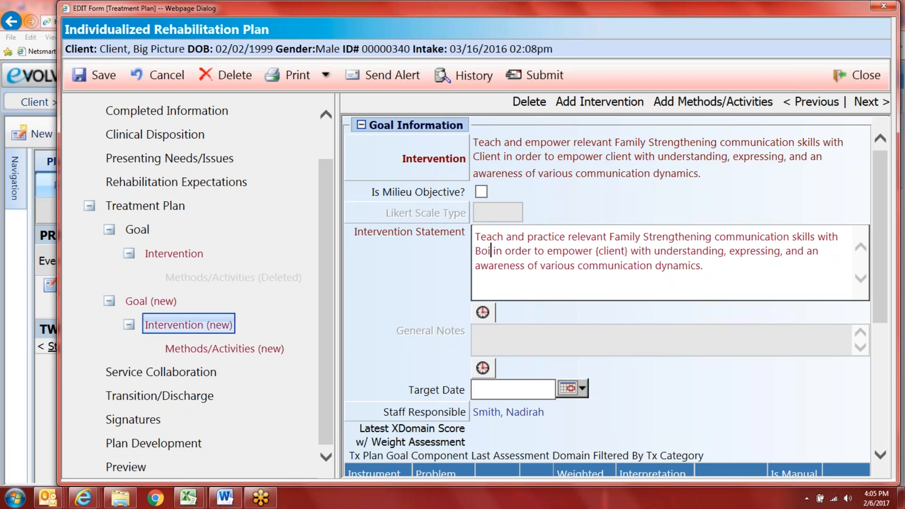
pyautogui.write('icture Client')
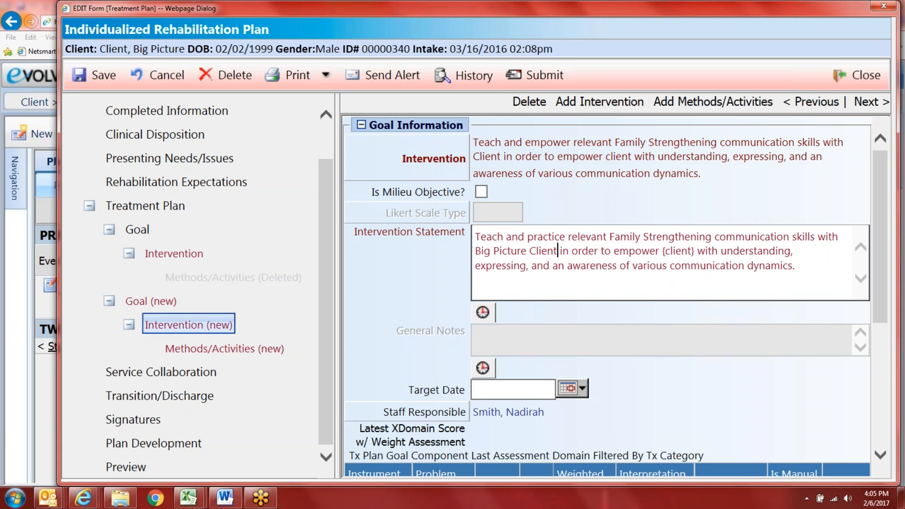
pyautogui.doubleClick(682, 253)
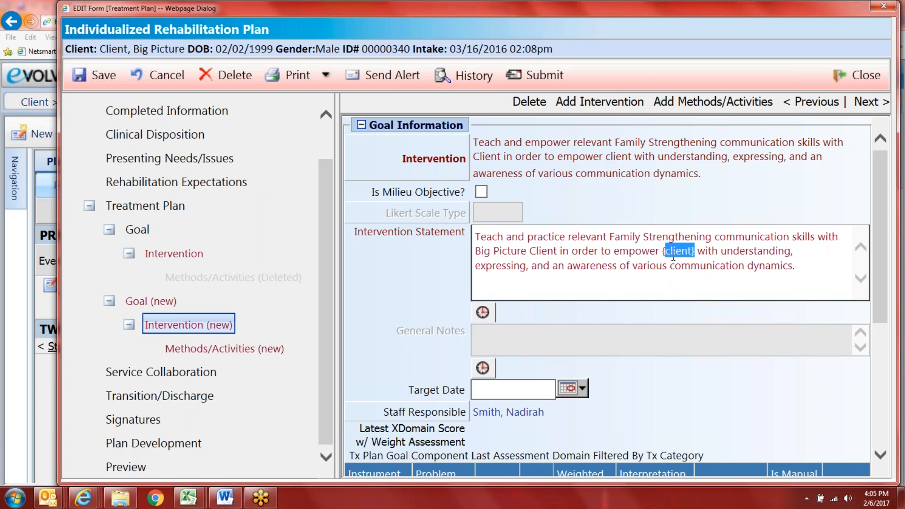
pyautogui.press('BackSpace')
pyautogui.press('BackSpace')
pyautogui.write('Big Picture')
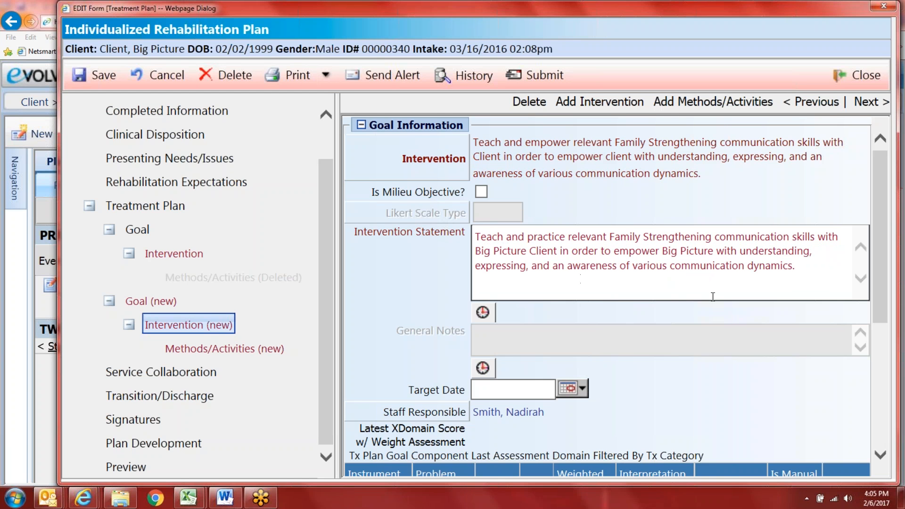
# Step: Set the intervention's Target Date to 04/01/2017 and rating to 3 - Moderately Severe impairment
pyautogui.click(581, 389)
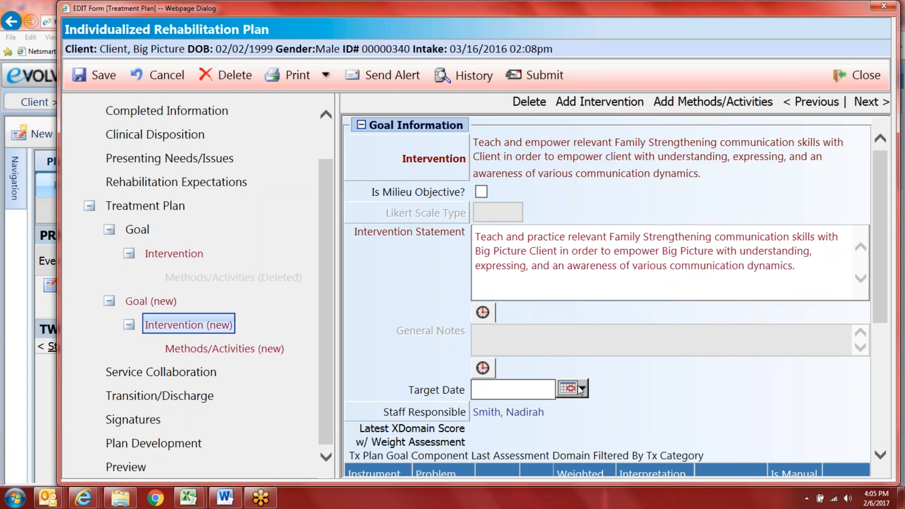
pyautogui.click(620, 327)
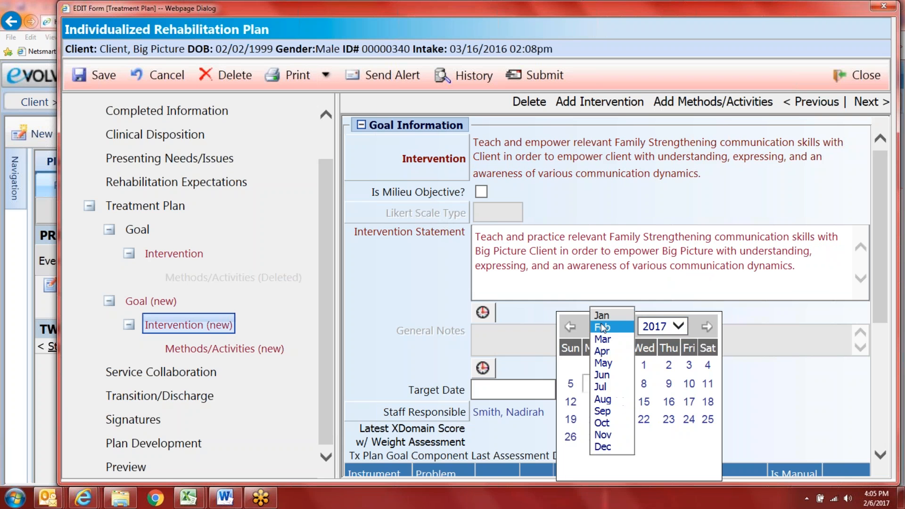
pyautogui.click(606, 355)
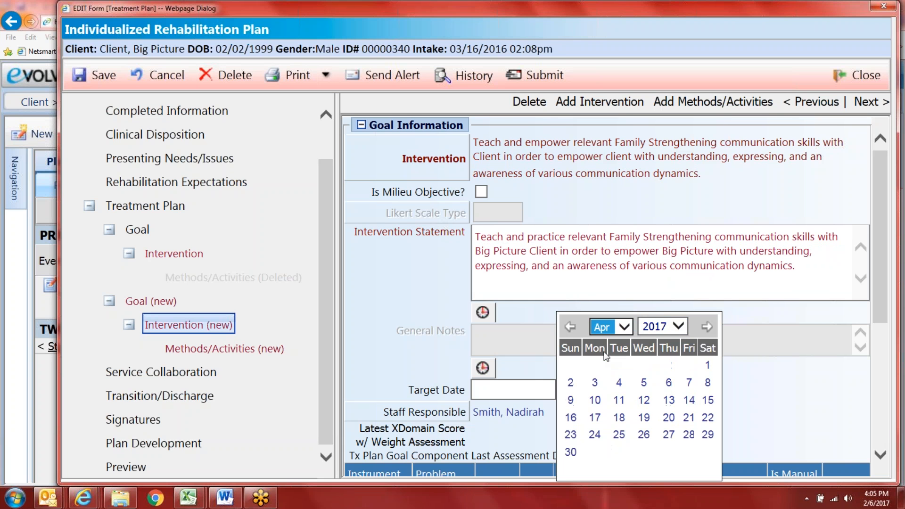
pyautogui.click(707, 364)
pyautogui.scroll(-1, 591, 411)
pyautogui.scroll(-5, 591, 411)
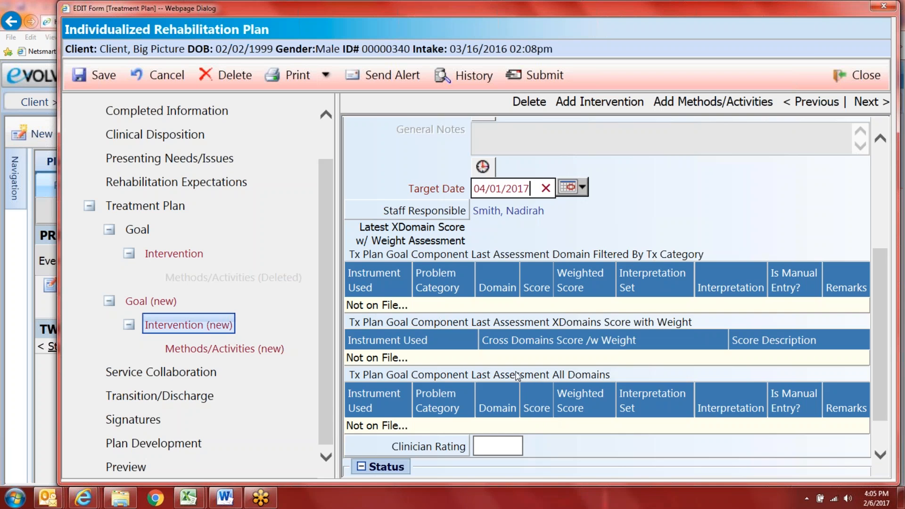
pyautogui.click(428, 402)
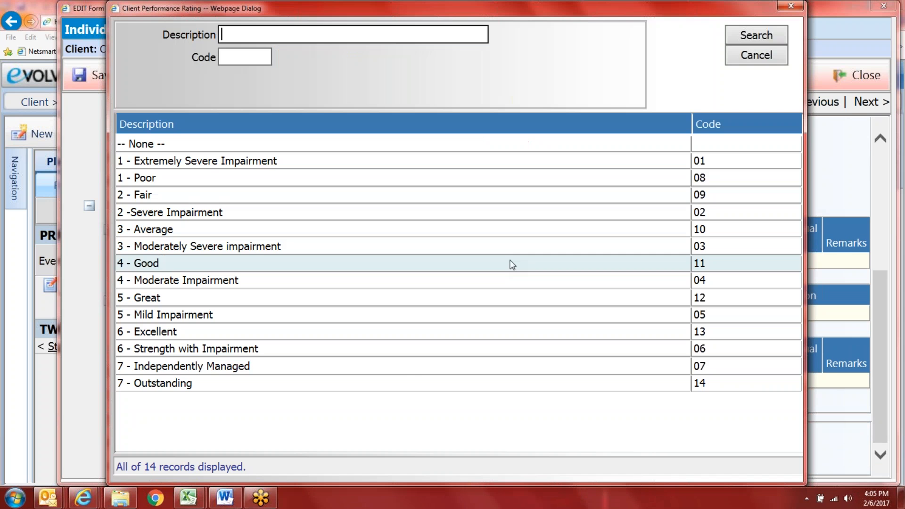
pyautogui.click(259, 246)
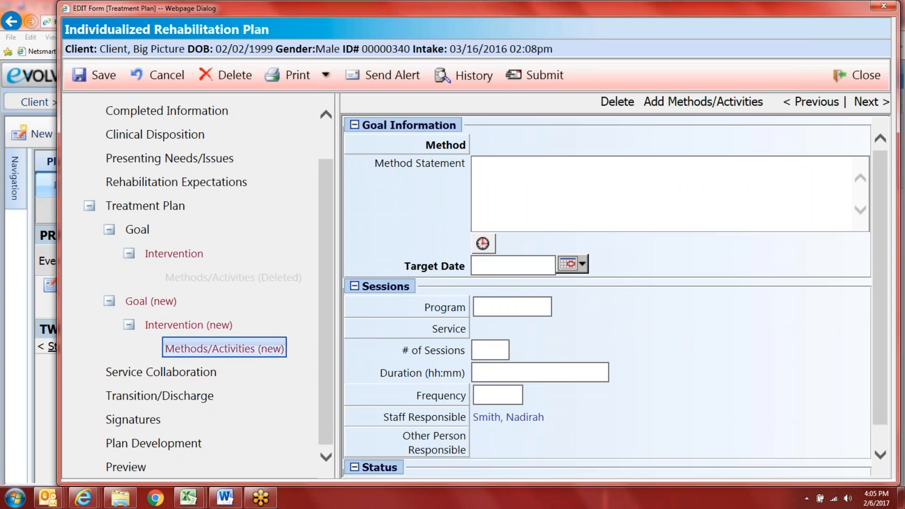
# Step: Cancel deleting the Methods/Activities entry, search the method library for category ii, then close it
pyautogui.click(618, 103)
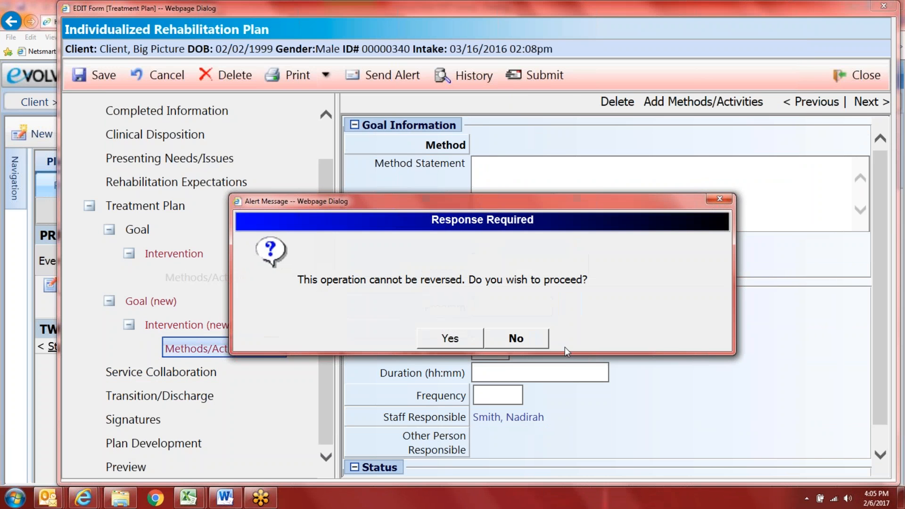
pyautogui.click(533, 340)
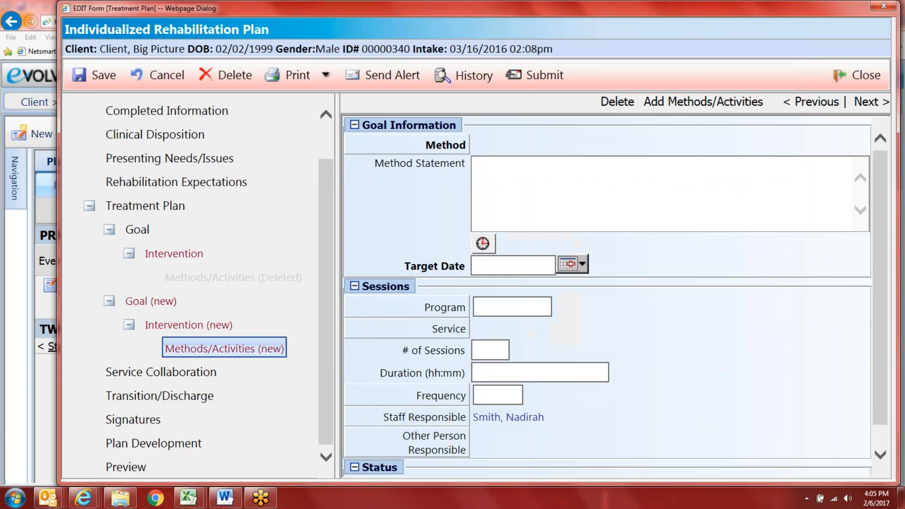
pyautogui.click(445, 145)
pyautogui.click(302, 57)
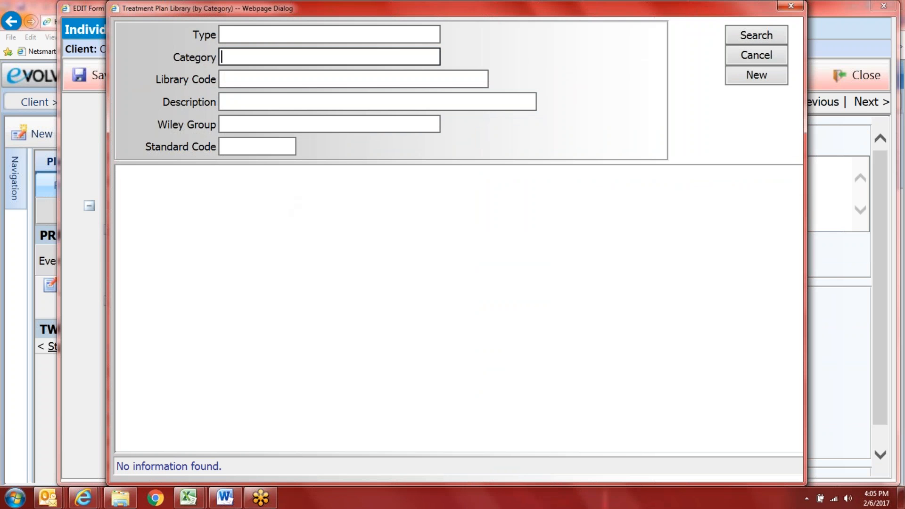
pyautogui.write('ii')
pyautogui.press('Return')
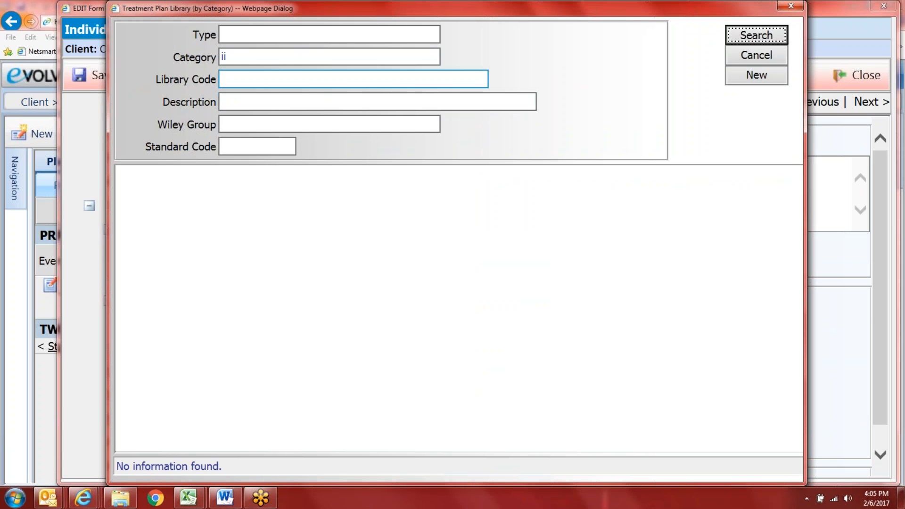
pyautogui.click(755, 55)
# Step: Write the Method Statement 'Type whatever activity you want......'
pyautogui.click(504, 178)
pyautogui.write('fs')
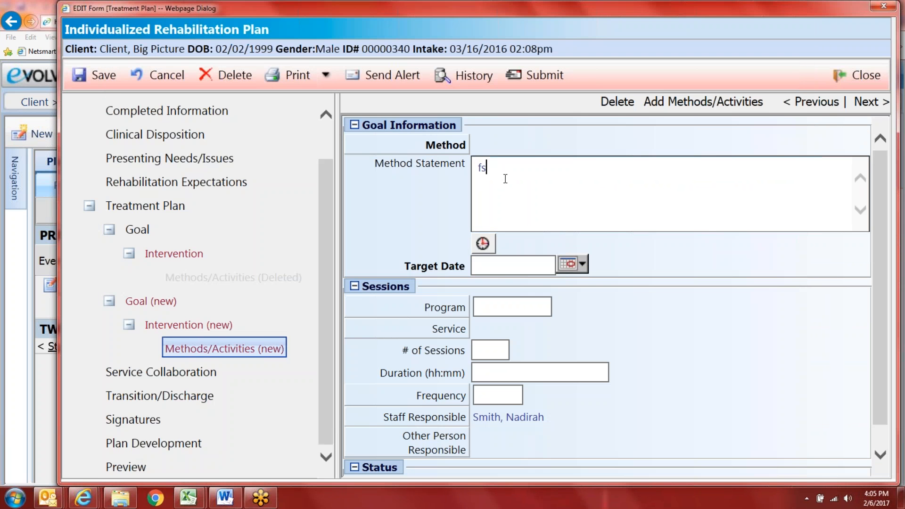
pyautogui.press('BackSpace')
pyautogui.press('BackSpace')
pyautogui.write('Sv')
pyautogui.press('BackSpace')
pyautogui.press('BackSpace')
pyautogui.write('Type whatever activ')
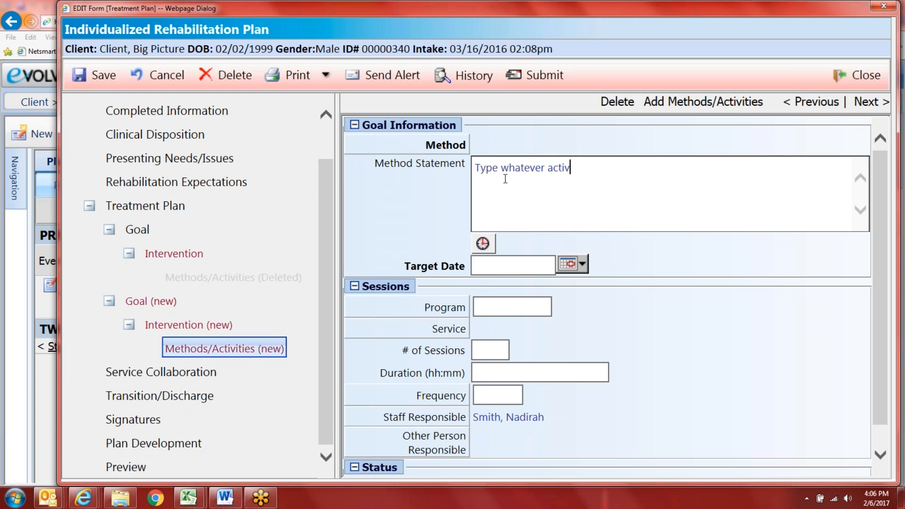
pyautogui.write('ity you want......')
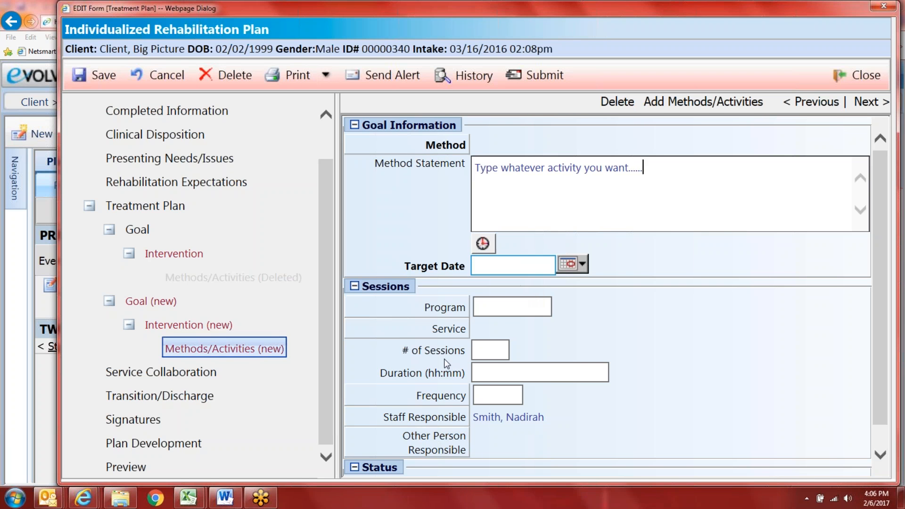
pyautogui.scroll(-1, 542, 332)
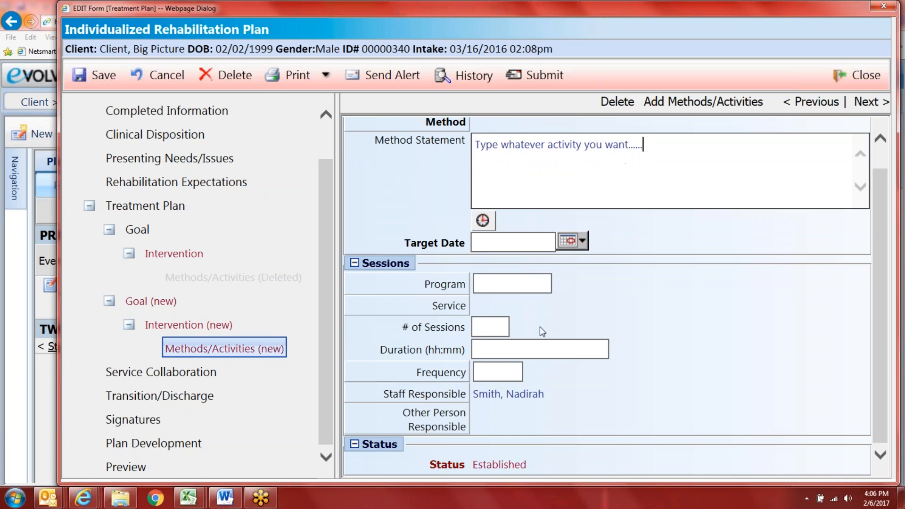
# Step: Set Program TWC, Service Individual Therapy, 2 sessions of 00:45 duration
pyautogui.click(443, 286)
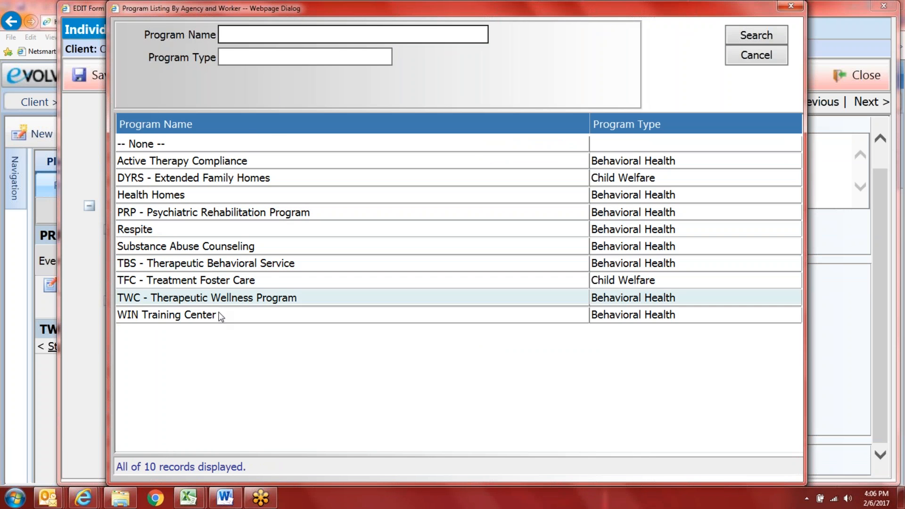
pyautogui.click(219, 312)
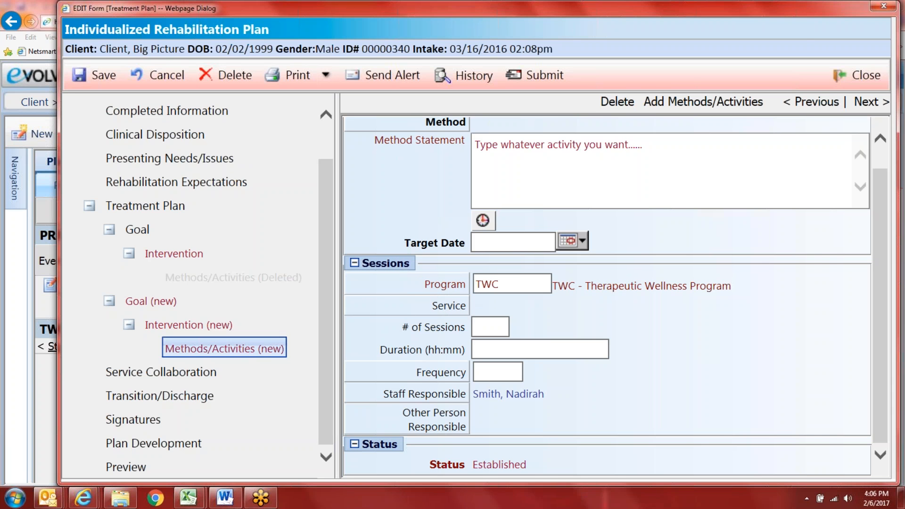
pyautogui.click(455, 306)
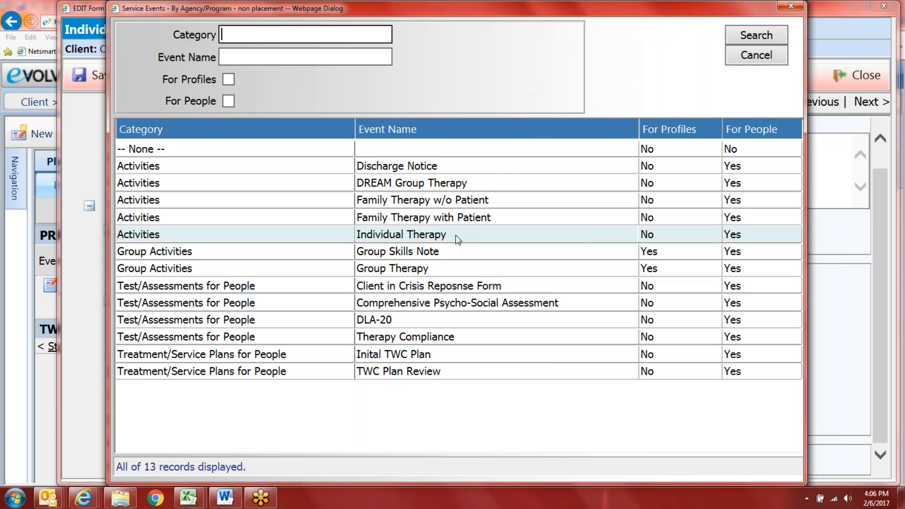
pyautogui.click(455, 239)
pyautogui.click(478, 326)
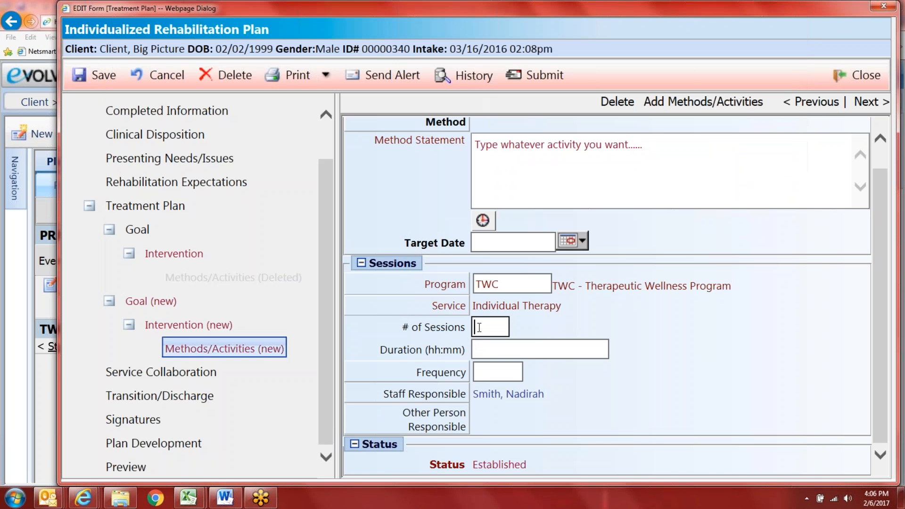
pyautogui.write('2')
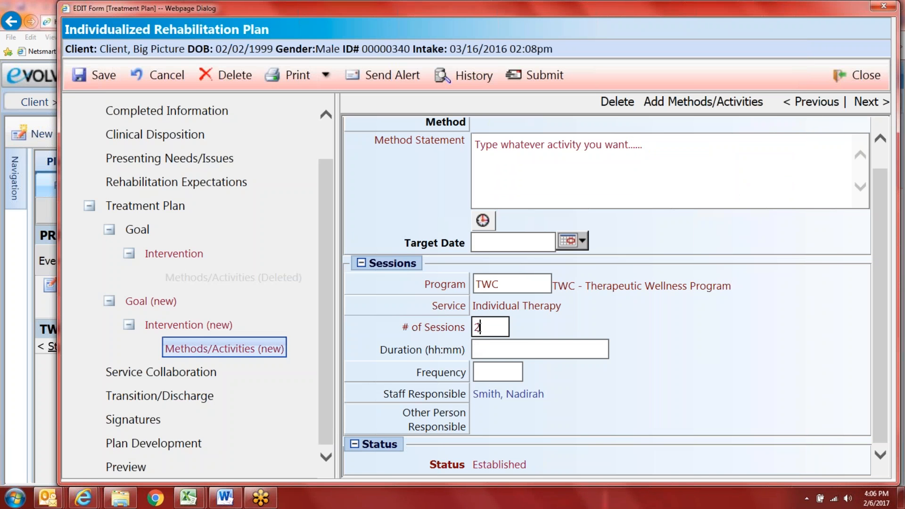
pyautogui.click(529, 344)
pyautogui.write('45')
pyautogui.press('Tab')
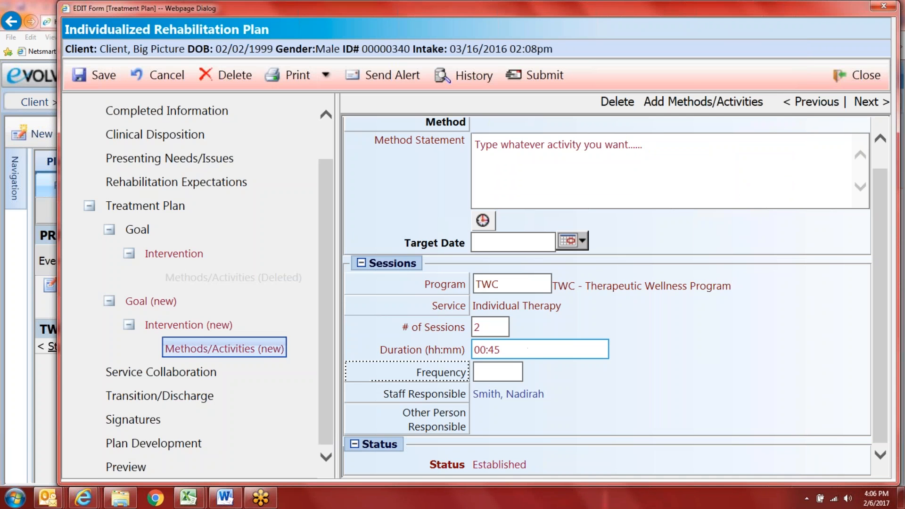
# Step: Make the sessions Monthly and assign the Staff Responsible found by last name
pyautogui.click(424, 375)
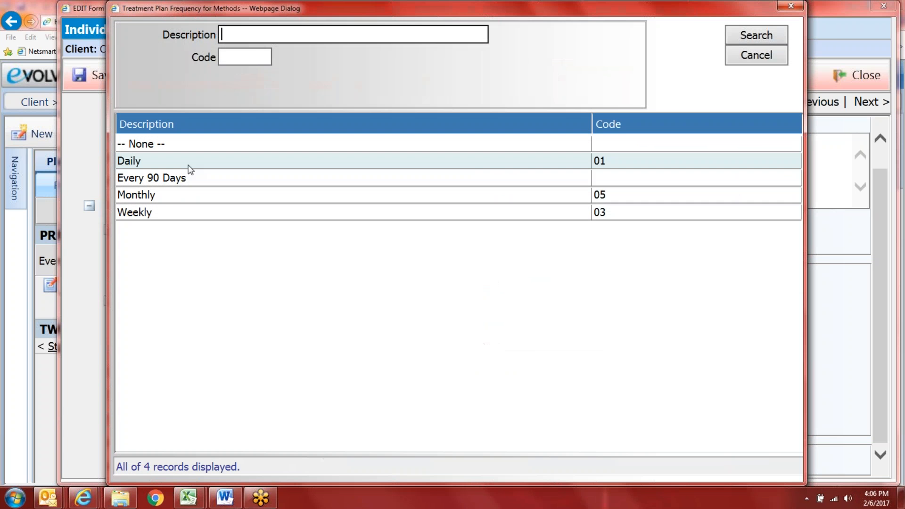
pyautogui.click(176, 202)
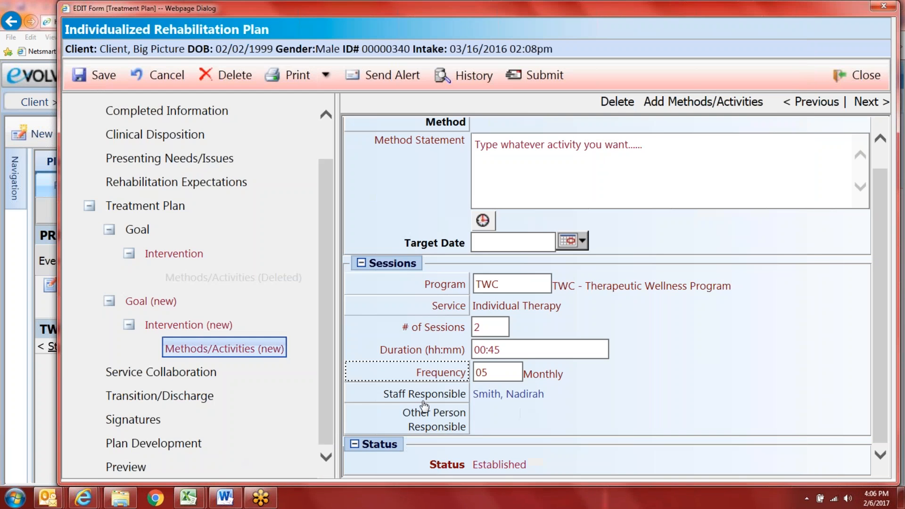
pyautogui.click(424, 394)
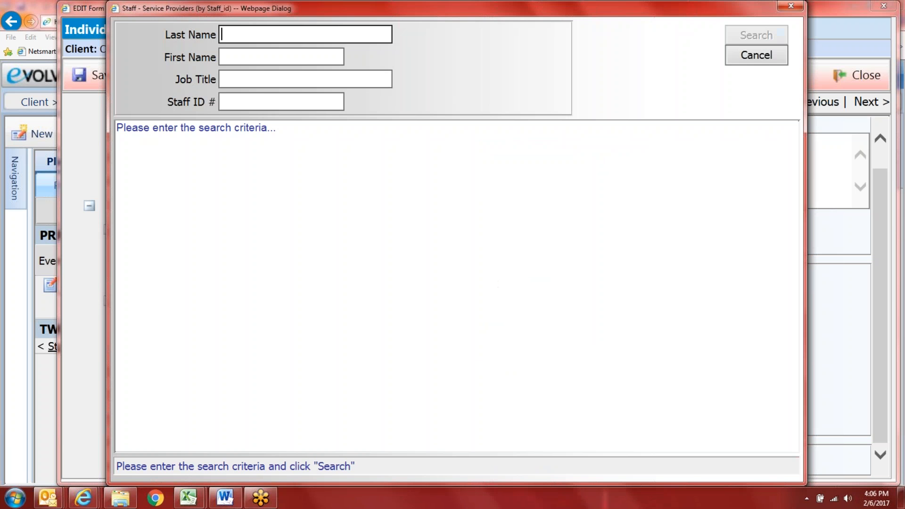
pyautogui.write('lloyd')
pyautogui.press('Return')
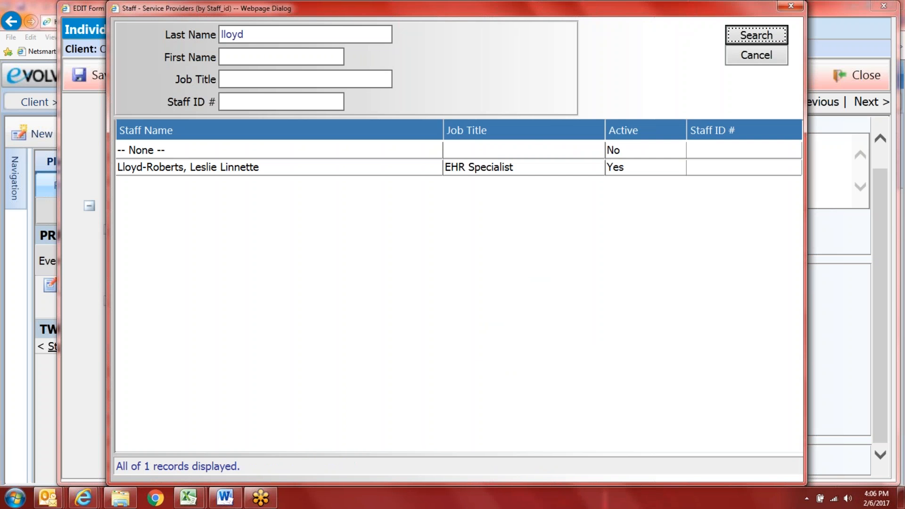
pyautogui.click(376, 168)
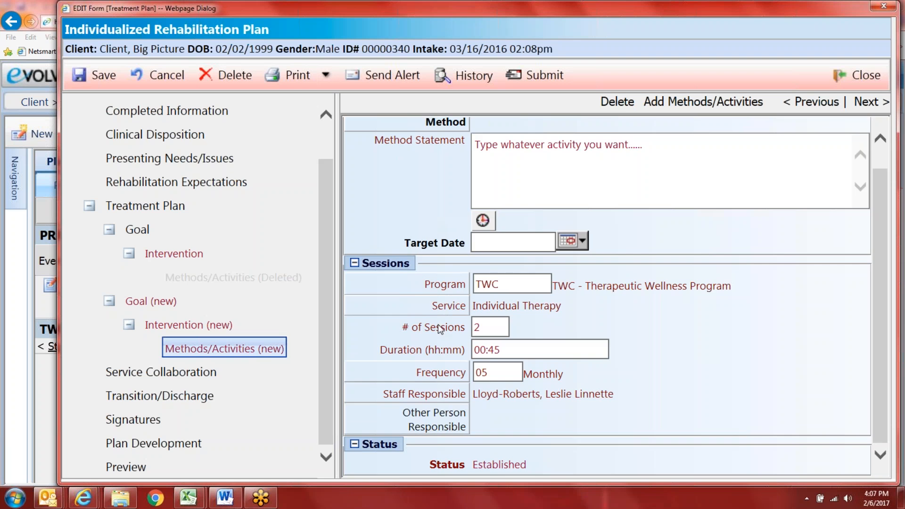
pyautogui.scroll(1, 439, 330)
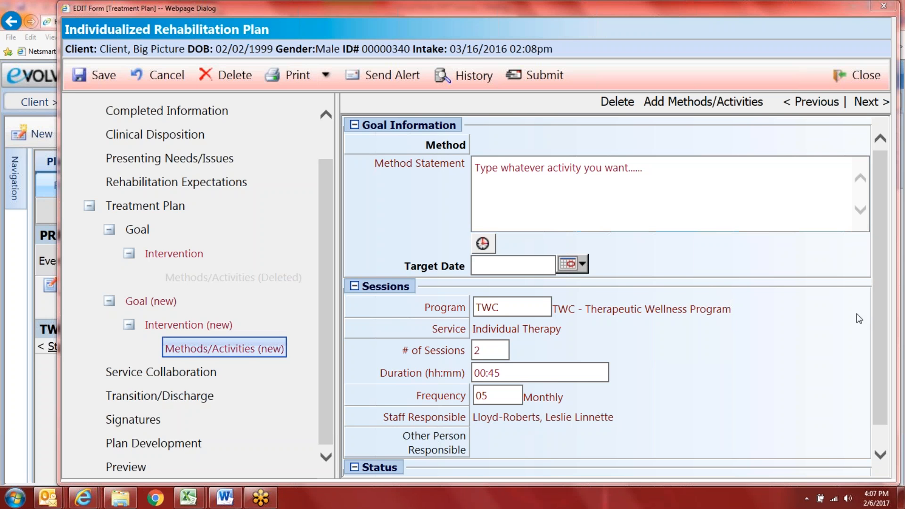
pyautogui.scroll(-1, 877, 309)
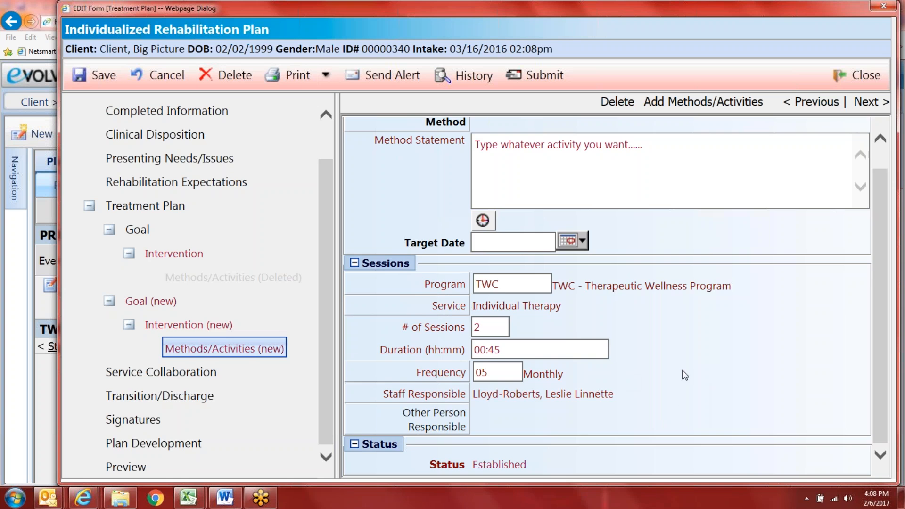
pyautogui.scroll(1, 688, 368)
pyautogui.scroll(-1, 879, 295)
# Step: Add another intervention under the new goal and bring up the library for it
pyautogui.click(156, 304)
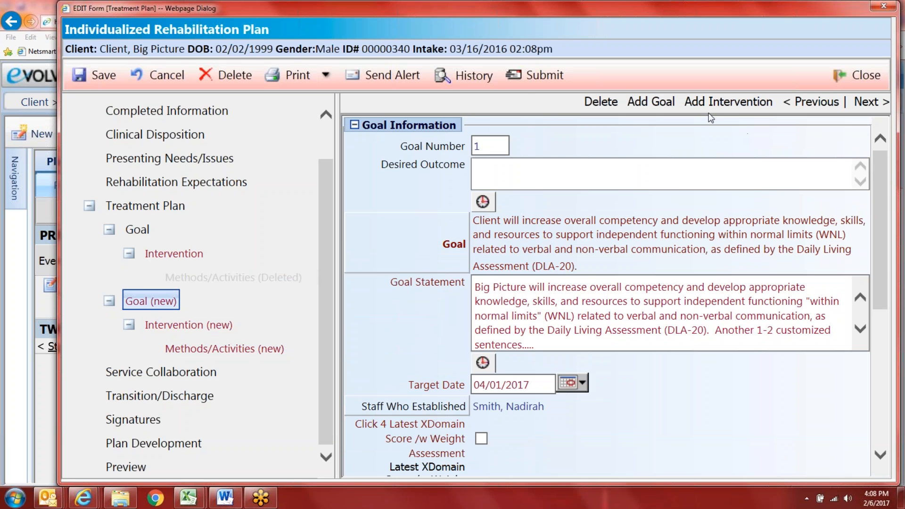
pyautogui.click(719, 104)
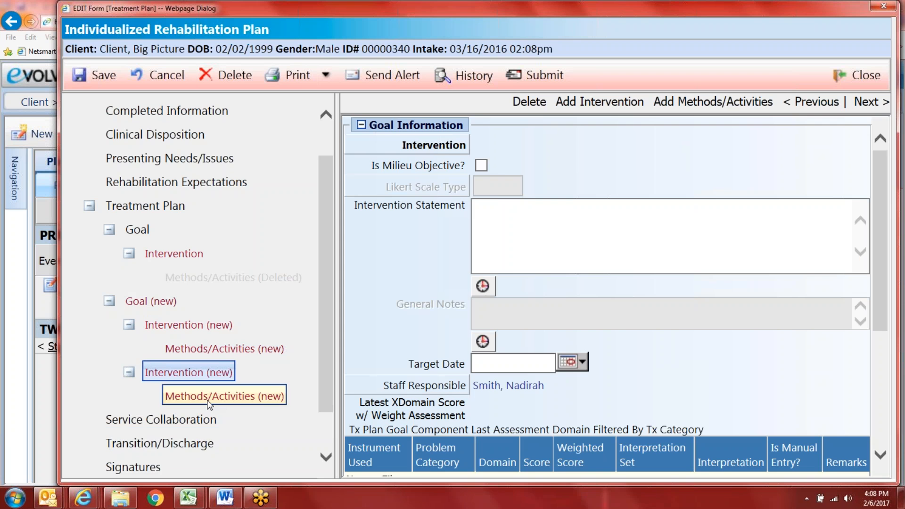
pyautogui.click(186, 325)
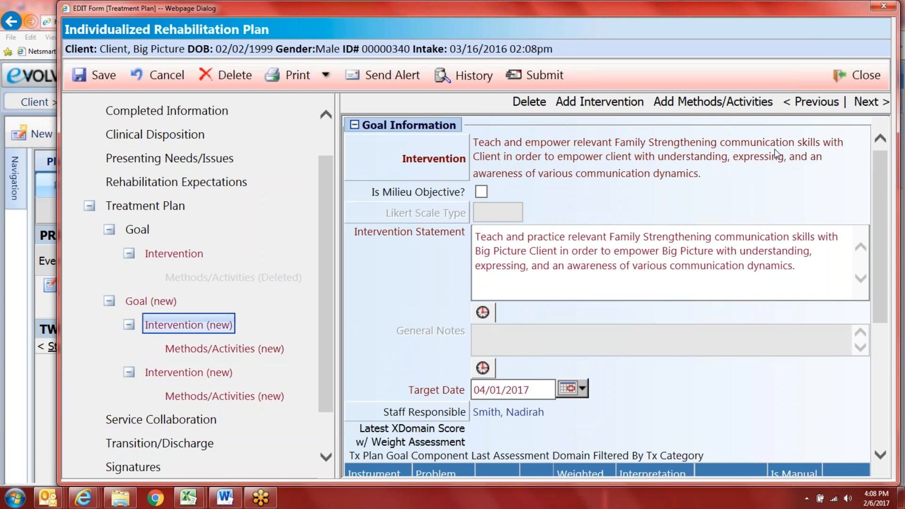
pyautogui.click(217, 373)
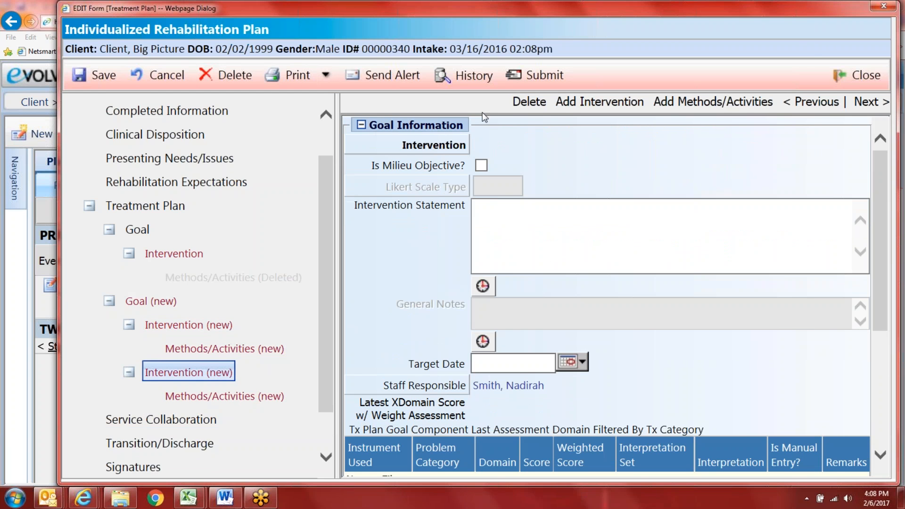
pyautogui.click(459, 146)
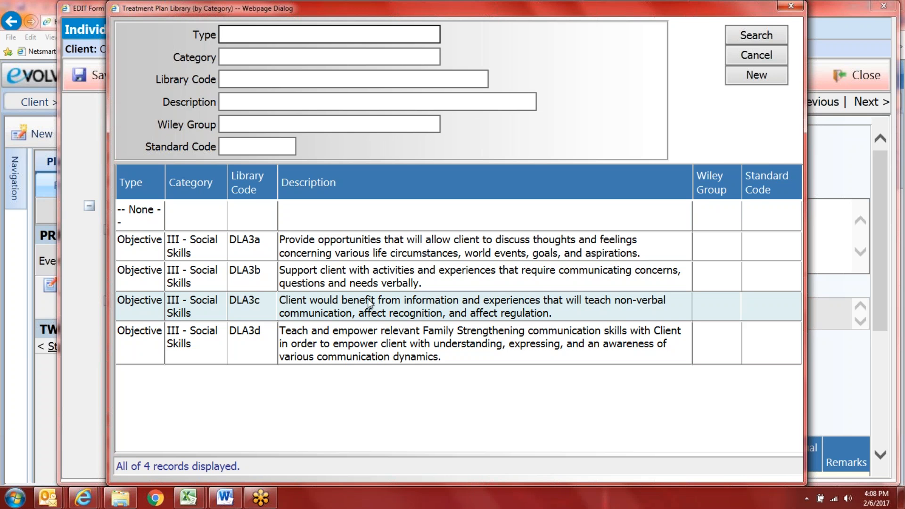
# Step: Choose objective DLA3c and replace its {Client} placeholder with the client's name, fixing the line break
pyautogui.click(403, 306)
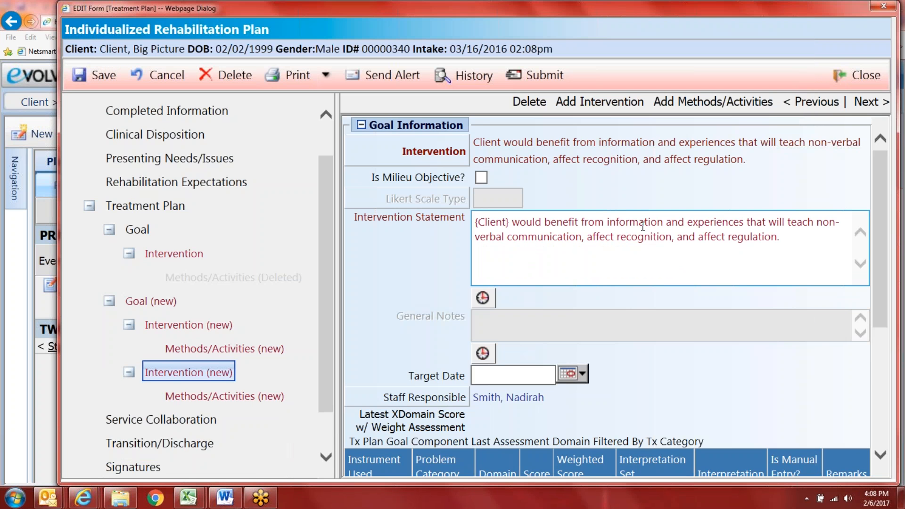
pyautogui.moveTo(510, 222); pyautogui.dragTo(474, 223)
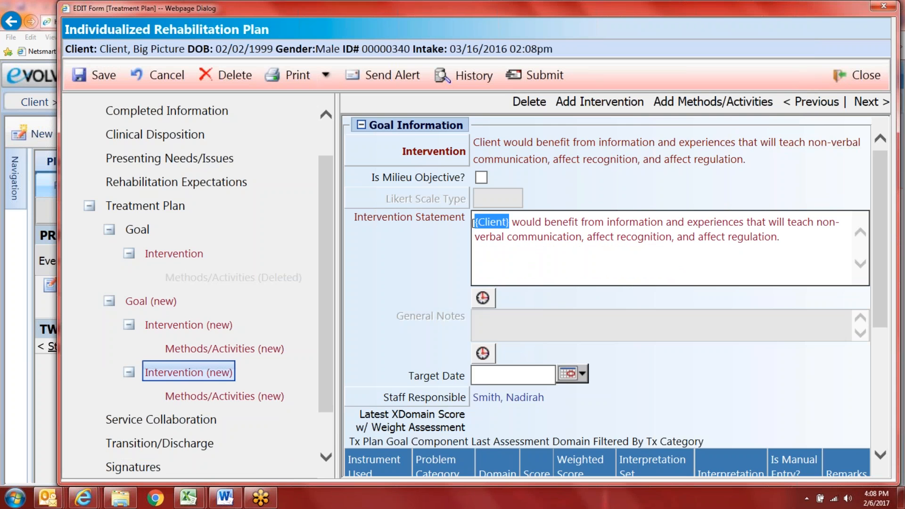
pyautogui.press('BackSpace')
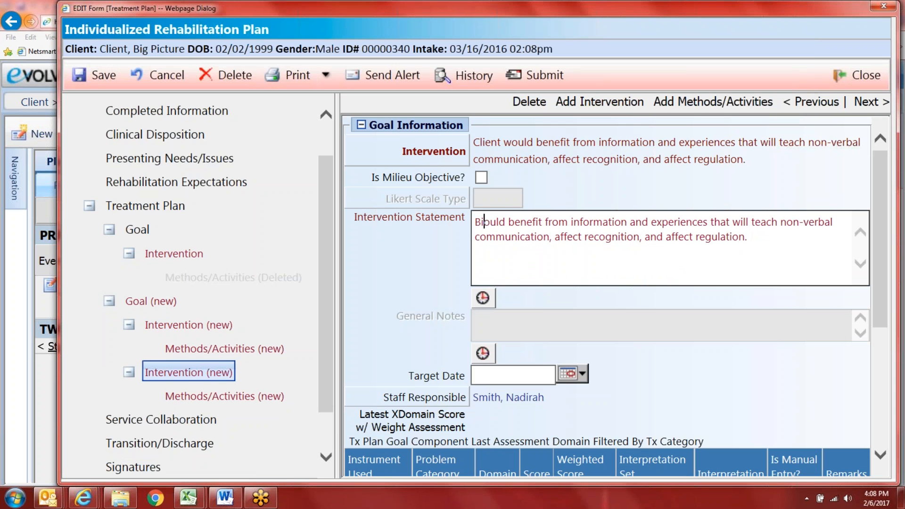
pyautogui.write('Big P')
pyautogui.press('Return')
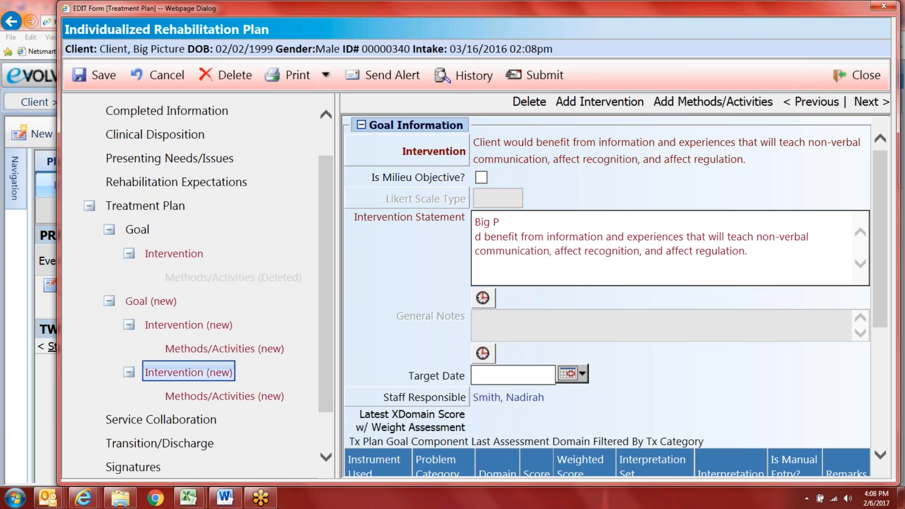
pyautogui.click(517, 224)
pyautogui.write('icture Client woul')
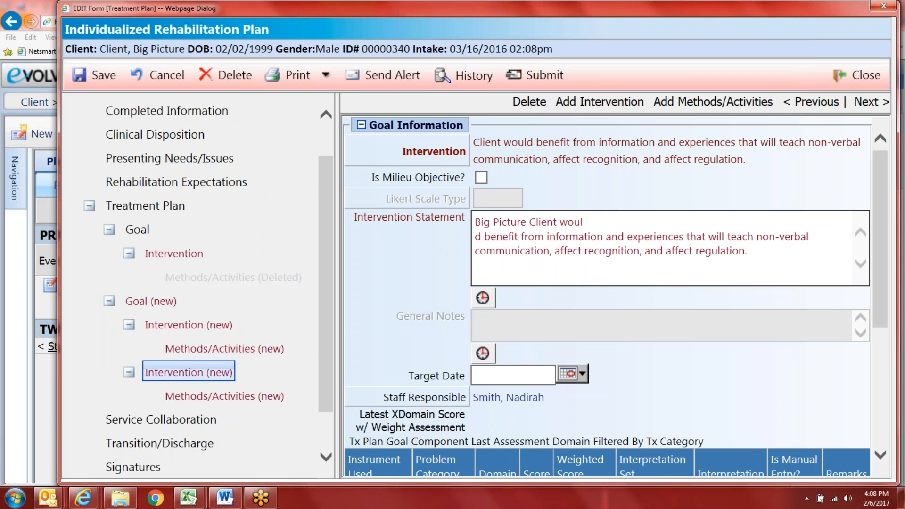
pyautogui.press('Delete')
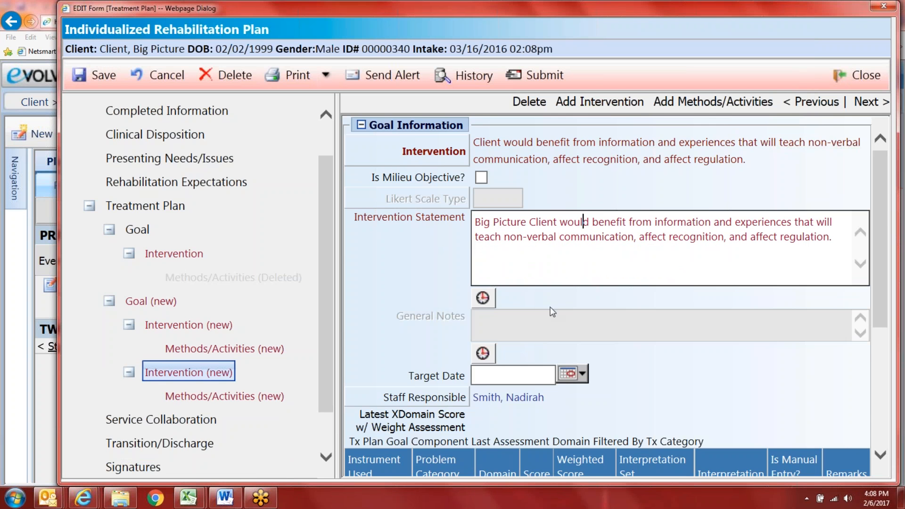
# Step: Go to the plan's Service Collaboration section
pyautogui.scroll(-3, 550, 311)
pyautogui.scroll(-2, 549, 357)
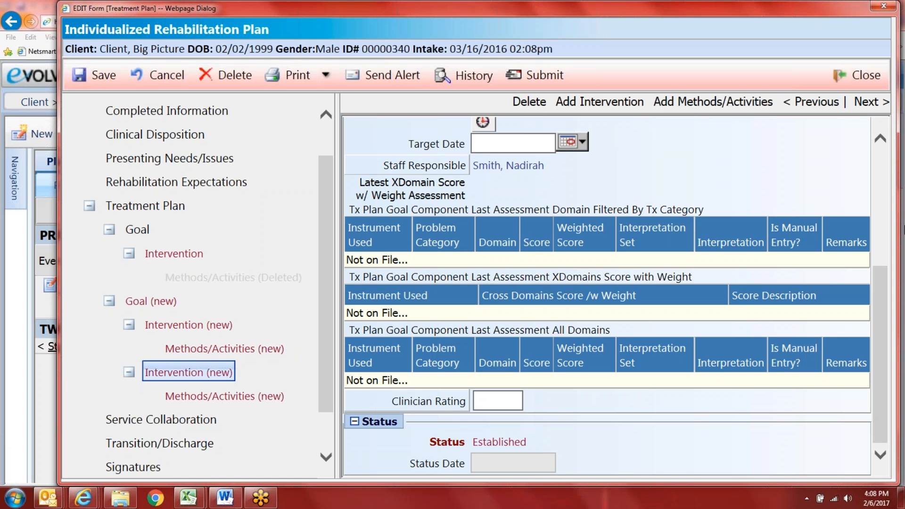
pyautogui.scroll(5, 879, 310)
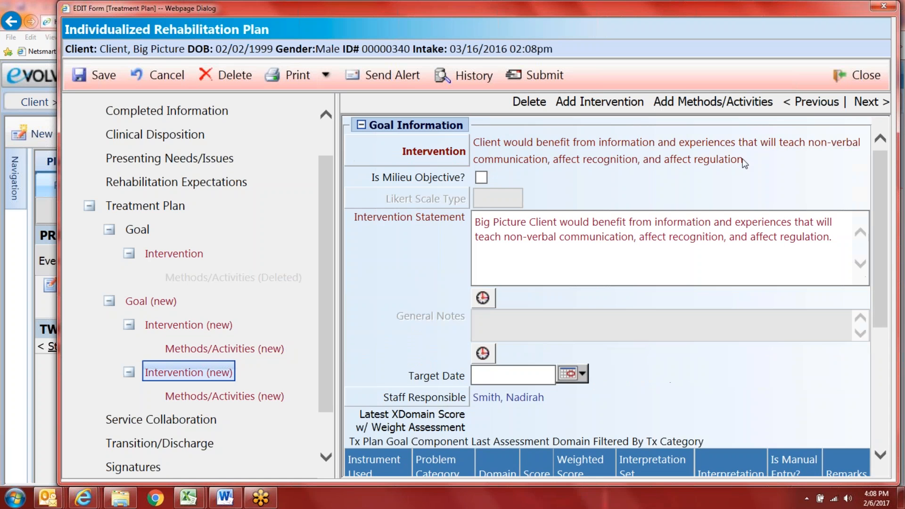
pyautogui.scroll(-3, 343, 367)
pyautogui.click(177, 375)
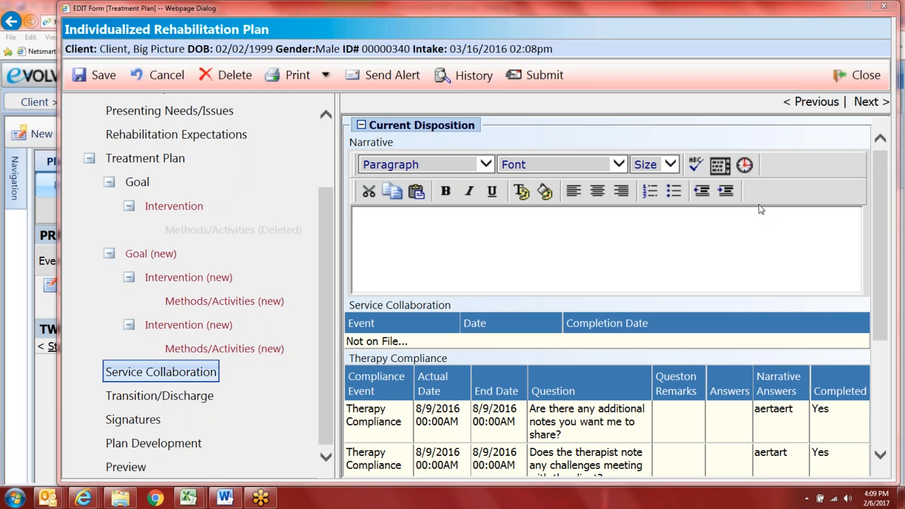
# Step: Insert the Service Collaboration text template into the empty narrative
pyautogui.click(531, 261)
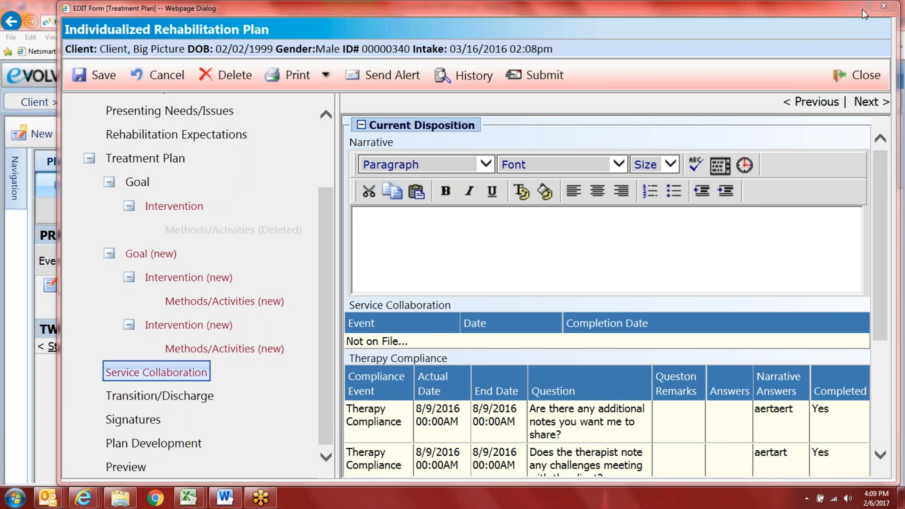
pyautogui.click(720, 165)
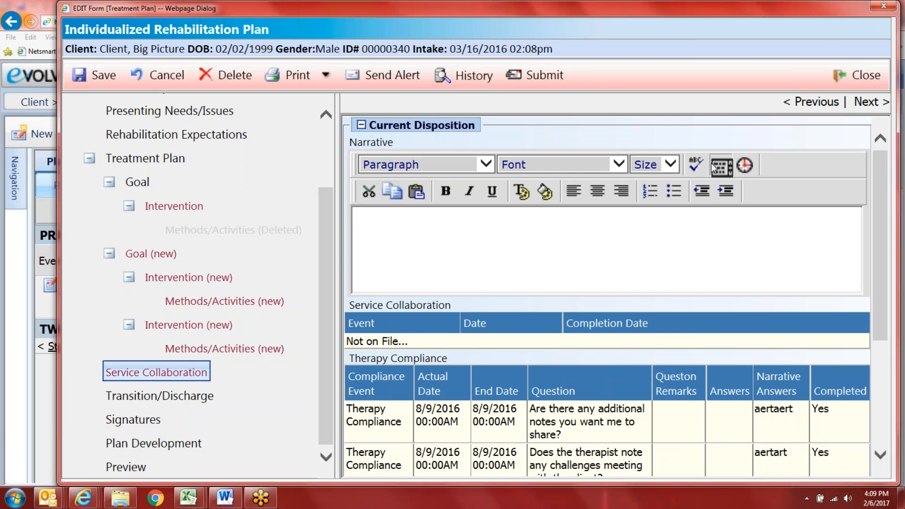
pyautogui.click(403, 177)
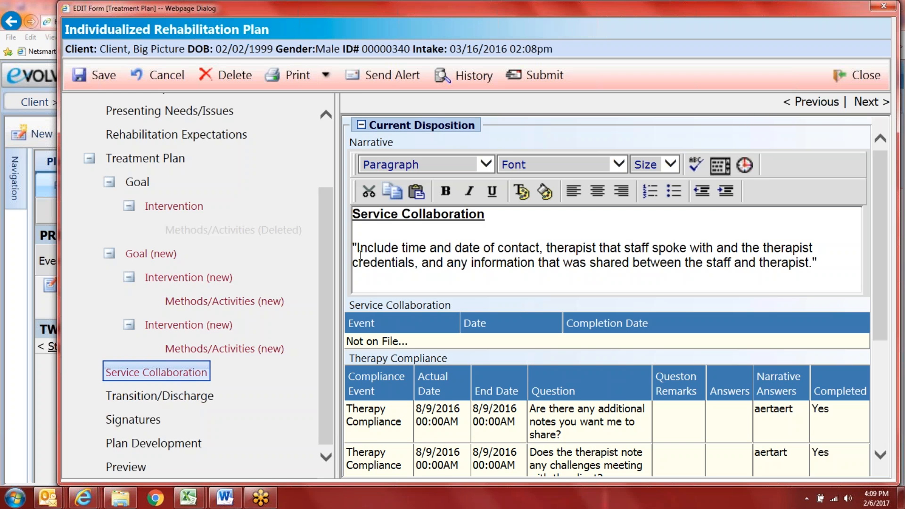
# Step: Replace the template instruction with 'On February 1st and 1p.m, this writer spoke to' the therapist, LCSW-C
pyautogui.click(392, 230)
pyautogui.click(357, 248)
pyautogui.write('On F')
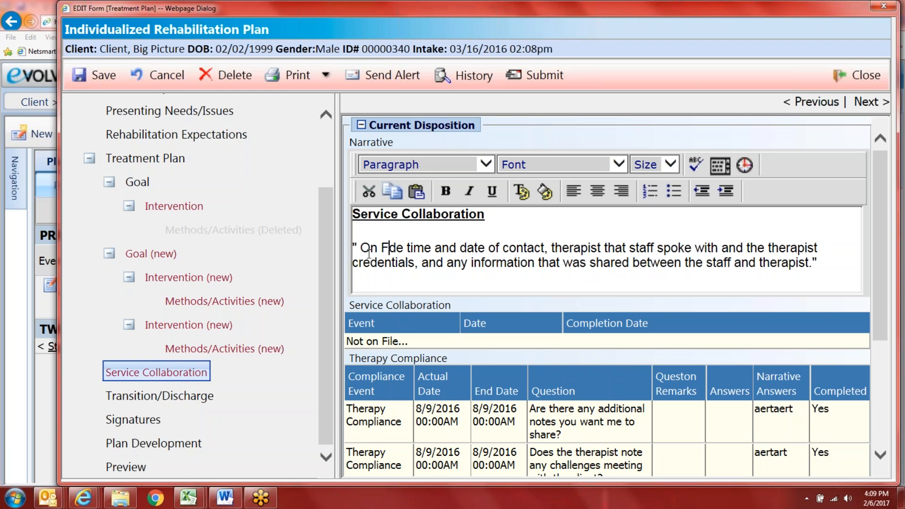
pyautogui.press('Return')
pyautogui.click(397, 248)
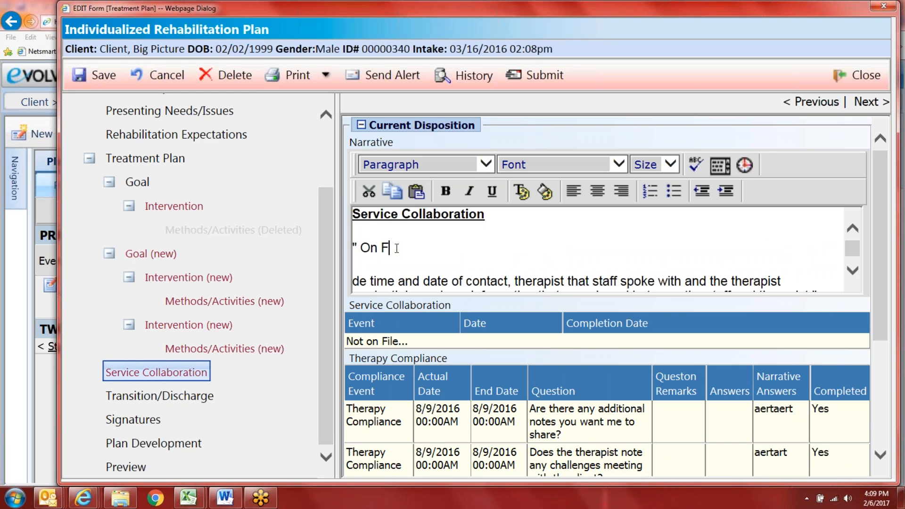
pyautogui.write('ebruary 1st and 1p.m,')
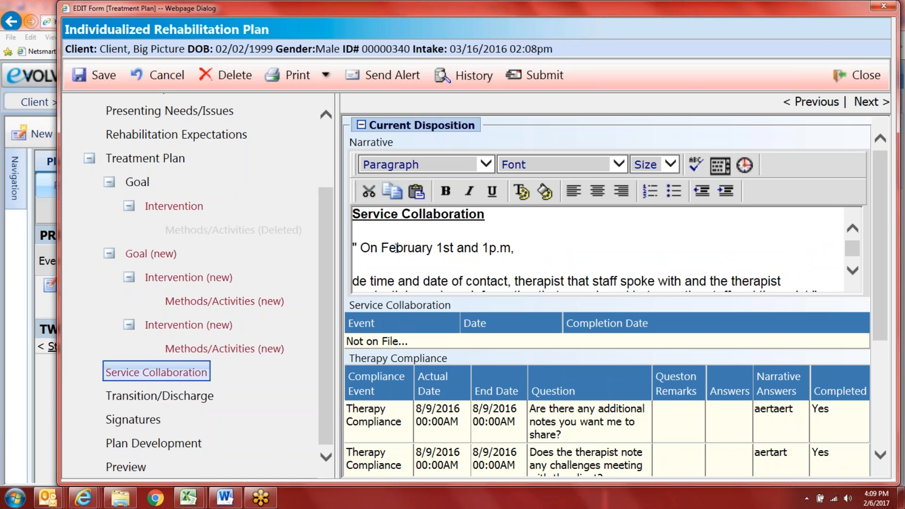
pyautogui.write(' this writer spoke to ')
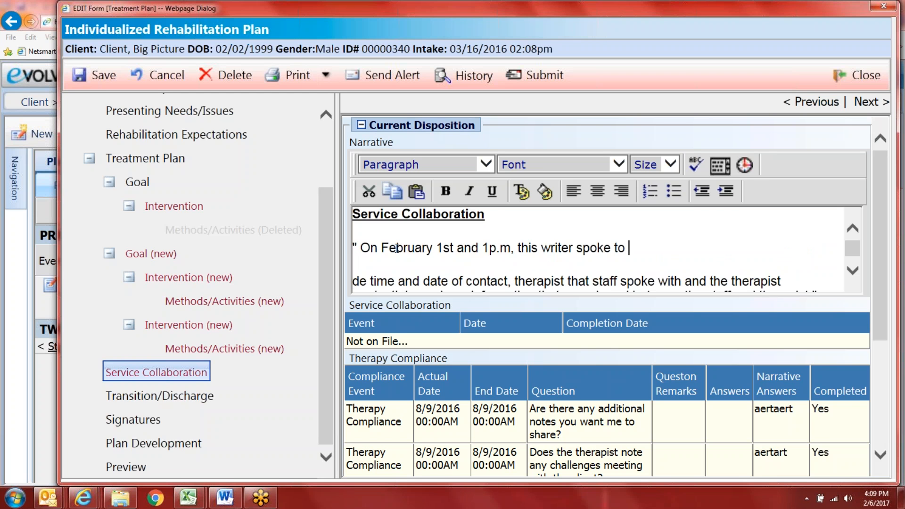
pyautogui.write('Therapist ')
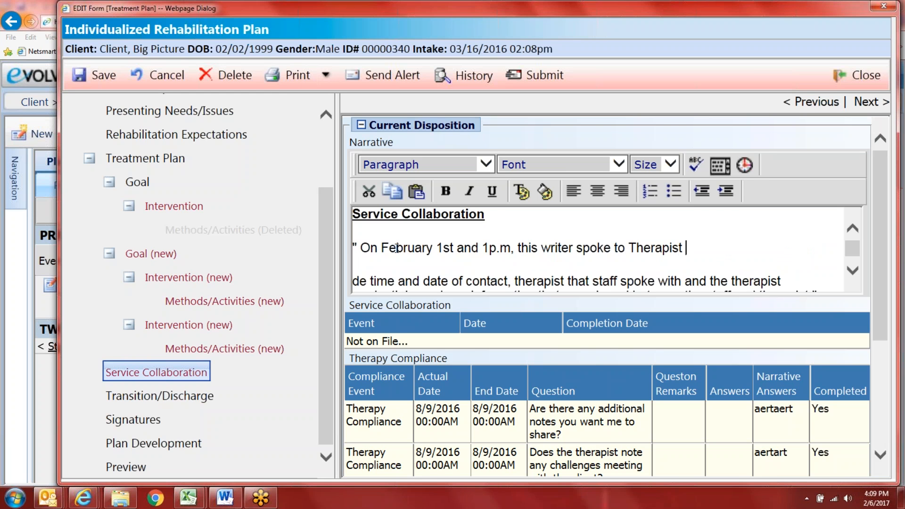
pyautogui.write('ABC, LCSW0')
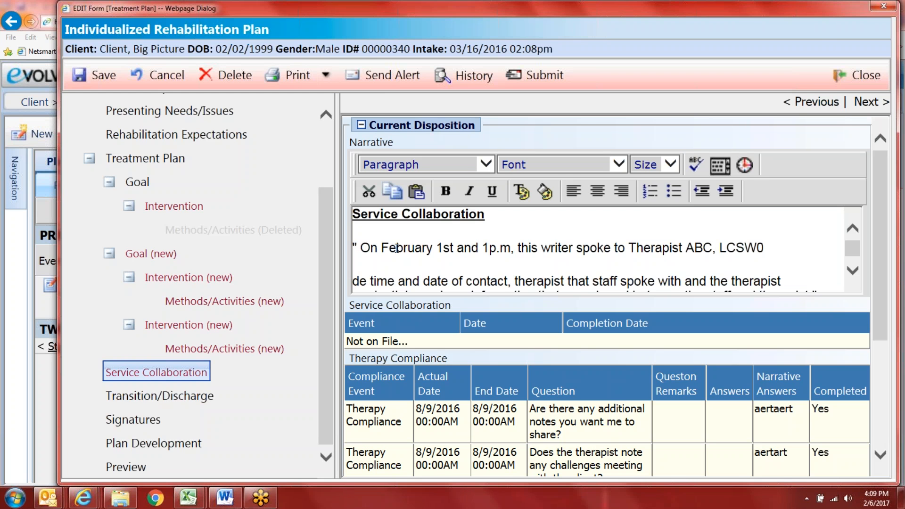
pyautogui.press('BackSpace')
pyautogui.write('-C')
# Step: Finish with 'who confirmed the client is active in bi-weekly individual therapy.' and delete the leftover template paragraph
pyautogui.click(852, 269)
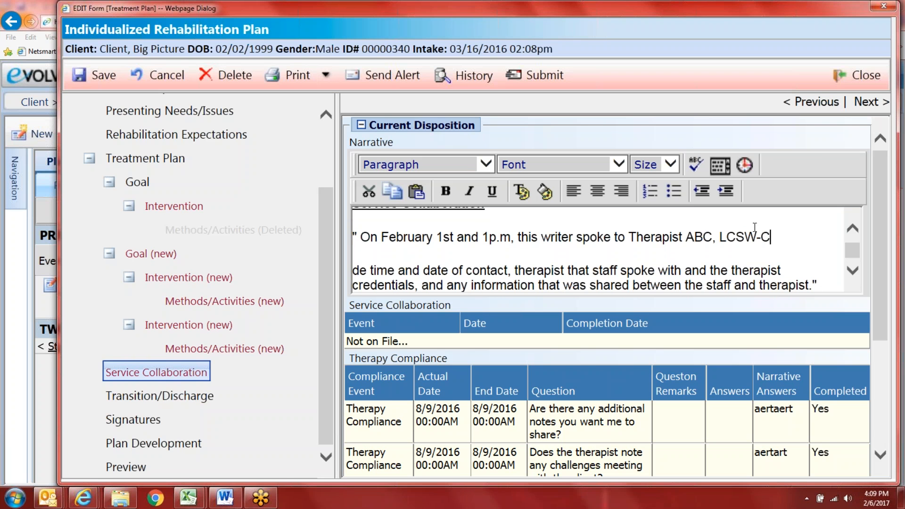
pyautogui.write('who confirme')
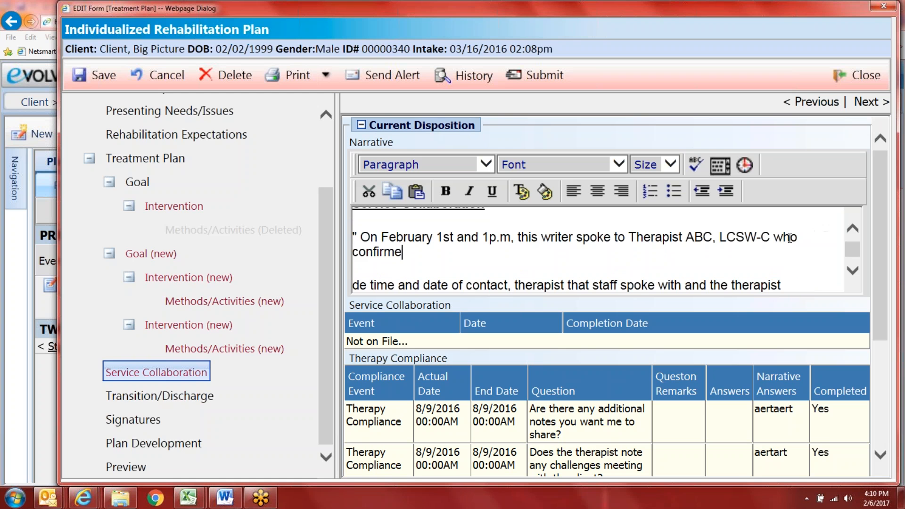
pyautogui.write('d the client is activ')
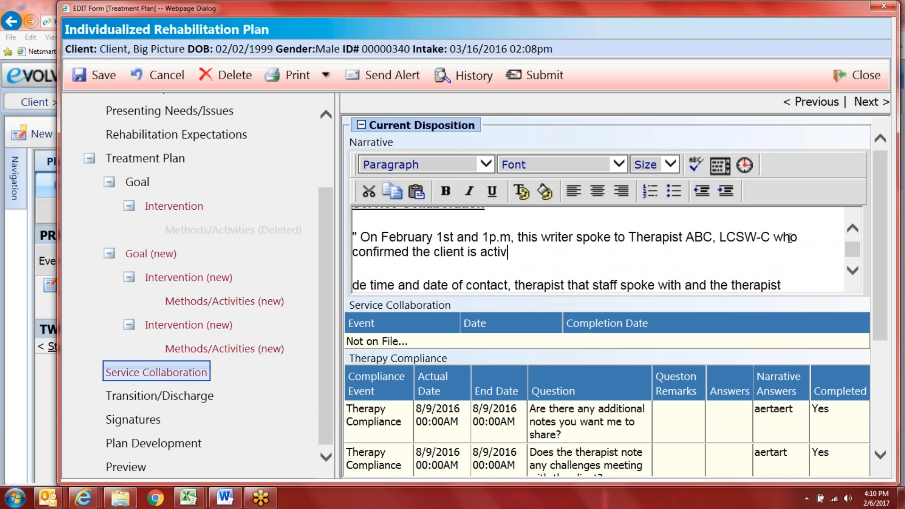
pyautogui.write('e in bi-weekly i')
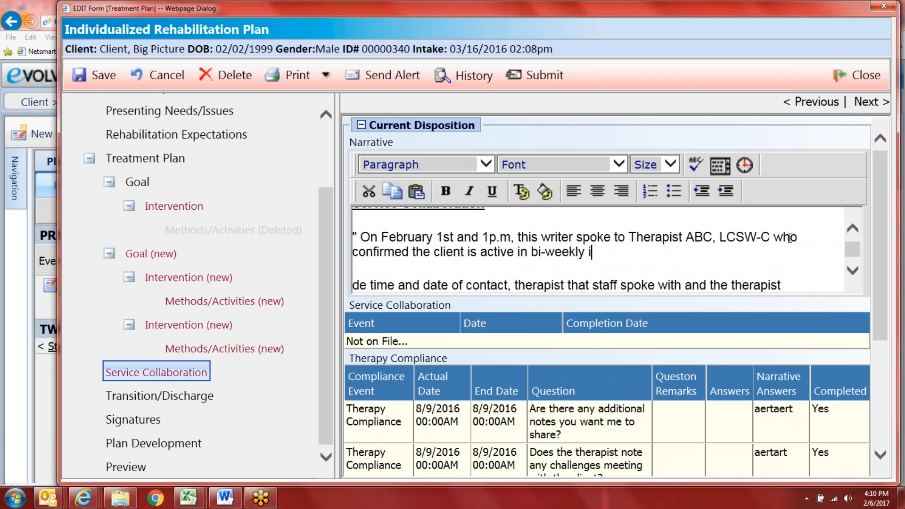
pyautogui.write('ndividual therapy.')
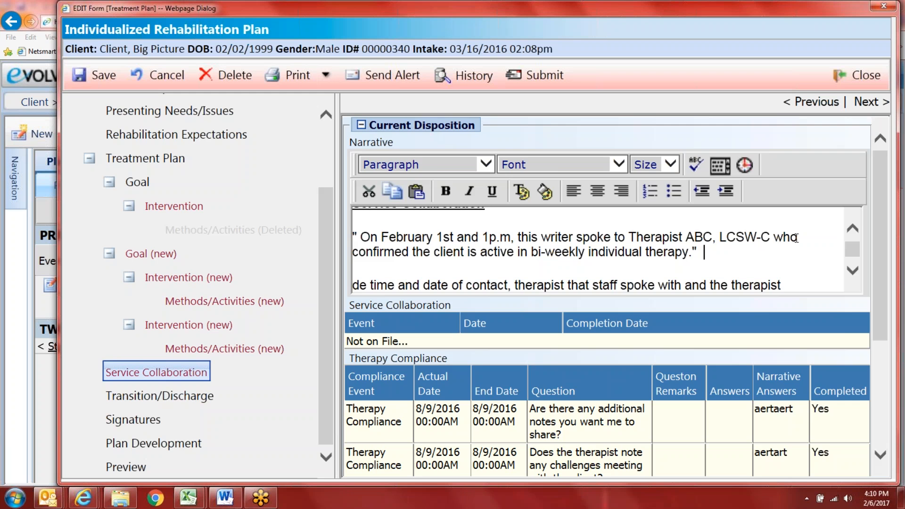
pyautogui.scroll(-3, 794, 245)
pyautogui.moveTo(817, 234); pyautogui.dragTo(351, 197)
pyautogui.press('BackSpace')
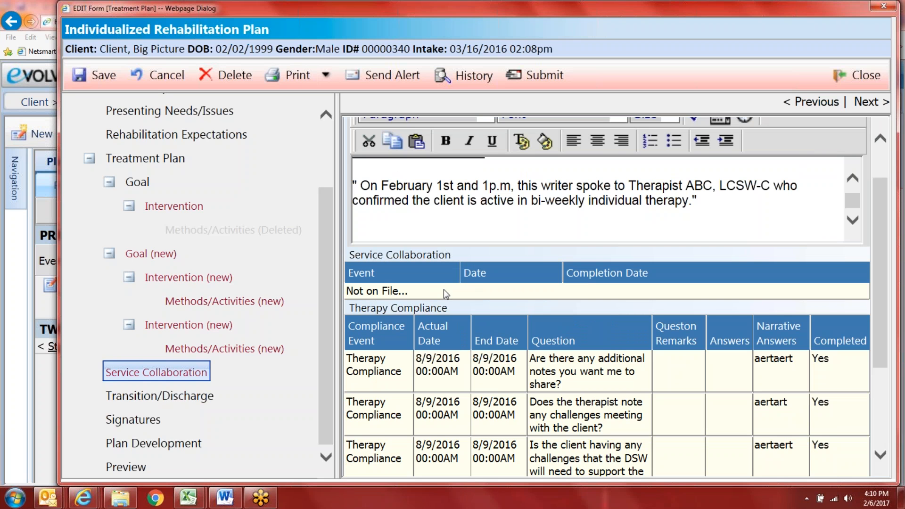
pyautogui.scroll(-1, 438, 348)
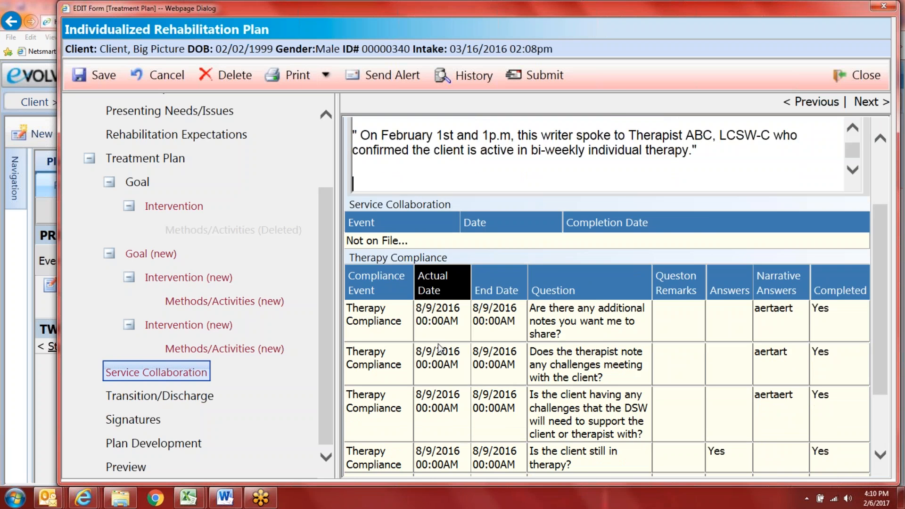
pyautogui.scroll(-2, 437, 348)
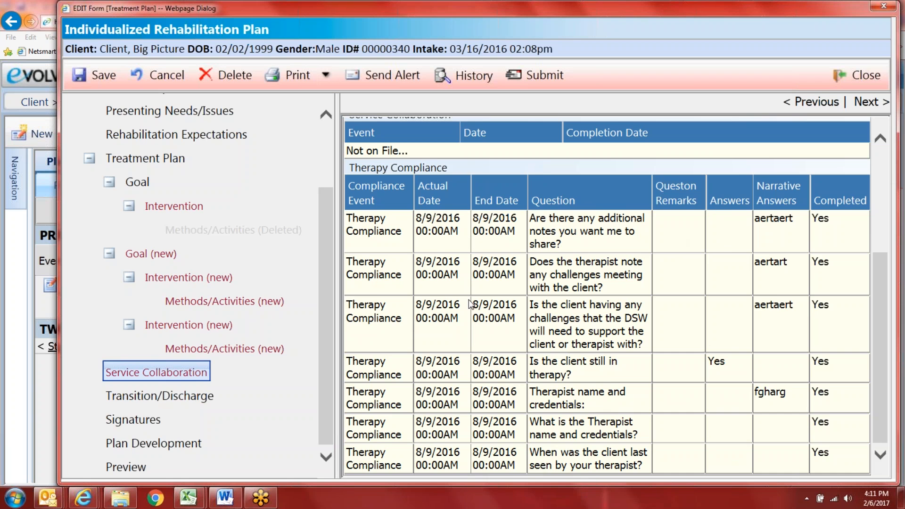
pyautogui.scroll(4, 659, 309)
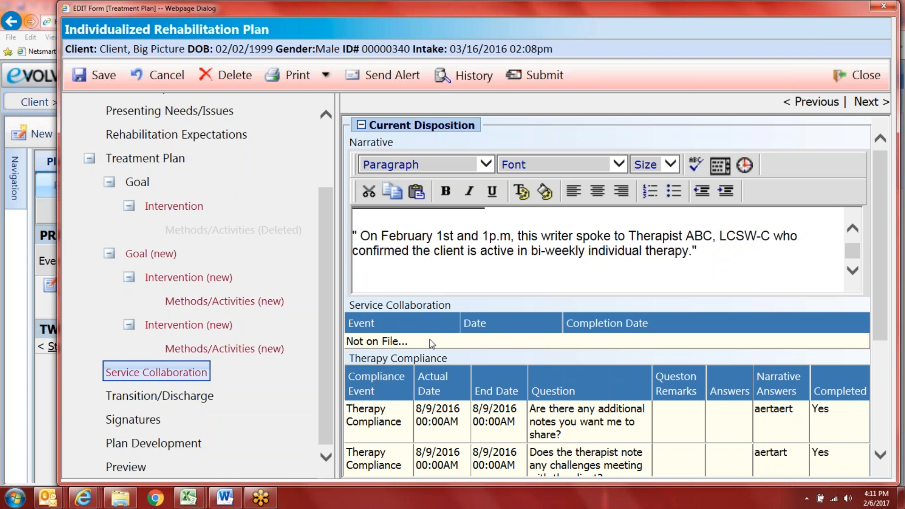
# Step: Set the anticipated discharge date to 12/31/2017 and insert the Transition Discharge template into the narrative
pyautogui.click(870, 102)
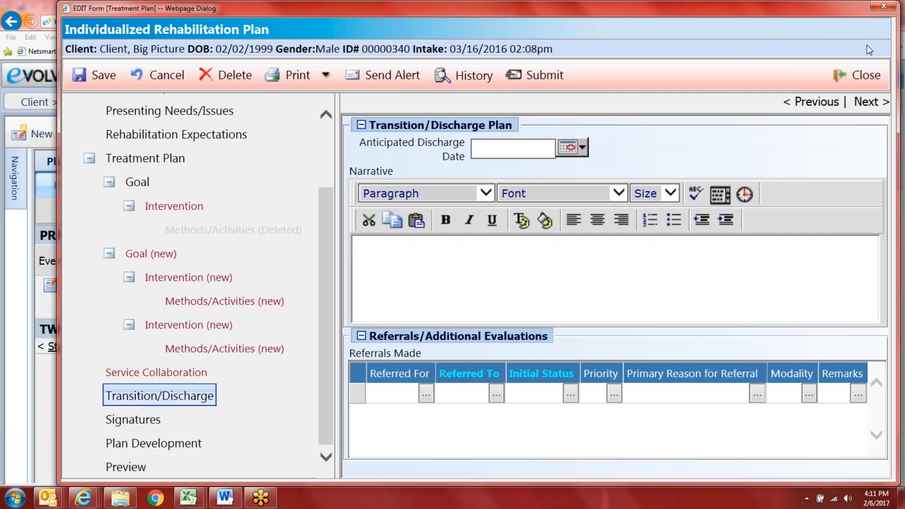
pyautogui.click(582, 143)
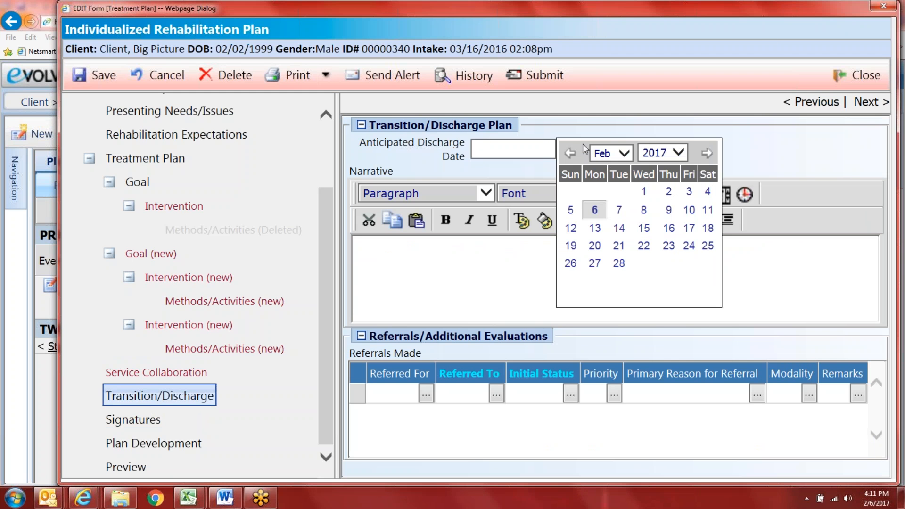
pyautogui.click(625, 153)
pyautogui.click(602, 274)
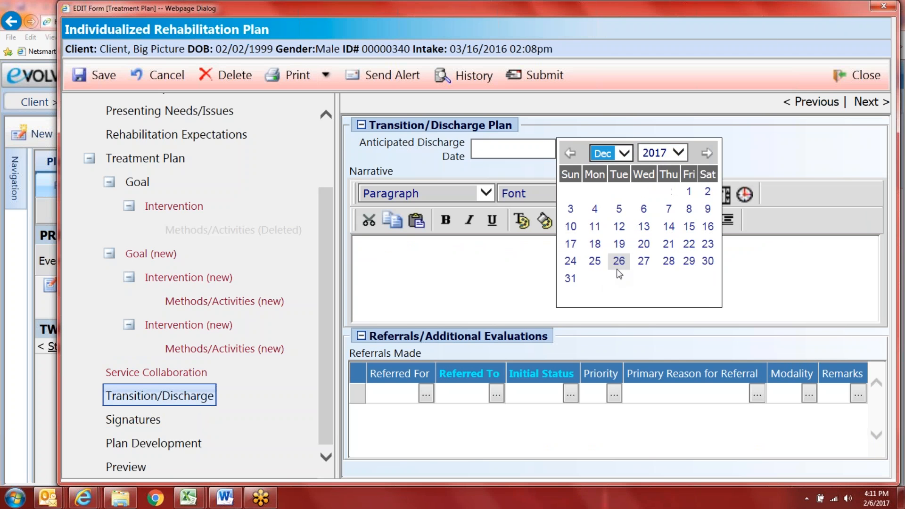
pyautogui.click(570, 279)
pyautogui.click(721, 194)
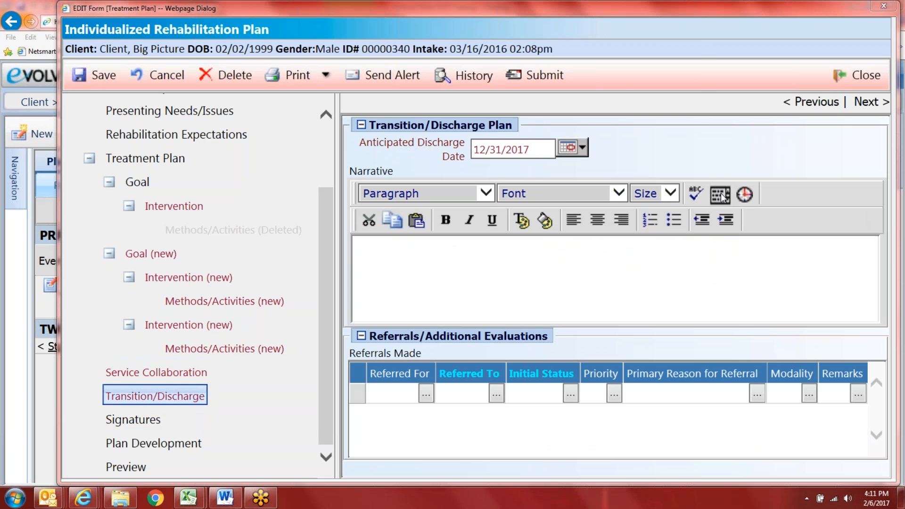
pyautogui.click(374, 181)
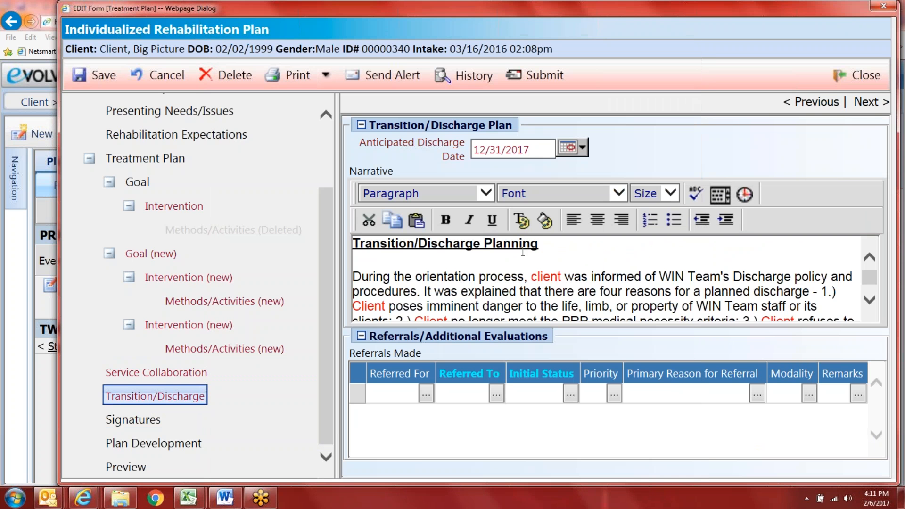
# Step: Replace 'client was' in the opening sentence with the client's name and 'is', rejoining the split lines
pyautogui.moveTo(563, 278); pyautogui.dragTo(532, 276)
pyautogui.write('I')
pyautogui.press('Delete')
pyautogui.press('Delete')
pyautogui.press('Delete')
pyautogui.press('Delete')
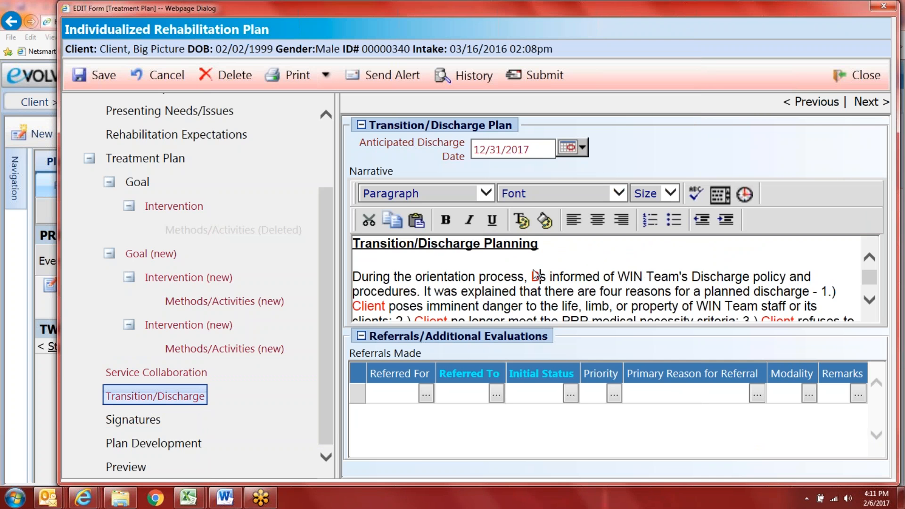
pyautogui.press('Return')
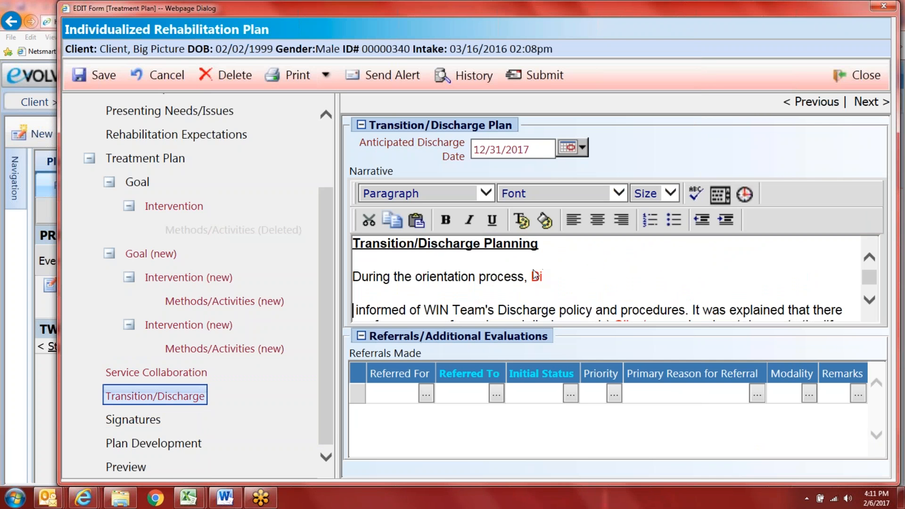
pyautogui.click(611, 278)
pyautogui.write('g Picture is')
pyautogui.press('BackSpace')
pyautogui.press('BackSpace')
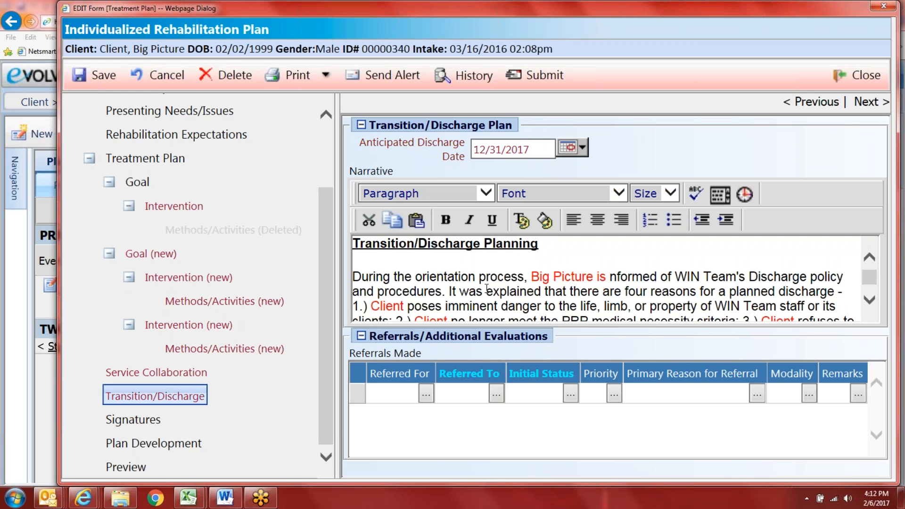
pyautogui.write('i')
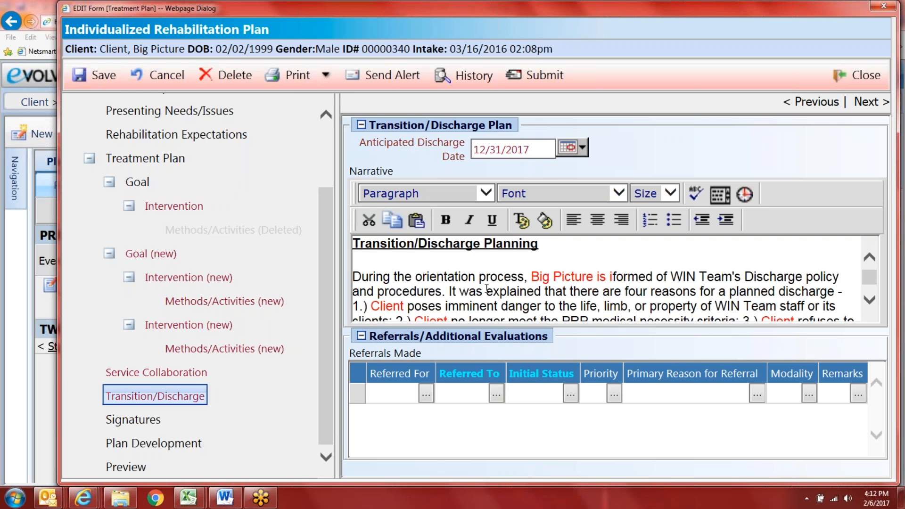
pyautogui.press('Return')
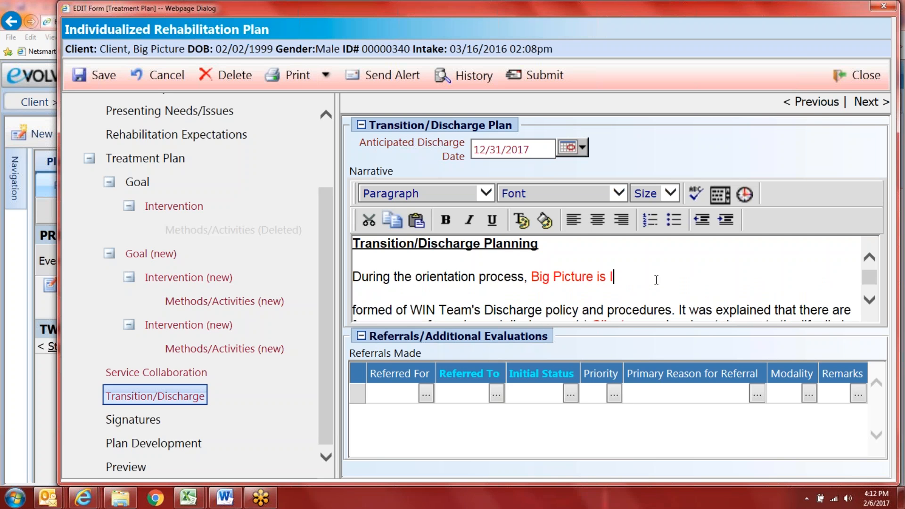
pyautogui.write('in')
pyautogui.press('BackSpace')
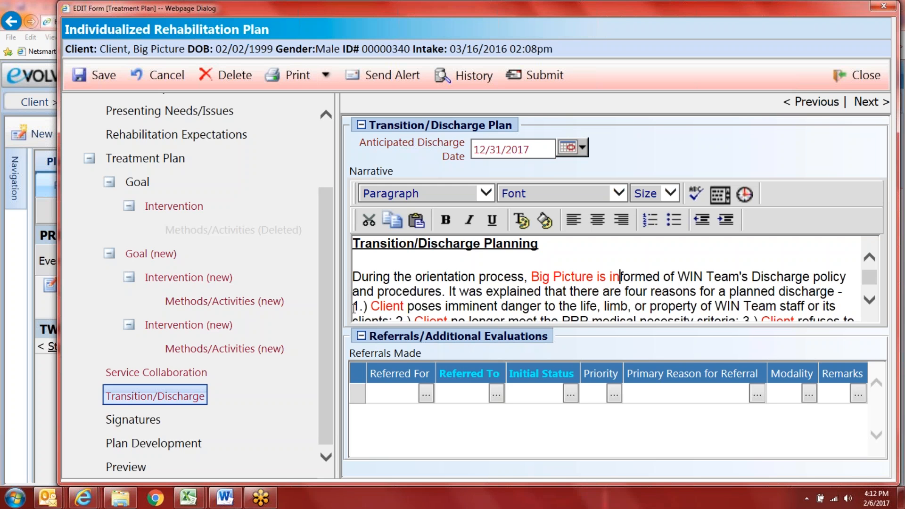
pyautogui.write('f')
# Step: Put the client's name before 'Client' in discharge reason 1 and rejoin that line
pyautogui.click(371, 306)
pyautogui.press('Delete')
pyautogui.press('Delete')
pyautogui.press('Delete')
pyautogui.write('Big')
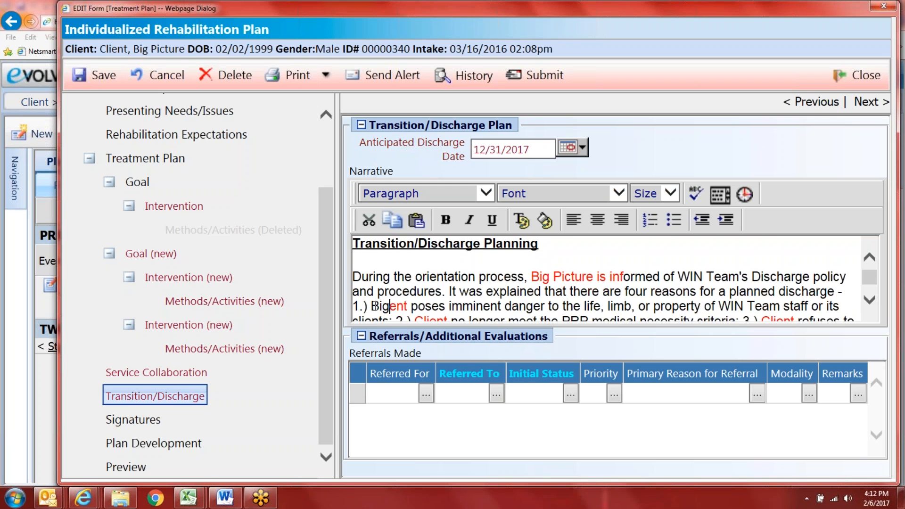
pyautogui.press('Return')
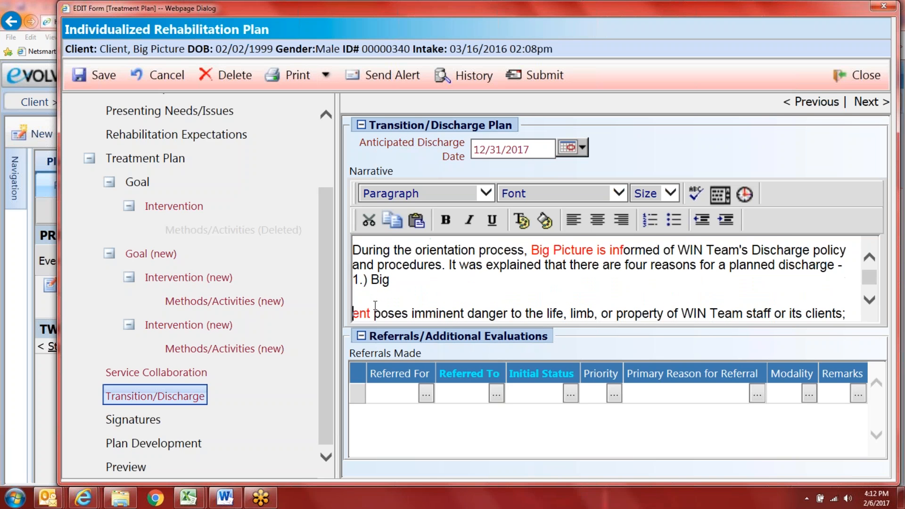
pyautogui.write('Client')
pyautogui.click(354, 315)
pyautogui.press('BackSpace')
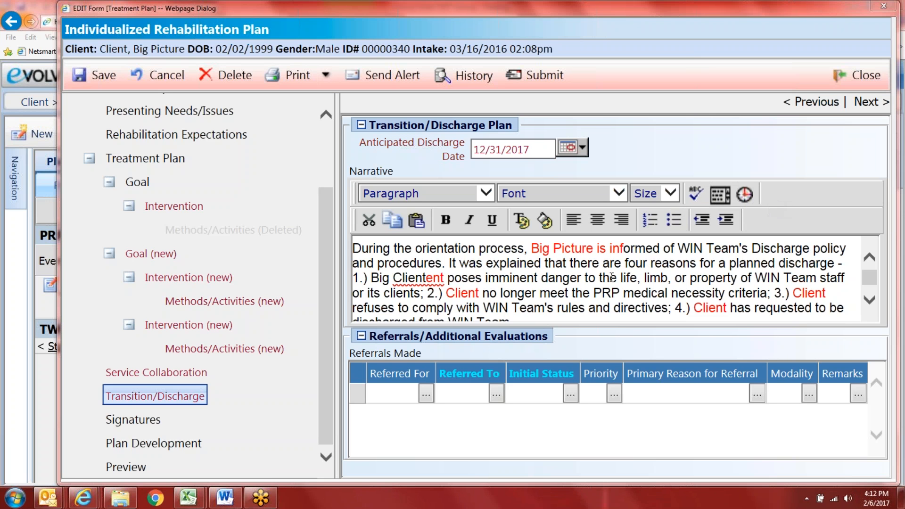
# Step: Start typing the client's name in reason 2 and delete the stray 'ent' in reason 1
pyautogui.click(445, 291)
pyautogui.write('Big')
pyautogui.press('BackSpace')
pyautogui.press('BackSpace')
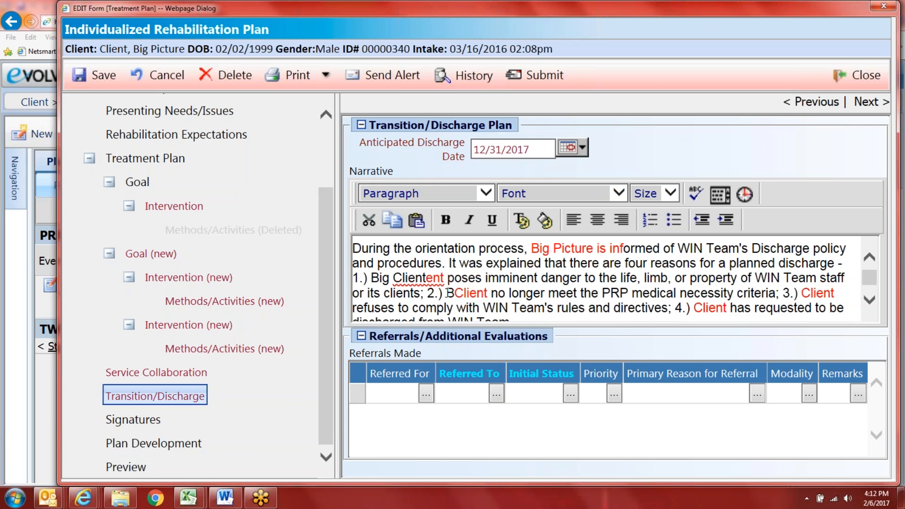
pyautogui.write('ig')
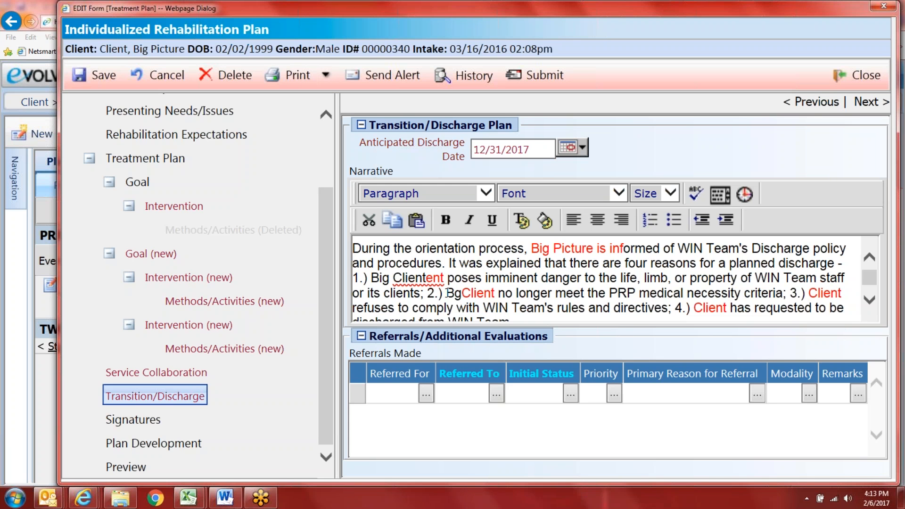
pyautogui.press('BackSpace')
pyautogui.press('BackSpace')
pyautogui.write('ig')
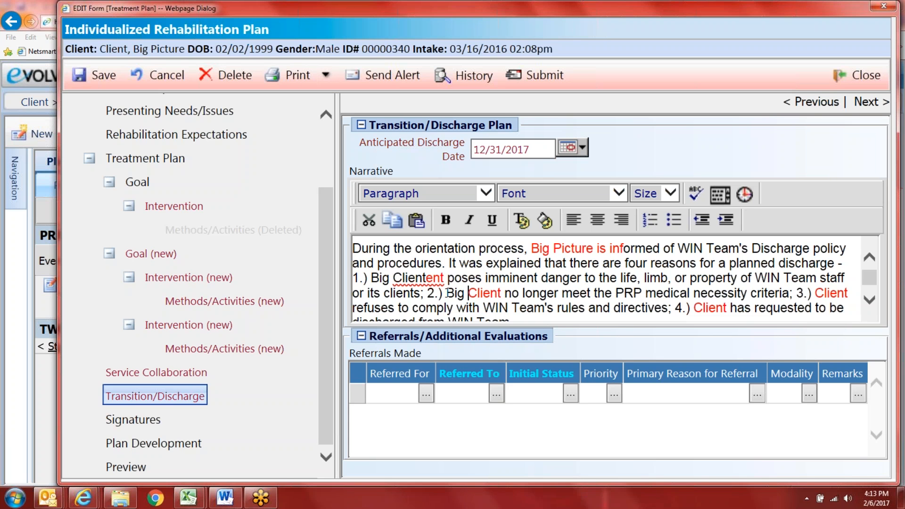
pyautogui.click(444, 278)
pyautogui.press('BackSpace')
pyautogui.press('BackSpace')
pyautogui.press('BackSpace')
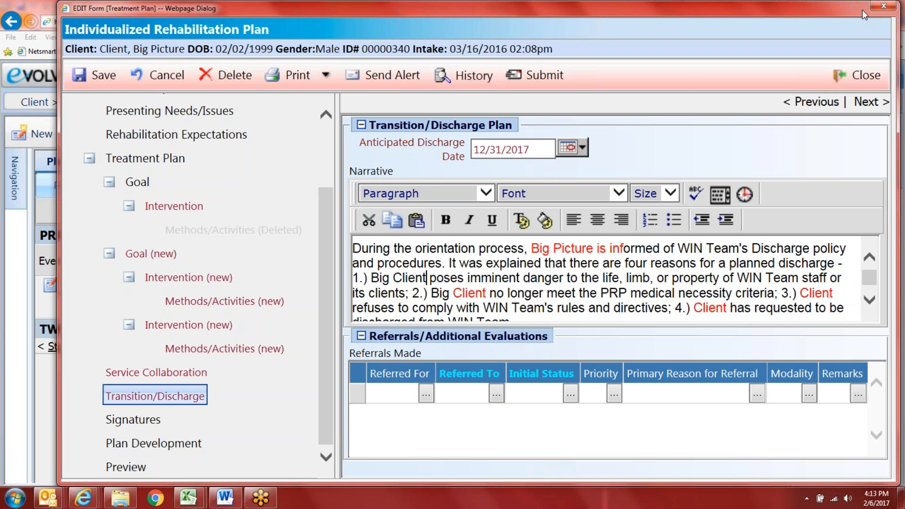
# Step: Add the client's name before 'Client' in reasons 3 and 4 and complete it in reason 2
pyautogui.click(801, 293)
pyautogui.write('Big Pi')
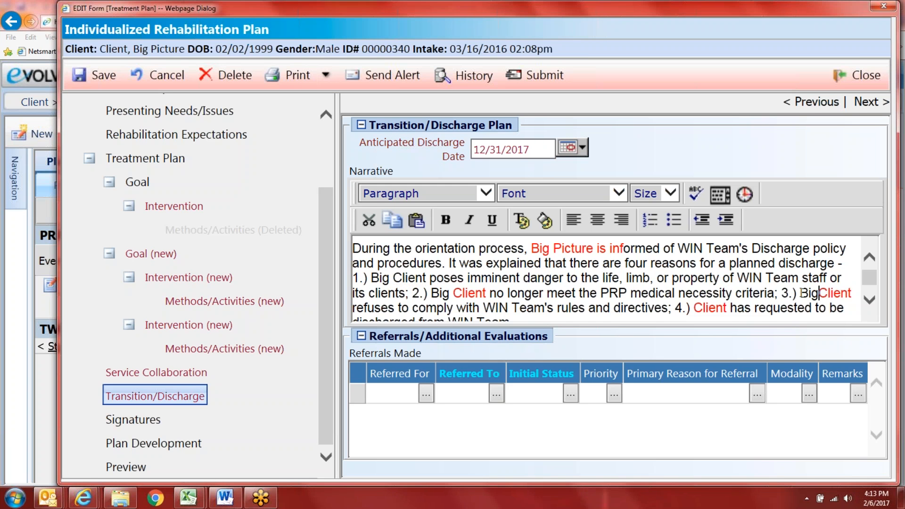
pyautogui.write('cture')
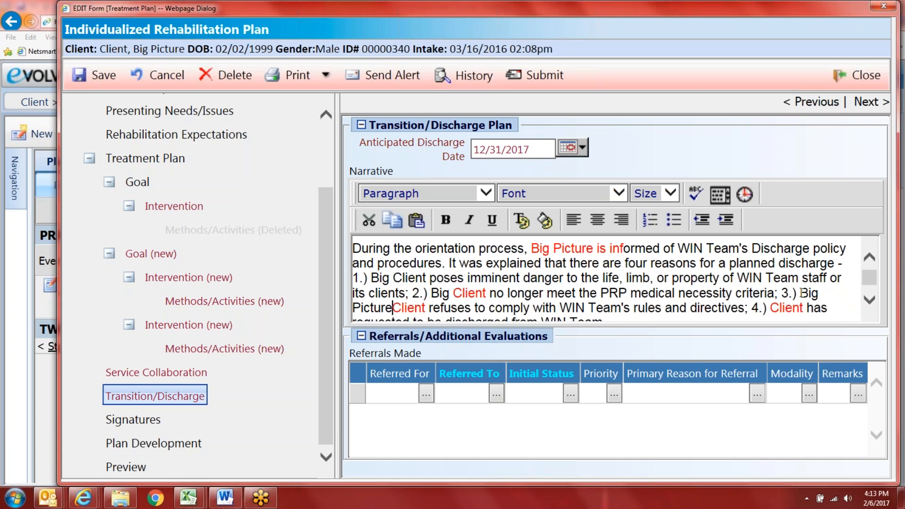
pyautogui.click(452, 292)
pyautogui.write('P')
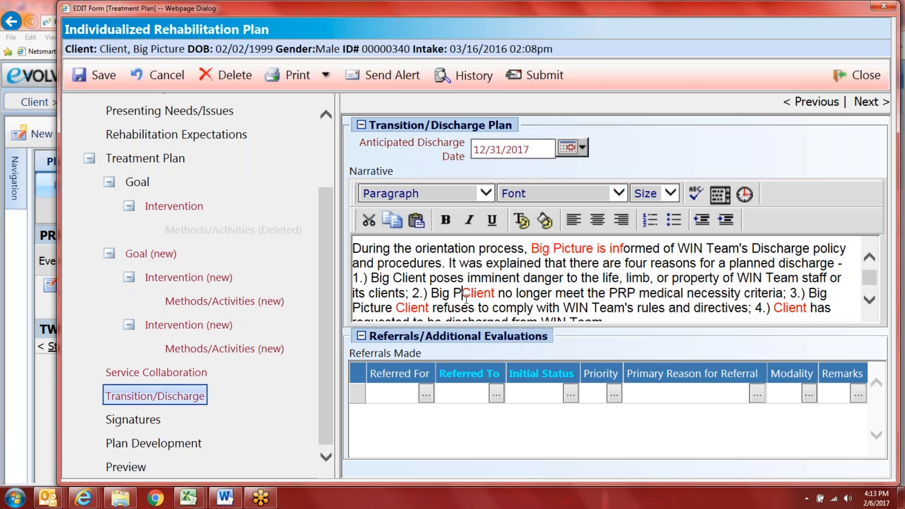
pyautogui.write('icture')
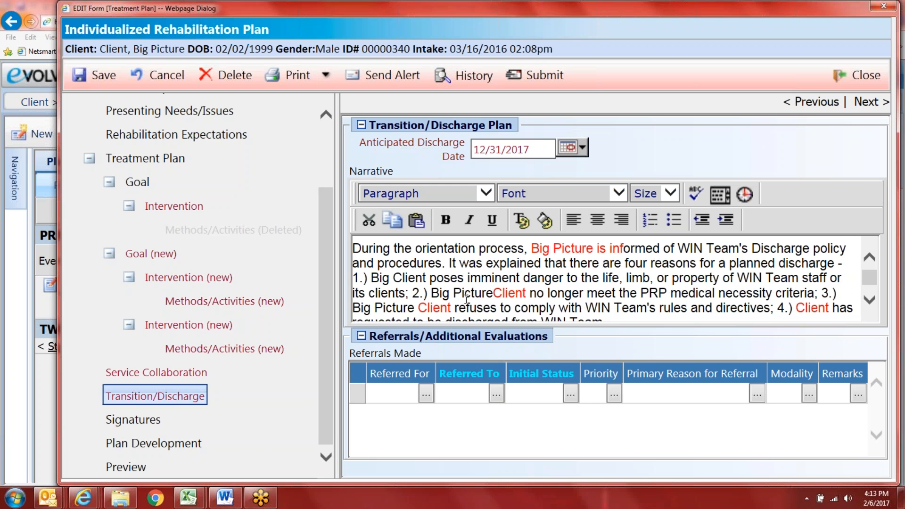
pyautogui.scroll(-1, 760, 280)
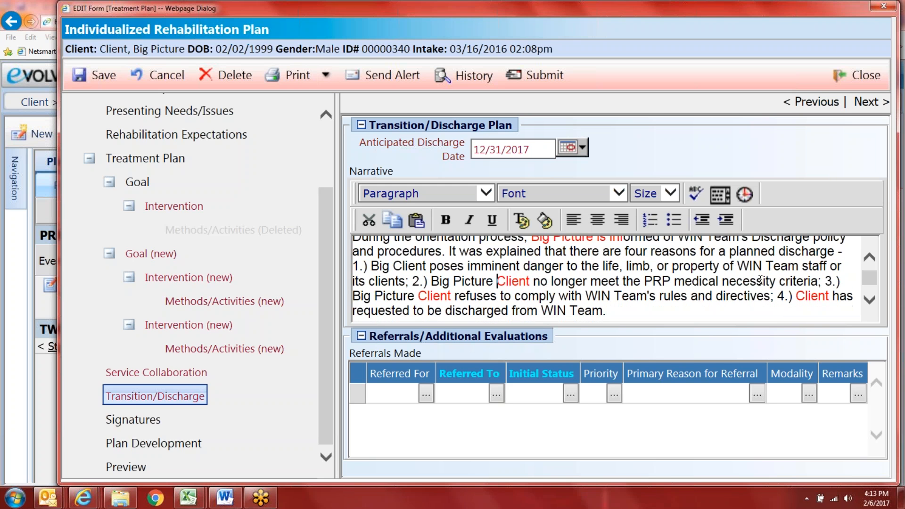
pyautogui.click(795, 296)
pyautogui.write('B')
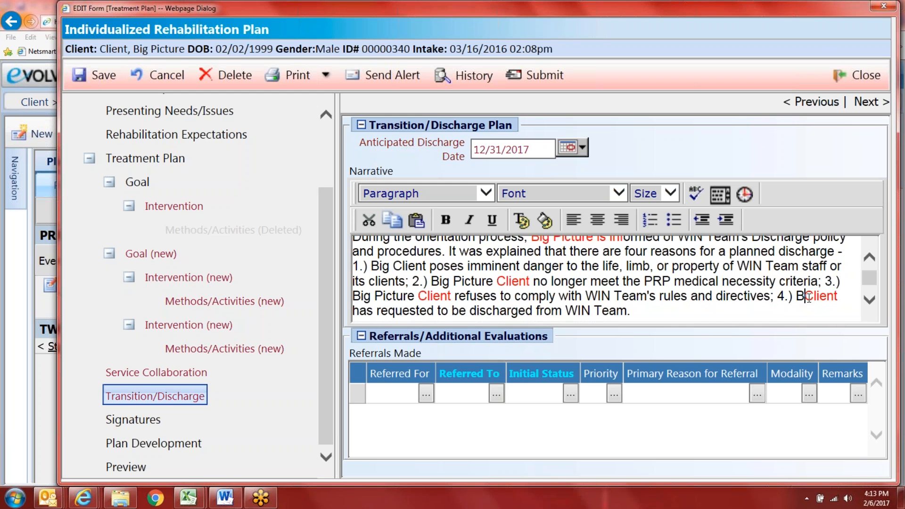
pyautogui.write('ig Pictur')
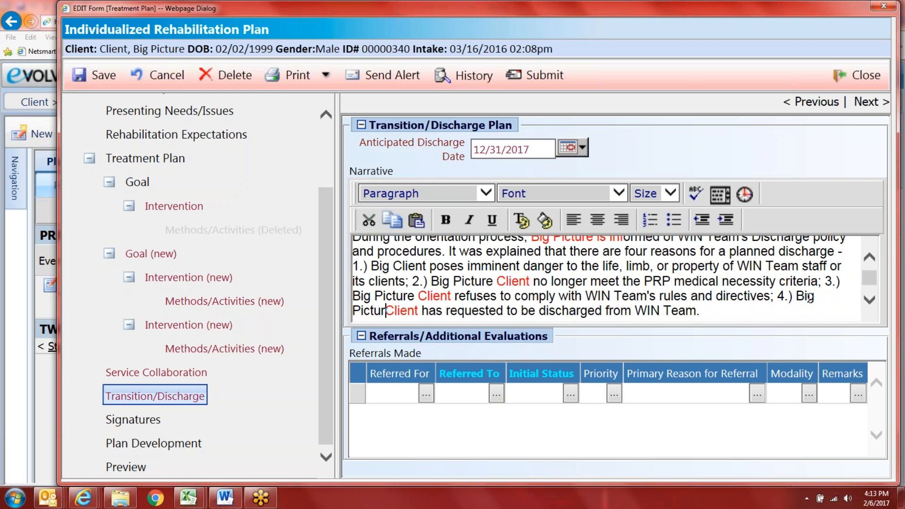
pyautogui.write('e')
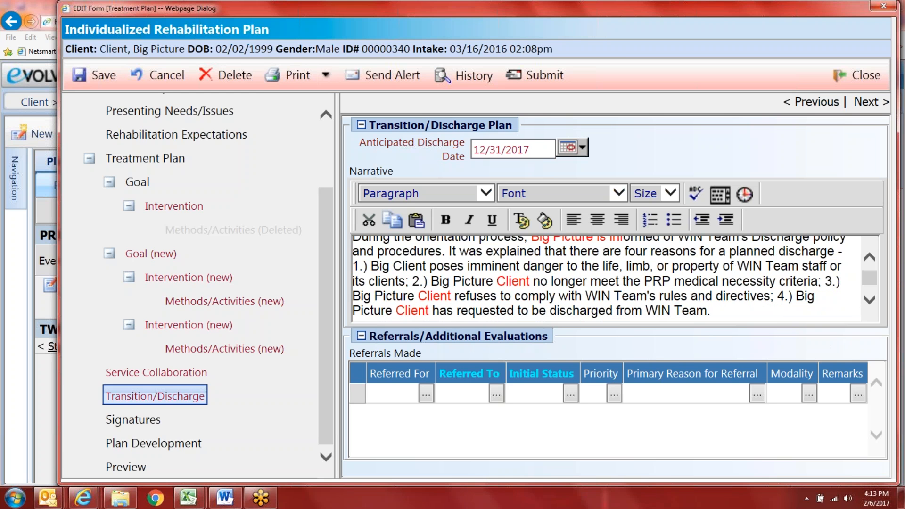
pyautogui.click(869, 300)
pyautogui.click(869, 300)
# Step: Add the client's name before 'client', change 'he/she' to 'he', and insert 'BiPolar' after 'understanding of'
pyautogui.click(869, 300)
pyautogui.click(870, 300)
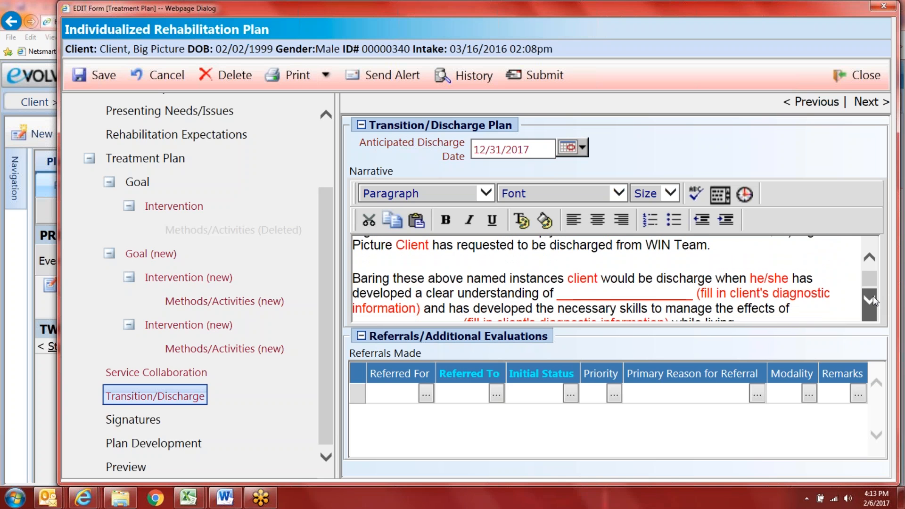
pyautogui.click(872, 296)
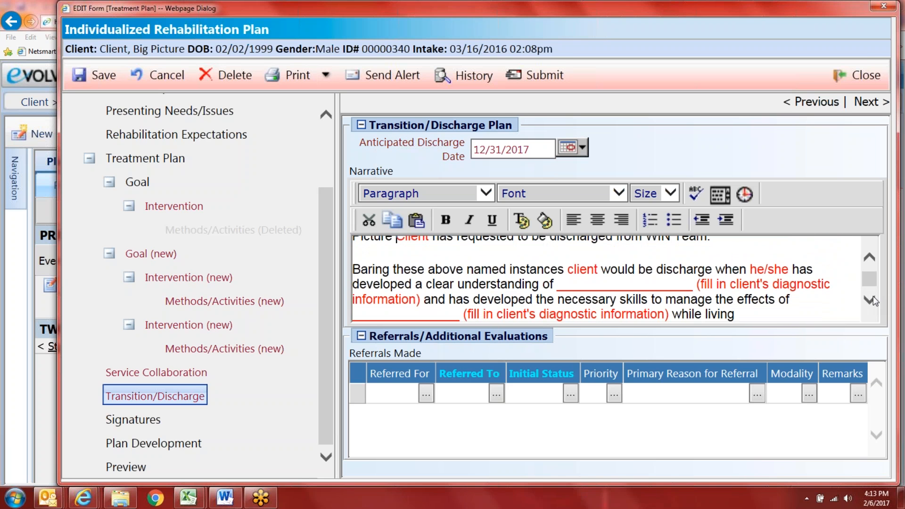
pyautogui.click(565, 270)
pyautogui.write('B ')
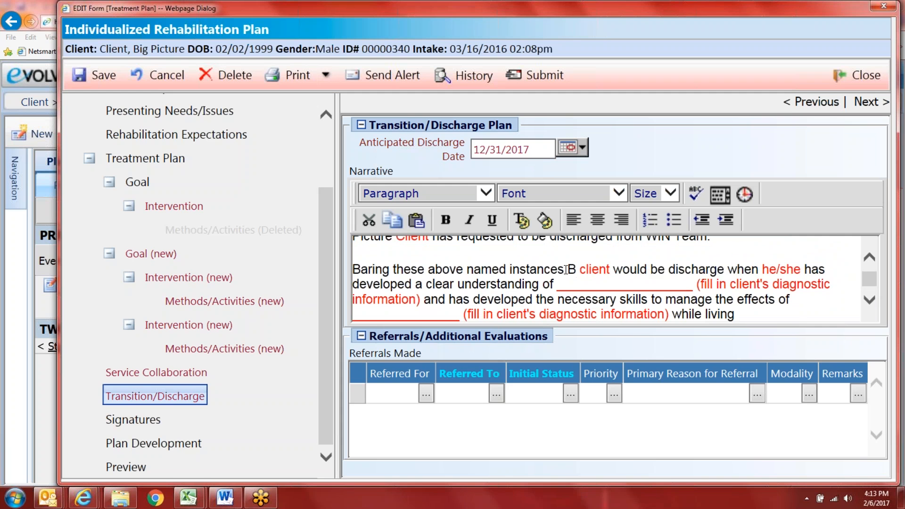
pyautogui.write('ig Picture')
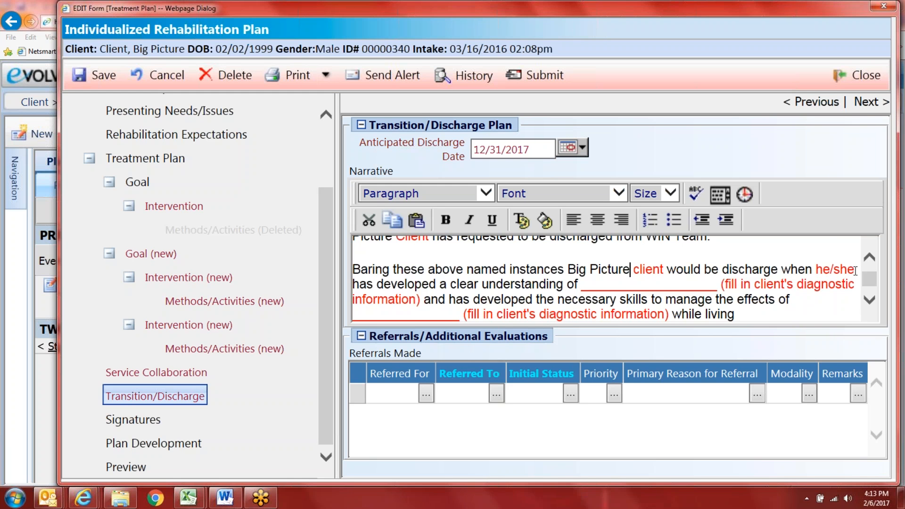
pyautogui.click(855, 271)
pyautogui.press('BackSpace')
pyautogui.press('BackSpace')
pyautogui.press('BackSpace')
pyautogui.press('BackSpace')
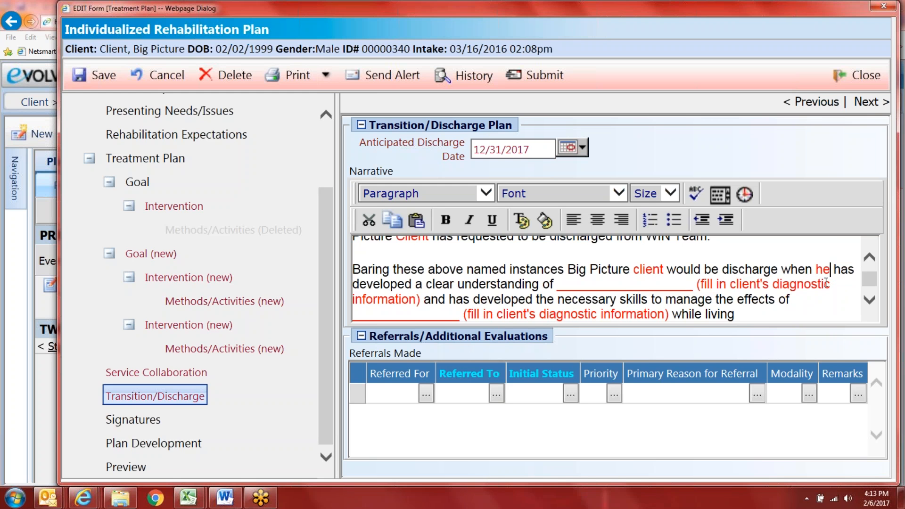
pyautogui.click(555, 284)
pyautogui.write('BiP')
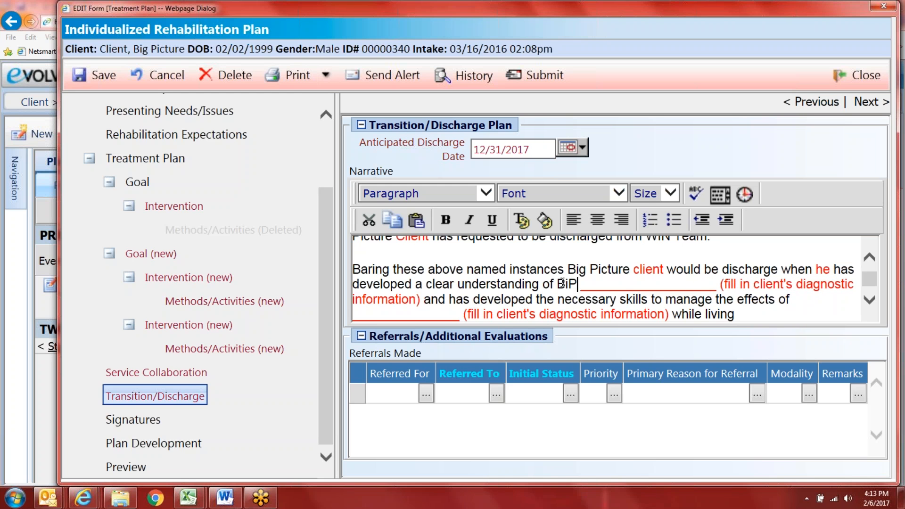
pyautogui.write('olar')
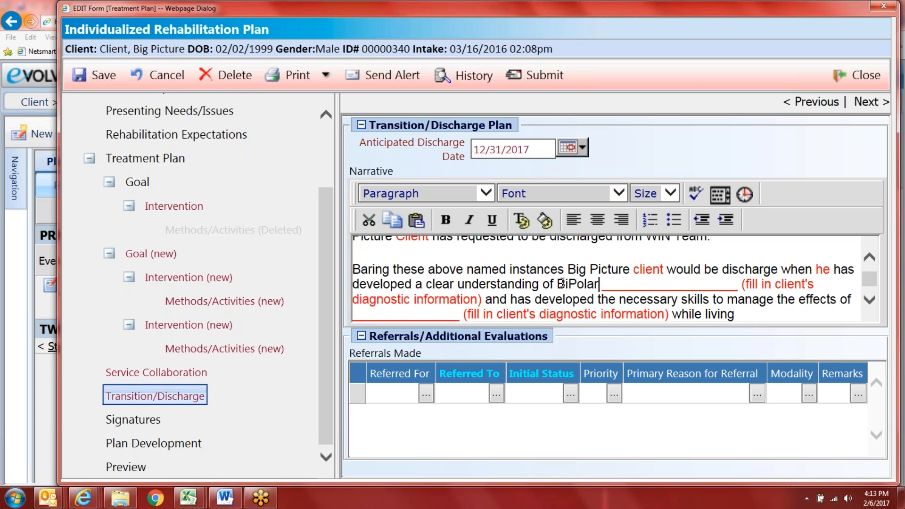
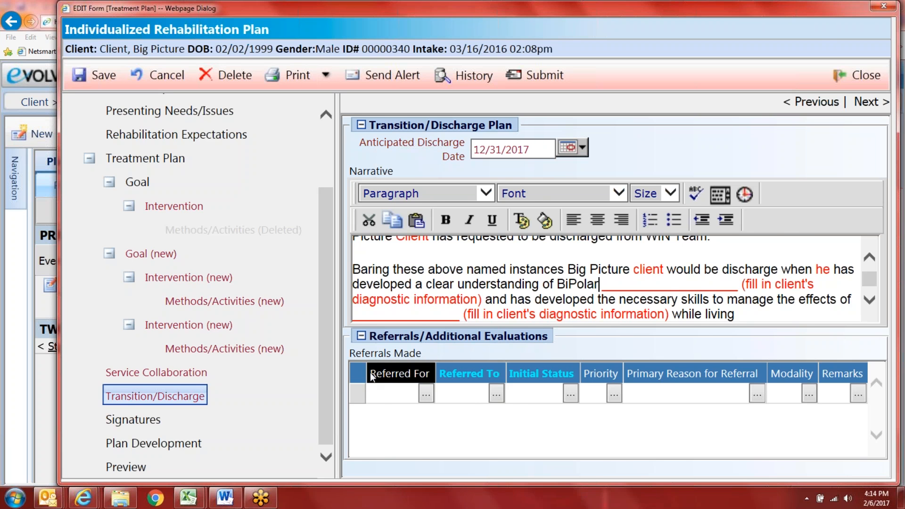
# Step: Return to the Transition/Discharge narrative and complete 'BiPolar Disorder'
pyautogui.click(187, 369)
pyautogui.scroll(-4, 631, 231)
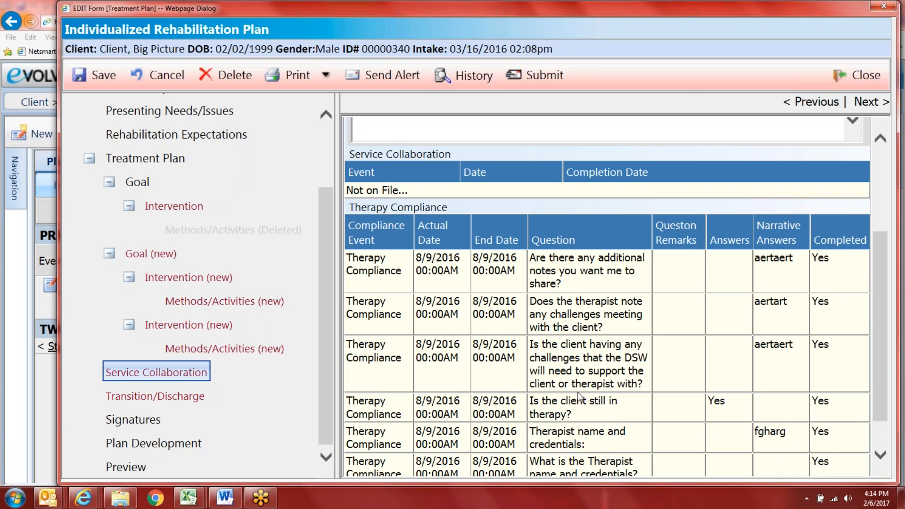
pyautogui.click(167, 396)
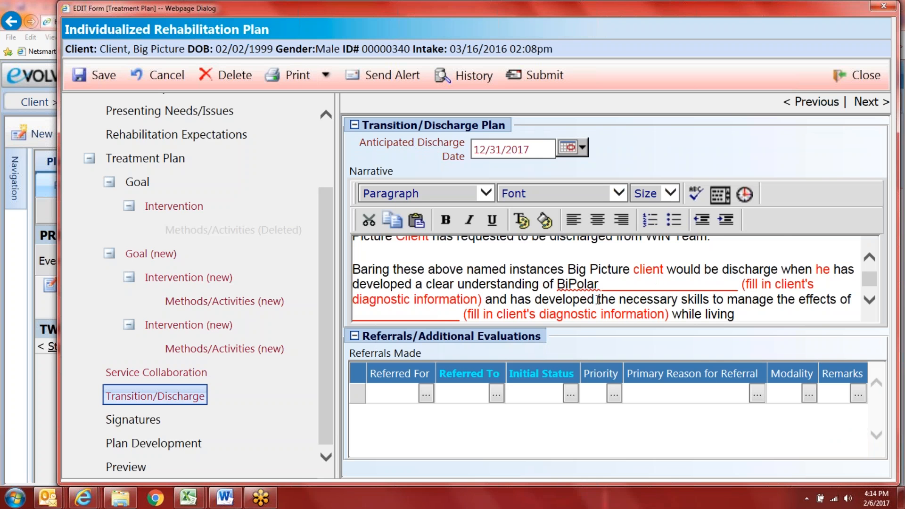
pyautogui.write('Disorder')
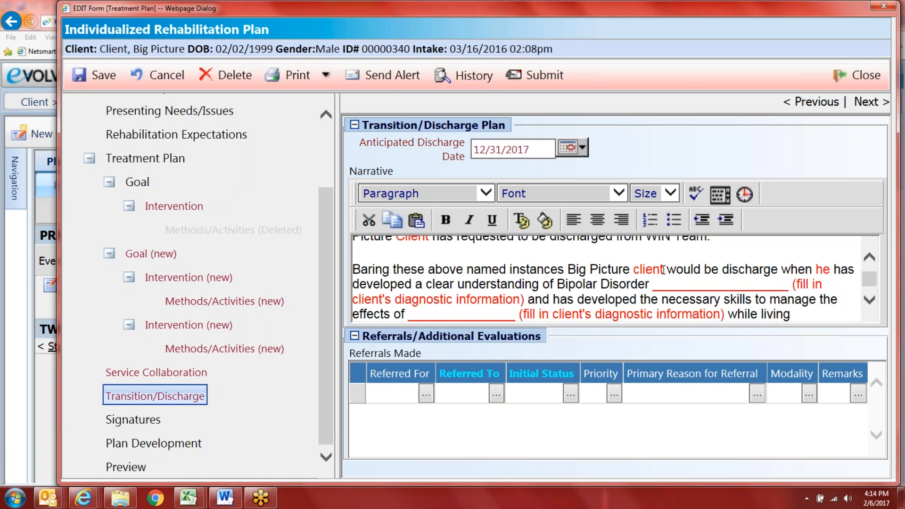
# Step: Replace the next IRP date placeholder with 'April 1, 2017.'
pyautogui.scroll(-1, 744, 298)
pyautogui.scroll(-2, 744, 298)
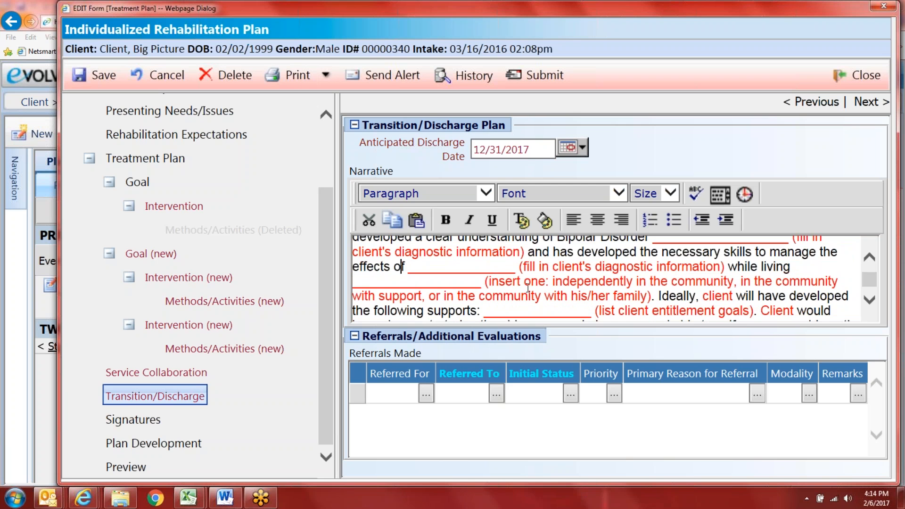
pyautogui.scroll(-3, 530, 287)
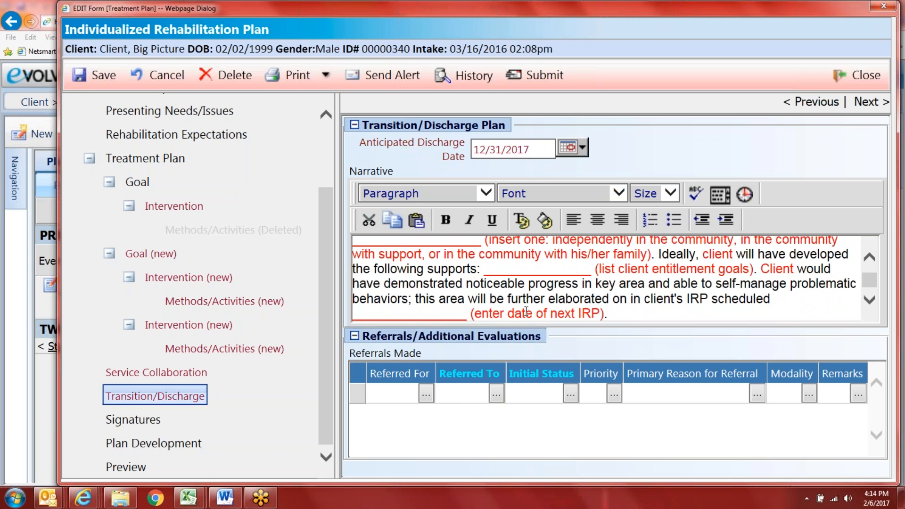
pyautogui.click(780, 302)
pyautogui.write('A')
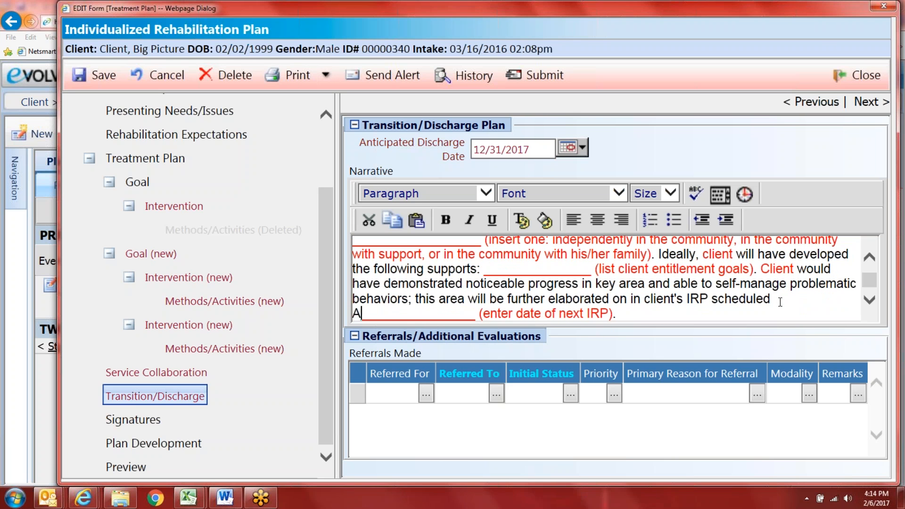
pyautogui.write('pril 1, 2017')
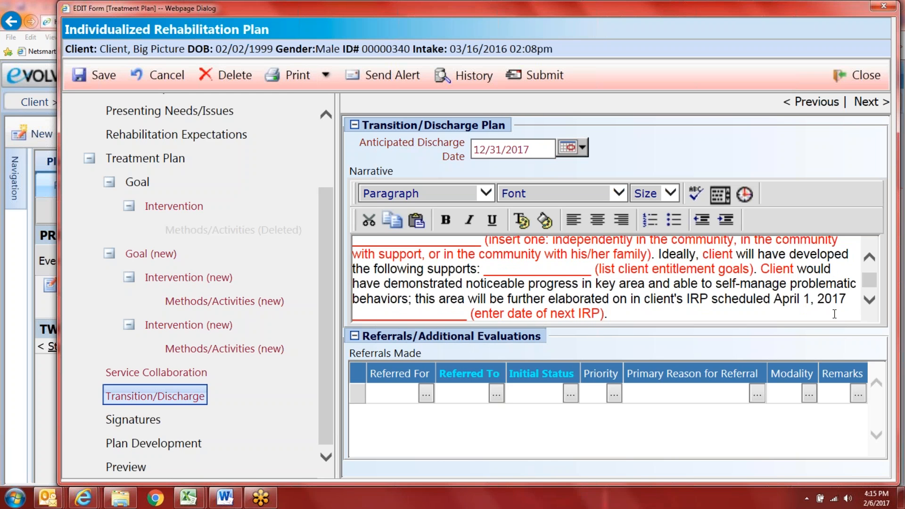
pyautogui.moveTo(604, 313); pyautogui.dragTo(352, 314)
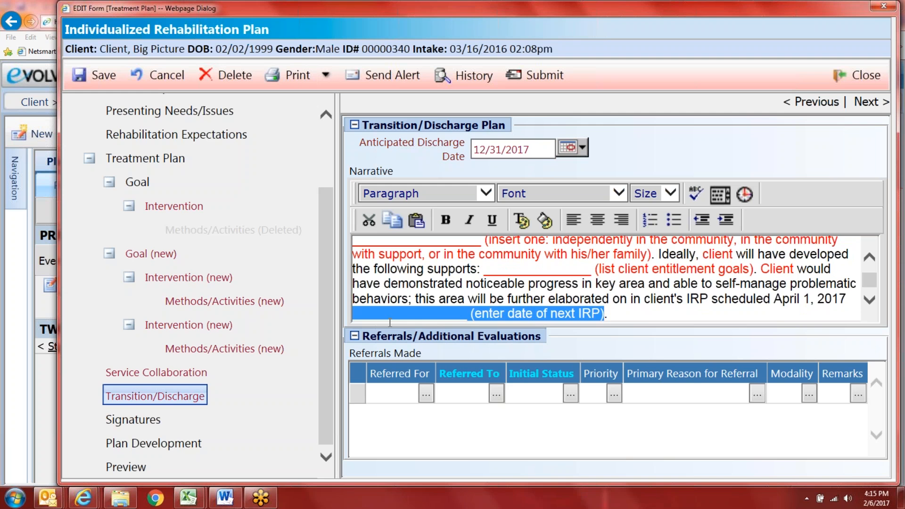
pyautogui.press('BackSpace')
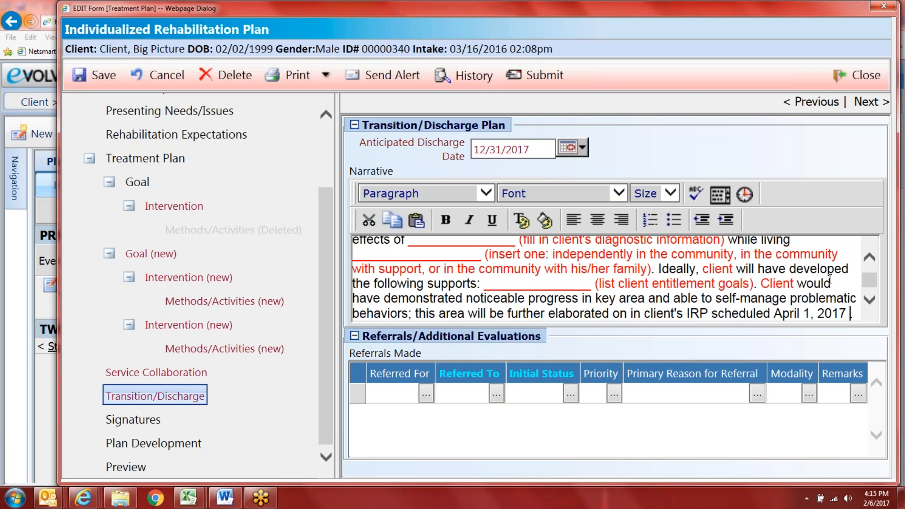
pyautogui.press('BackSpace')
pyautogui.press('BackSpace')
pyautogui.write('.')
# Step: Insert the client's name before 'Client' and make the whole narrative text black
pyautogui.click(762, 284)
pyautogui.write('Big Pictur')
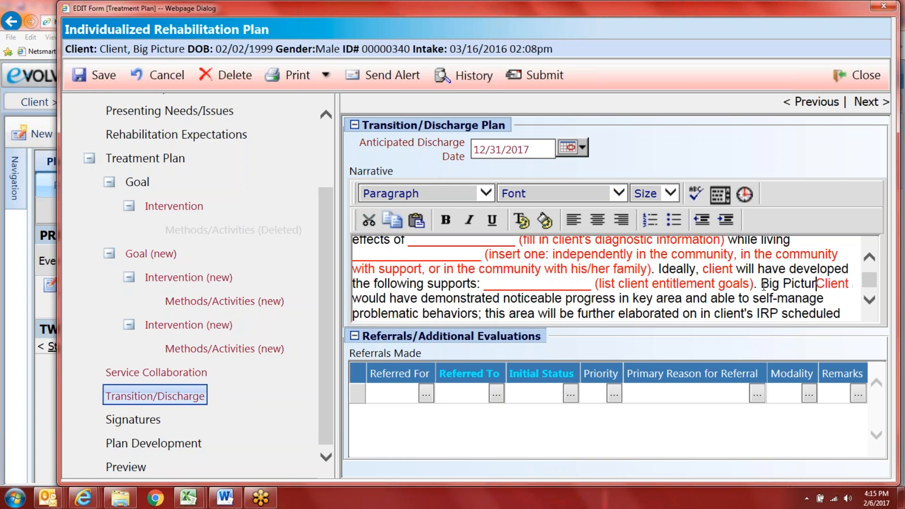
pyautogui.write('e')
pyautogui.scroll(-1, 481, 316)
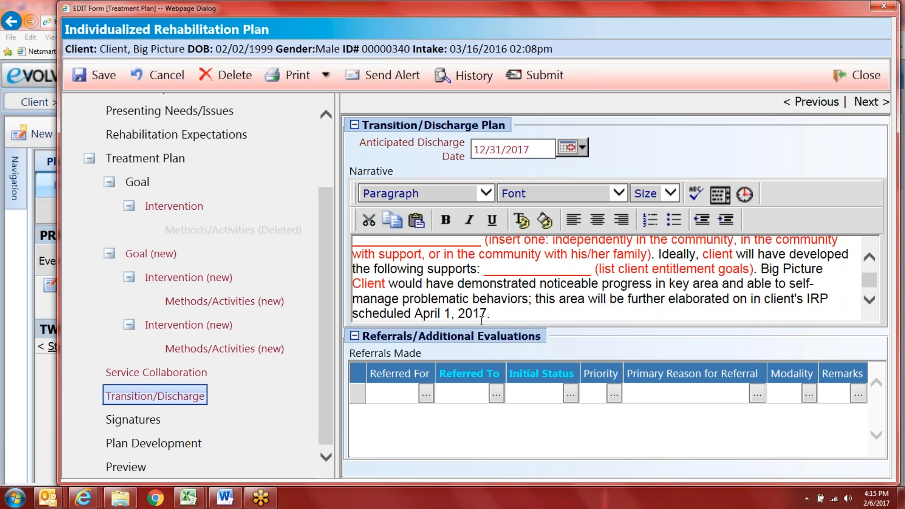
pyautogui.hotkey('ctrl', 'a')
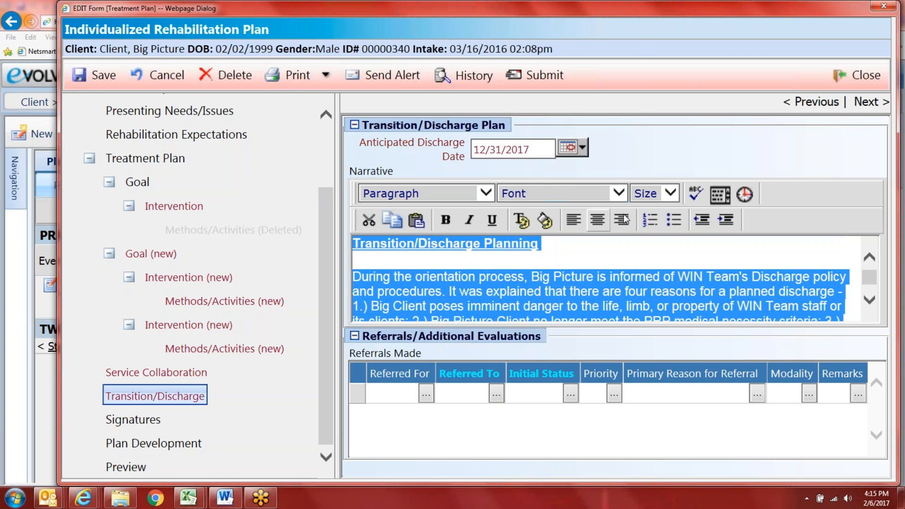
pyautogui.click(524, 221)
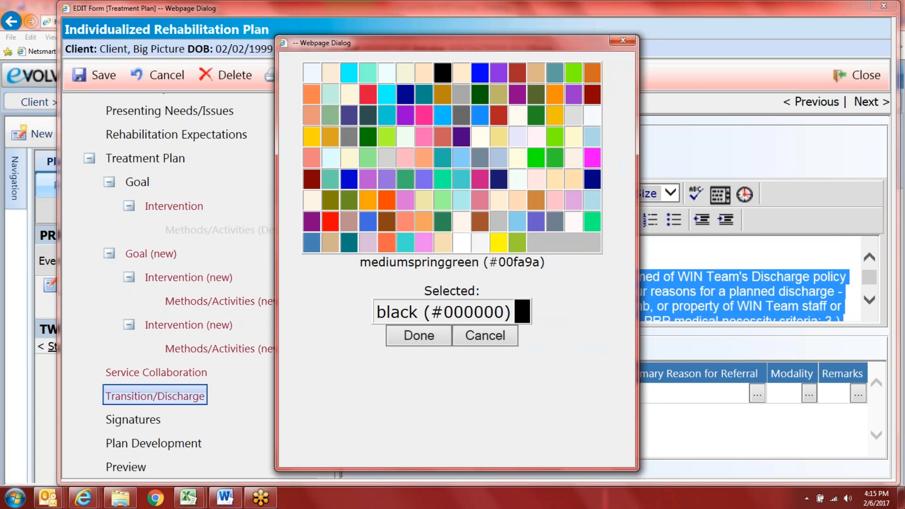
pyautogui.click(413, 336)
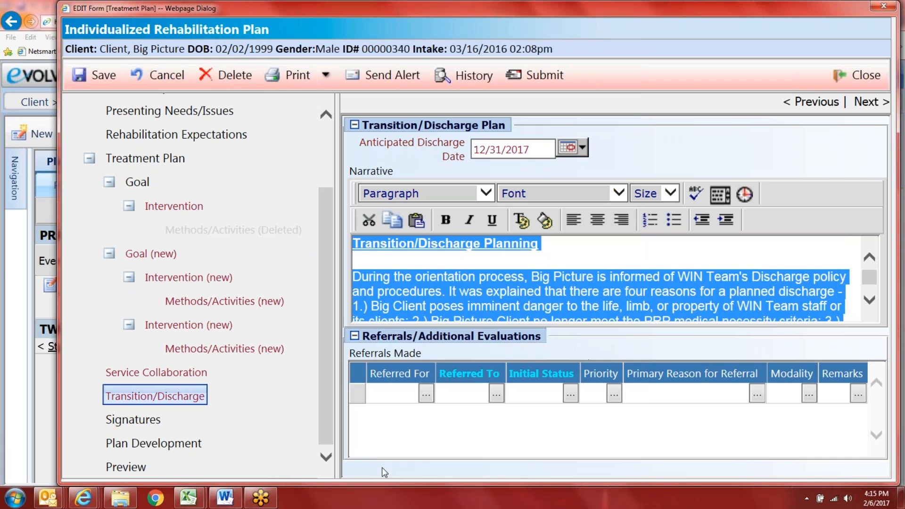
# Step: Record Plan Development on 02/06/2017 at 4:15 PM with a 45-minute duration
pyautogui.click(189, 442)
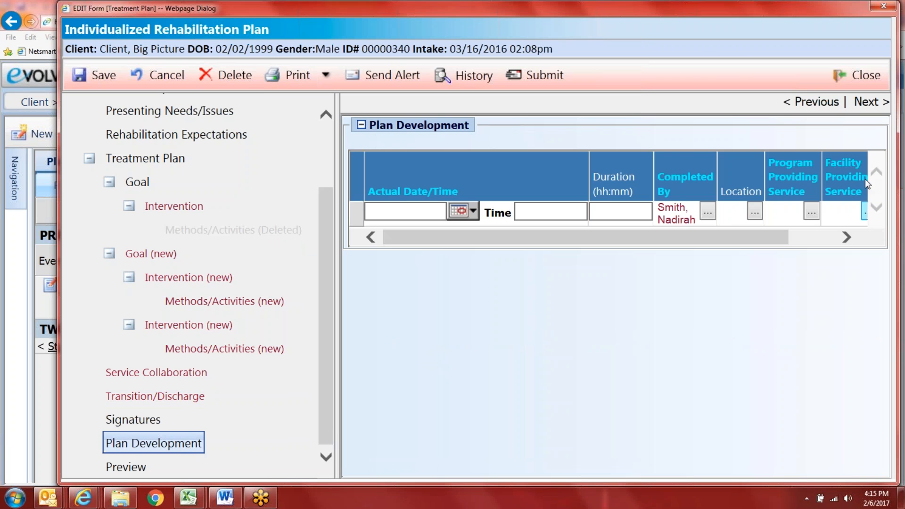
pyautogui.click(472, 210)
pyautogui.click(492, 277)
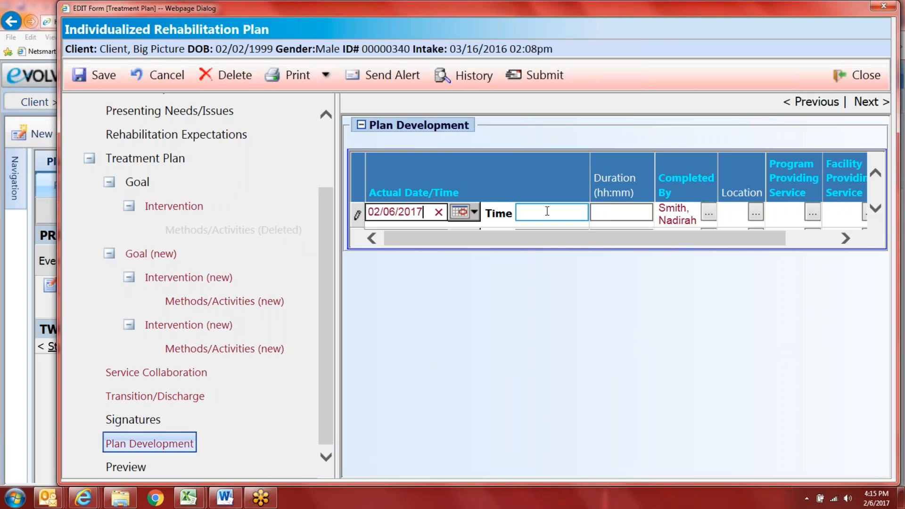
pyautogui.click(547, 211)
pyautogui.write('4')
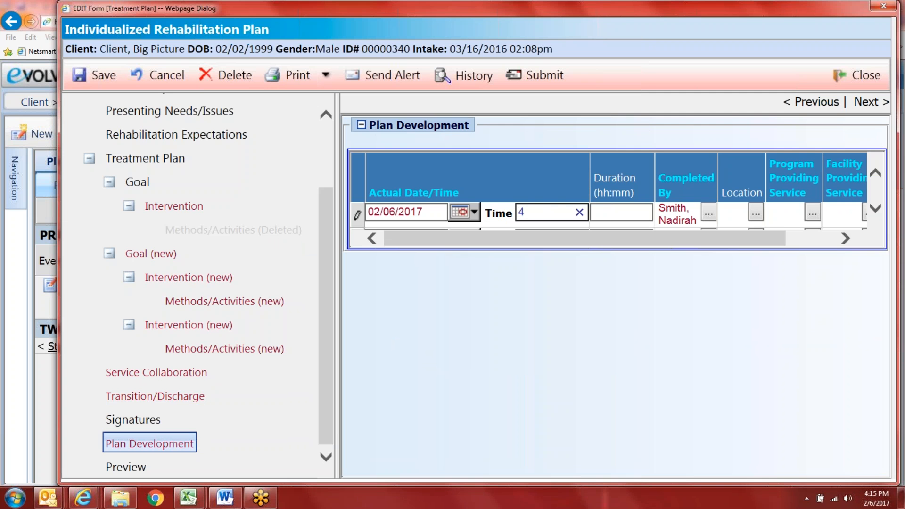
pyautogui.write(':15p')
pyautogui.press('Tab')
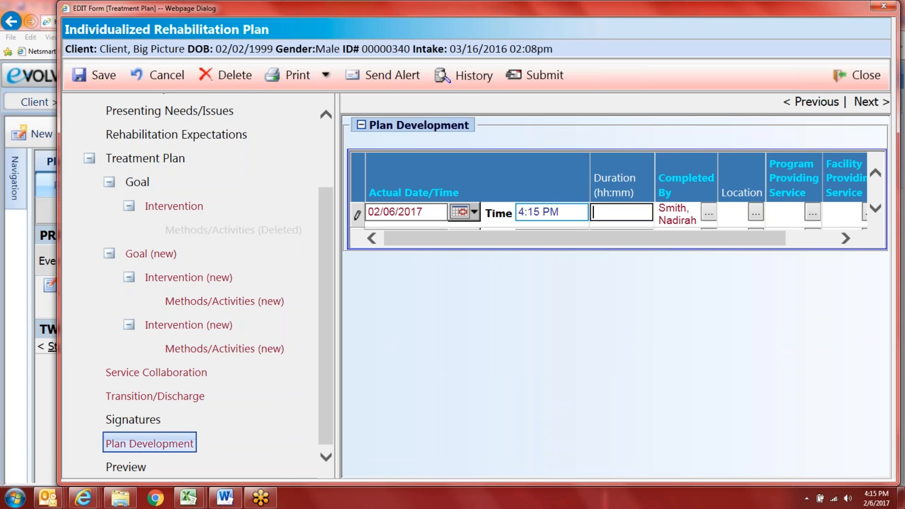
pyautogui.write('45m')
pyautogui.press('Tab')
# Step: Choose the PRP program and the PRP Office - Edmondson Avenue site, then open the progress note
pyautogui.click(807, 214)
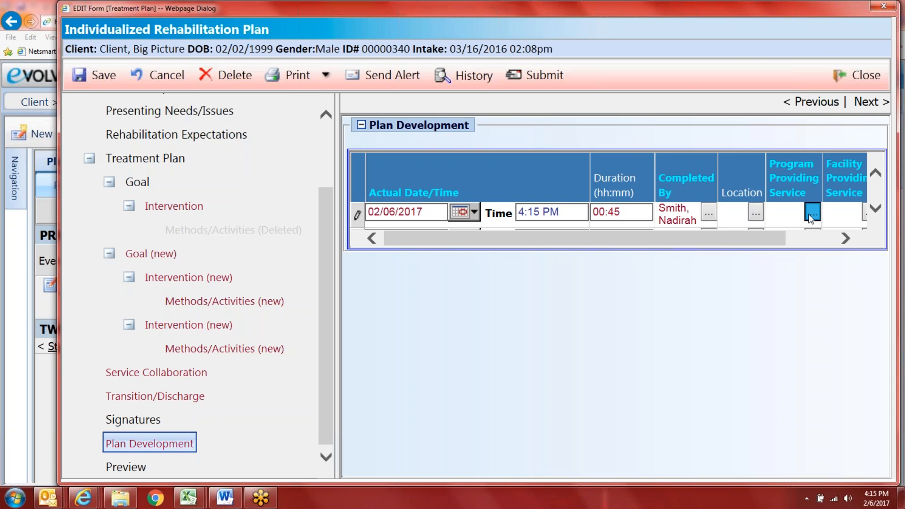
pyautogui.doubleClick(278, 166)
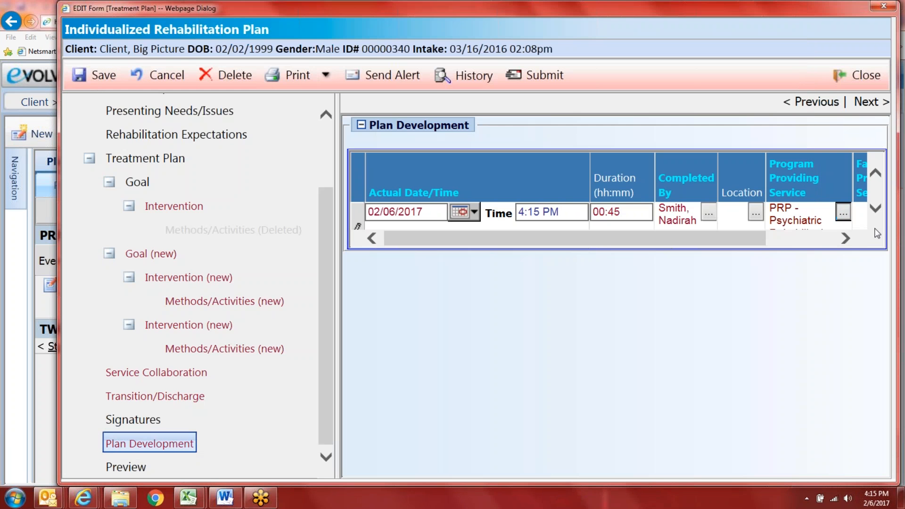
pyautogui.moveTo(754, 240); pyautogui.dragTo(822, 239)
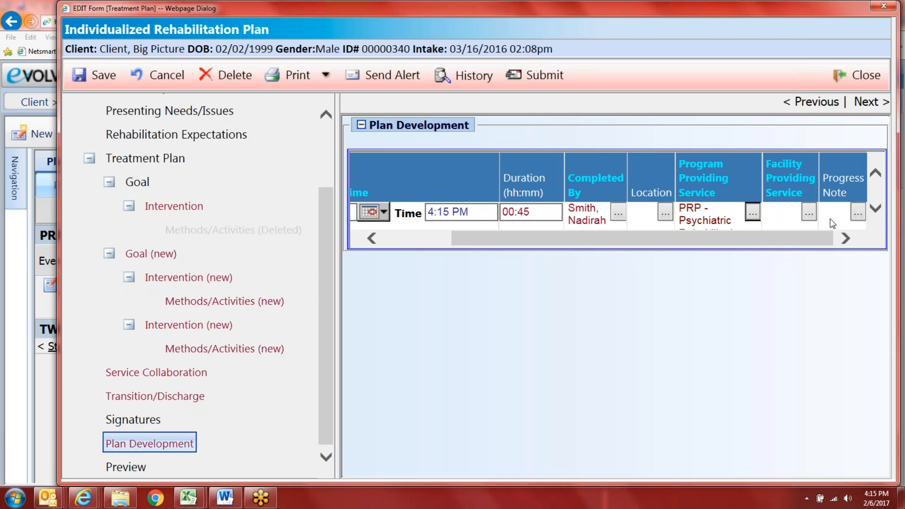
pyautogui.click(808, 214)
pyautogui.doubleClick(246, 177)
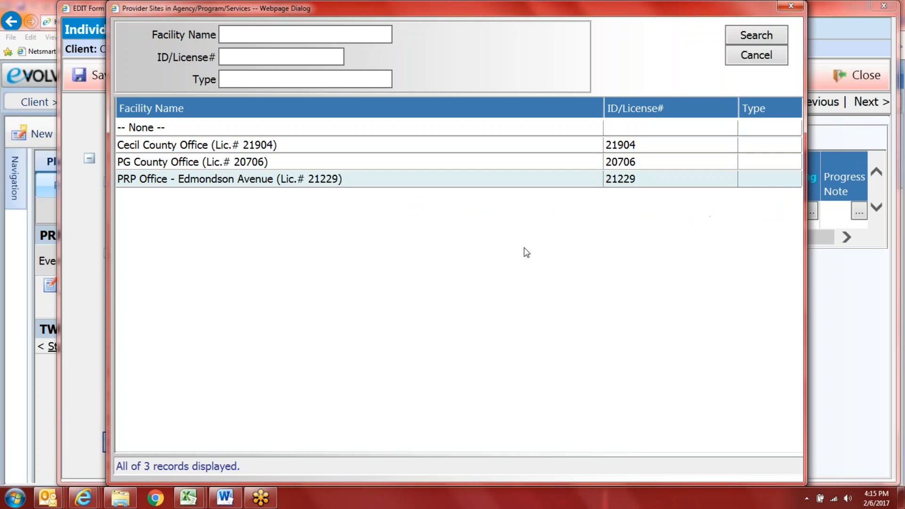
pyautogui.moveTo(797, 240); pyautogui.dragTo(871, 225)
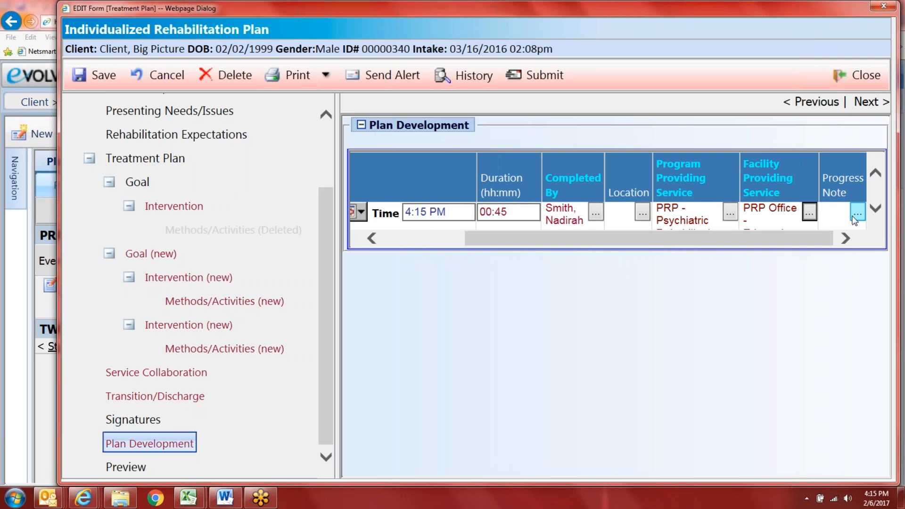
pyautogui.click(854, 214)
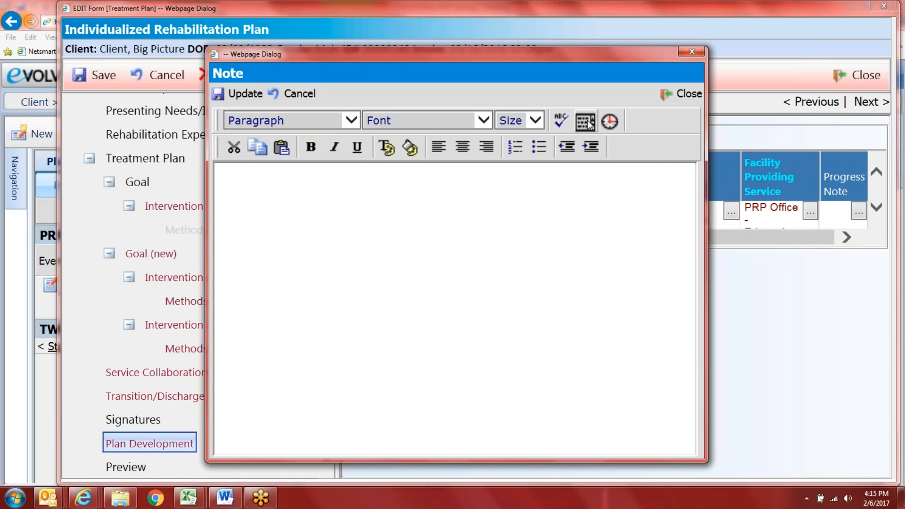
pyautogui.click(587, 121)
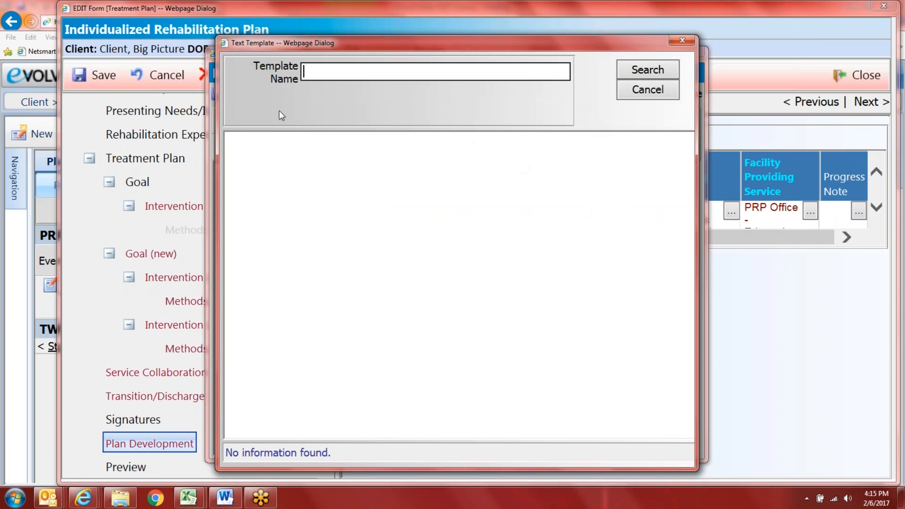
pyautogui.moveTo(452, 49); pyautogui.dragTo(554, 53)
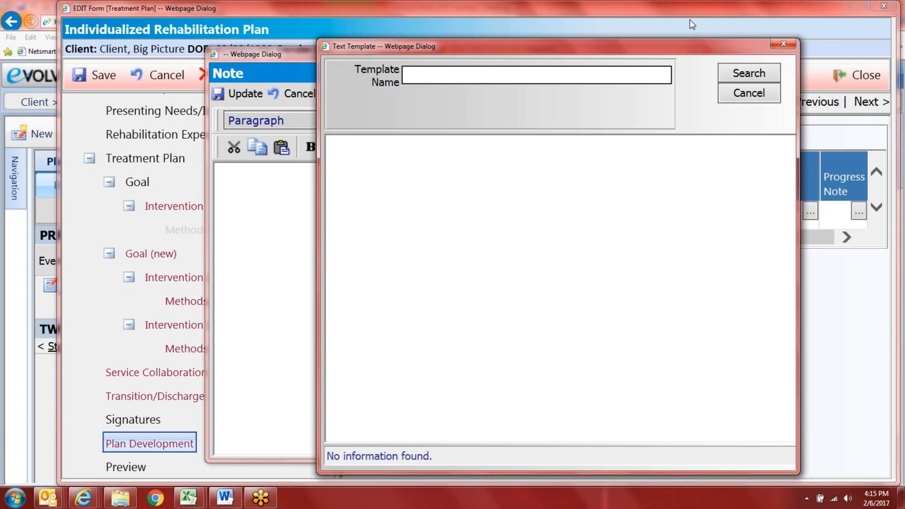
pyautogui.click(748, 97)
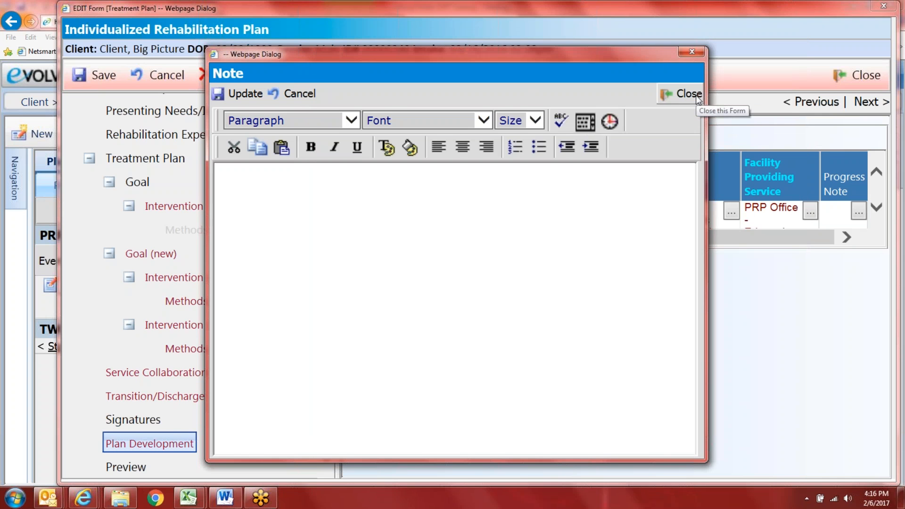
pyautogui.click(696, 95)
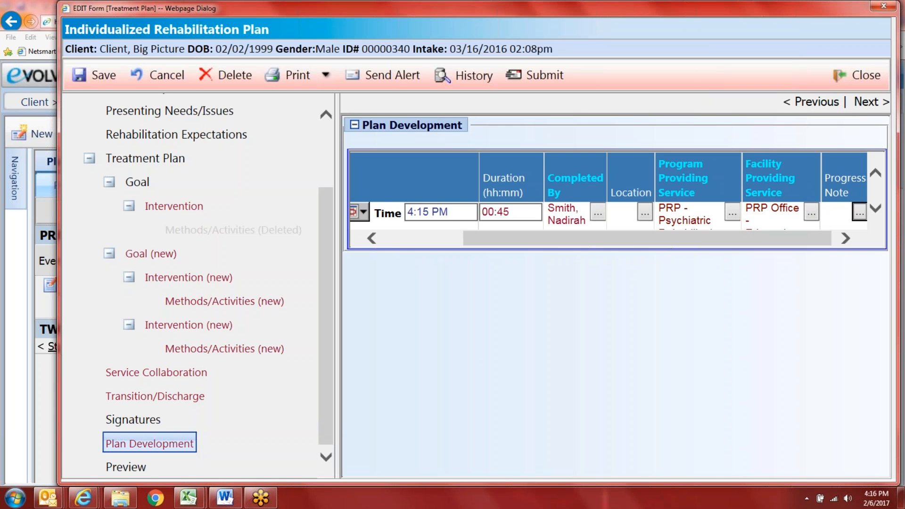
pyautogui.moveTo(133, 507)
pyautogui.moveTo(746, 237); pyautogui.dragTo(748, 238)
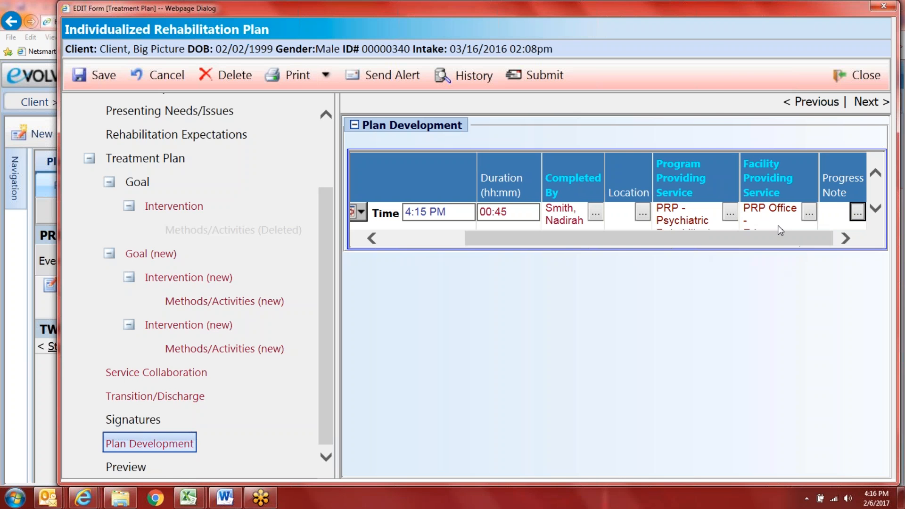
pyautogui.click(858, 211)
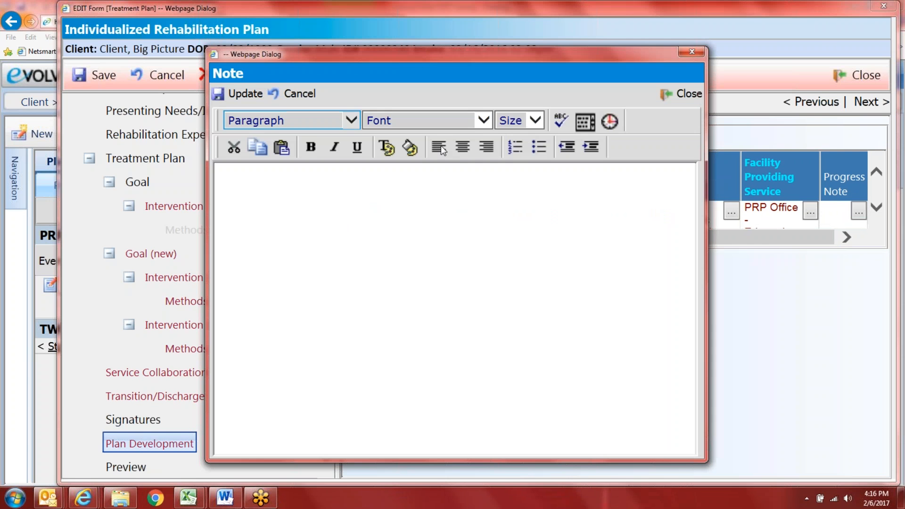
pyautogui.click(588, 124)
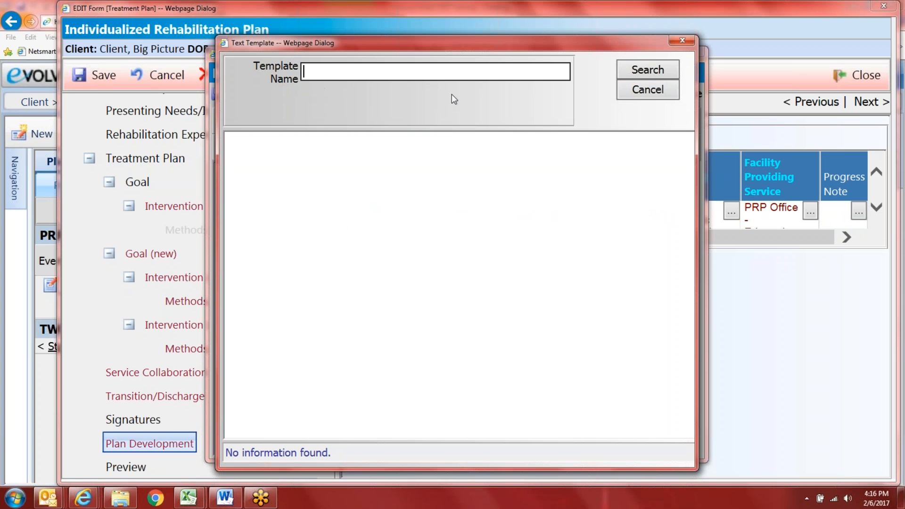
pyautogui.click(648, 94)
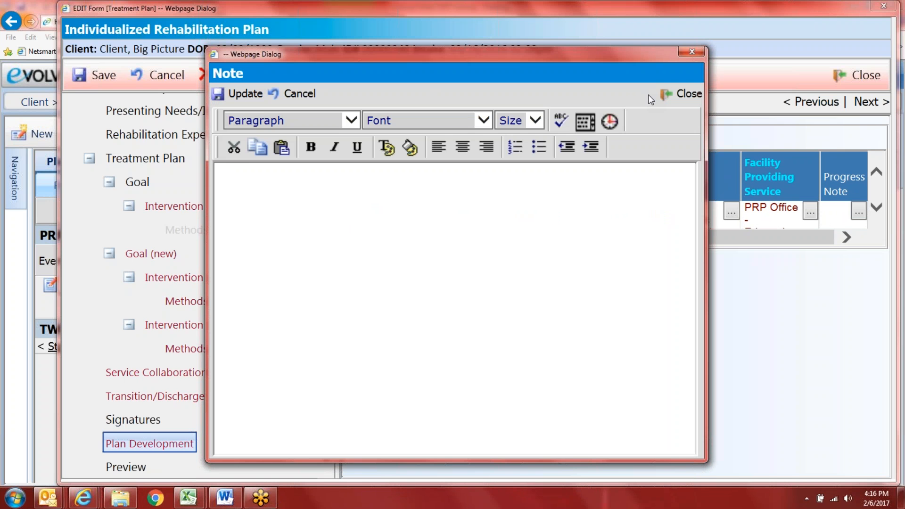
pyautogui.click(677, 96)
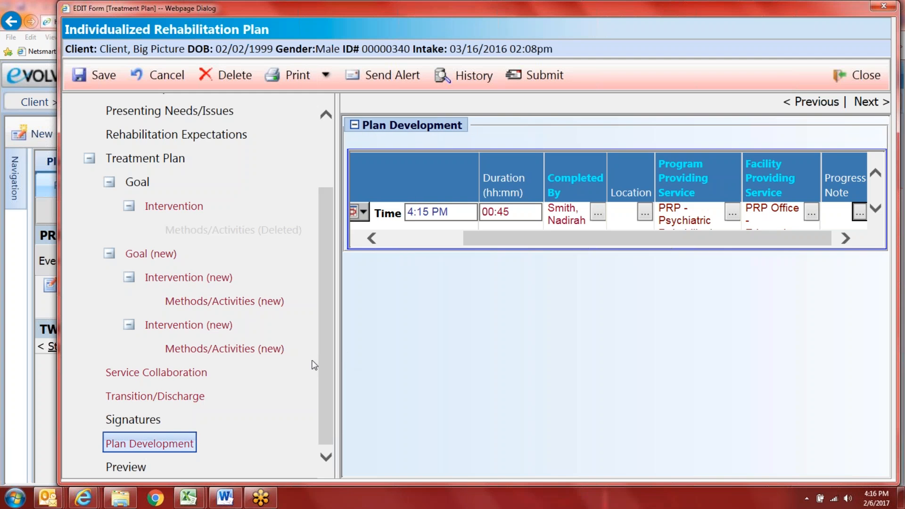
# Step: Preview the whole rehabilitation plan and review its opening sections
pyautogui.click(126, 467)
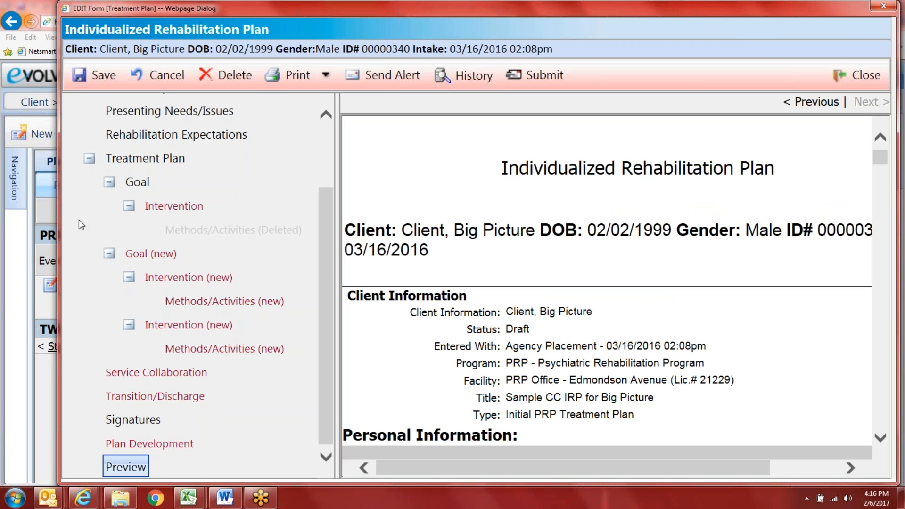
pyautogui.moveTo(330, 287); pyautogui.dragTo(325, 172)
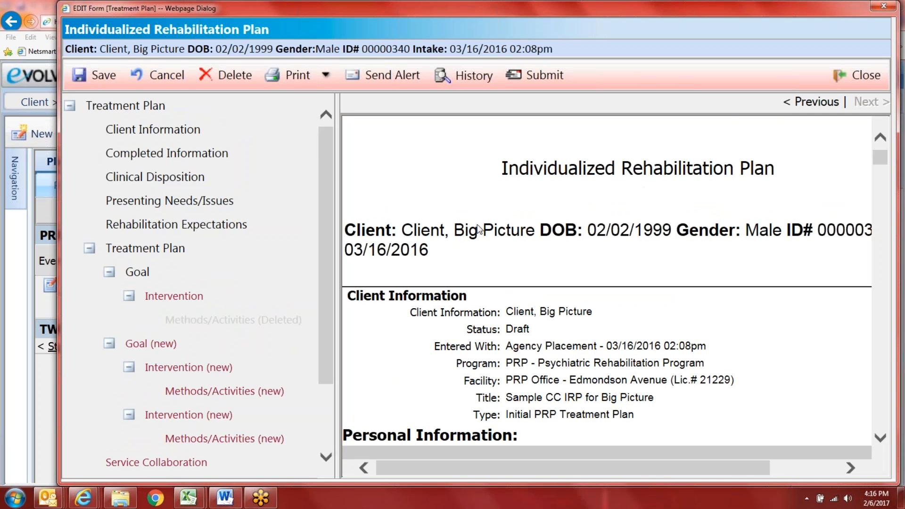
pyautogui.scroll(-4, 499, 231)
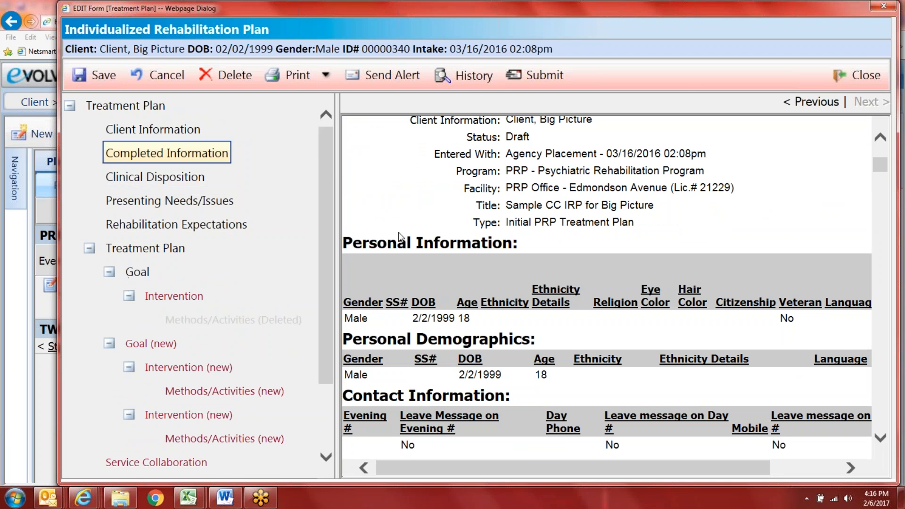
pyautogui.scroll(-4, 529, 271)
pyautogui.scroll(-8, 525, 290)
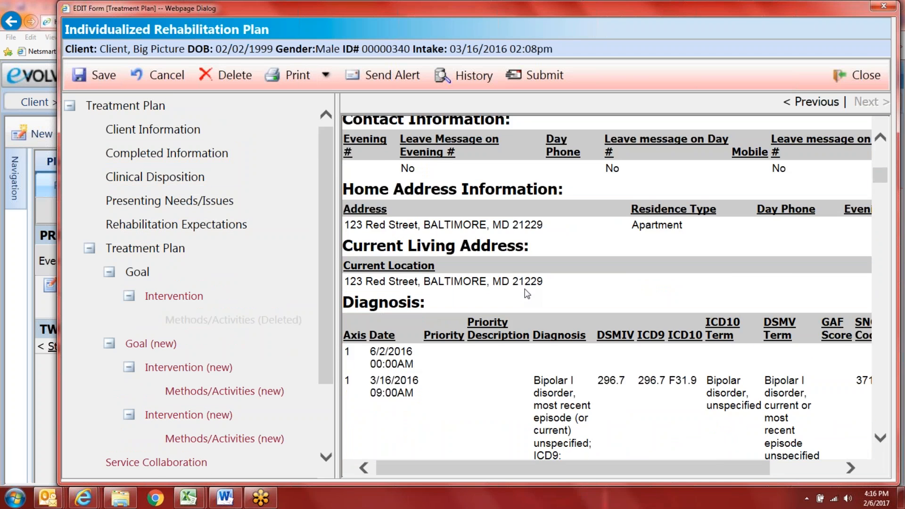
pyautogui.scroll(-10, 525, 292)
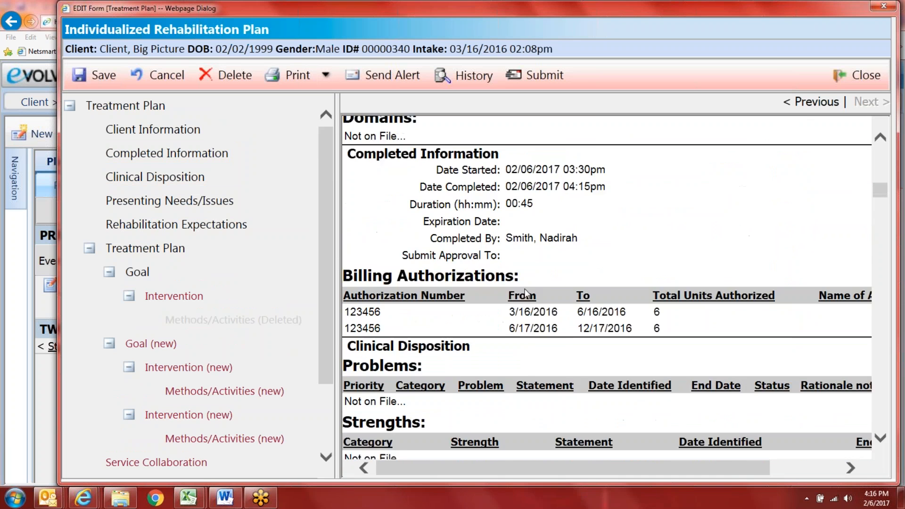
pyautogui.scroll(-1, 519, 299)
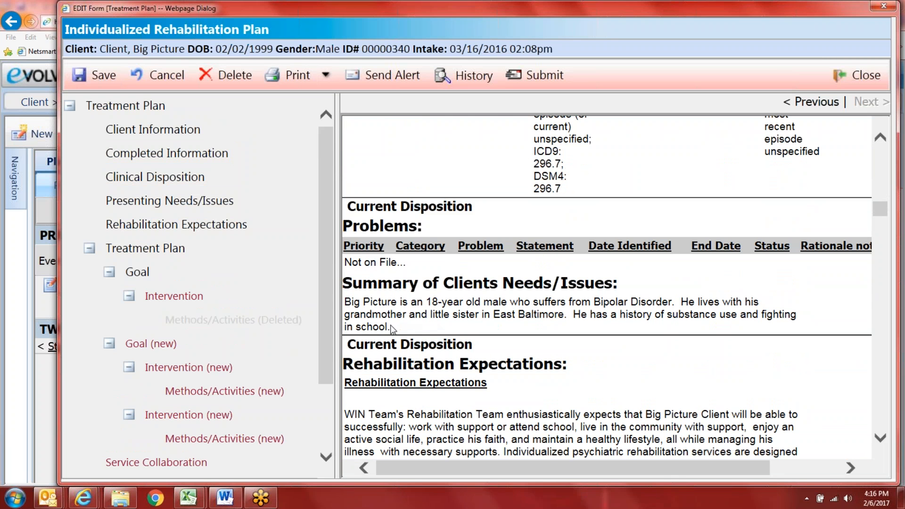
pyautogui.scroll(2, 396, 327)
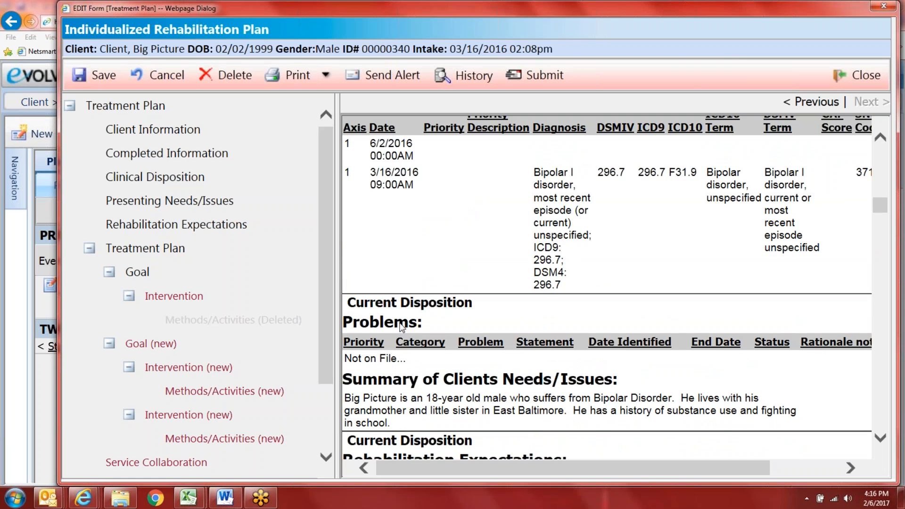
pyautogui.scroll(15, 400, 325)
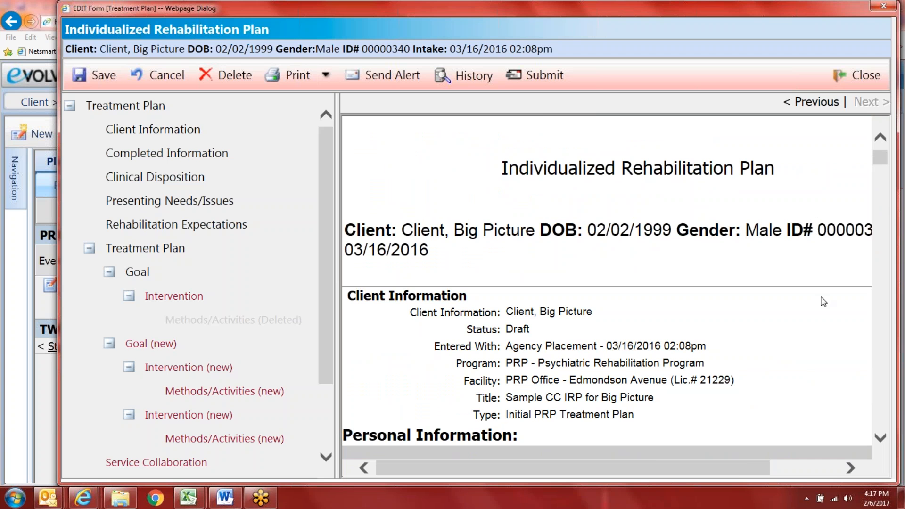
pyautogui.moveTo(659, 466); pyautogui.dragTo(724, 485)
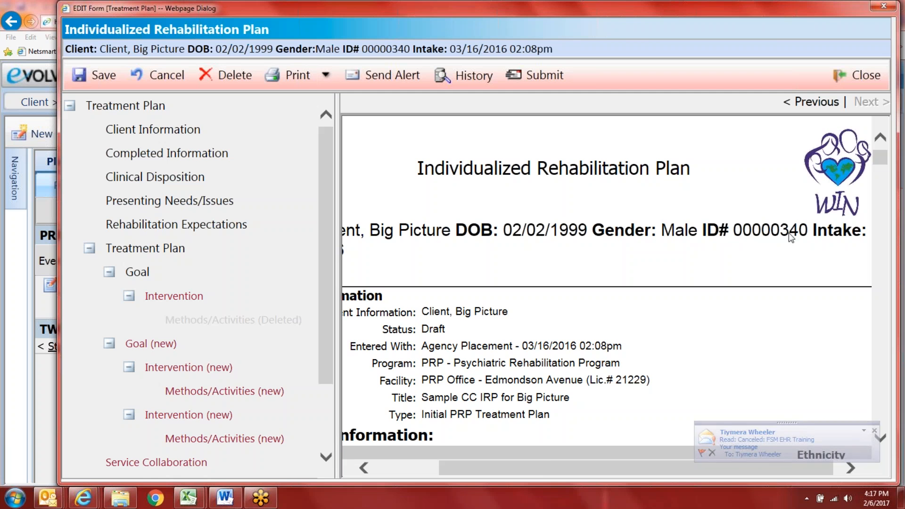
pyautogui.moveTo(540, 469); pyautogui.dragTo(477, 468)
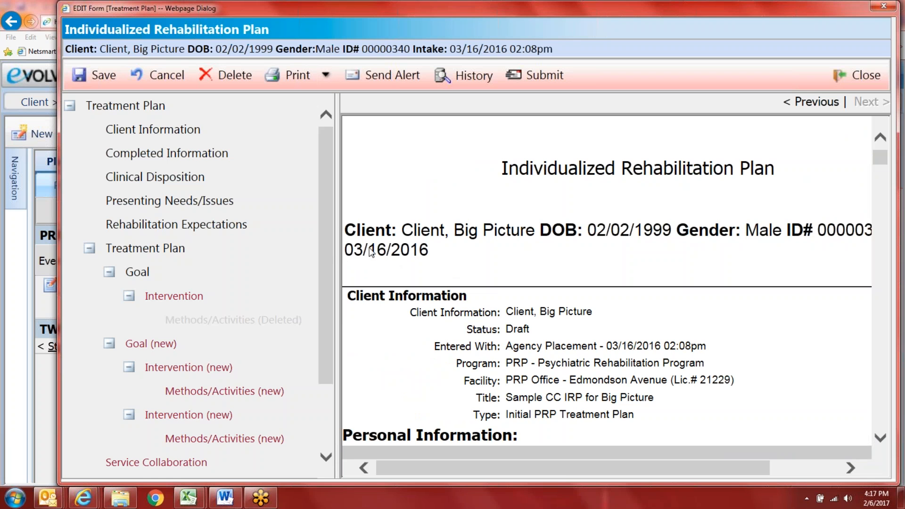
# Step: Scroll through the rest of the preview and jump to Rehabilitation Expectations
pyautogui.scroll(-3, 454, 275)
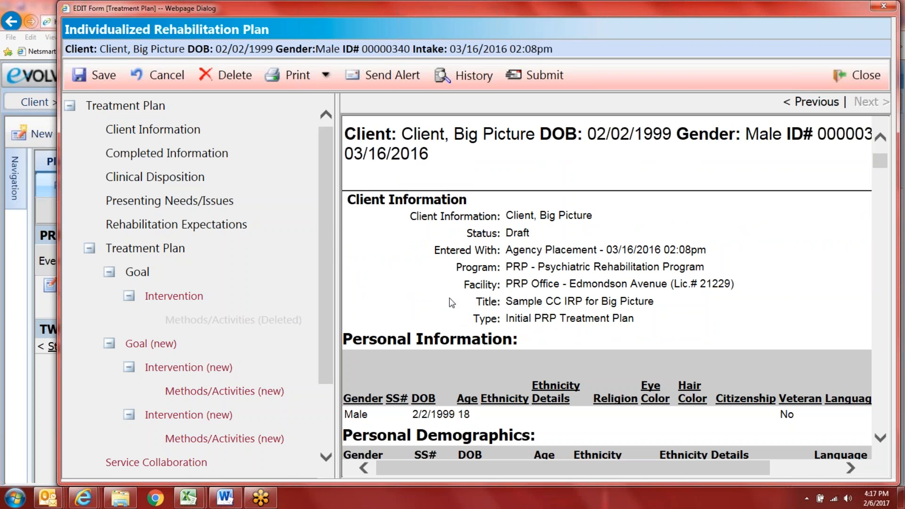
pyautogui.scroll(-1, 509, 336)
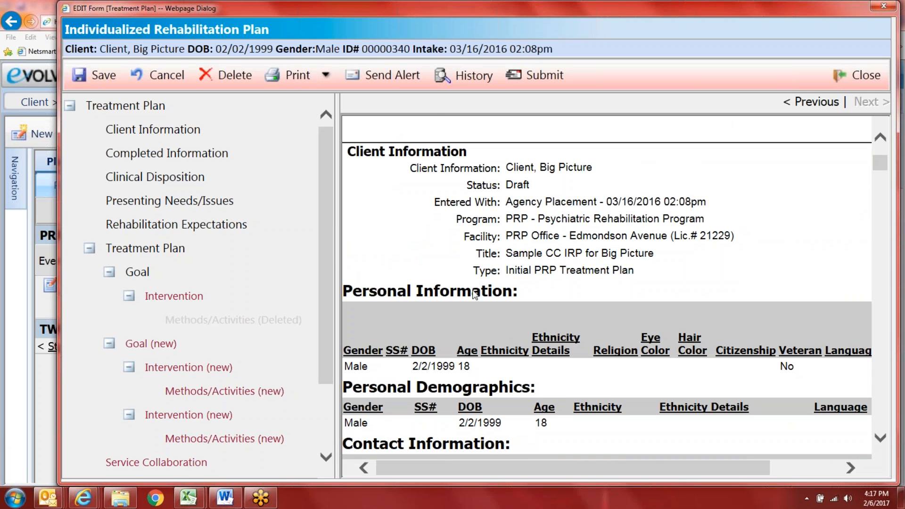
pyautogui.scroll(-1, 447, 306)
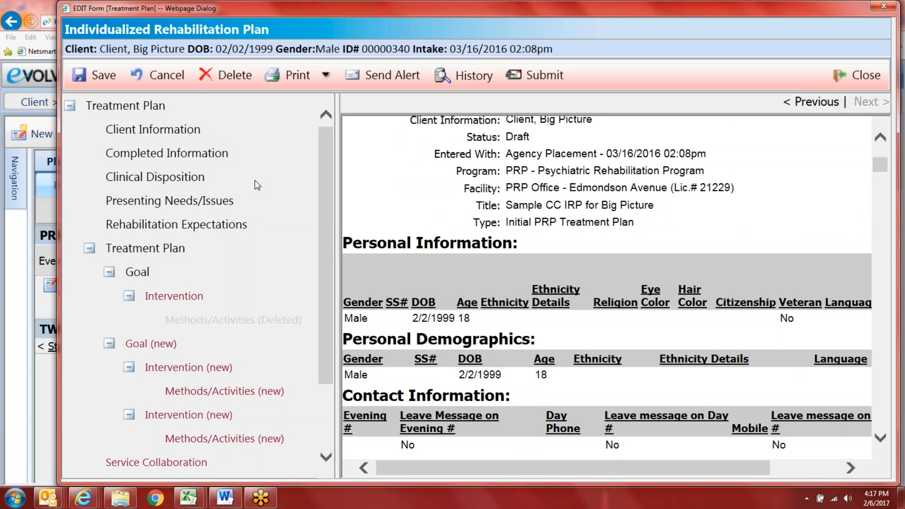
pyautogui.scroll(-3, 487, 329)
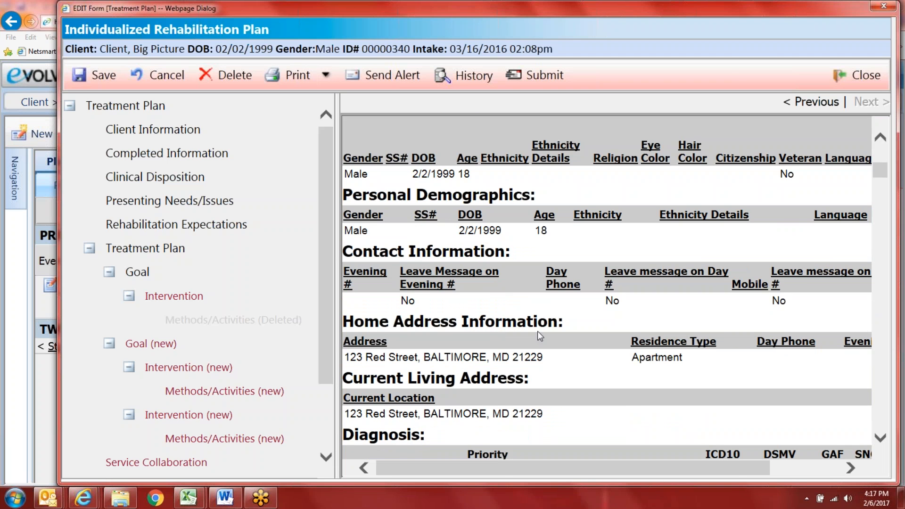
pyautogui.scroll(-2, 471, 308)
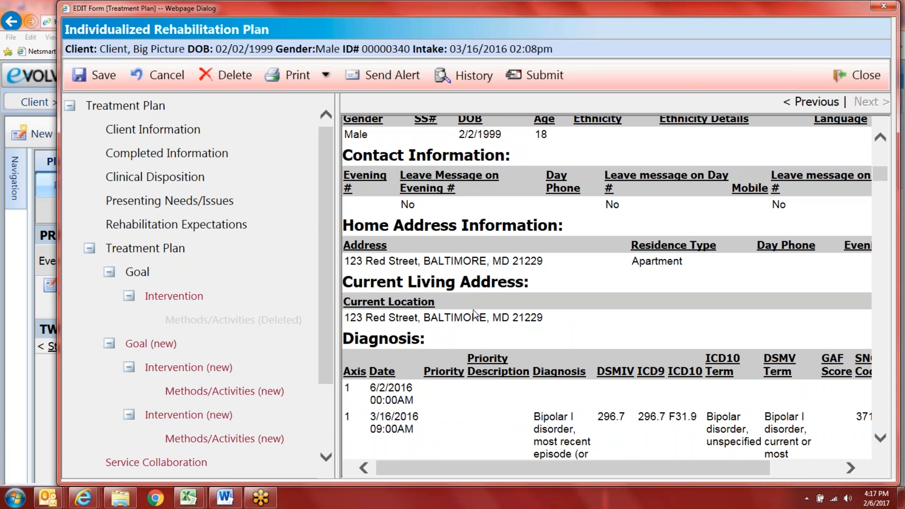
pyautogui.scroll(-3, 473, 314)
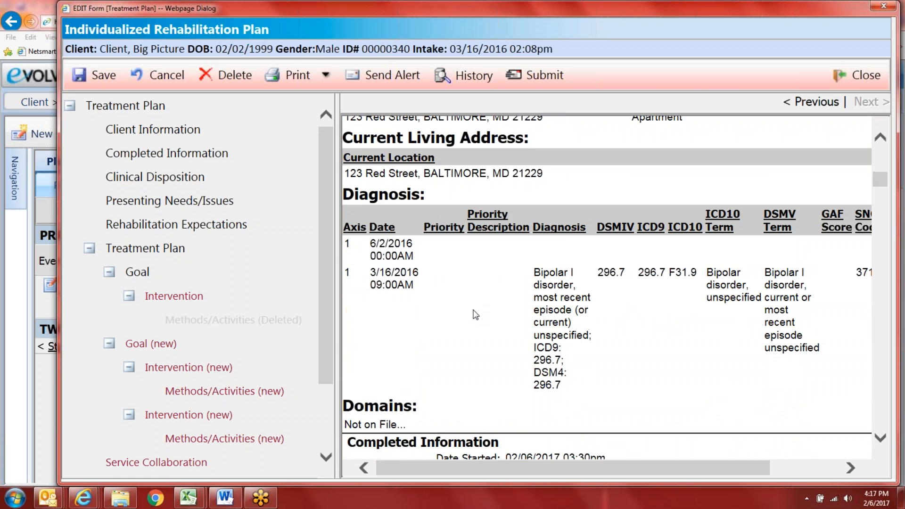
pyautogui.scroll(-1, 476, 315)
pyautogui.scroll(-4, 475, 314)
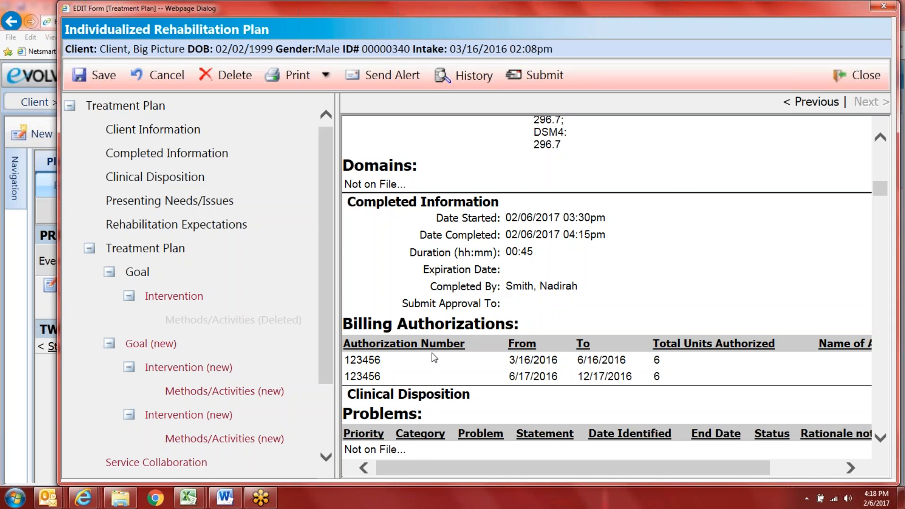
pyautogui.scroll(-2, 473, 364)
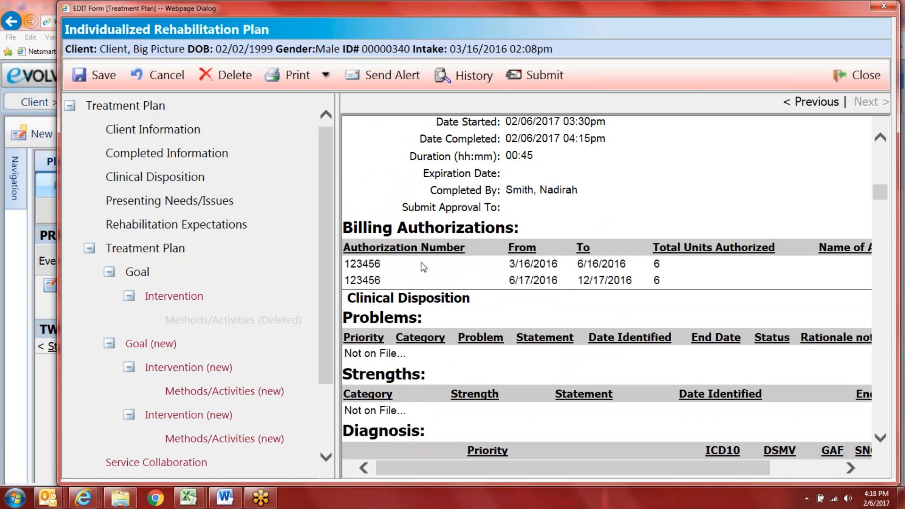
pyautogui.scroll(-1, 509, 292)
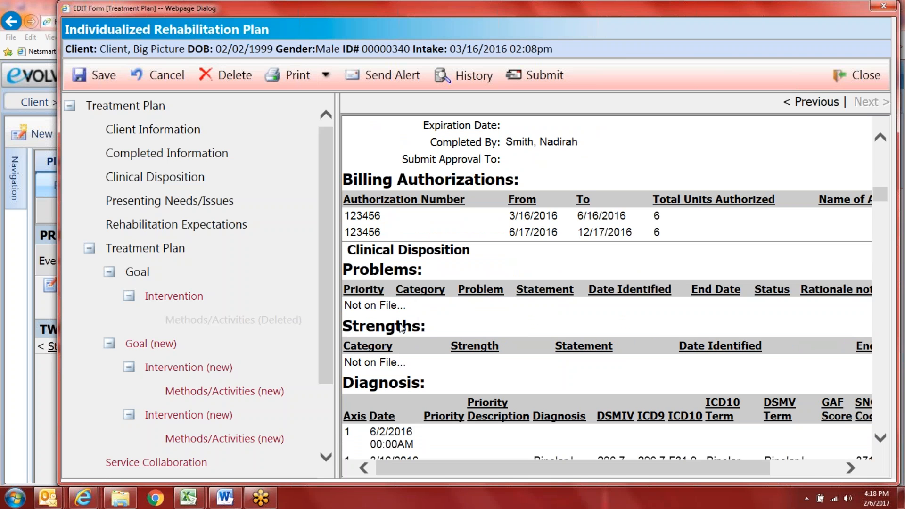
pyautogui.scroll(-5, 399, 329)
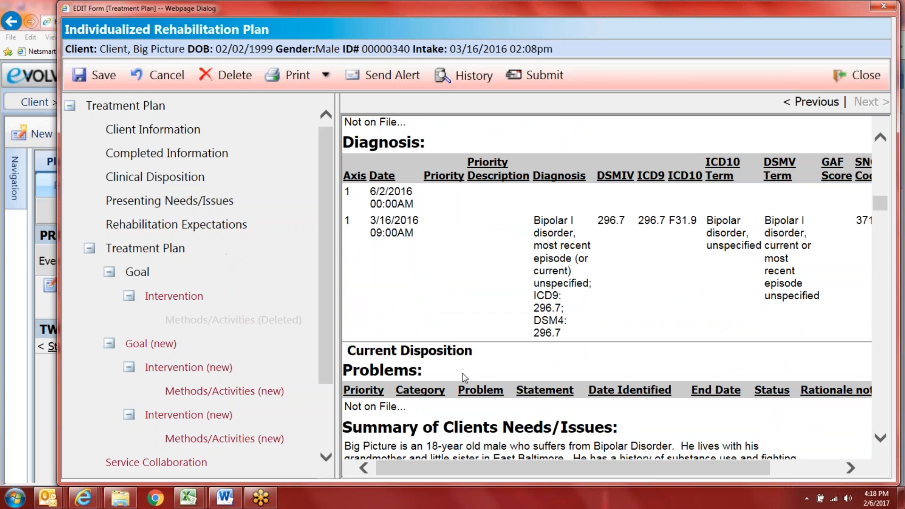
pyautogui.scroll(-2, 464, 371)
pyautogui.scroll(-1, 469, 369)
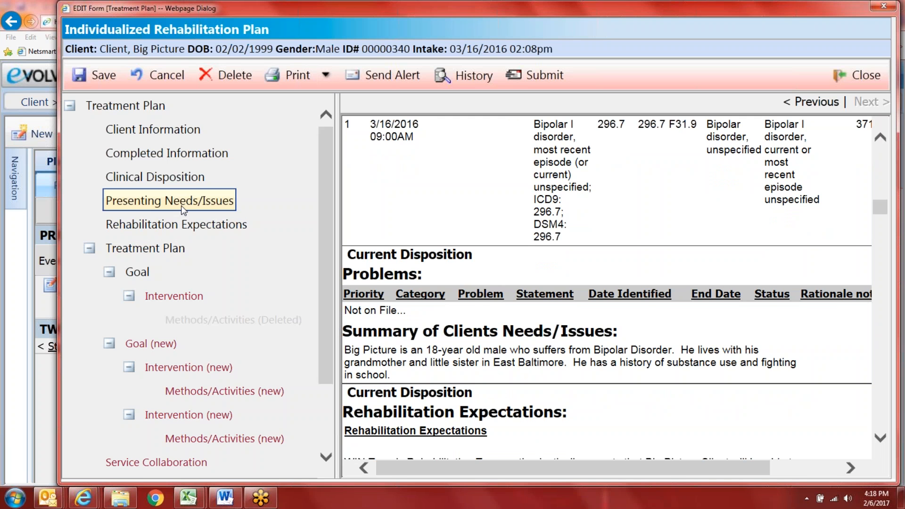
pyautogui.click(203, 228)
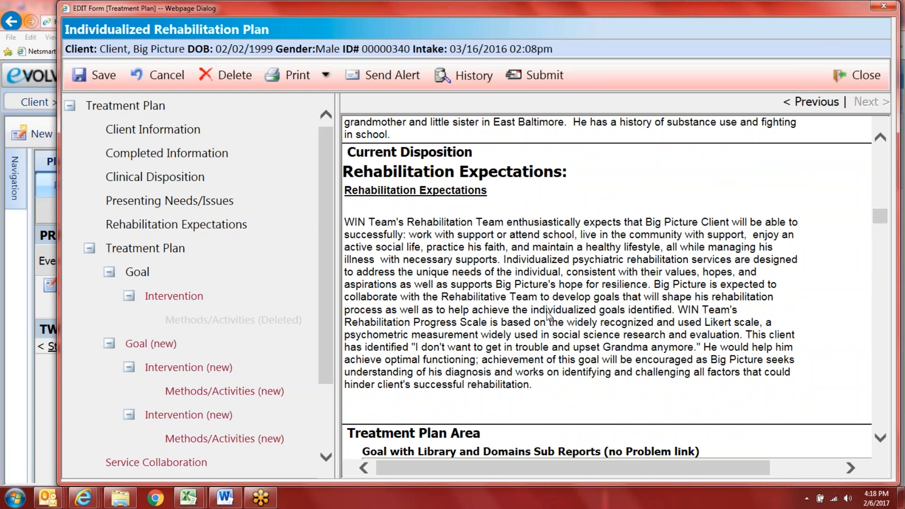
pyautogui.scroll(-4, 729, 327)
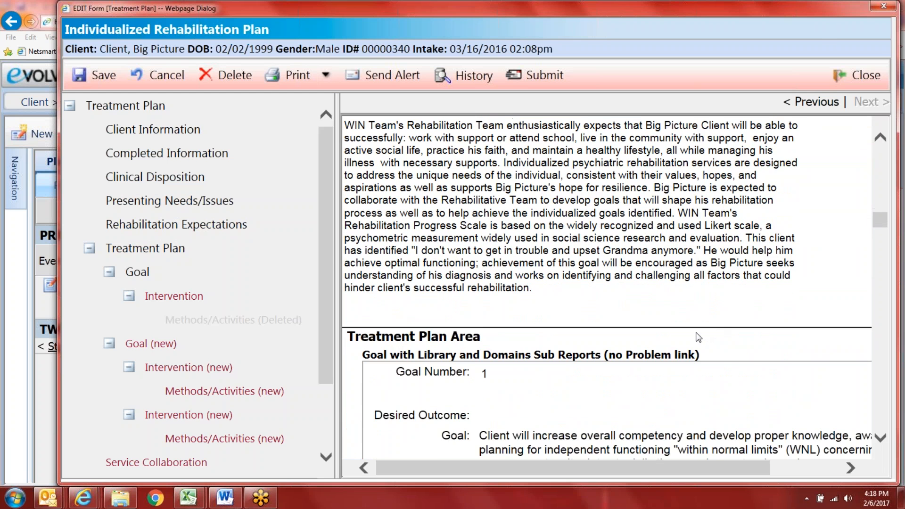
pyautogui.scroll(-3, 614, 249)
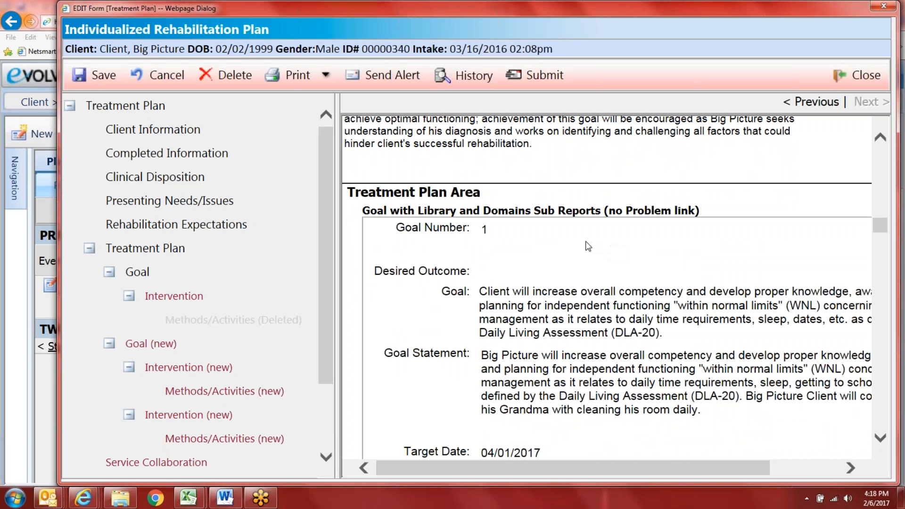
pyautogui.scroll(-1, 572, 244)
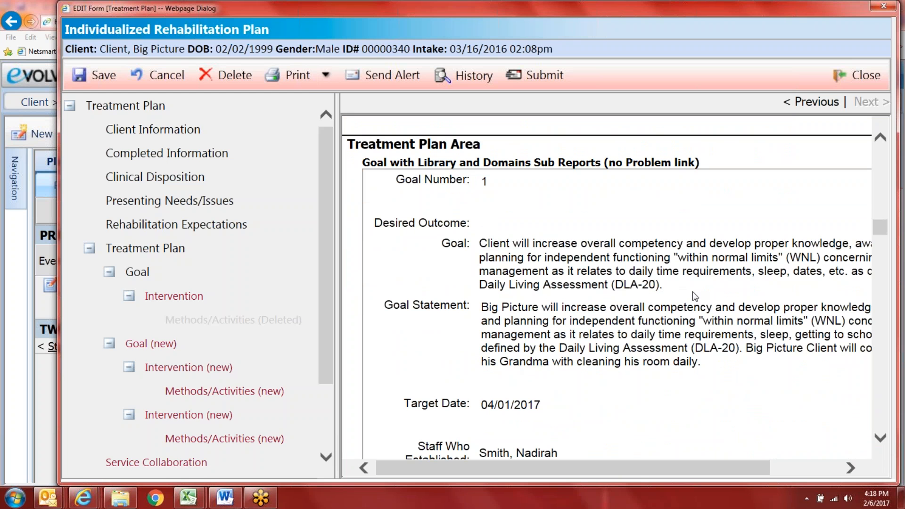
pyautogui.moveTo(618, 472); pyautogui.dragTo(668, 472)
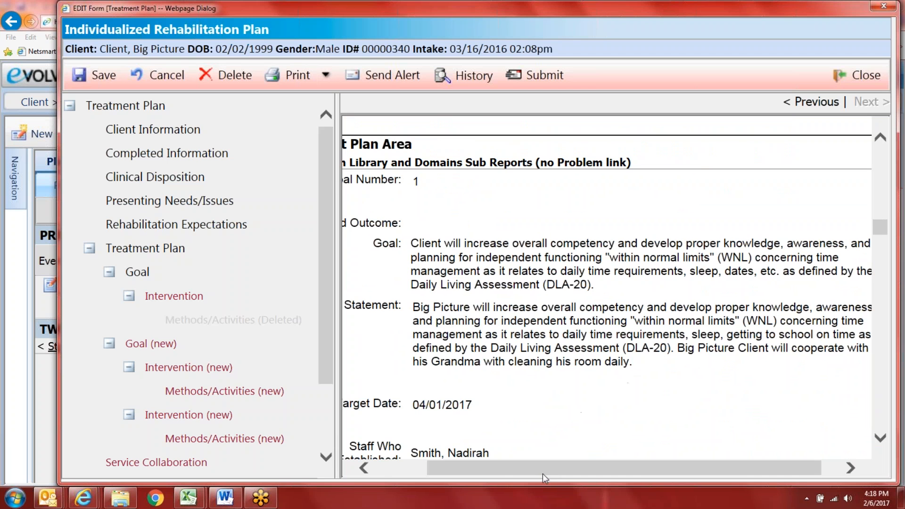
pyautogui.moveTo(542, 474); pyautogui.dragTo(491, 472)
pyautogui.scroll(-3, 498, 409)
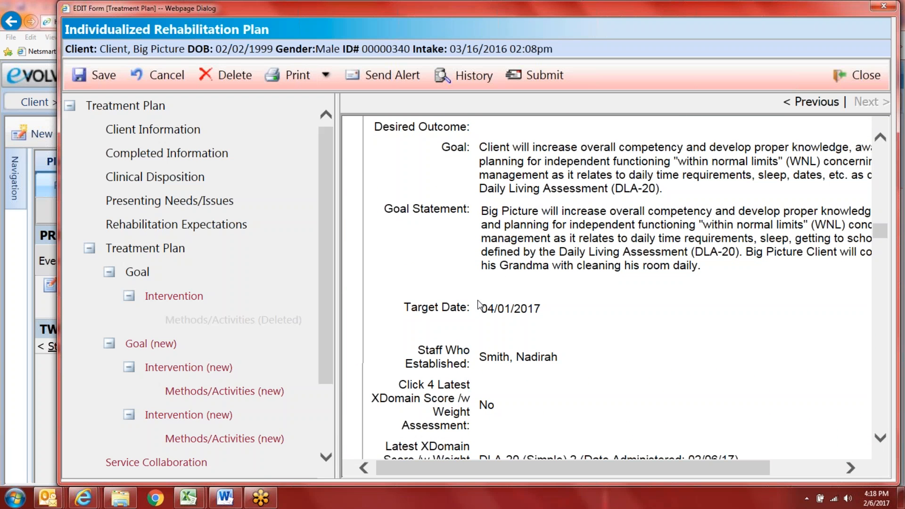
pyautogui.scroll(-3, 490, 357)
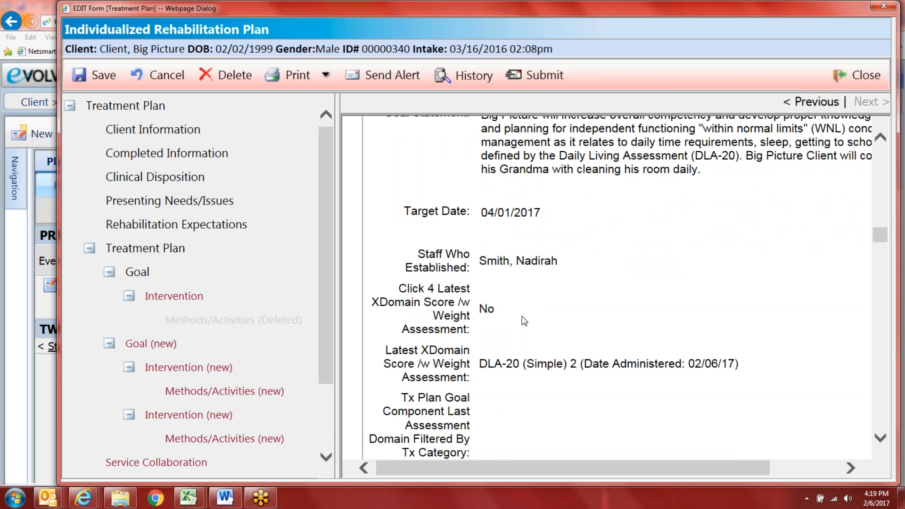
pyautogui.scroll(-5, 521, 319)
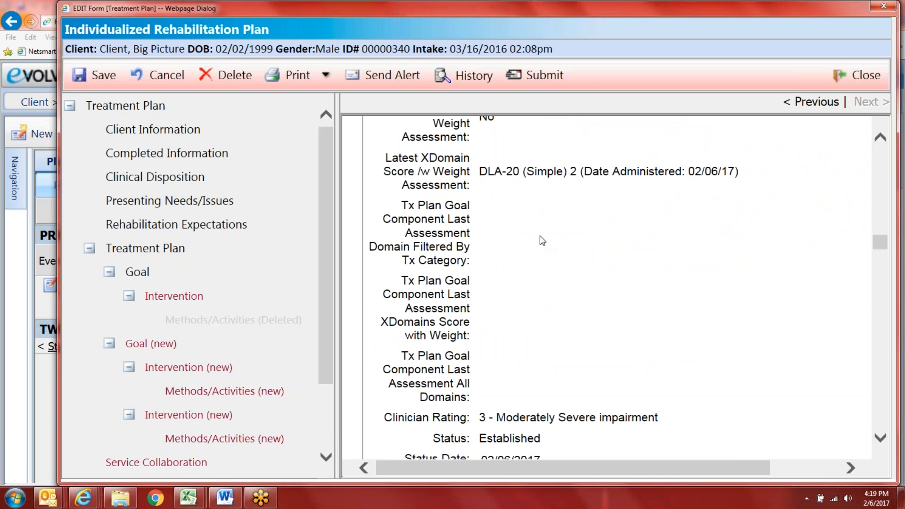
pyautogui.scroll(-3, 453, 351)
pyautogui.scroll(-4, 523, 290)
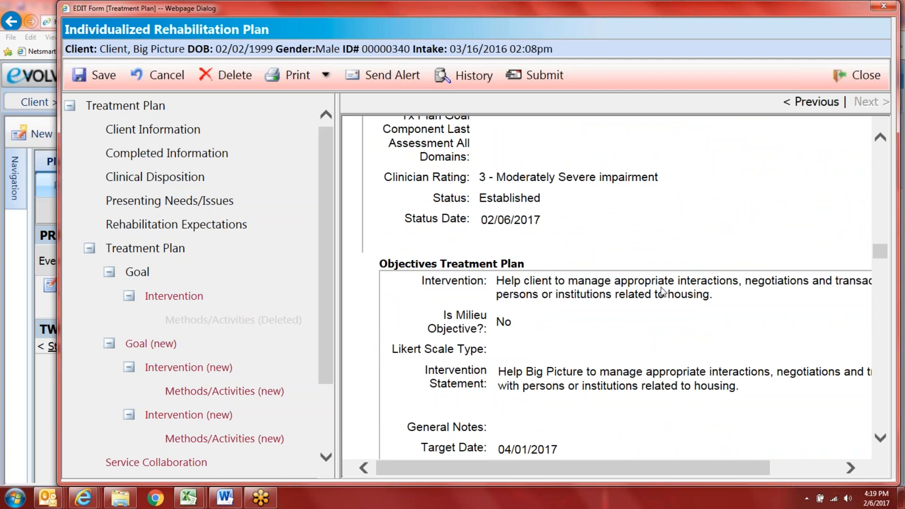
pyautogui.scroll(-3, 612, 289)
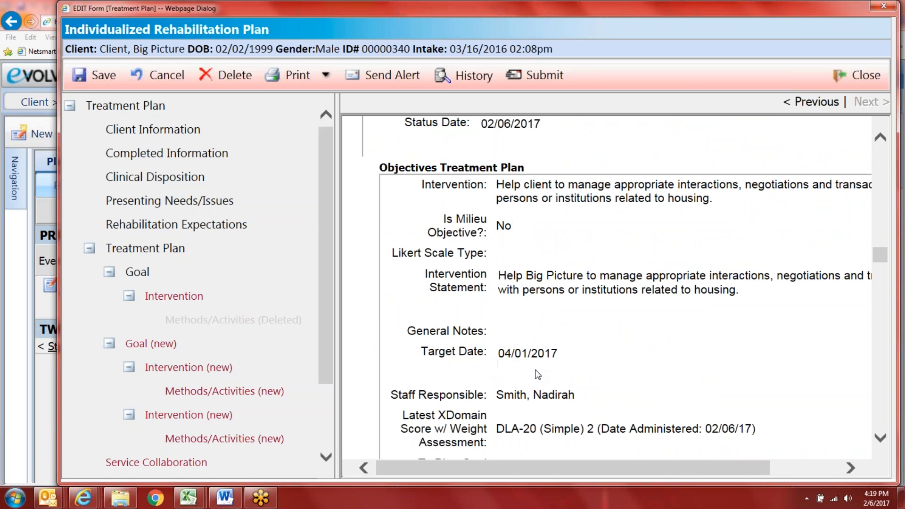
pyautogui.scroll(-10, 545, 371)
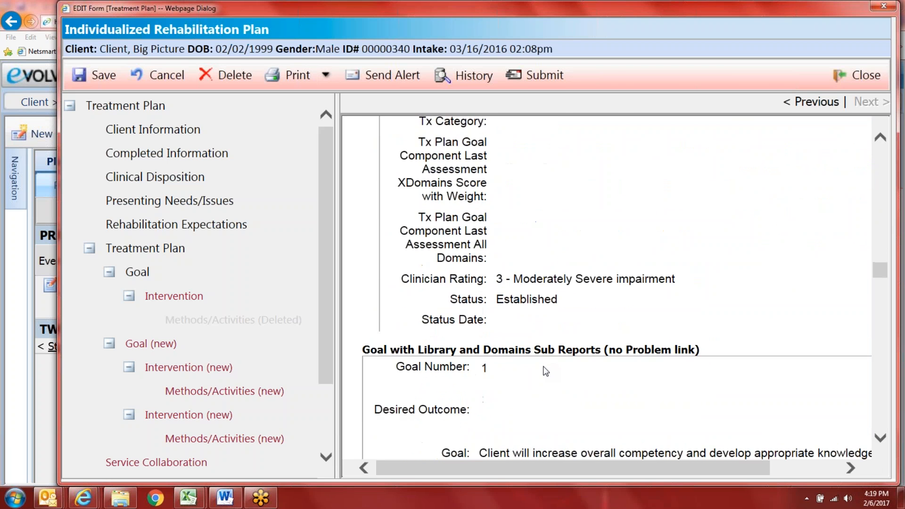
pyautogui.scroll(-5, 545, 371)
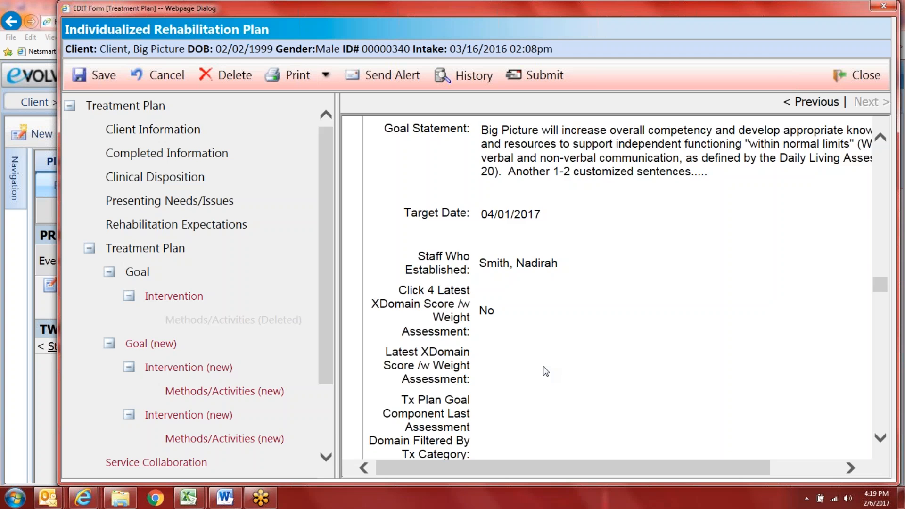
pyautogui.scroll(-5, 545, 371)
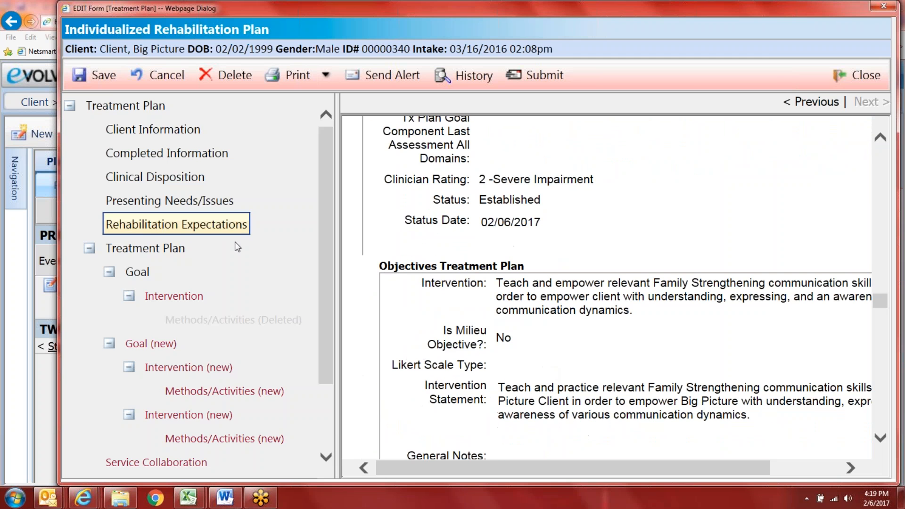
pyautogui.scroll(-1, 305, 304)
pyautogui.scroll(-8, 508, 336)
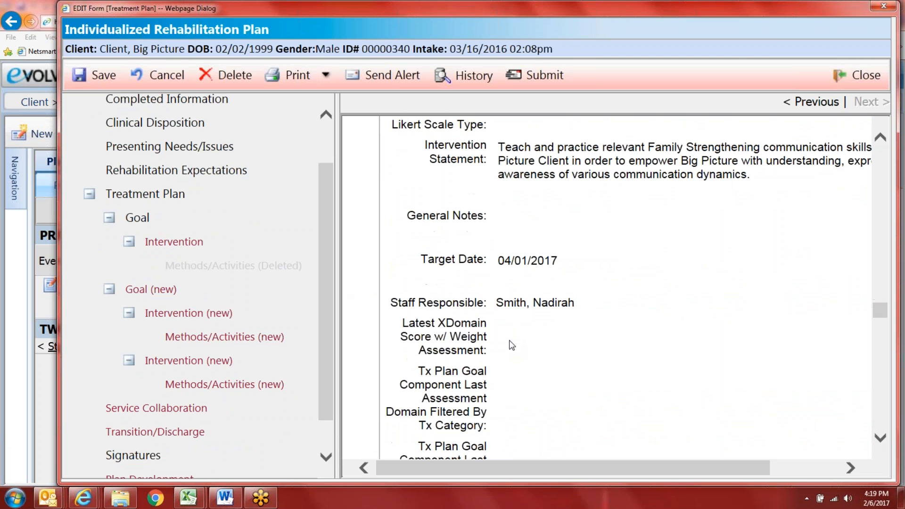
pyautogui.scroll(-3, 512, 346)
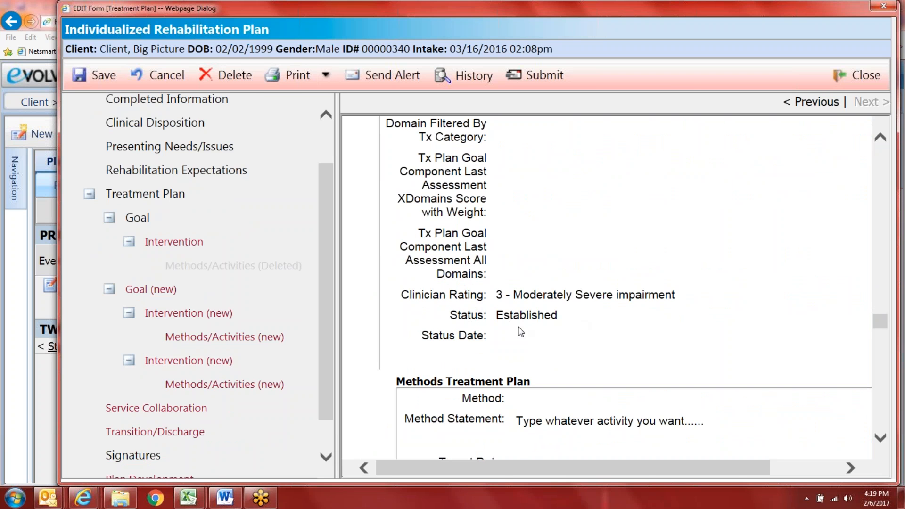
pyautogui.scroll(-2, 553, 348)
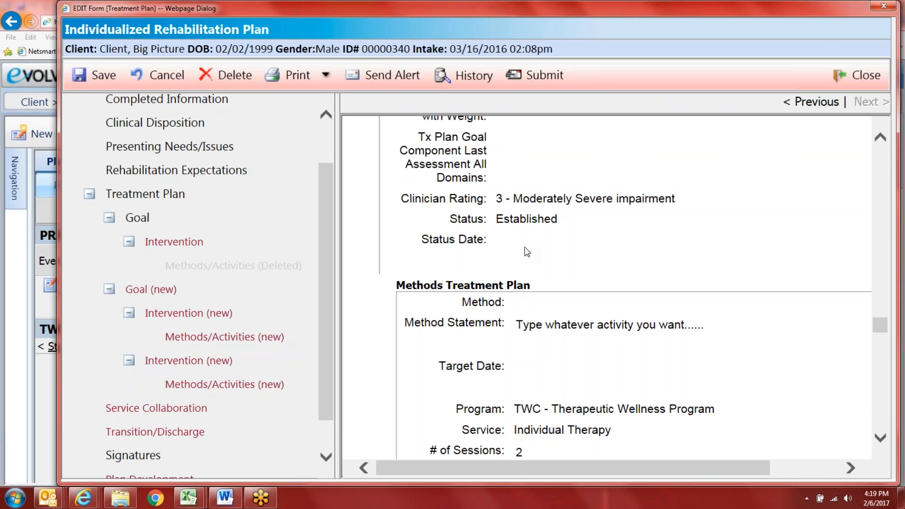
pyautogui.scroll(-2, 505, 327)
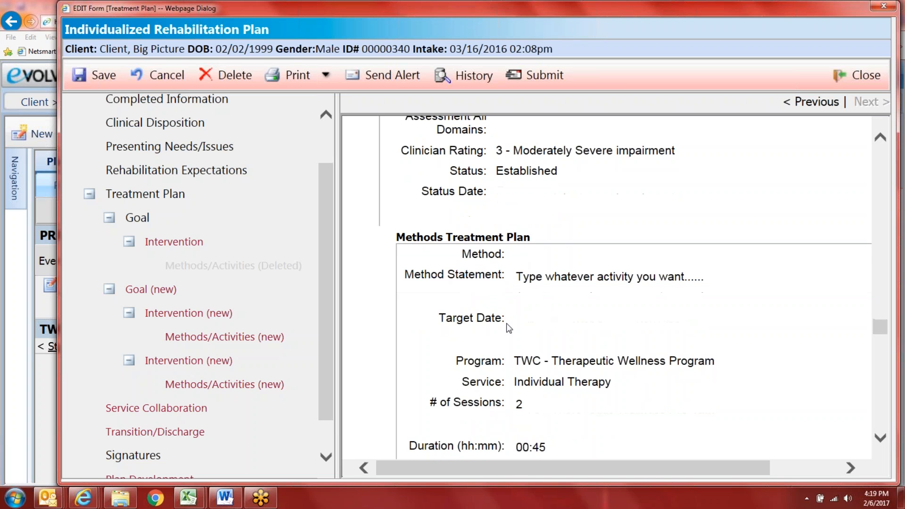
pyautogui.scroll(-3, 478, 287)
pyautogui.scroll(-1, 478, 288)
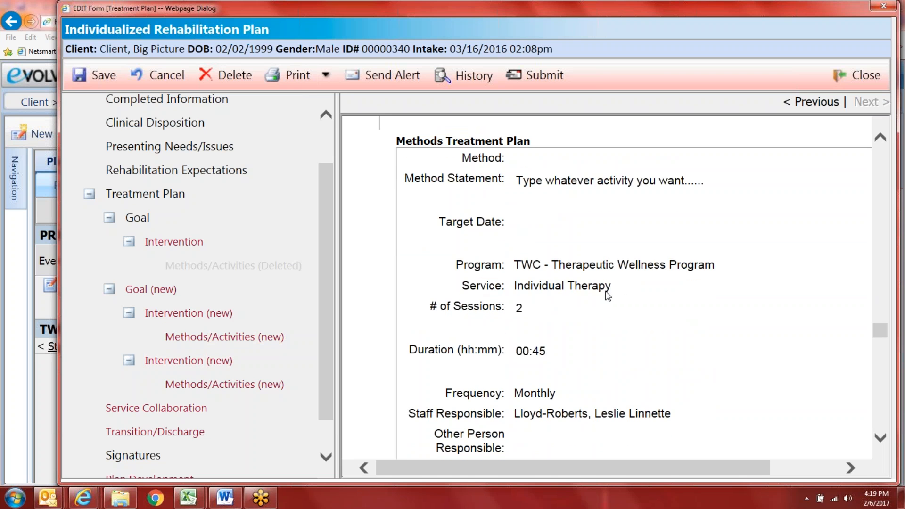
pyautogui.scroll(-4, 599, 283)
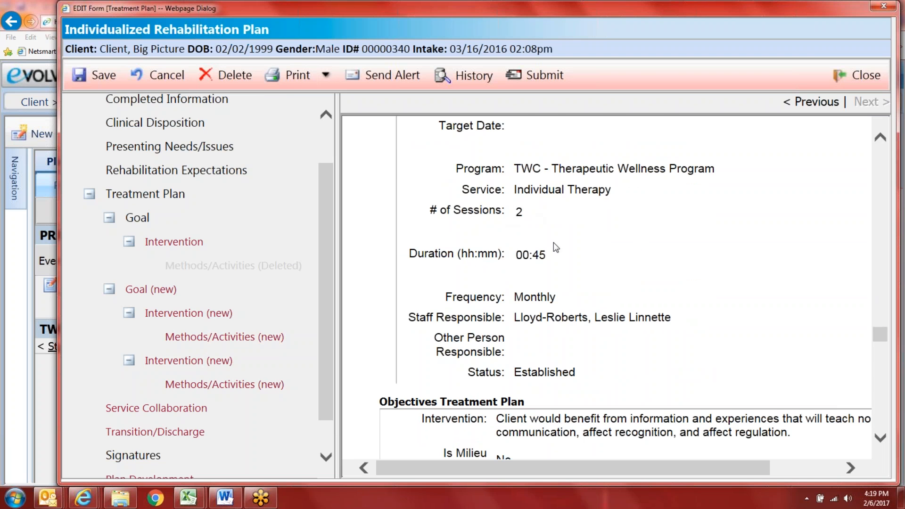
pyautogui.scroll(-7, 556, 261)
pyautogui.scroll(-20, 509, 293)
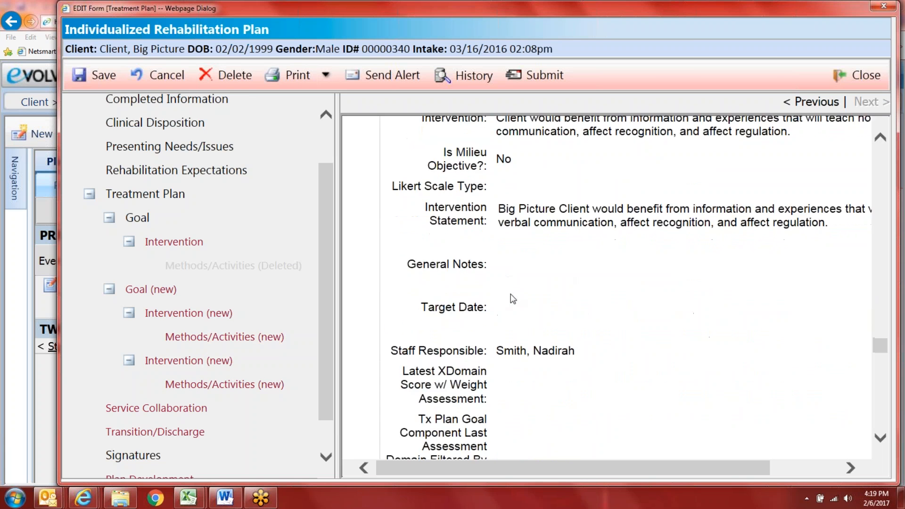
pyautogui.scroll(-4, 530, 300)
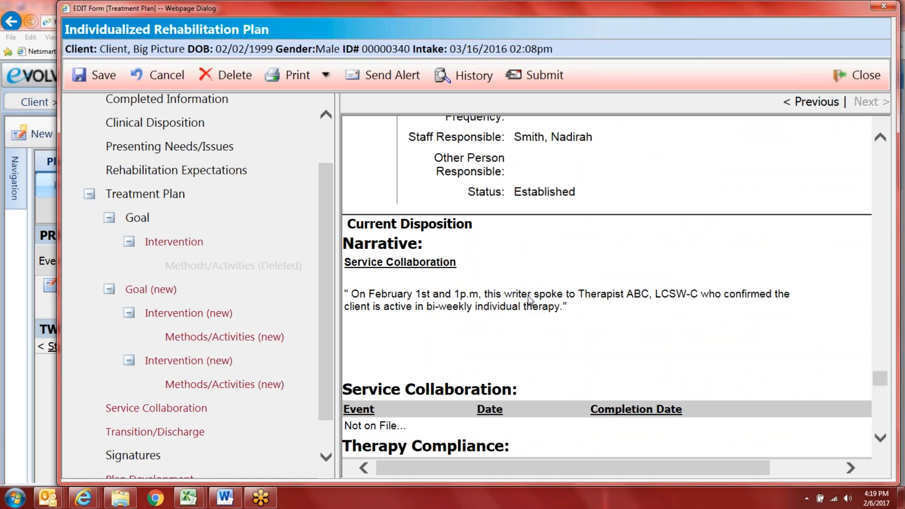
pyautogui.scroll(-6, 398, 278)
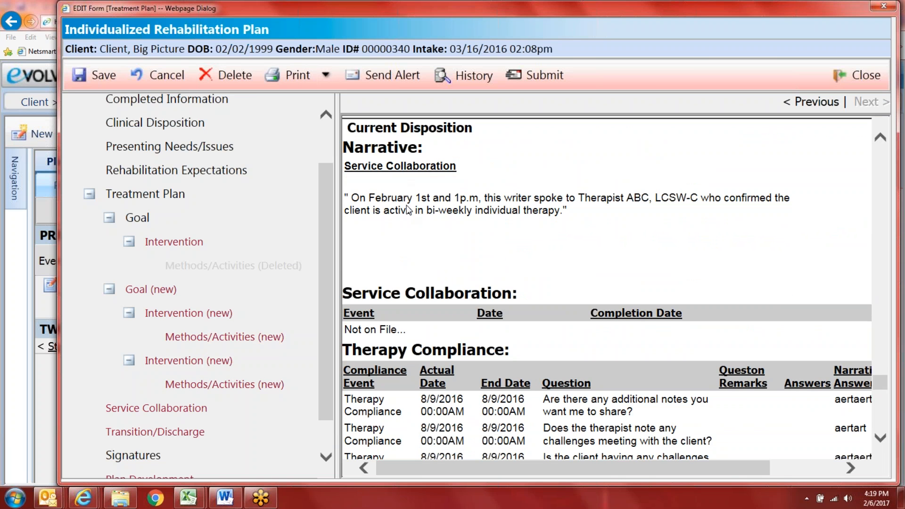
pyautogui.scroll(-2, 332, 252)
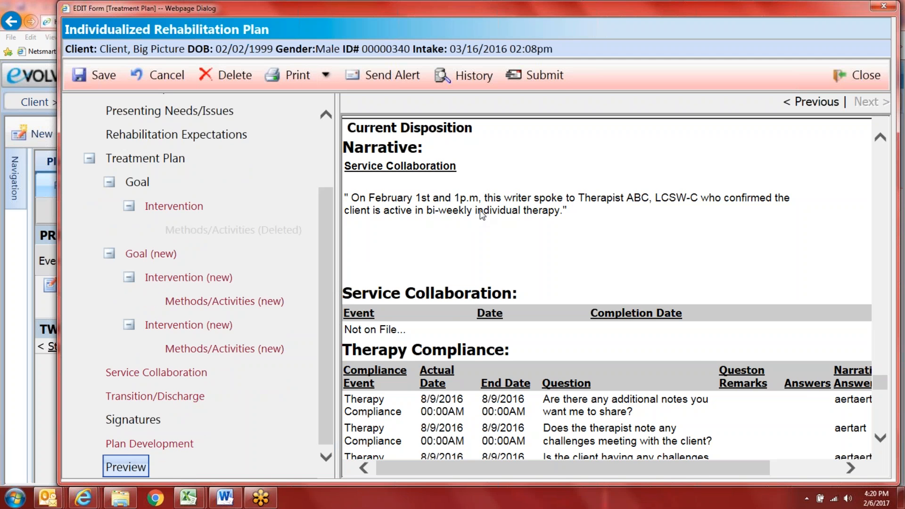
pyautogui.scroll(-2, 505, 230)
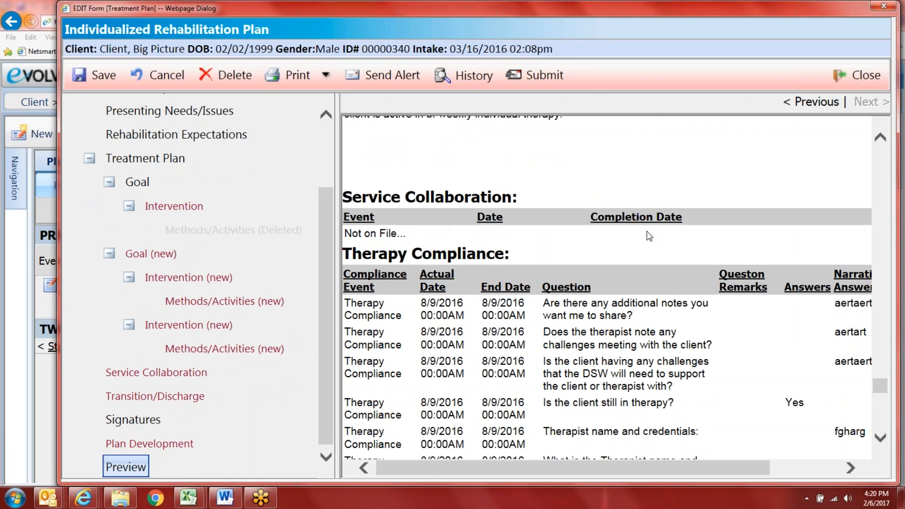
pyautogui.scroll(-1, 631, 257)
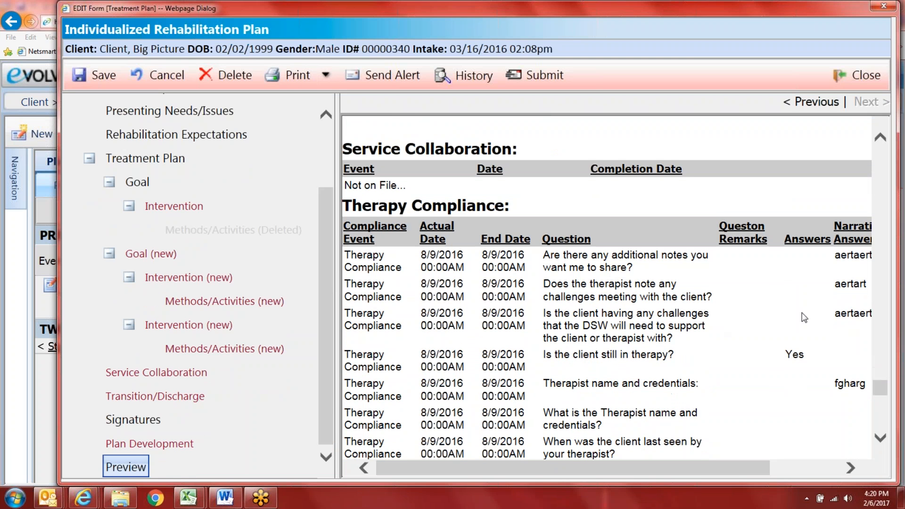
pyautogui.scroll(-3, 755, 345)
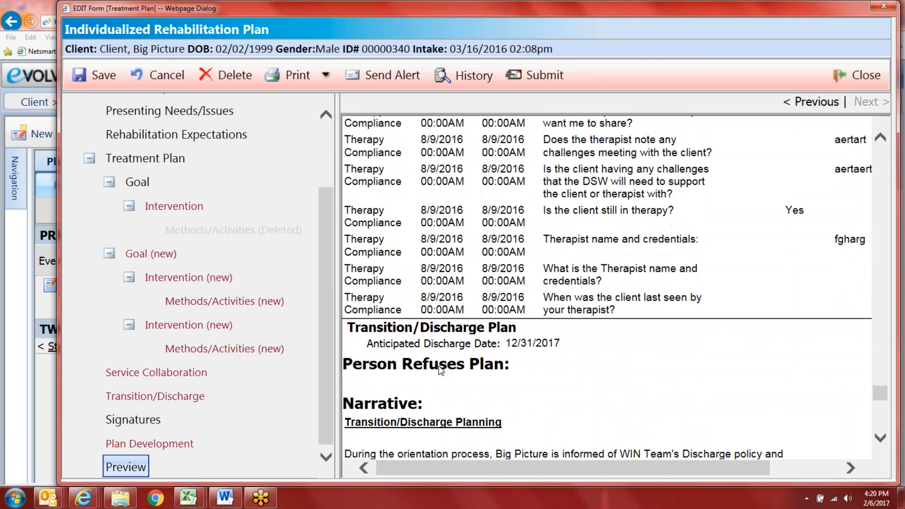
pyautogui.scroll(-1, 421, 366)
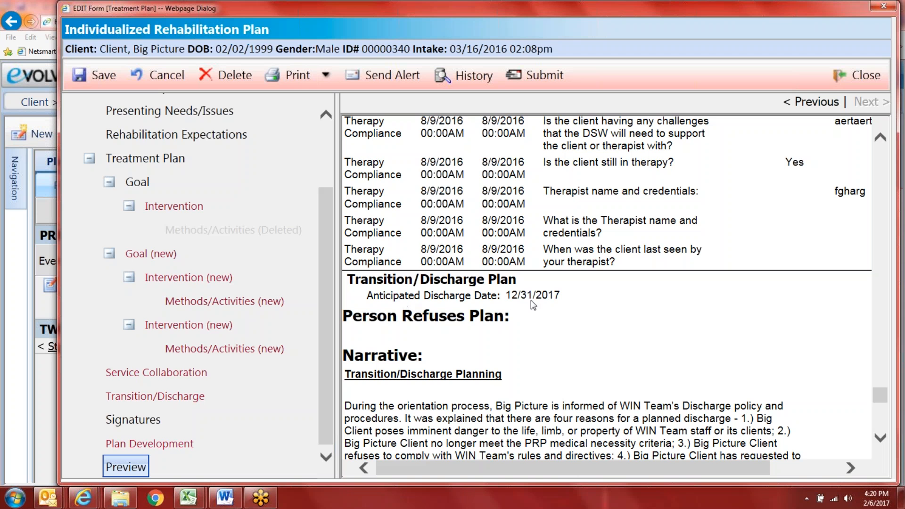
pyautogui.scroll(-2, 540, 304)
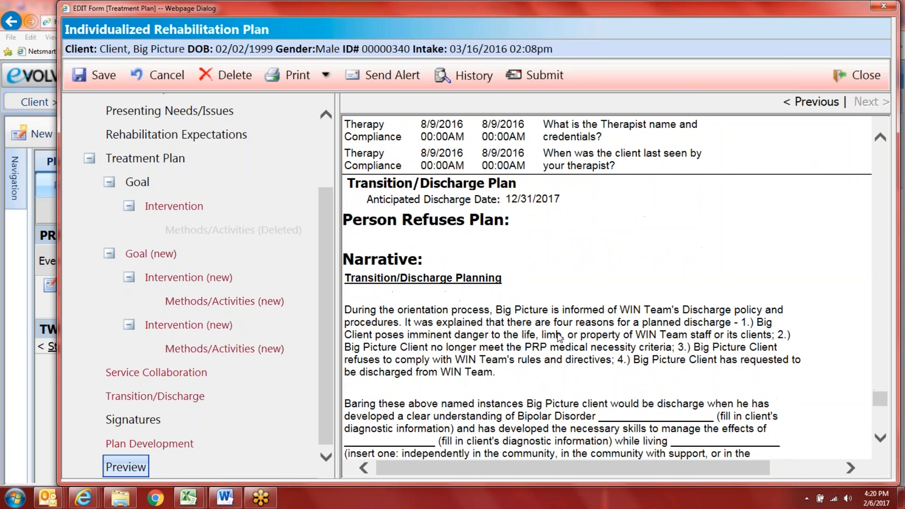
pyautogui.scroll(-2, 489, 346)
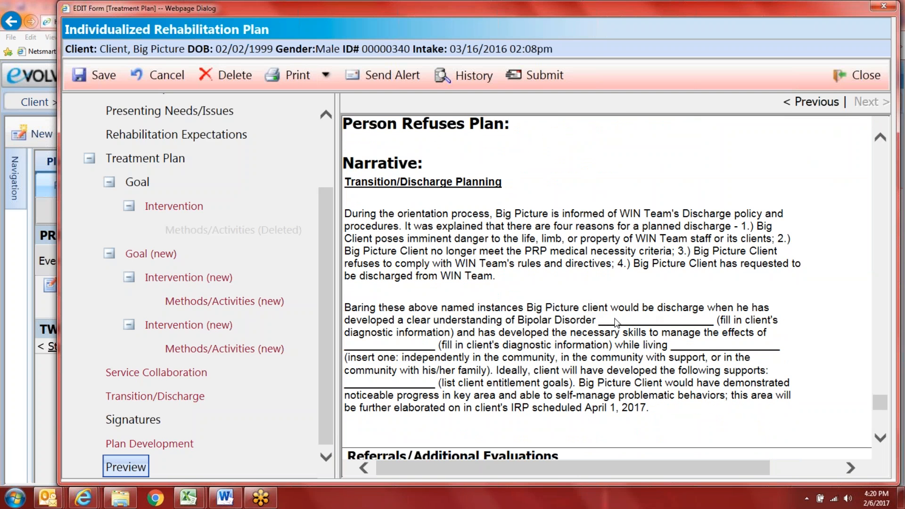
pyautogui.scroll(-2, 611, 377)
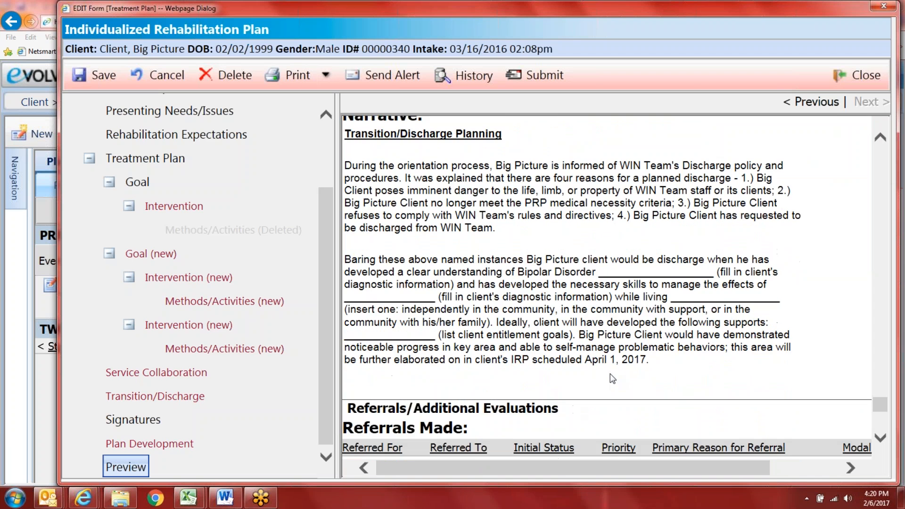
pyautogui.scroll(-3, 611, 377)
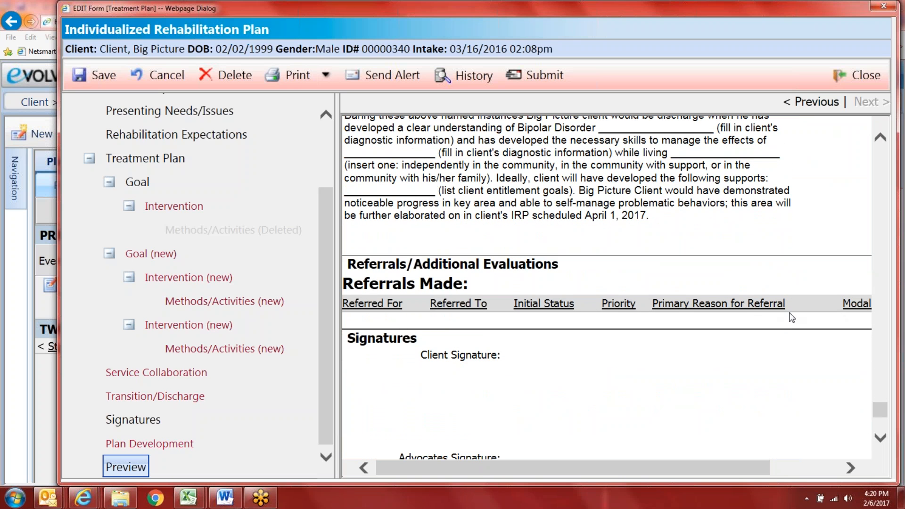
pyautogui.scroll(-2, 632, 330)
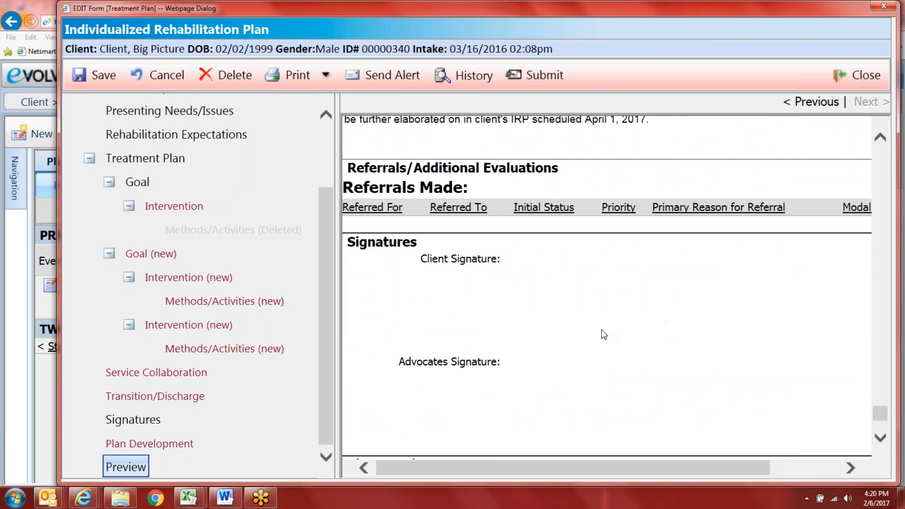
pyautogui.scroll(-1, 481, 258)
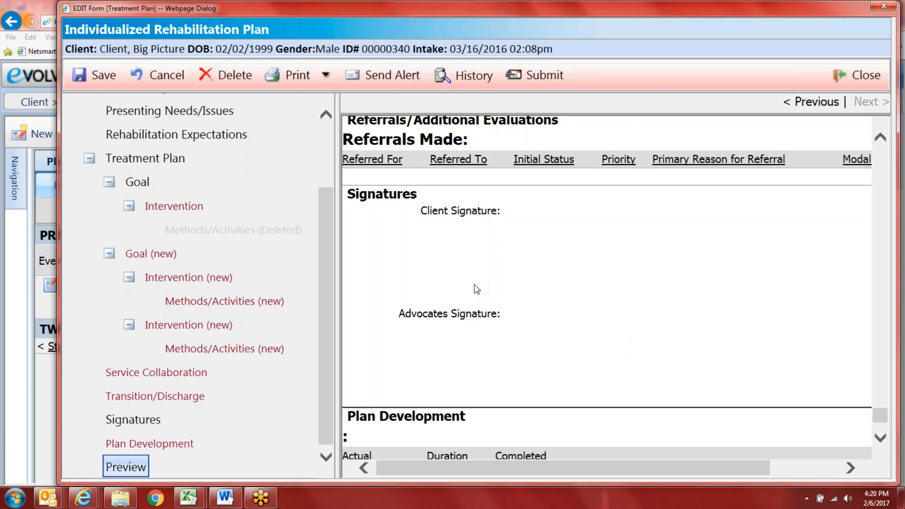
pyautogui.scroll(-2, 618, 376)
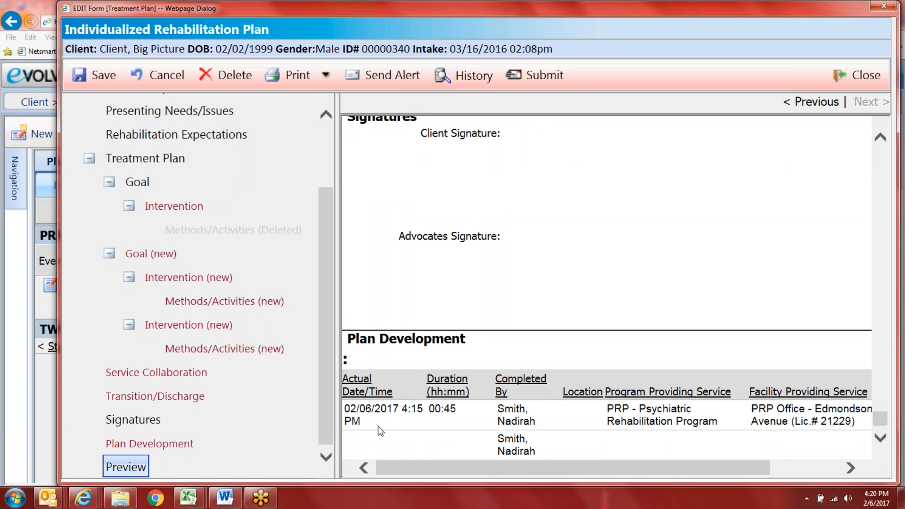
pyautogui.moveTo(720, 468); pyautogui.dragTo(564, 478)
# Step: Scroll back to the top of the preview and save the rehabilitation plan
pyautogui.moveTo(882, 422); pyautogui.dragTo(883, 141)
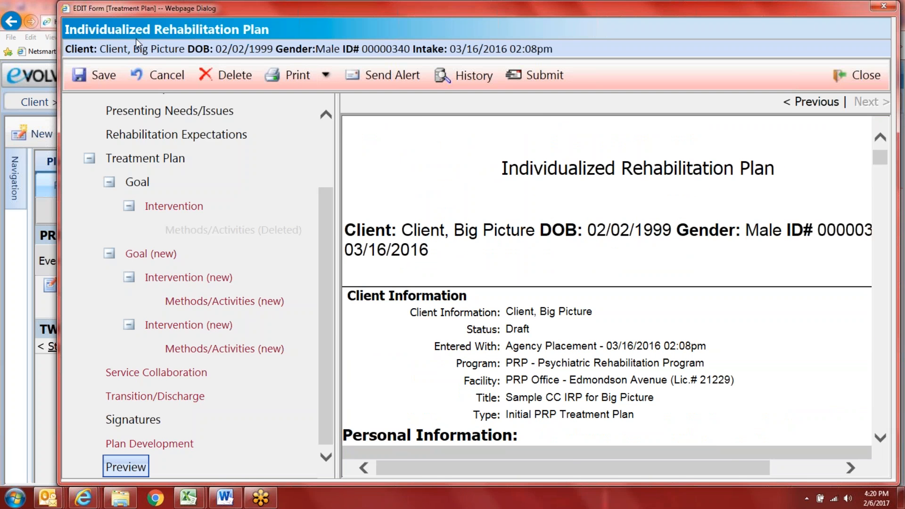
pyautogui.click(96, 85)
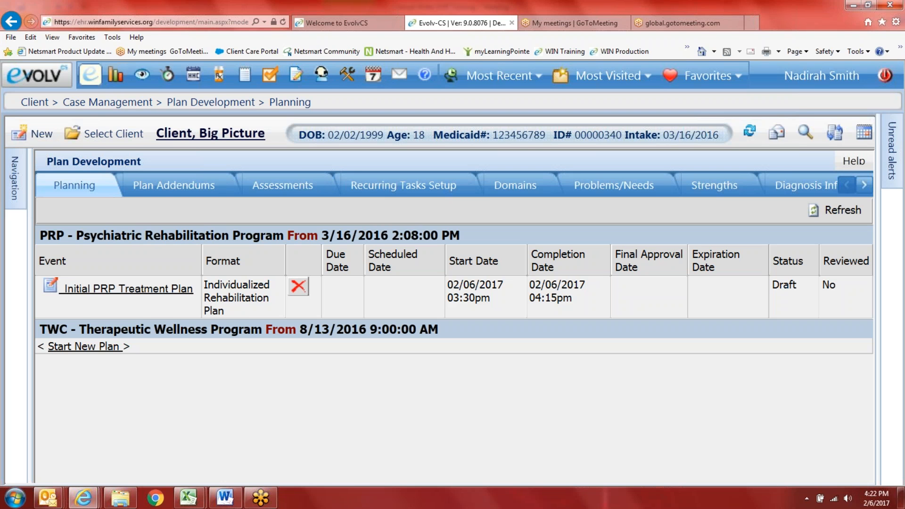
# Step: Slide out the Navigation panel beside the treatment planning page
pyautogui.moveTo(14, 174)
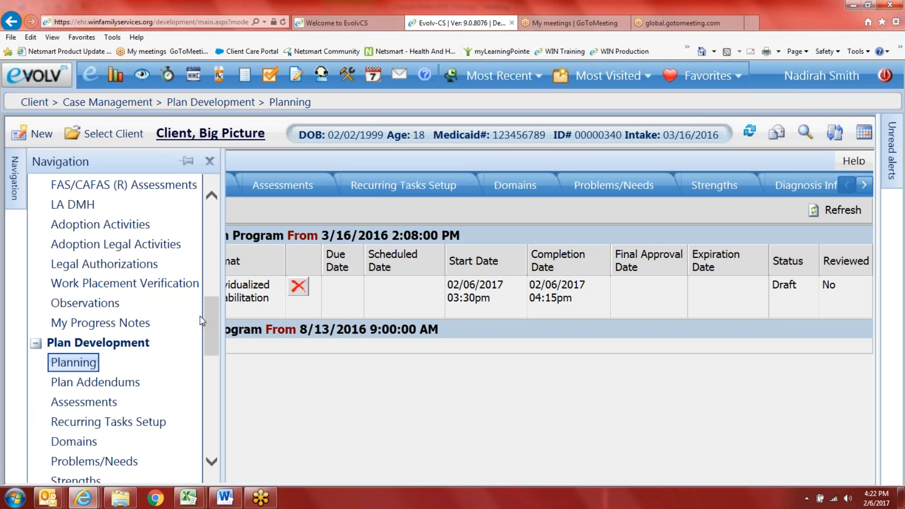
# Step: Open the Client Treatment Plans report from the Services & Treatment report group
pyautogui.moveTo(211, 324); pyautogui.dragTo(221, 433)
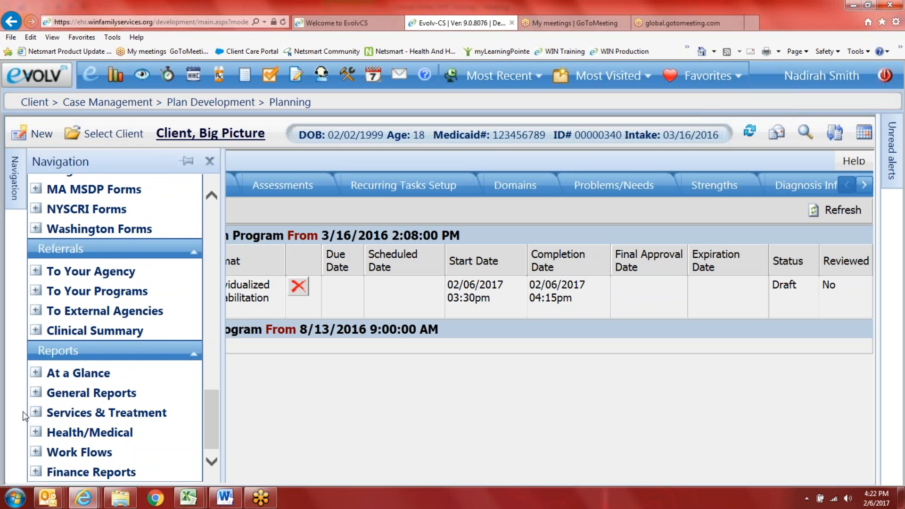
pyautogui.click(35, 413)
pyautogui.scroll(-3, 176, 402)
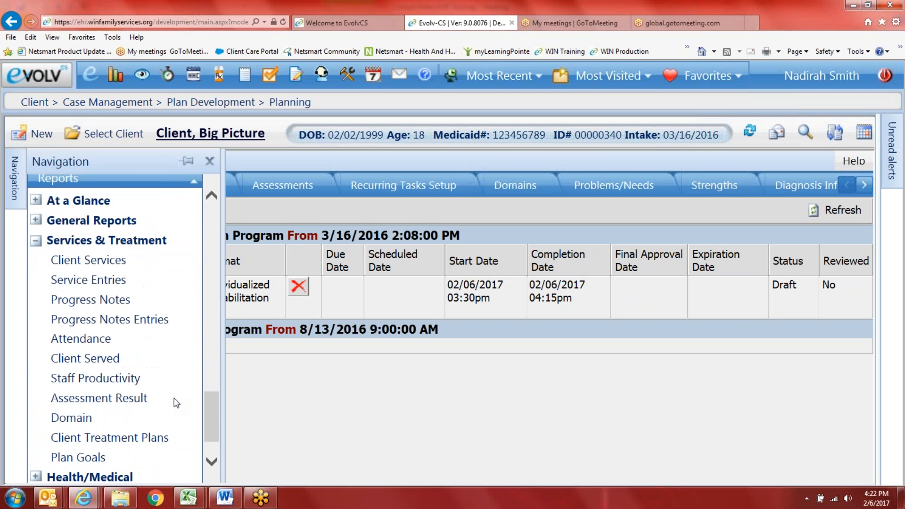
pyautogui.scroll(-1, 135, 387)
pyautogui.click(135, 395)
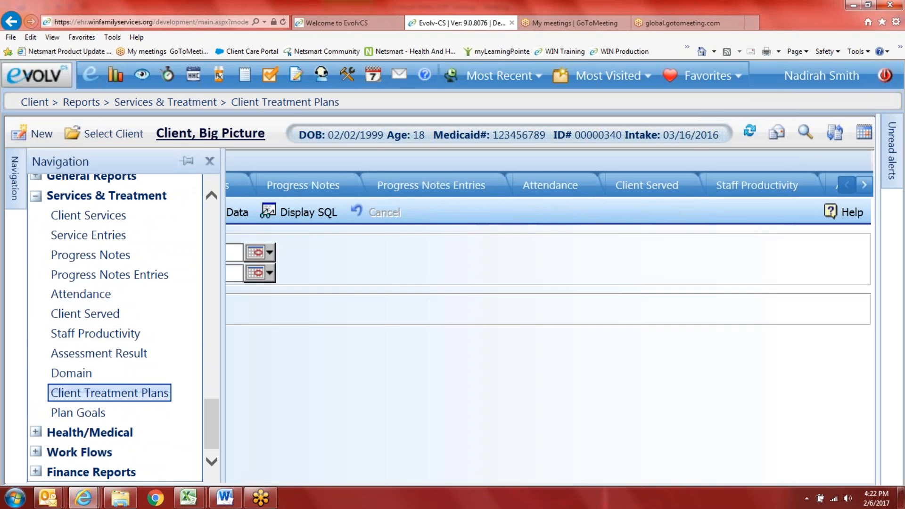
pyautogui.click(214, 161)
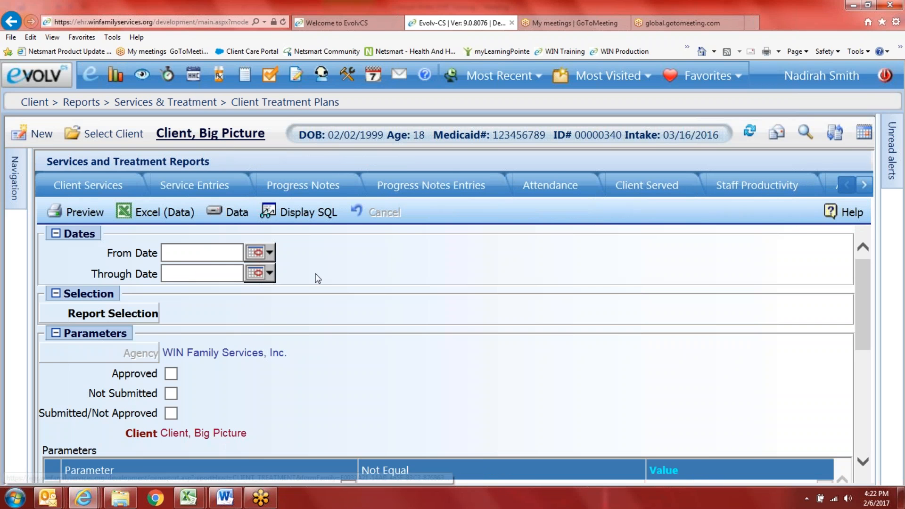
pyautogui.scroll(-3, 377, 307)
pyautogui.scroll(4, 325, 317)
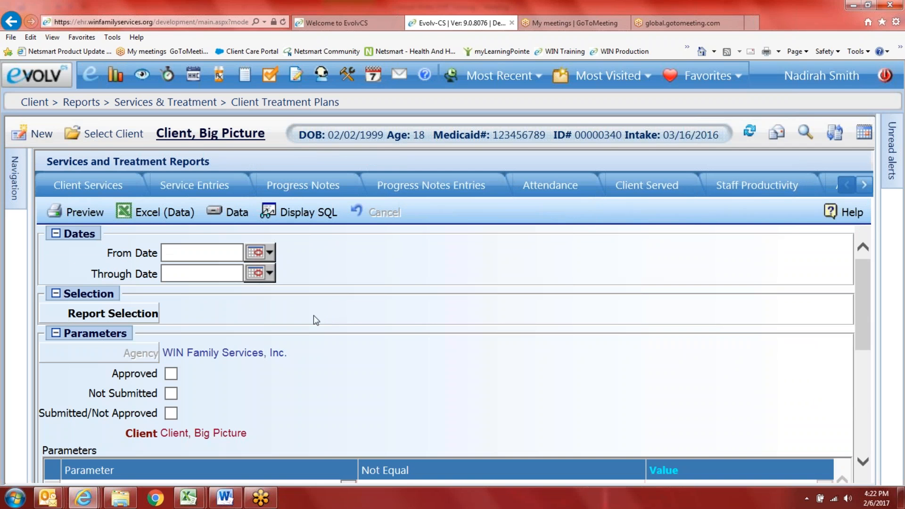
# Step: Set the report dates to 10/01/2016 through 02/06/2017, ordered by Program/Client
pyautogui.click(268, 254)
pyautogui.click(309, 258)
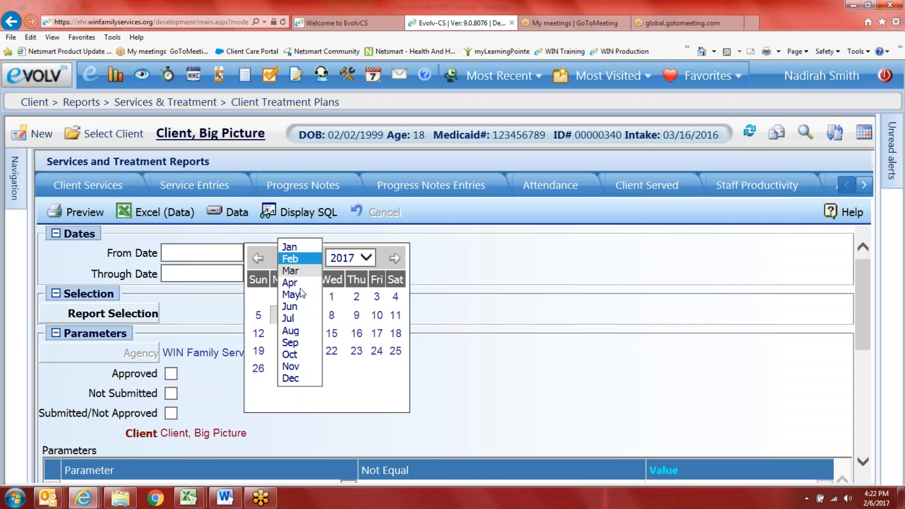
pyautogui.click(297, 355)
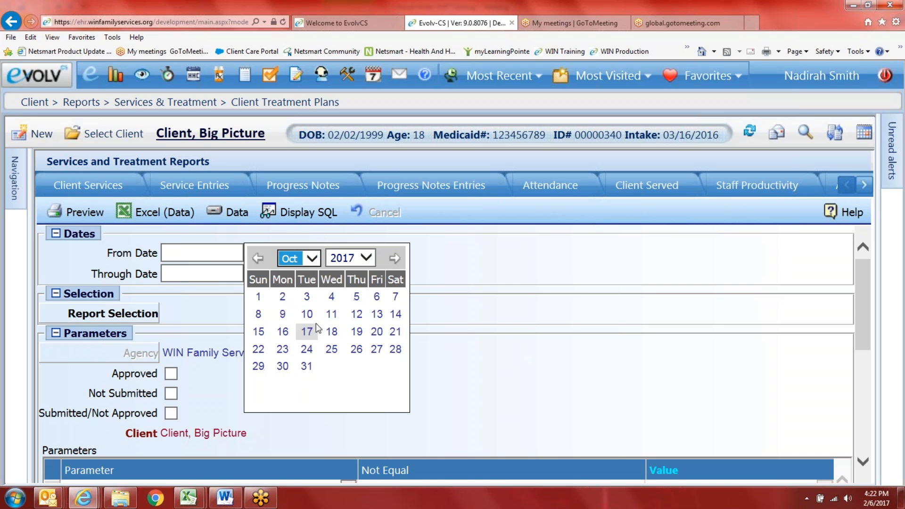
pyautogui.click(356, 259)
pyautogui.click(351, 245)
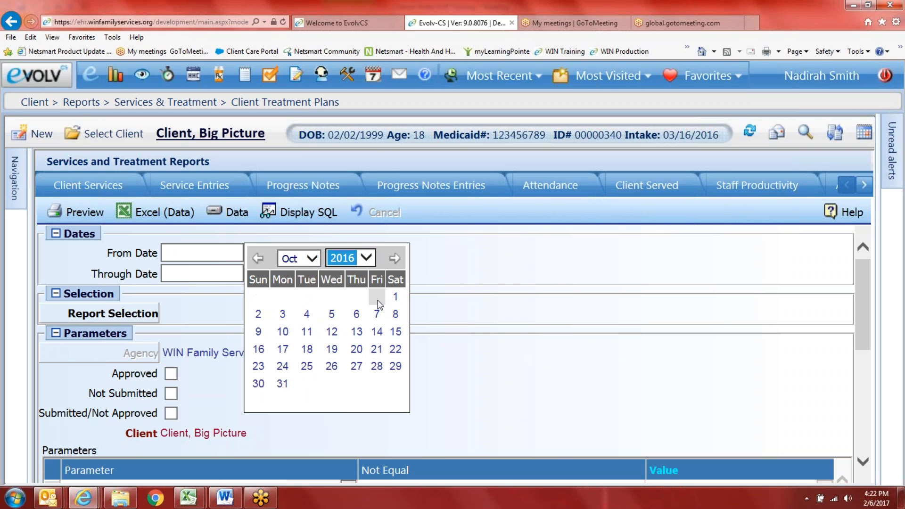
pyautogui.click(395, 296)
pyautogui.click(270, 273)
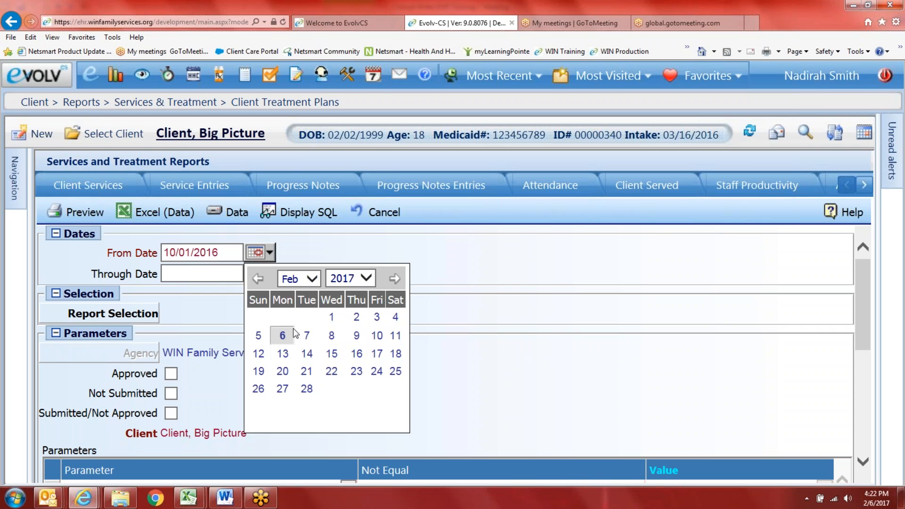
pyautogui.click(281, 335)
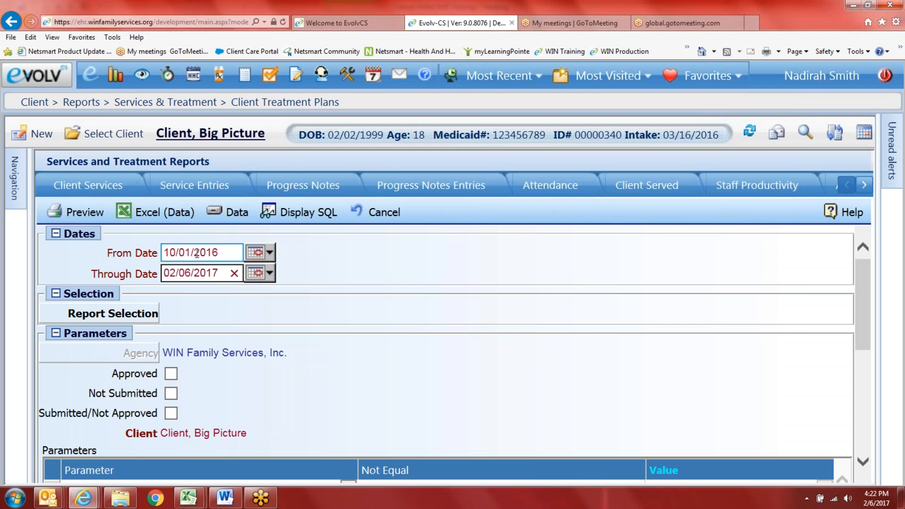
pyautogui.click(127, 316)
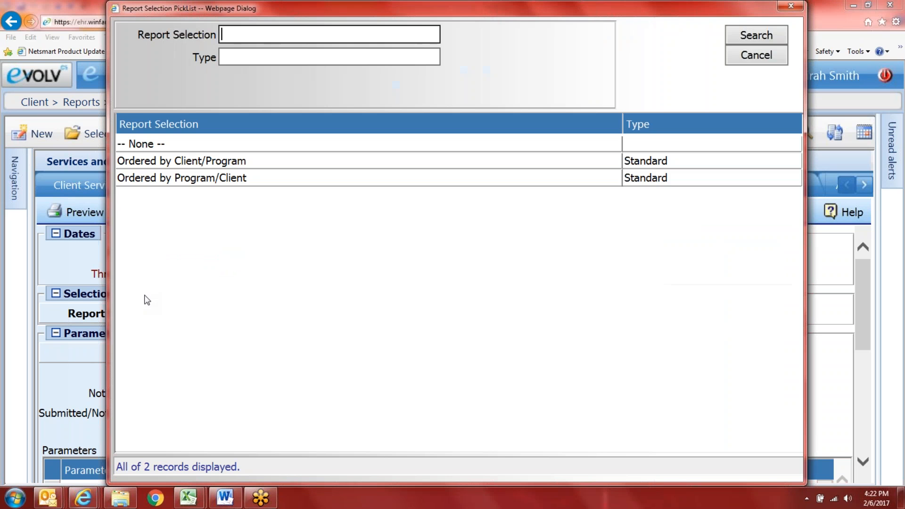
pyautogui.click(189, 182)
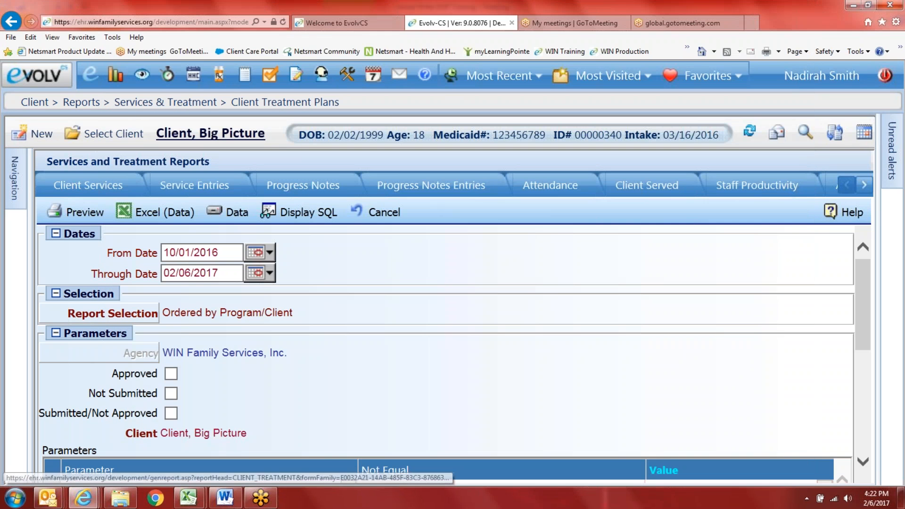
pyautogui.scroll(-2, 268, 358)
# Step: Add a Client filter set to the second client found by last-name search
pyautogui.click(347, 416)
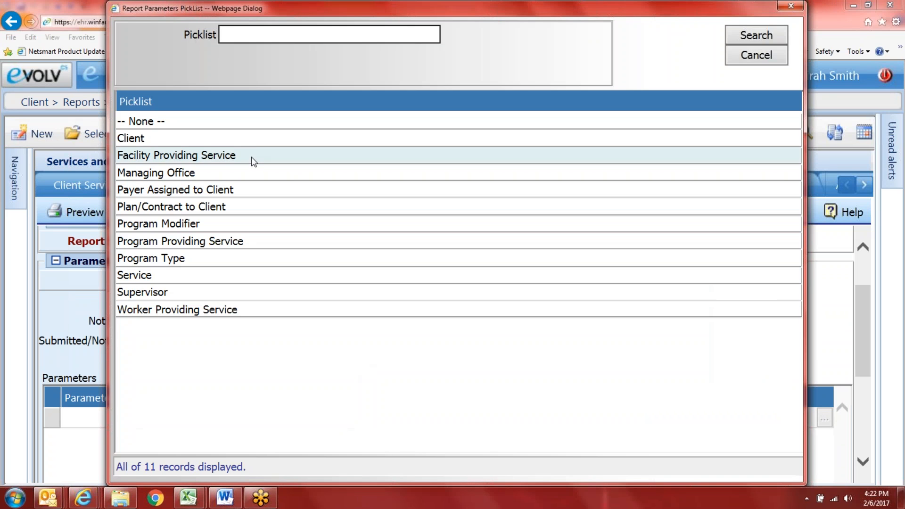
pyautogui.click(254, 138)
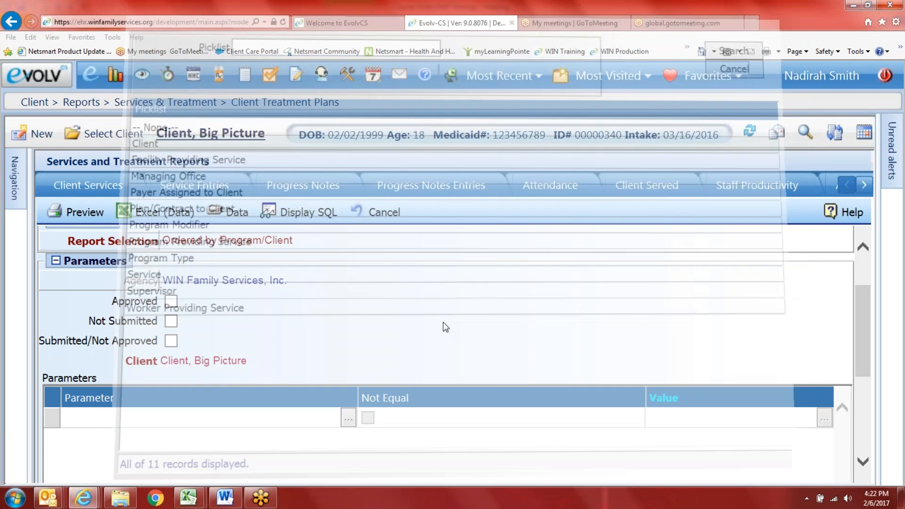
pyautogui.click(823, 419)
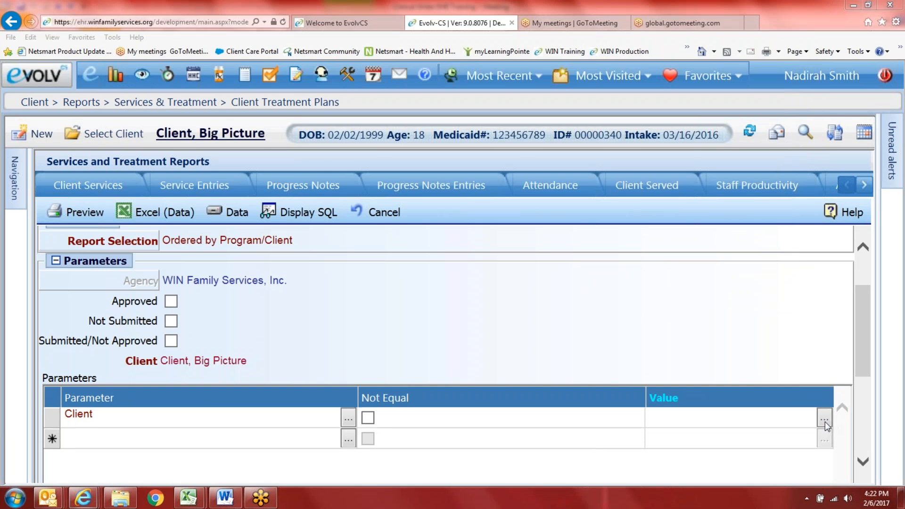
pyautogui.write('client')
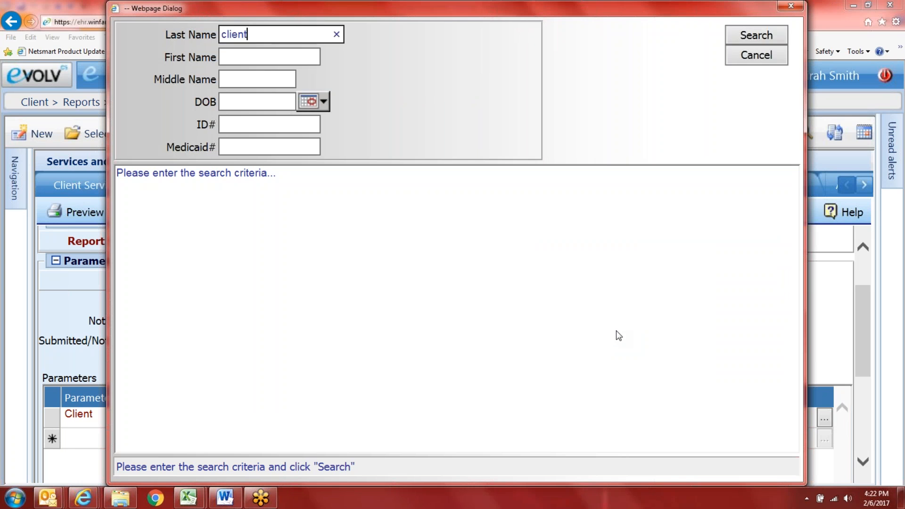
pyautogui.press('Return')
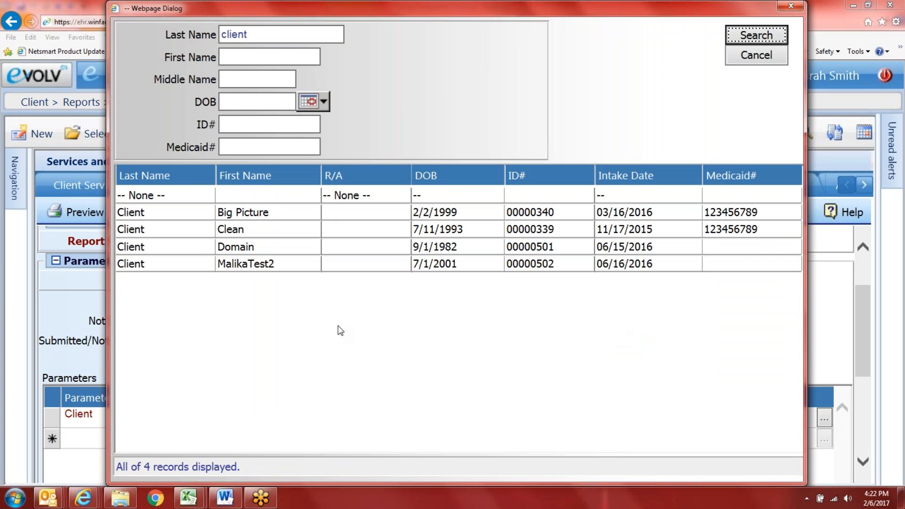
pyautogui.click(225, 230)
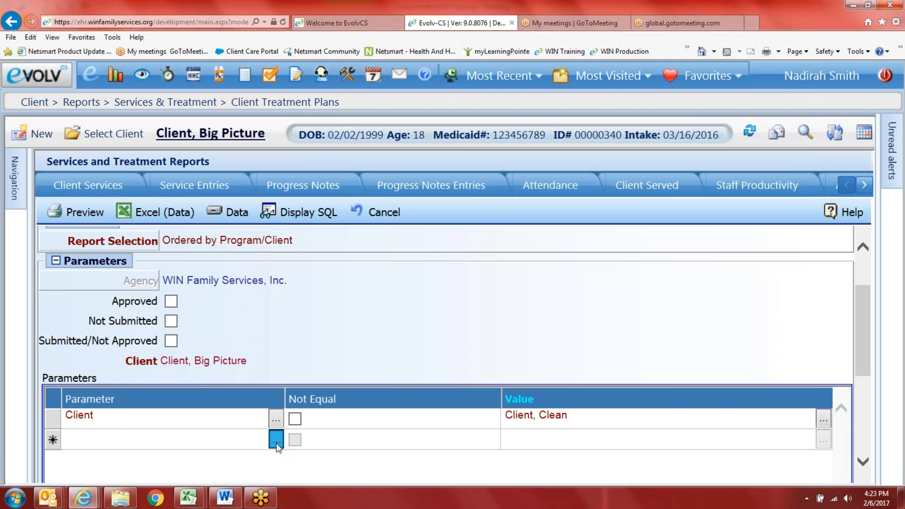
# Step: Add a Program Providing Service filter for PRP - Psychiatric Rehabilitation Program
pyautogui.click(275, 439)
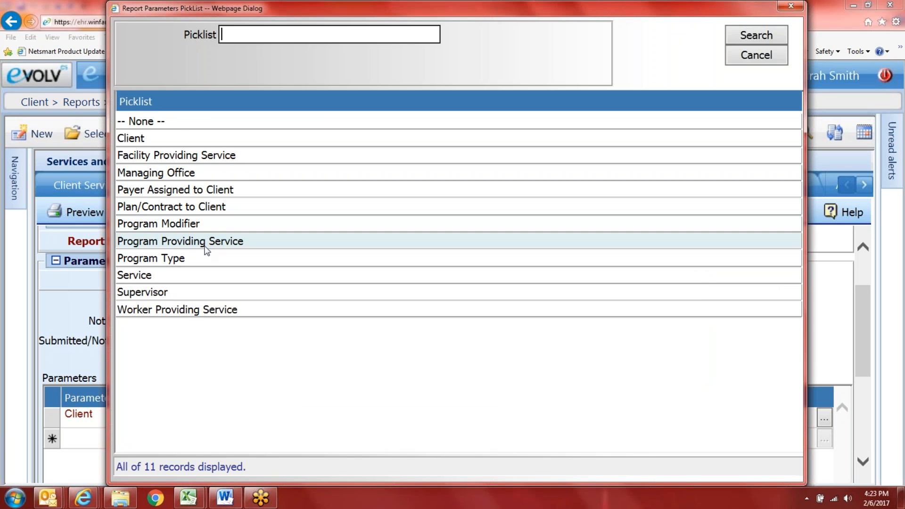
pyautogui.click(202, 245)
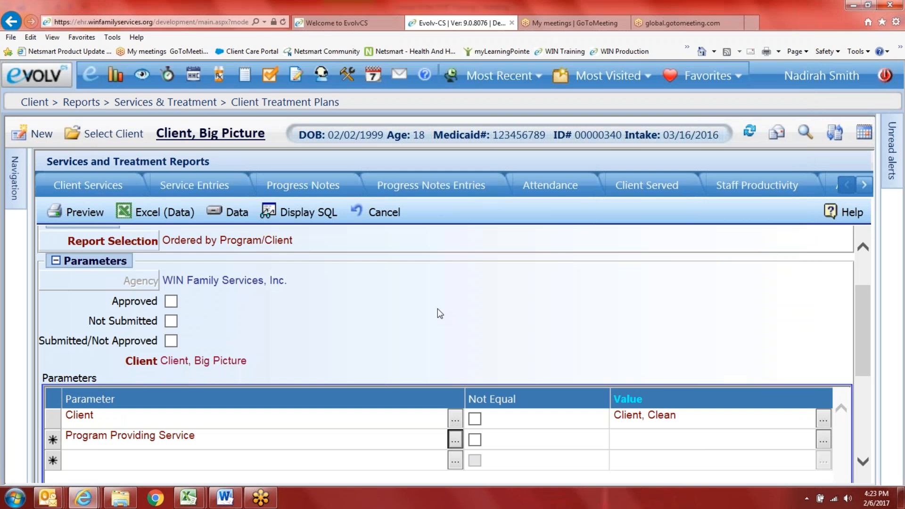
pyautogui.click(822, 443)
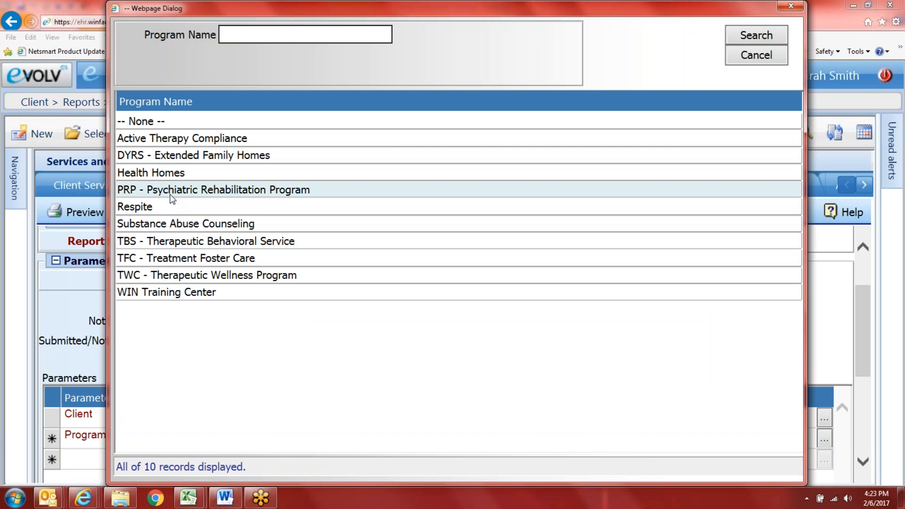
pyautogui.click(171, 193)
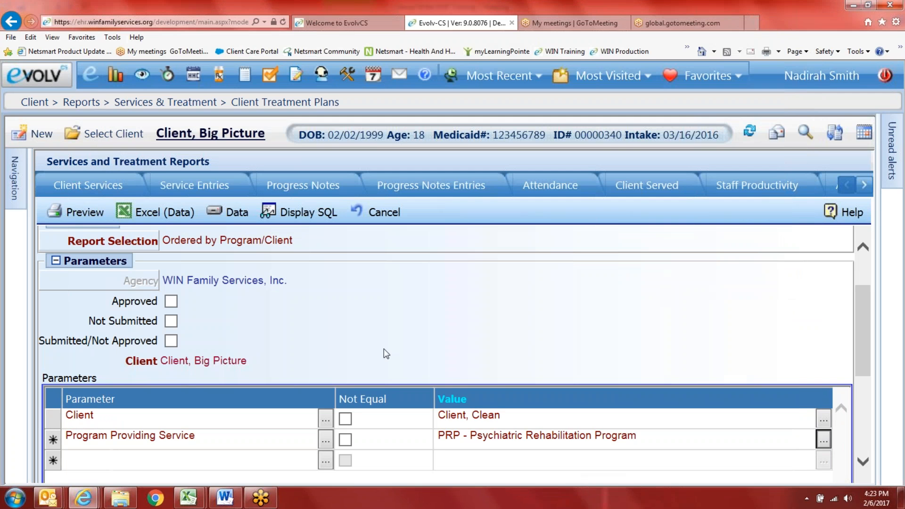
# Step: Generate the report, highlight its program heading and both client entries, and widen the window
pyautogui.click(81, 219)
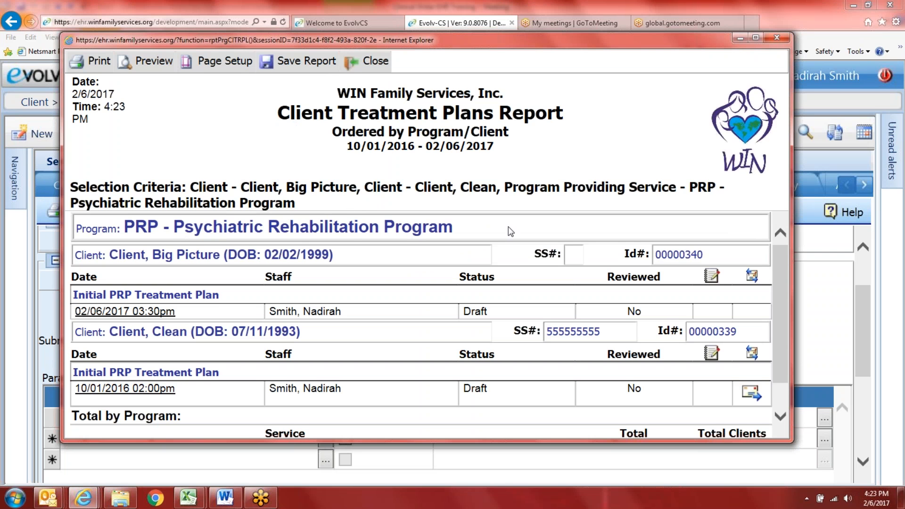
pyautogui.moveTo(487, 232); pyautogui.dragTo(60, 240)
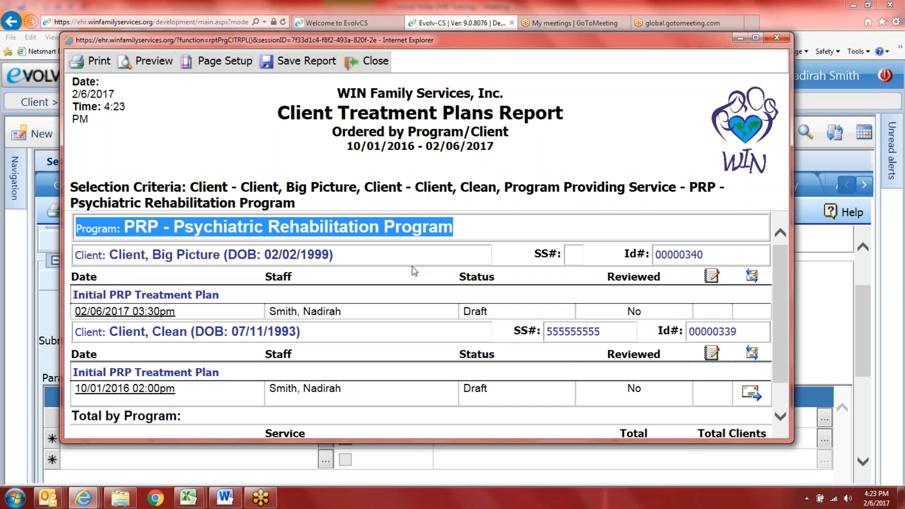
pyautogui.moveTo(375, 253); pyautogui.dragTo(107, 280)
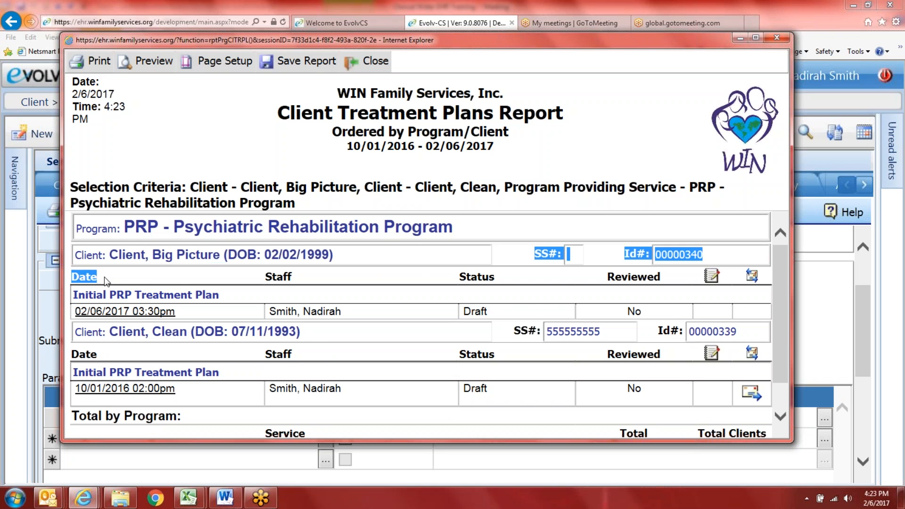
pyautogui.moveTo(301, 332); pyautogui.dragTo(74, 333)
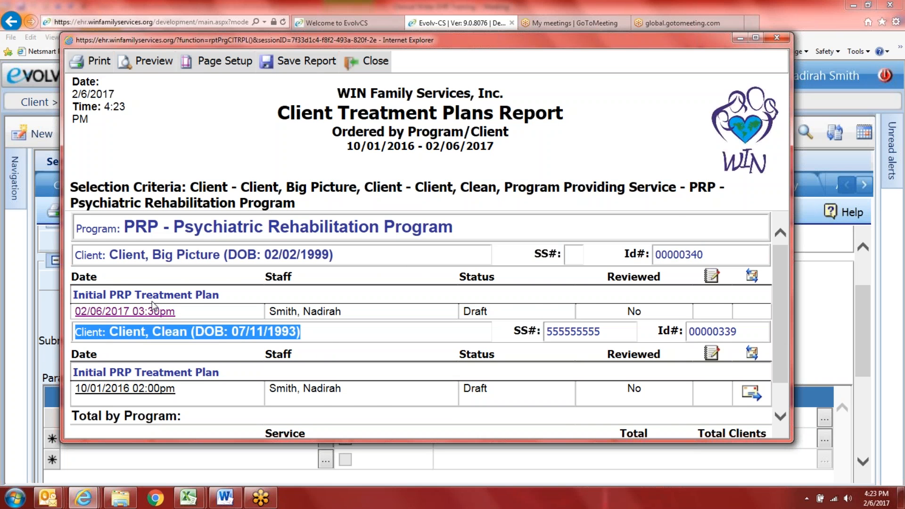
pyautogui.scroll(-1, 152, 305)
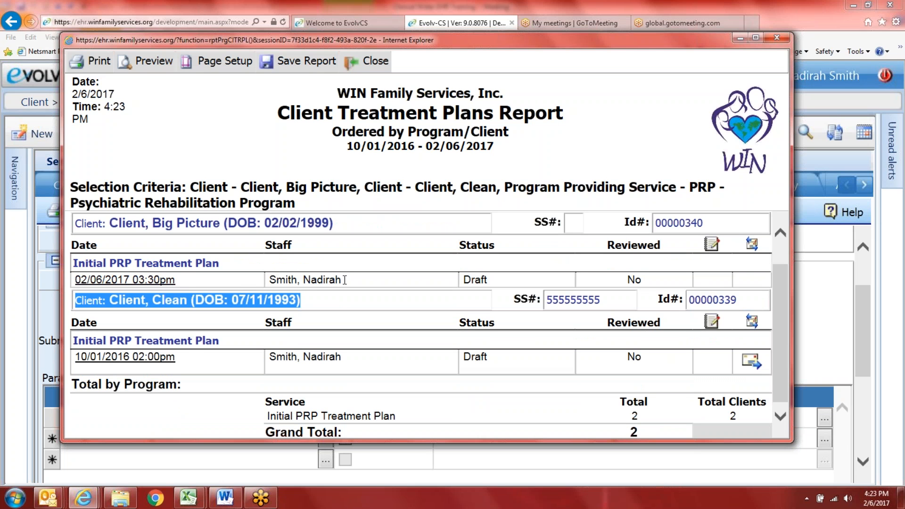
pyautogui.click(496, 271)
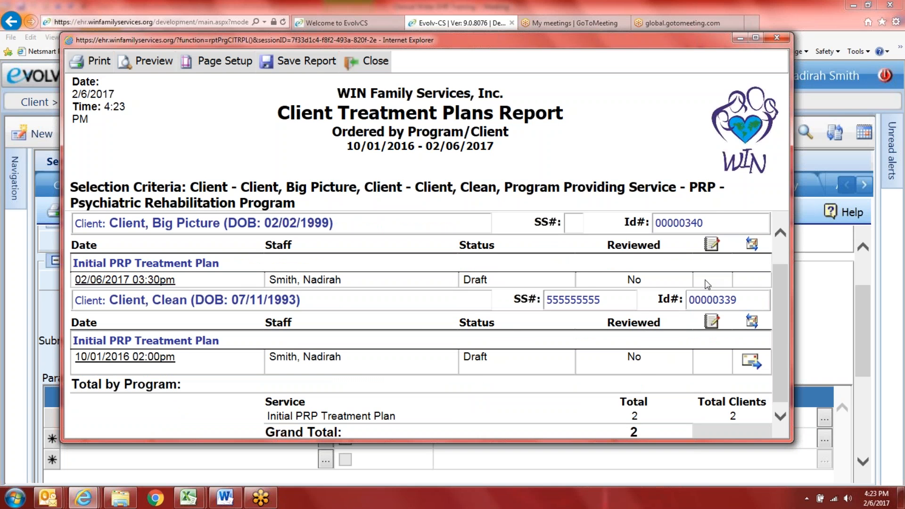
pyautogui.scroll(-1, 576, 389)
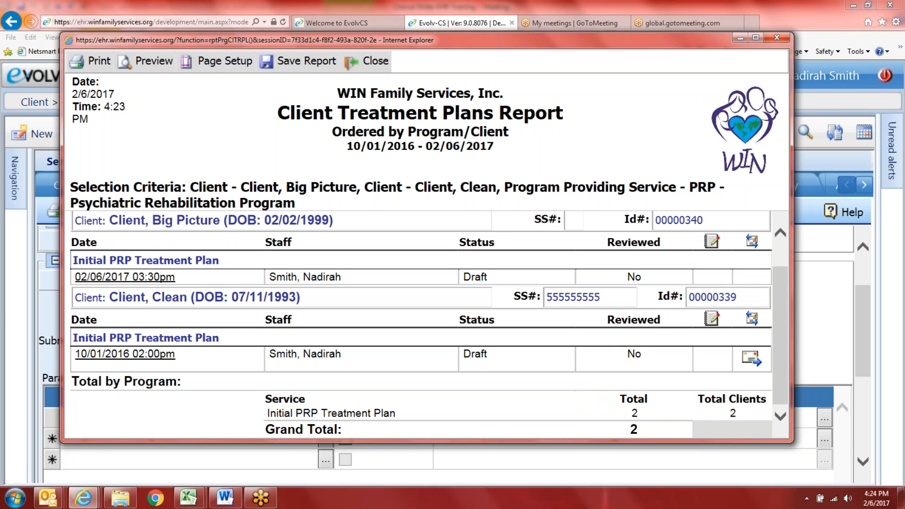
pyautogui.moveTo(812, 329); pyautogui.dragTo(862, 325)
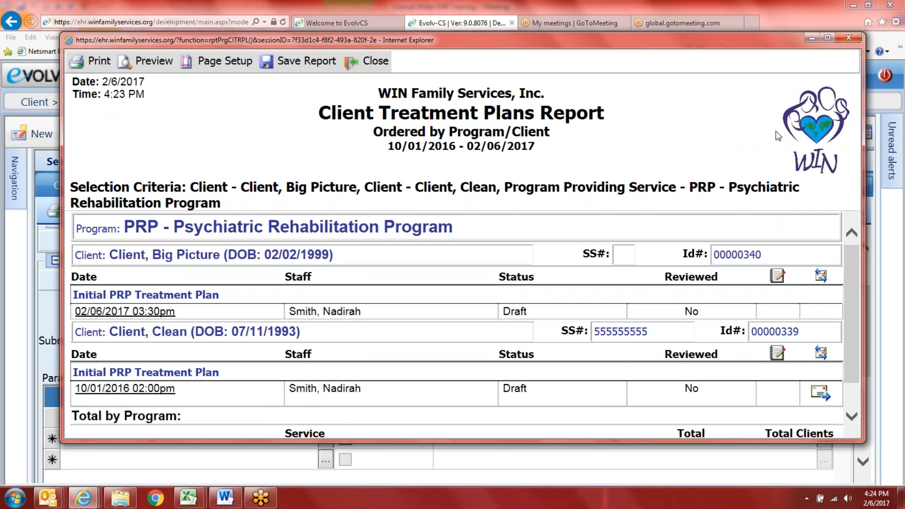
# Step: Close the treatment plans report and open the Plan Goals report
pyautogui.click(850, 37)
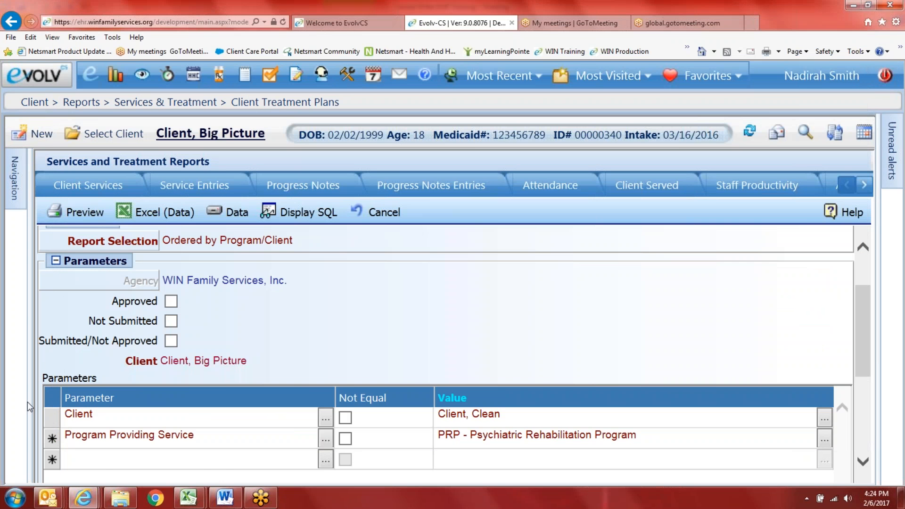
pyautogui.moveTo(15, 178)
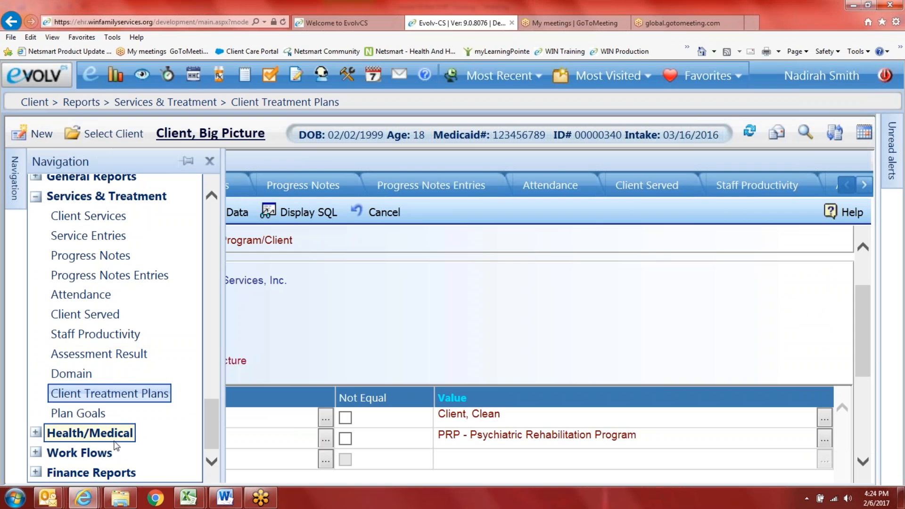
pyautogui.click(78, 413)
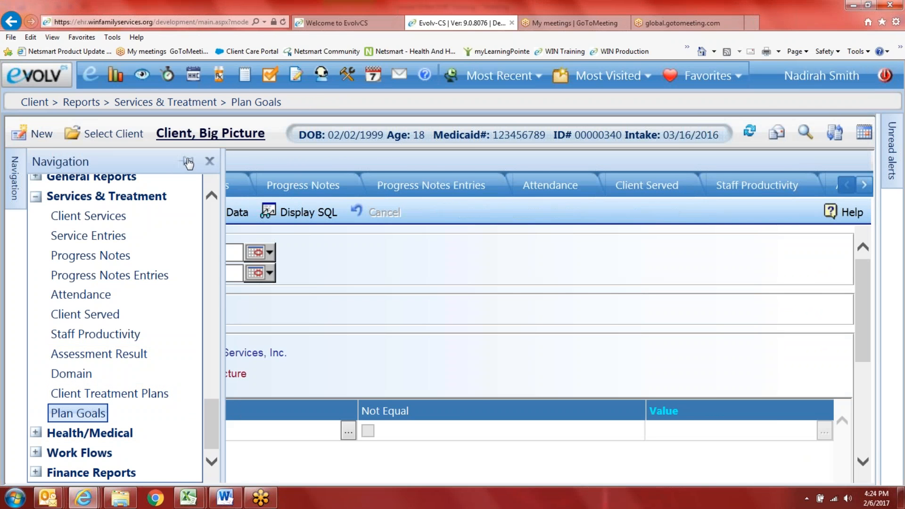
pyautogui.click(188, 162)
# Step: Set the dates to 10/01/2016 through 02/06/2017, ordered by Client/Event/Category/Goal
pyautogui.click(466, 254)
pyautogui.click(563, 259)
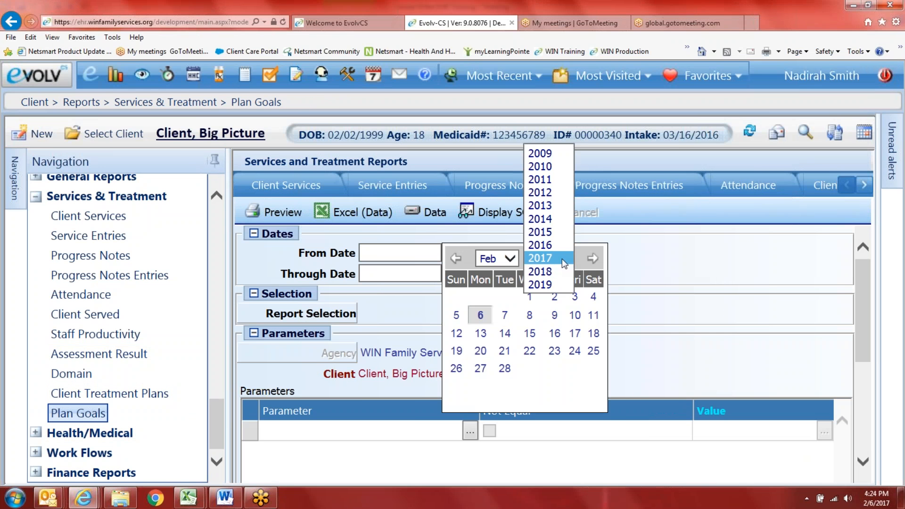
pyautogui.click(542, 244)
pyautogui.click(497, 258)
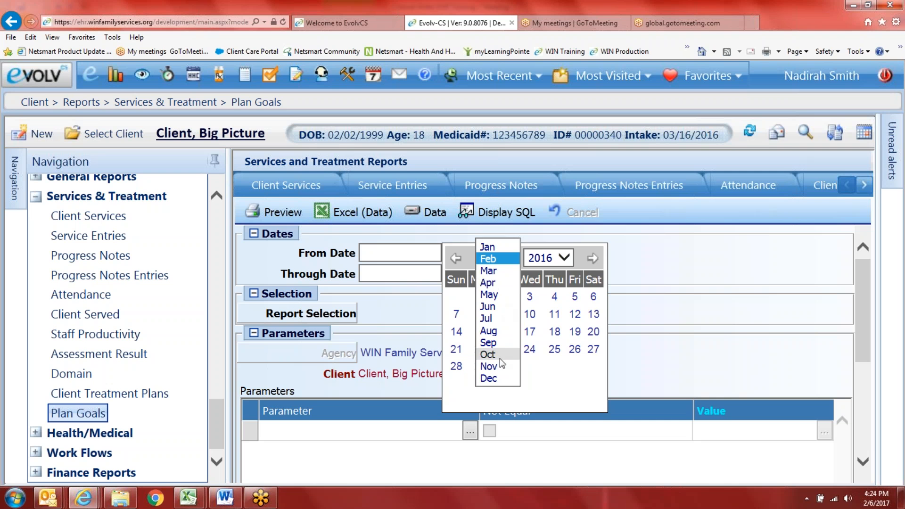
pyautogui.click(500, 358)
pyautogui.click(594, 297)
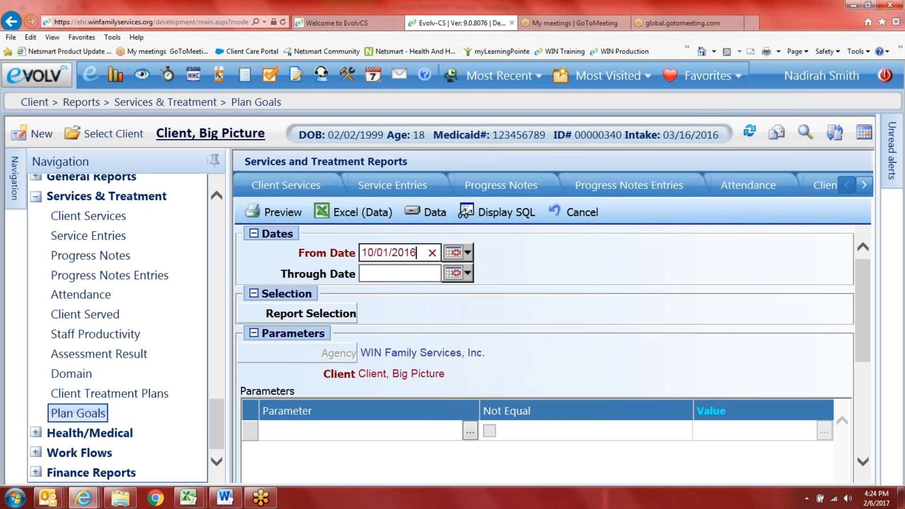
pyautogui.click(468, 274)
pyautogui.click(481, 337)
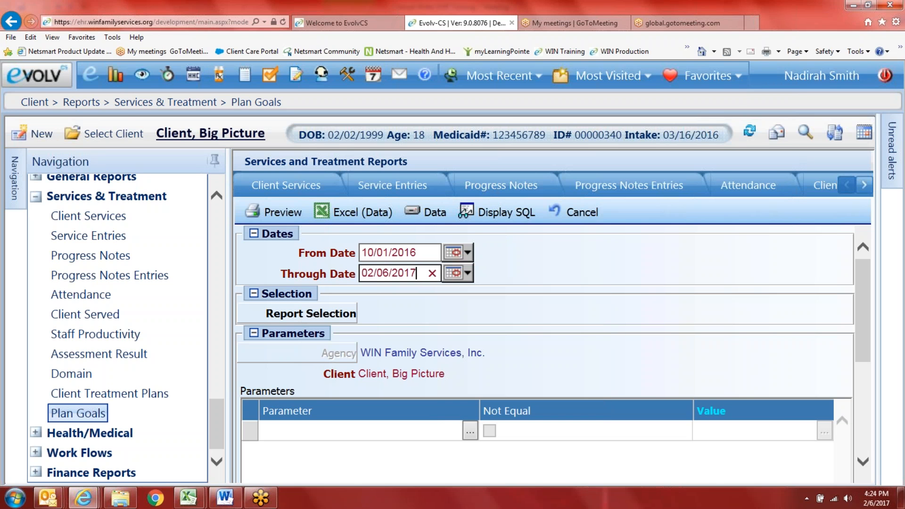
pyautogui.click(332, 315)
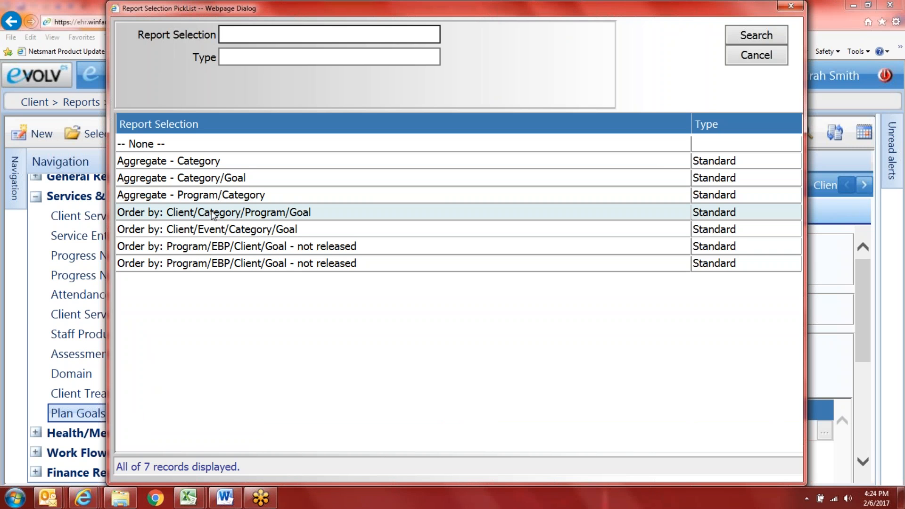
pyautogui.click(229, 231)
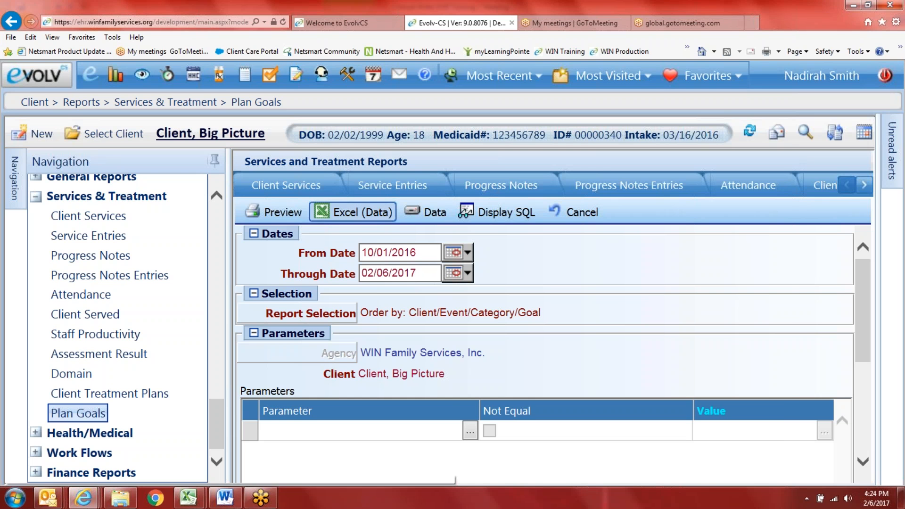
pyautogui.click(273, 212)
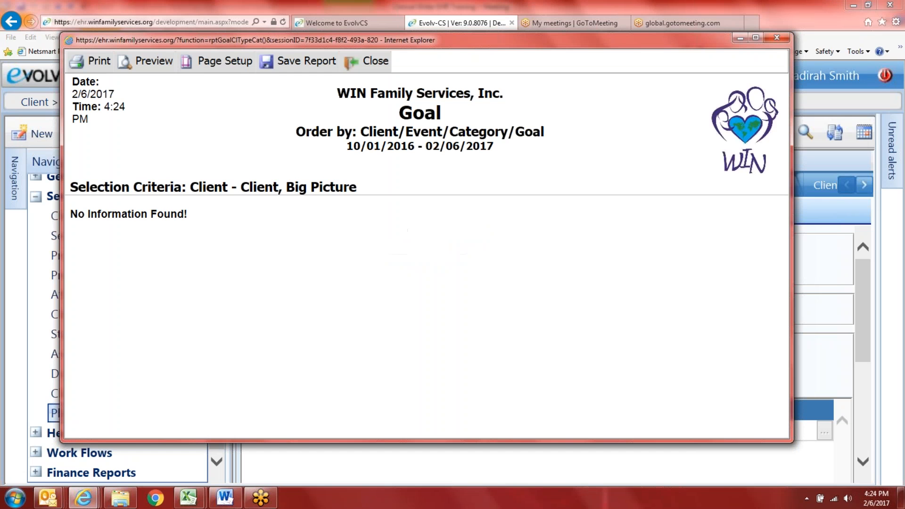
pyautogui.click(777, 37)
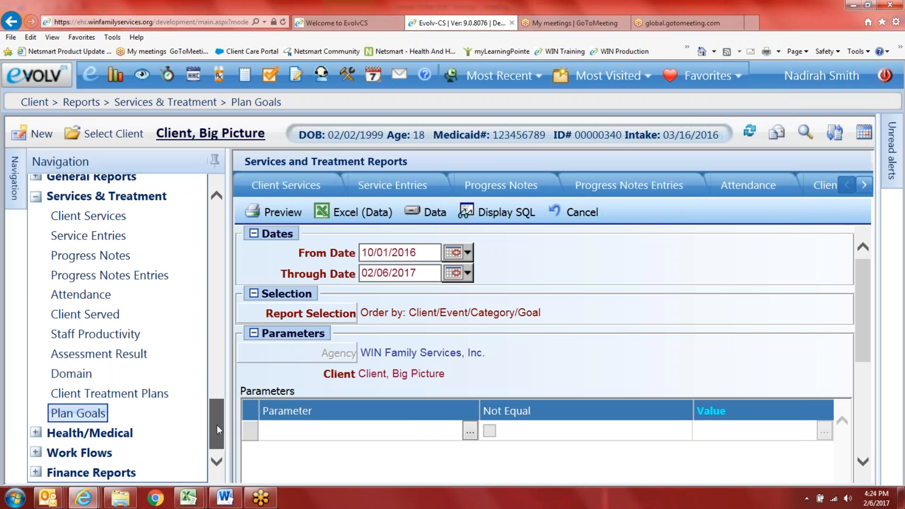
pyautogui.moveTo(217, 425)
pyautogui.mouseDown()
pyautogui.moveTo(214, 361)
pyautogui.moveTo(214, 408)
pyautogui.mouseUp()
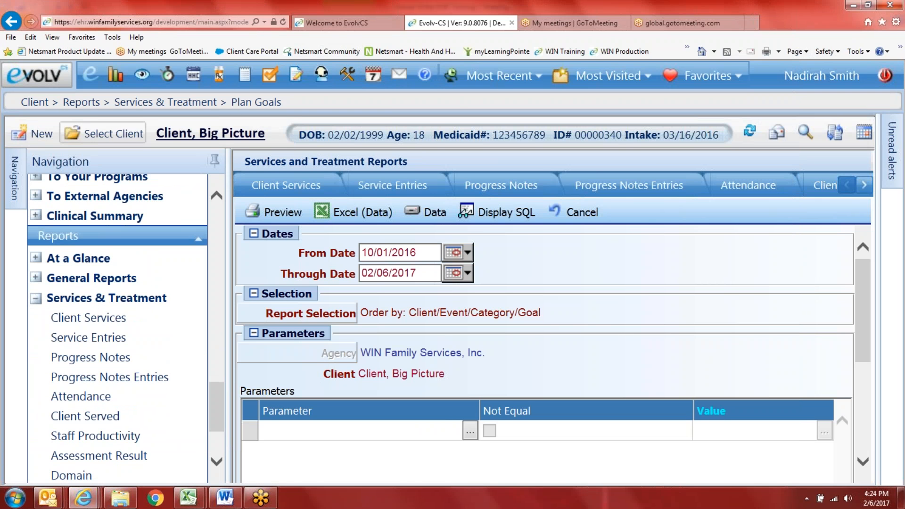
pyautogui.scroll(10, 134, 251)
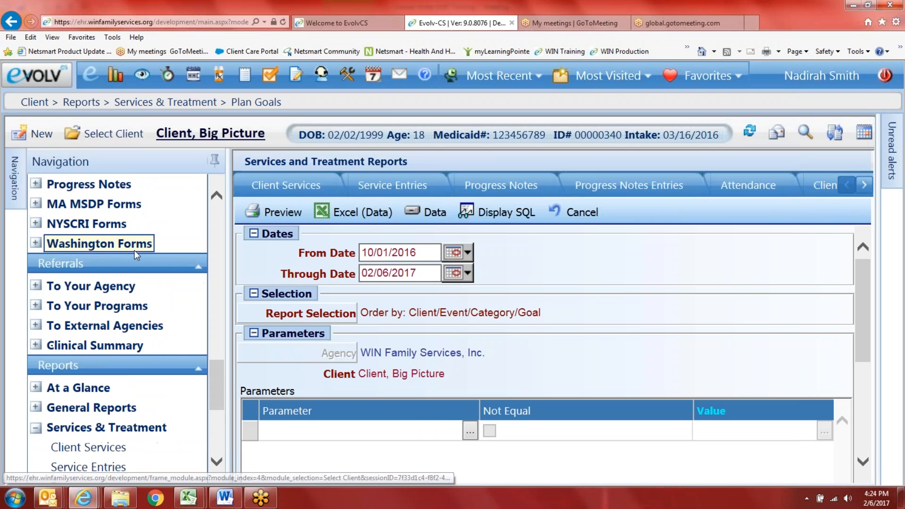
pyautogui.scroll(5, 75, 253)
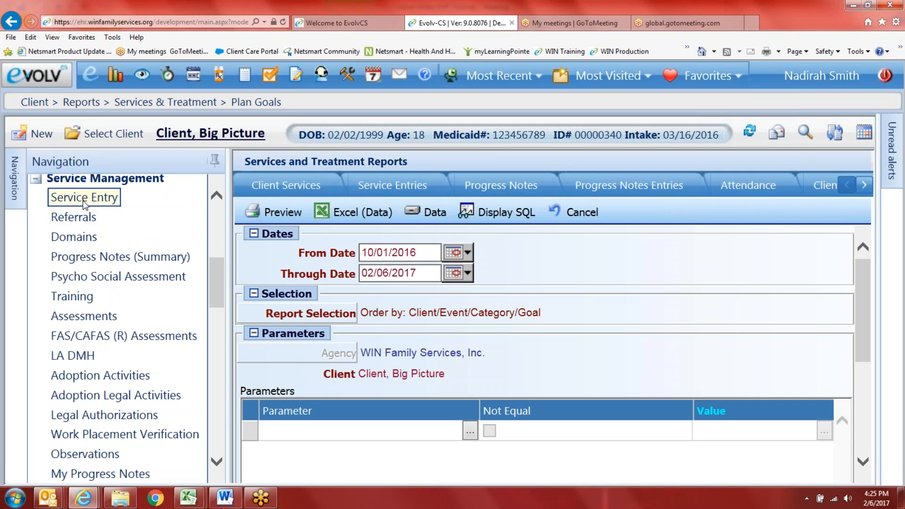
# Step: In Service Entry, collapse the TWC and Active Therapy groups and add an SDN - Offsite service under PRP
pyautogui.click(85, 203)
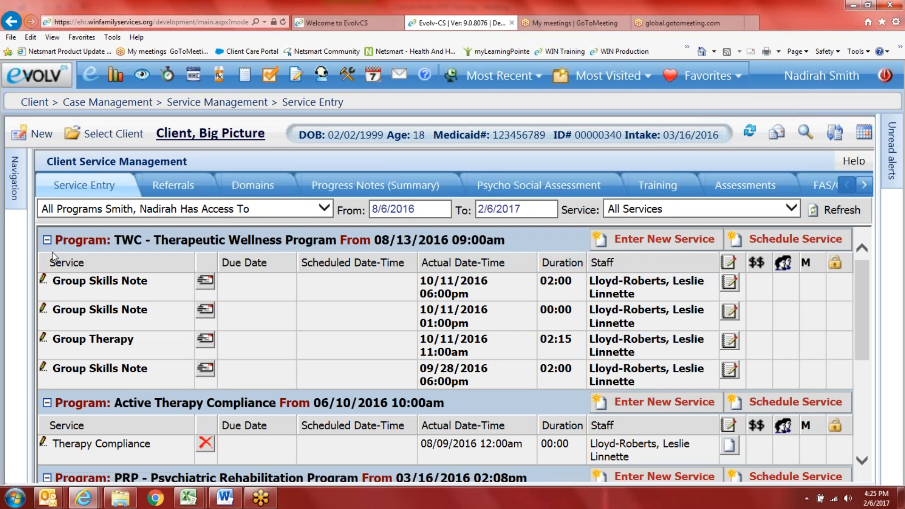
pyautogui.click(47, 240)
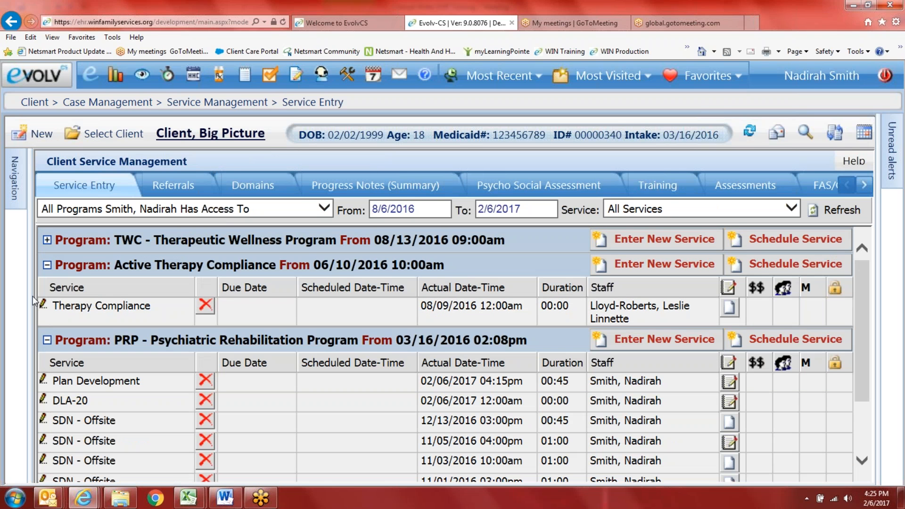
pyautogui.click(47, 265)
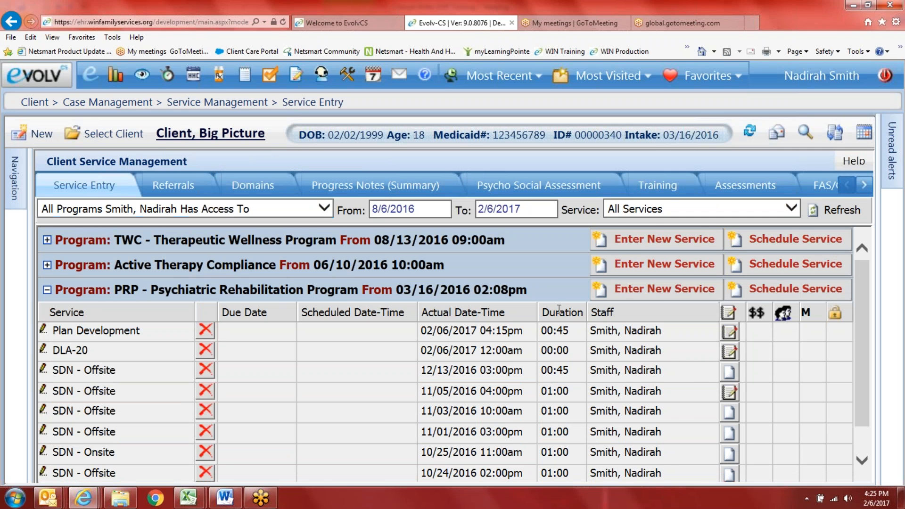
pyautogui.click(648, 295)
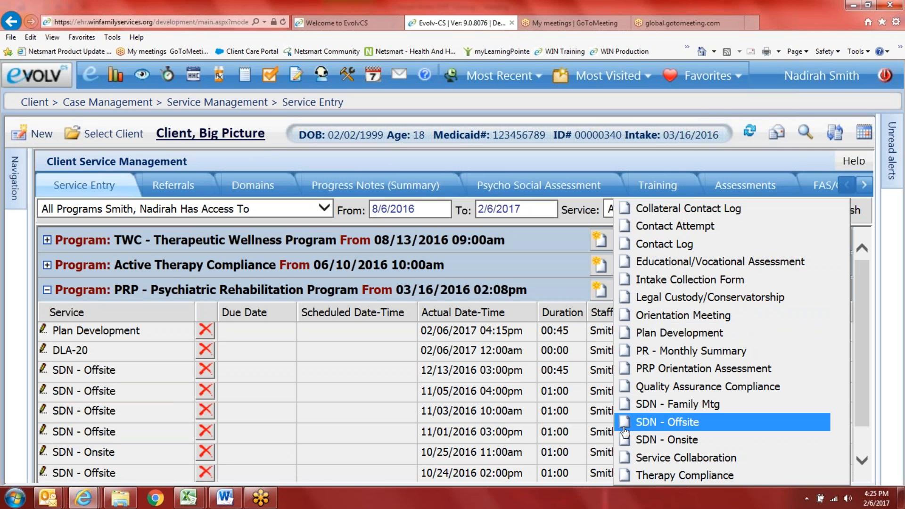
pyautogui.click(665, 423)
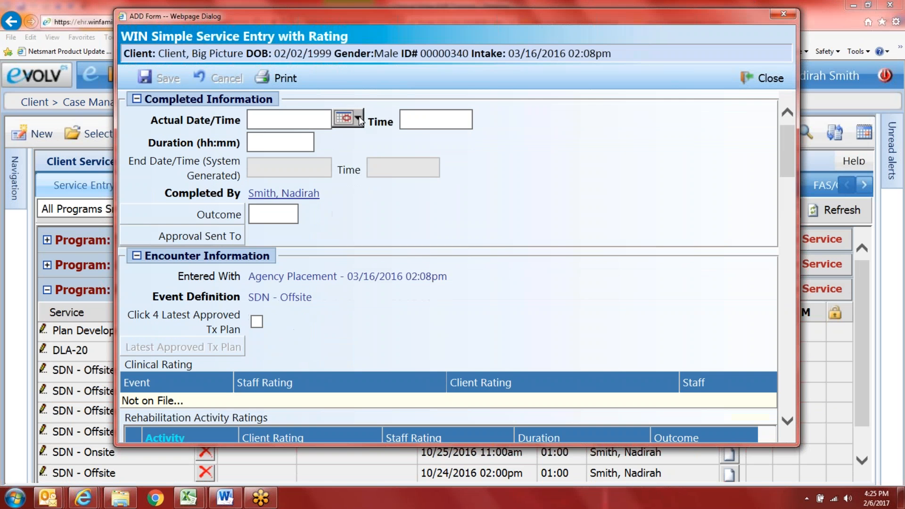
# Step: Set the service to 02/06/2017 at 2:00 PM with a 01:00 duration
pyautogui.click(358, 118)
pyautogui.click(369, 178)
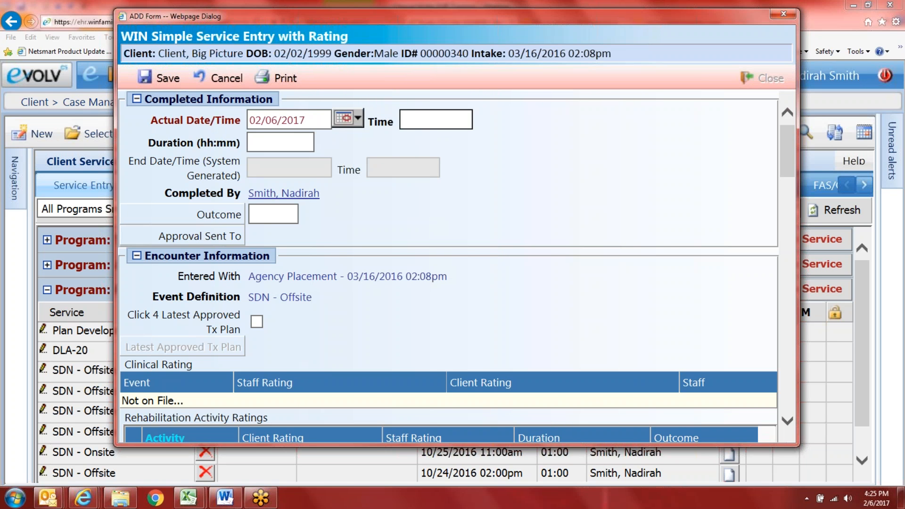
pyautogui.write('2p')
pyautogui.press('Tab')
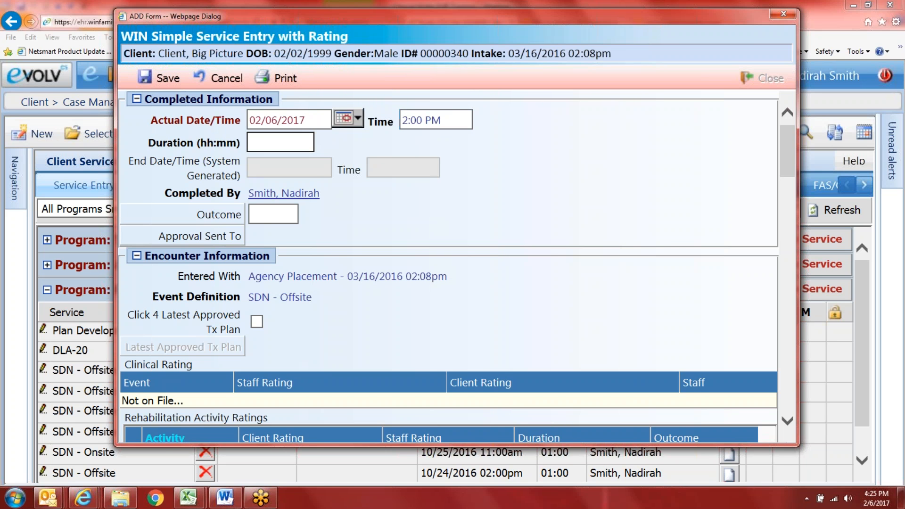
pyautogui.write('0100')
pyautogui.press('Tab')
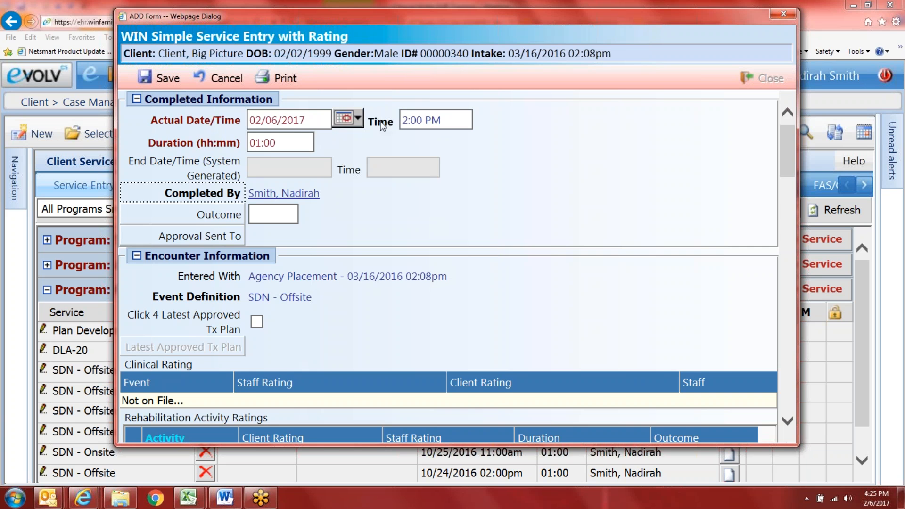
# Step: Tick the latest approved treatment plan option and save the new service entry
pyautogui.scroll(-3, 307, 297)
pyautogui.scroll(-1, 251, 315)
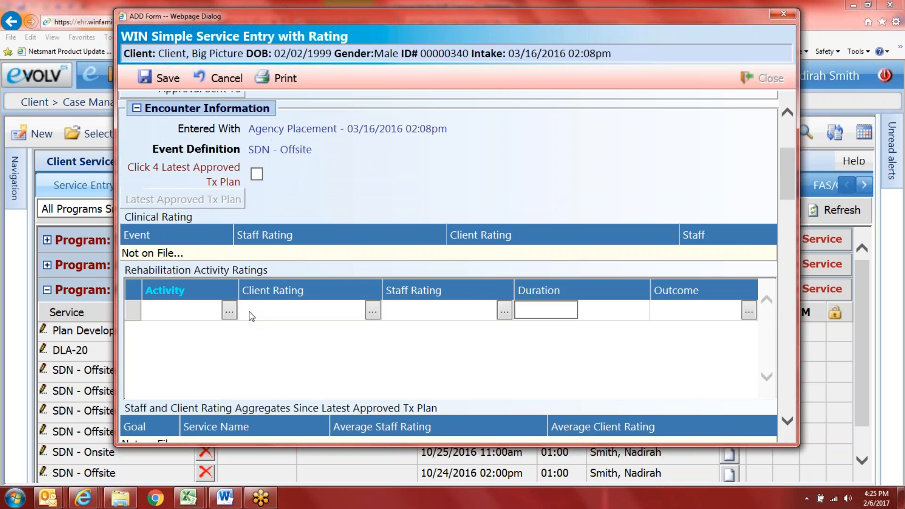
pyautogui.scroll(-1, 251, 315)
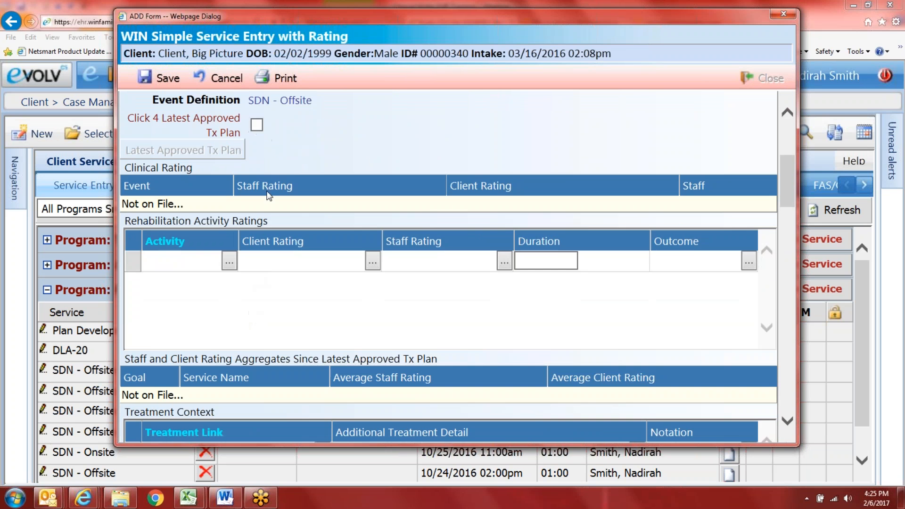
pyautogui.click(258, 124)
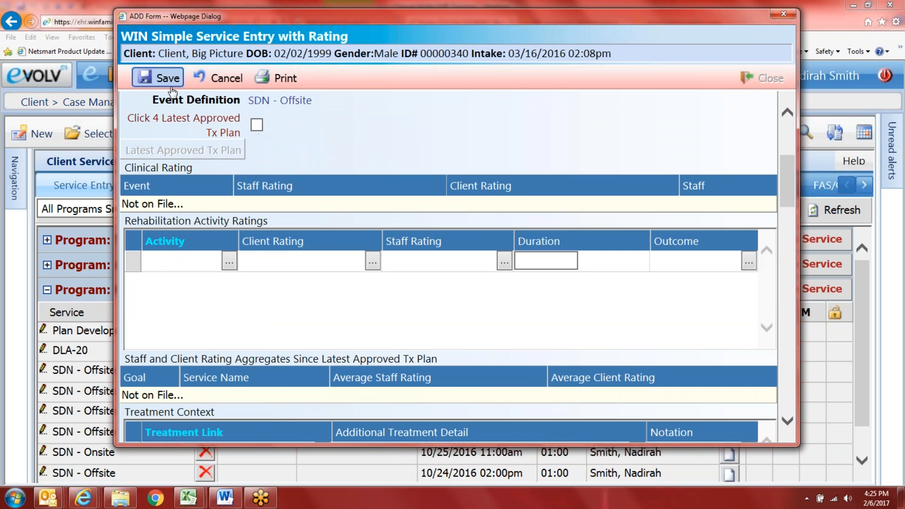
pyautogui.click(173, 90)
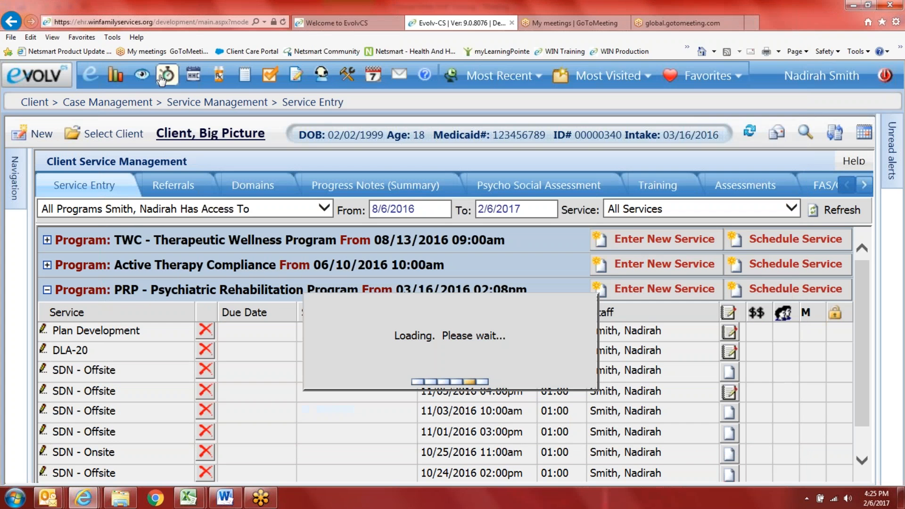
# Step: Open the new 02/06/2017 SDN - Offsite entry and put it into edit mode
pyautogui.scroll(-3, 158, 321)
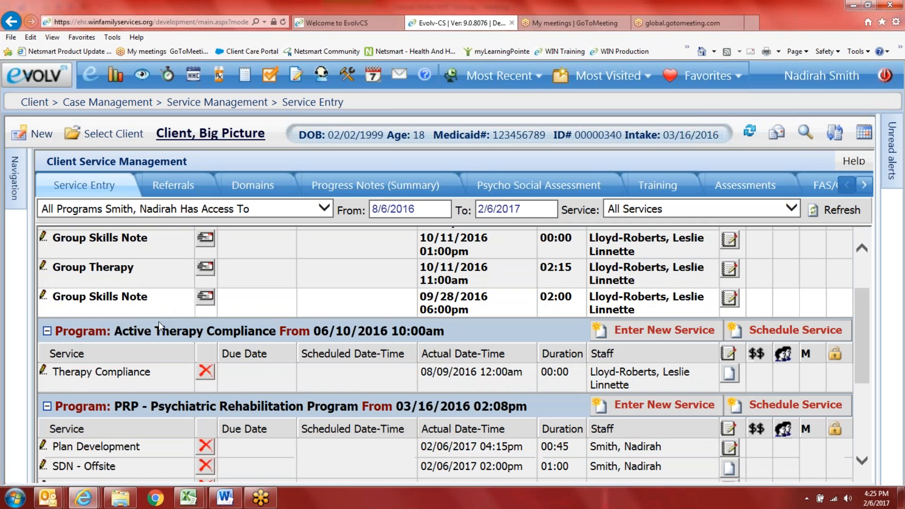
pyautogui.scroll(-2, 141, 381)
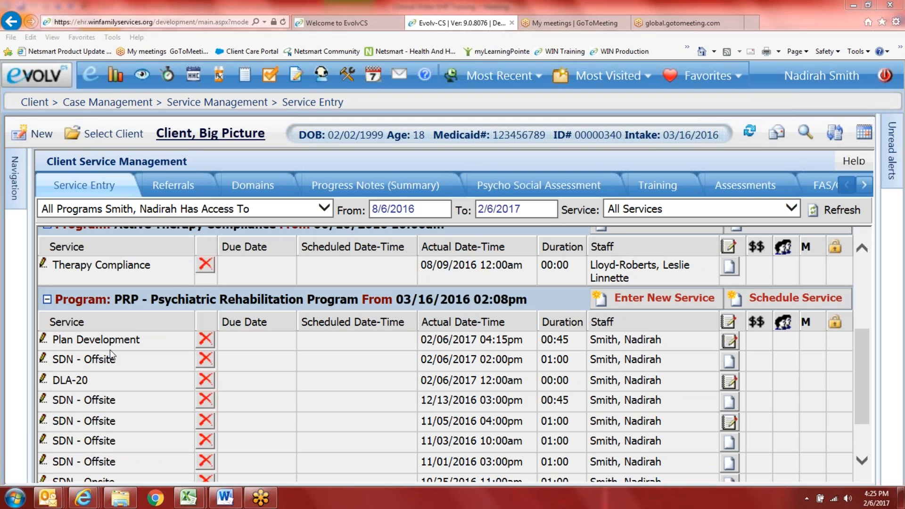
pyautogui.click(111, 357)
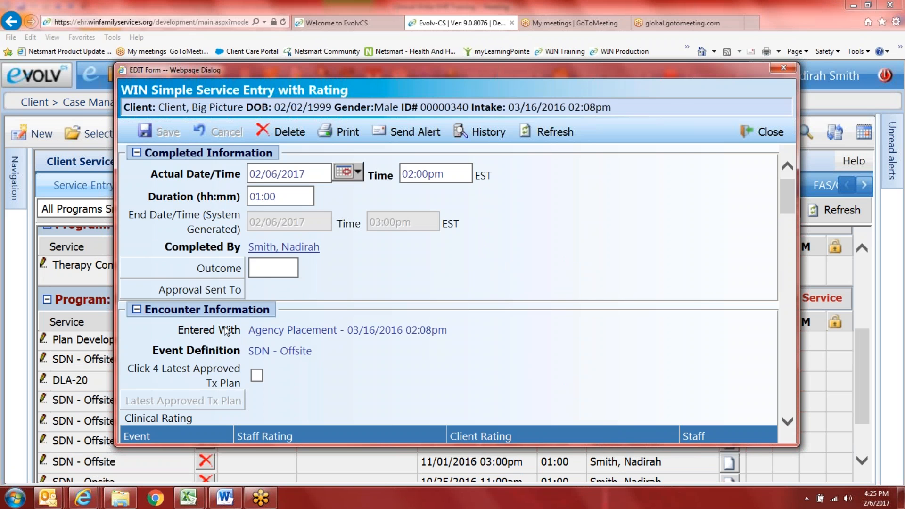
pyautogui.scroll(-3, 301, 290)
pyautogui.click(256, 292)
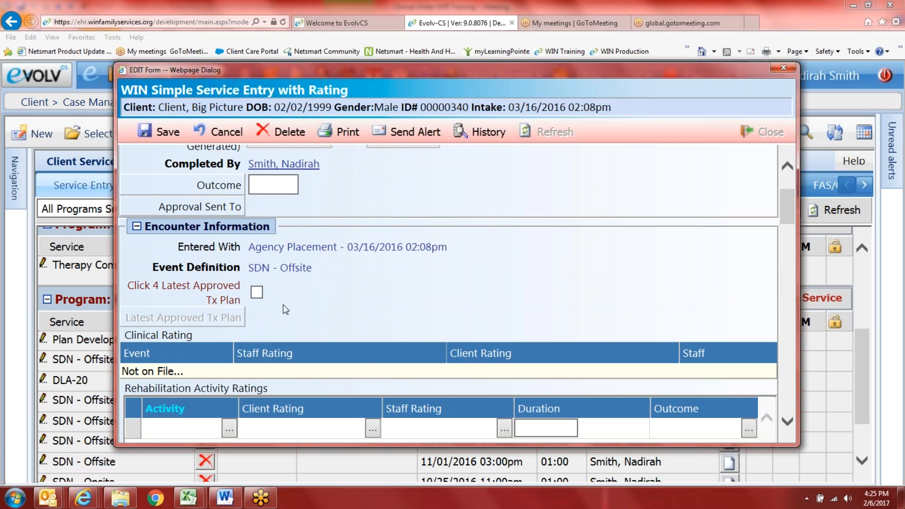
# Step: Move the entry form higher and bring up the Activity Event Definitions list
pyautogui.scroll(2, 471, 283)
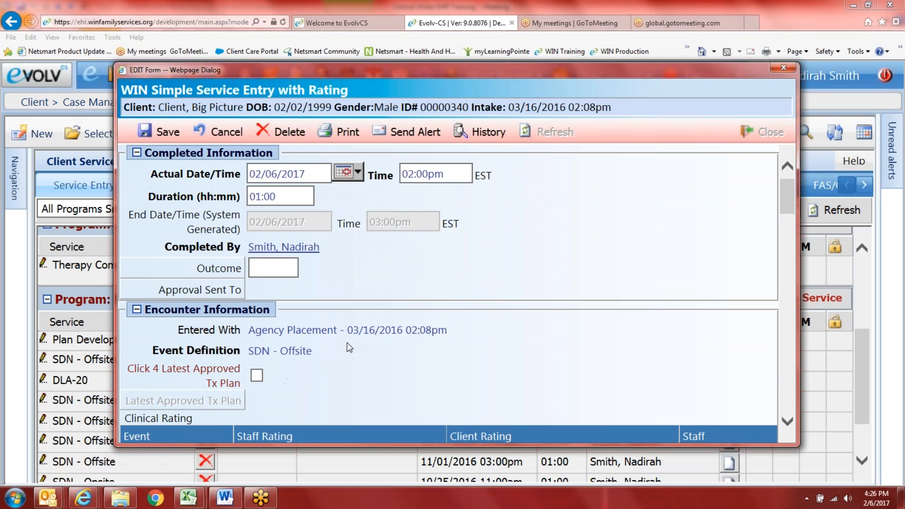
pyautogui.scroll(-2, 375, 337)
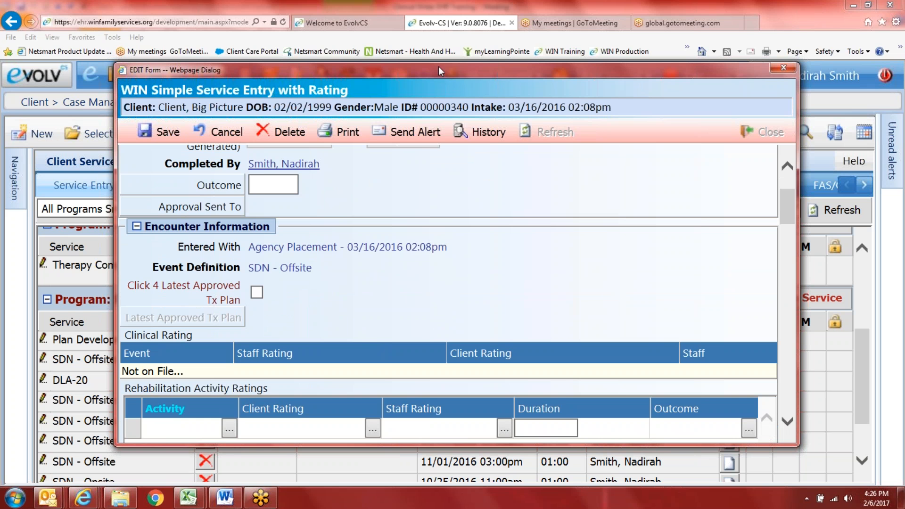
pyautogui.moveTo(438, 67); pyautogui.dragTo(439, 26)
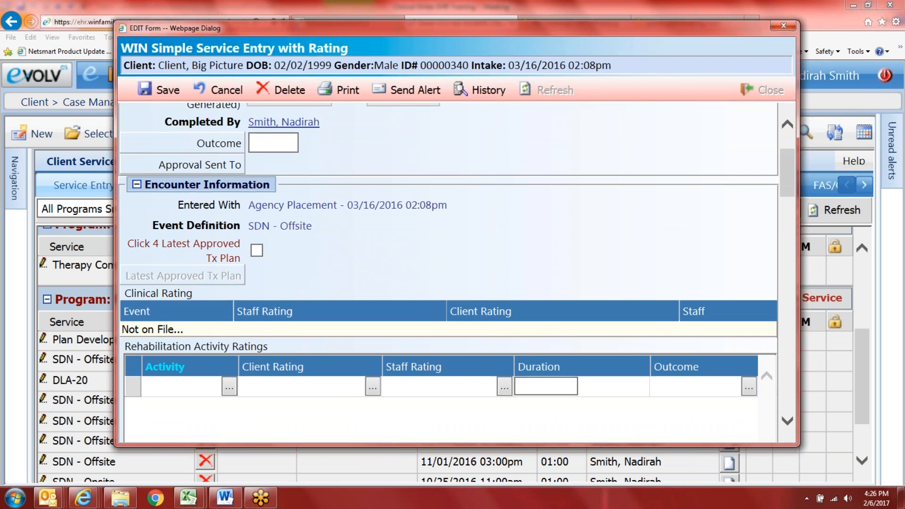
pyautogui.click(229, 387)
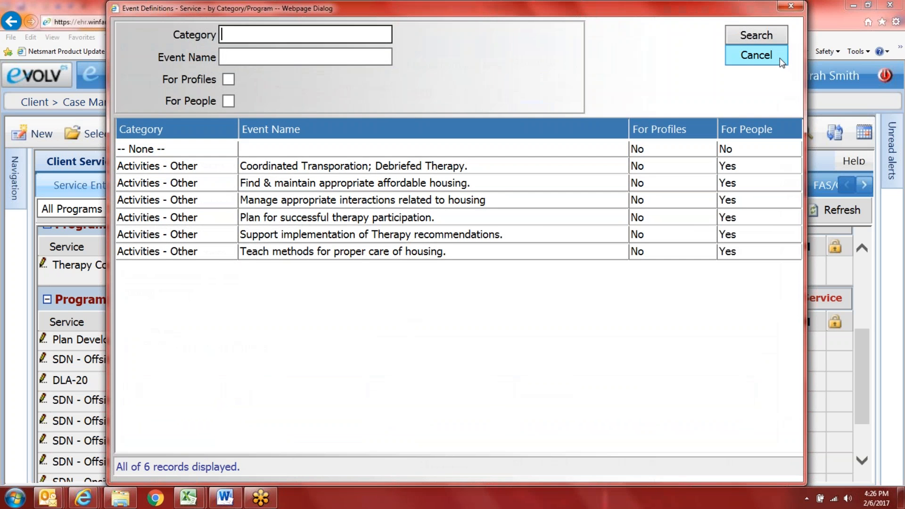
# Step: Cancel the Event Definitions lookup without selecting an activity
pyautogui.click(779, 58)
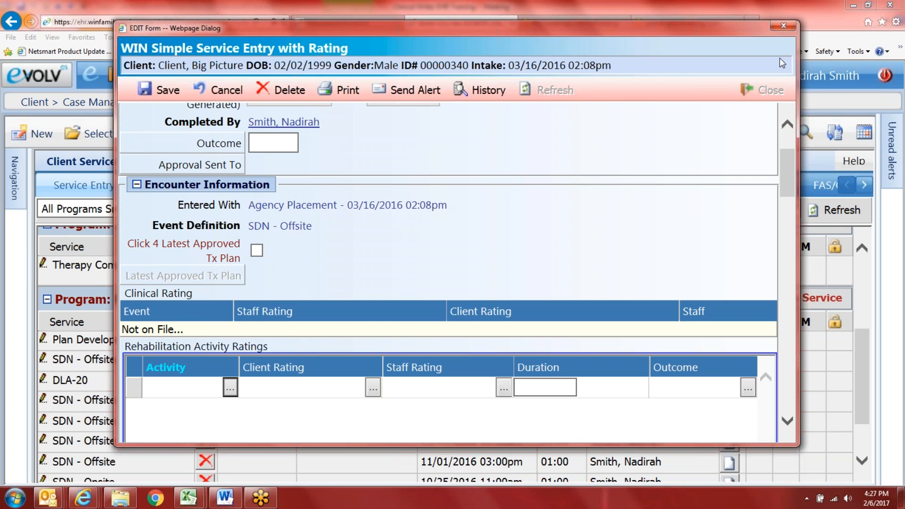
# Step: Add 'Plan for successful therapy participation' with client rating 5 - Great and staff rating 3 - Moderately Severe impairment
pyautogui.scroll(-2, 264, 305)
pyautogui.scroll(1, 240, 247)
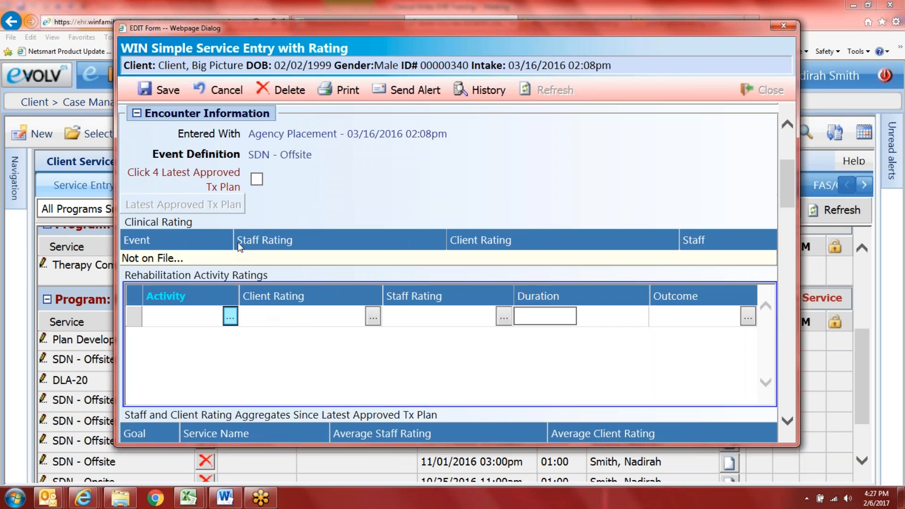
pyautogui.scroll(3, 240, 247)
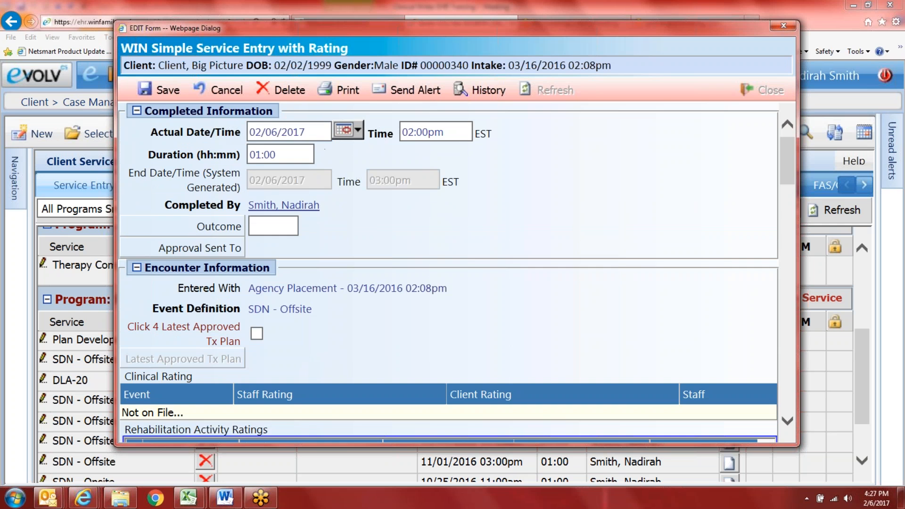
pyautogui.scroll(-3, 254, 290)
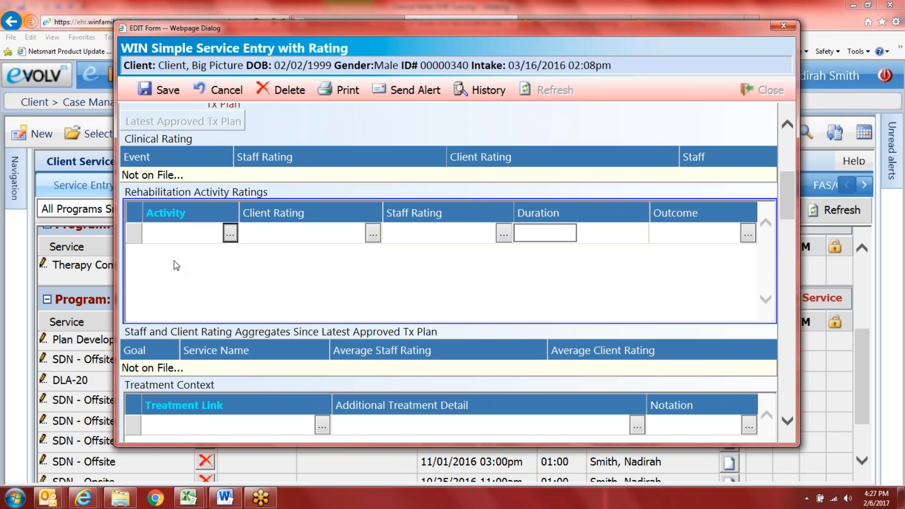
pyautogui.click(230, 232)
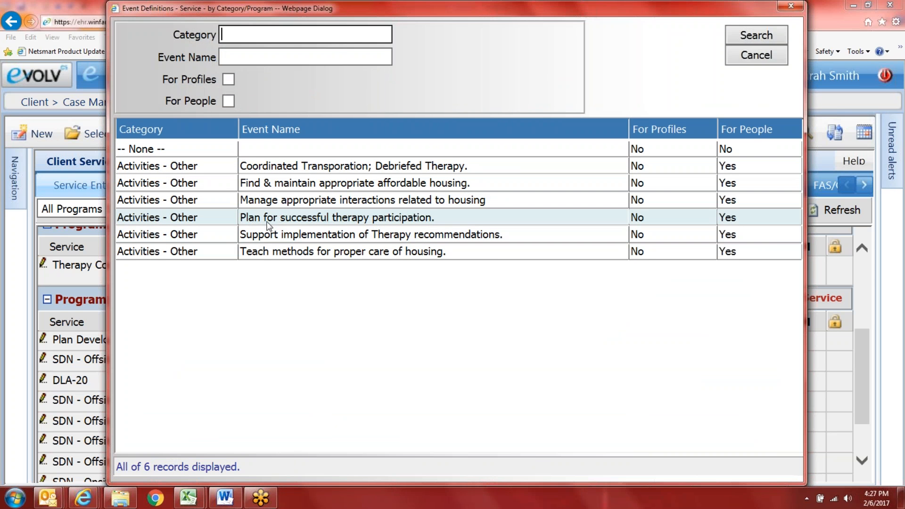
pyautogui.click(330, 218)
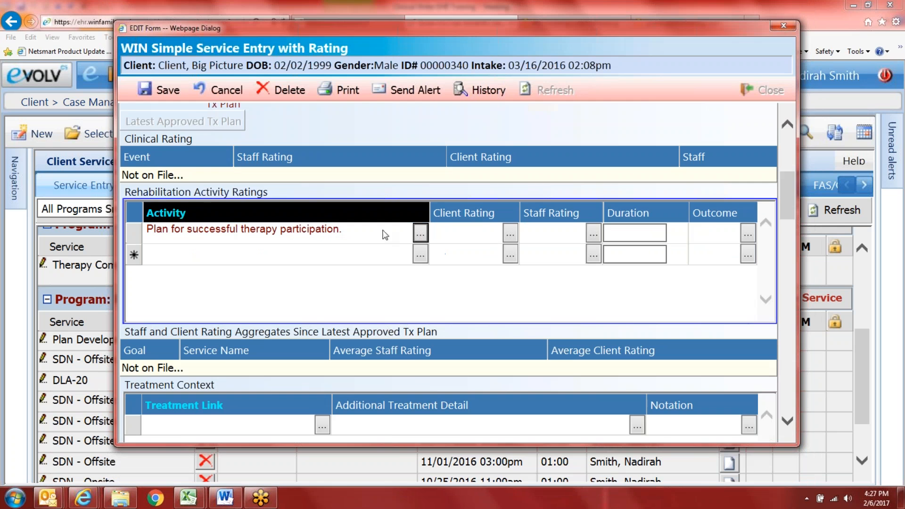
pyautogui.click(510, 234)
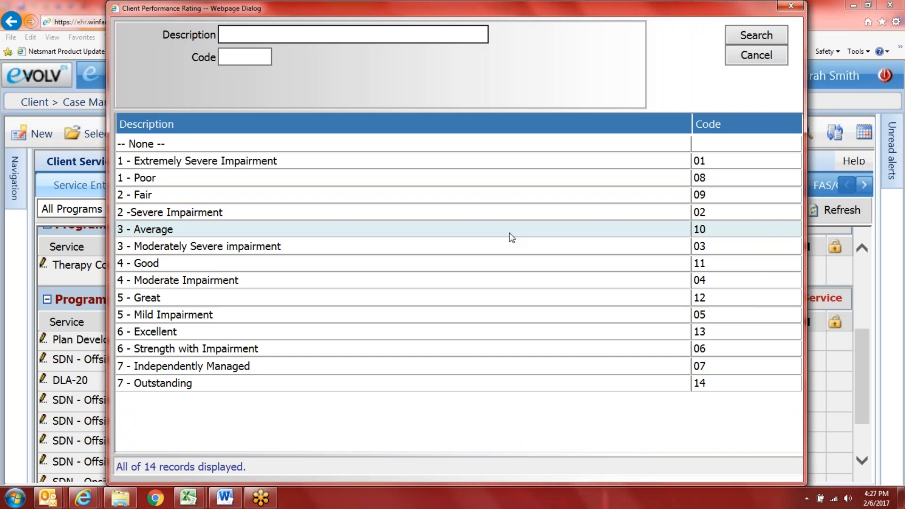
pyautogui.click(435, 301)
pyautogui.click(593, 233)
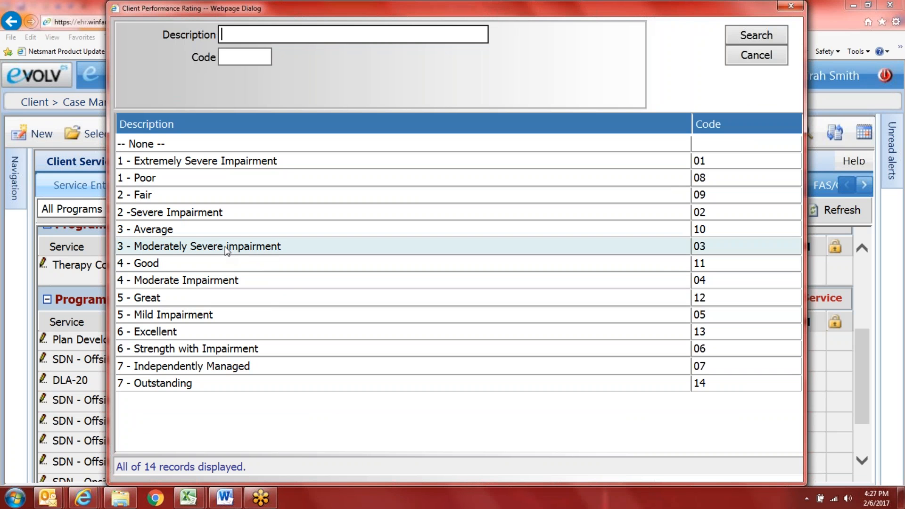
pyautogui.click(202, 246)
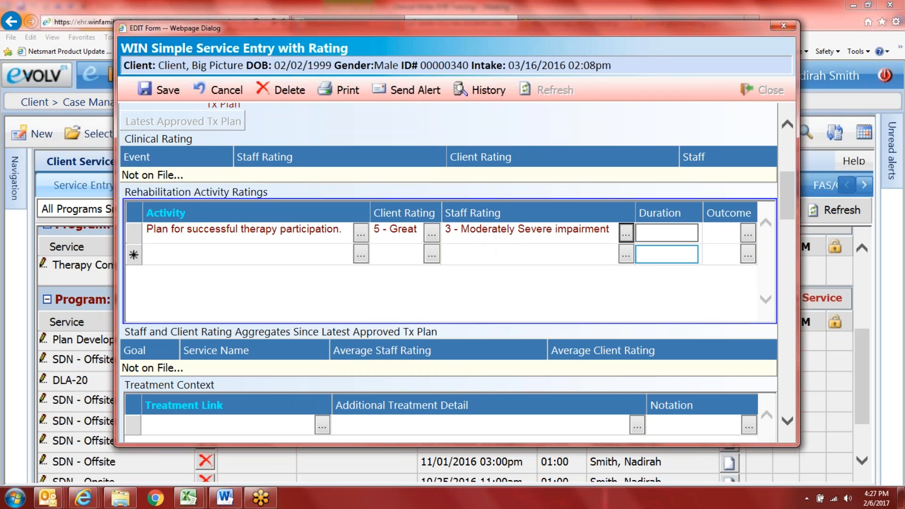
# Step: Enter 45m as the activity duration and dismiss the Outcome lookup without a choice
pyautogui.click(666, 233)
pyautogui.write('4')
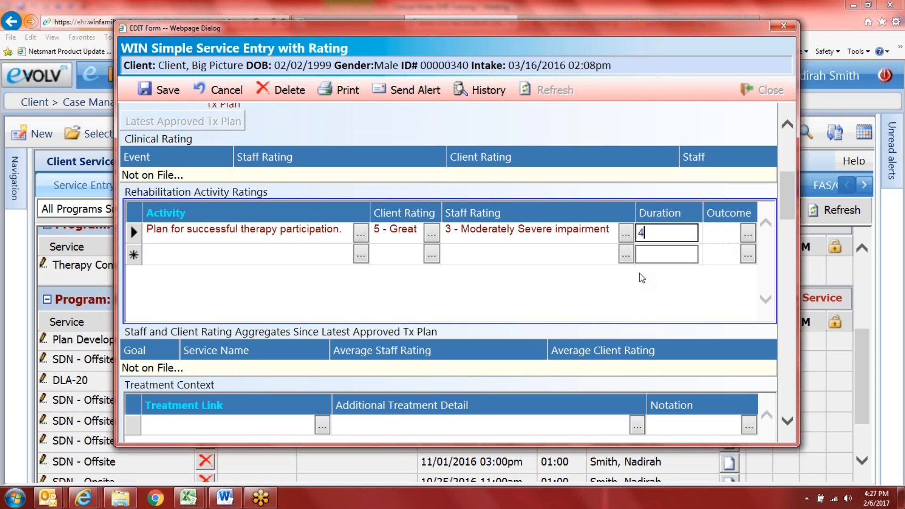
pyautogui.write('5m')
pyautogui.click(747, 232)
pyautogui.scroll(-2, 567, 346)
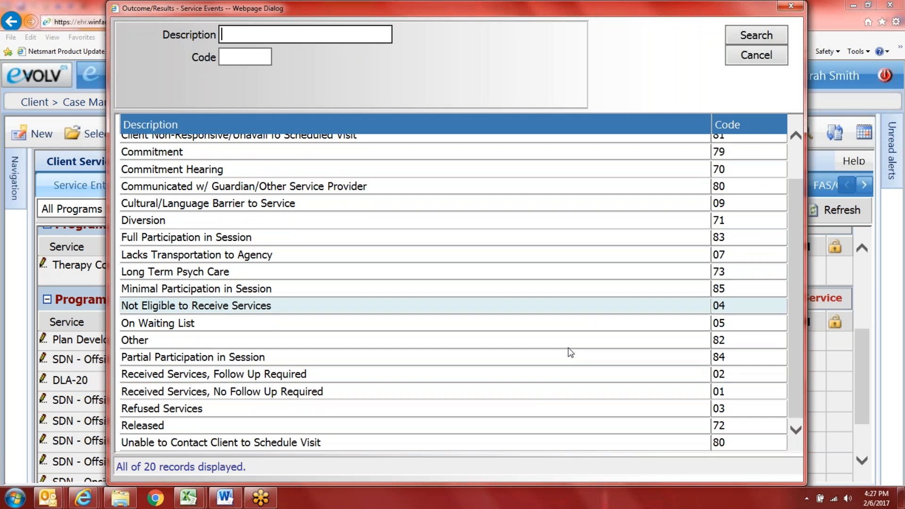
pyautogui.scroll(2, 408, 433)
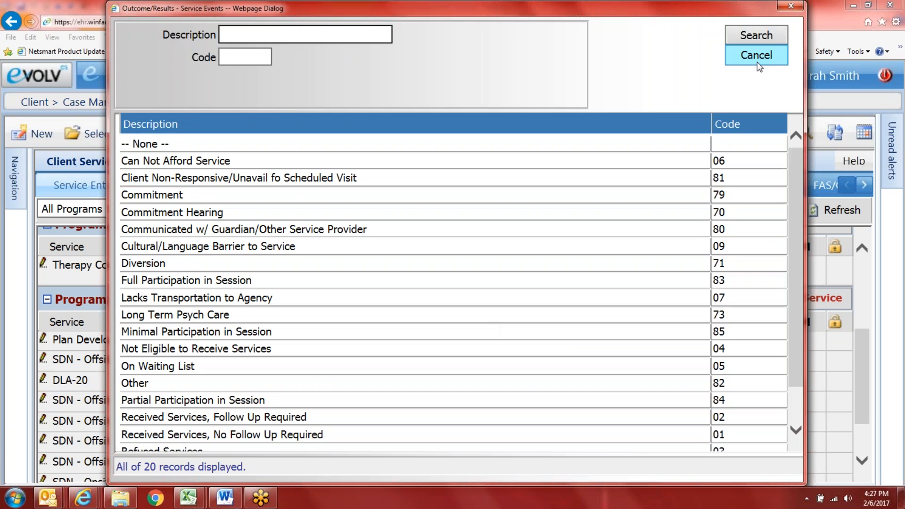
pyautogui.click(759, 59)
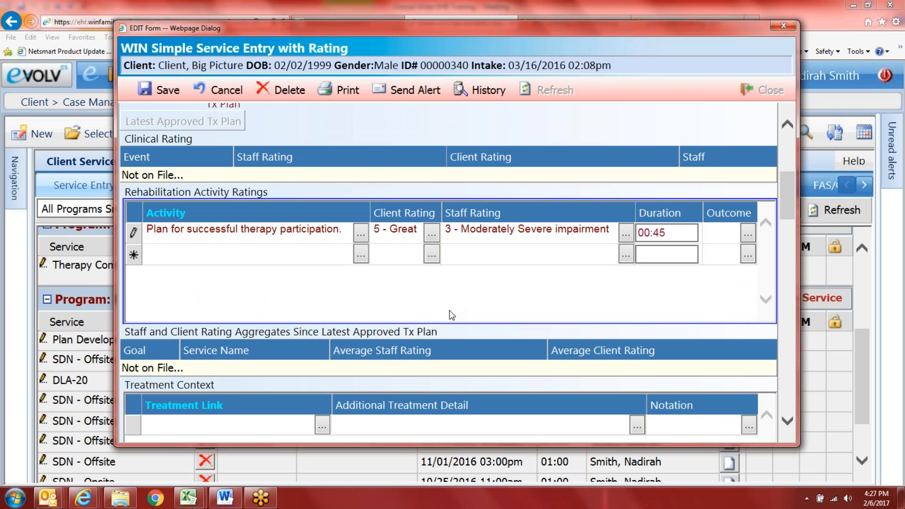
# Step: Change the activity duration to 60m (01:00) and tick Latest Approved Tx Plan
pyautogui.scroll(6, 448, 310)
pyautogui.scroll(-5, 581, 321)
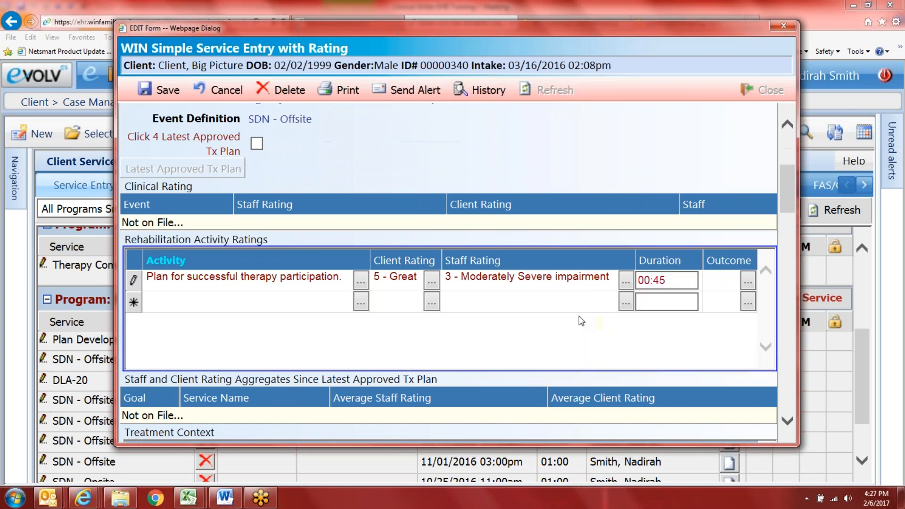
pyautogui.click(667, 281)
pyautogui.write('60m')
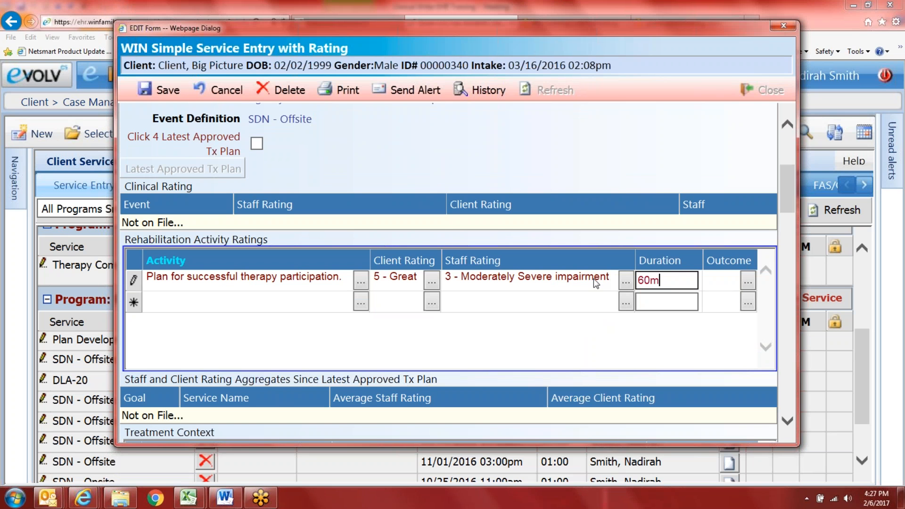
pyautogui.press('Tab')
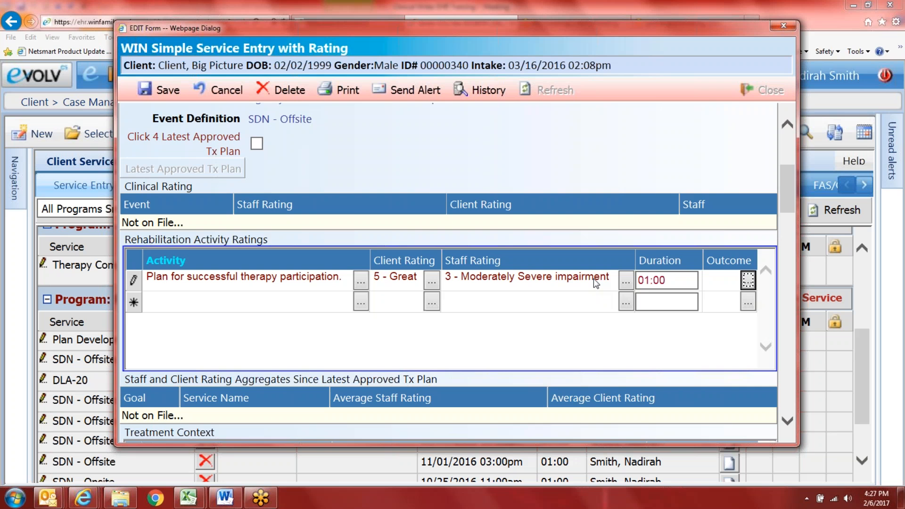
pyautogui.scroll(-2, 604, 340)
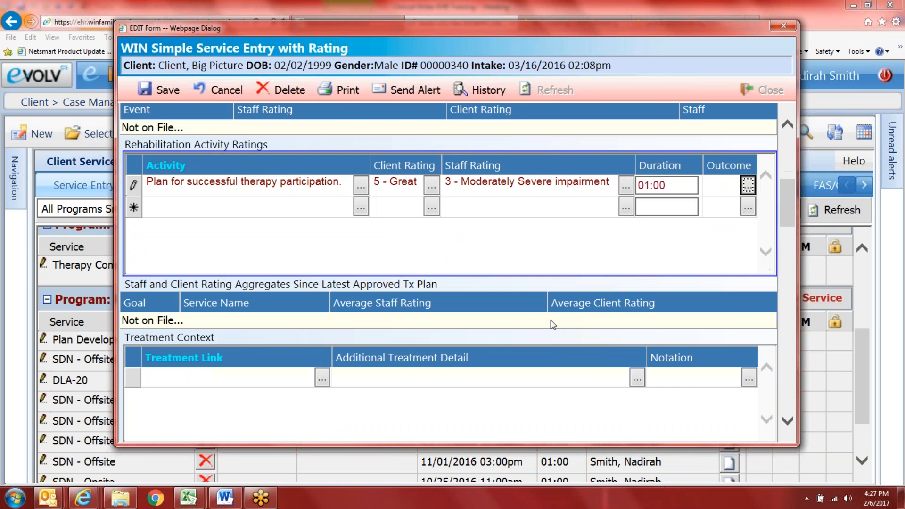
pyautogui.scroll(3, 530, 241)
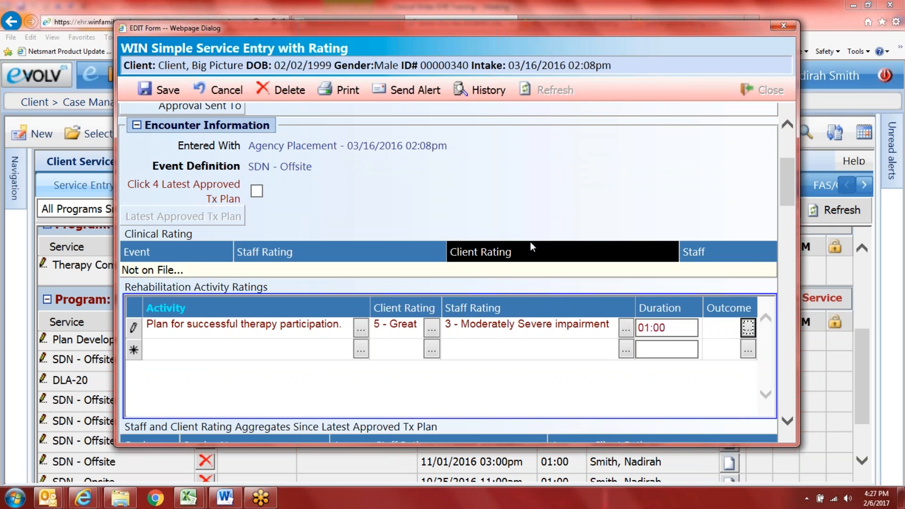
pyautogui.click(256, 193)
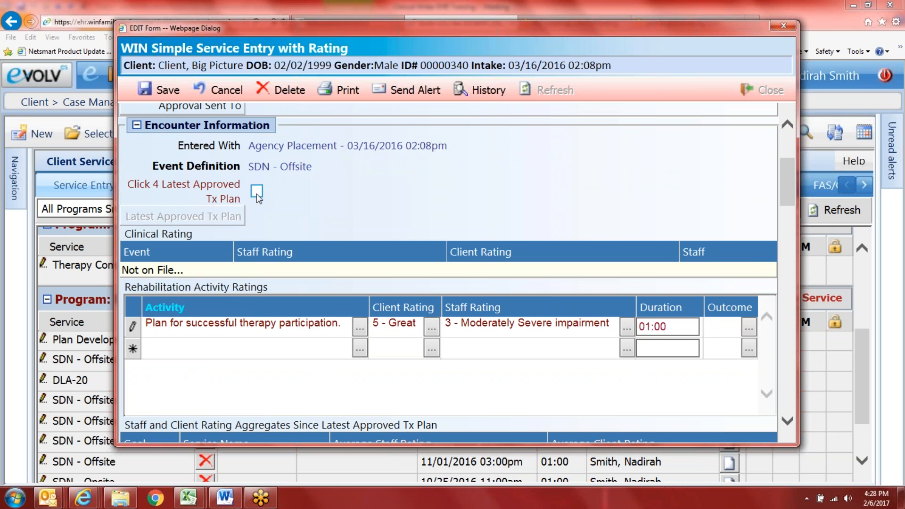
pyautogui.scroll(-7, 344, 212)
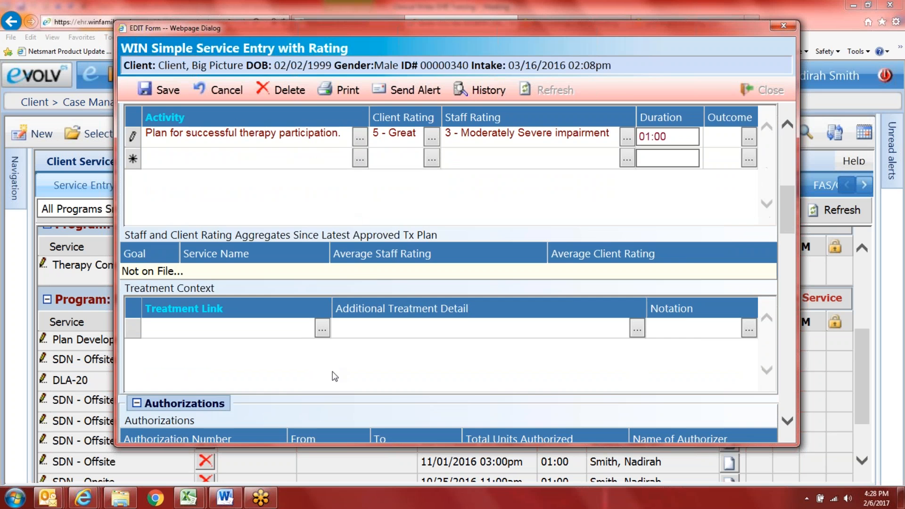
pyautogui.scroll(-10, 332, 371)
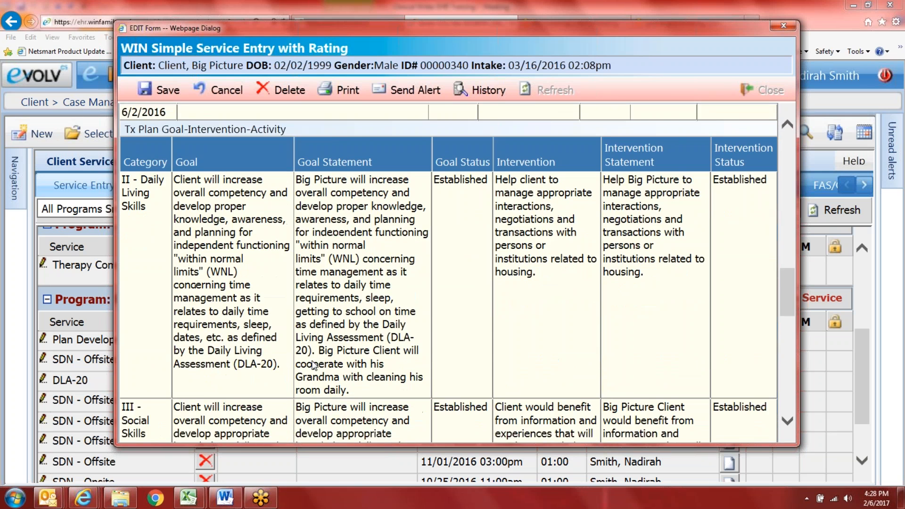
pyautogui.scroll(7, 313, 365)
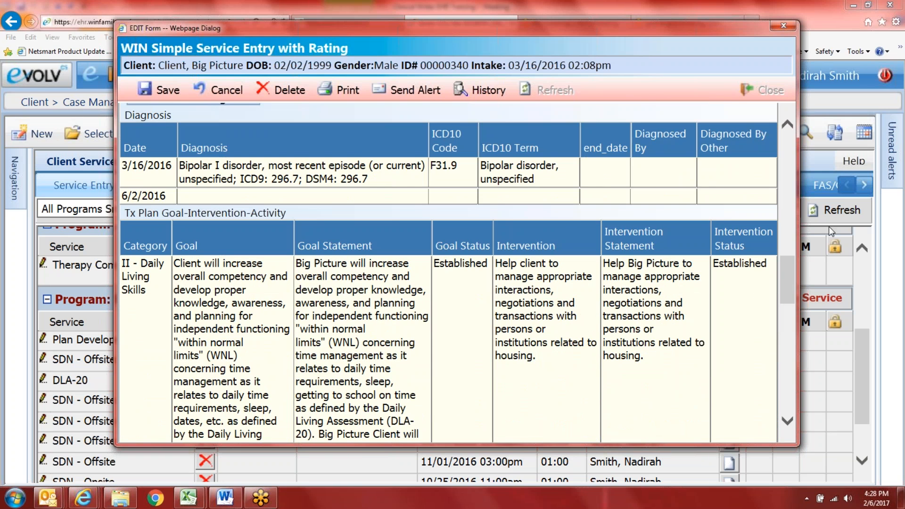
pyautogui.moveTo(797, 253); pyautogui.dragTo(887, 254)
pyautogui.scroll(-5, 422, 333)
pyautogui.scroll(3, 228, 214)
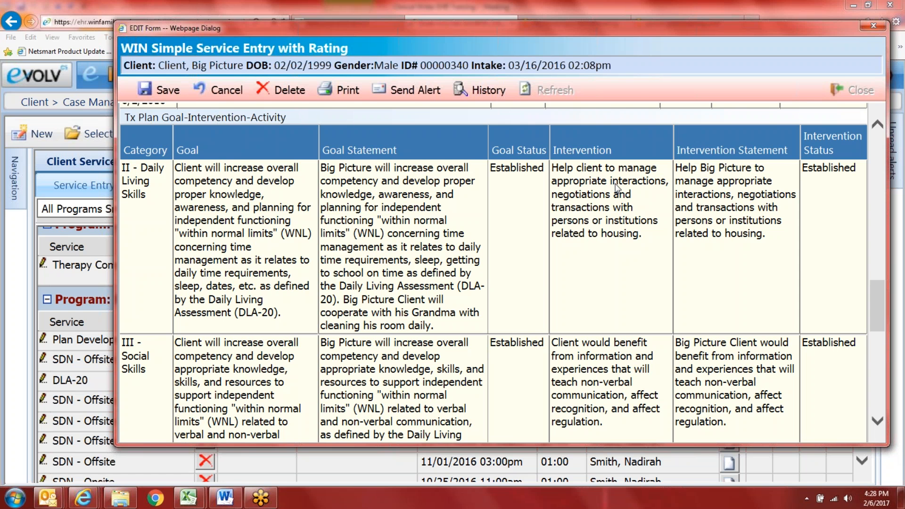
pyautogui.scroll(-3, 410, 236)
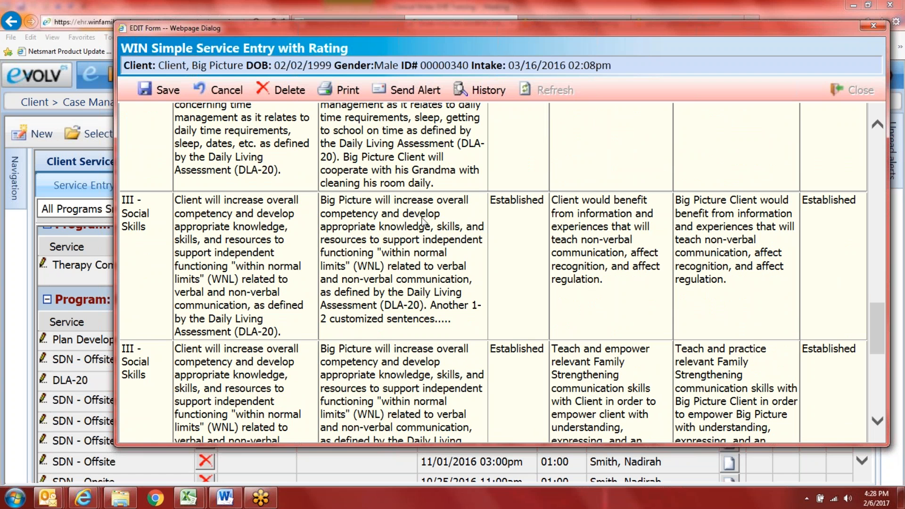
pyautogui.scroll(-4, 714, 262)
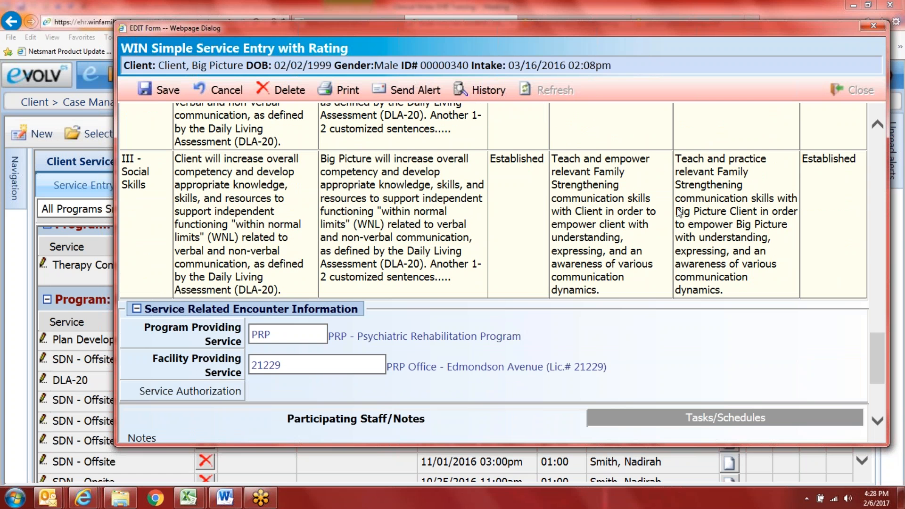
pyautogui.scroll(5, 368, 240)
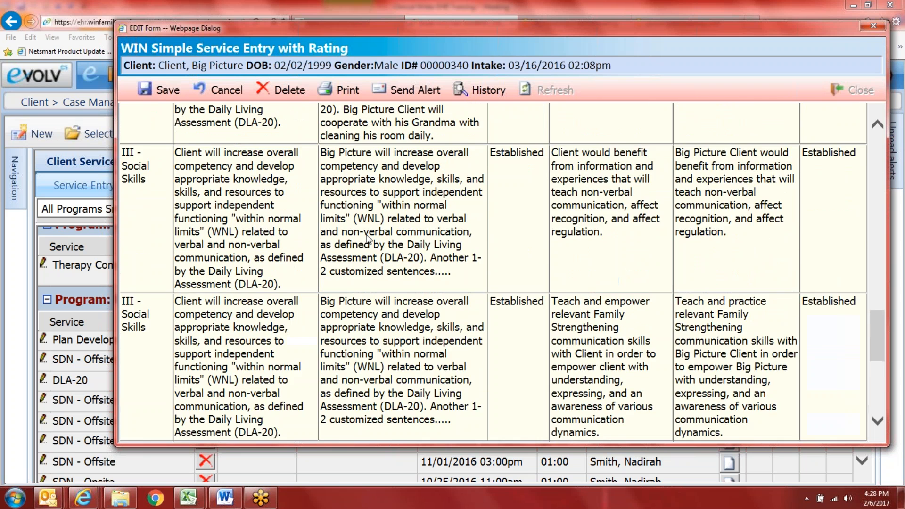
pyautogui.scroll(2, 369, 239)
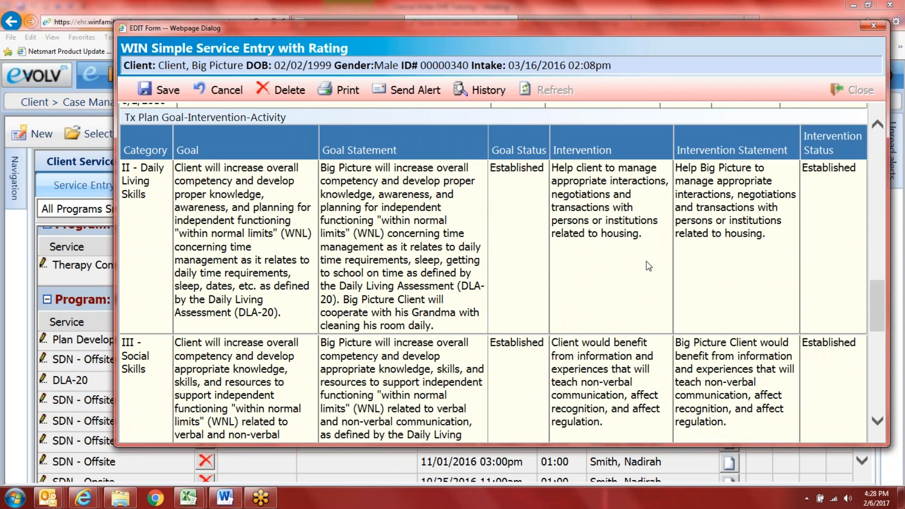
pyautogui.scroll(1, 692, 299)
pyautogui.scroll(5, 669, 308)
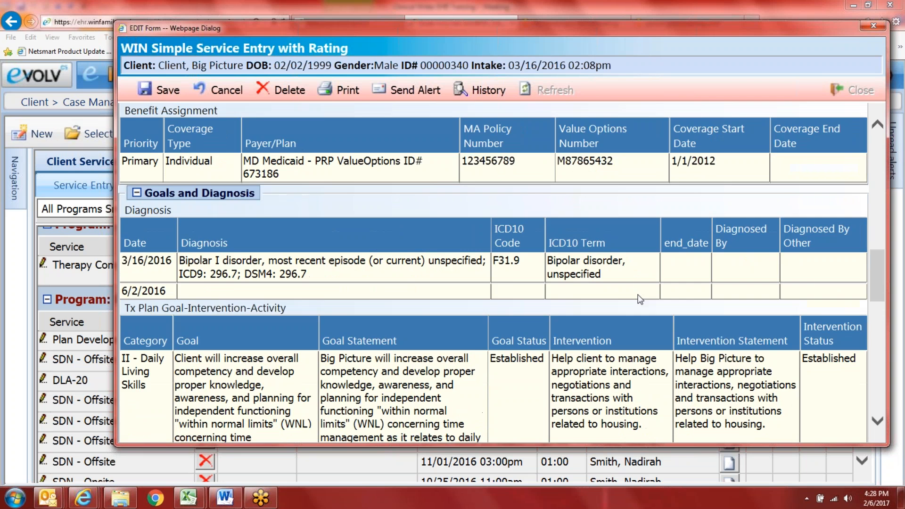
pyautogui.scroll(4, 457, 269)
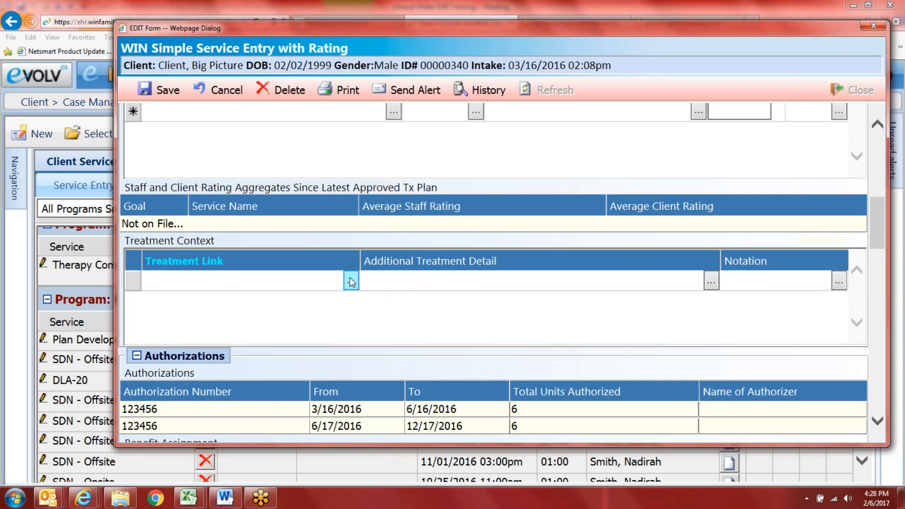
# Step: Search cross-program treatment plan goals with % as Program and an empty Goal field
pyautogui.click(350, 280)
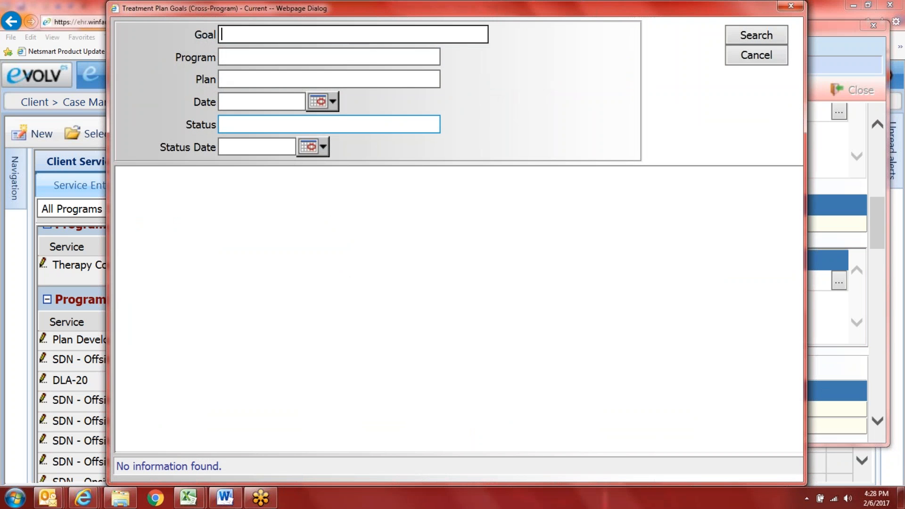
pyautogui.write('%')
pyautogui.press('Return')
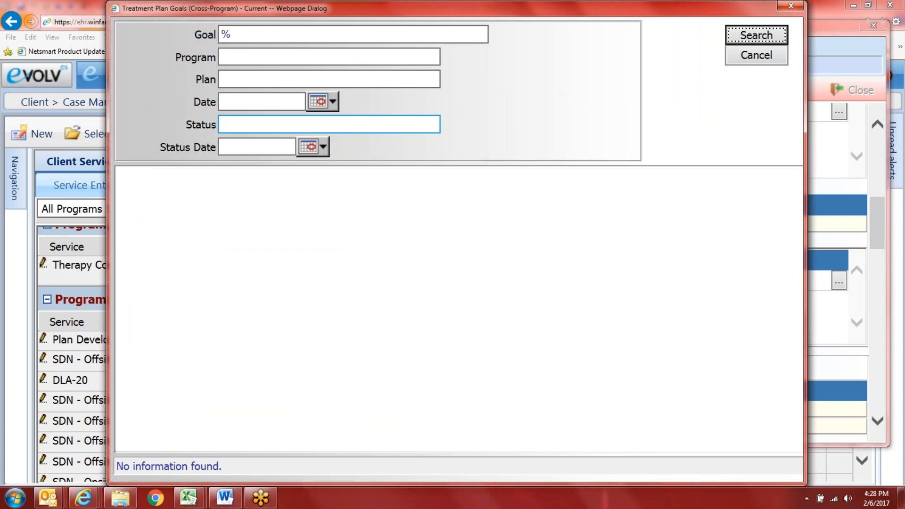
pyautogui.click(329, 57)
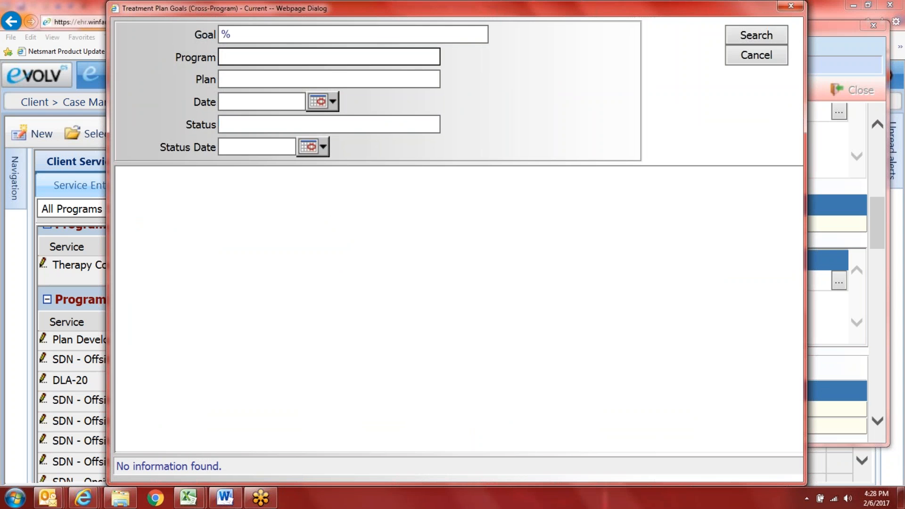
pyautogui.write('%')
pyautogui.press('Return')
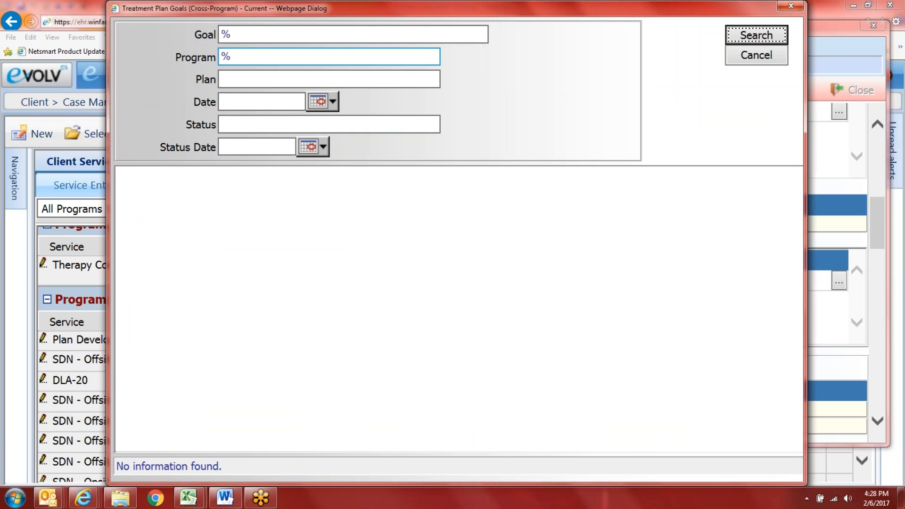
pyautogui.click(369, 31)
pyautogui.press('BackSpace')
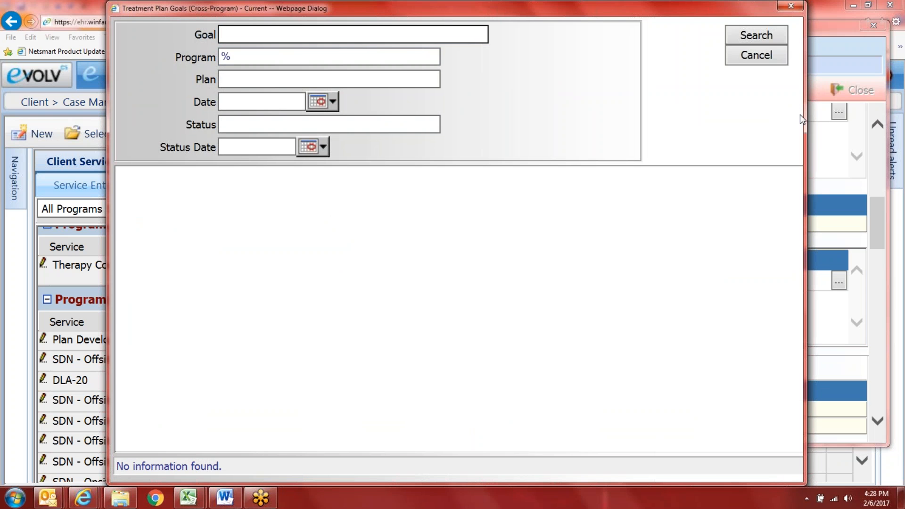
pyautogui.click(749, 36)
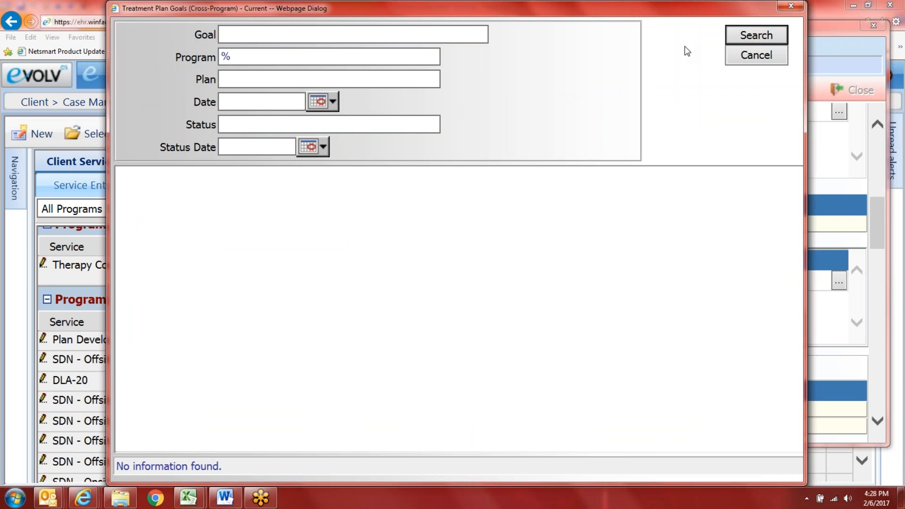
pyautogui.moveTo(614, 12); pyautogui.dragTo(542, 43)
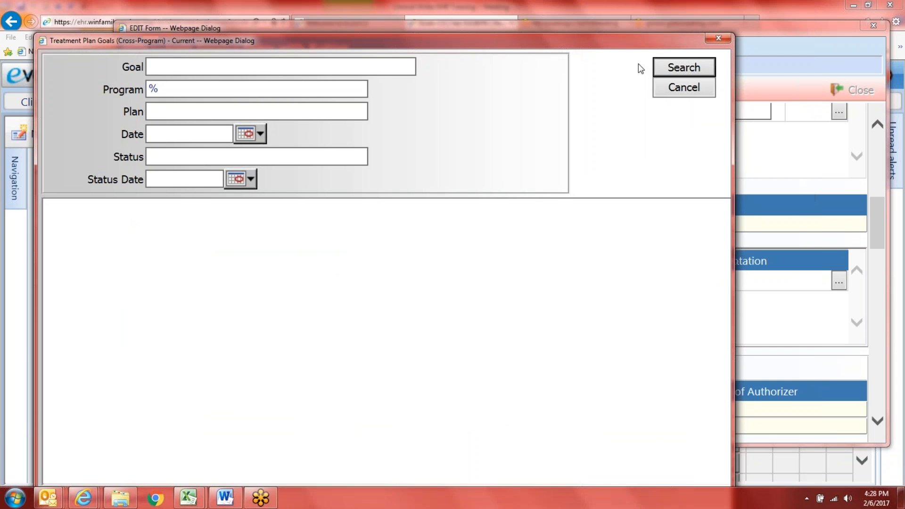
# Step: Close the empty Treatment Plan Goals search and scroll to Participating Staff/Notes
pyautogui.click(719, 41)
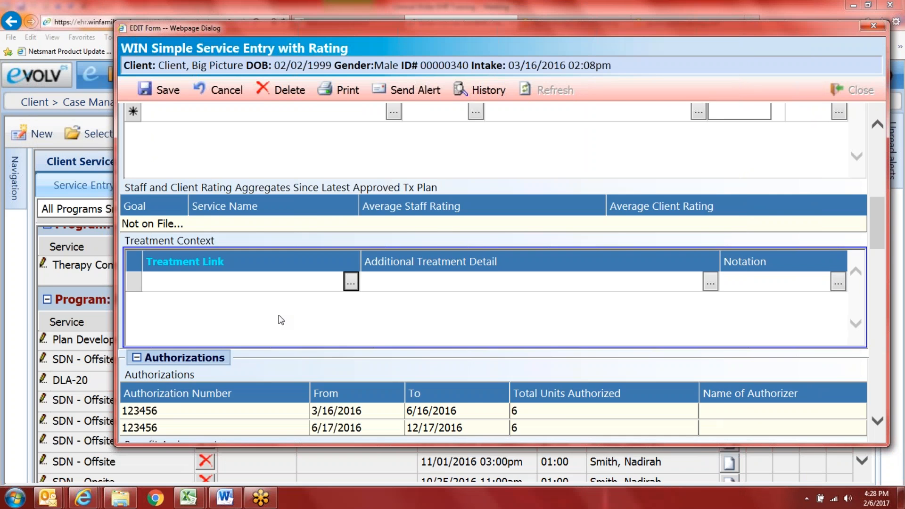
pyautogui.scroll(-3, 315, 412)
pyautogui.scroll(-6, 314, 413)
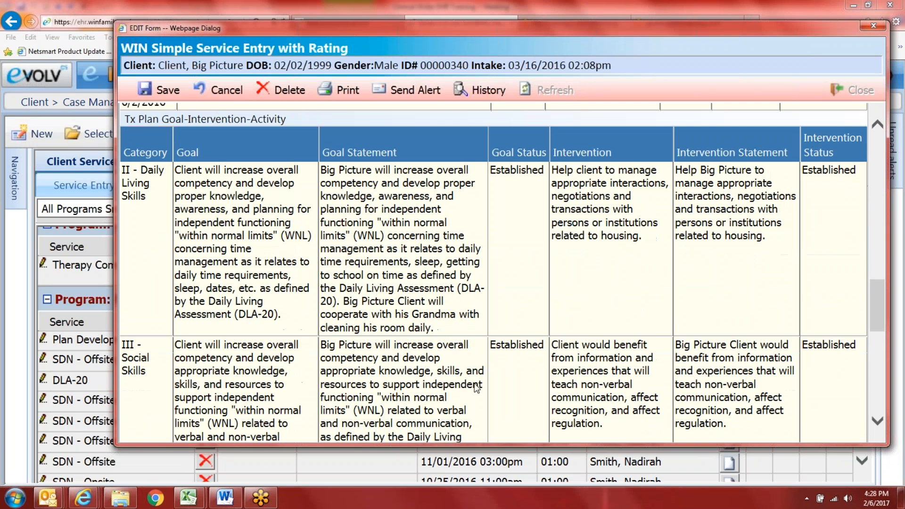
pyautogui.scroll(-3, 235, 255)
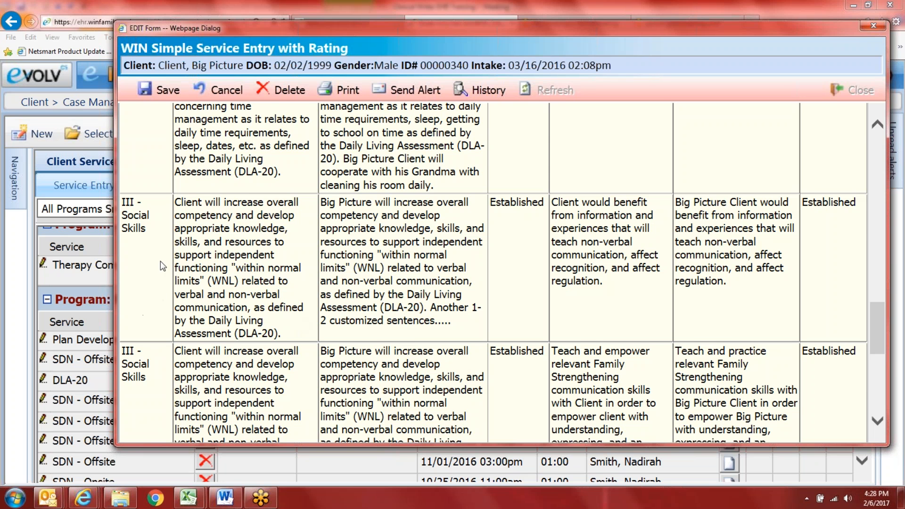
pyautogui.scroll(12, 496, 387)
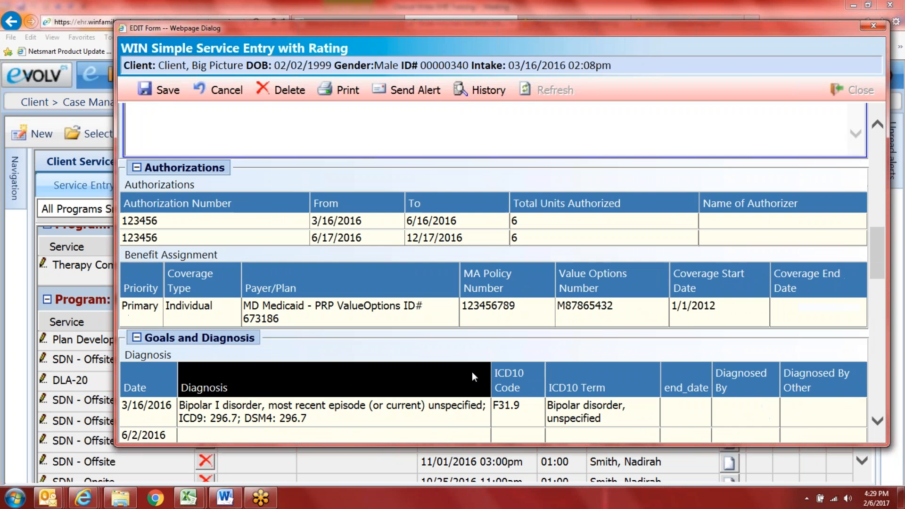
pyautogui.scroll(1, 168, 231)
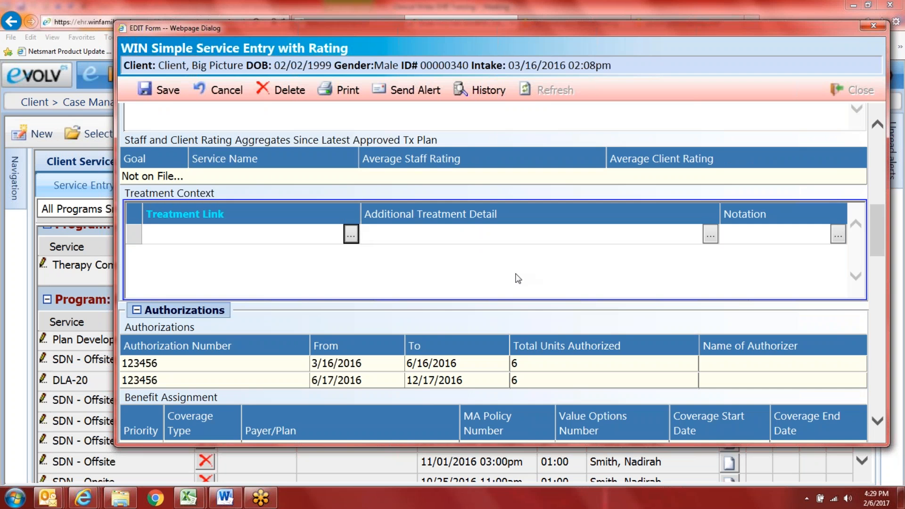
pyautogui.scroll(-10, 533, 271)
pyautogui.scroll(-8, 538, 313)
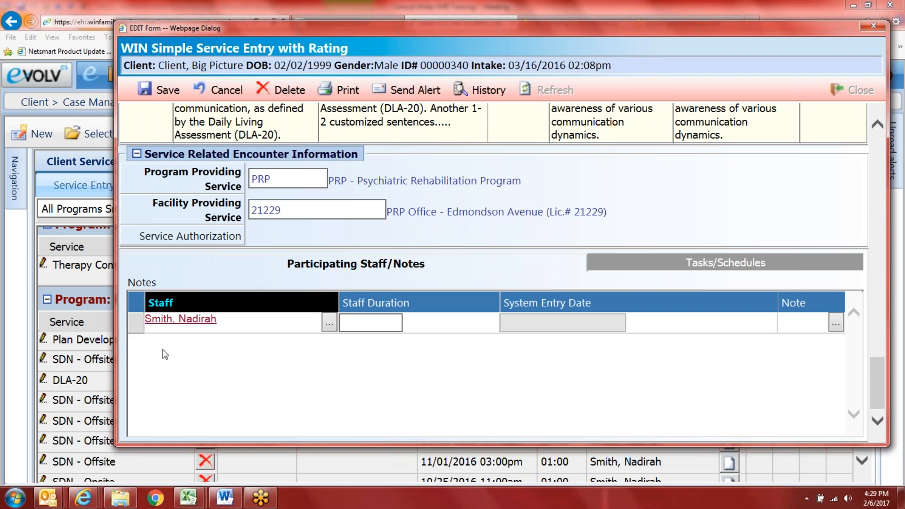
# Step: Open the staff note editor and display the Text Template list
pyautogui.click(832, 322)
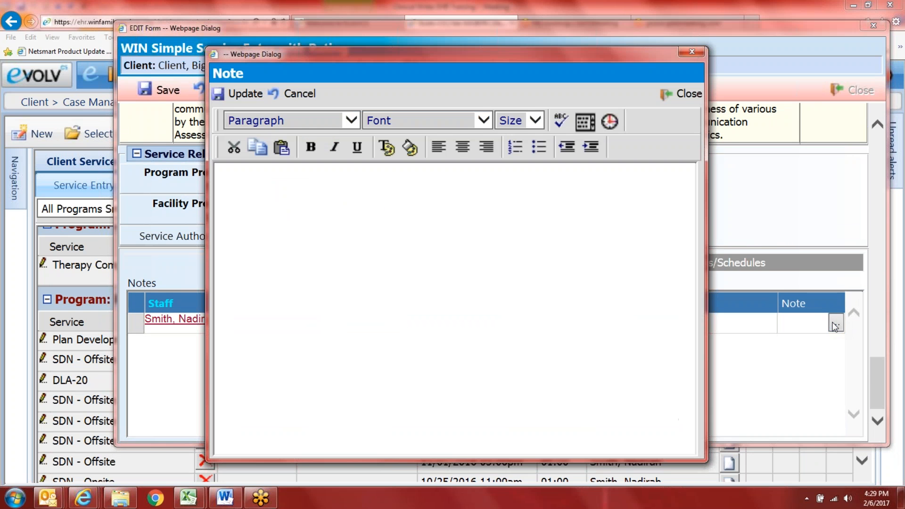
pyautogui.click(586, 123)
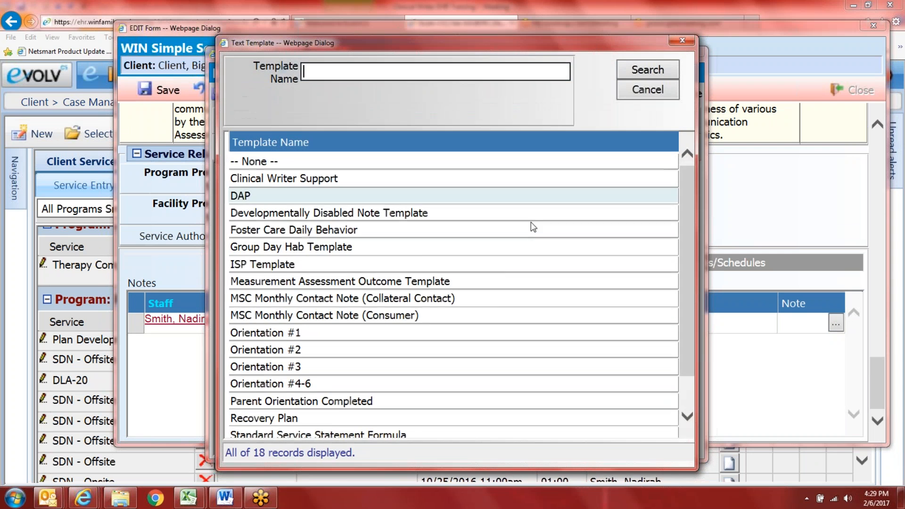
pyautogui.scroll(-1, 383, 355)
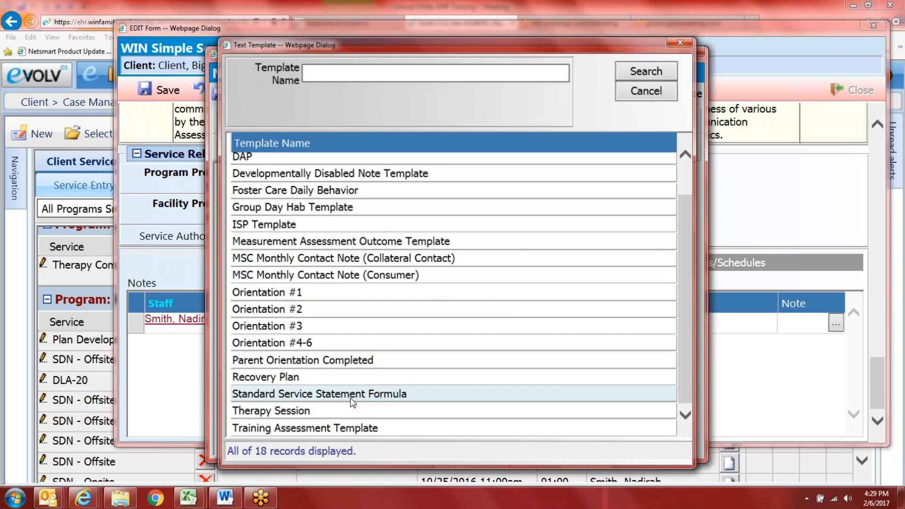
# Step: Insert the Standard Service Statement Formula template and begin the statement on a blank line above it
pyautogui.doubleClick(351, 399)
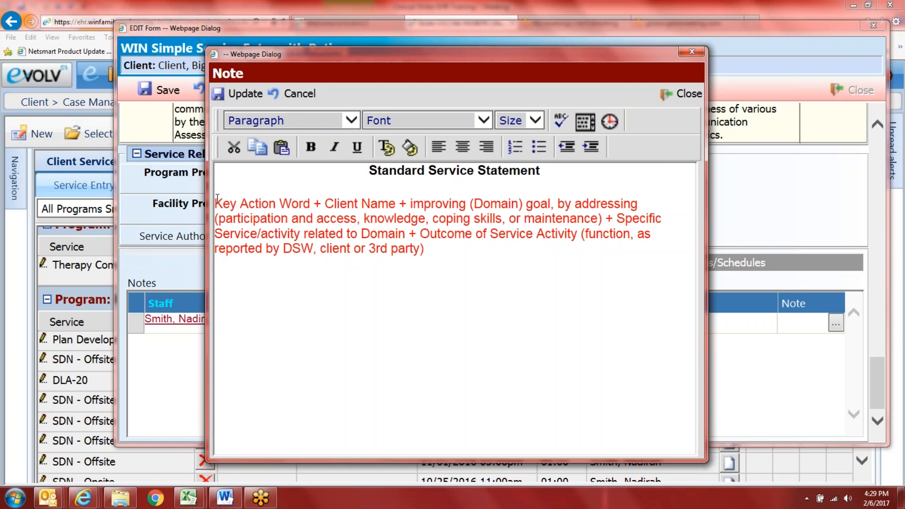
pyautogui.press('Return')
pyautogui.press('Return')
pyautogui.press('Return')
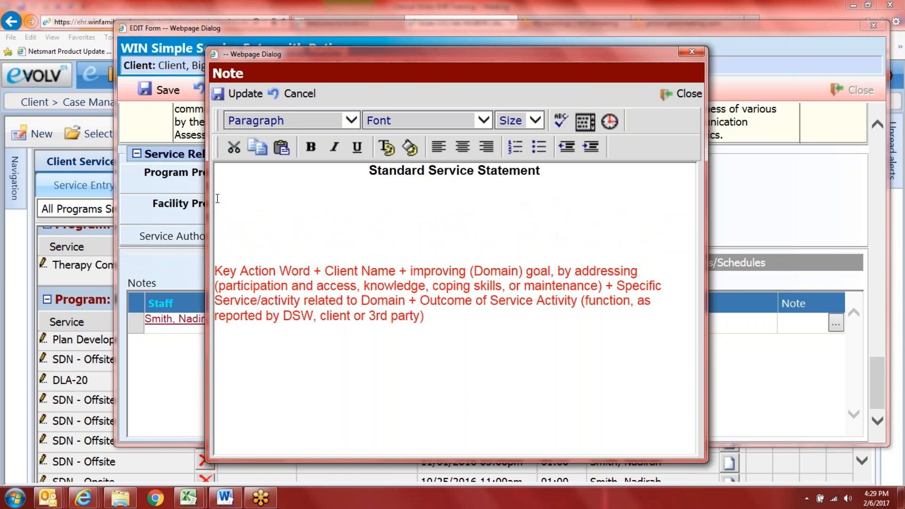
pyautogui.click(217, 198)
pyautogui.write('Suppo')
pyautogui.press('BackSpace')
pyautogui.press('BackSpace')
pyautogui.press('BackSpace')
pyautogui.press('BackSpace')
pyautogui.write('upported Bni')
pyautogui.press('BackSpace')
pyautogui.press('BackSpace')
pyautogui.write('ig ')
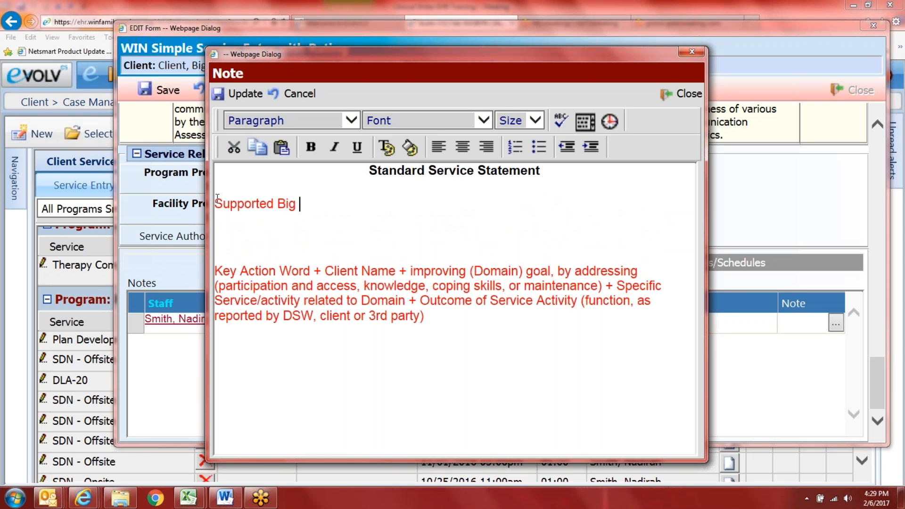
pyautogui.write('Picture with')
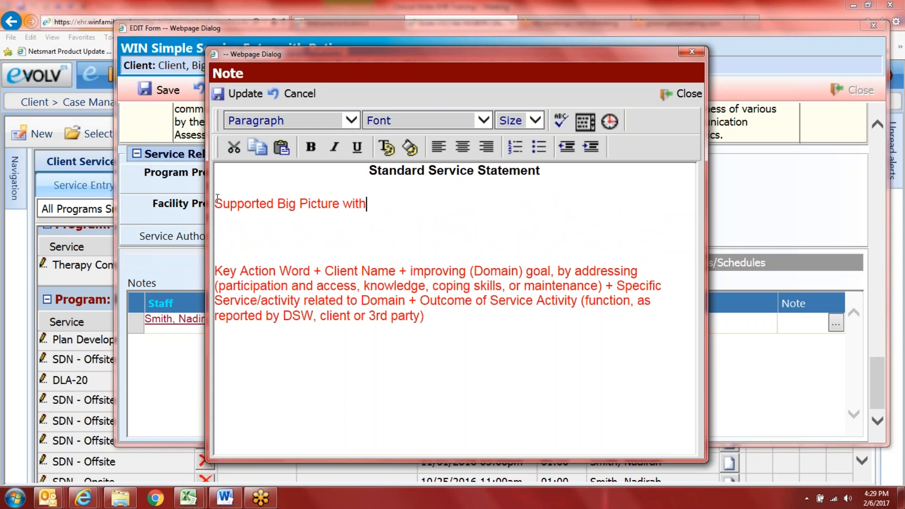
pyautogui.write(' wi')
pyautogui.press('BackSpace')
pyautogui.press('BackSpace')
# Step: Finish the statement: Social Skills, therapy appointment preparation (DLA-20), processing feelings about school
pyautogui.write('improving Social ')
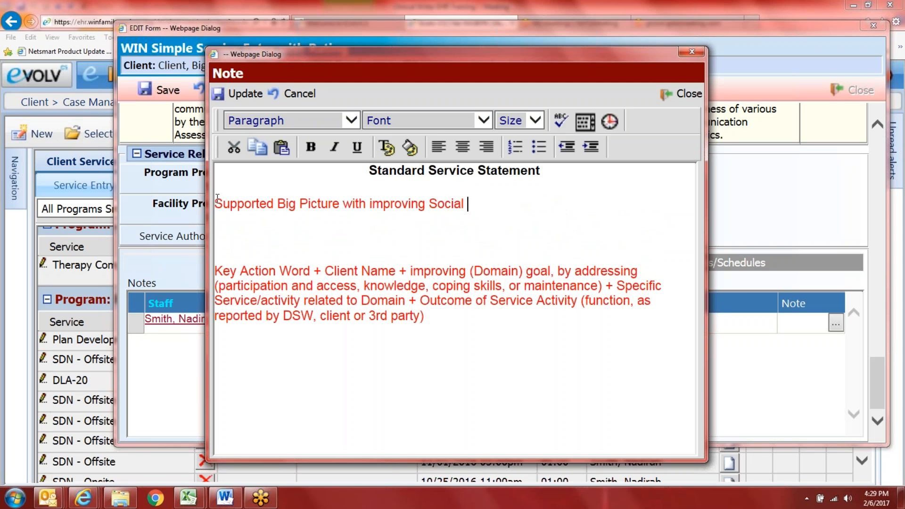
pyautogui.write('Skills g')
pyautogui.press('BackSpace')
pyautogui.write('by addres')
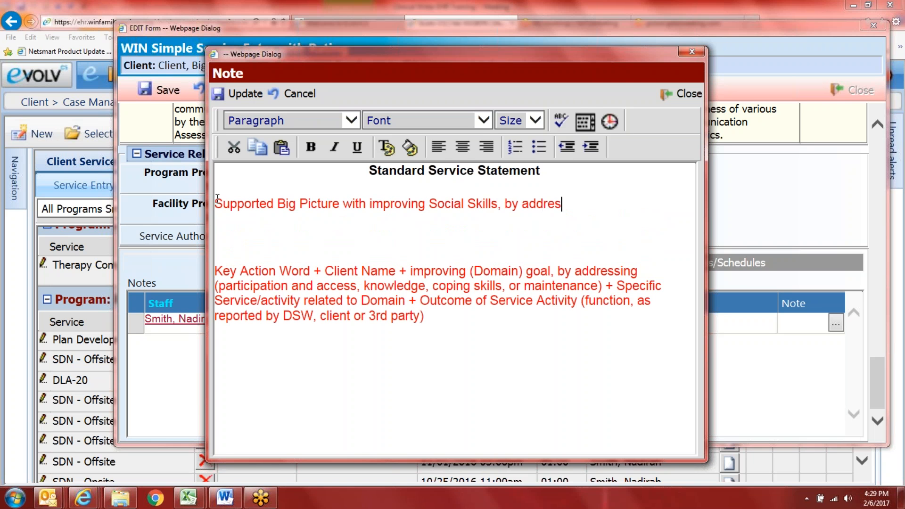
pyautogui.write('sing preparing')
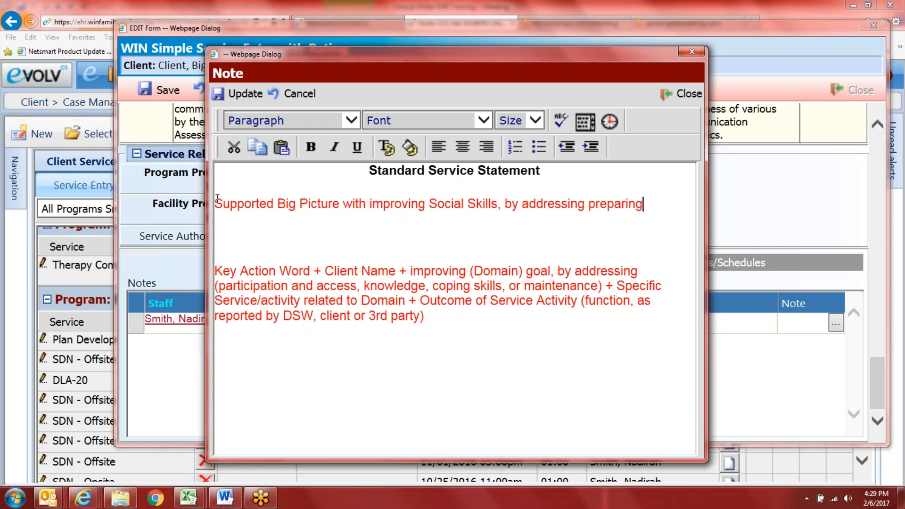
pyautogui.press('BackSpace')
pyautogui.press('BackSpace')
pyautogui.press('BackSpace')
pyautogui.write('ation for therapy apointment')
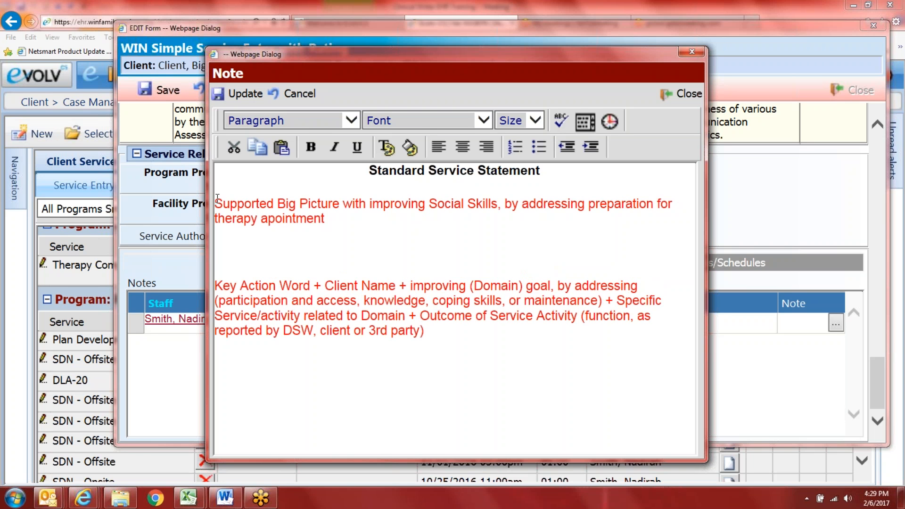
pyautogui.press('BackSpace')
pyautogui.press('BackSpace')
pyautogui.press('BackSpace')
pyautogui.press('BackSpace')
pyautogui.press('BackSpace')
pyautogui.press('BackSpace')
pyautogui.write('point')
pyautogui.write('s r')
pyautogui.write('ments related to ')
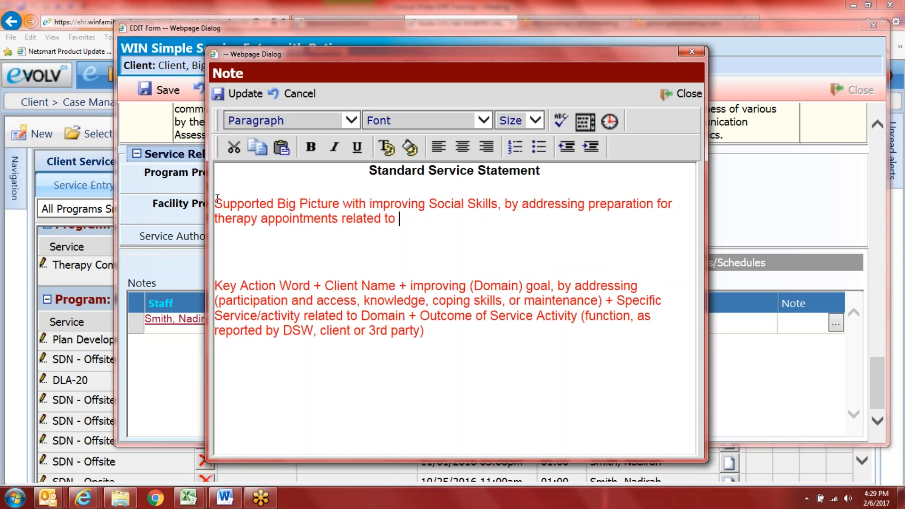
pyautogui.write('DLA-20.  Client attended')
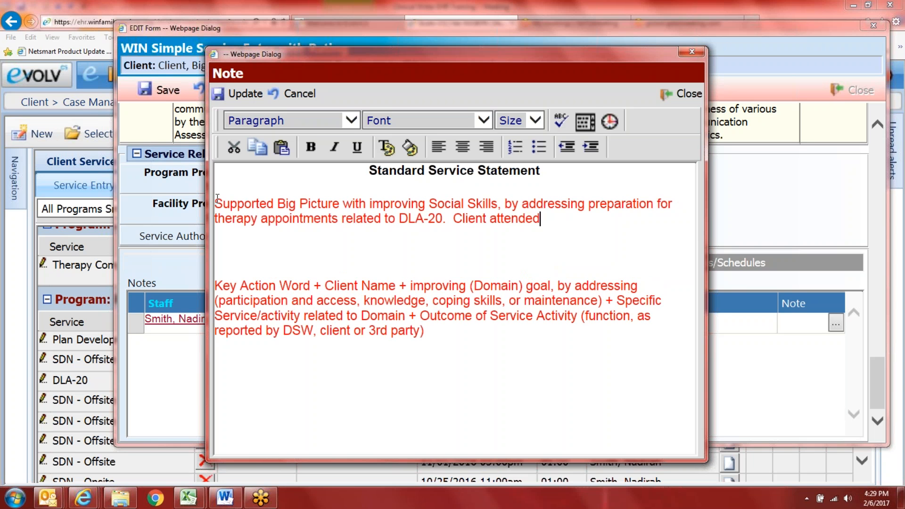
pyautogui.write(' therapy indepen')
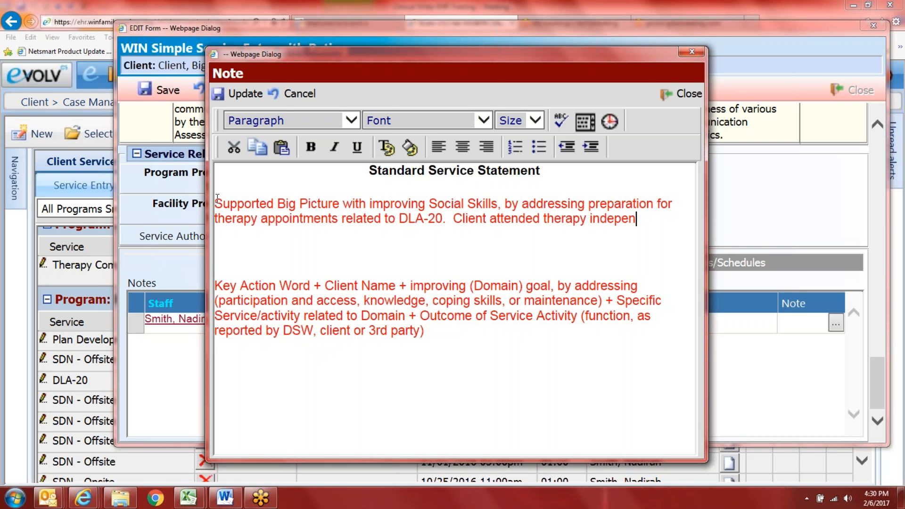
pyautogui.write('dently and progre')
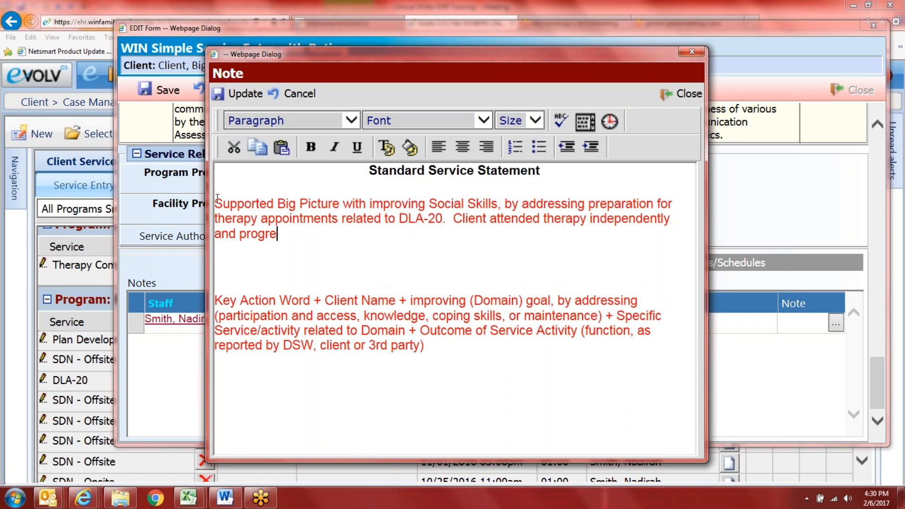
pyautogui.press('BackSpace')
pyautogui.press('BackSpace')
pyautogui.press('BackSpace')
pyautogui.write('cessed thou')
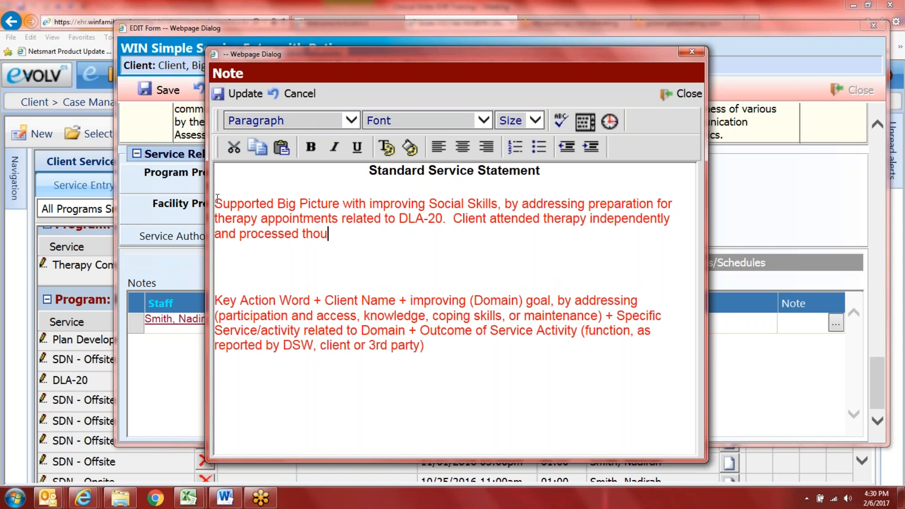
pyautogui.write('ghts and feelings a')
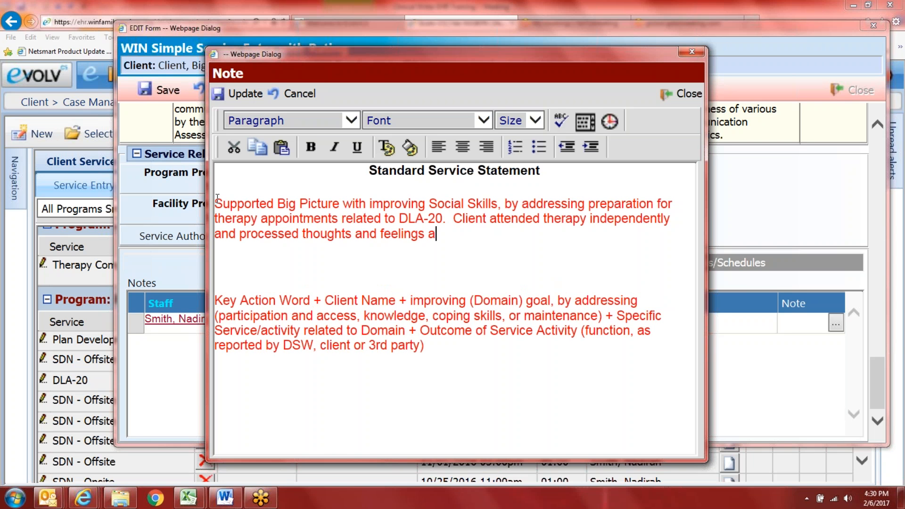
pyautogui.write('bout school......')
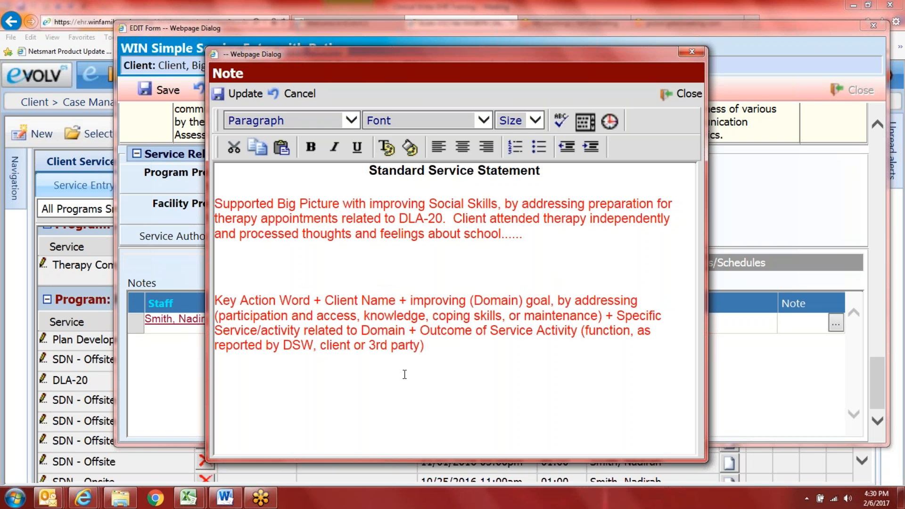
# Step: Delete the leftover template paragraph and make the service statement text black
pyautogui.moveTo(424, 345); pyautogui.dragTo(228, 260)
pyautogui.press('BackSpace')
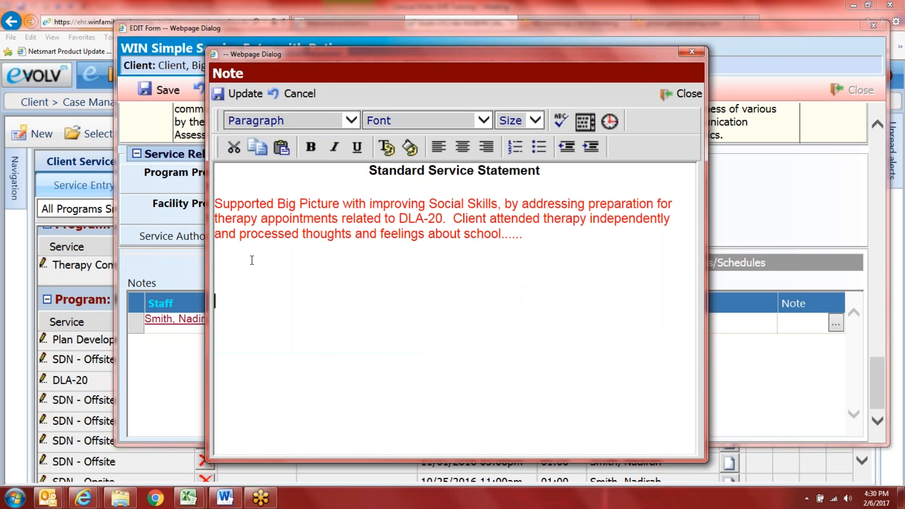
pyautogui.moveTo(528, 237); pyautogui.dragTo(171, 201)
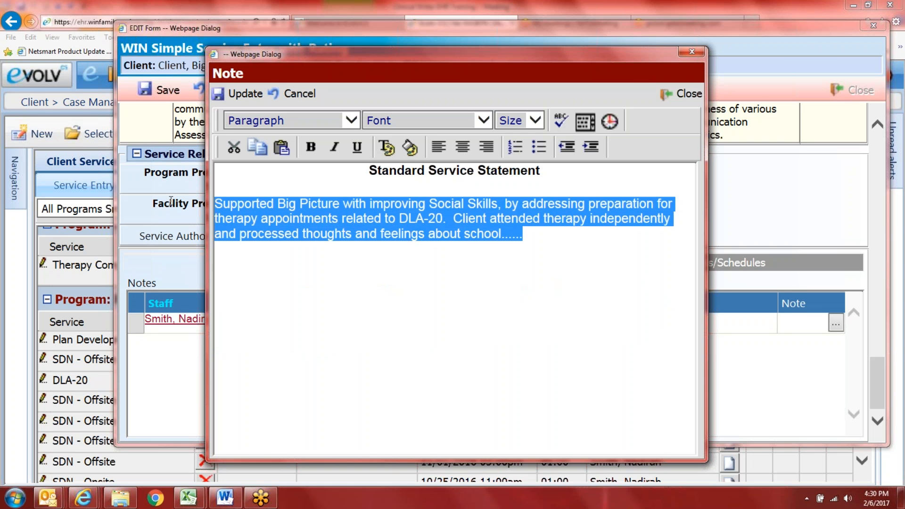
pyautogui.click(386, 147)
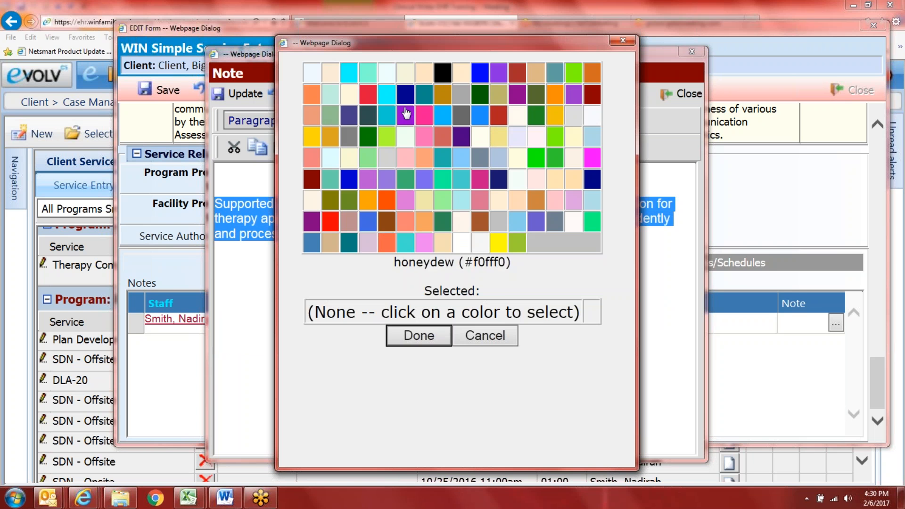
pyautogui.click(443, 73)
pyautogui.click(419, 335)
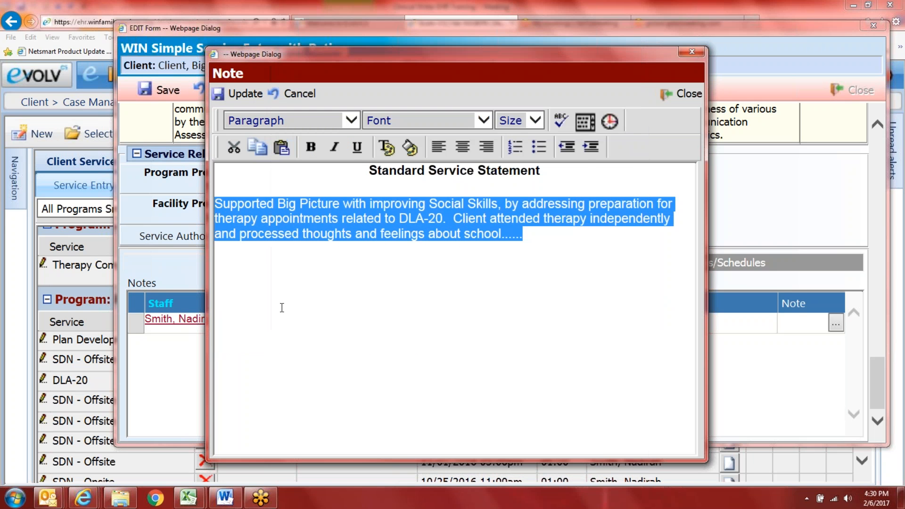
# Step: Add a 02/06/2017 04:30 PM timestamp, save and close the note, then open the supervisors list
pyautogui.click(546, 250)
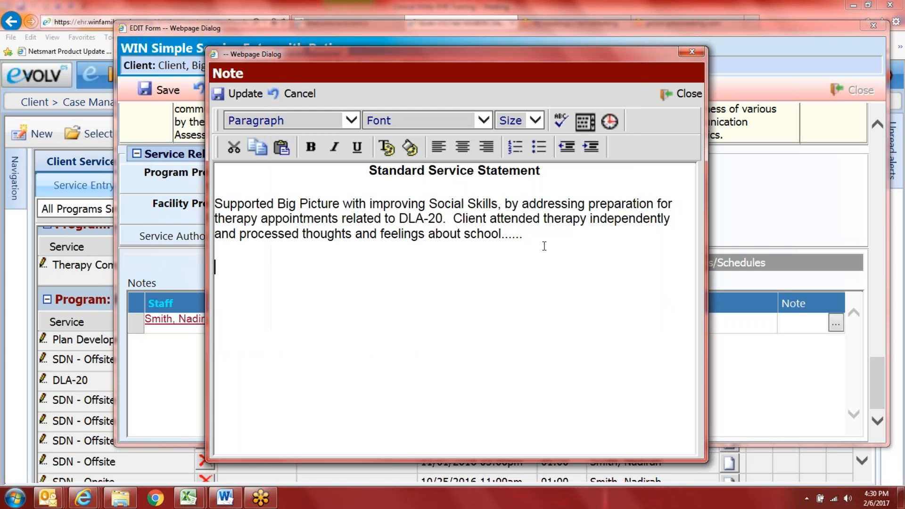
pyautogui.click(609, 122)
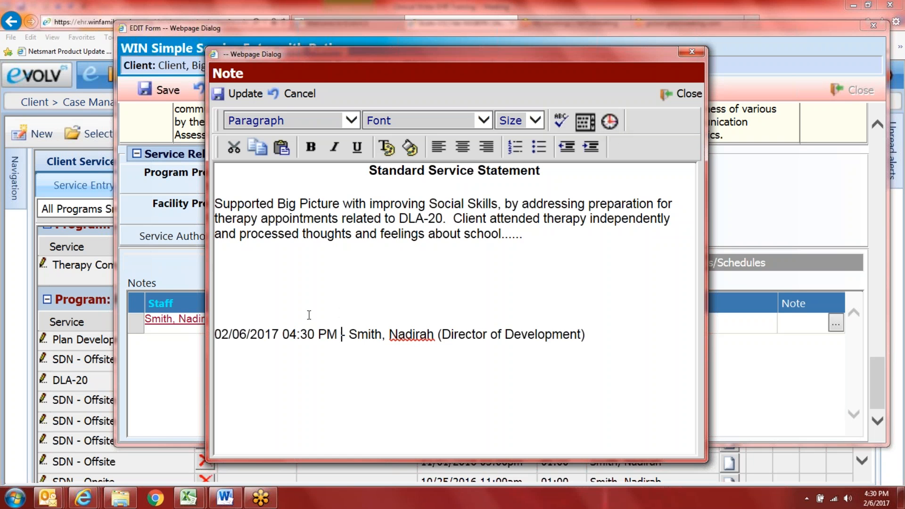
pyautogui.press('BackSpace')
pyautogui.press('BackSpace')
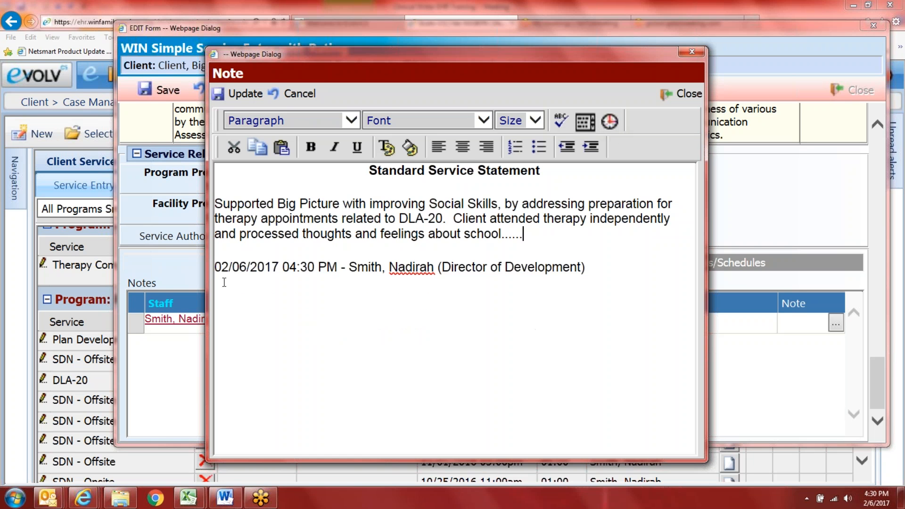
pyautogui.click(245, 94)
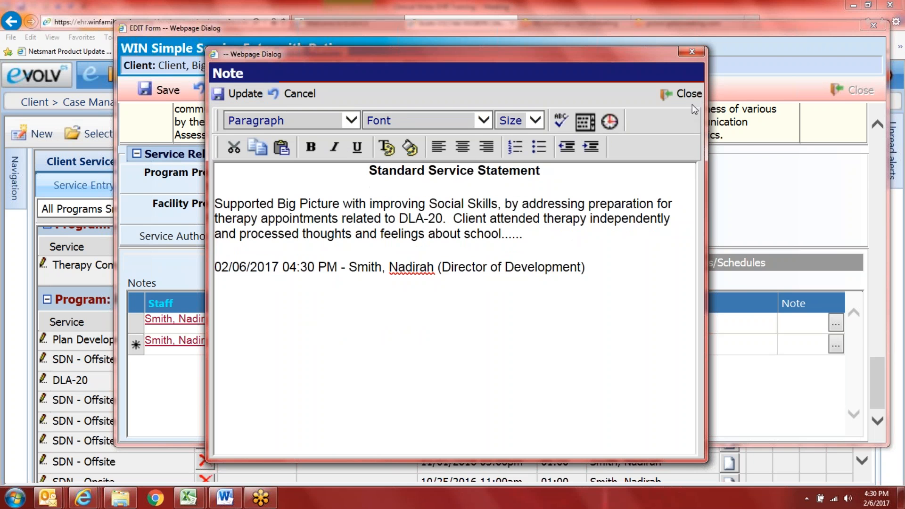
pyautogui.click(684, 95)
pyautogui.scroll(20, 521, 306)
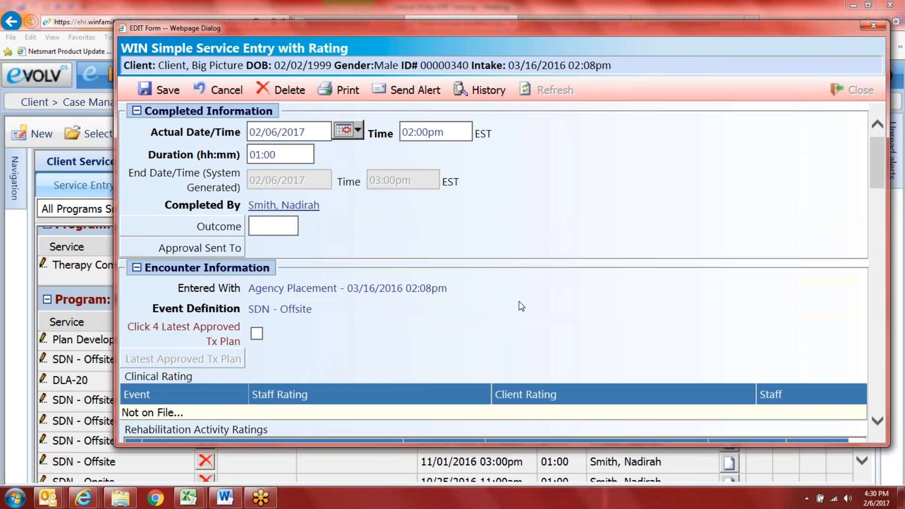
pyautogui.click(227, 248)
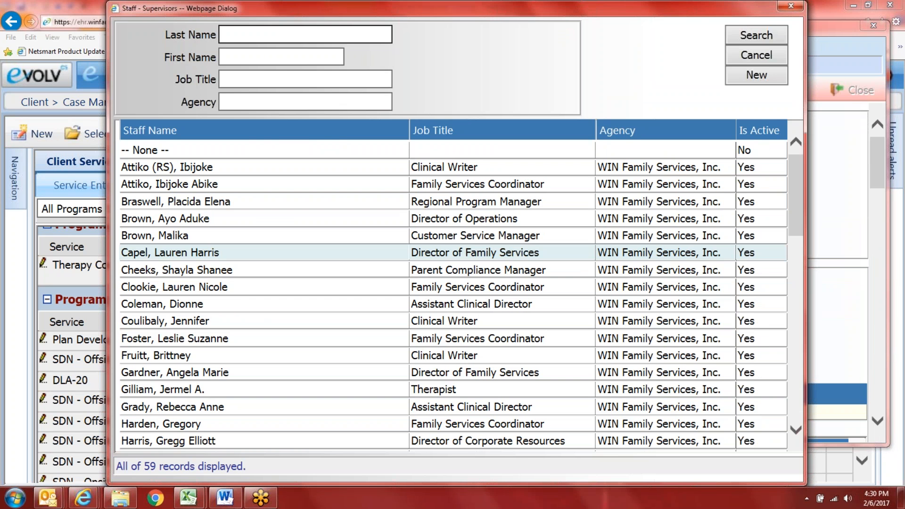
# Step: Search supervisors by last name, choose the Clinical Writer as approver, and save the entry
pyautogui.write('couli')
pyautogui.press('Return')
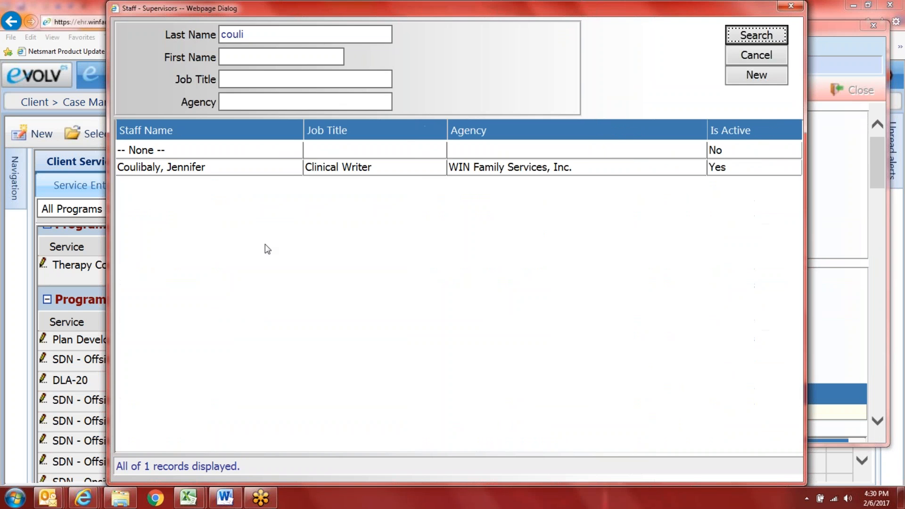
pyautogui.doubleClick(287, 163)
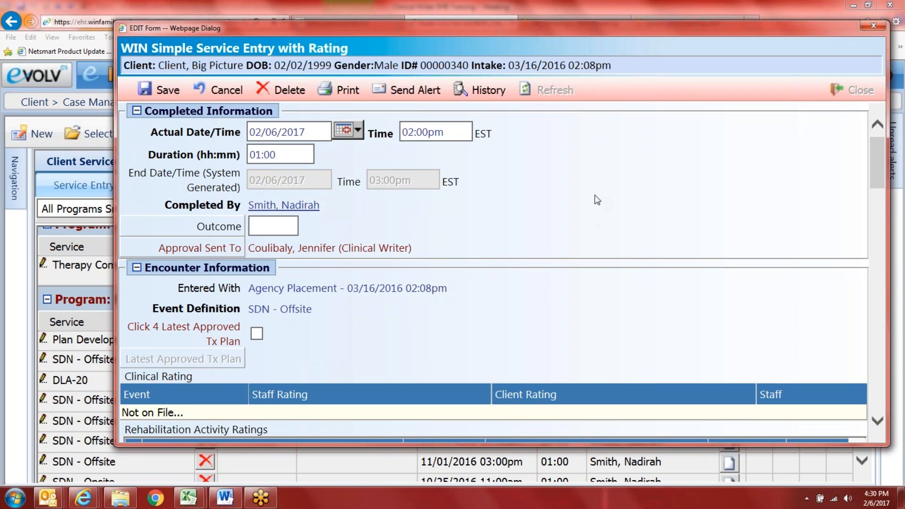
pyautogui.click(160, 90)
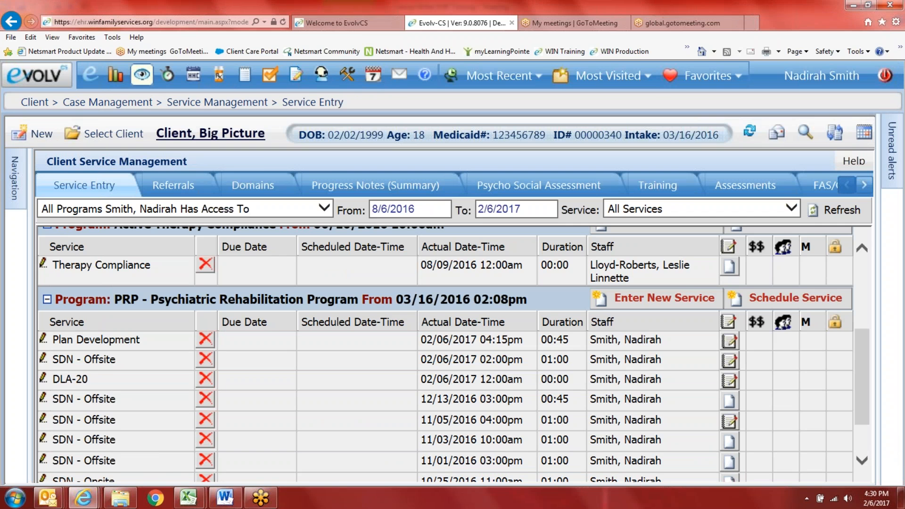
# Step: Open the supervisor approval queue with all entries loaded and navigation hidden
pyautogui.click(141, 74)
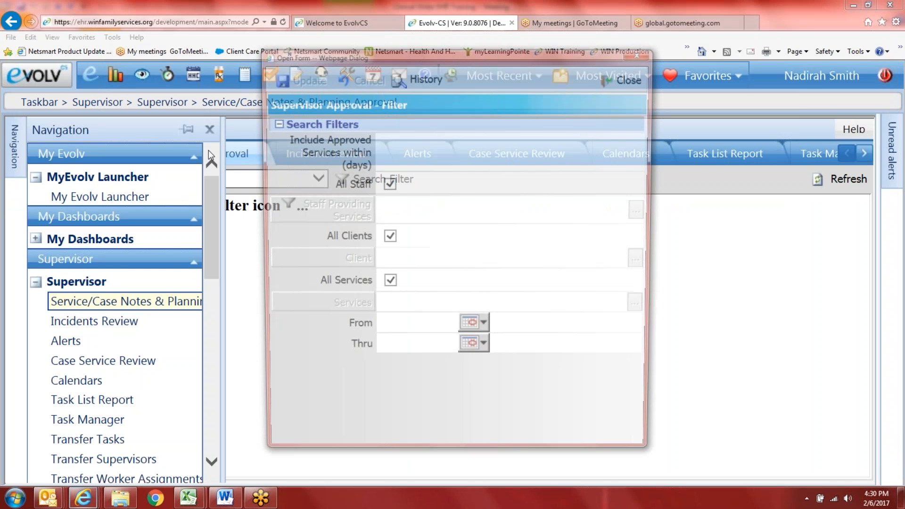
pyautogui.click(623, 80)
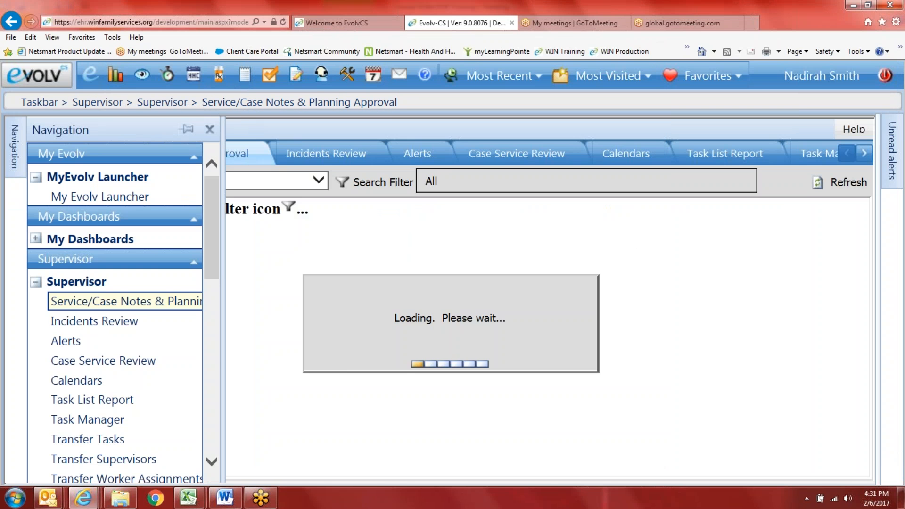
pyautogui.click(213, 128)
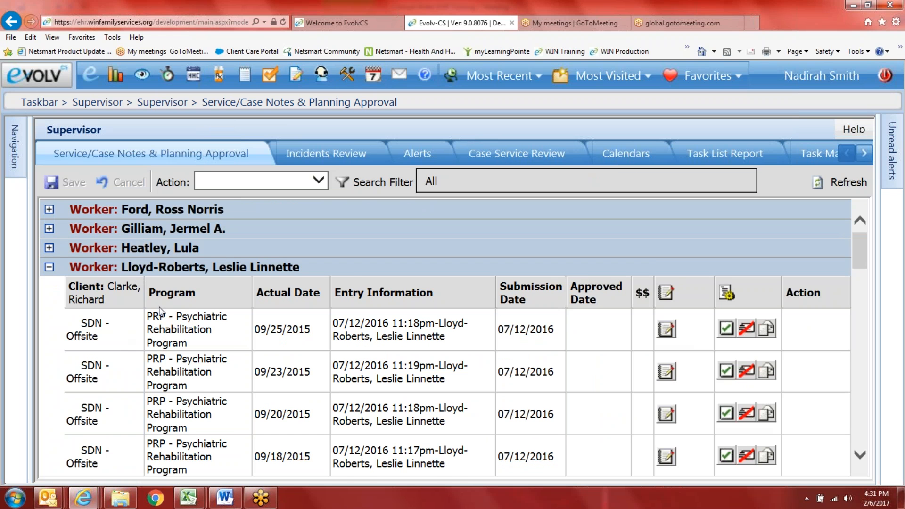
pyautogui.scroll(-3, 153, 375)
pyautogui.scroll(-1, 154, 375)
pyautogui.scroll(5, 64, 302)
# Step: Expand one worker's pending offsite entries and view the 09/25/2015 SDN - Offsite note
pyautogui.click(49, 266)
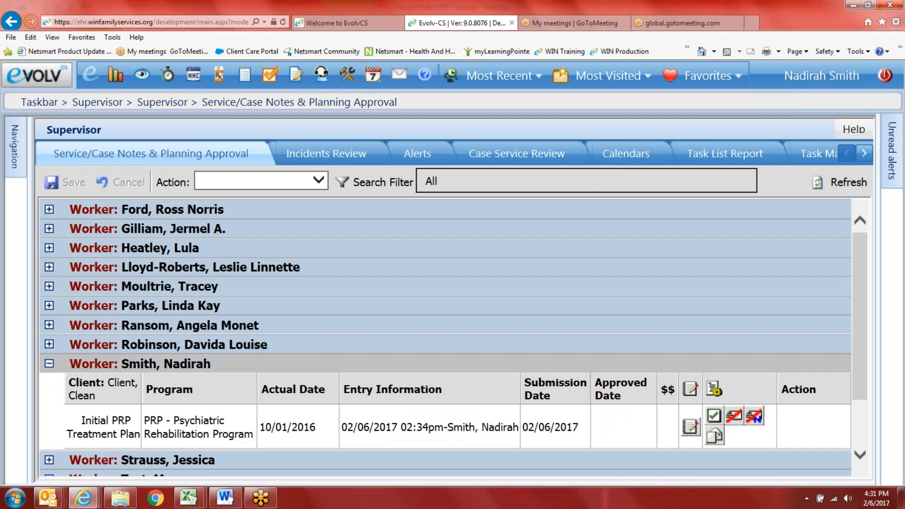
pyautogui.click(49, 363)
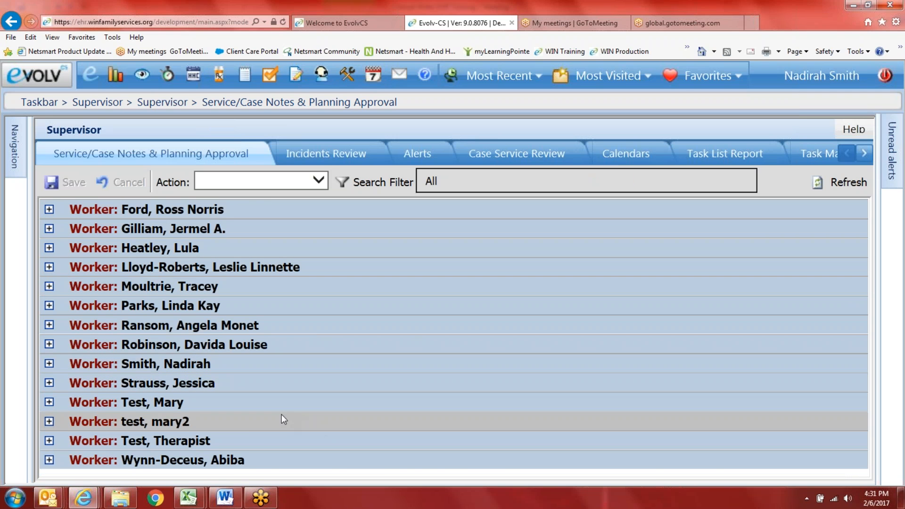
pyautogui.click(49, 268)
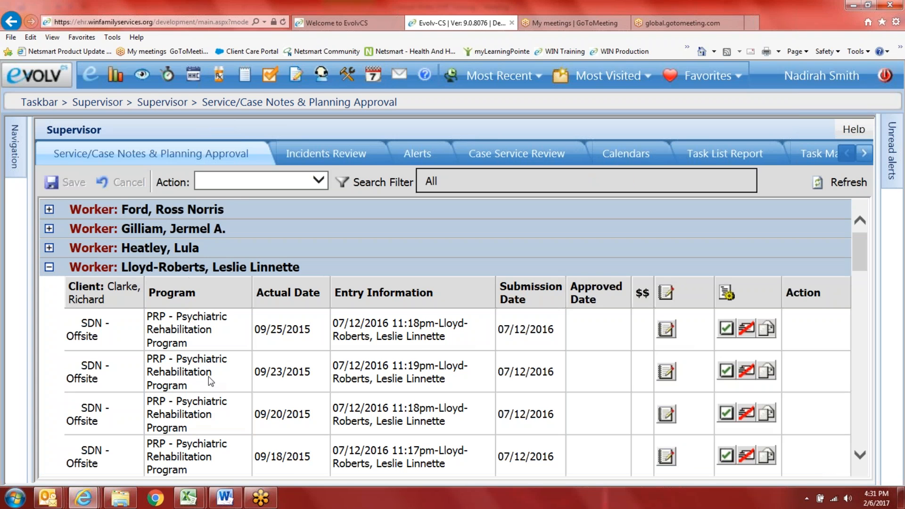
pyautogui.scroll(-2, 271, 322)
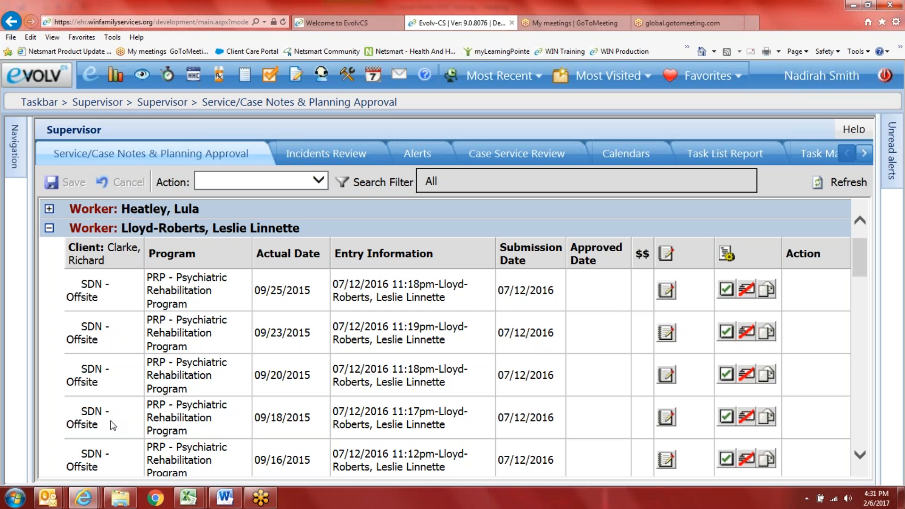
pyautogui.scroll(-1, 106, 435)
pyautogui.scroll(-3, 106, 435)
pyautogui.scroll(-5, 219, 417)
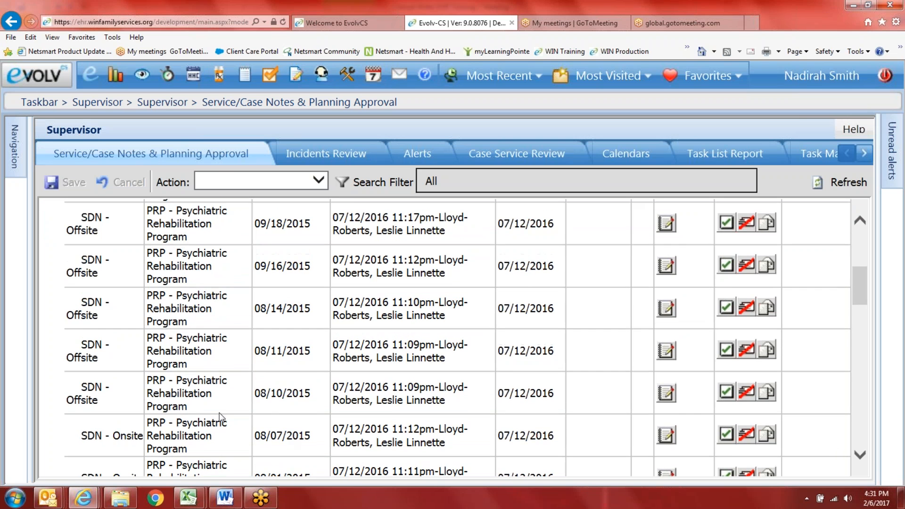
pyautogui.scroll(8, 223, 409)
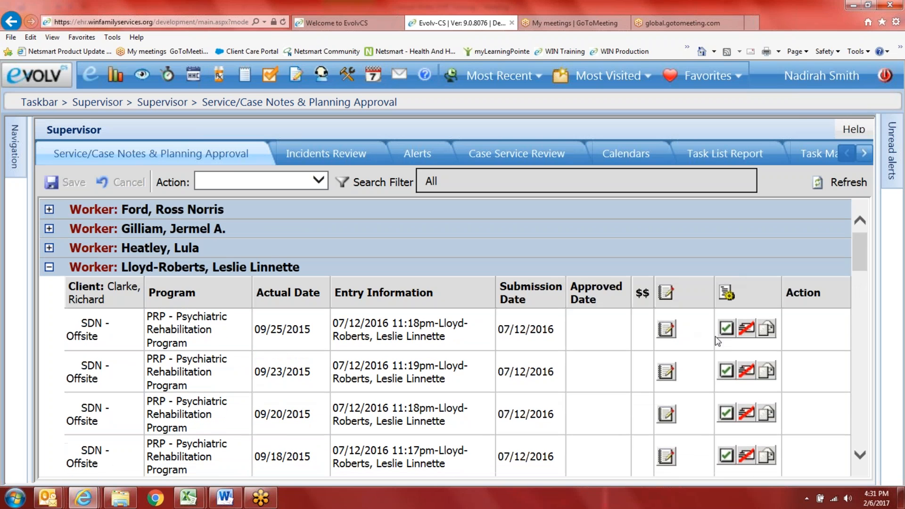
pyautogui.click(665, 329)
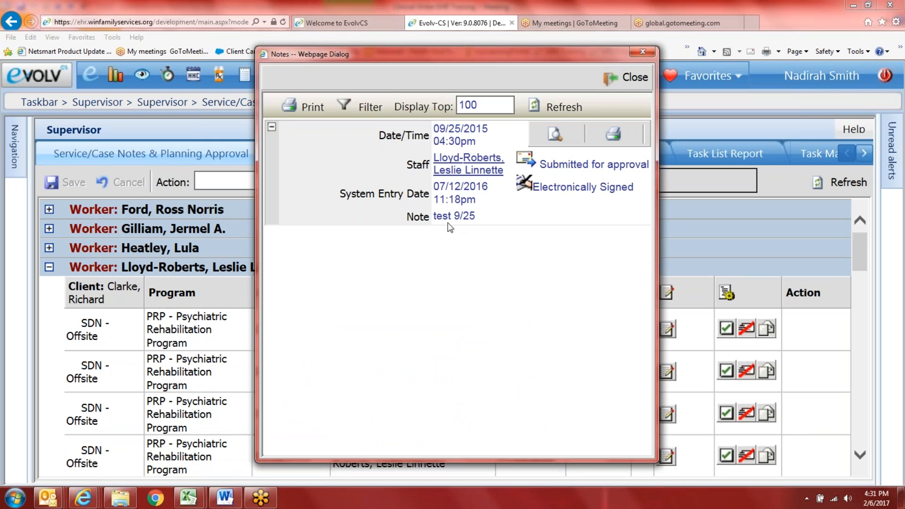
# Step: Un-submit the 09/25/2015 entry with the message 'Complete the narrative.', then show unread alerts
pyautogui.click(629, 80)
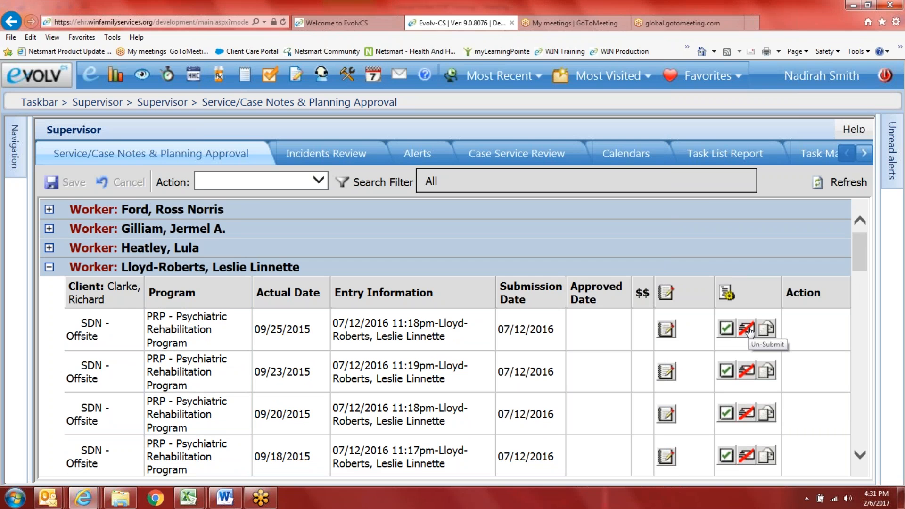
pyautogui.click(748, 330)
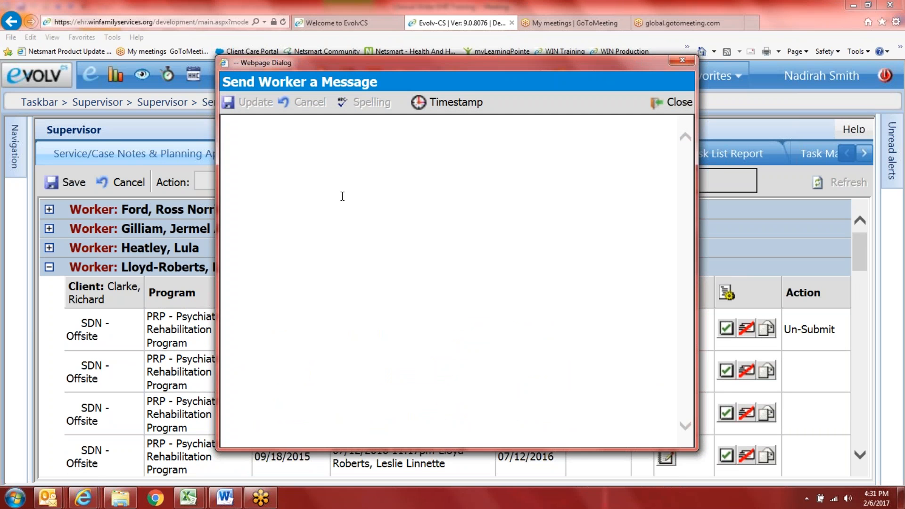
pyautogui.write('omplete the na')
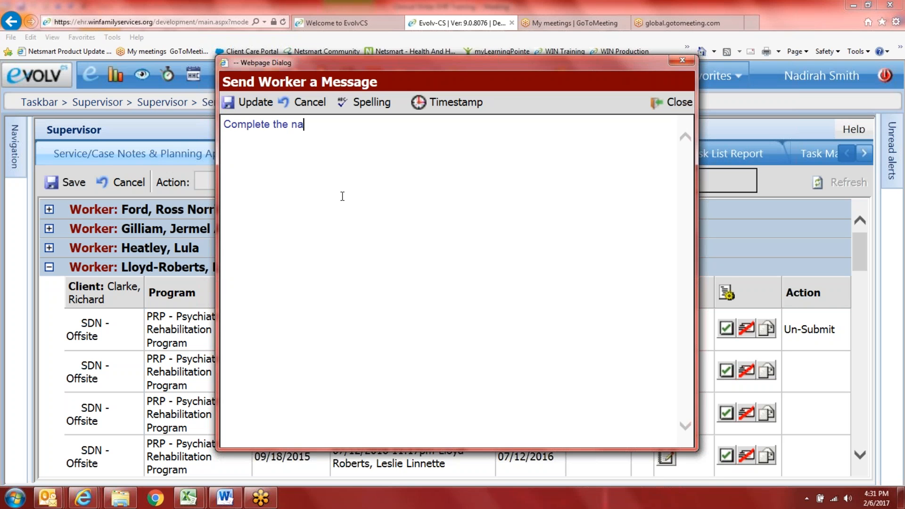
pyautogui.write('rrative.')
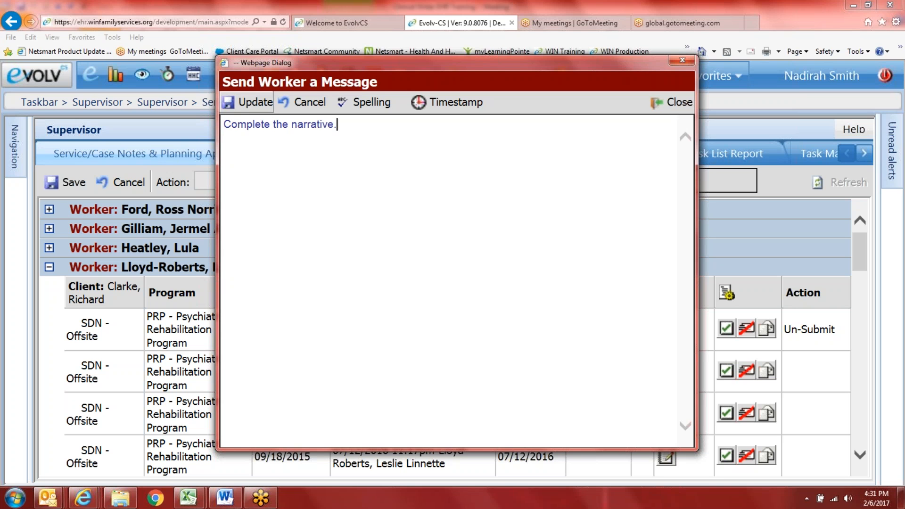
pyautogui.click(252, 103)
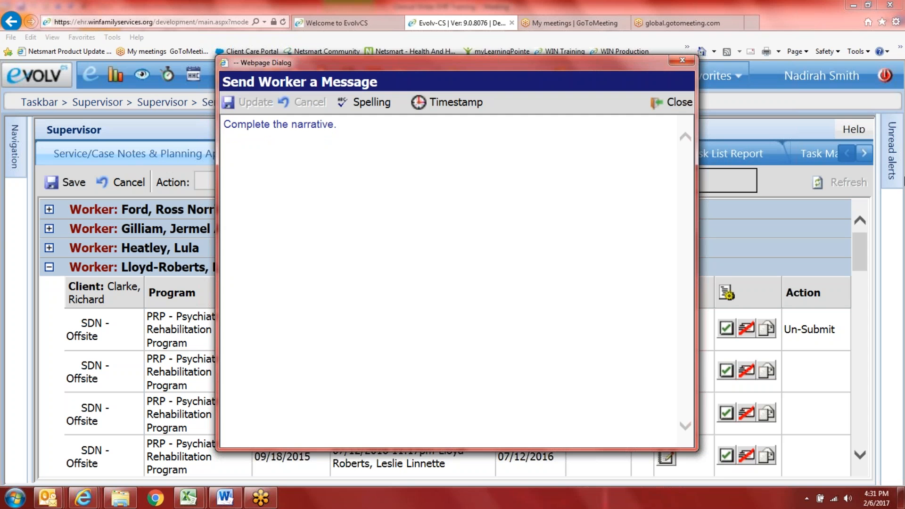
pyautogui.click(678, 102)
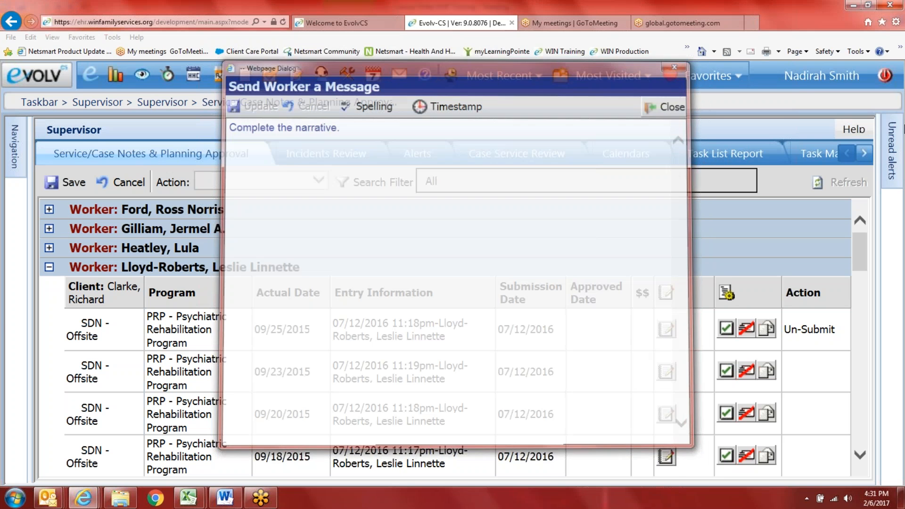
pyautogui.click(892, 151)
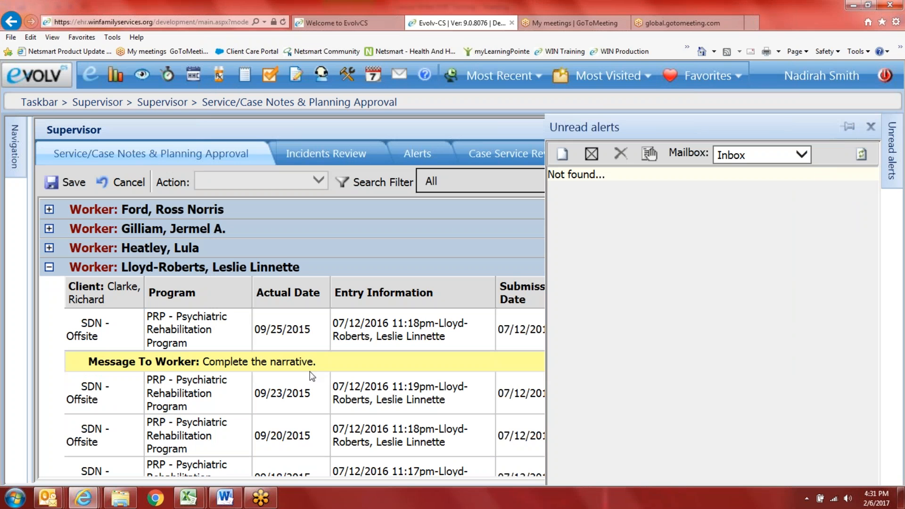
# Step: Pin and collapse the Unread alerts panel, then check the 09/20/2015 entry's notes
pyautogui.click(848, 126)
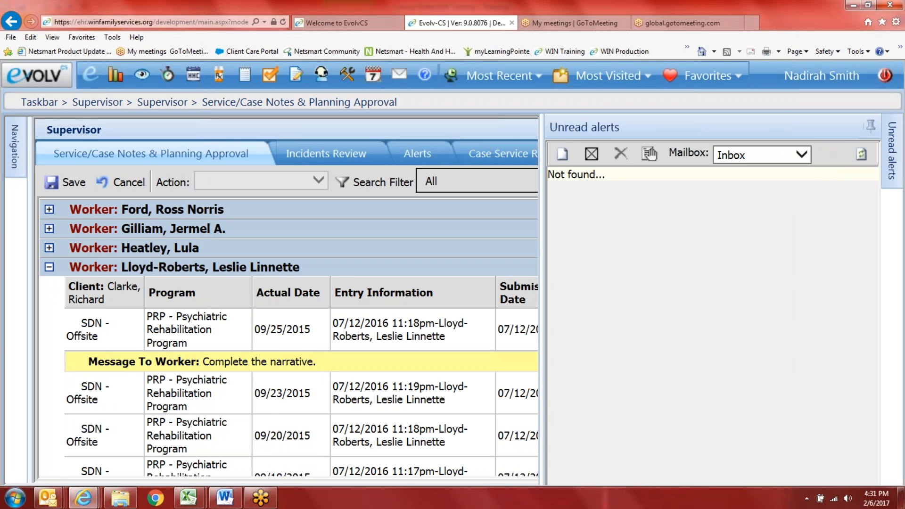
pyautogui.click(870, 127)
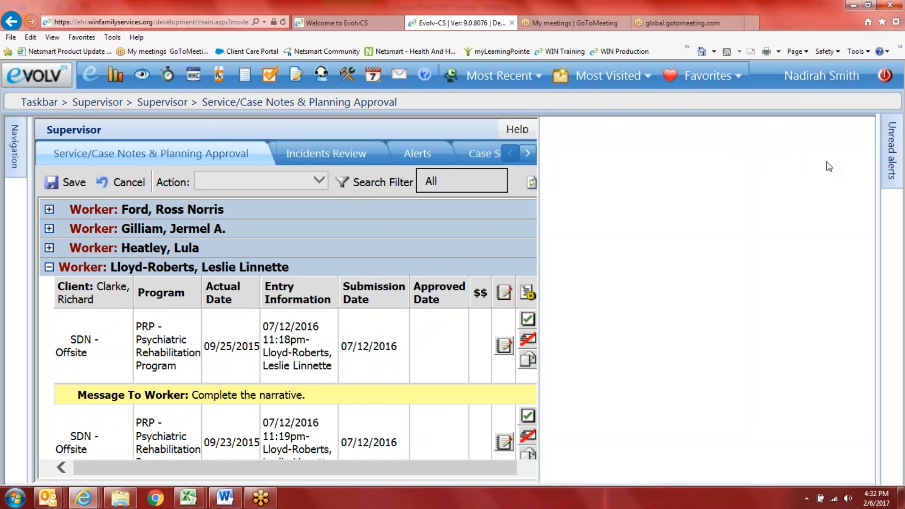
pyautogui.scroll(-2, 434, 388)
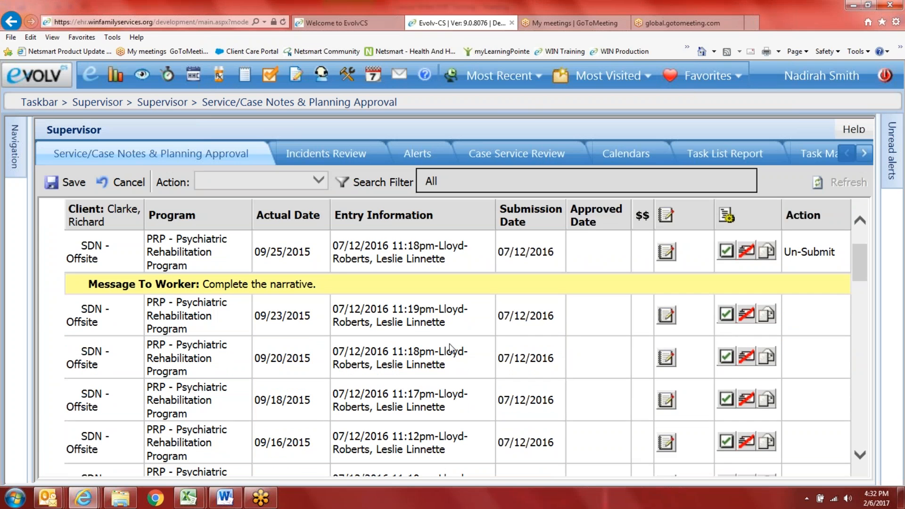
pyautogui.scroll(-1, 726, 332)
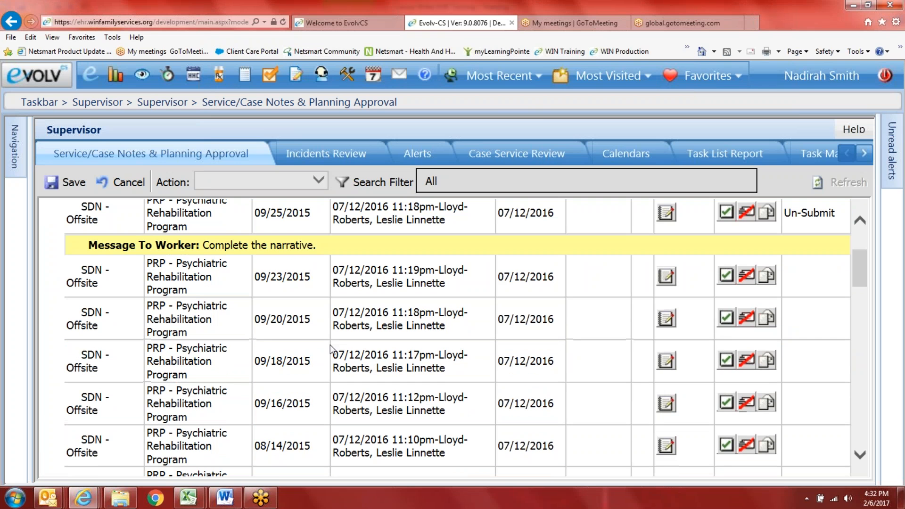
pyautogui.click(666, 319)
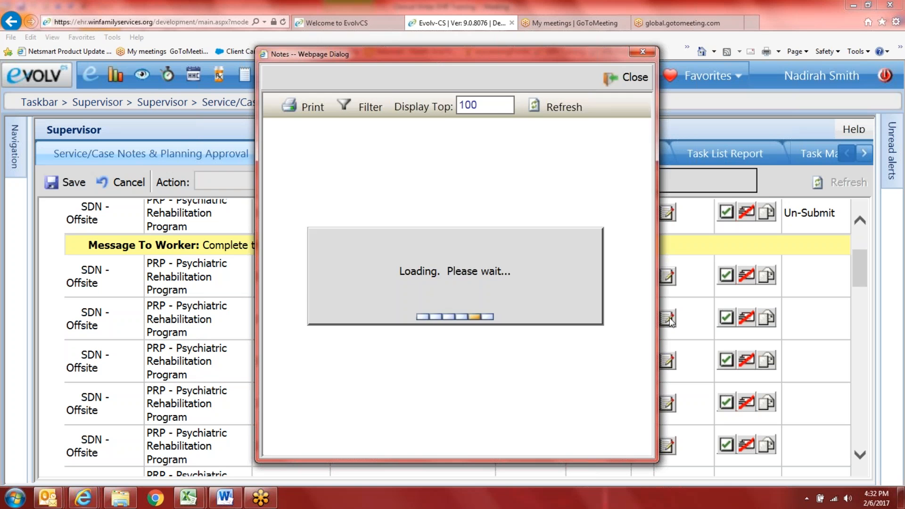
pyautogui.click(633, 83)
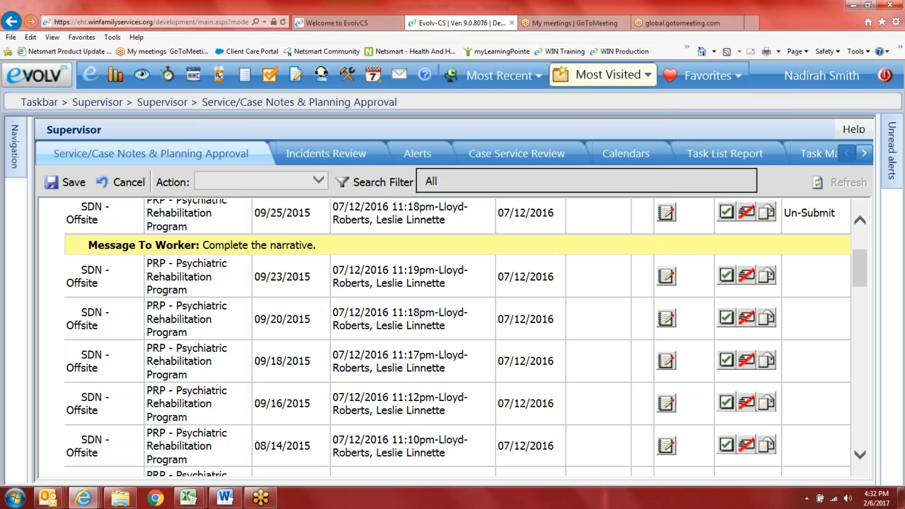
pyautogui.scroll(-2, 661, 346)
pyautogui.scroll(3, 691, 331)
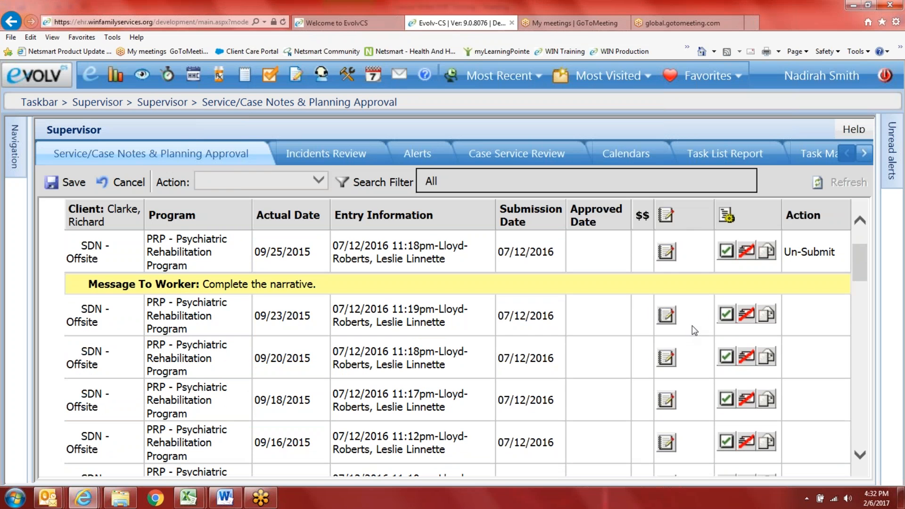
# Step: Mark the 09/23, 09/20, 09/18 and 09/16/2015 SDN - Offsite entries Approve
pyautogui.click(726, 314)
pyautogui.click(726, 356)
pyautogui.click(726, 398)
pyautogui.scroll(-1, 733, 384)
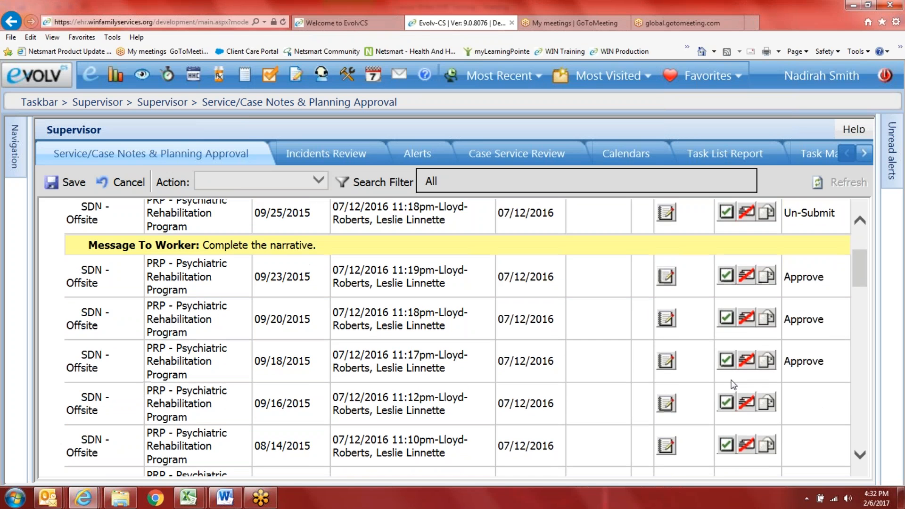
pyautogui.click(726, 402)
pyautogui.scroll(-5, 500, 401)
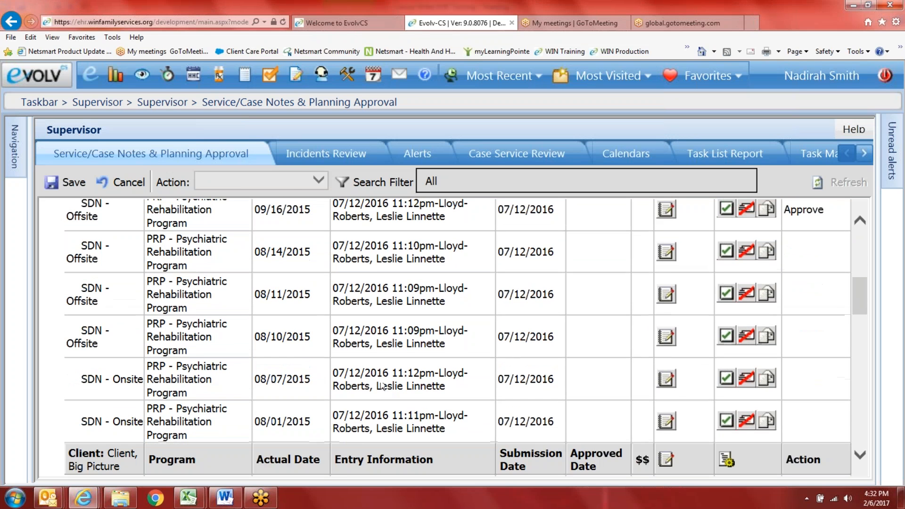
pyautogui.scroll(-2, 477, 398)
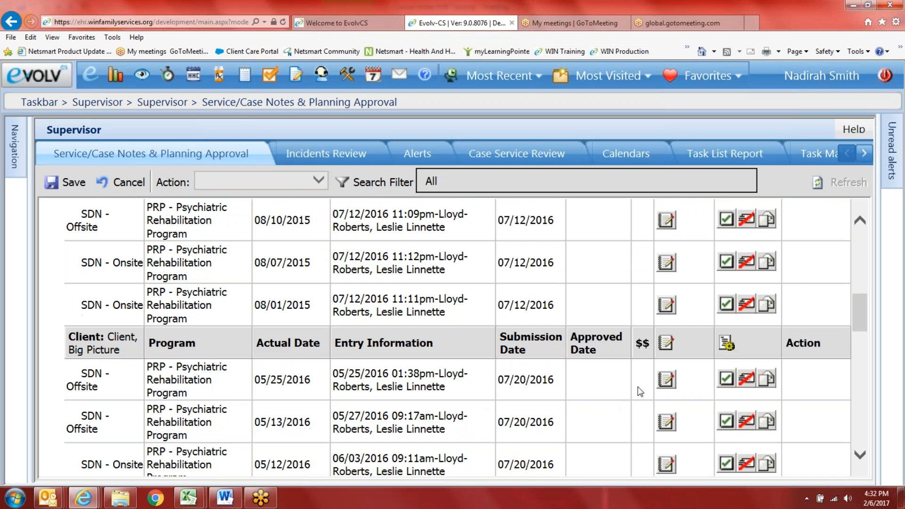
pyautogui.scroll(6, 639, 389)
pyautogui.scroll(3, 677, 348)
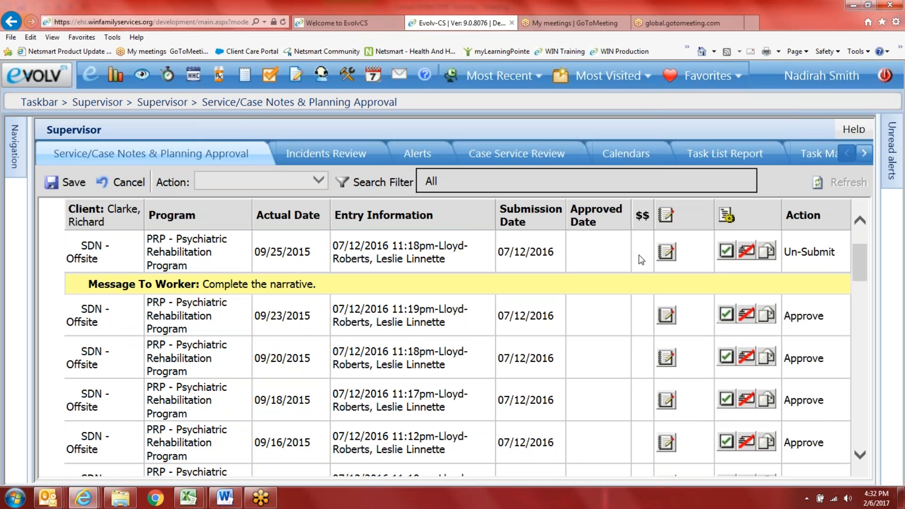
# Step: Review the full note details for the 09/25/2015 entry
pyautogui.click(665, 251)
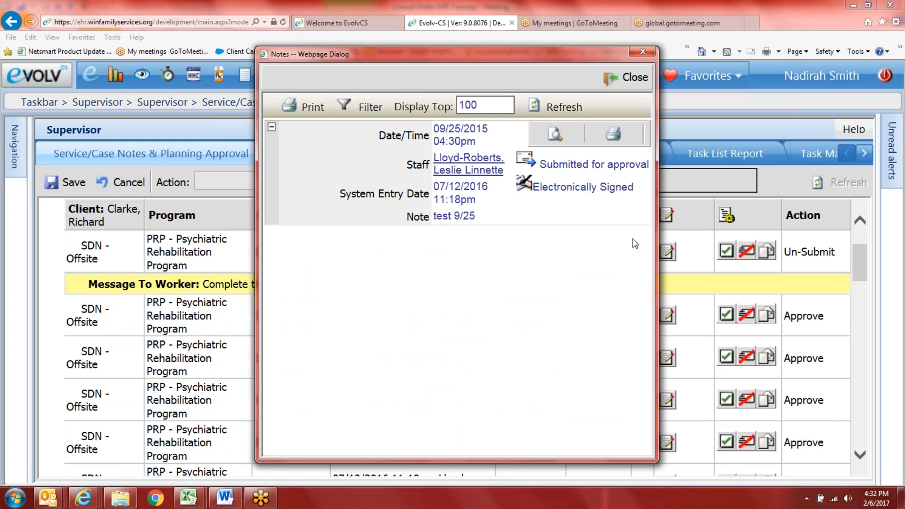
pyautogui.click(555, 135)
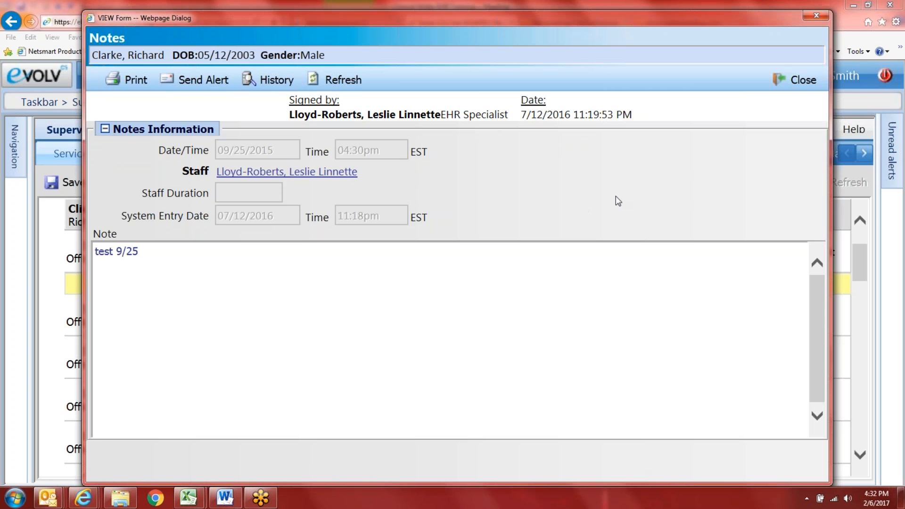
pyautogui.moveTo(814, 350)
pyautogui.mouseDown()
pyautogui.moveTo(814, 316)
pyautogui.moveTo(815, 361)
pyautogui.mouseUp()
pyautogui.click(794, 81)
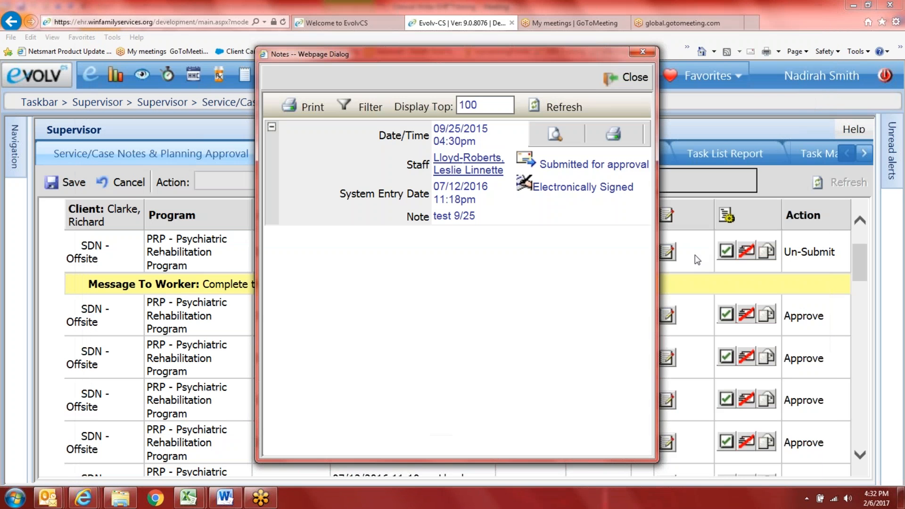
pyautogui.click(635, 79)
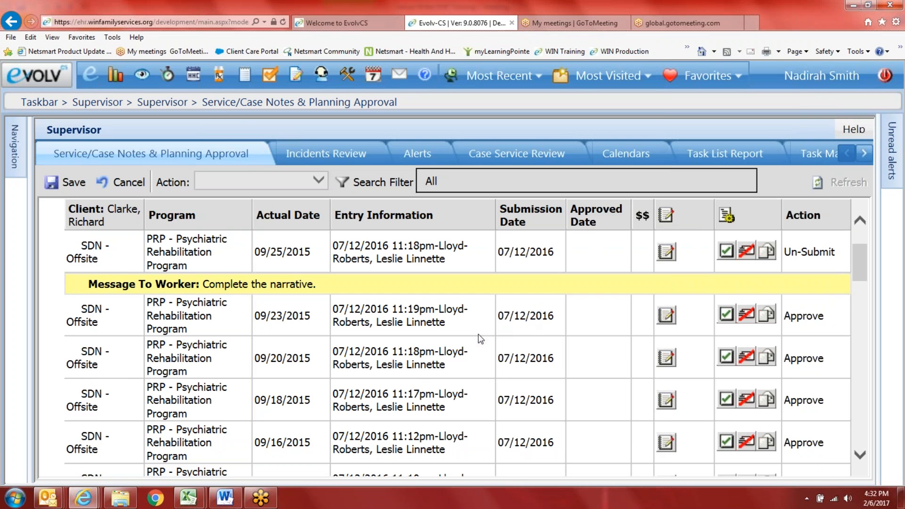
pyautogui.scroll(2, 480, 335)
pyautogui.scroll(-10, 71, 319)
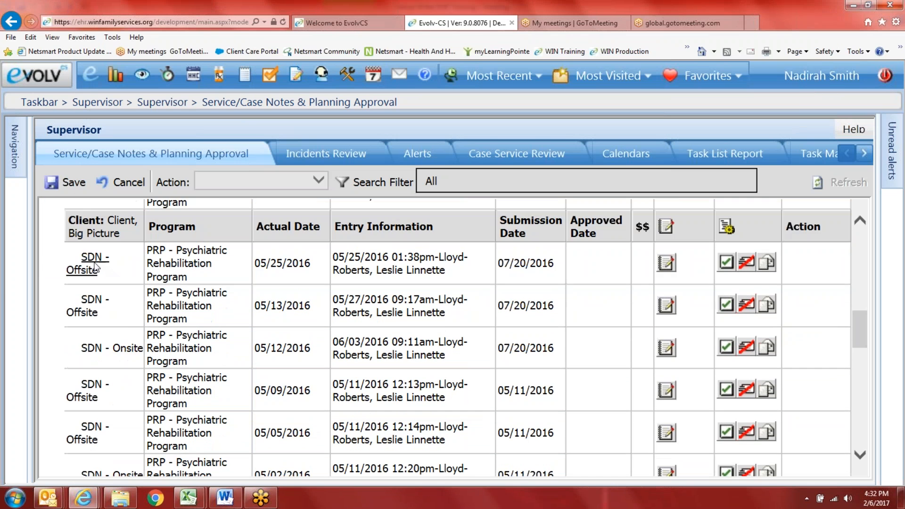
# Step: Review the notes for the 05/25/2016 entry and the PR - Maximum Met entry
pyautogui.click(665, 263)
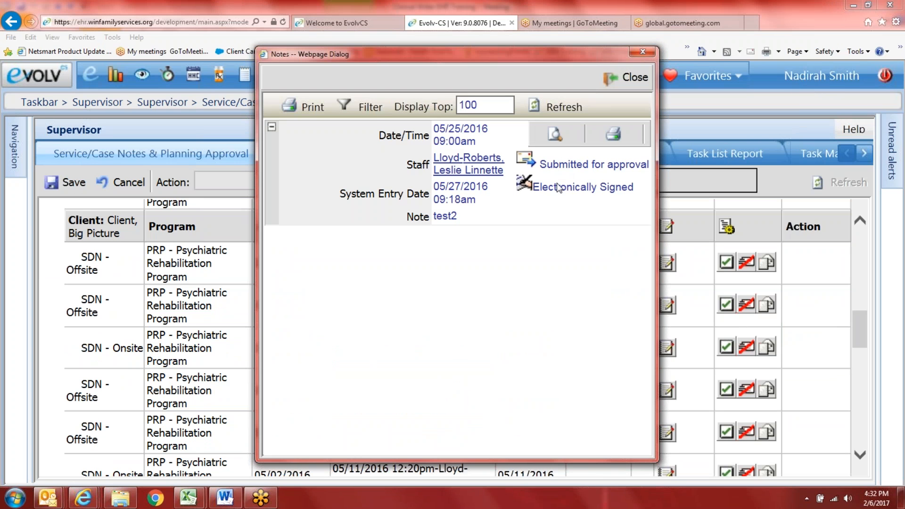
pyautogui.click(556, 135)
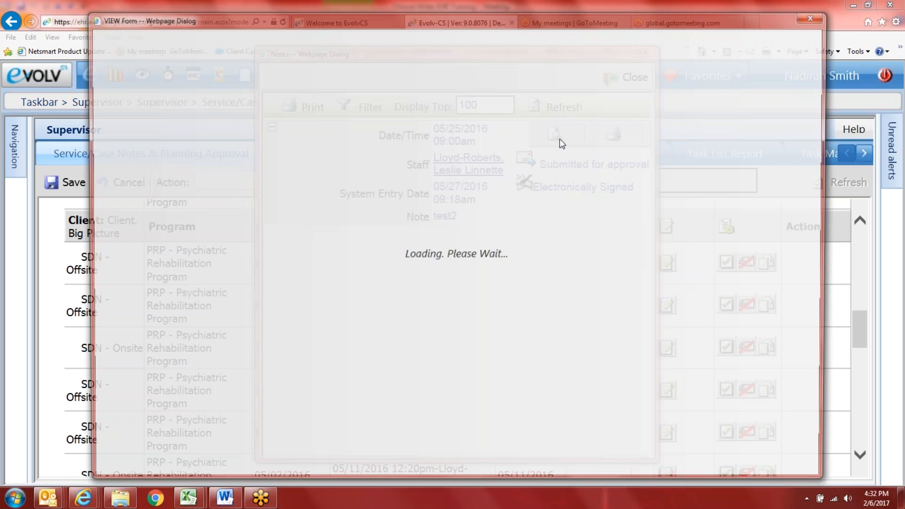
pyautogui.click(784, 87)
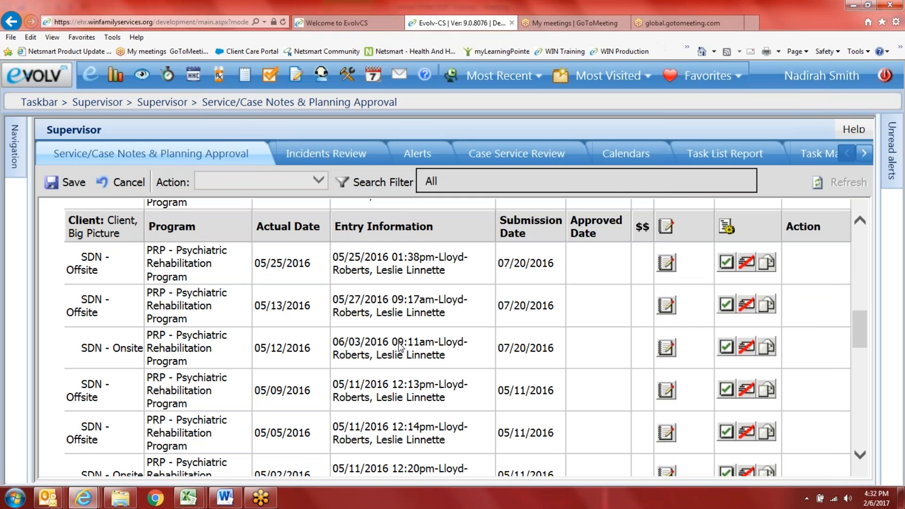
pyautogui.scroll(-10, 398, 342)
pyautogui.scroll(-2, 385, 390)
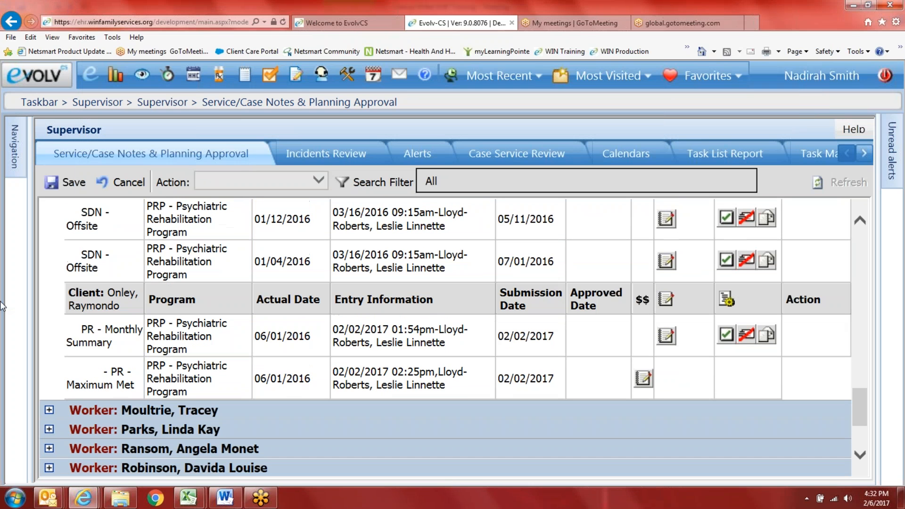
pyautogui.click(642, 376)
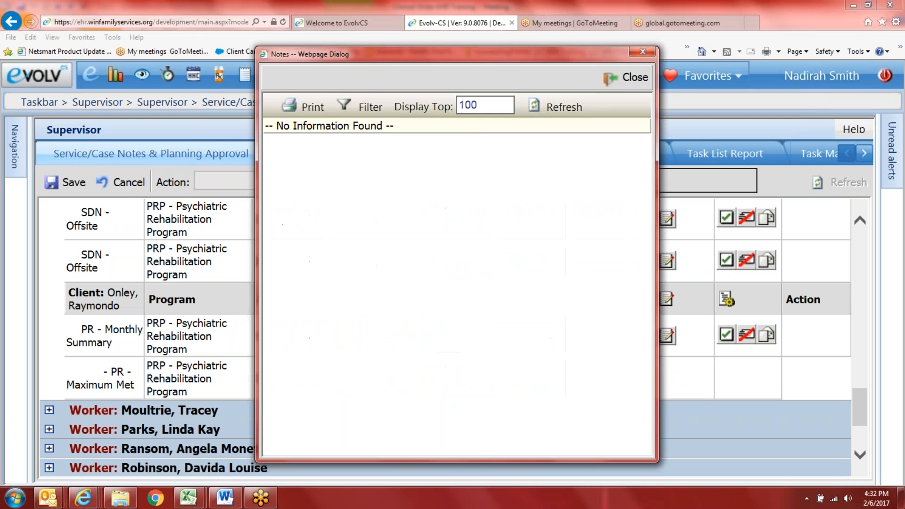
pyautogui.click(621, 85)
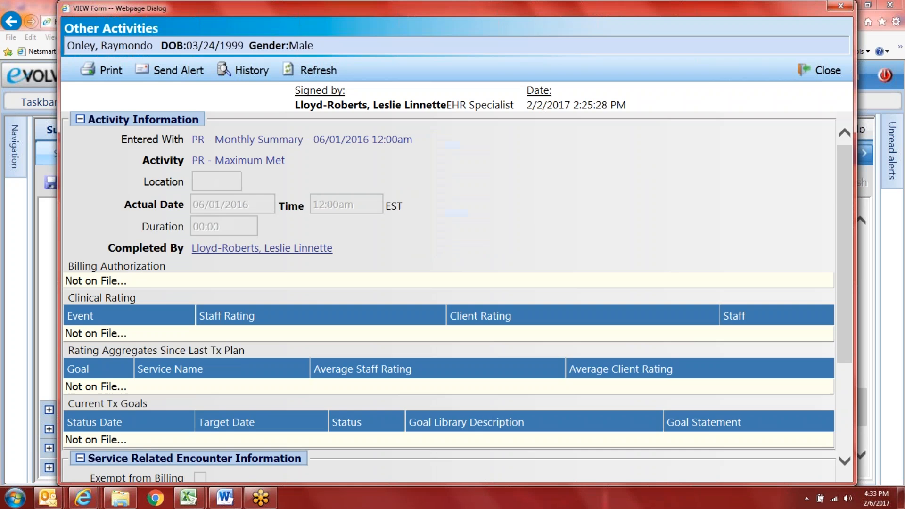
# Step: Close the activity details form and switch to the Supervisor Calendars view
pyautogui.moveTo(627, 10); pyautogui.dragTo(569, 117)
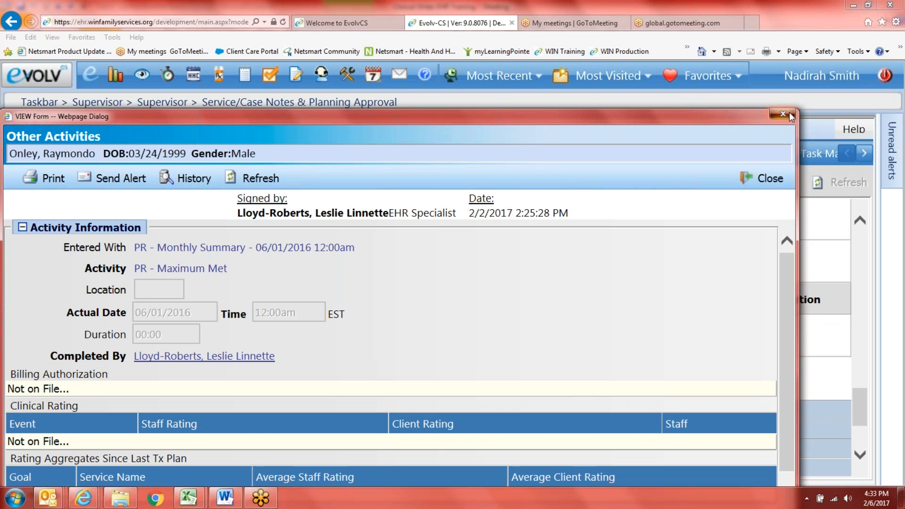
pyautogui.click(789, 112)
pyautogui.click(602, 151)
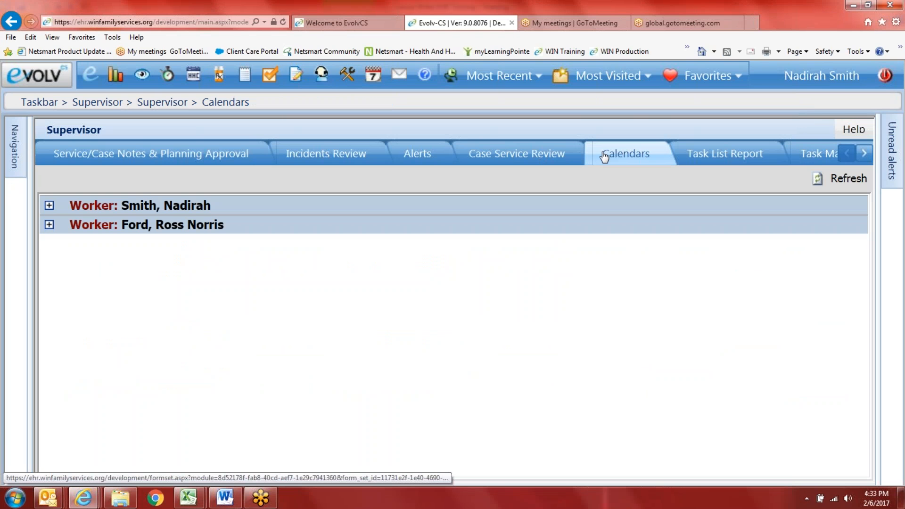
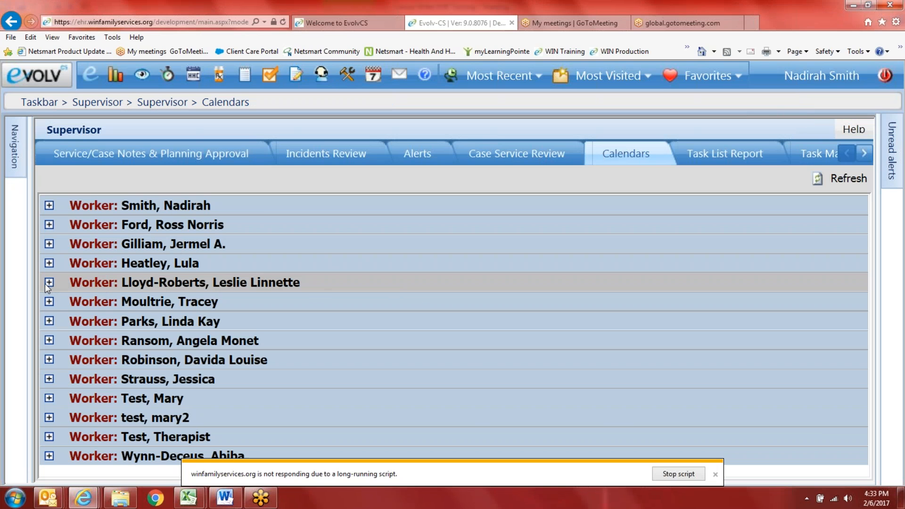
# Step: Dismiss the script warning, expand a worker's February 2017 calendar, and close the Staff Information dialog
pyautogui.click(715, 474)
pyautogui.click(716, 475)
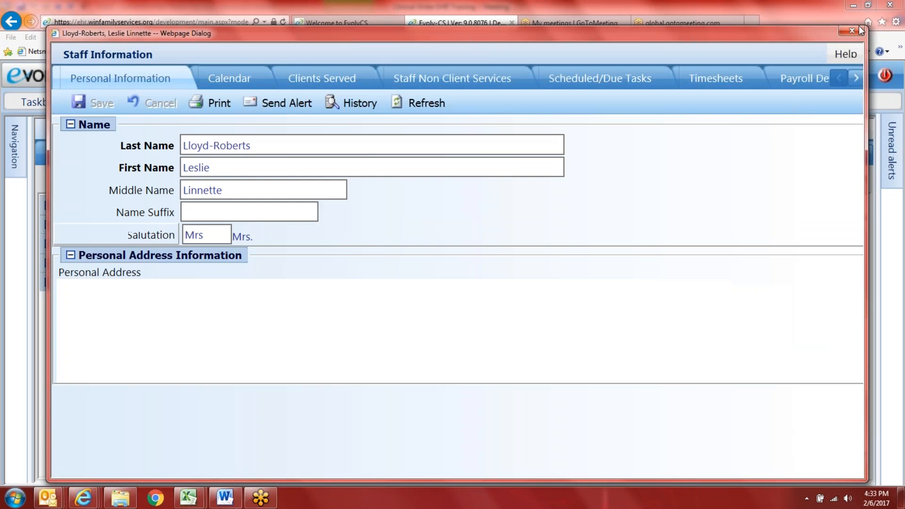
pyautogui.click(851, 30)
pyautogui.scroll(-5, 497, 347)
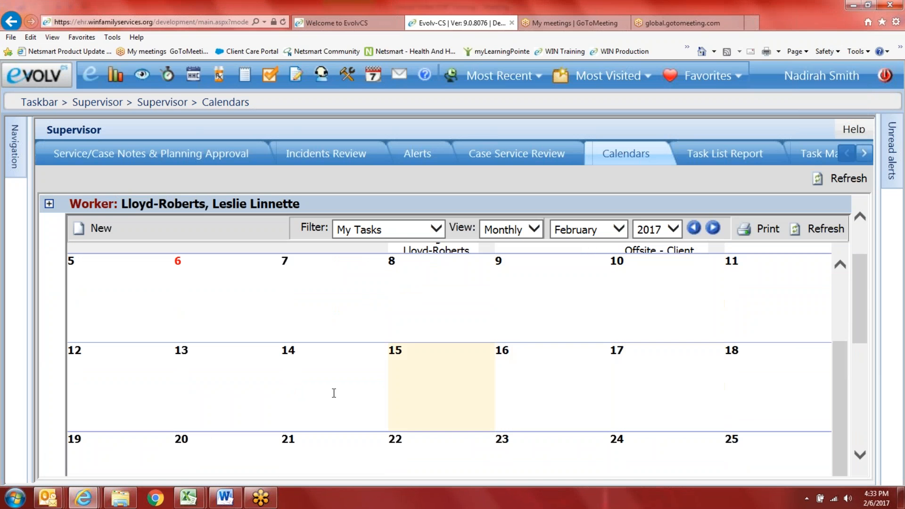
pyautogui.scroll(2, 229, 380)
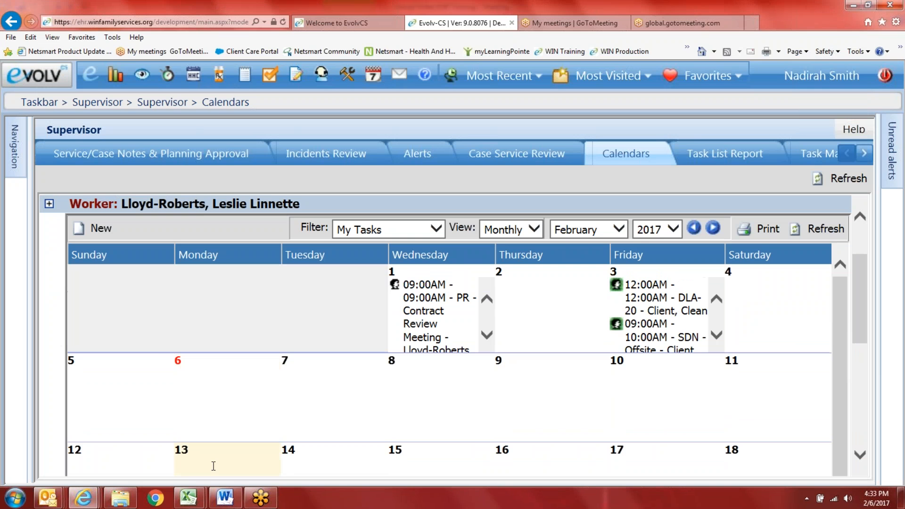
pyautogui.click(99, 228)
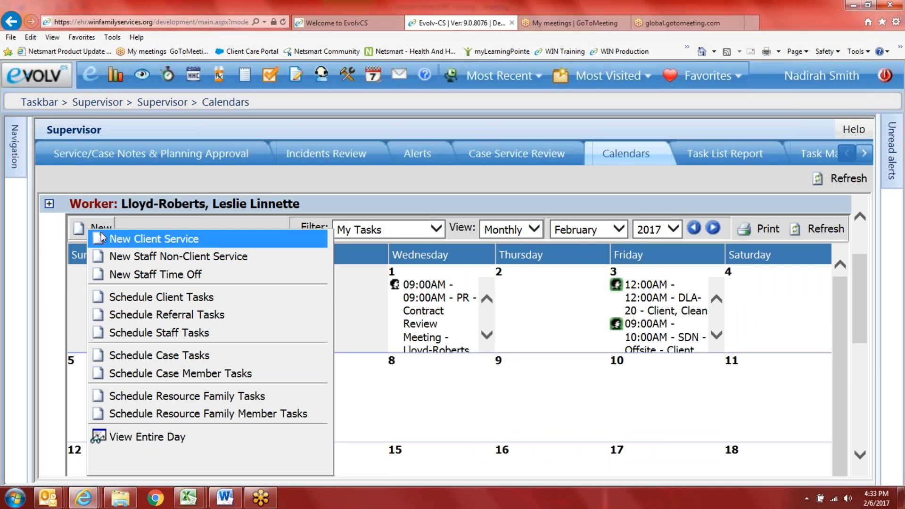
pyautogui.click(126, 240)
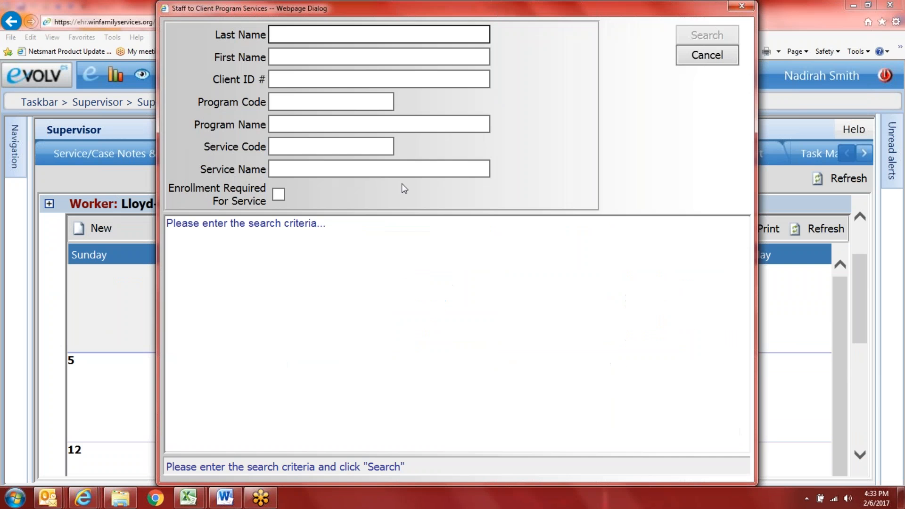
pyautogui.write('test')
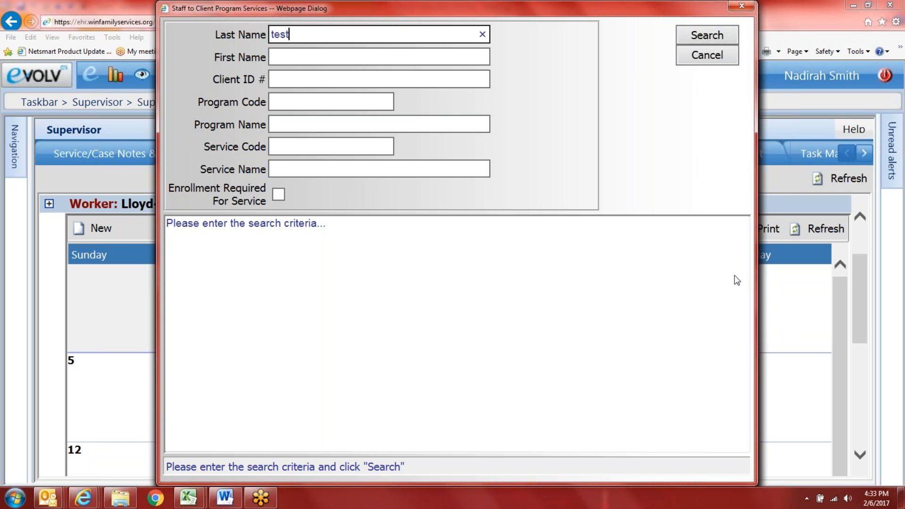
pyautogui.press('Return')
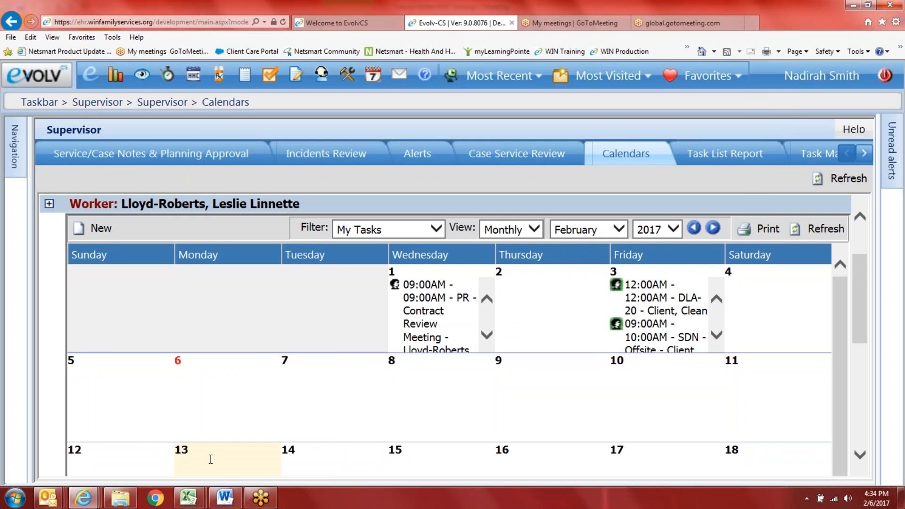
pyautogui.click(97, 229)
pyautogui.click(142, 239)
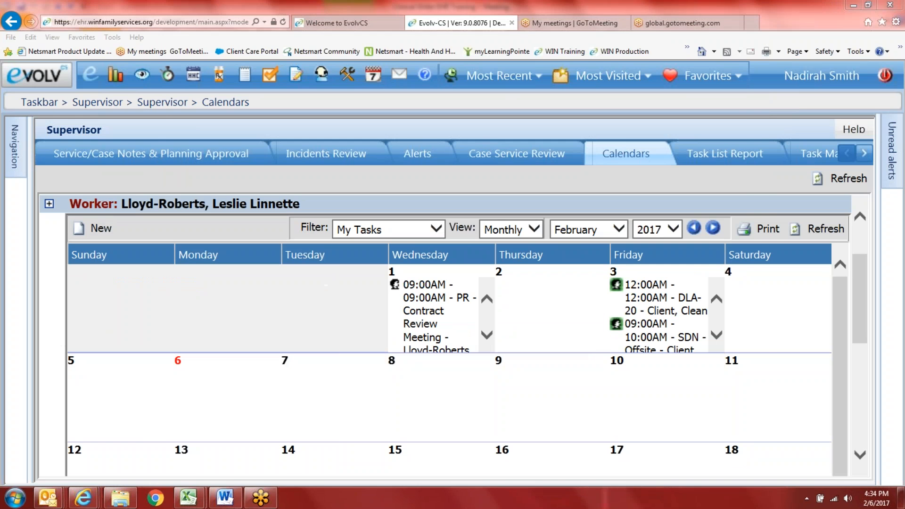
pyautogui.write('tes')
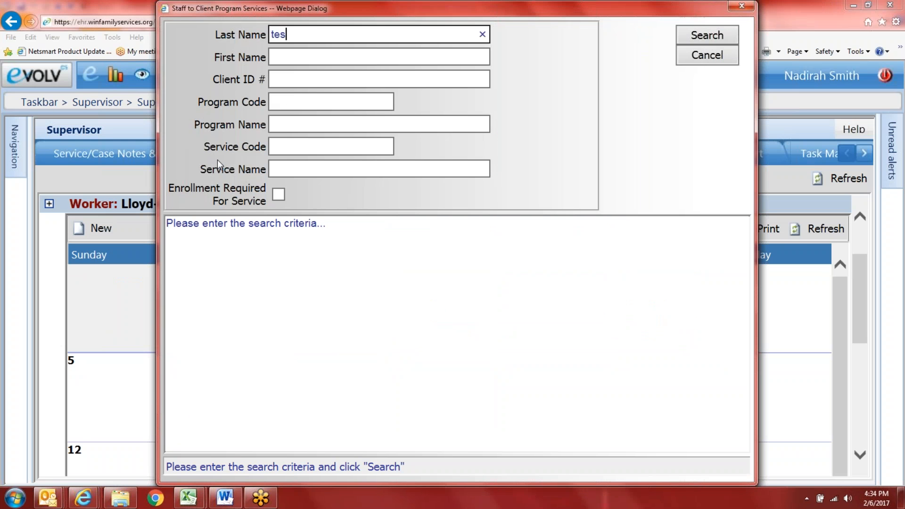
pyautogui.write('t')
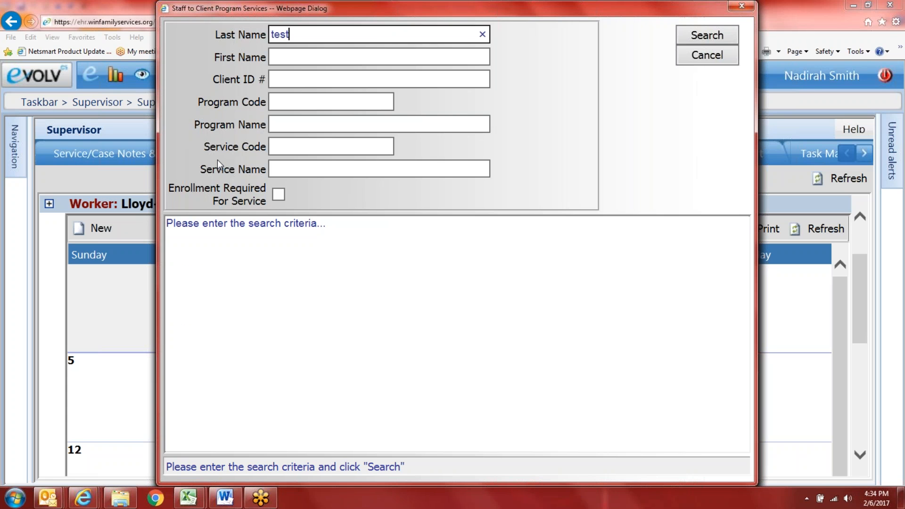
pyautogui.press('Return')
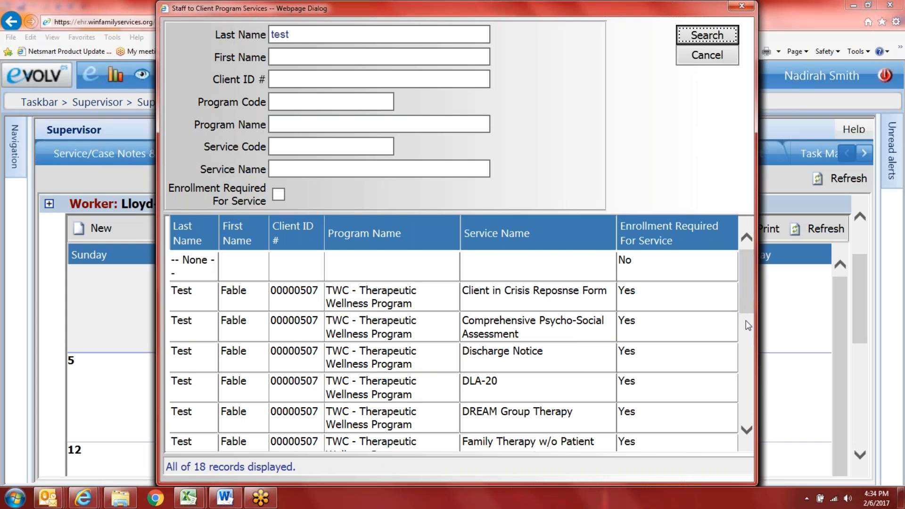
pyautogui.click(746, 322)
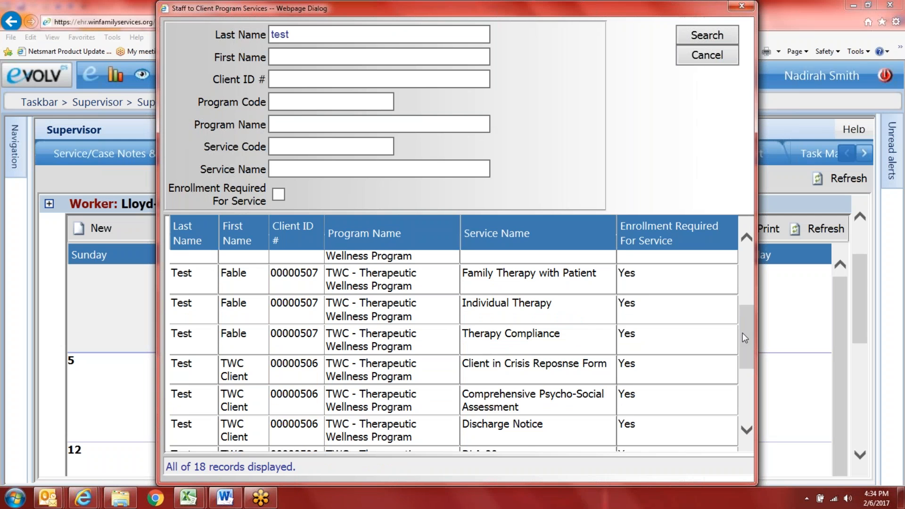
pyautogui.scroll(-4, 658, 446)
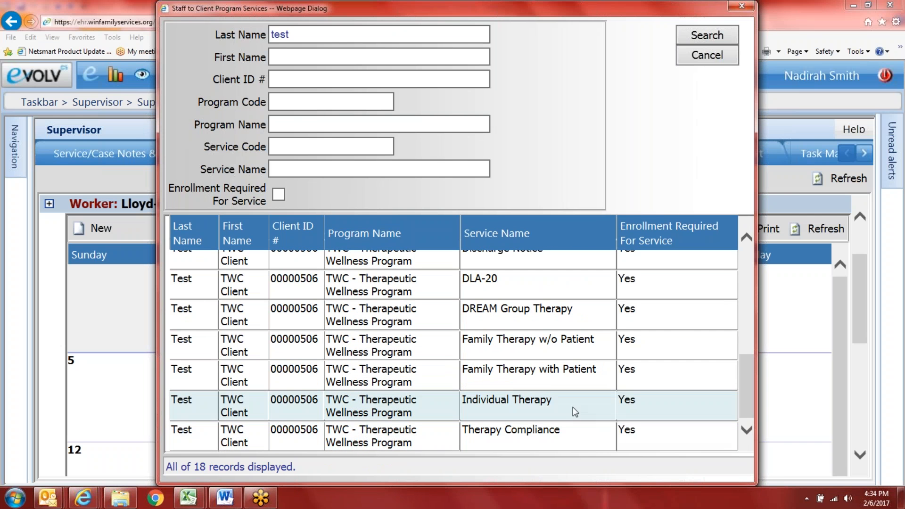
pyautogui.click(390, 288)
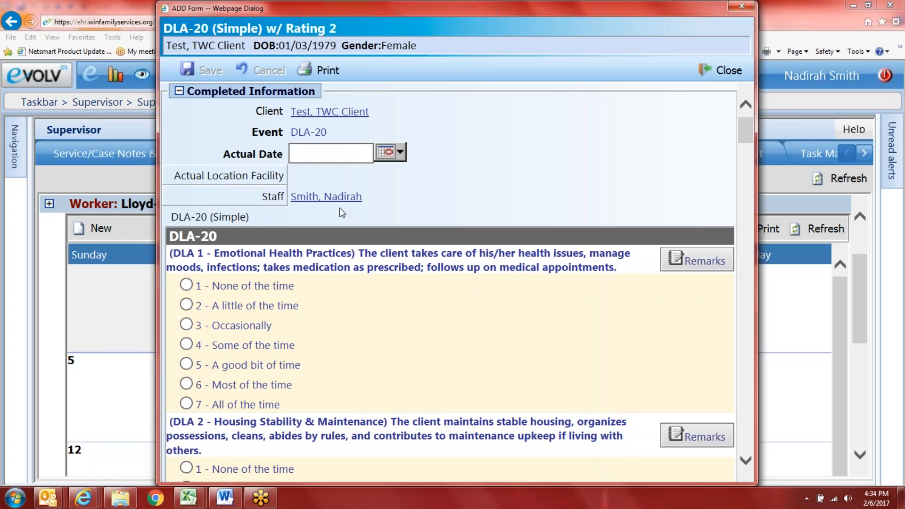
pyautogui.click(716, 69)
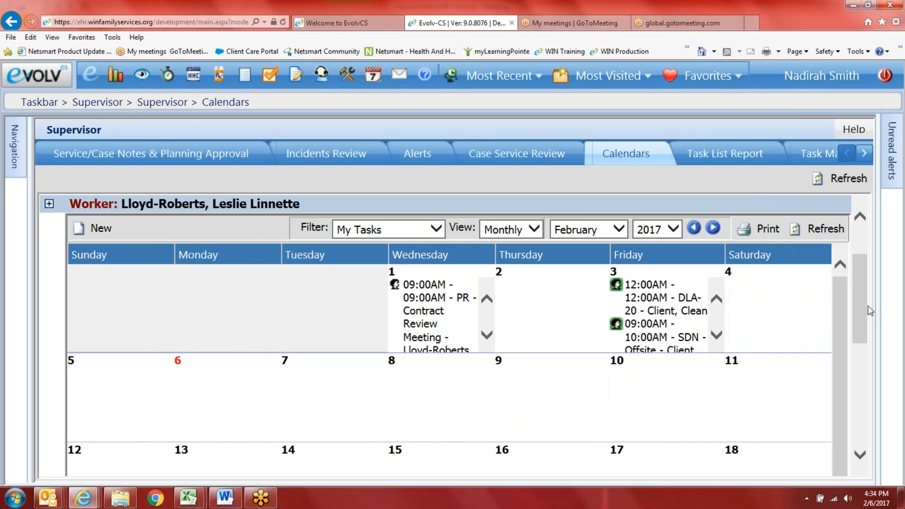
# Step: Show Case Service Review events from the past Year, refresh, then switch to Service/Case Notes & Planning Approval
pyautogui.moveTo(859, 305); pyautogui.dragTo(858, 262)
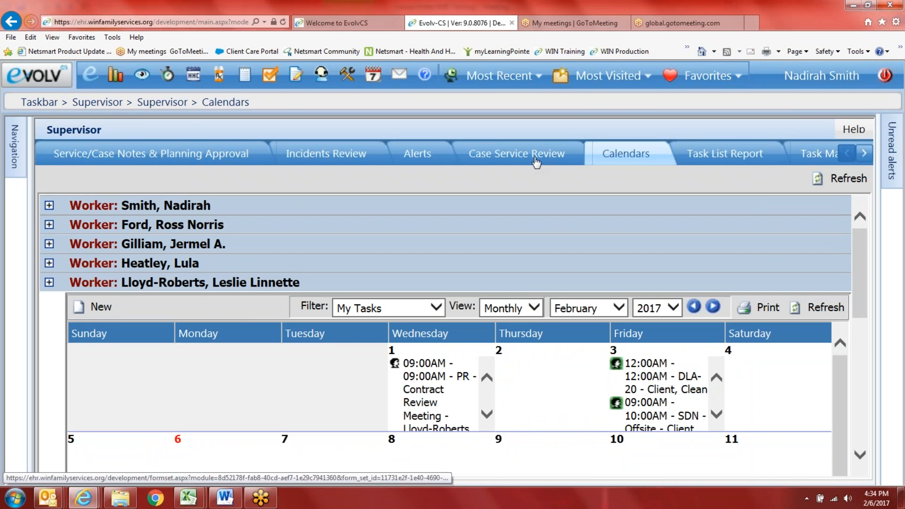
pyautogui.click(535, 162)
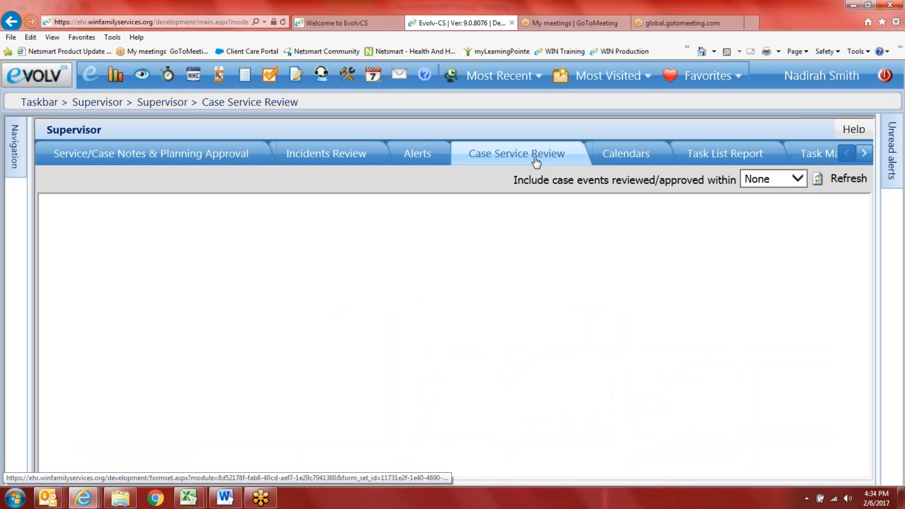
pyautogui.click(793, 181)
pyautogui.click(763, 246)
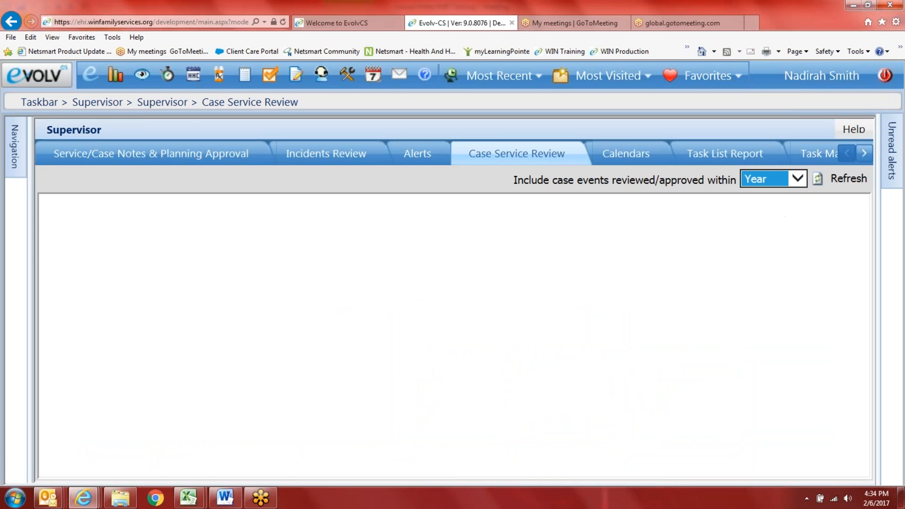
pyautogui.click(849, 182)
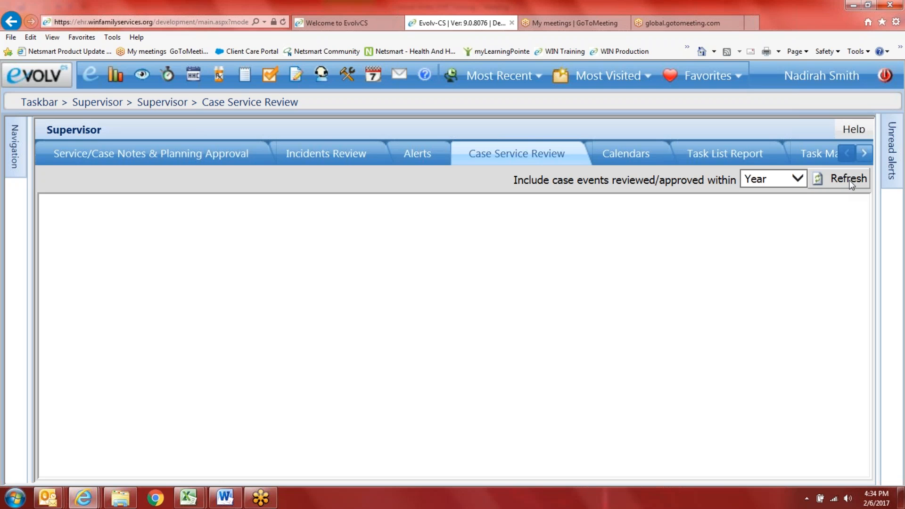
pyautogui.click(851, 184)
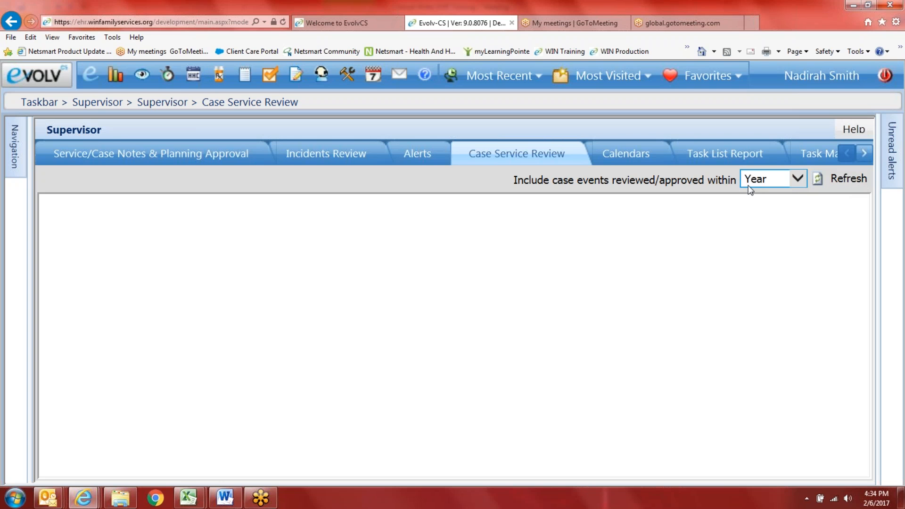
pyautogui.click(849, 179)
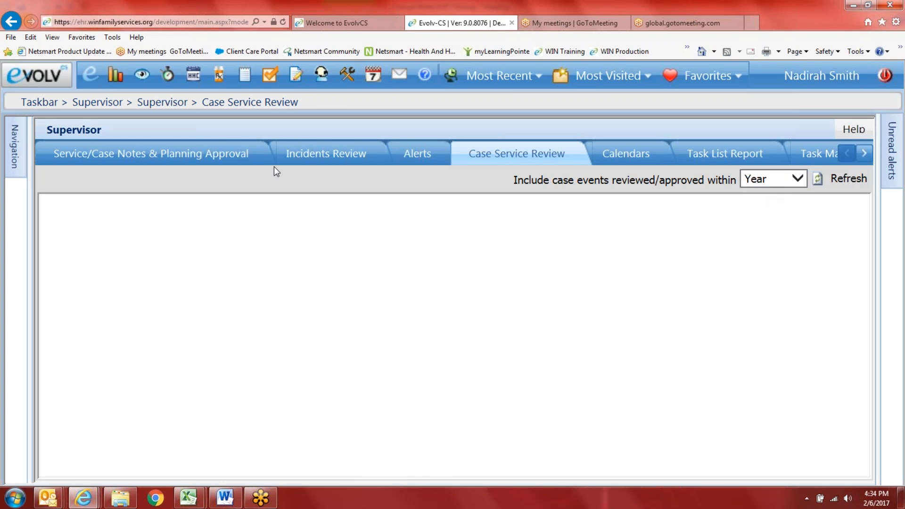
pyautogui.click(223, 157)
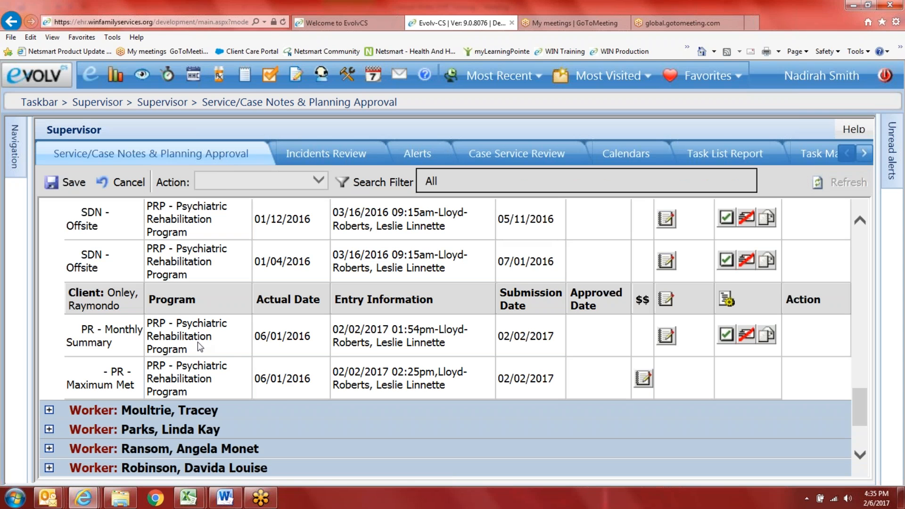
pyautogui.scroll(2, 290, 330)
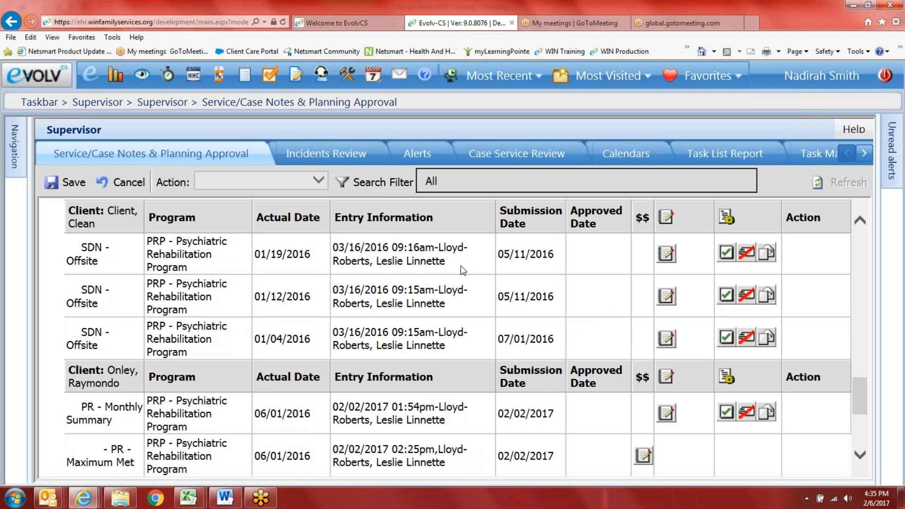
pyautogui.click(86, 264)
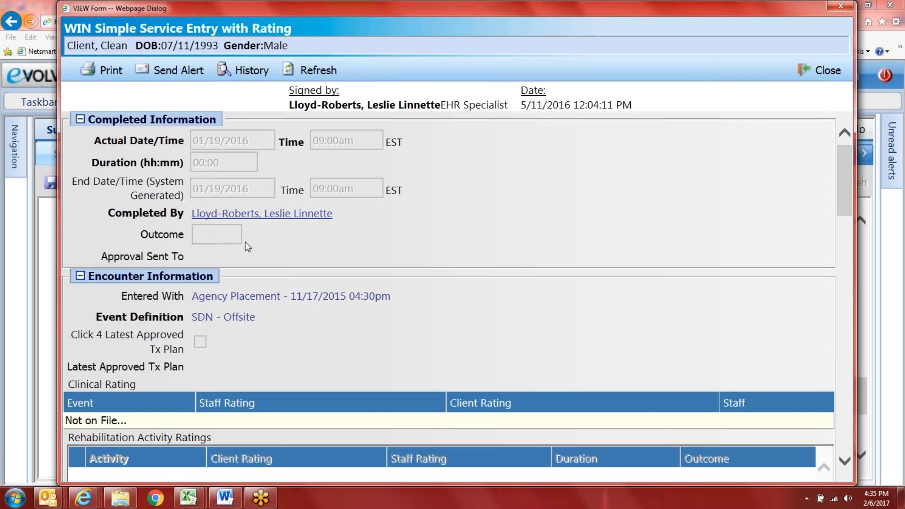
pyautogui.scroll(-5, 406, 339)
pyautogui.scroll(-13, 408, 343)
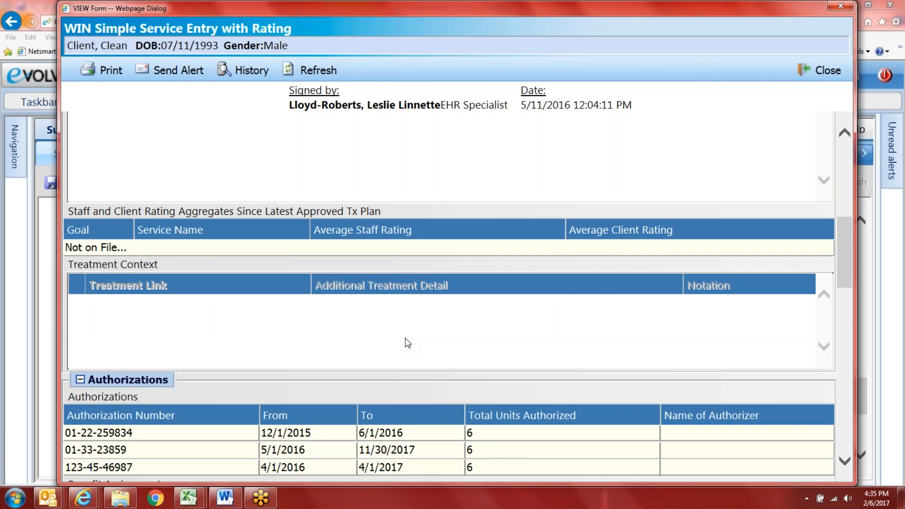
pyautogui.scroll(-10, 406, 343)
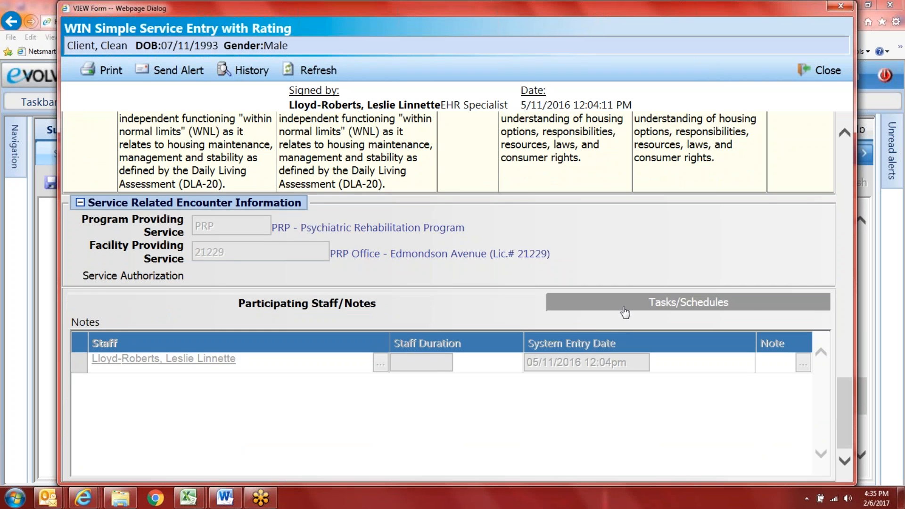
pyautogui.scroll(5, 623, 320)
pyautogui.scroll(8, 607, 358)
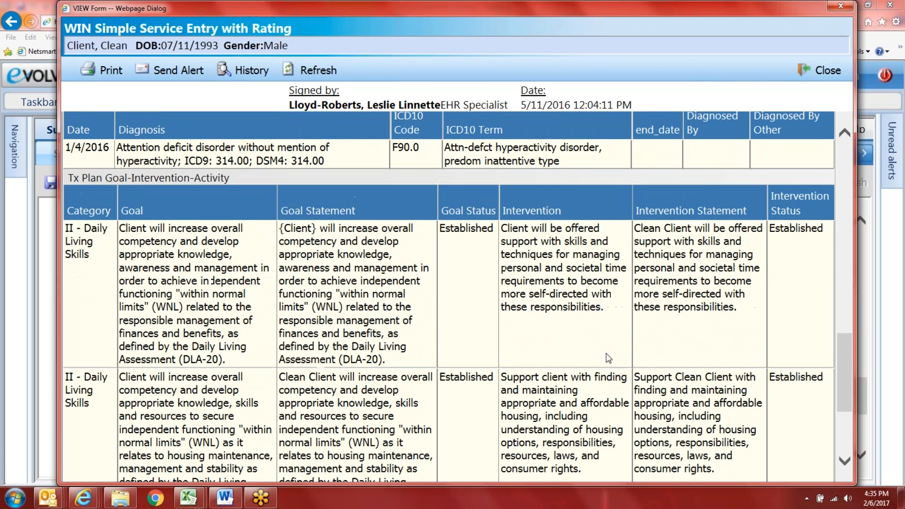
pyautogui.scroll(10, 608, 358)
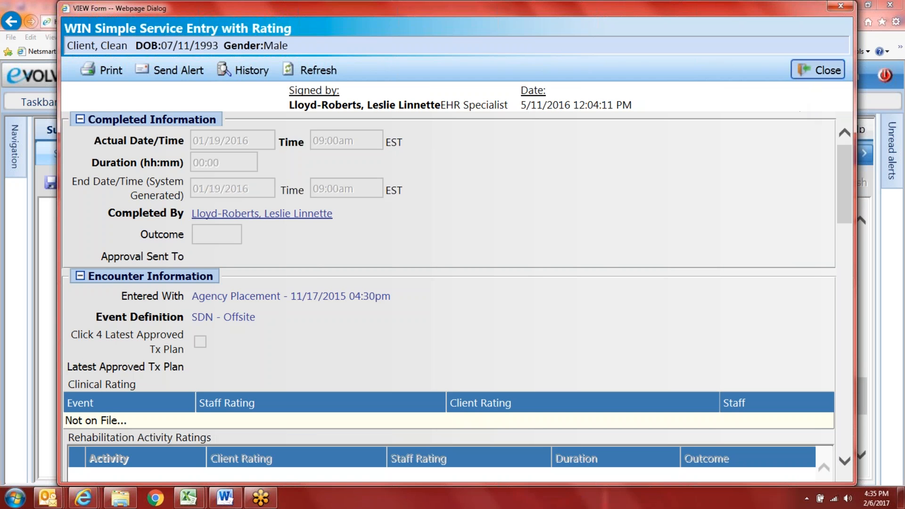
pyautogui.click(819, 70)
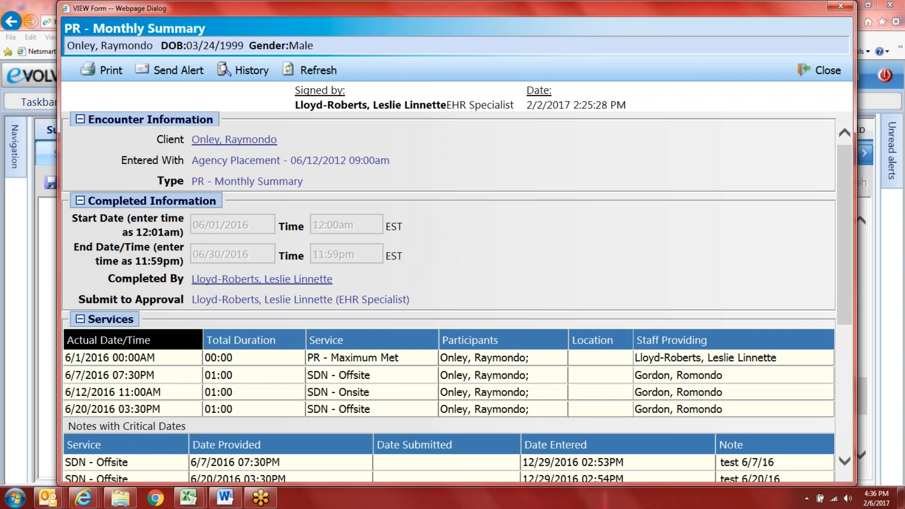
# Step: Widen the PR - Monthly Summary view, scroll through all its sections, and close it
pyautogui.moveTo(58, 316); pyautogui.dragTo(18, 315)
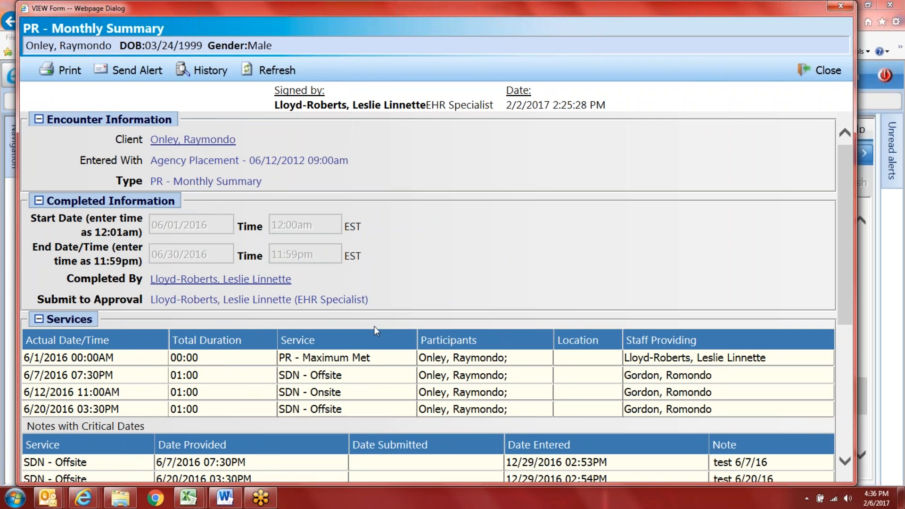
pyautogui.scroll(-2, 377, 342)
pyautogui.scroll(2, 436, 290)
pyautogui.scroll(-2, 283, 270)
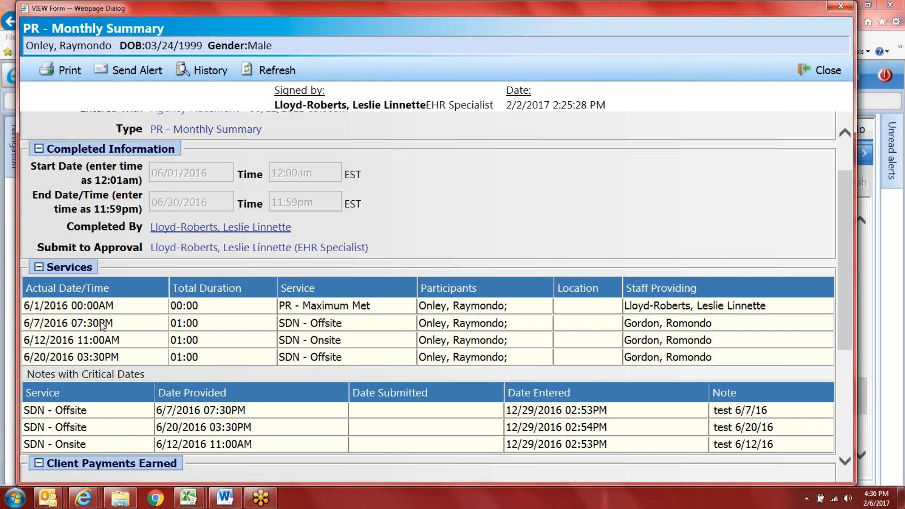
pyautogui.scroll(-1, 100, 325)
pyautogui.scroll(-1, 102, 325)
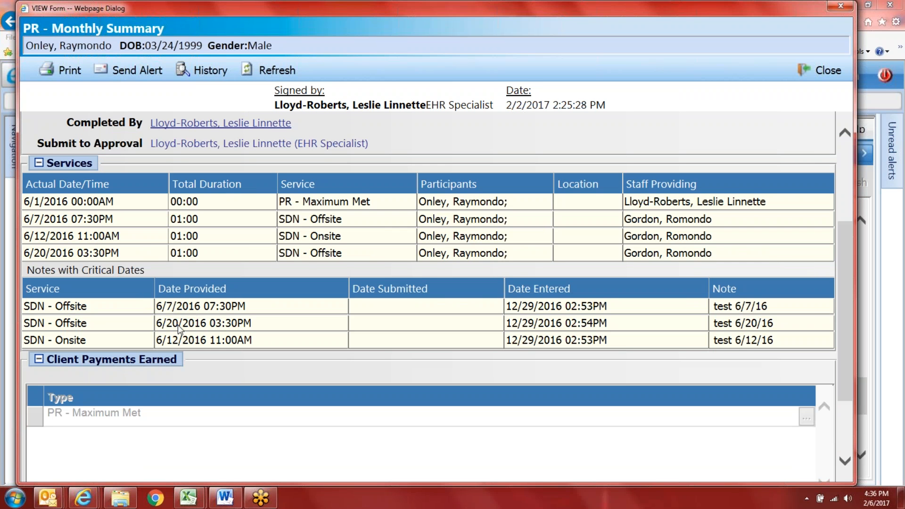
pyautogui.scroll(-2, 512, 355)
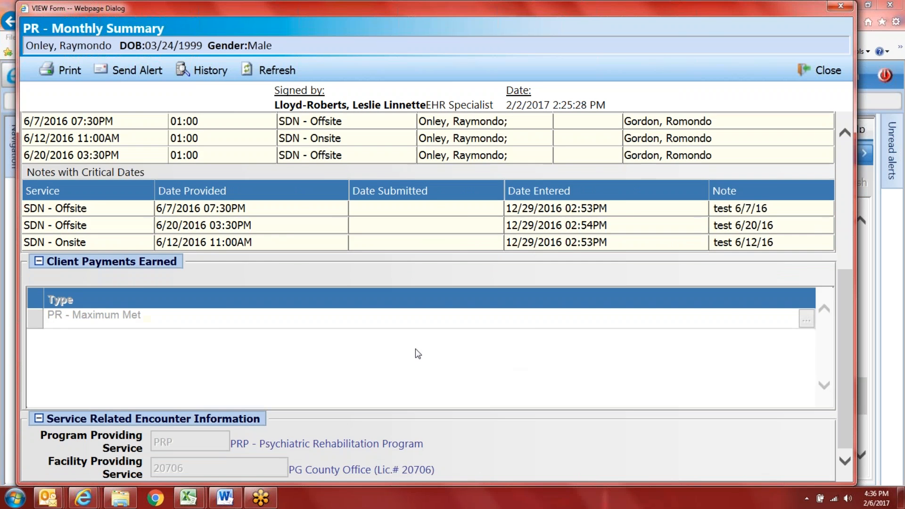
pyautogui.scroll(3, 416, 355)
pyautogui.scroll(2, 416, 355)
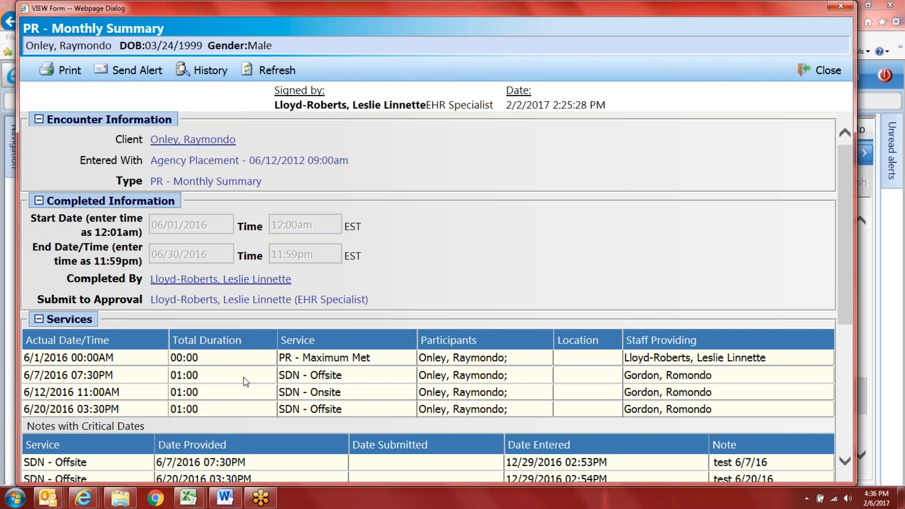
pyautogui.scroll(-1, 262, 389)
pyautogui.scroll(-5, 262, 399)
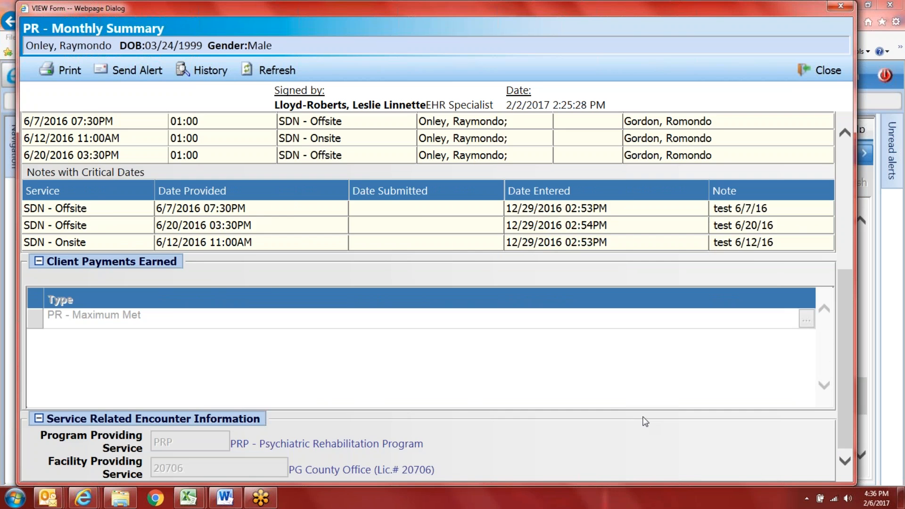
pyautogui.scroll(1, 645, 422)
pyautogui.scroll(2, 645, 422)
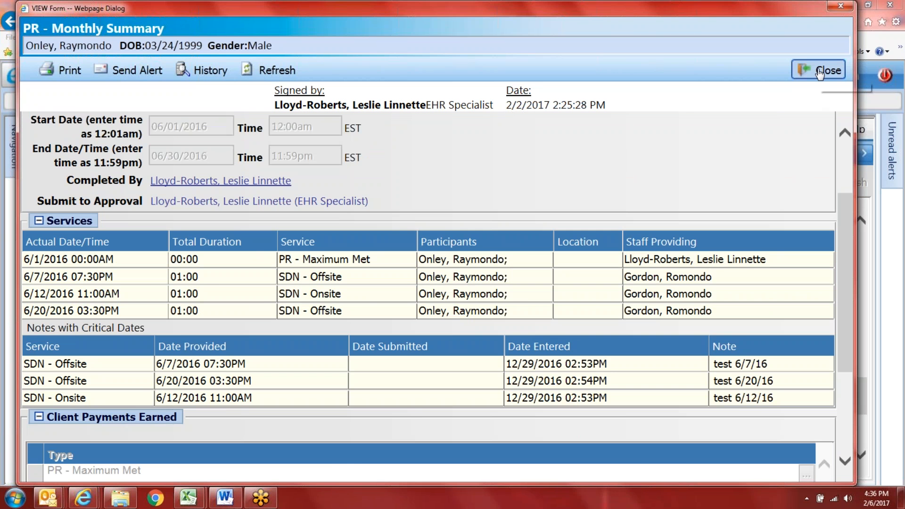
pyautogui.click(820, 72)
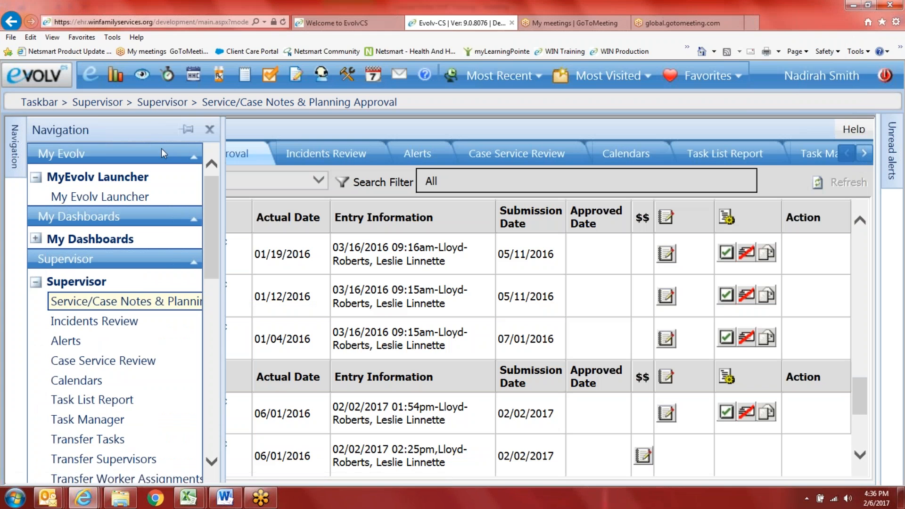
# Step: From the client's Service Entry page, start a new PR - Monthly Summary service
pyautogui.click(520, 88)
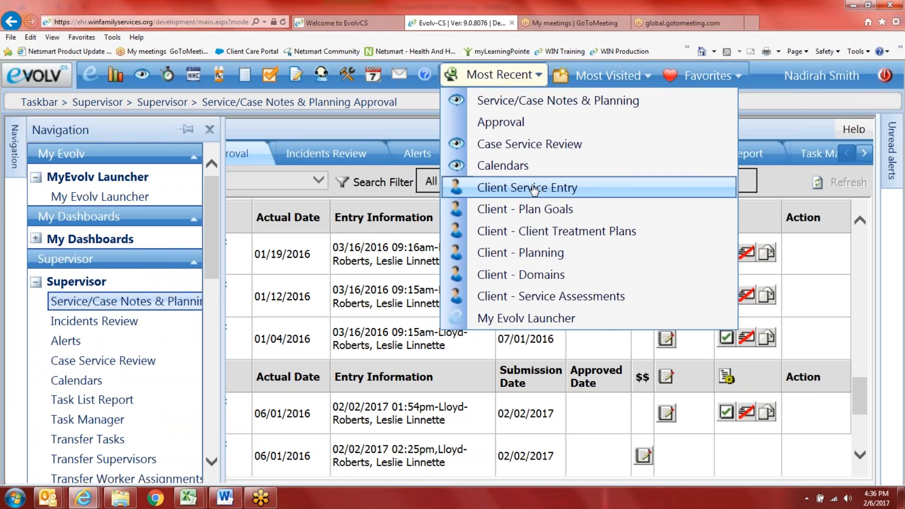
pyautogui.click(534, 189)
pyautogui.click(652, 299)
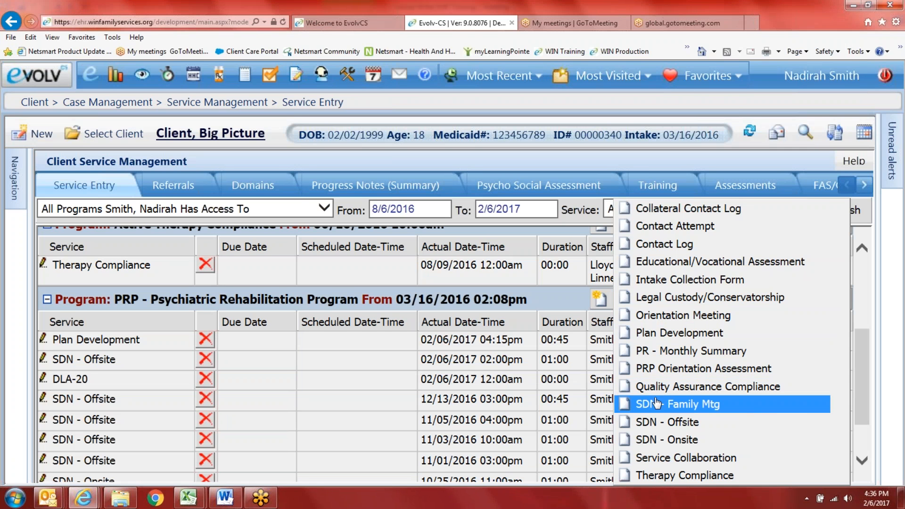
pyautogui.click(724, 350)
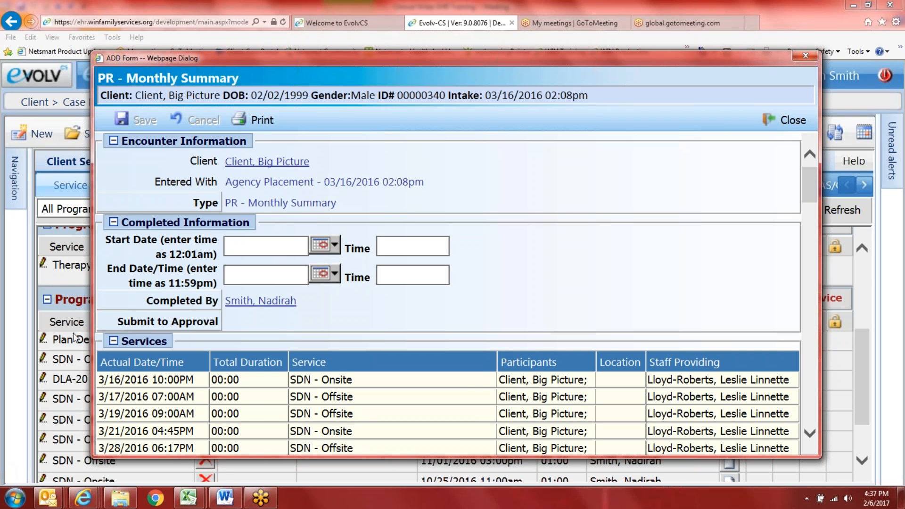
# Step: Enlarge the new summary form and scroll to its Notes with Critical Dates
pyautogui.scroll(-7, 469, 254)
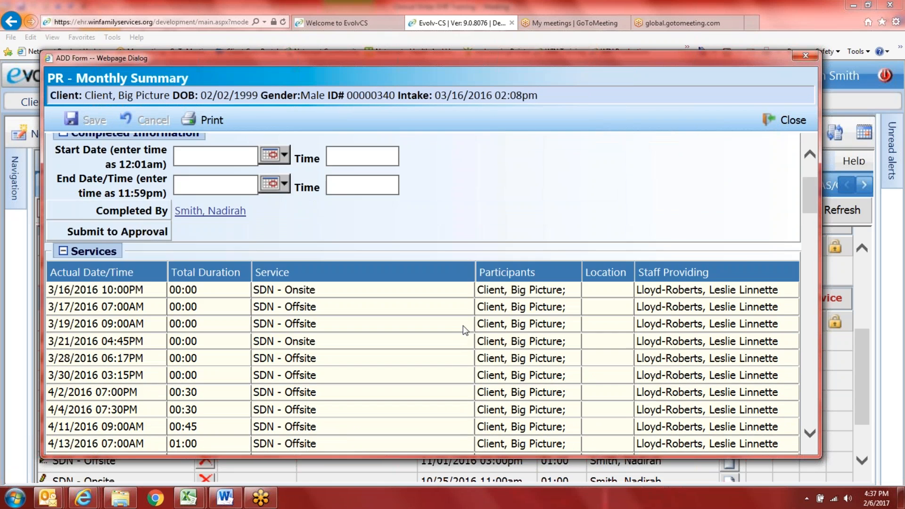
pyautogui.scroll(-6, 472, 336)
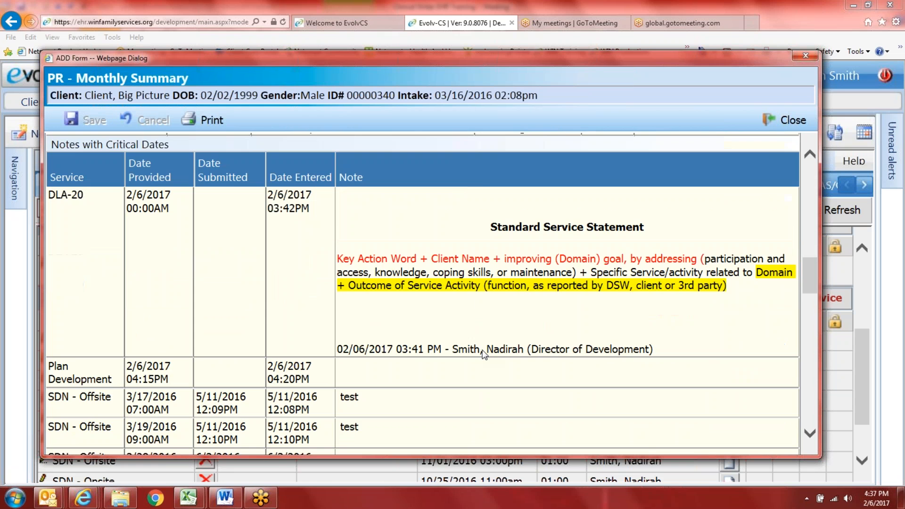
pyautogui.scroll(-1, 484, 354)
pyautogui.scroll(1, 484, 354)
pyautogui.moveTo(821, 339); pyautogui.dragTo(863, 334)
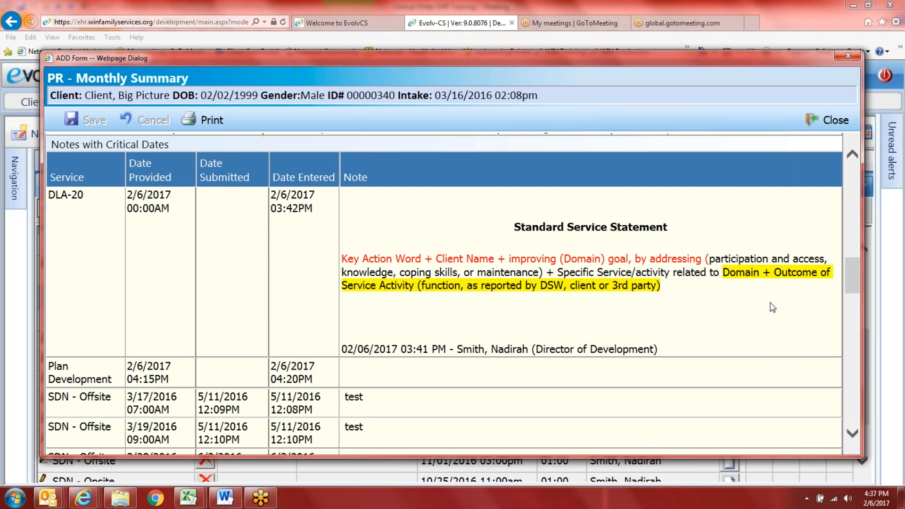
pyautogui.scroll(6, 772, 308)
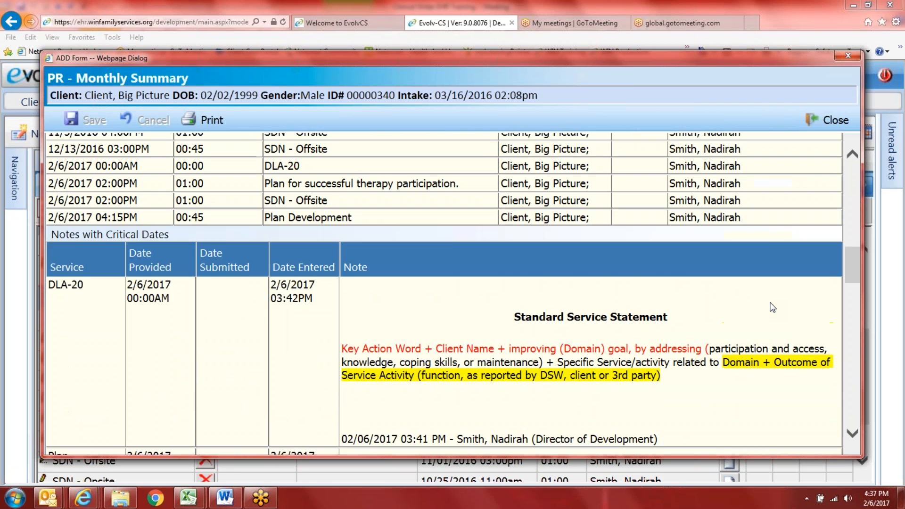
pyautogui.scroll(5, 772, 307)
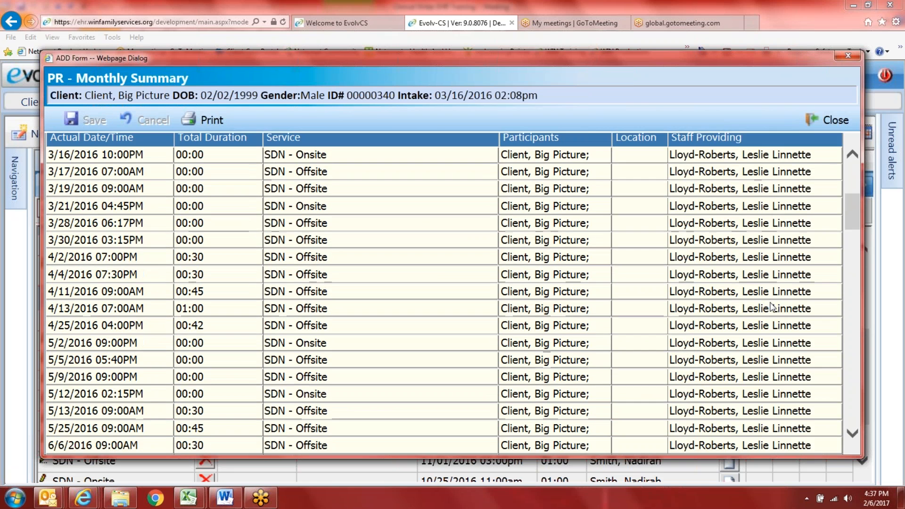
pyautogui.scroll(-5, 782, 377)
pyautogui.scroll(-5, 784, 399)
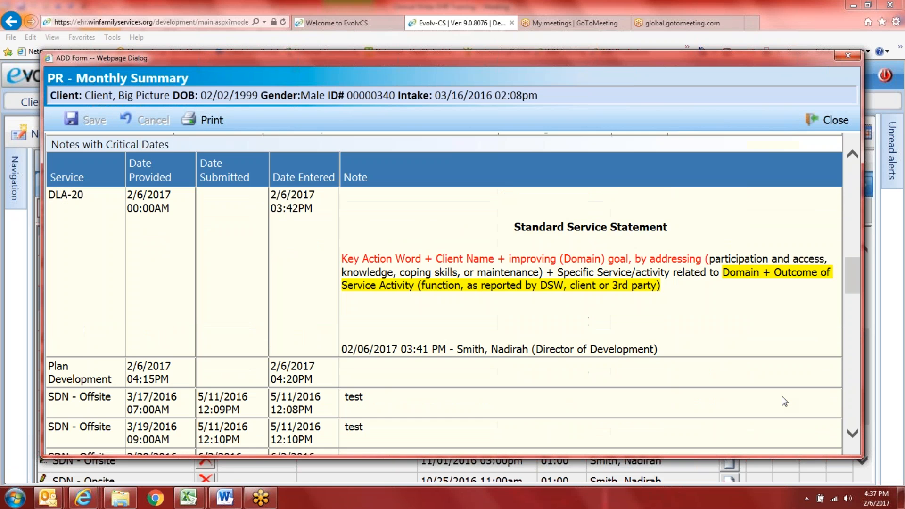
pyautogui.scroll(-1, 784, 401)
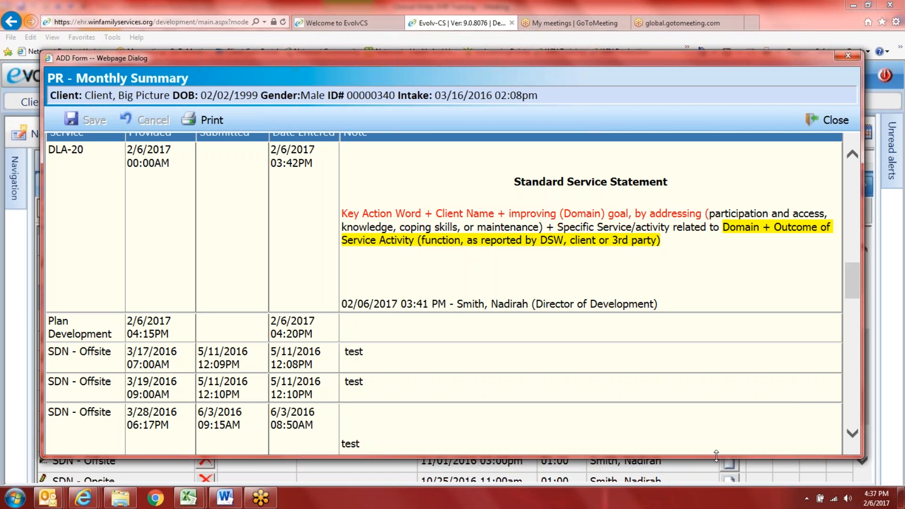
pyautogui.moveTo(715, 455); pyautogui.dragTo(717, 486)
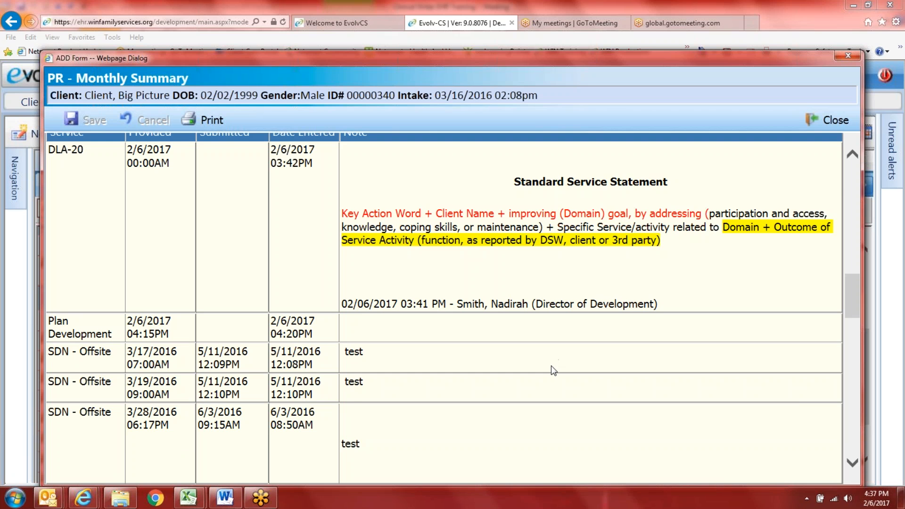
pyautogui.scroll(1, 553, 370)
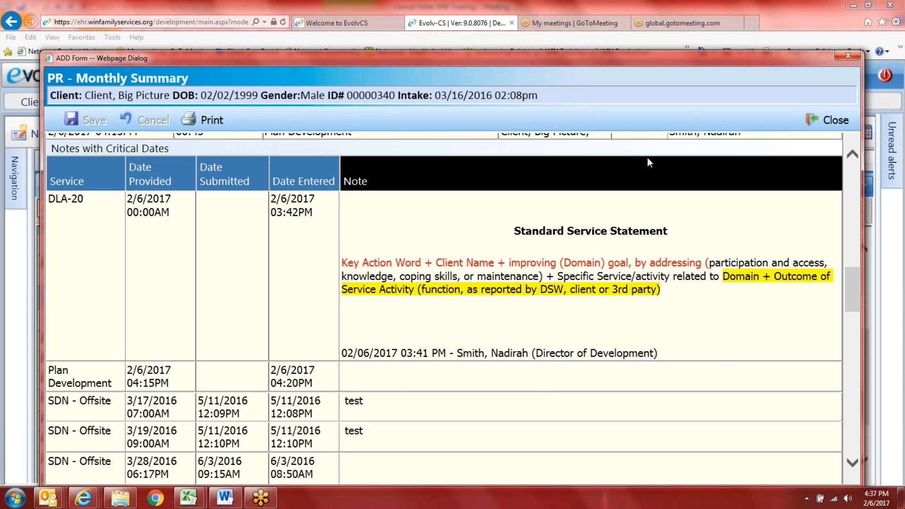
pyautogui.click(836, 12)
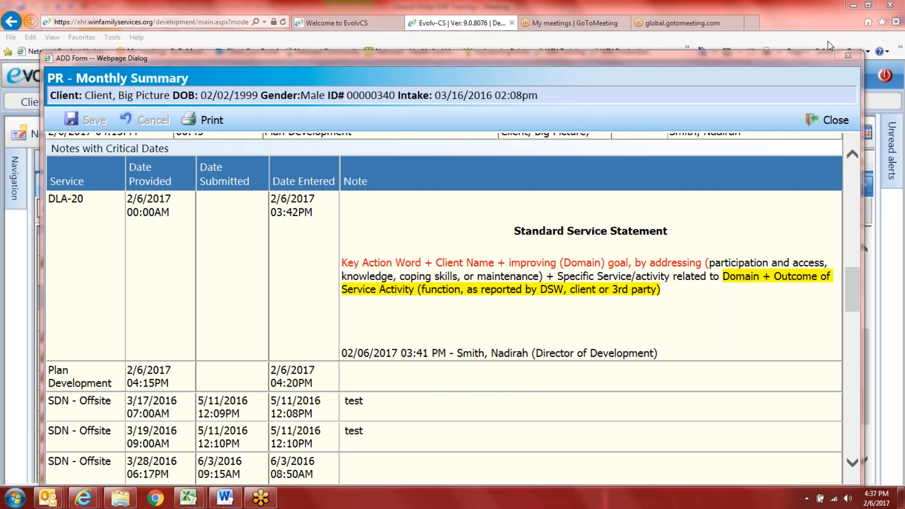
pyautogui.click(777, 198)
# Step: Scroll down to Service Related Encounter Information, then close the summary form without saving
pyautogui.scroll(-8, 709, 338)
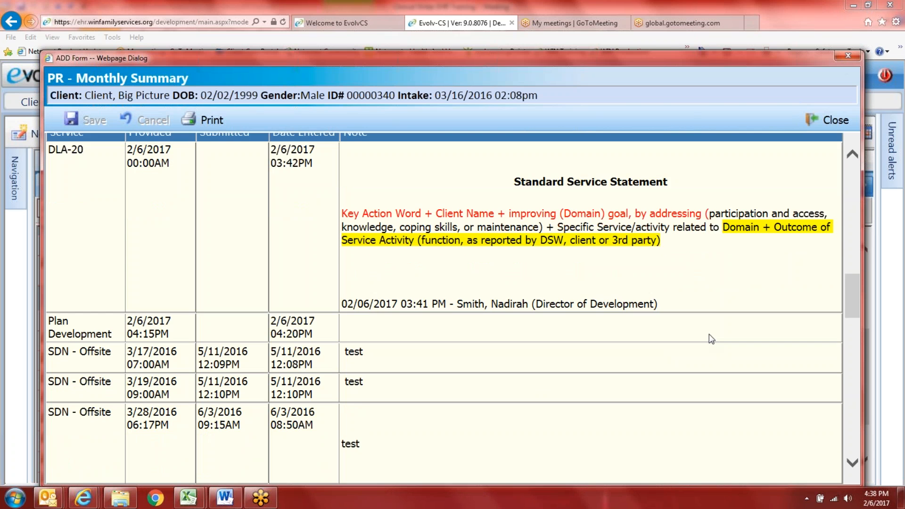
pyautogui.scroll(-10, 715, 345)
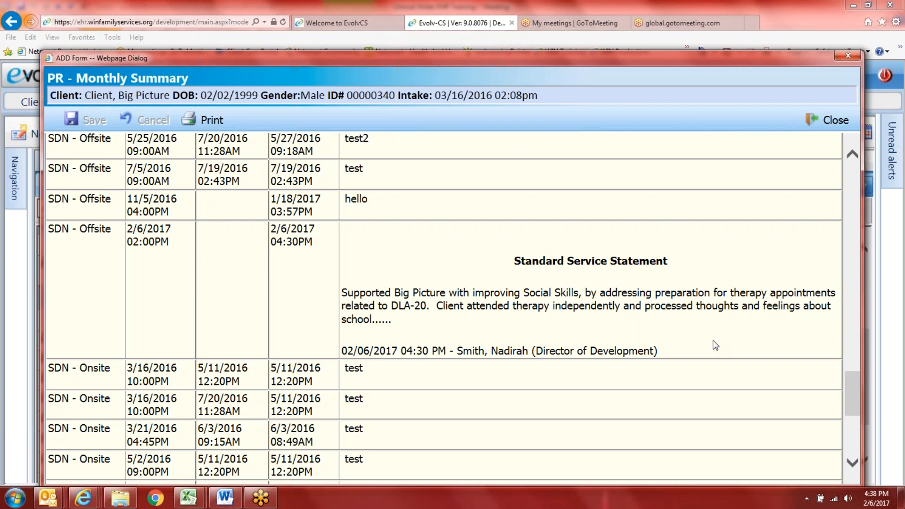
pyautogui.scroll(-3, 715, 345)
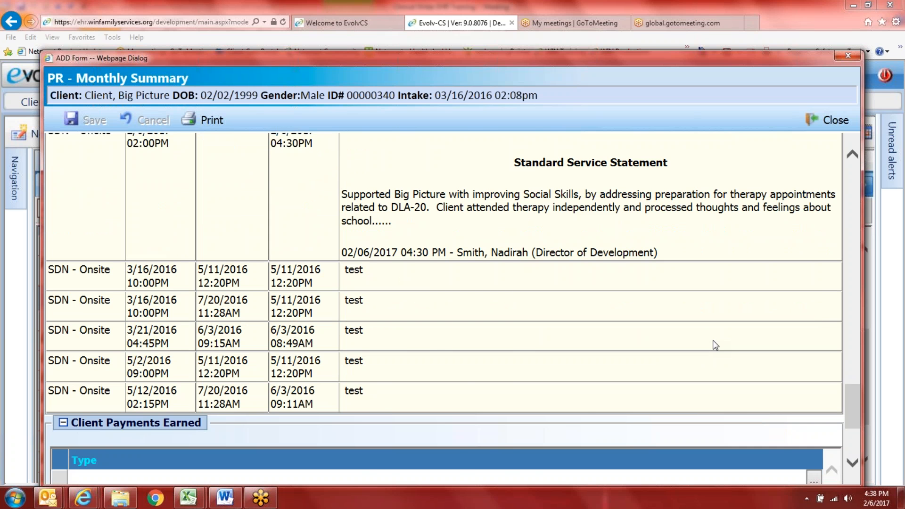
pyautogui.scroll(5, 715, 345)
pyautogui.scroll(-7, 715, 345)
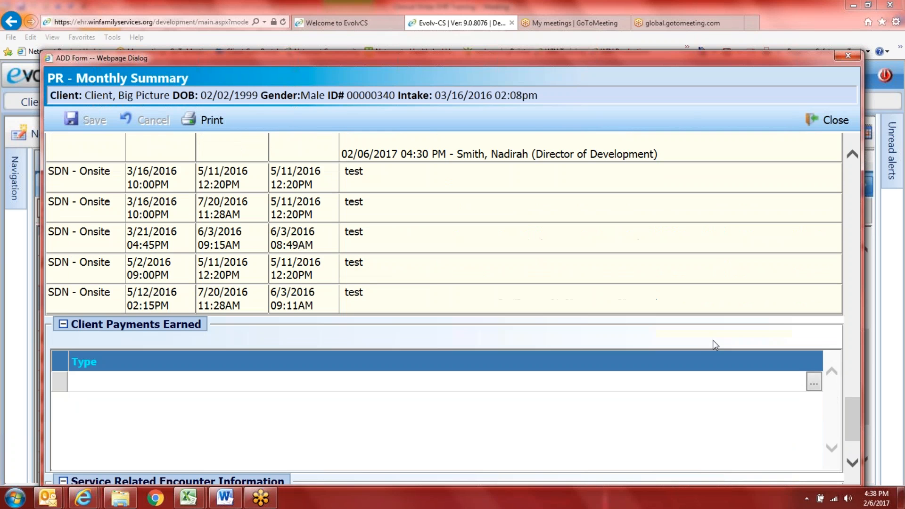
pyautogui.scroll(-3, 712, 340)
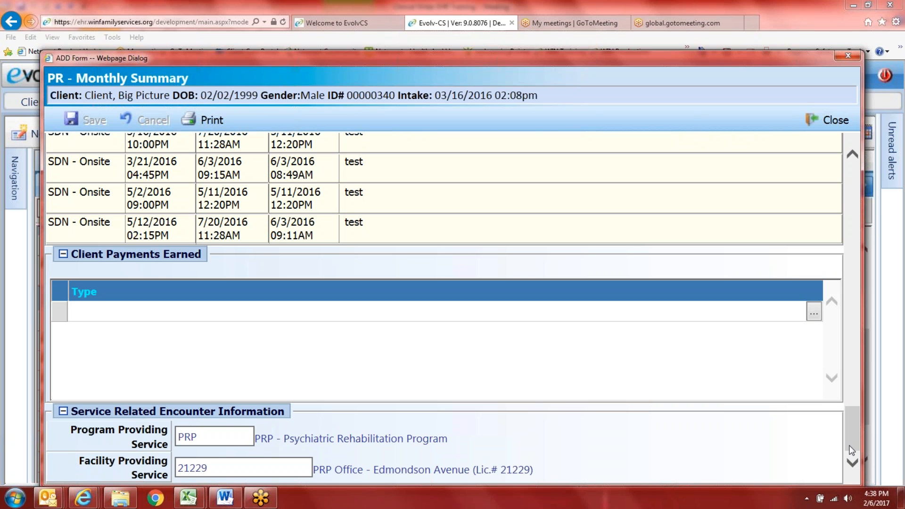
pyautogui.click(822, 125)
# Step: Open the Client Services report under Reports > Services & Treatment
pyautogui.click(35, 75)
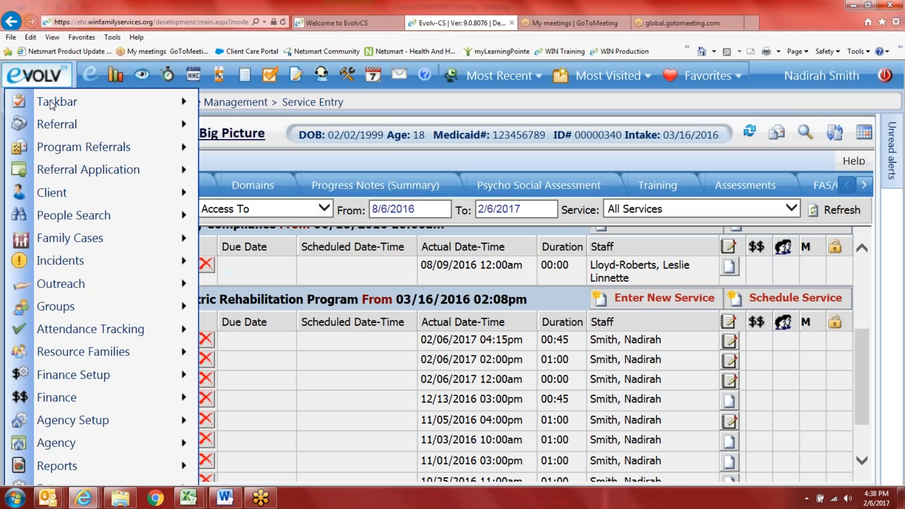
pyautogui.click(149, 464)
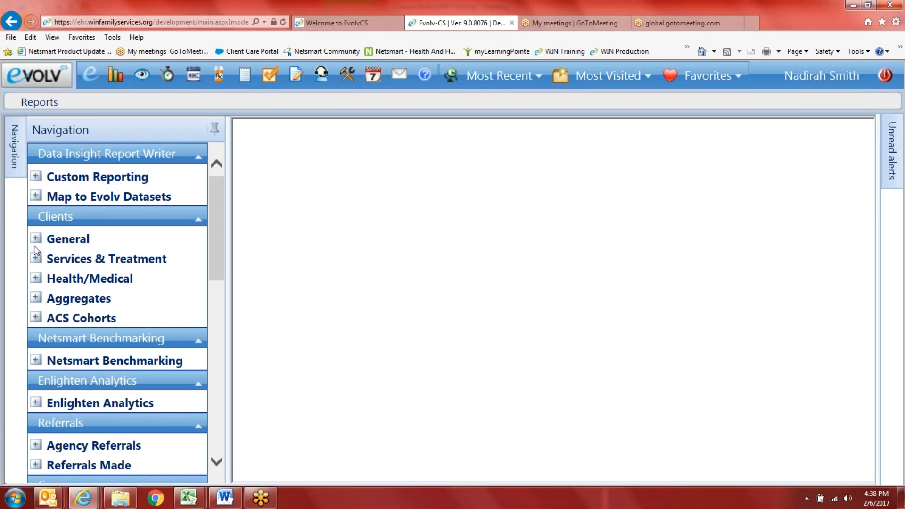
pyautogui.click(37, 260)
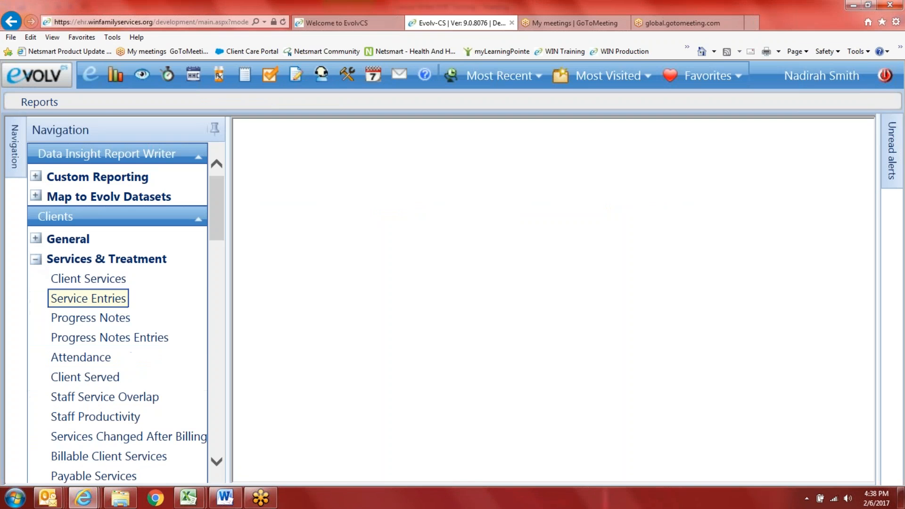
pyautogui.click(103, 282)
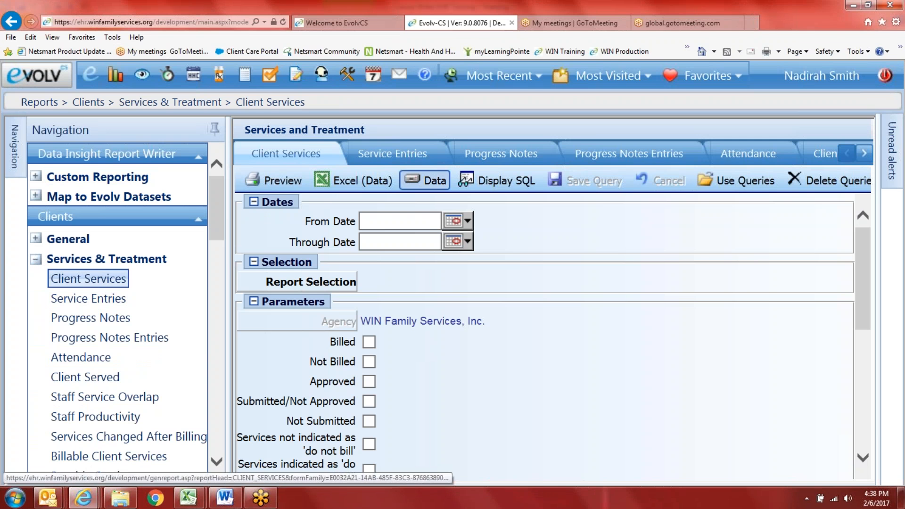
# Step: Set dates 10/03/2016 through 02/06/2017 and order by Program/Client/Service Date
pyautogui.click(467, 221)
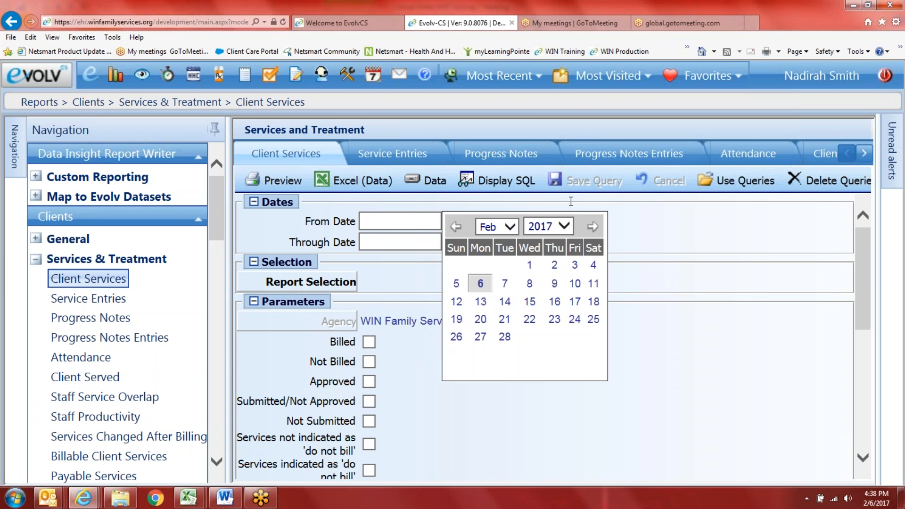
pyautogui.click(564, 226)
pyautogui.click(561, 213)
pyautogui.click(510, 226)
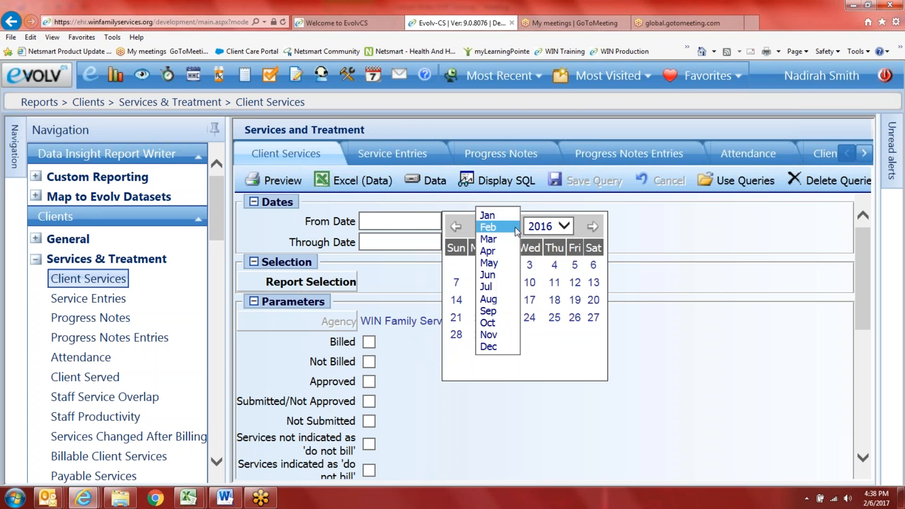
pyautogui.click(502, 320)
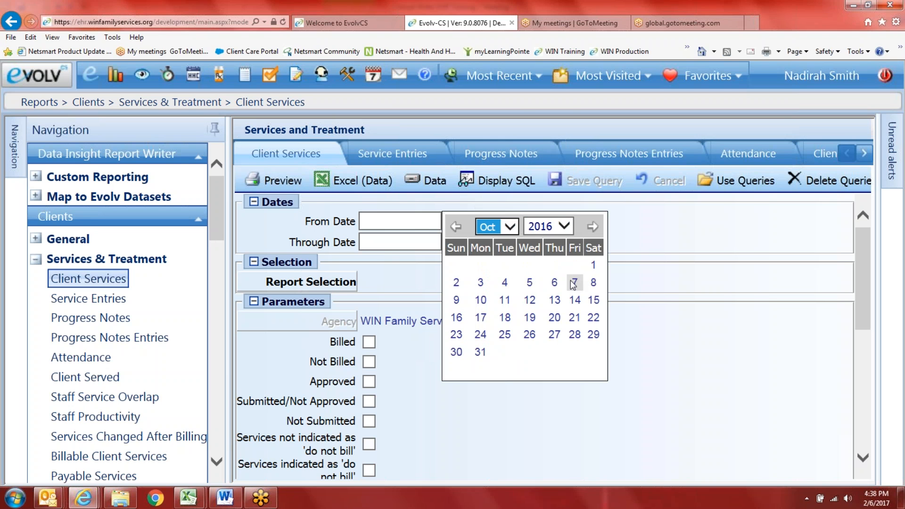
pyautogui.click(477, 284)
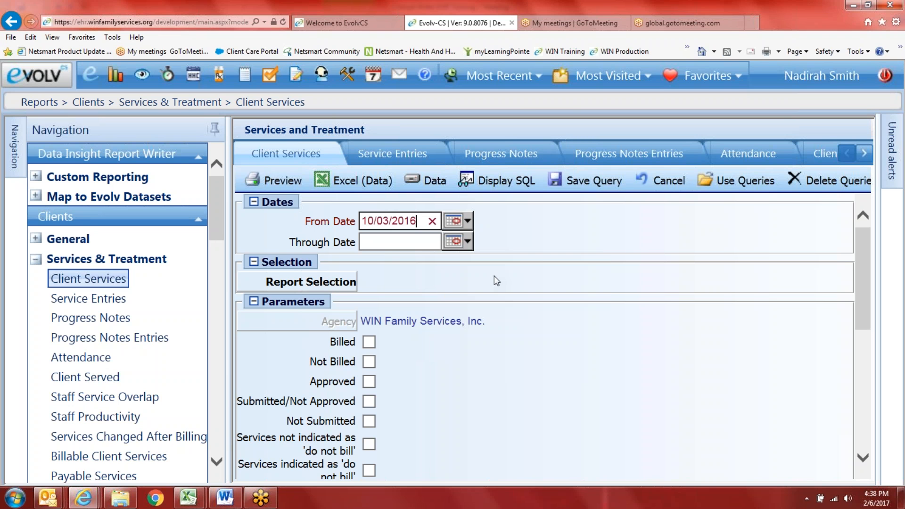
pyautogui.click(466, 241)
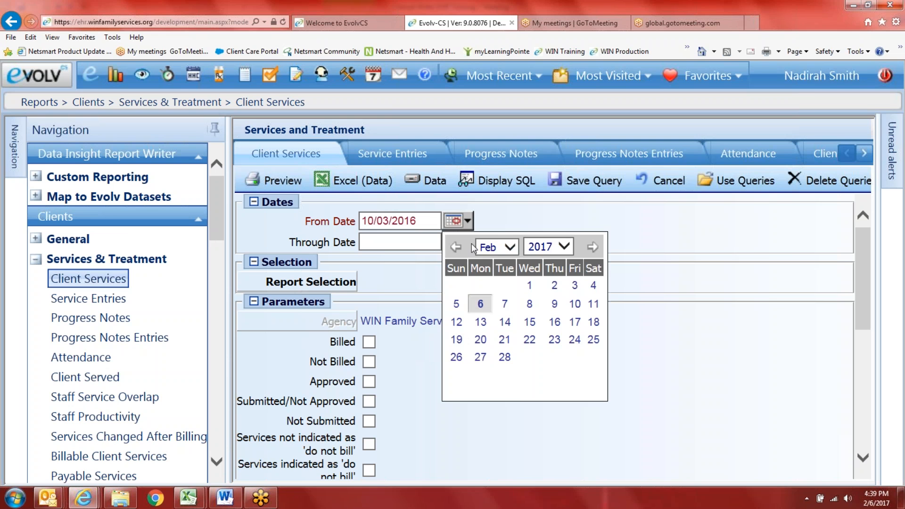
pyautogui.click(490, 301)
pyautogui.click(354, 281)
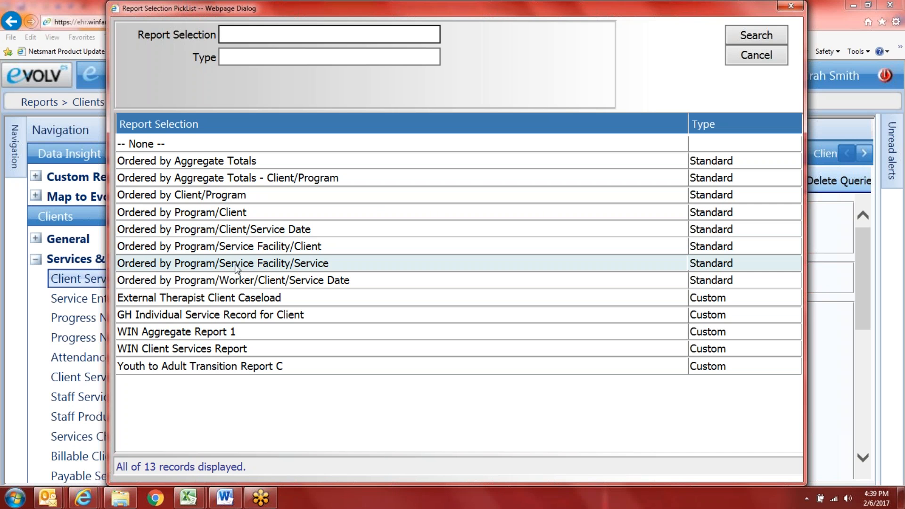
pyautogui.click(245, 234)
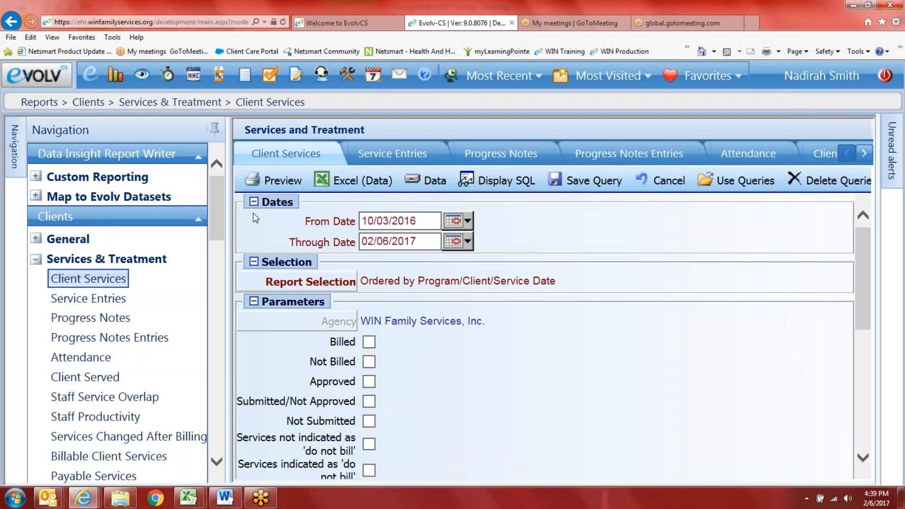
# Step: Preview the Client Services report and widen its window on both sides
pyautogui.click(273, 180)
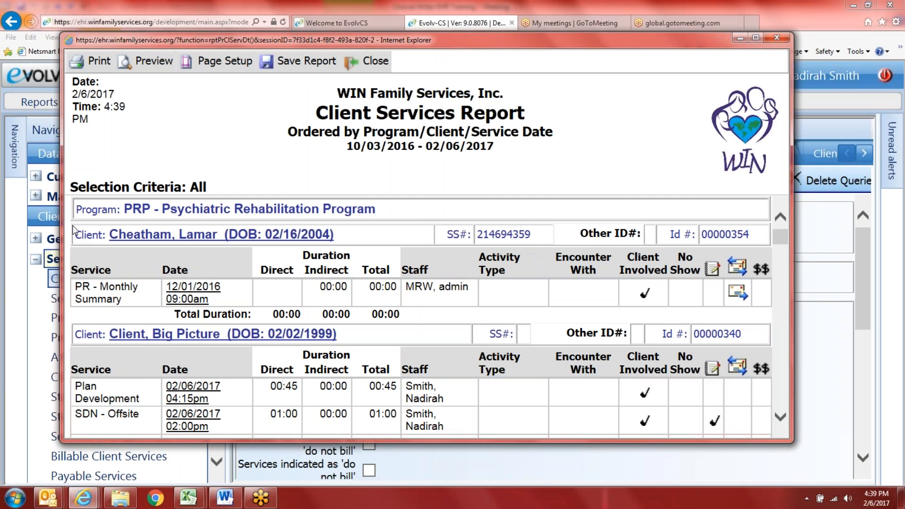
pyautogui.moveTo(39, 193); pyautogui.dragTo(2, 193)
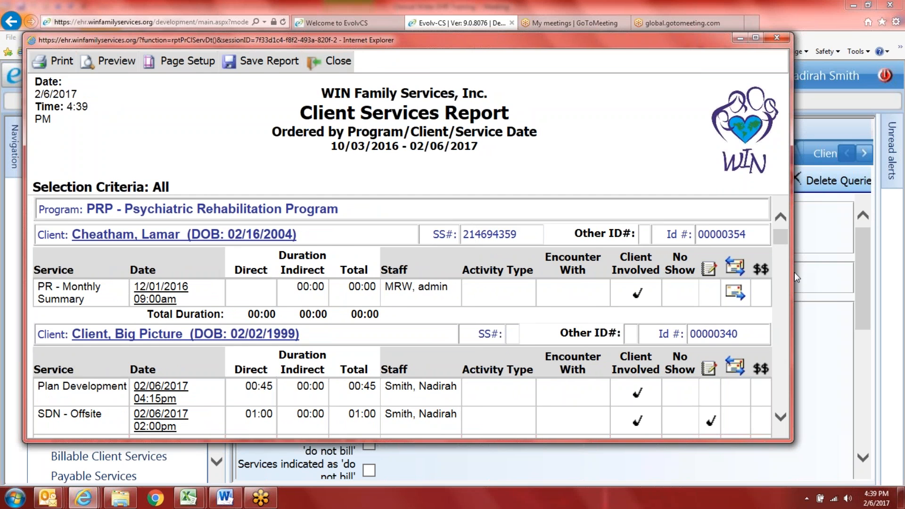
pyautogui.moveTo(793, 272); pyautogui.dragTo(831, 273)
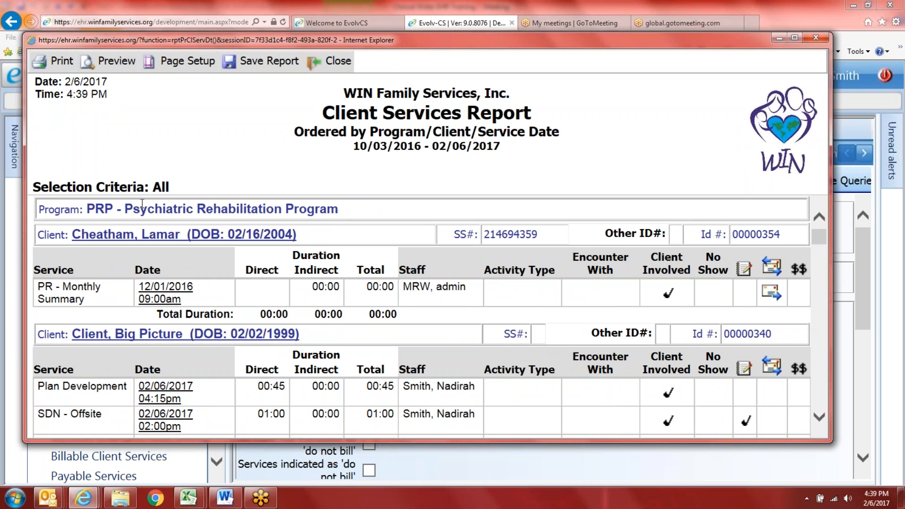
# Step: Scroll through each client's service rows in the report, then close the report window
pyautogui.click(159, 293)
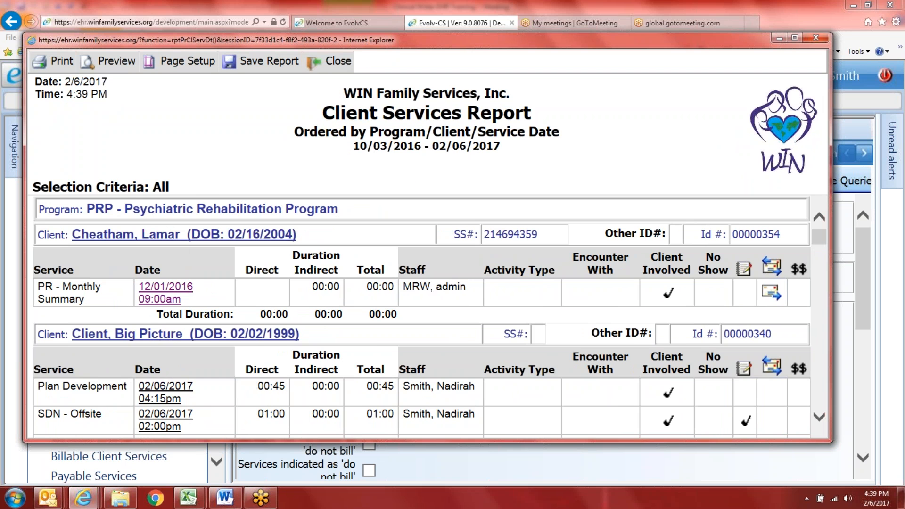
pyautogui.scroll(-1, 72, 282)
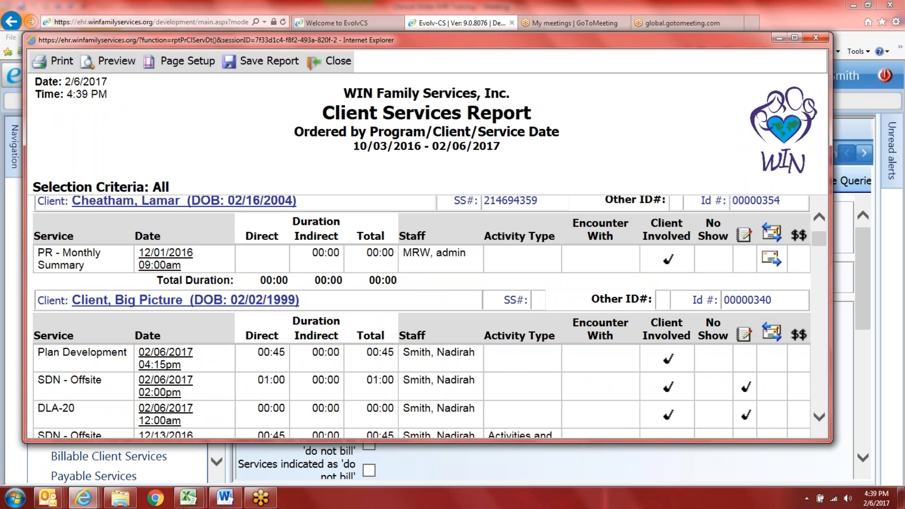
pyautogui.scroll(-2, 315, 308)
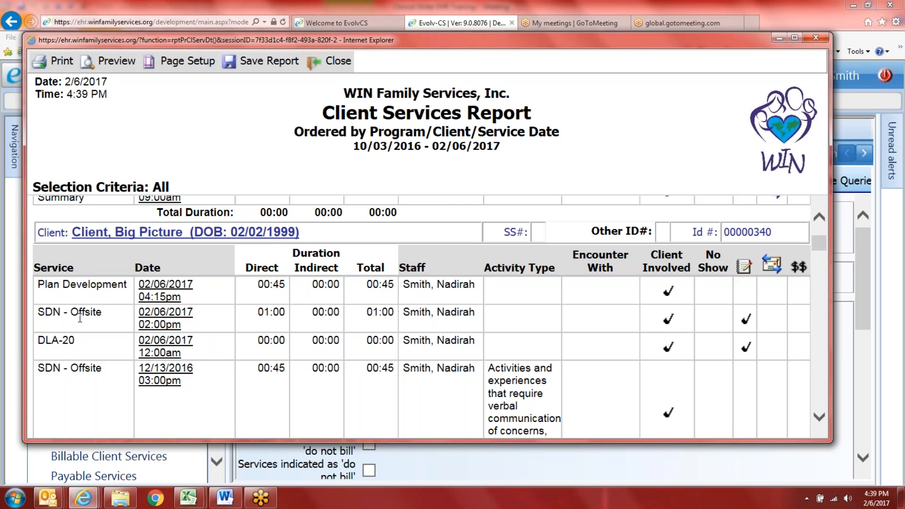
pyautogui.scroll(-3, 67, 355)
pyautogui.scroll(-2, 124, 373)
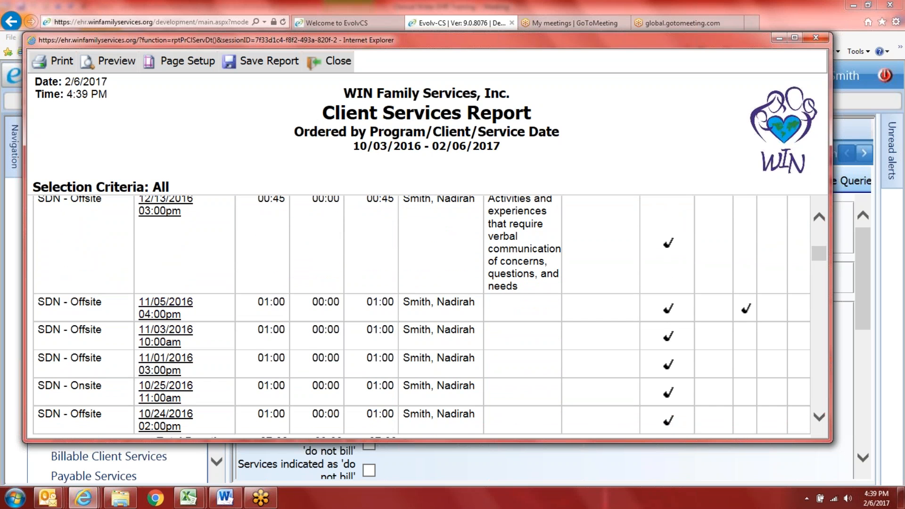
pyautogui.scroll(-1, 66, 364)
pyautogui.scroll(-5, 67, 364)
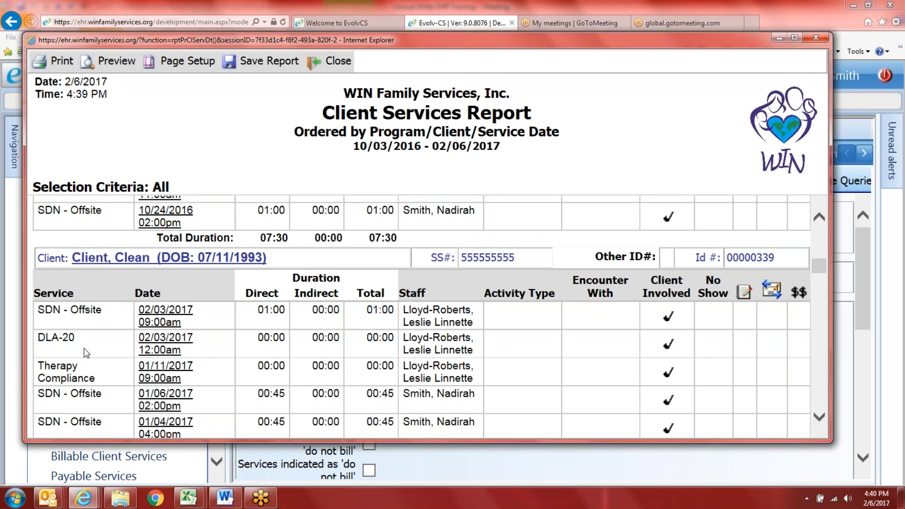
pyautogui.scroll(-3, 109, 385)
pyautogui.scroll(-6, 104, 381)
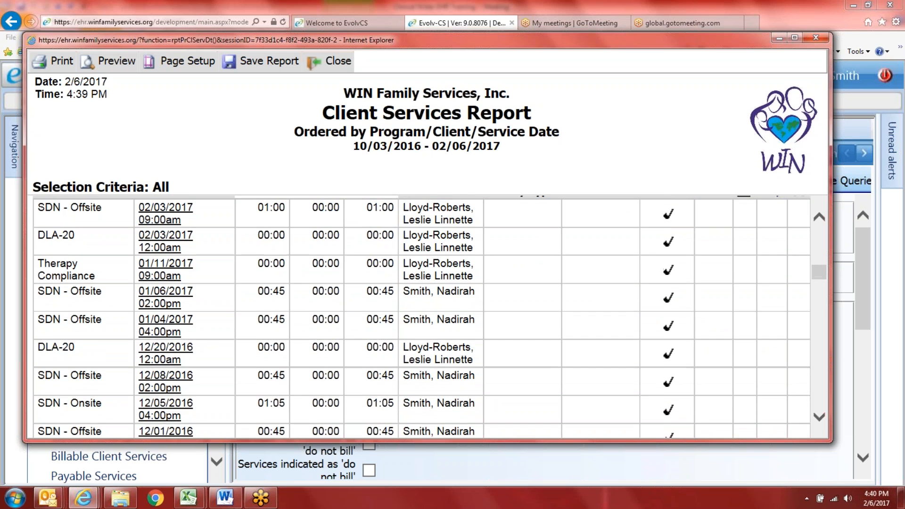
pyautogui.scroll(10, 189, 365)
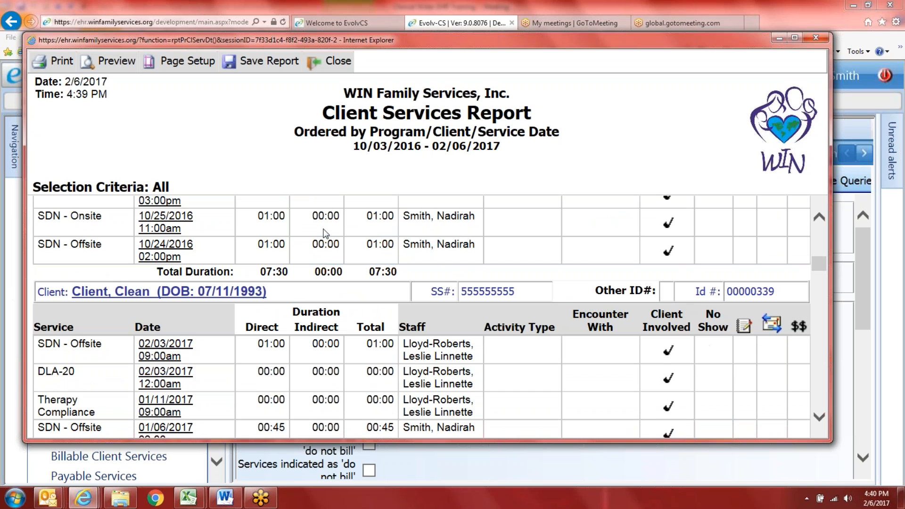
pyautogui.scroll(-2, 442, 274)
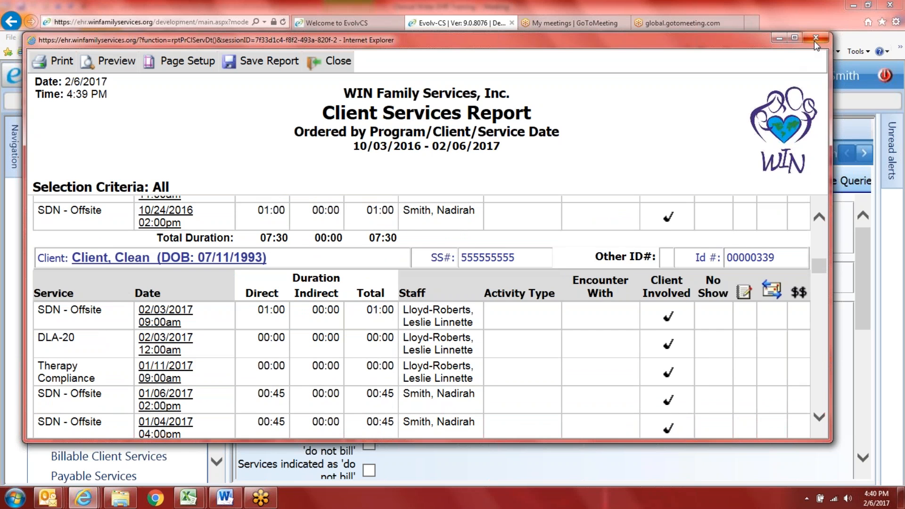
pyautogui.click(814, 39)
pyautogui.click(78, 298)
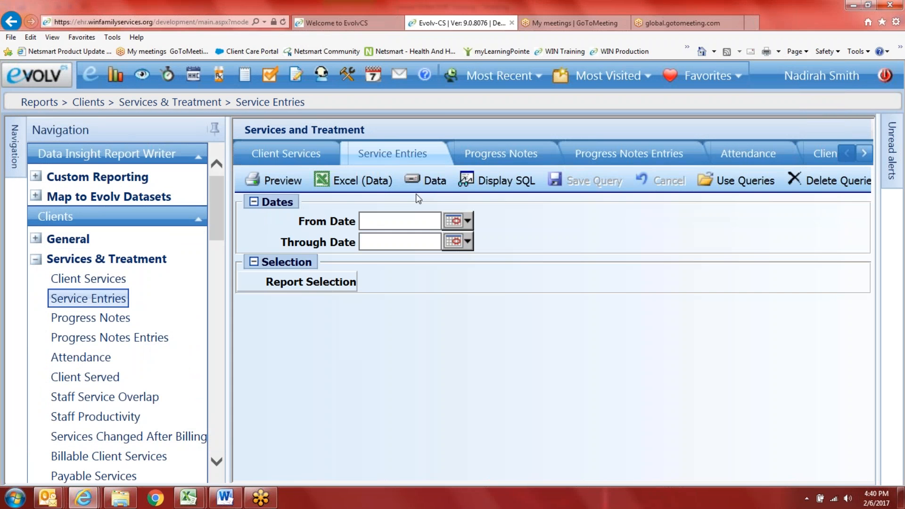
pyautogui.click(469, 222)
pyautogui.click(505, 227)
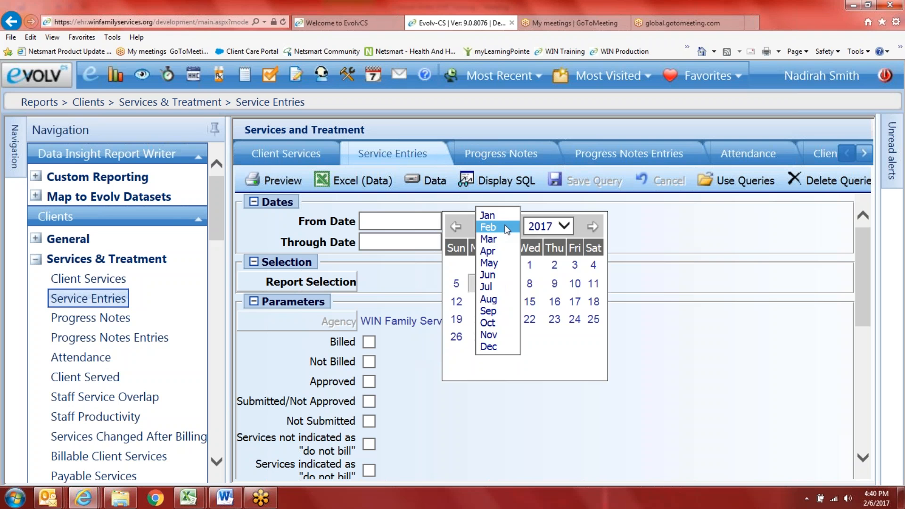
pyautogui.click(499, 215)
pyautogui.click(455, 264)
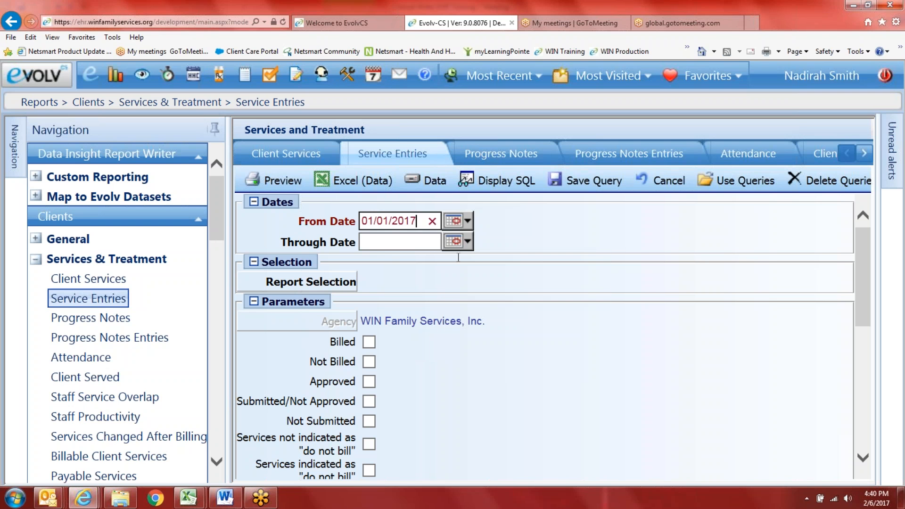
pyautogui.click(468, 243)
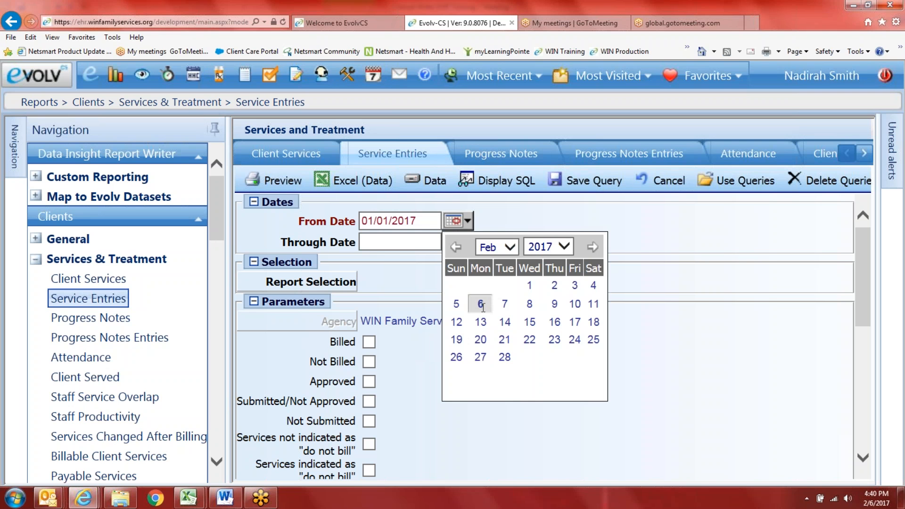
pyautogui.click(479, 305)
pyautogui.click(311, 281)
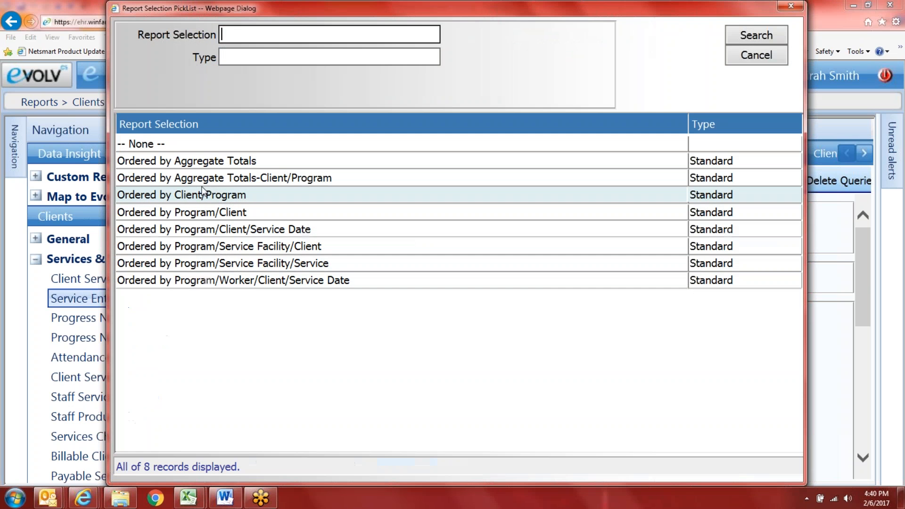
pyautogui.click(223, 281)
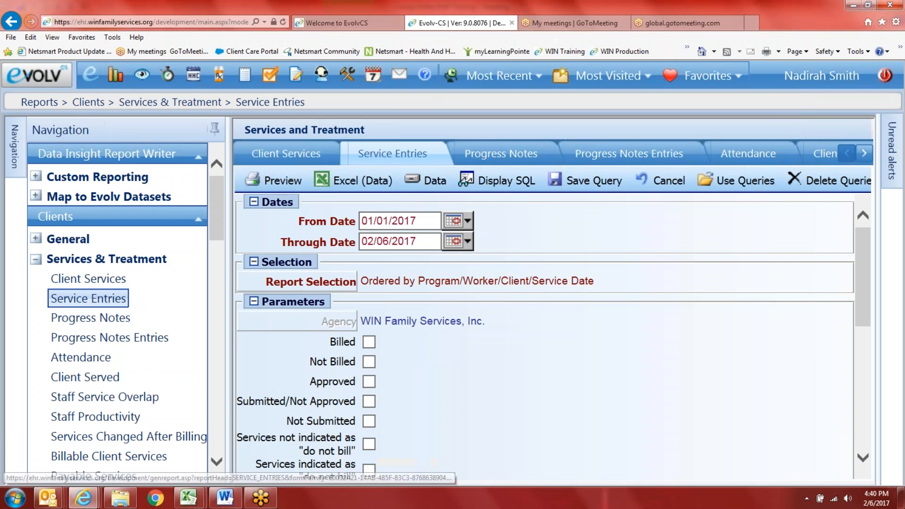
pyautogui.click(281, 181)
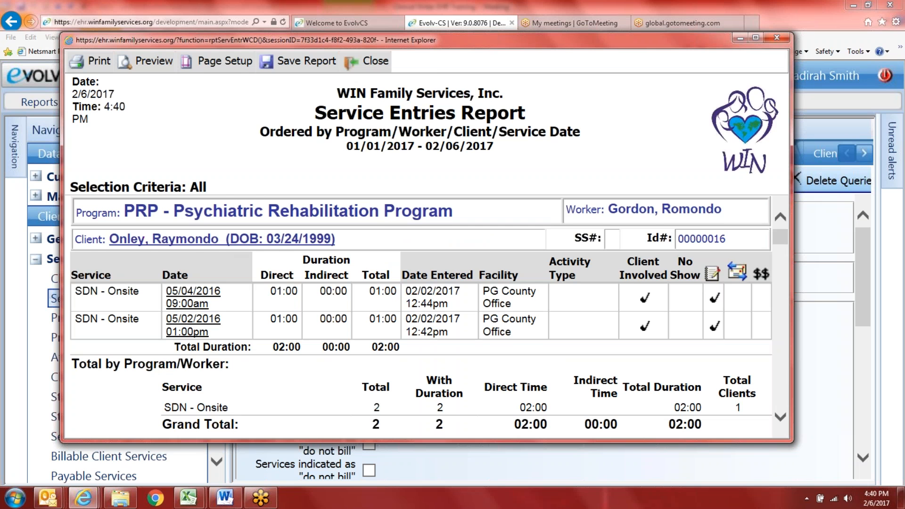
pyautogui.scroll(-1, 189, 285)
pyautogui.scroll(1, 554, 214)
pyautogui.scroll(-1, 212, 330)
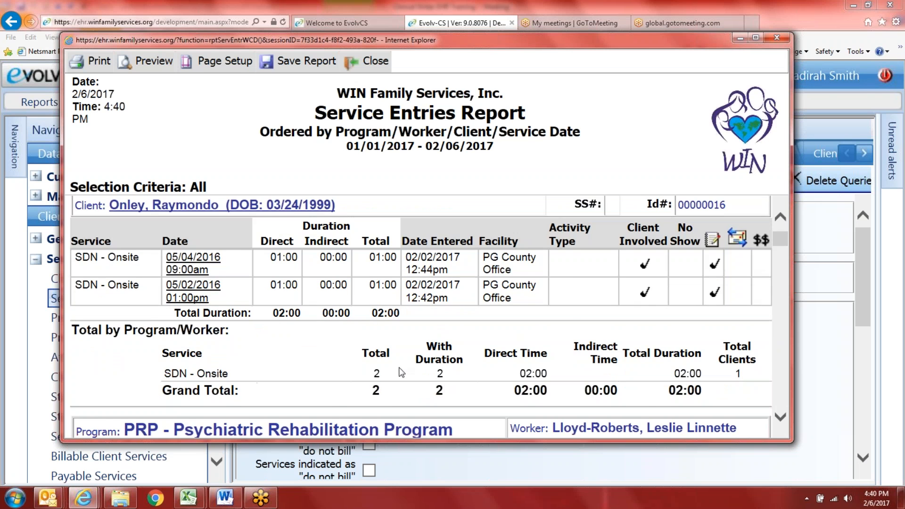
pyautogui.scroll(-5, 442, 386)
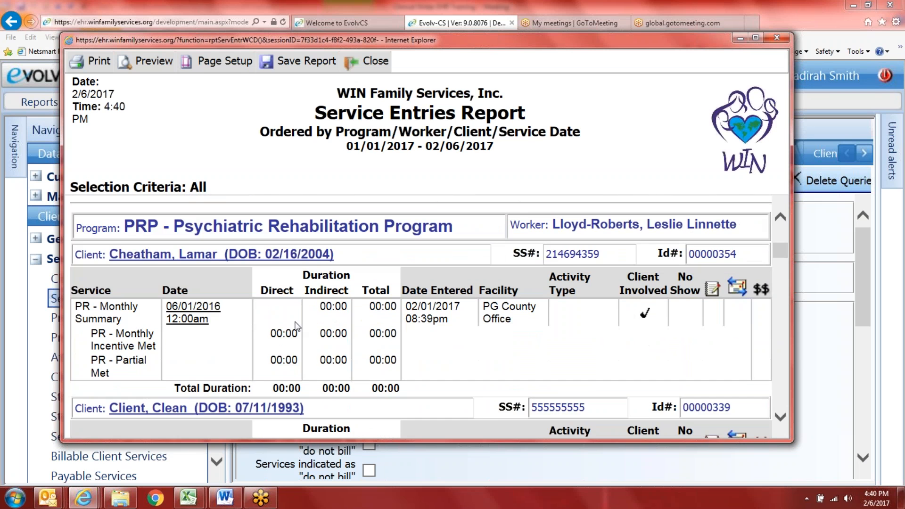
pyautogui.scroll(-3, 429, 316)
pyautogui.scroll(2, 195, 321)
pyautogui.scroll(1, 193, 302)
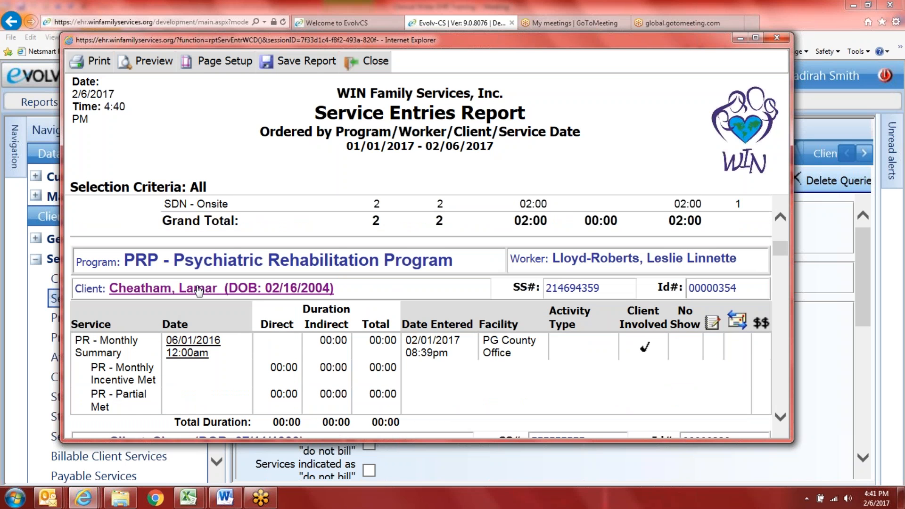
pyautogui.click(197, 346)
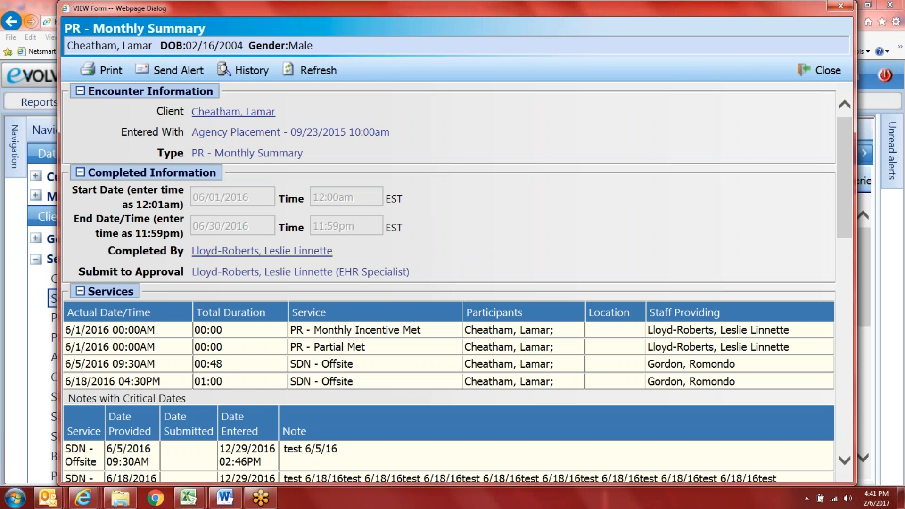
pyautogui.scroll(-6, 366, 346)
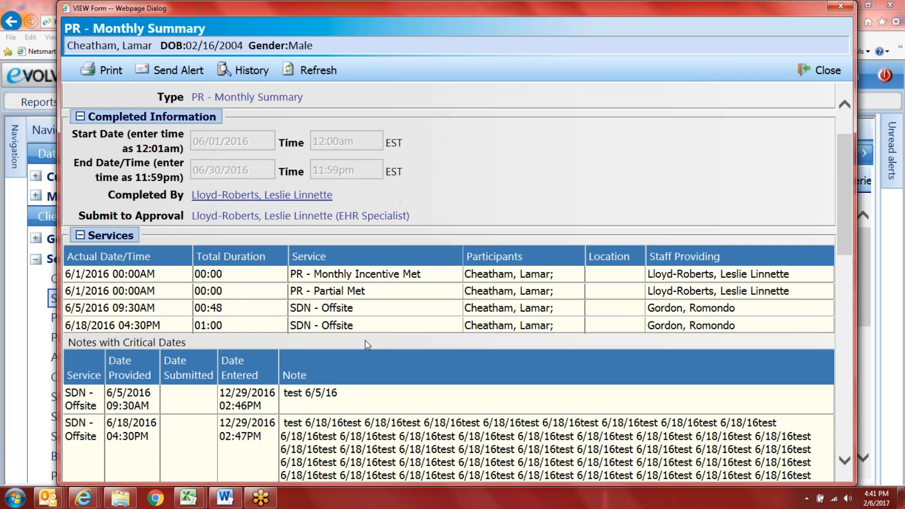
pyautogui.scroll(8, 365, 355)
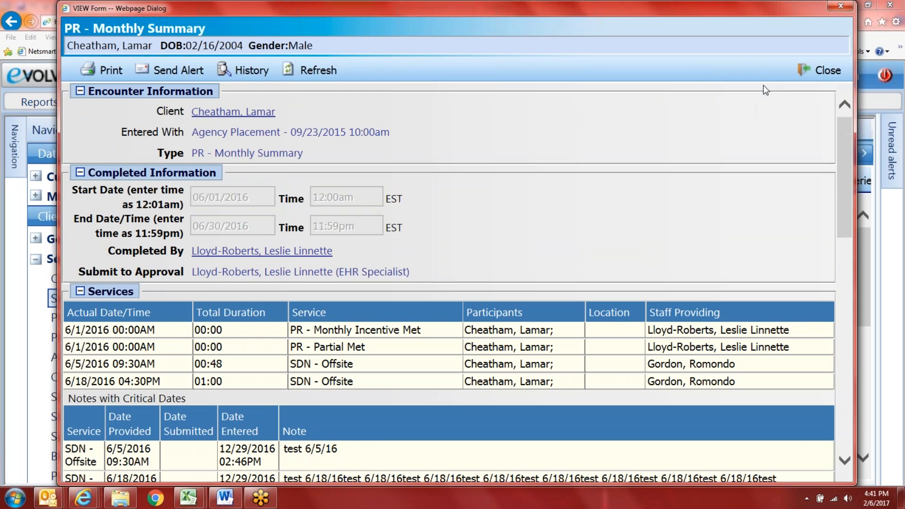
pyautogui.click(820, 70)
pyautogui.scroll(-5, 307, 324)
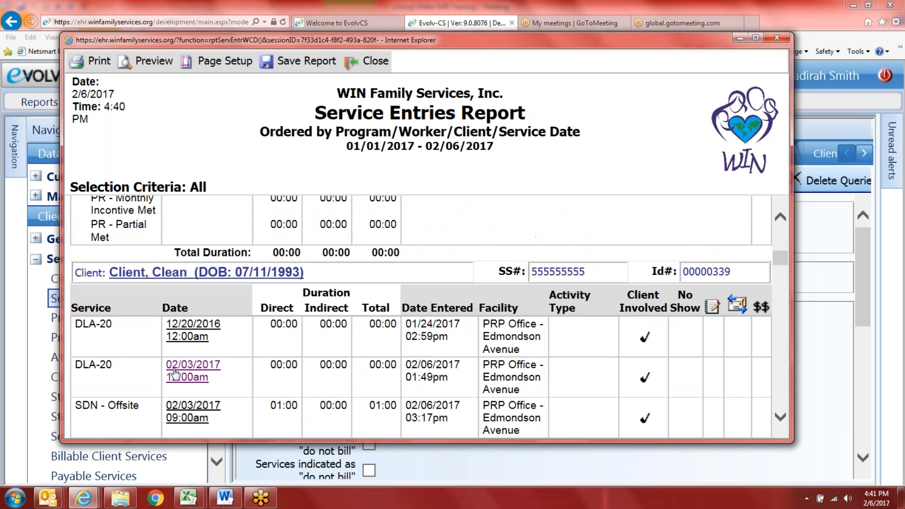
pyautogui.click(181, 313)
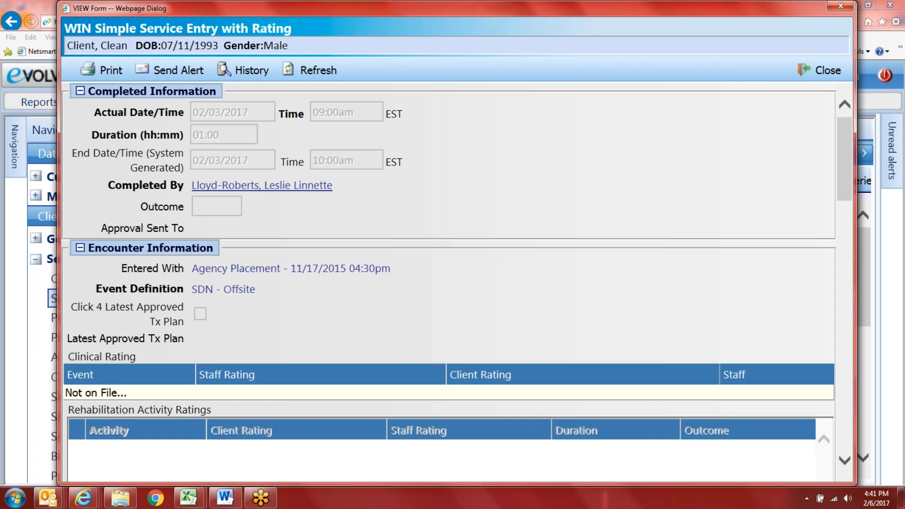
pyautogui.scroll(-15, 313, 384)
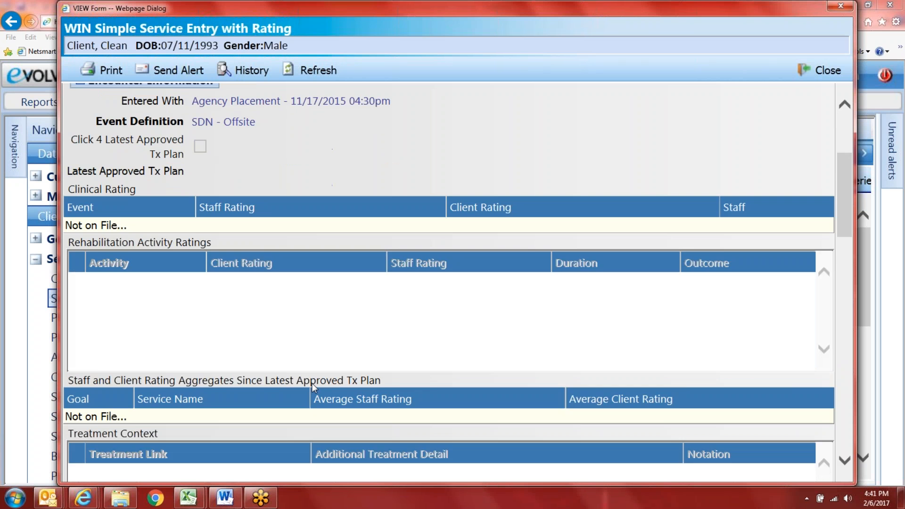
pyautogui.scroll(-10, 312, 384)
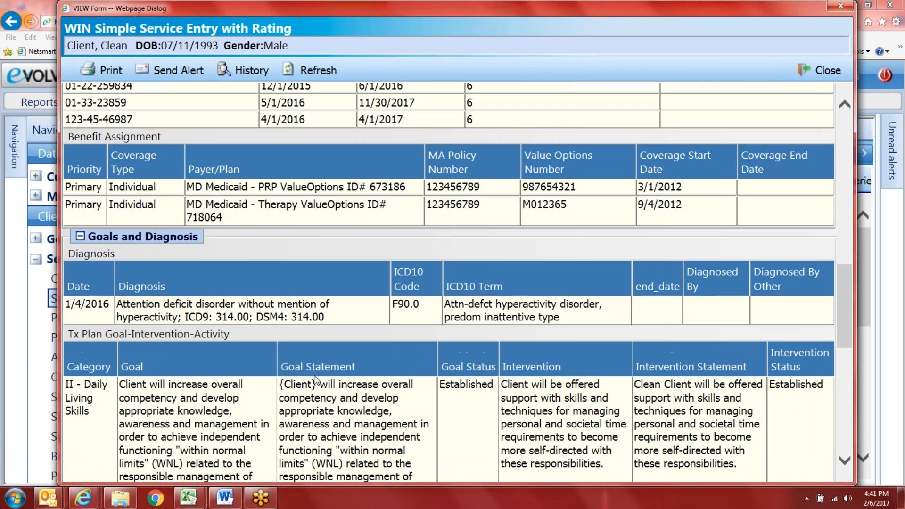
pyautogui.scroll(-4, 315, 378)
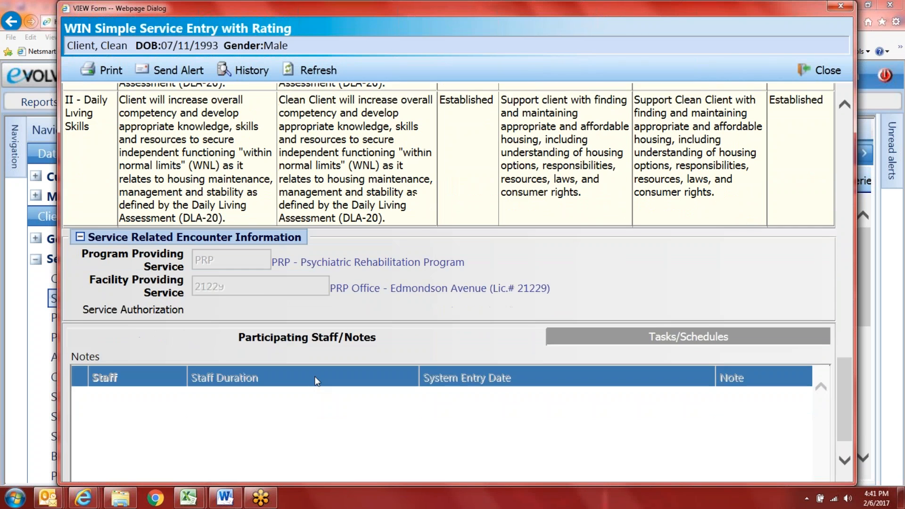
pyautogui.click(716, 307)
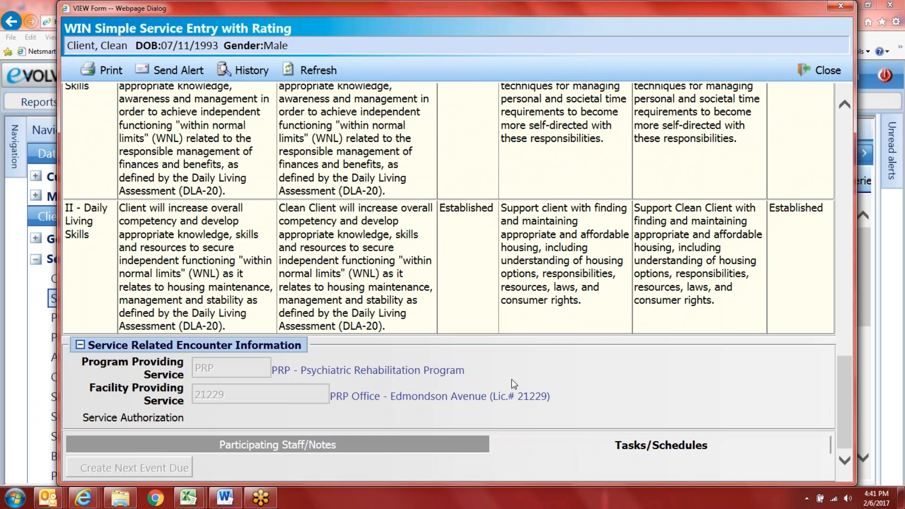
pyautogui.click(394, 439)
pyautogui.scroll(-4, 382, 467)
pyautogui.scroll(20, 382, 467)
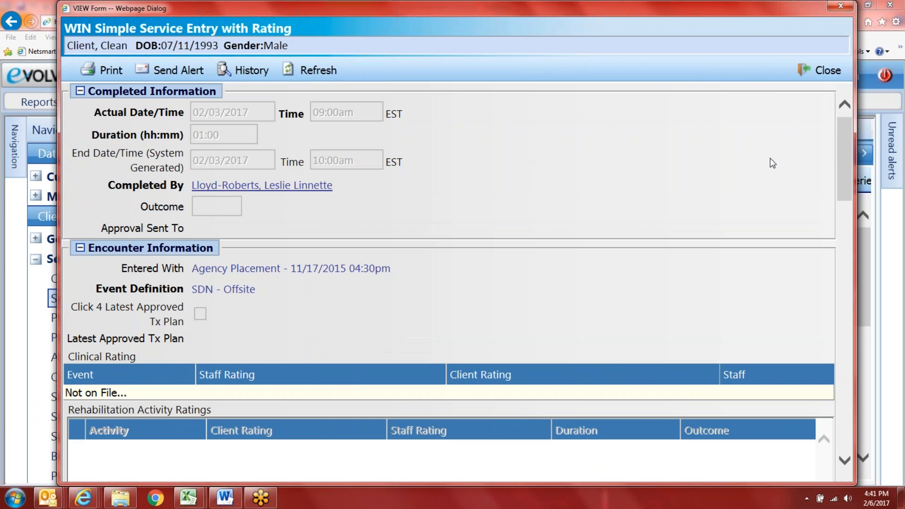
pyautogui.click(818, 70)
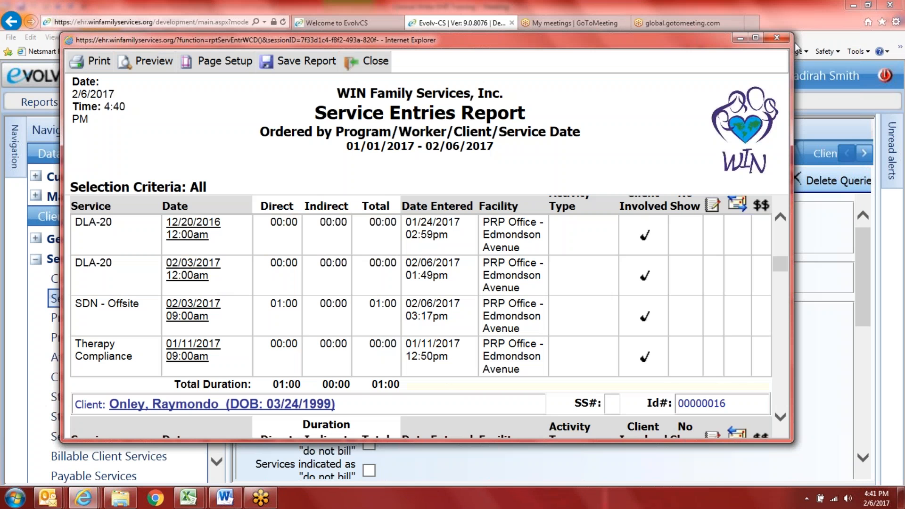
# Step: Switch to the Progress Notes Entries report with dates 01/01/2017 through 02/06/2017
pyautogui.click(776, 38)
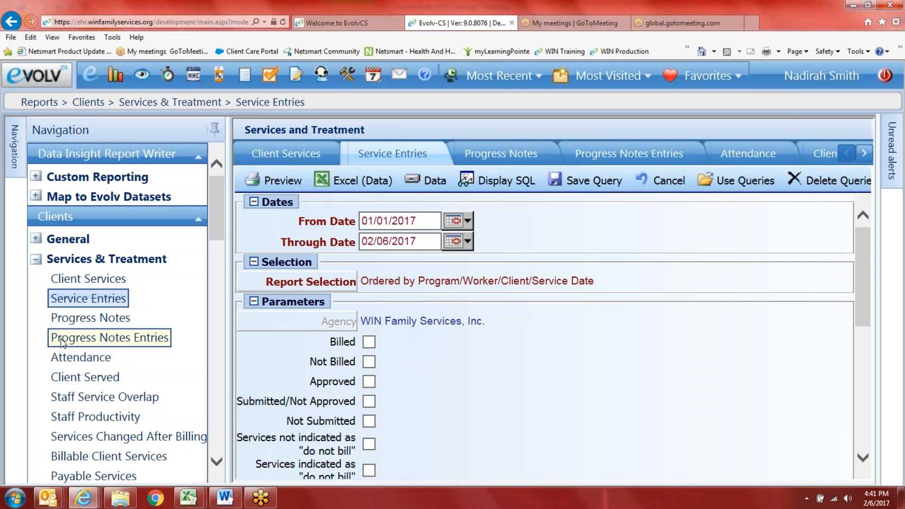
pyautogui.click(87, 338)
pyautogui.click(464, 222)
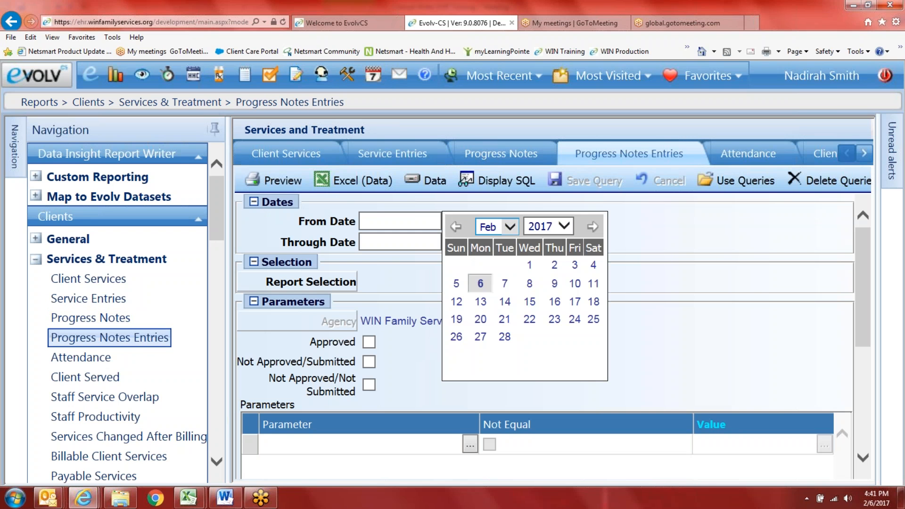
pyautogui.click(493, 227)
pyautogui.click(490, 237)
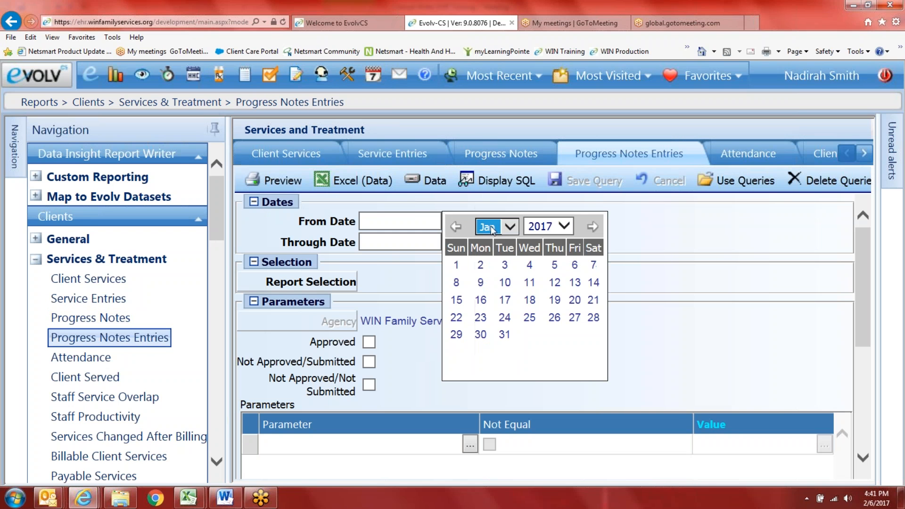
pyautogui.click(456, 265)
pyautogui.click(467, 242)
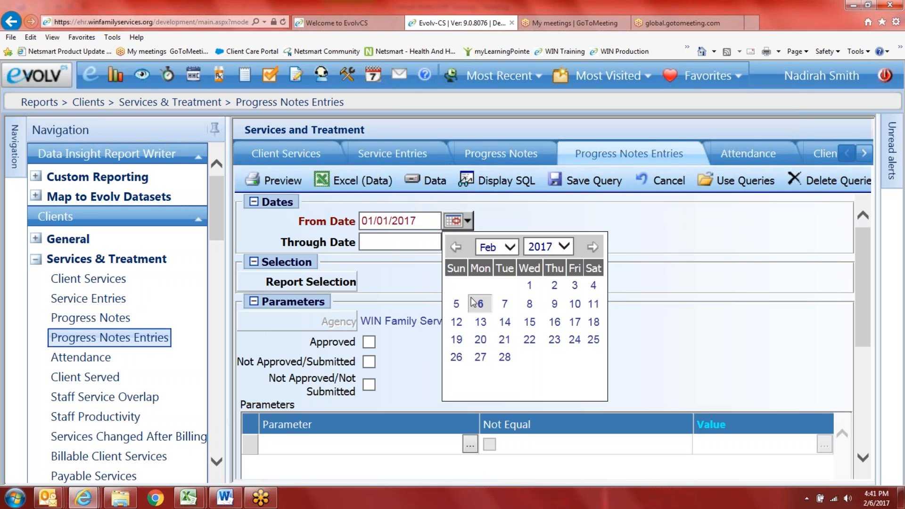
pyautogui.click(475, 304)
# Step: Order the report by Client/Program/Event and preview it
pyautogui.click(333, 283)
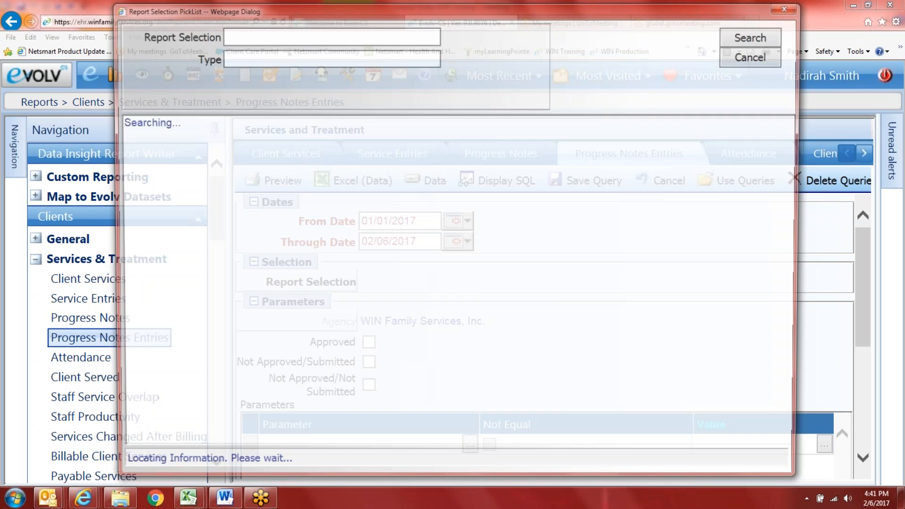
pyautogui.click(254, 197)
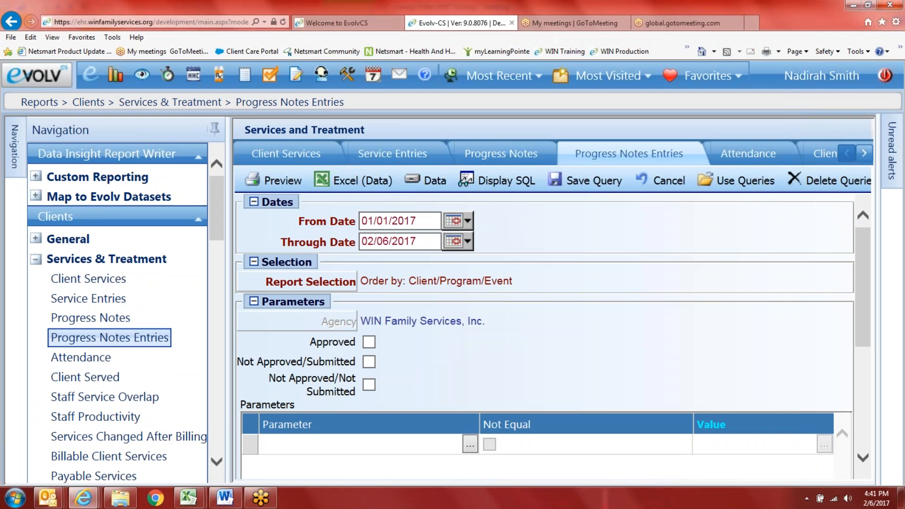
pyautogui.click(273, 181)
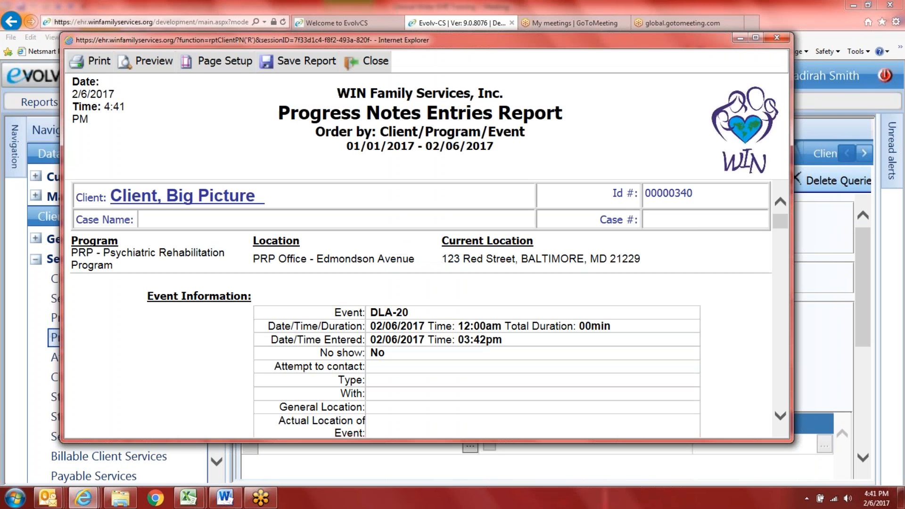
# Step: Scroll through every client's progress notes in the report, return to the top, and close it
pyautogui.scroll(-3, 415, 311)
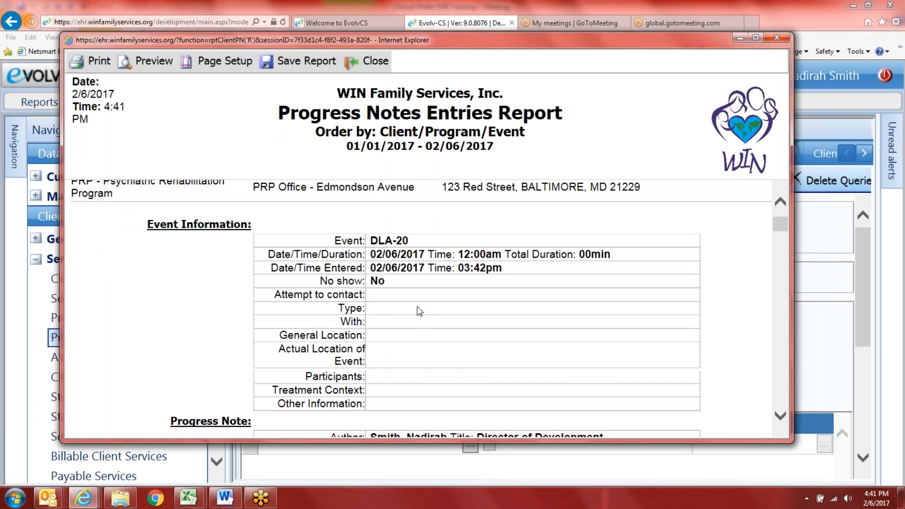
pyautogui.scroll(2, 379, 310)
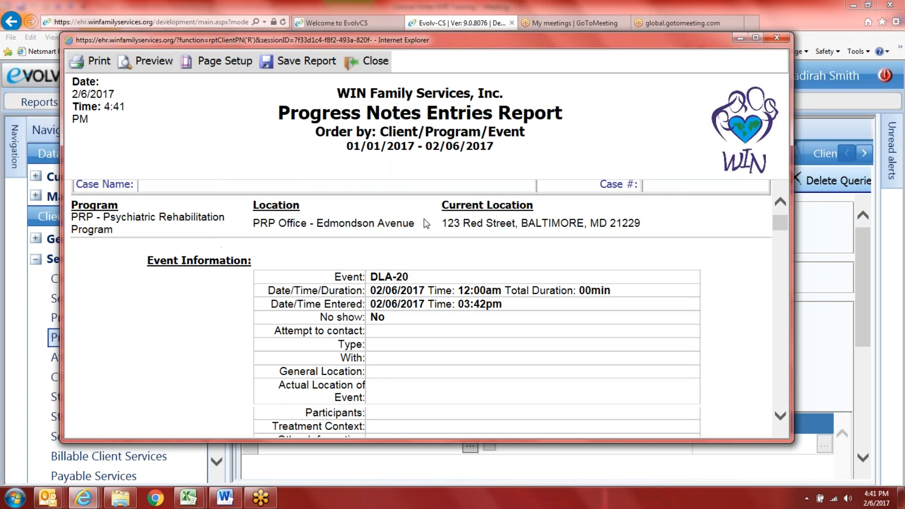
pyautogui.scroll(1, 209, 229)
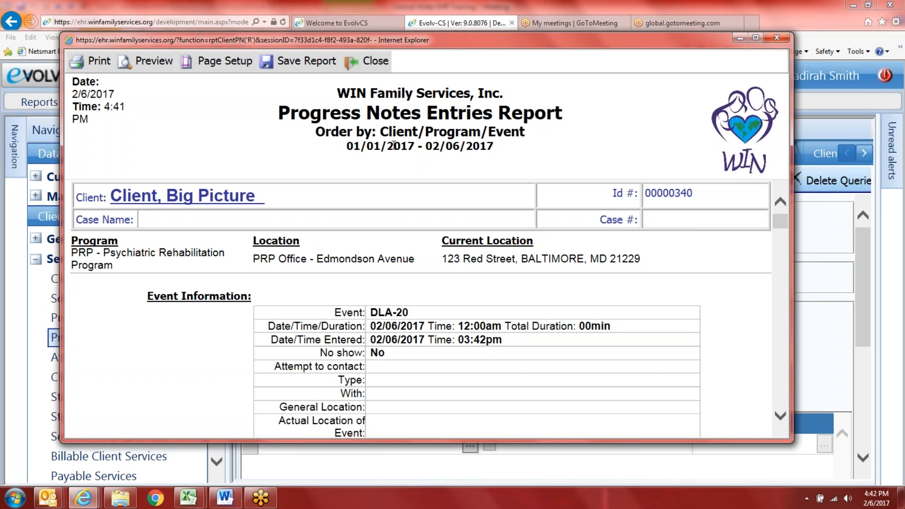
pyautogui.scroll(-1, 392, 170)
pyautogui.scroll(-4, 414, 269)
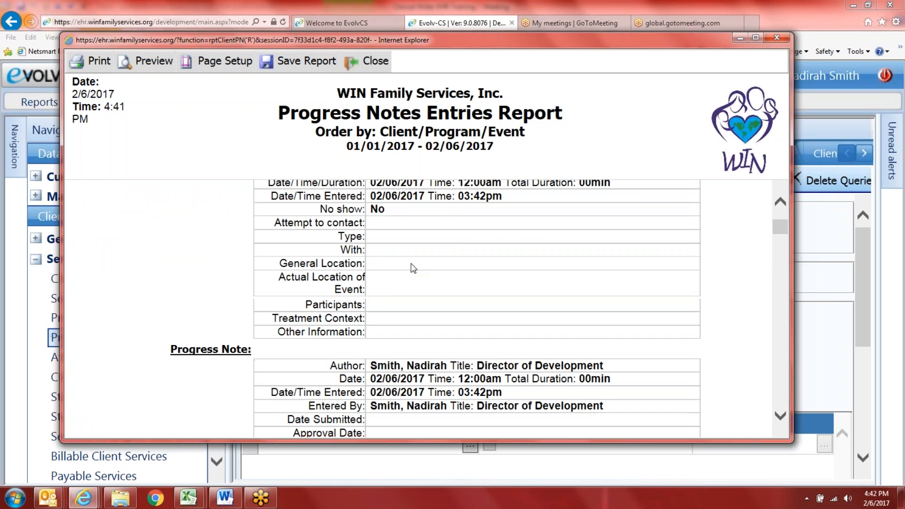
pyautogui.scroll(4, 389, 298)
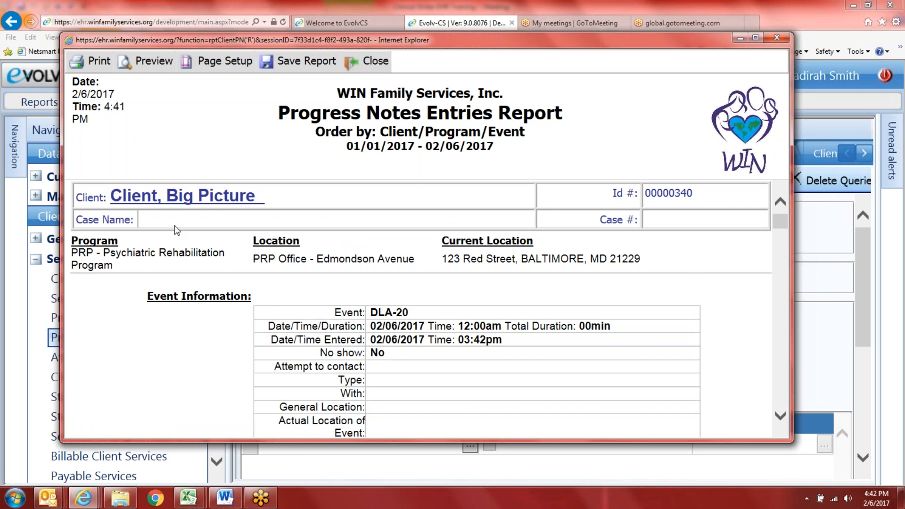
pyautogui.scroll(-1, 438, 303)
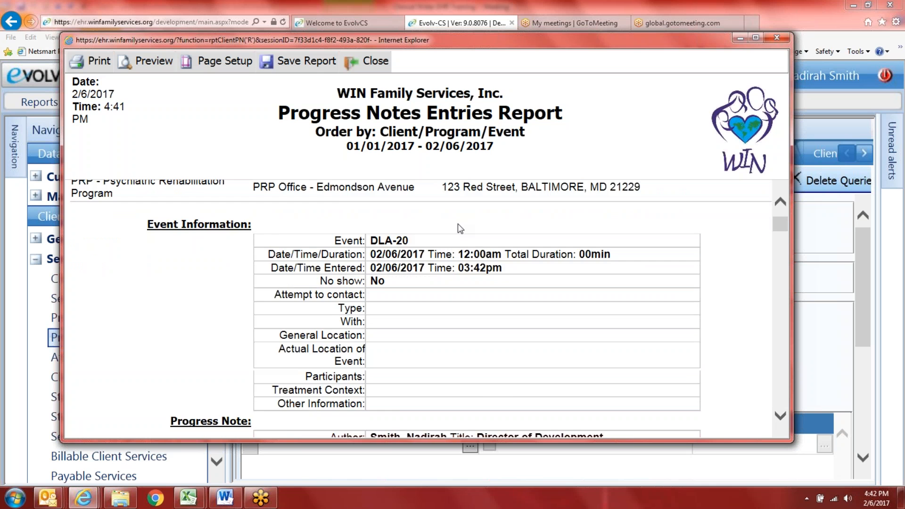
pyautogui.scroll(-4, 462, 231)
pyautogui.scroll(-2, 464, 417)
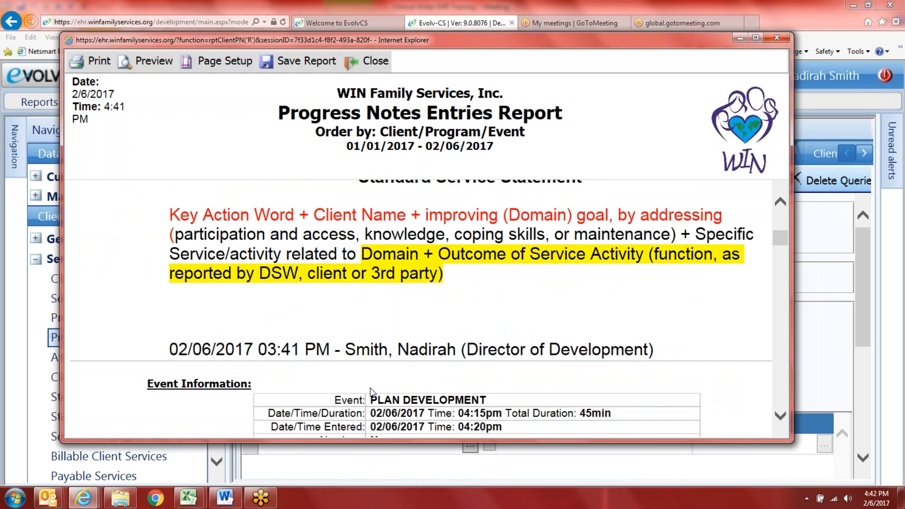
pyautogui.scroll(-4, 373, 313)
pyautogui.scroll(-6, 373, 313)
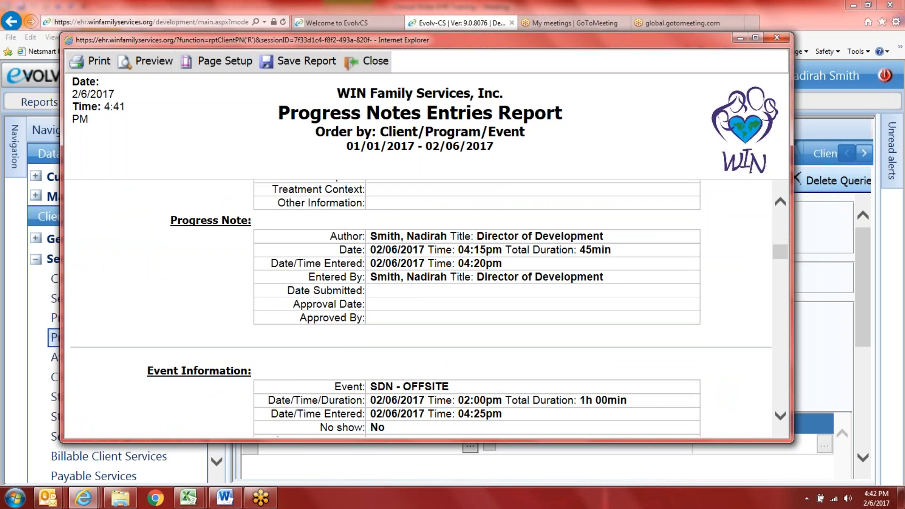
pyautogui.scroll(-5, 344, 316)
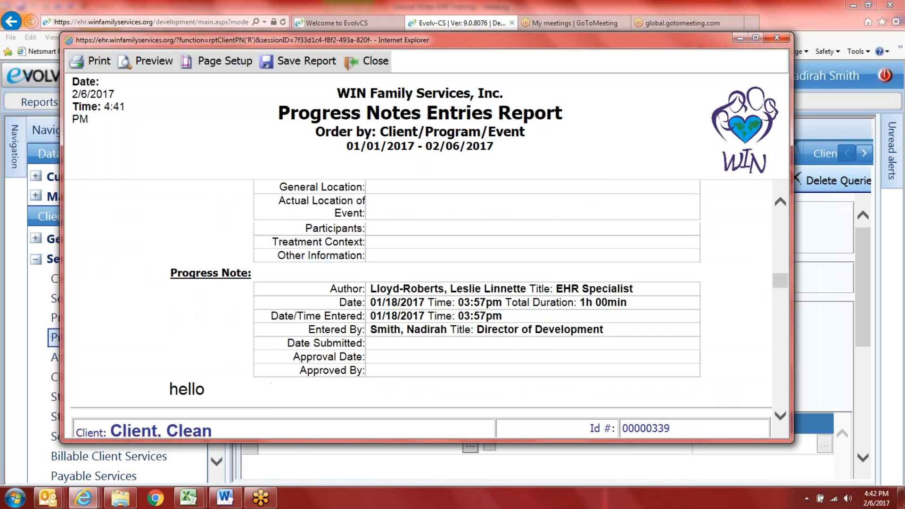
pyautogui.scroll(-5, 210, 302)
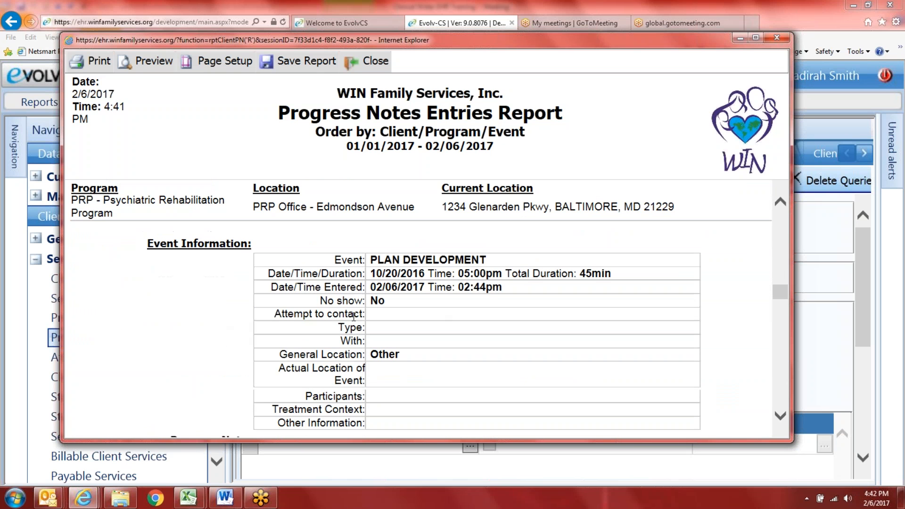
pyautogui.scroll(-4, 485, 321)
pyautogui.scroll(-1, 309, 335)
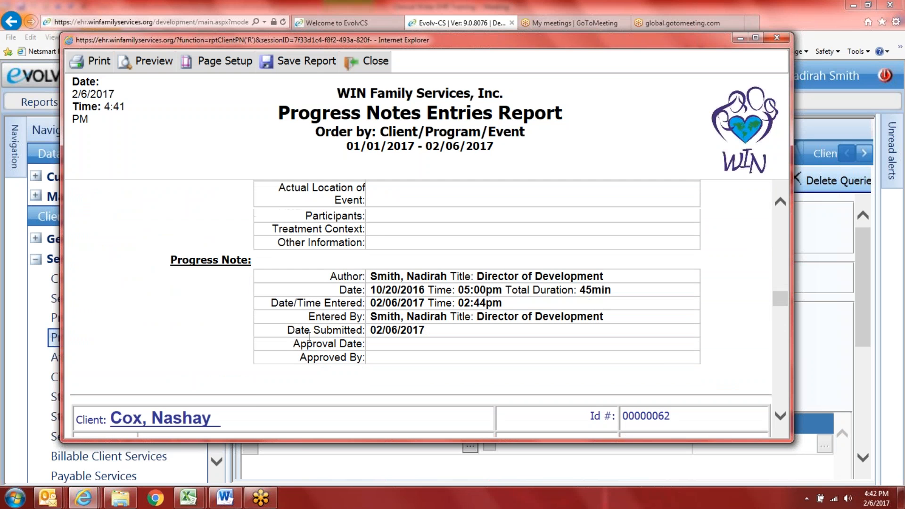
pyautogui.scroll(-5, 235, 343)
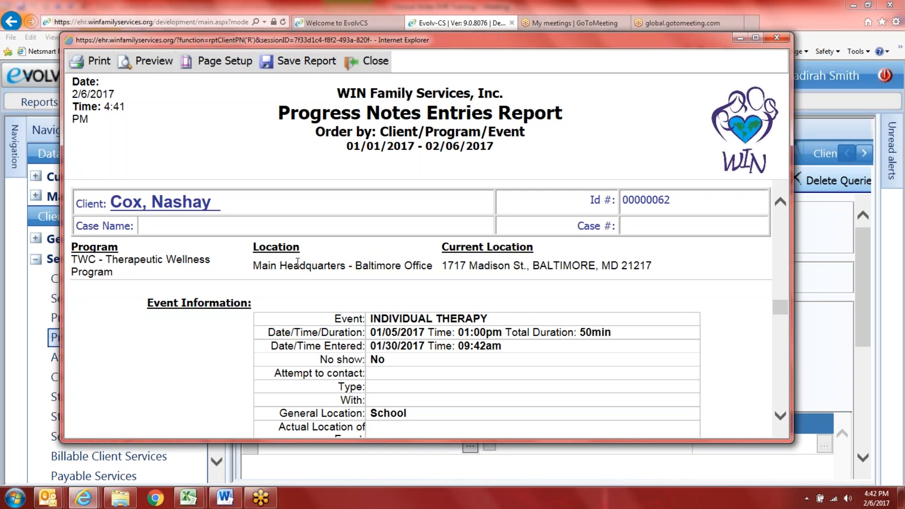
pyautogui.scroll(-4, 297, 262)
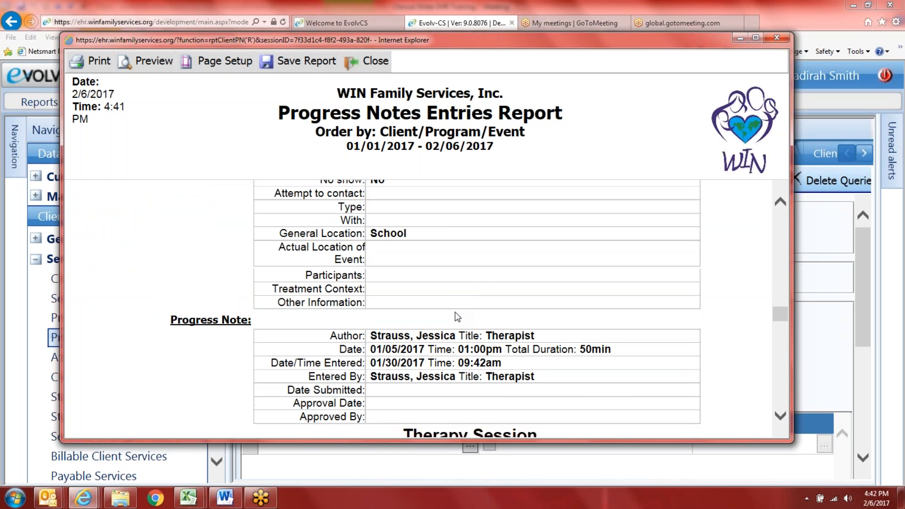
pyautogui.scroll(-3, 455, 313)
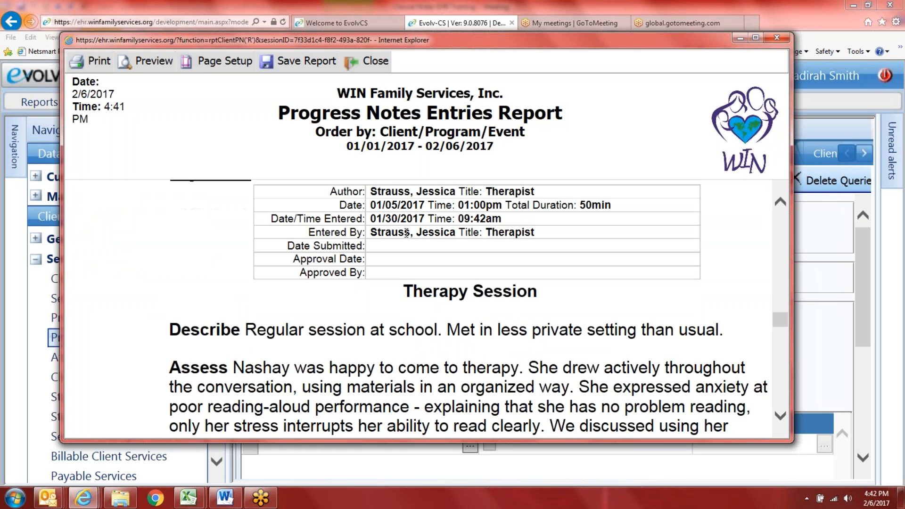
pyautogui.scroll(-3, 255, 276)
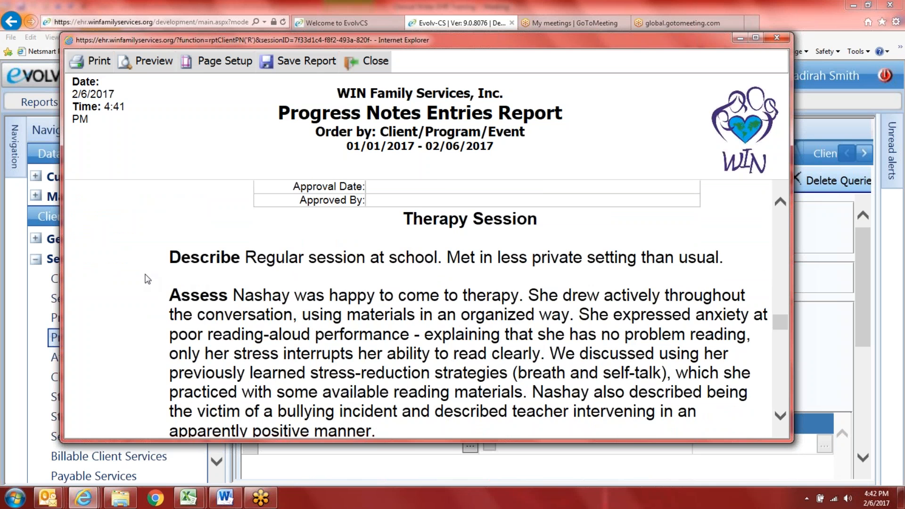
pyautogui.scroll(-1, 168, 235)
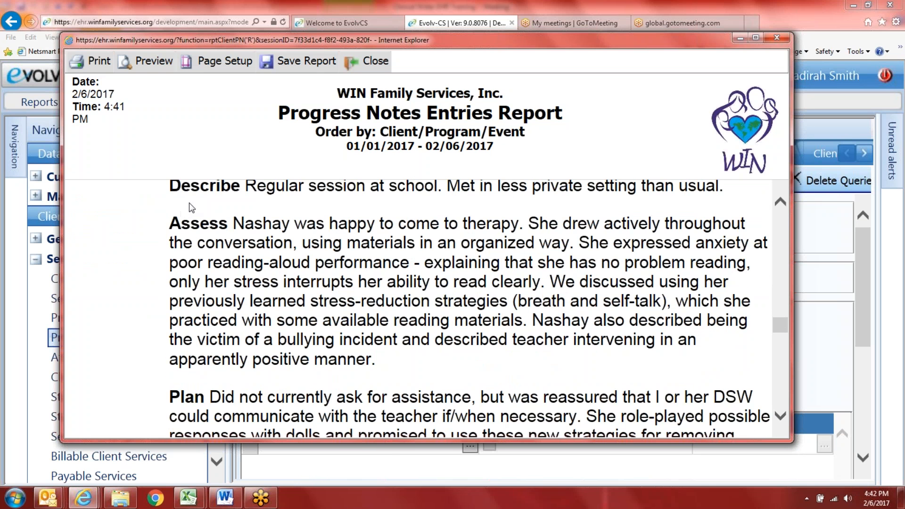
pyautogui.scroll(-1, 190, 204)
pyautogui.scroll(-10, 424, 306)
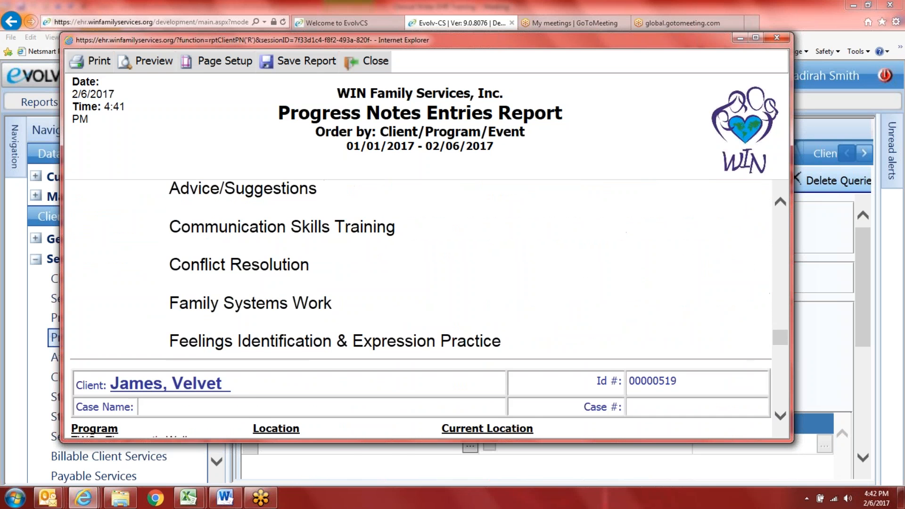
pyautogui.scroll(-12, 377, 330)
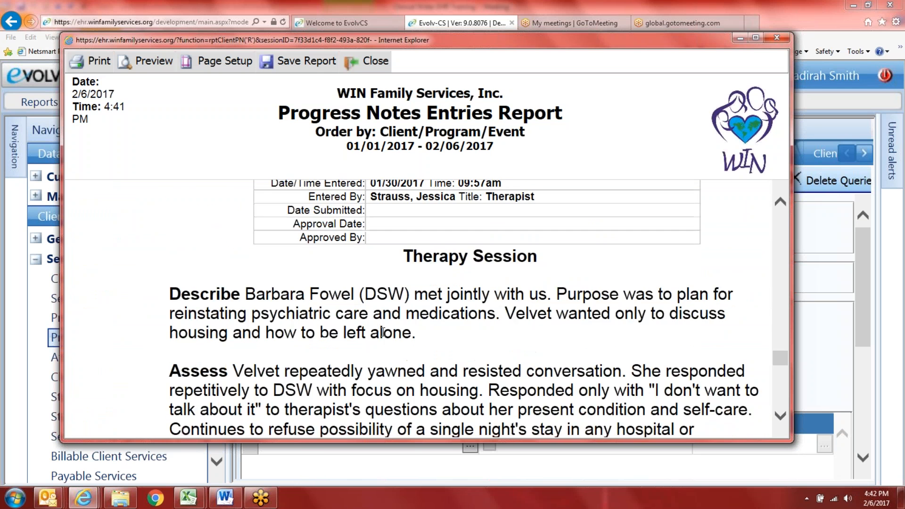
pyautogui.scroll(-12, 419, 309)
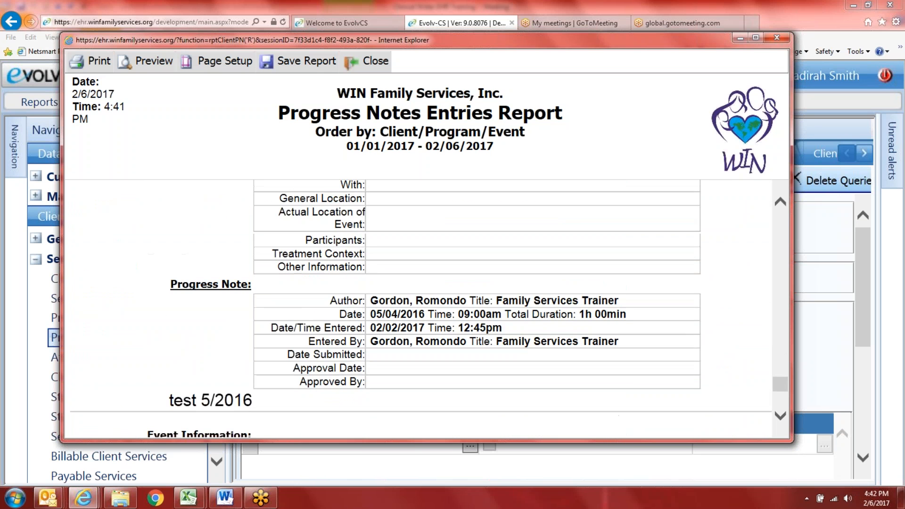
pyautogui.scroll(-3, 419, 306)
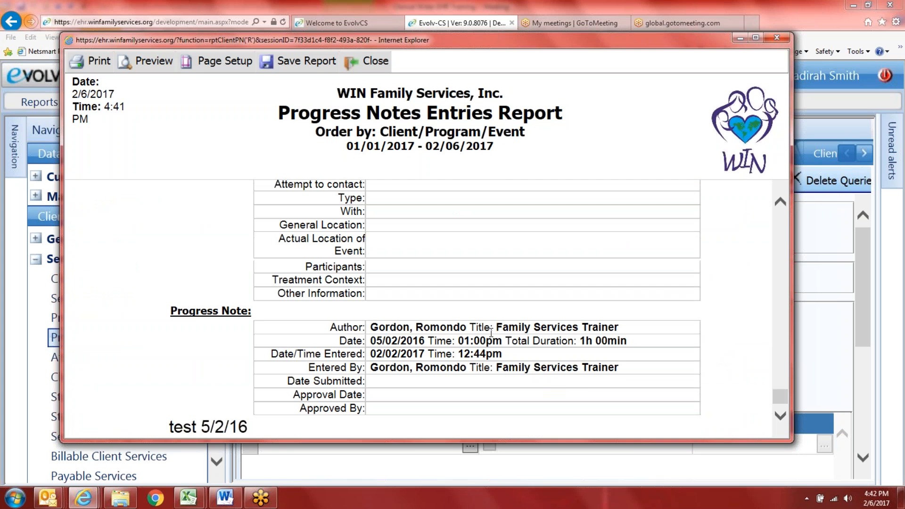
pyautogui.moveTo(780, 392); pyautogui.dragTo(788, 198)
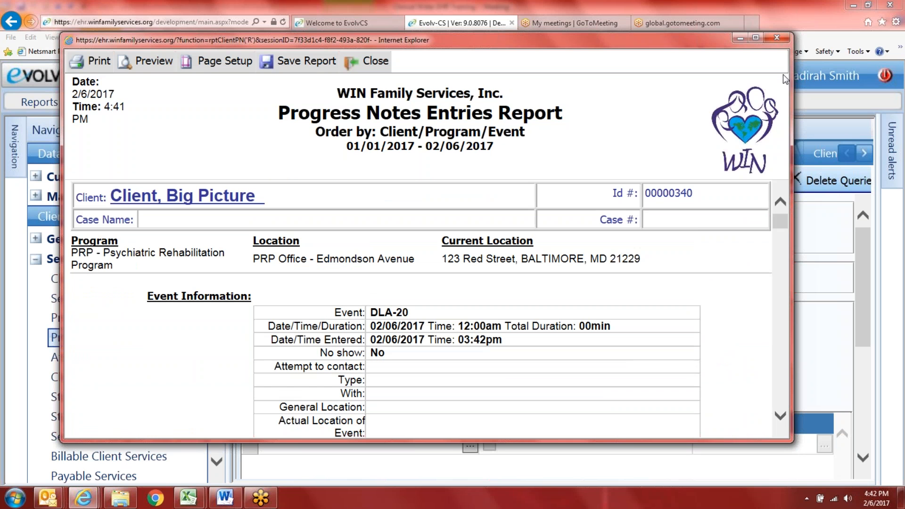
pyautogui.click(775, 39)
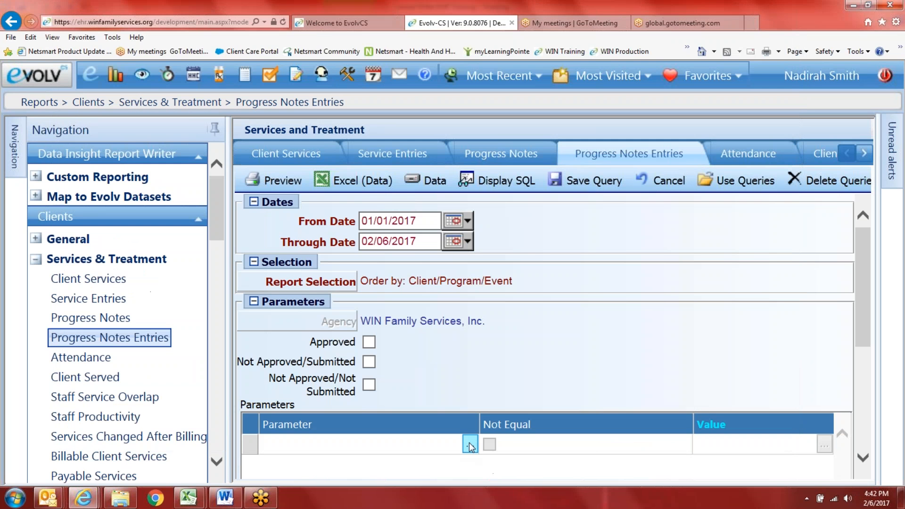
# Step: Add an Author of Note parameter set to the EHR Specialist, found by last-name search
pyautogui.click(470, 444)
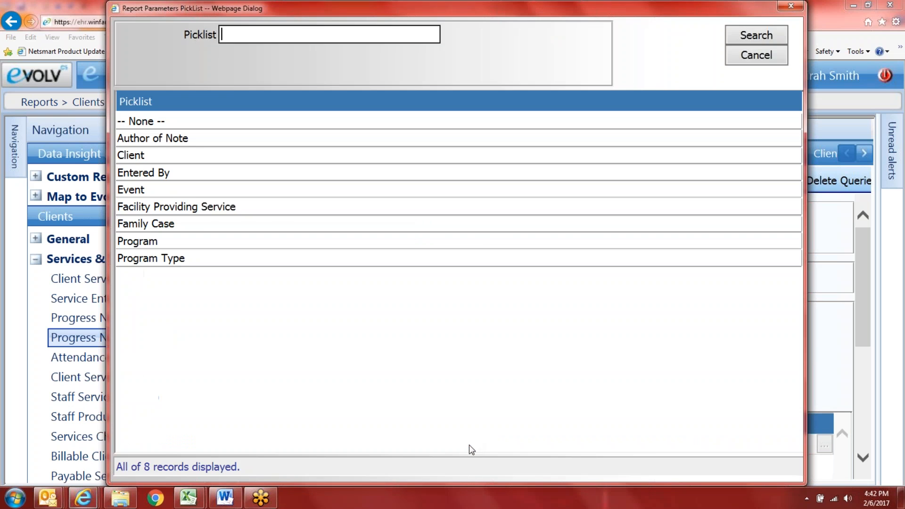
pyautogui.click(197, 143)
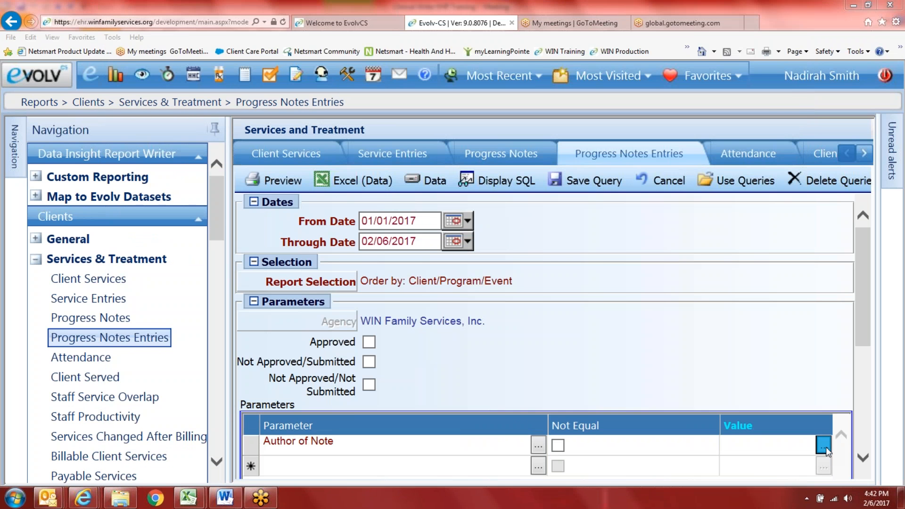
pyautogui.click(824, 445)
pyautogui.write('lloyd')
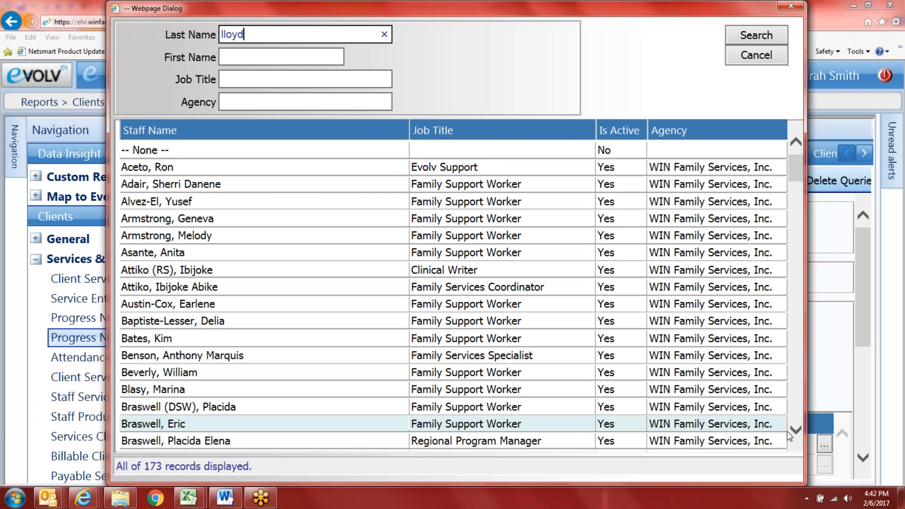
pyautogui.press('Return')
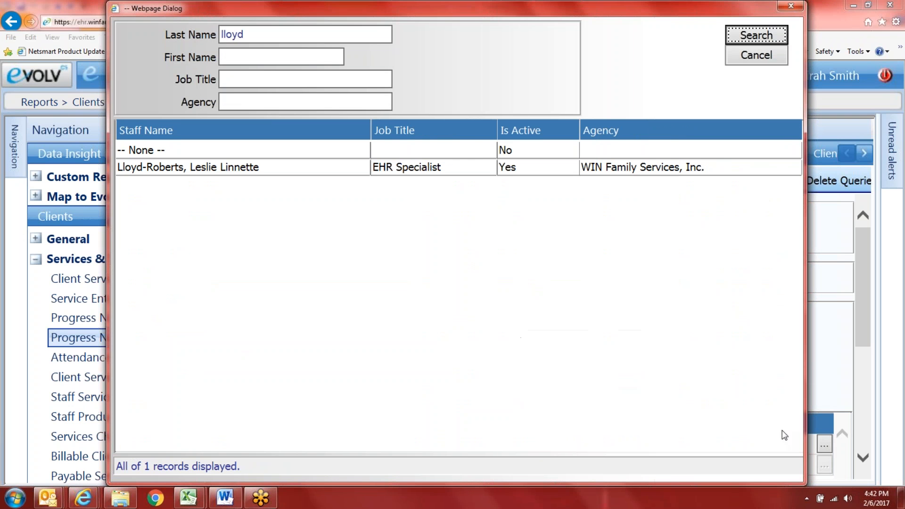
pyautogui.click(400, 172)
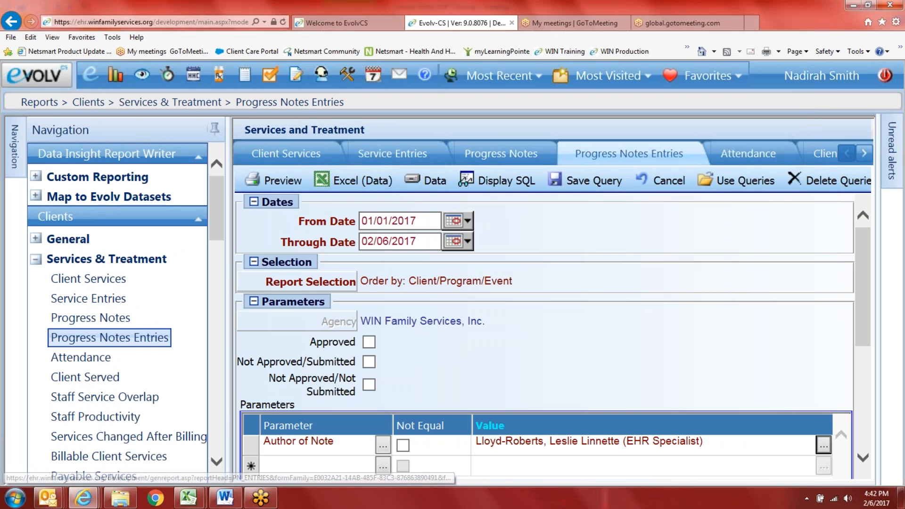
# Step: Preview the author-filtered Progress Notes Entries report, scroll it, and close the window
pyautogui.click(272, 180)
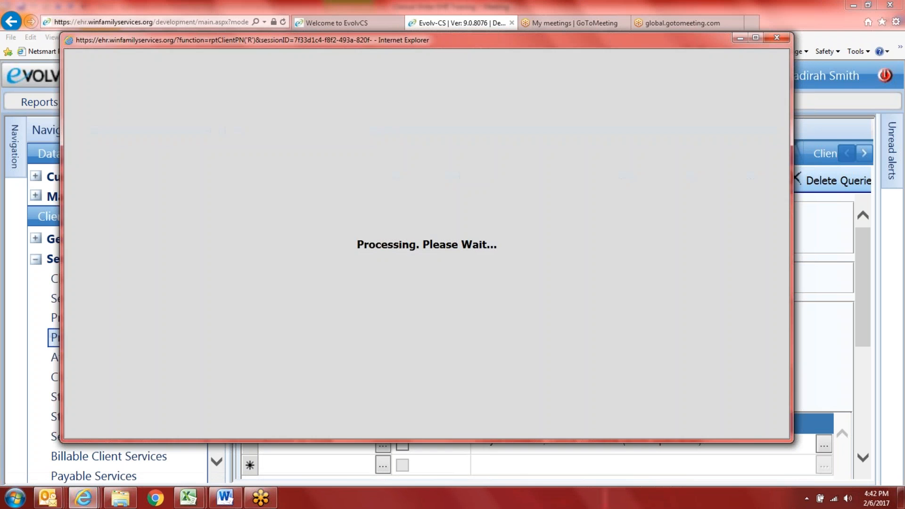
pyautogui.scroll(-6, 658, 343)
pyautogui.scroll(-1, 641, 366)
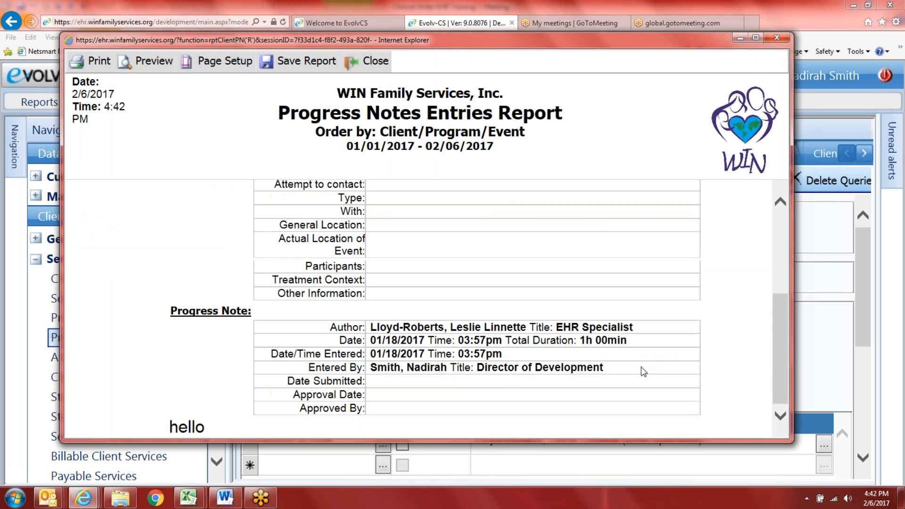
pyautogui.scroll(5, 677, 363)
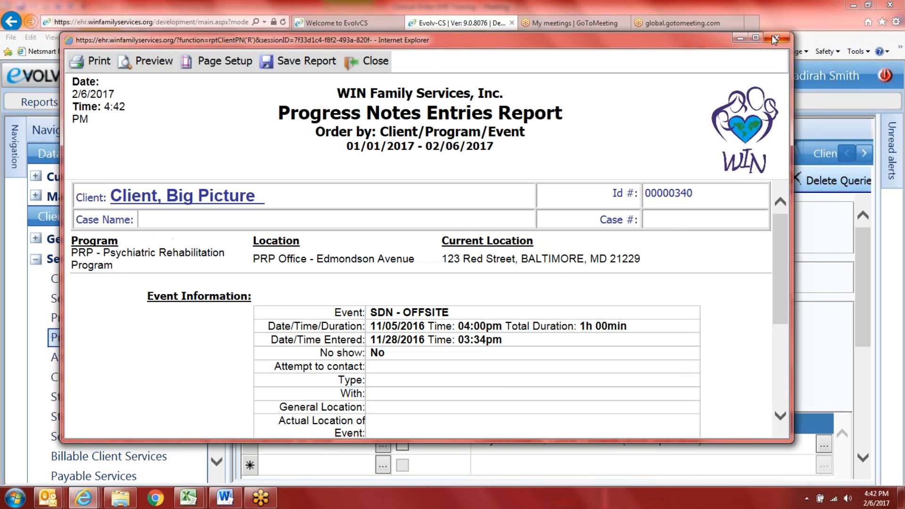
pyautogui.click(774, 38)
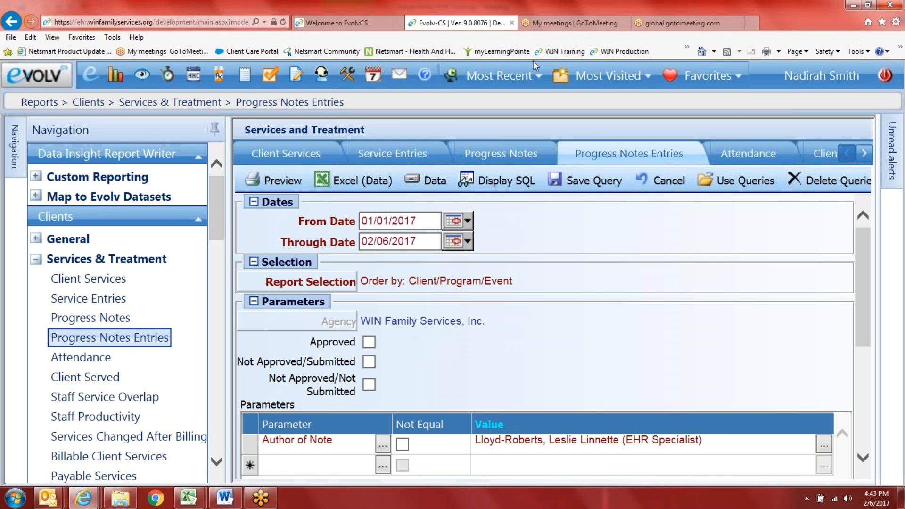
# Step: Start a new Therapy Compliance entry from the client's service entry screen and widen its window on both sides
pyautogui.click(519, 76)
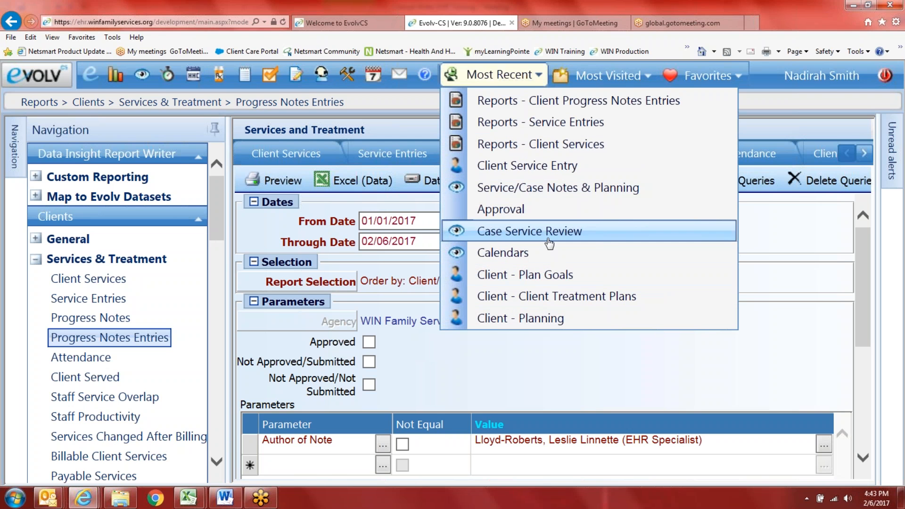
pyautogui.click(560, 164)
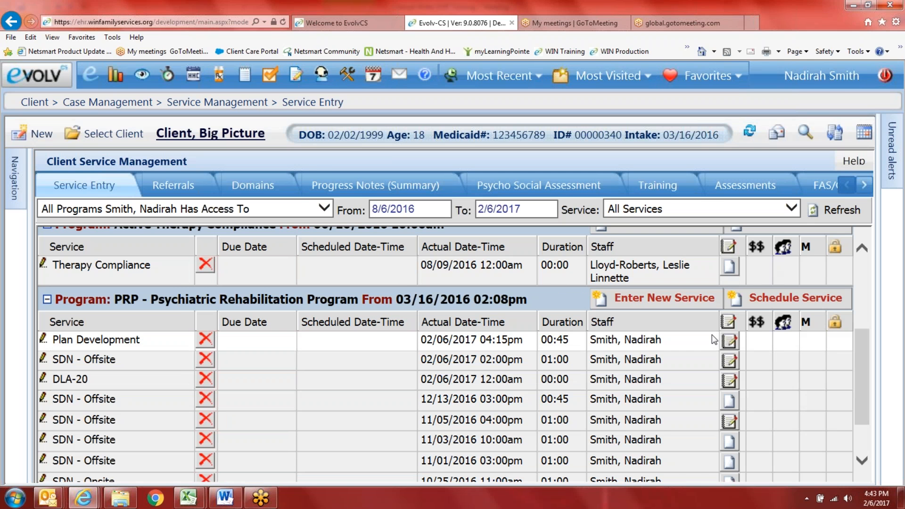
pyautogui.click(701, 300)
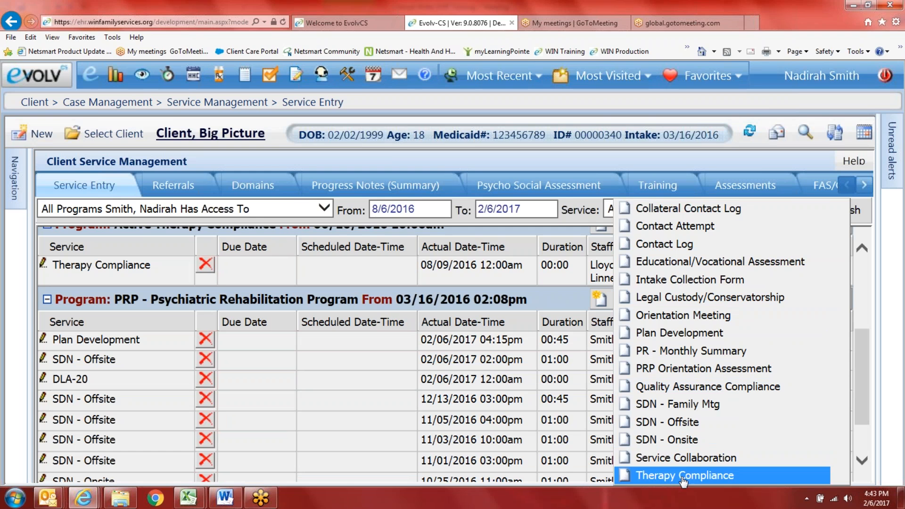
pyautogui.click(698, 474)
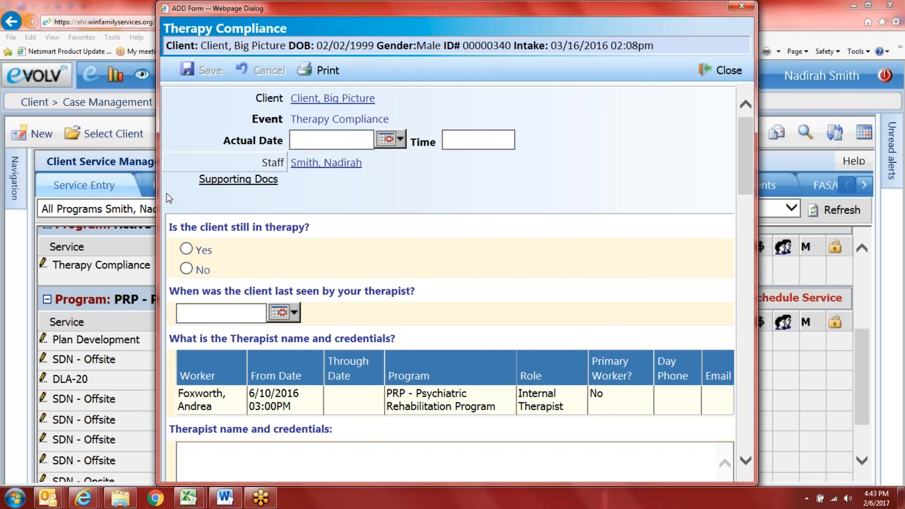
pyautogui.moveTo(160, 185); pyautogui.dragTo(66, 164)
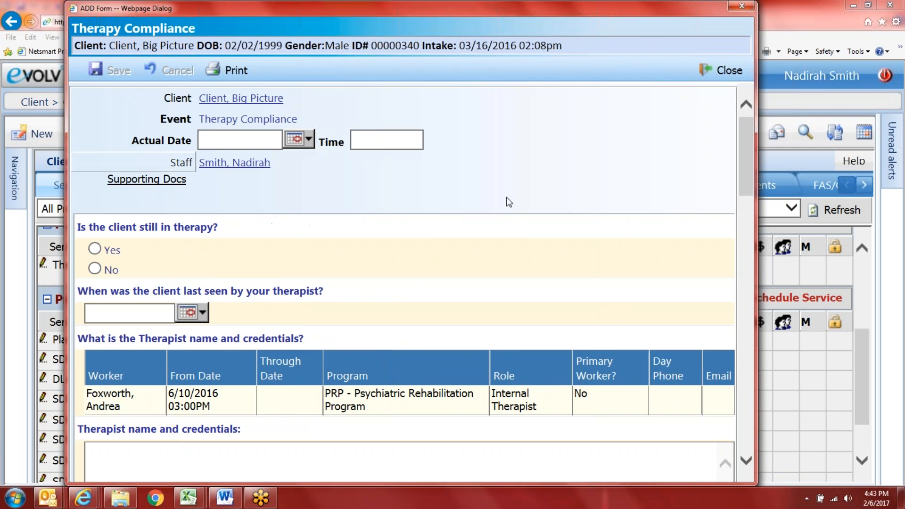
pyautogui.moveTo(757, 203); pyautogui.dragTo(835, 202)
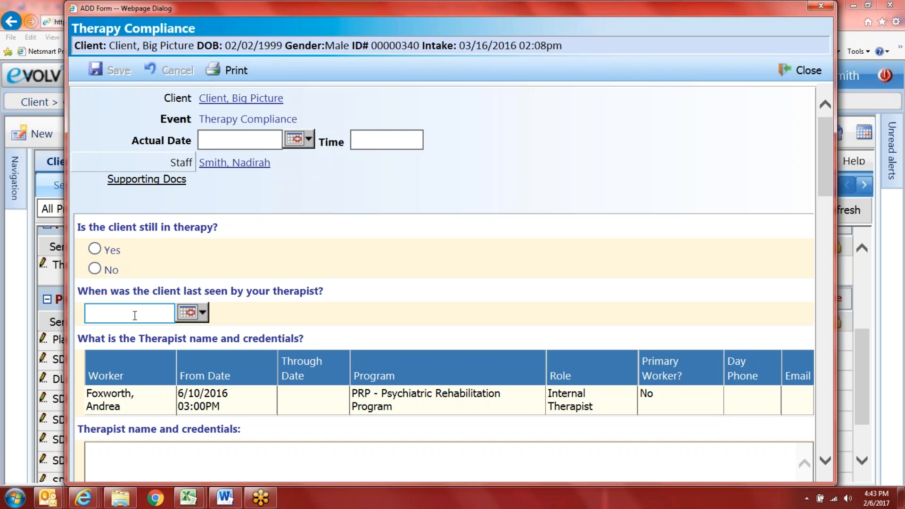
# Step: Set the client's last-seen date to 01/03/2017 with the calendar
pyautogui.scroll(-1, 175, 300)
pyautogui.click(202, 258)
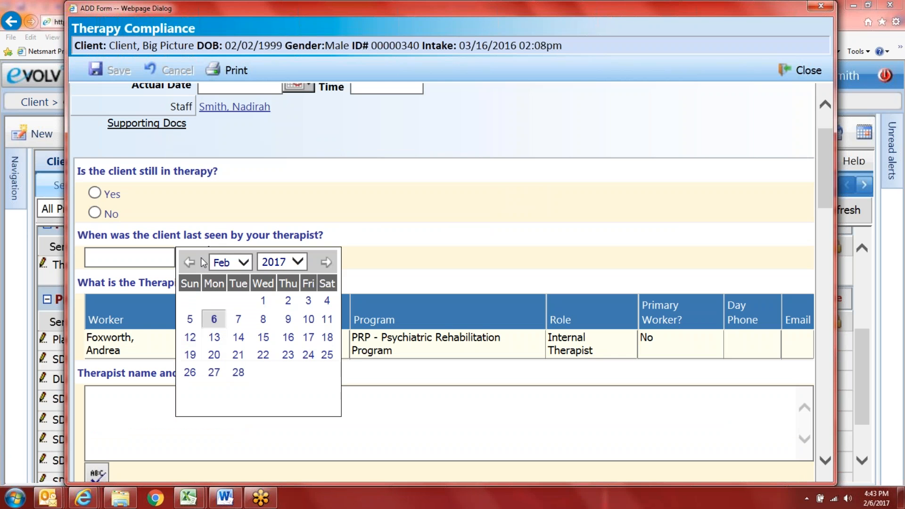
pyautogui.click(228, 262)
pyautogui.click(233, 254)
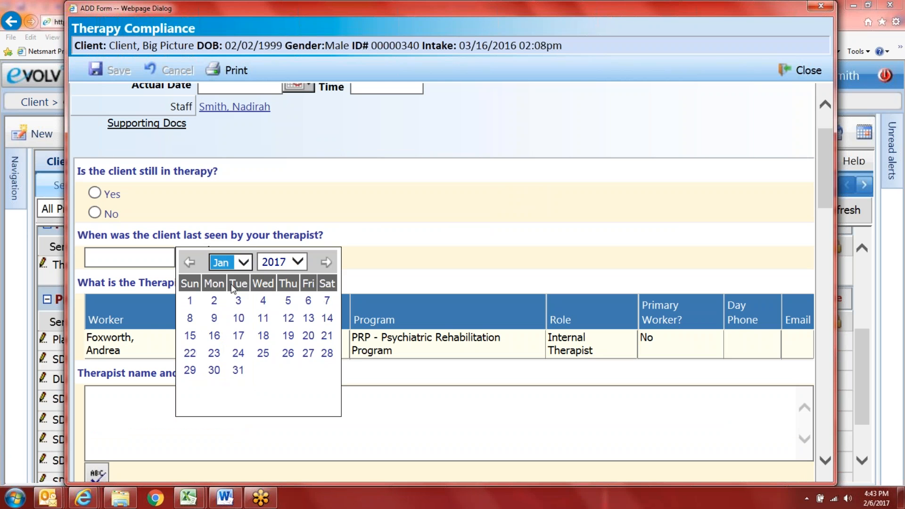
pyautogui.click(238, 300)
# Step: Enter the therapist's name with CSW-C credentials
pyautogui.scroll(-1, 329, 298)
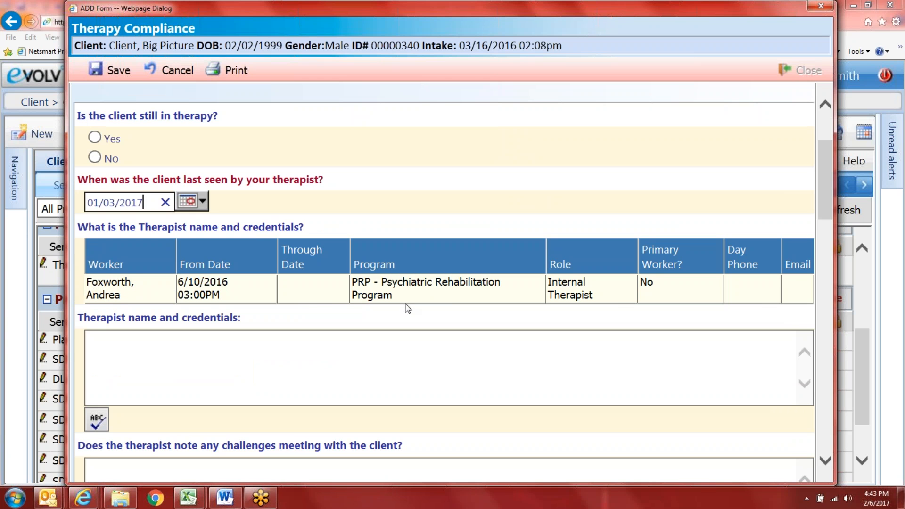
pyautogui.scroll(-1, 470, 325)
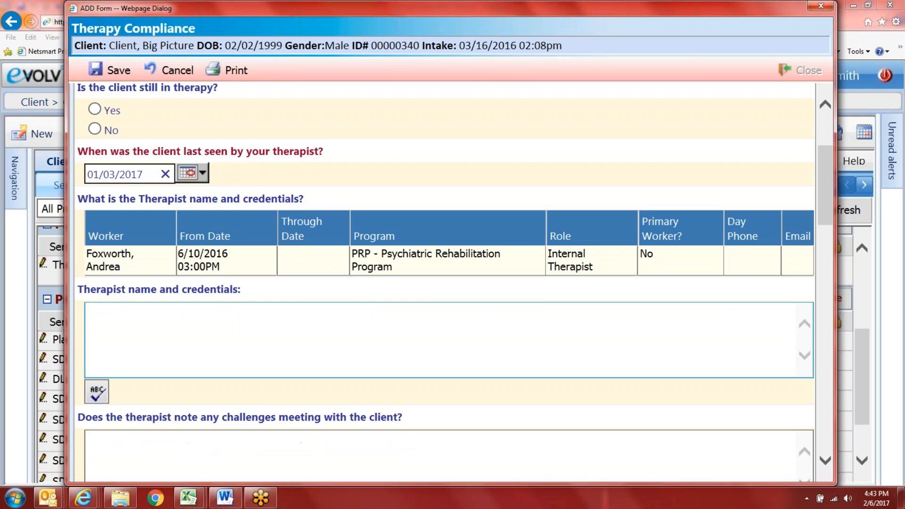
pyautogui.scroll(-3, 470, 325)
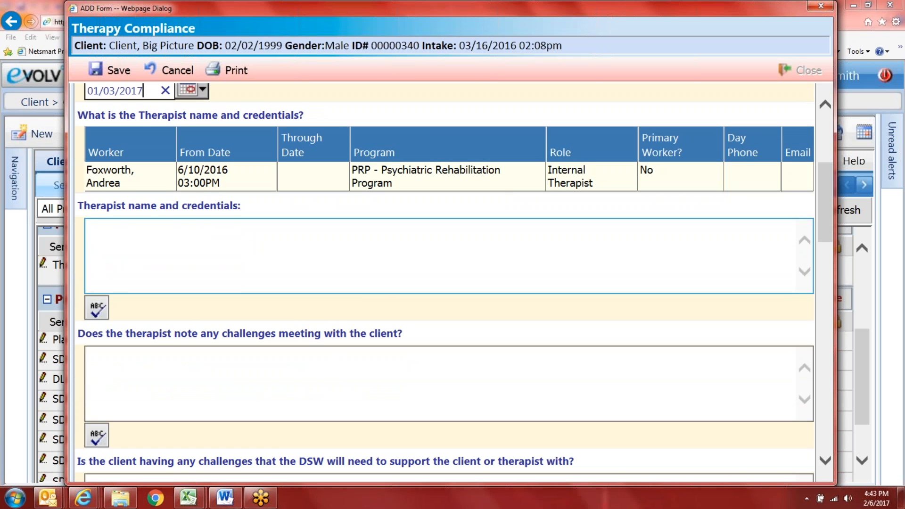
pyautogui.click(145, 258)
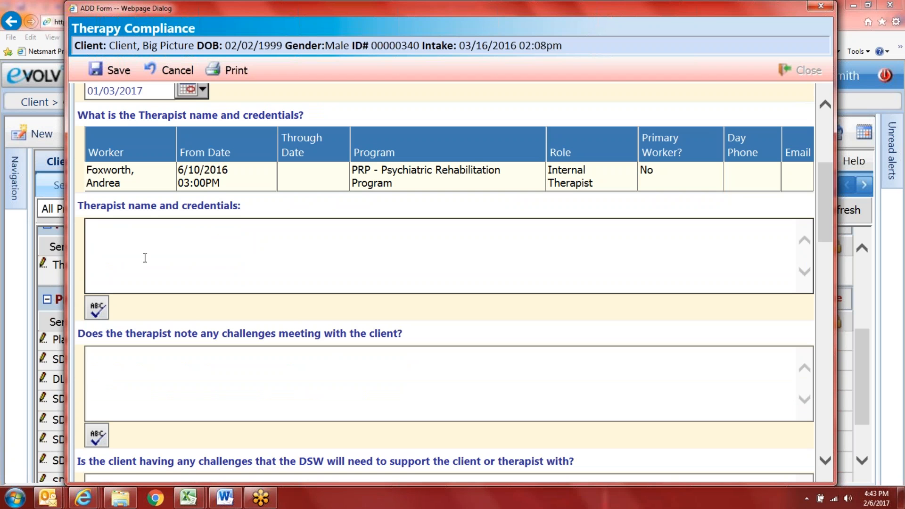
pyautogui.write('Therapist ABC, LSW')
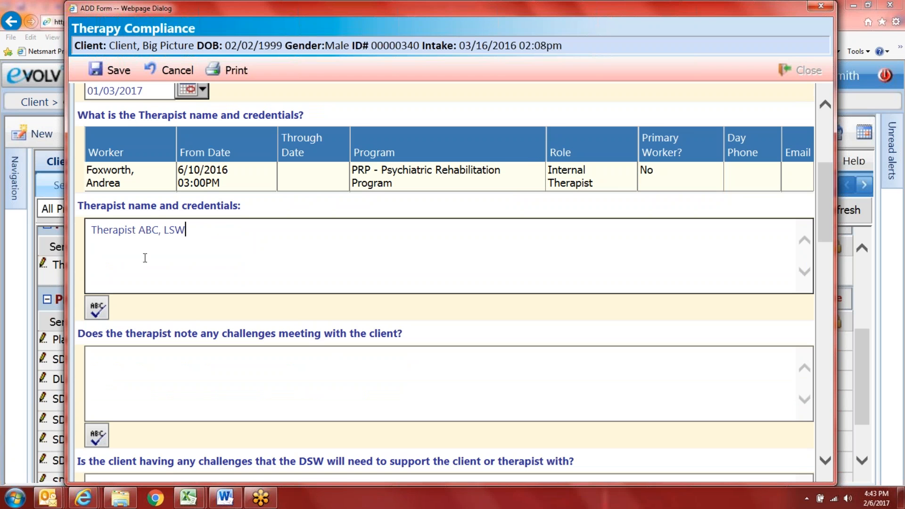
pyautogui.press('BackSpace')
pyautogui.press('BackSpace')
pyautogui.write('CSW-C')
# Step: Answer 'No Challenges at this time.' and 'No, the client independently gets to therapy appointments.'
pyautogui.scroll(-2, 115, 347)
pyautogui.click(115, 287)
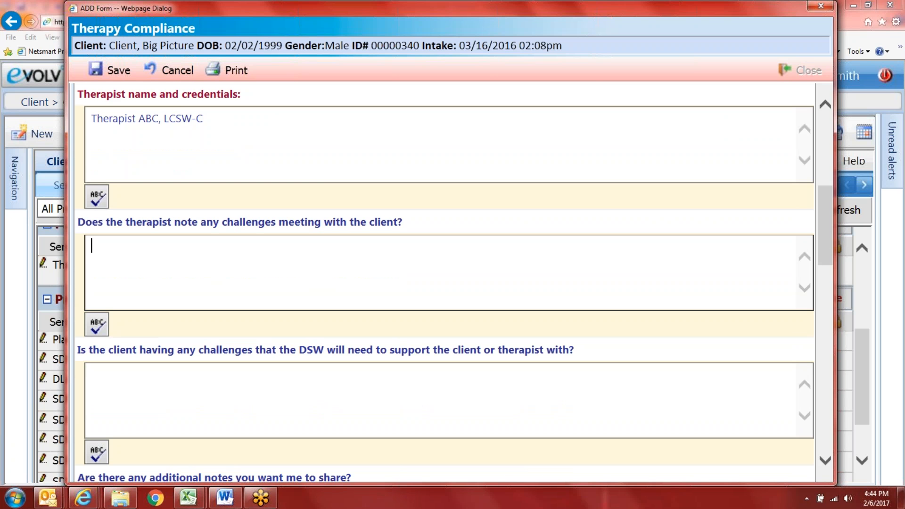
pyautogui.write('No Challenges at this time.')
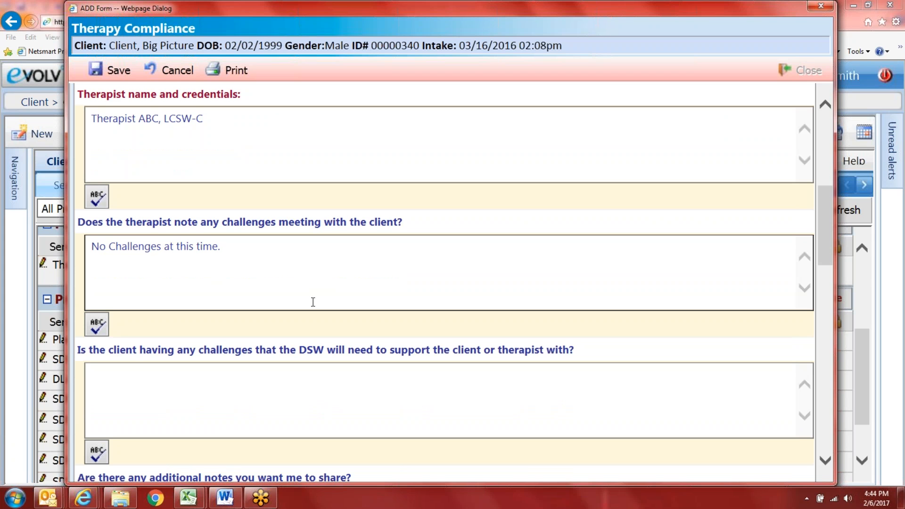
pyautogui.scroll(-2, 313, 301)
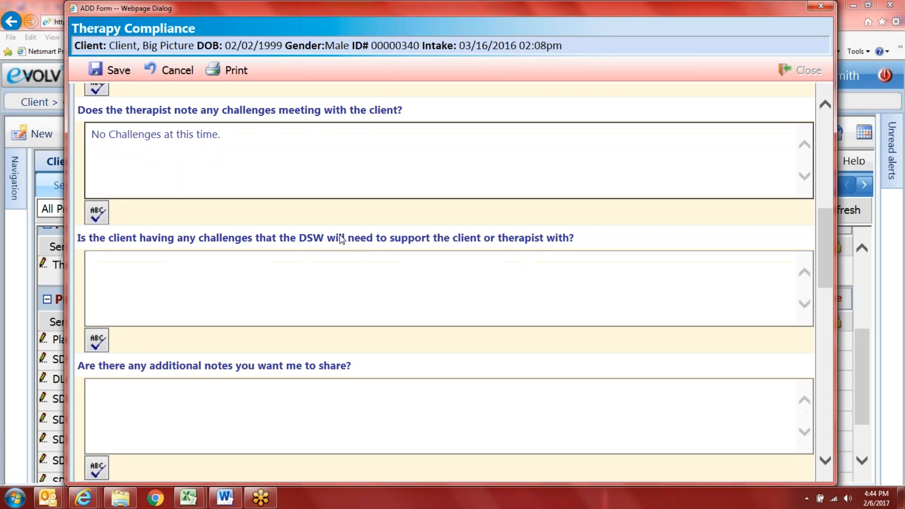
pyautogui.click(353, 261)
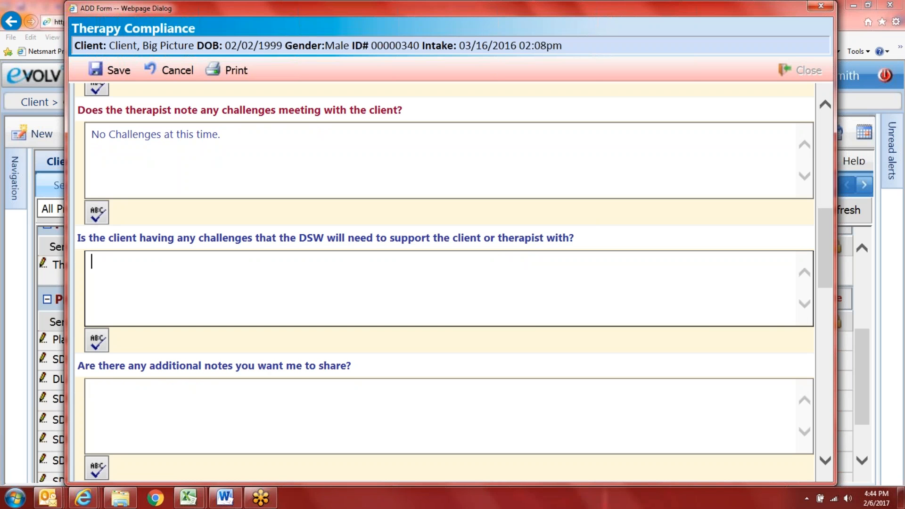
pyautogui.write('No, the client independ')
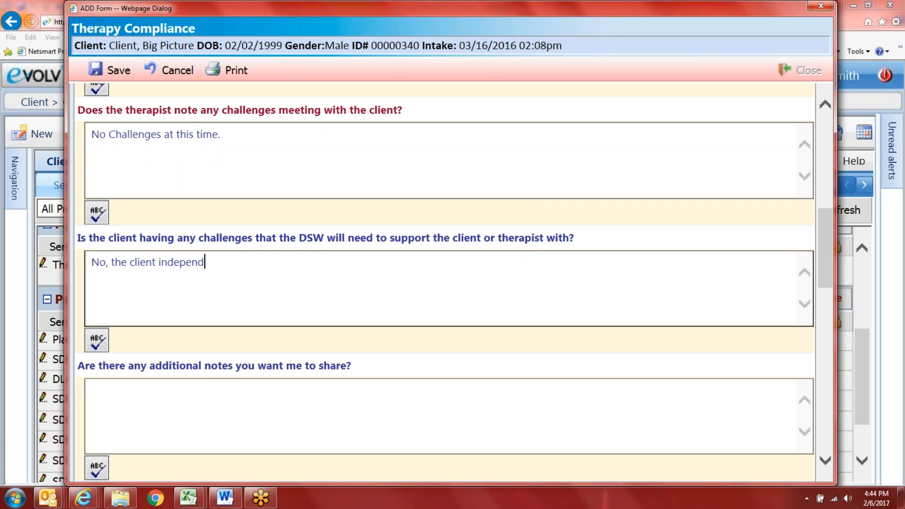
pyautogui.write('ently gets to ther')
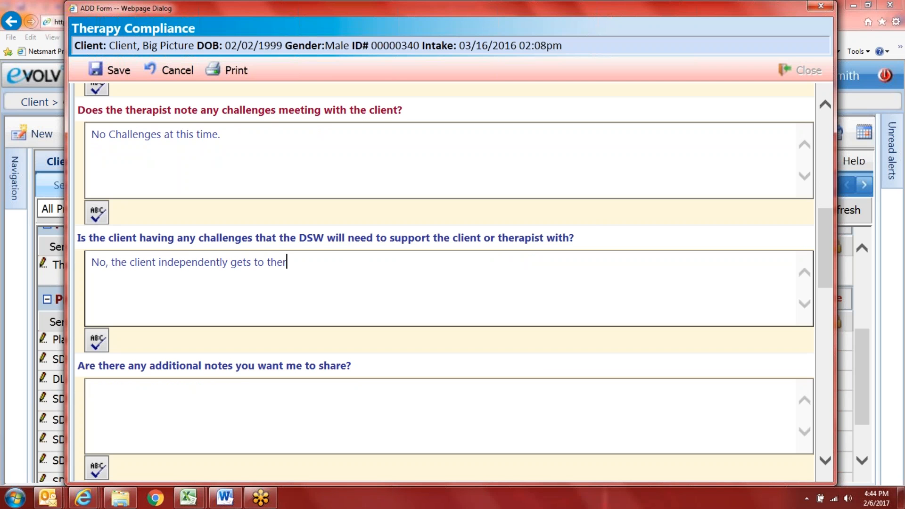
pyautogui.write('apy appointments.')
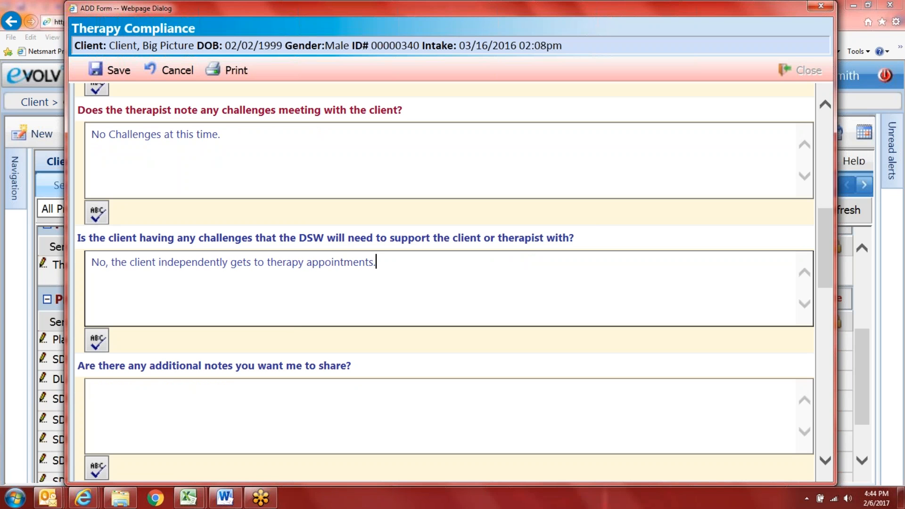
# Step: Mark the client as still in therapy, date the entry 02/06/2017 3:00 PM, and save
pyautogui.scroll(-6, 259, 375)
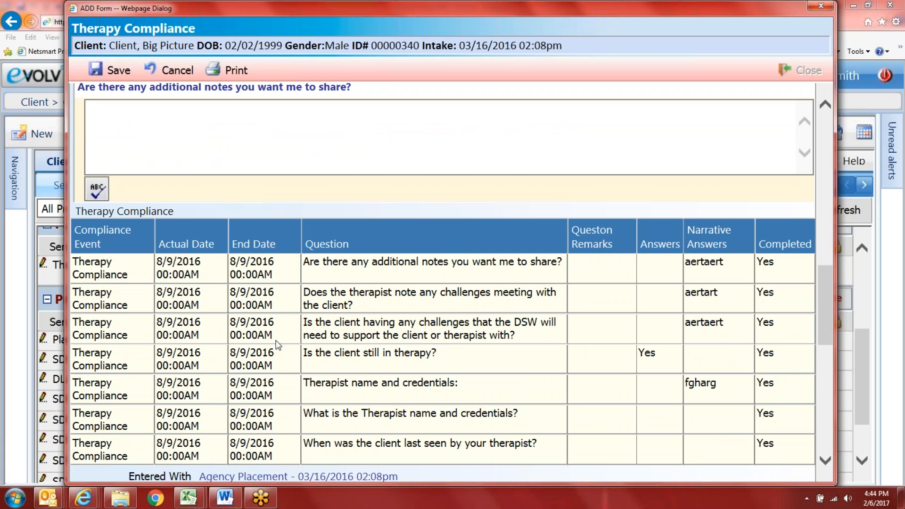
pyautogui.scroll(-2, 303, 355)
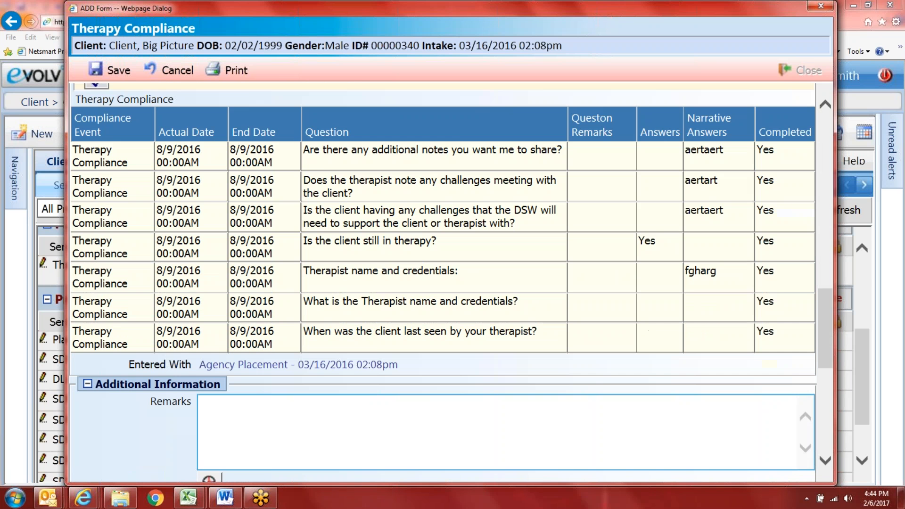
pyautogui.scroll(18, 247, 324)
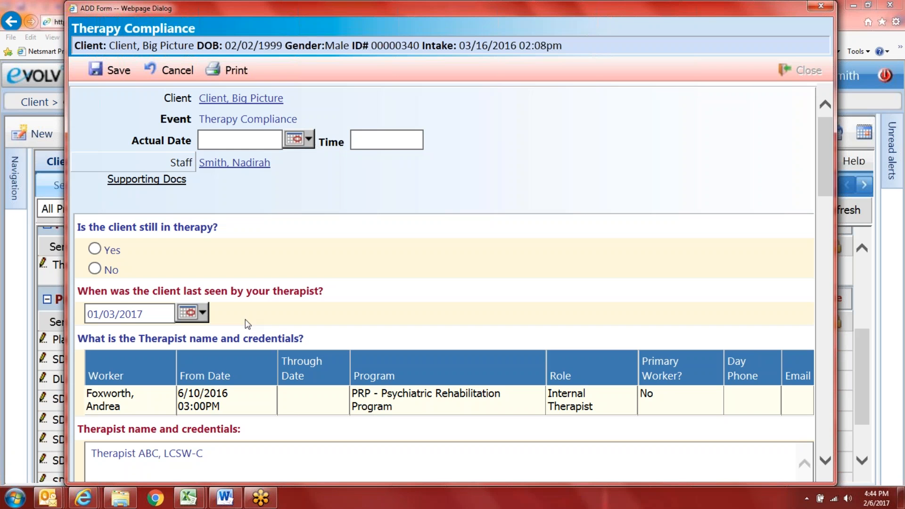
pyautogui.click(95, 249)
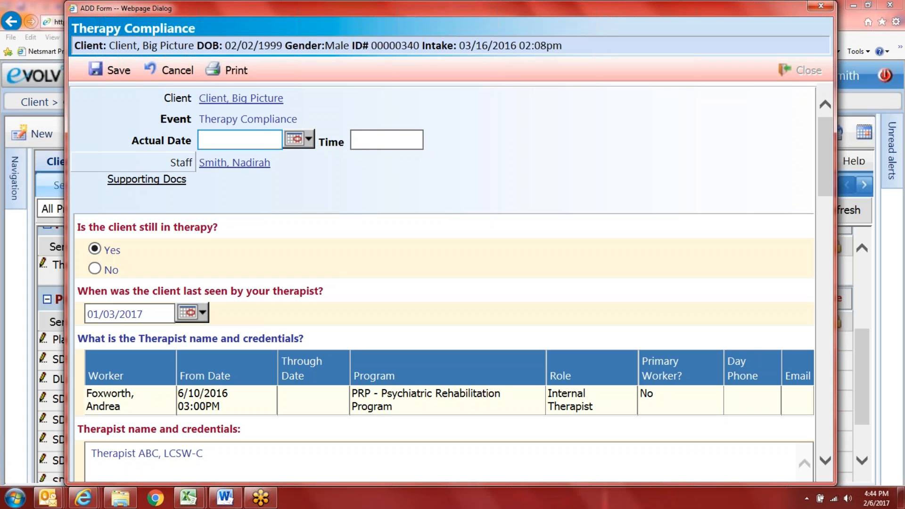
pyautogui.click(306, 141)
pyautogui.click(321, 202)
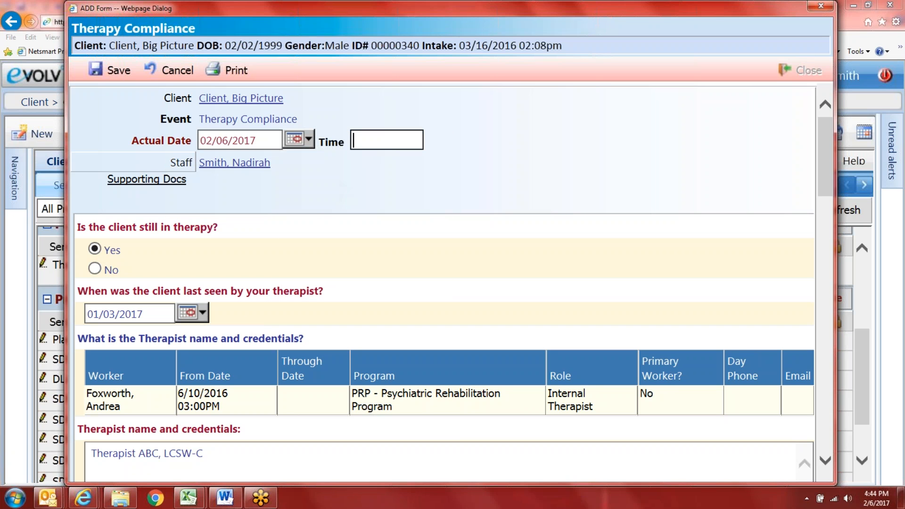
pyautogui.write('3p')
pyautogui.press('Tab')
pyautogui.click(96, 68)
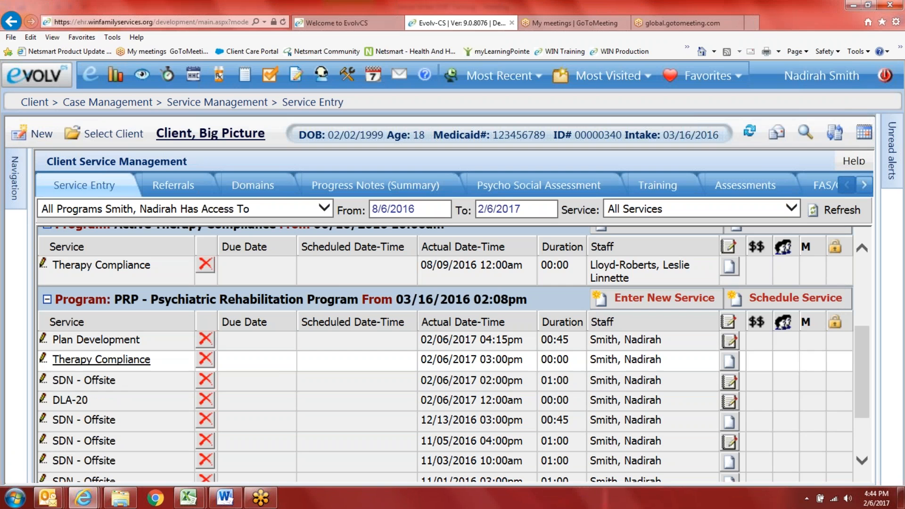
# Step: Open a new Therapy Compliance form and scroll through the client's earlier answers
pyautogui.click(664, 298)
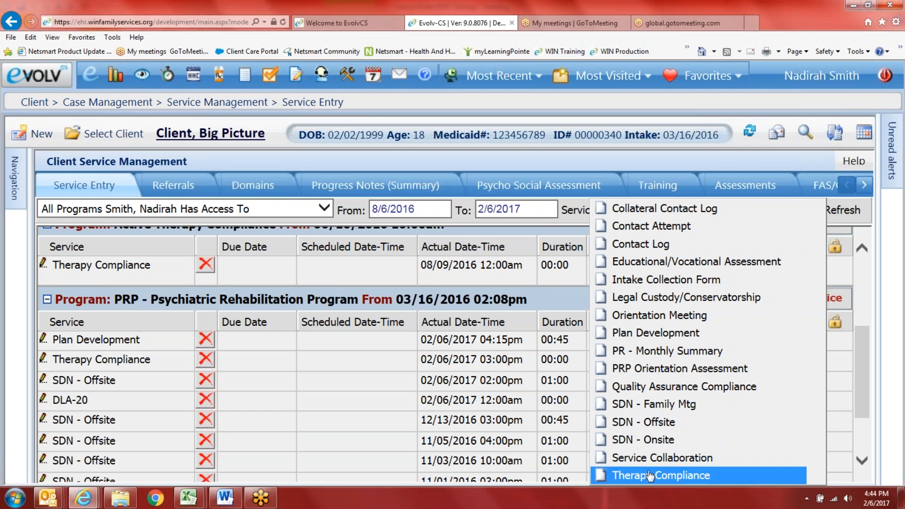
pyautogui.click(631, 476)
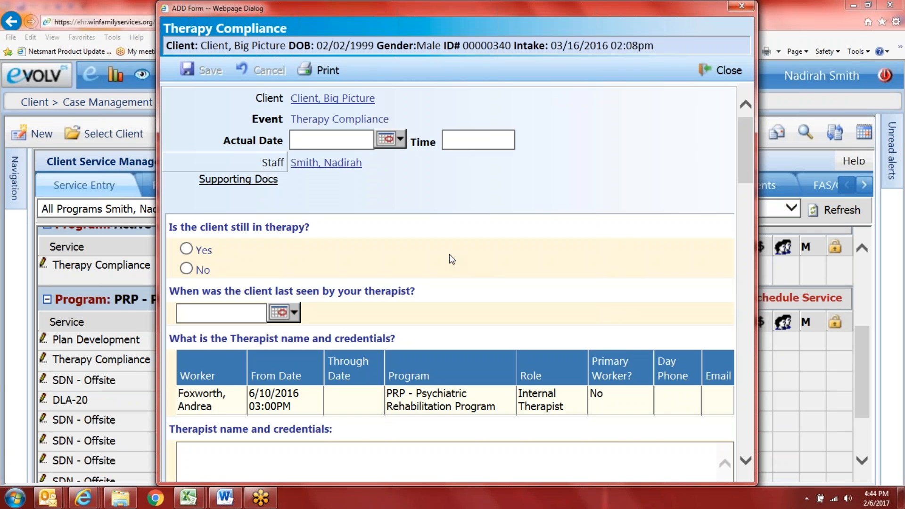
pyautogui.scroll(-12, 449, 253)
pyautogui.scroll(-10, 250, 315)
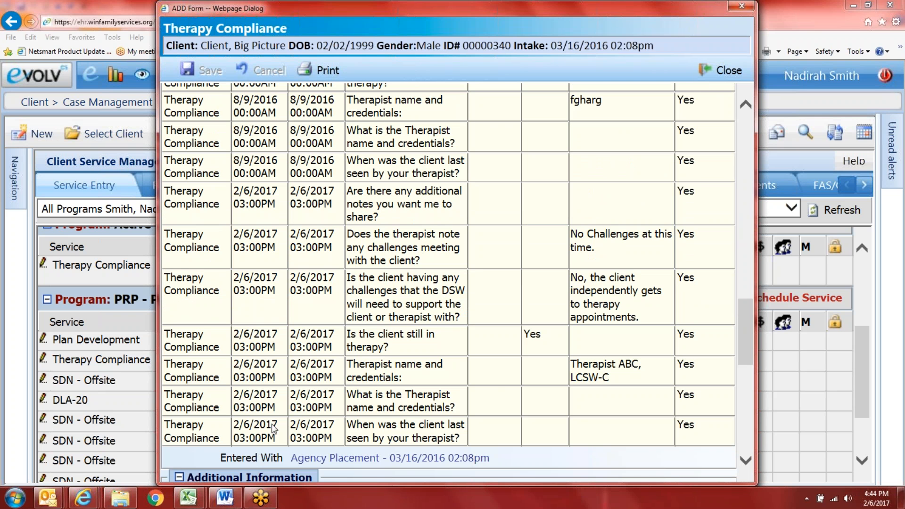
pyautogui.scroll(1, 560, 303)
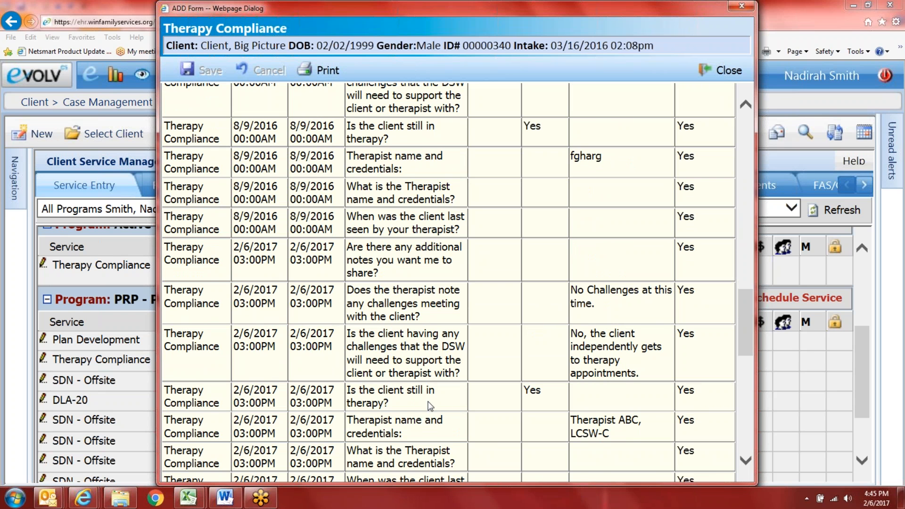
pyautogui.scroll(15, 471, 398)
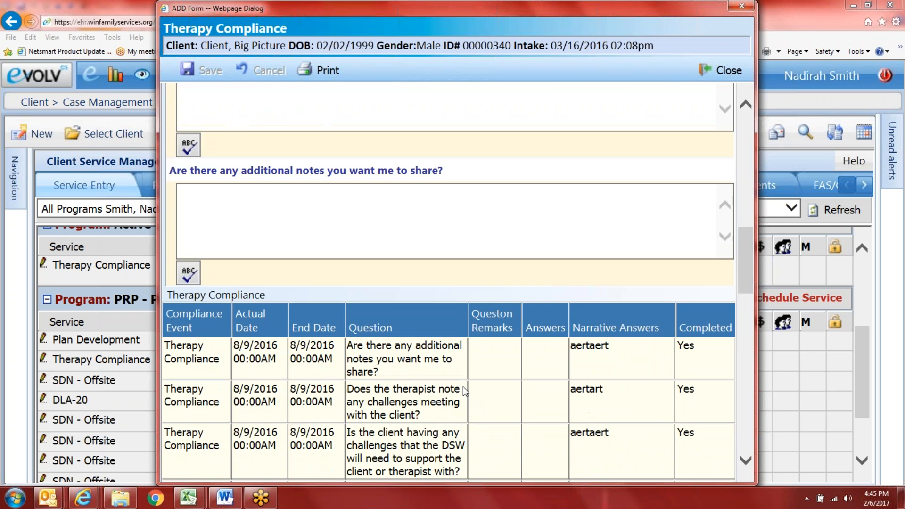
pyautogui.scroll(3, 503, 270)
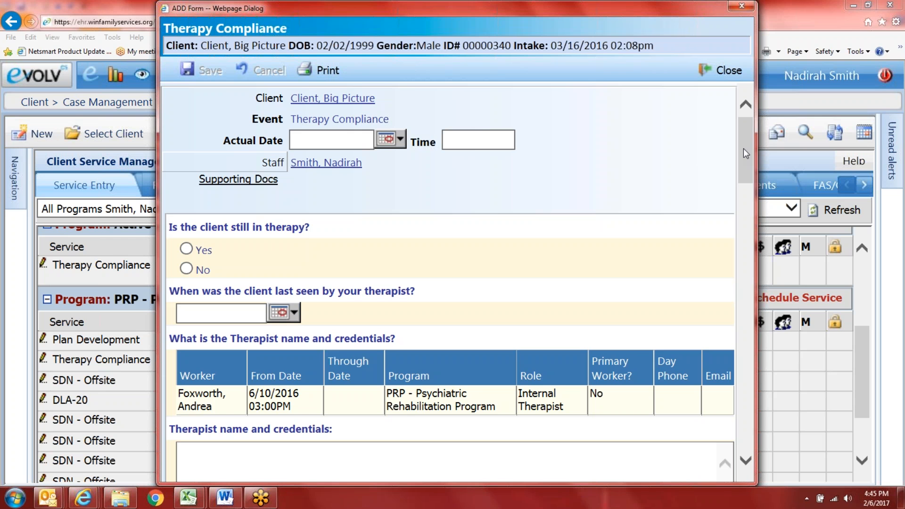
# Step: Finish reviewing the history table and close the form without saving
pyautogui.scroll(-15, 742, 148)
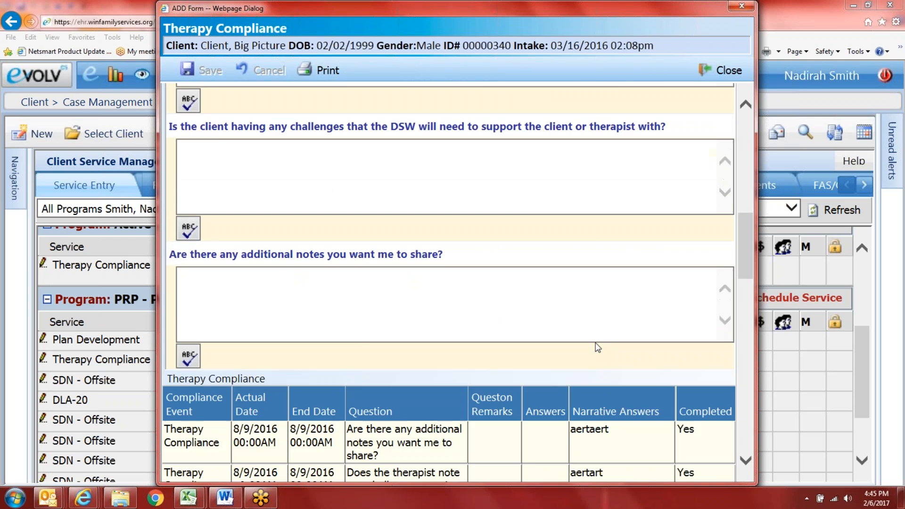
pyautogui.scroll(-2, 598, 348)
pyautogui.scroll(-5, 598, 348)
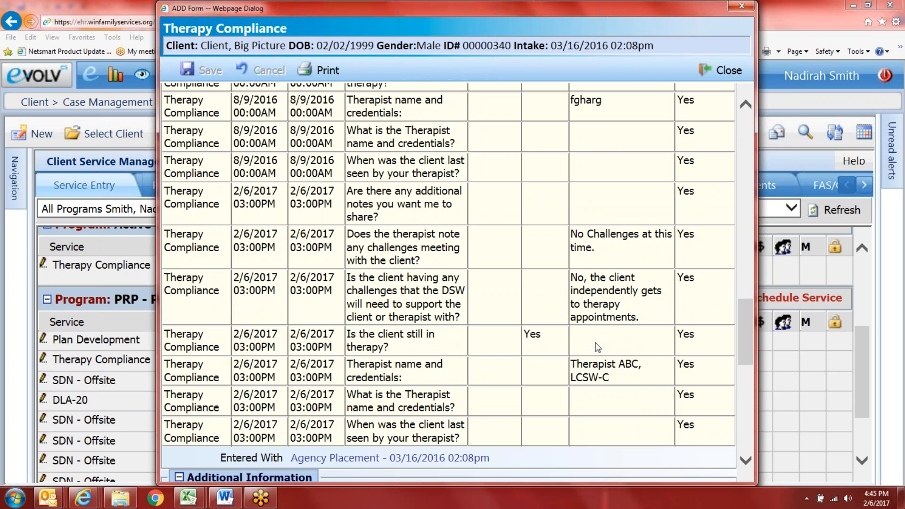
pyautogui.scroll(-3, 597, 348)
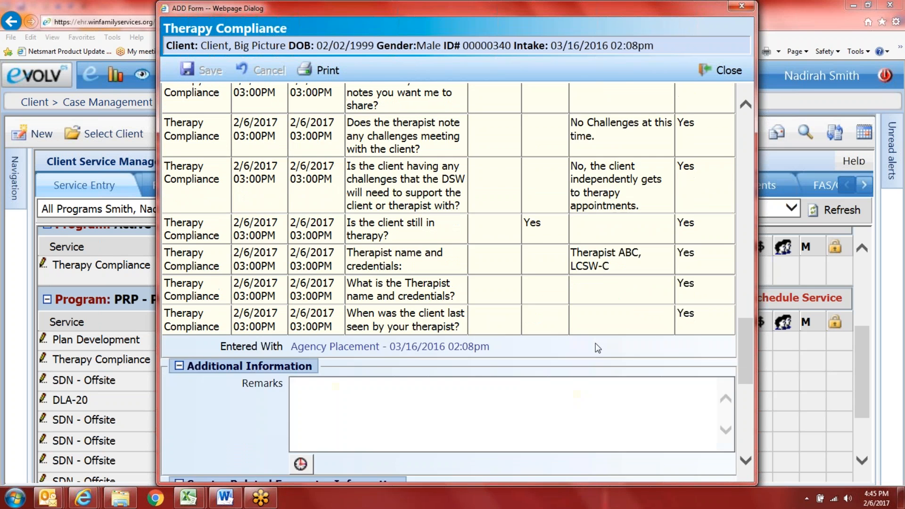
pyautogui.scroll(4, 597, 348)
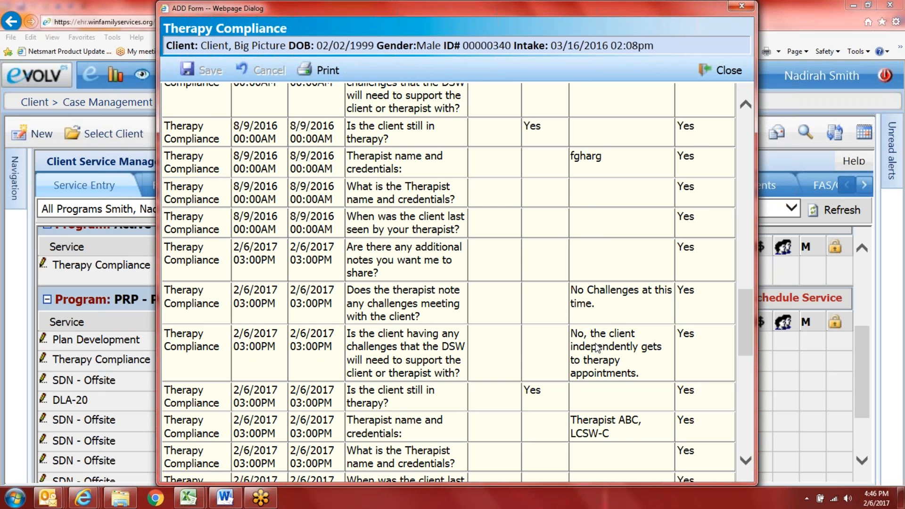
pyautogui.scroll(15, 594, 348)
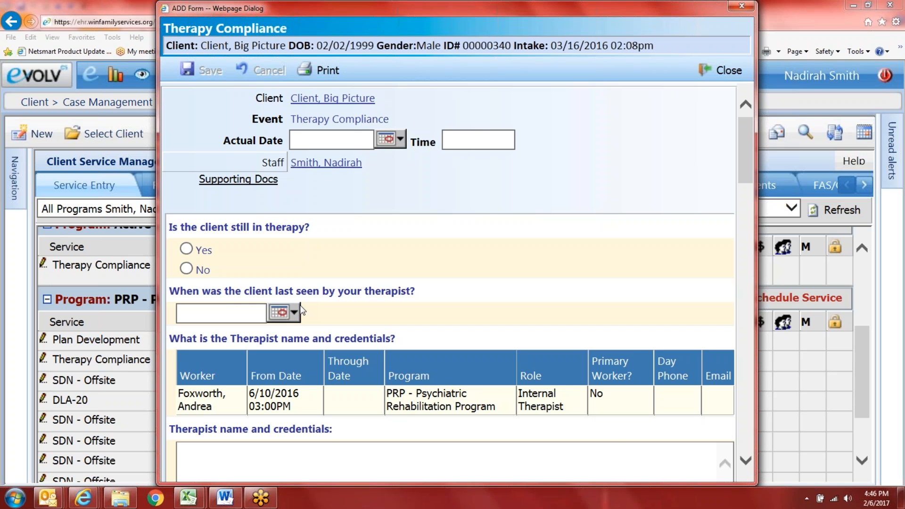
pyautogui.scroll(-15, 307, 307)
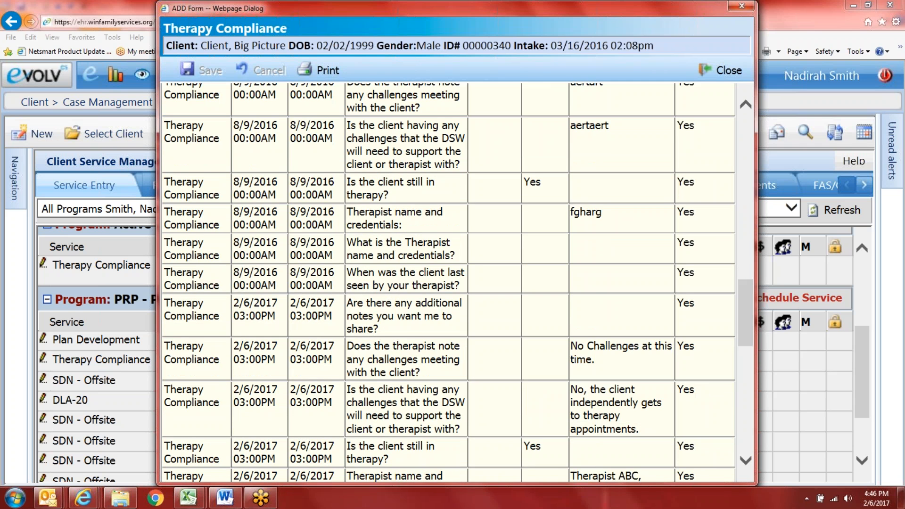
pyautogui.scroll(-2, 457, 282)
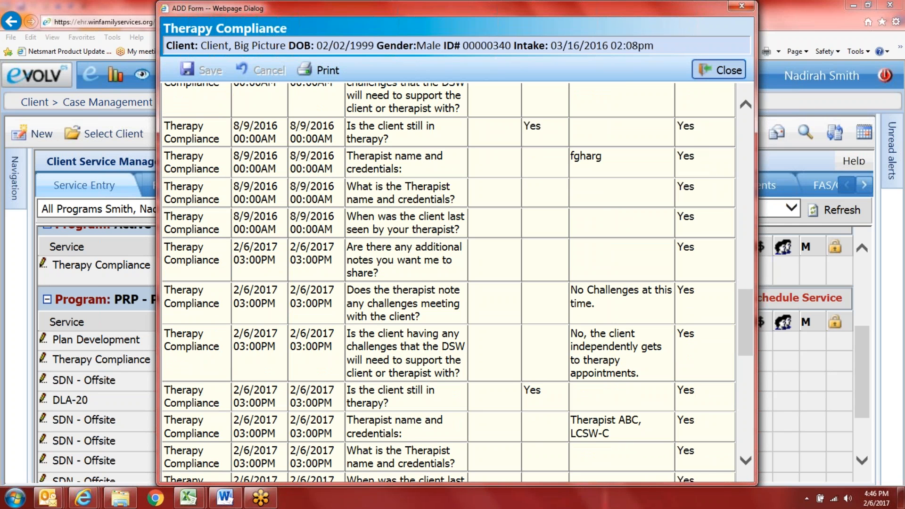
pyautogui.click(718, 70)
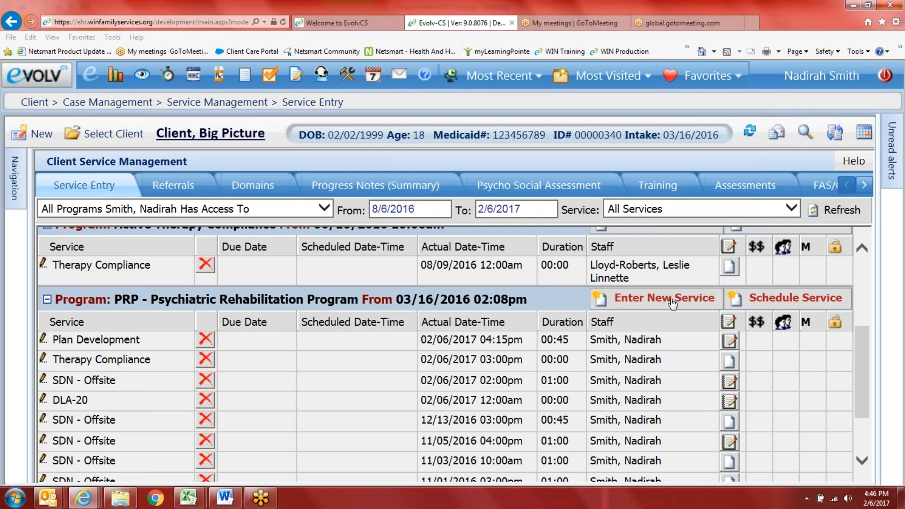
# Step: Open a new Service Collaboration form and scroll through its fields
pyautogui.click(596, 298)
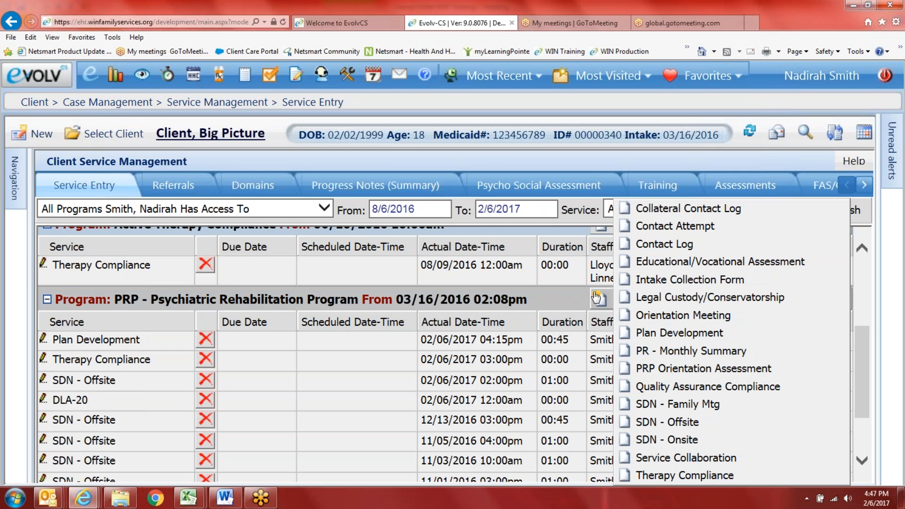
pyautogui.click(677, 457)
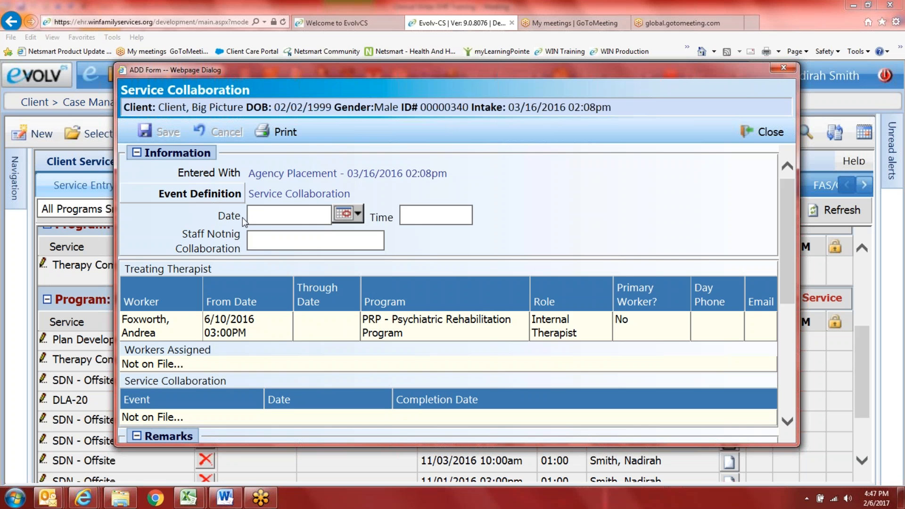
pyautogui.scroll(-5, 211, 294)
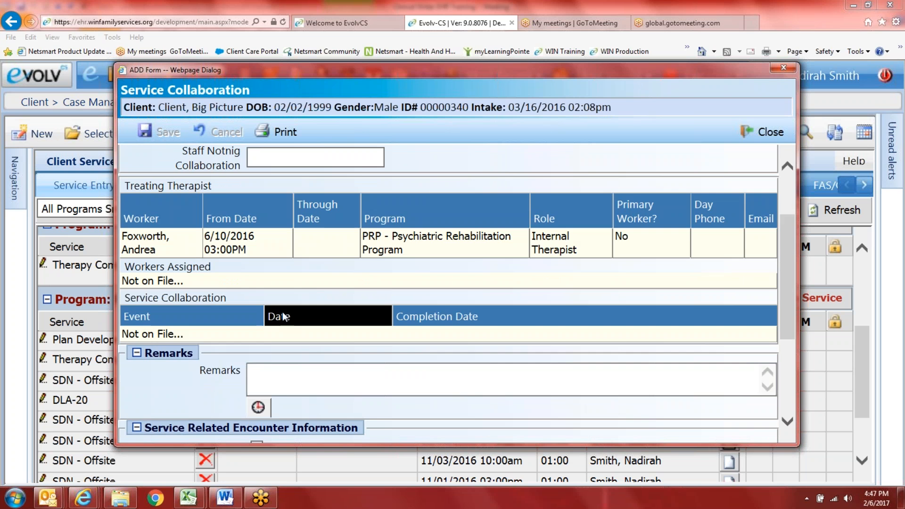
pyautogui.scroll(-1, 296, 357)
pyautogui.scroll(2, 338, 293)
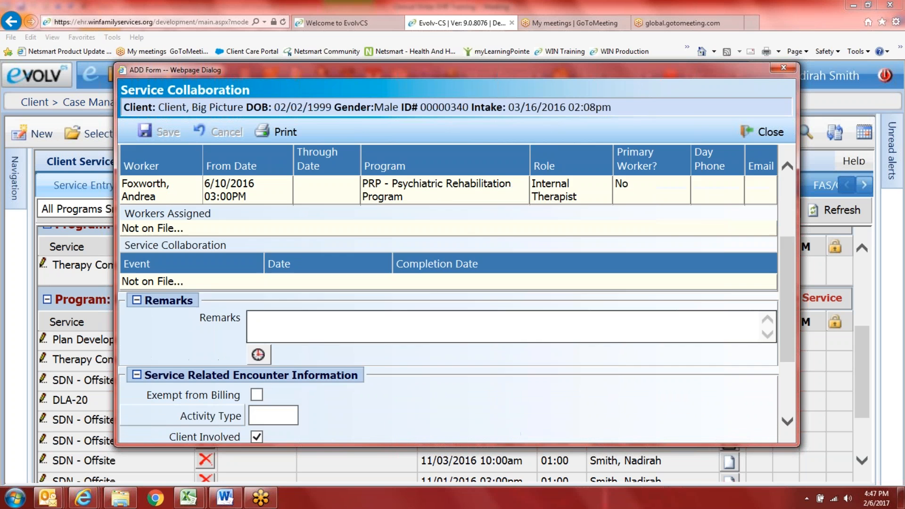
pyautogui.scroll(-2, 347, 330)
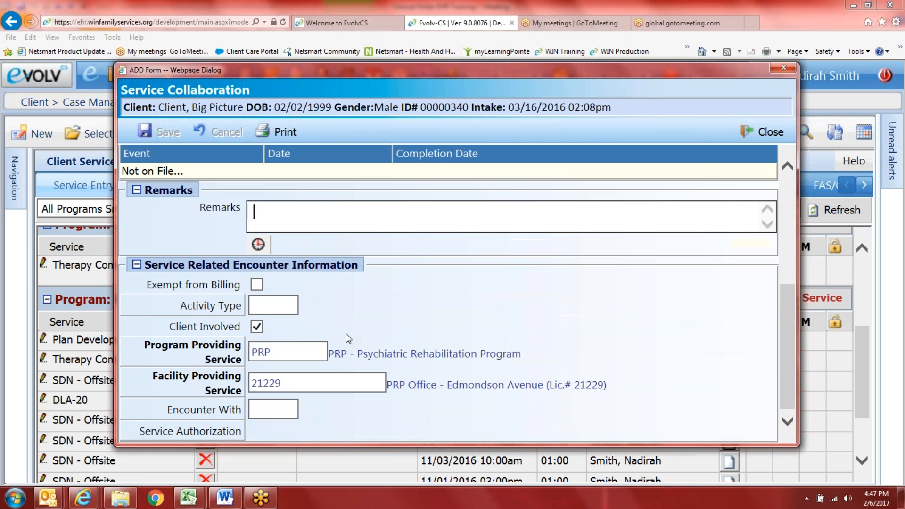
pyautogui.scroll(4, 347, 343)
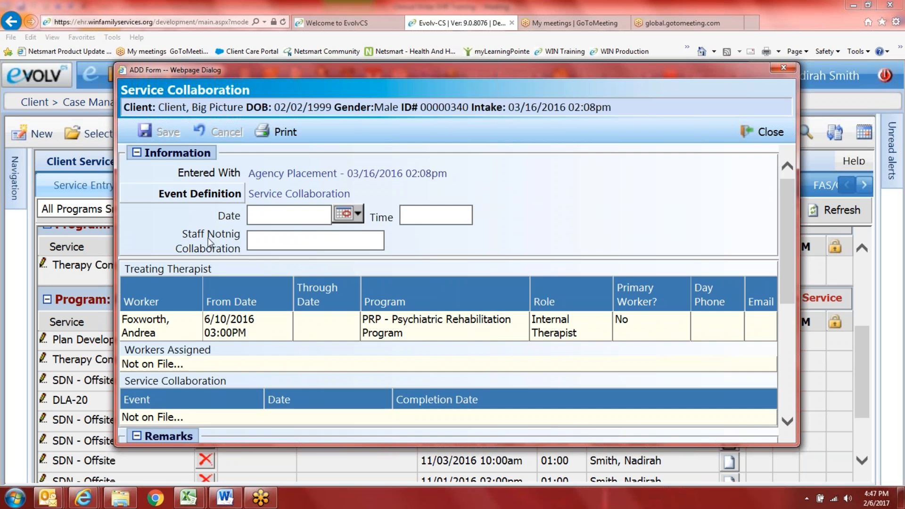
pyautogui.scroll(-1, 326, 285)
pyautogui.scroll(-3, 326, 285)
pyautogui.scroll(-1, 337, 329)
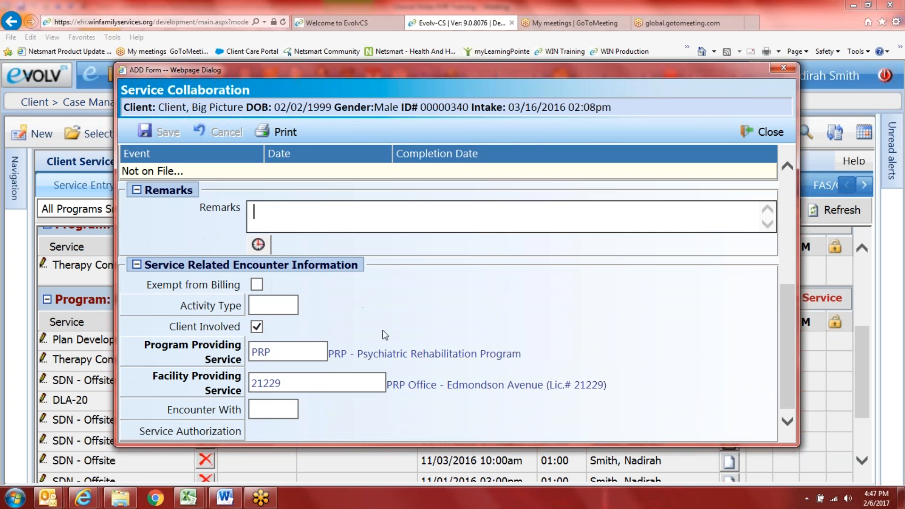
# Step: Discard the Service Collaboration form unsaved and bring up the new service types list again
pyautogui.click(755, 130)
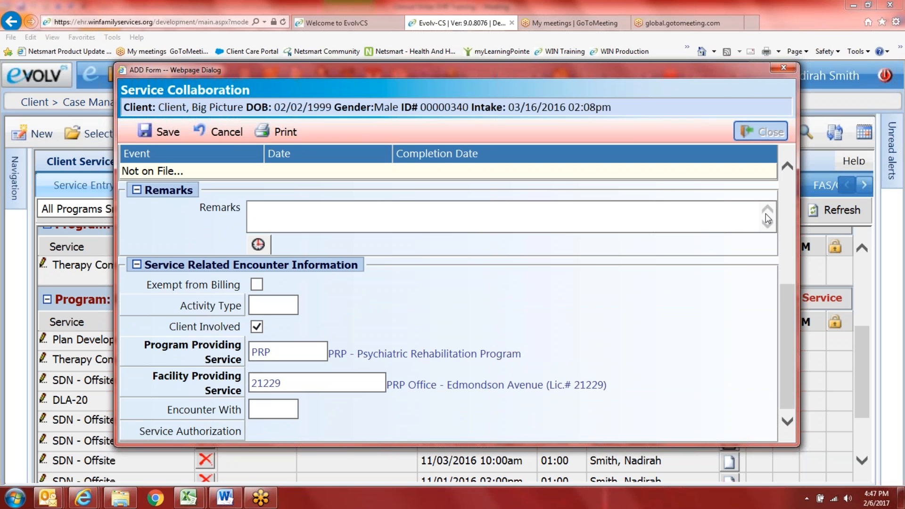
pyautogui.click(236, 140)
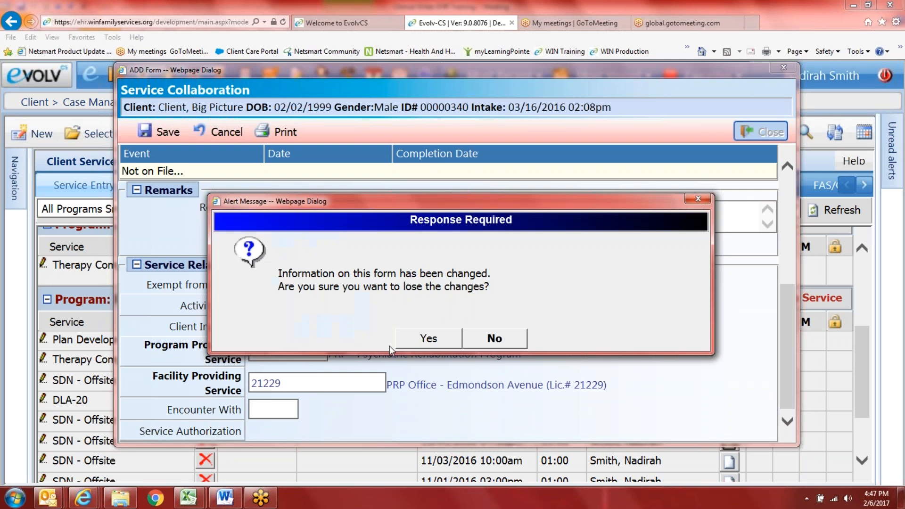
pyautogui.click(426, 338)
pyautogui.click(599, 298)
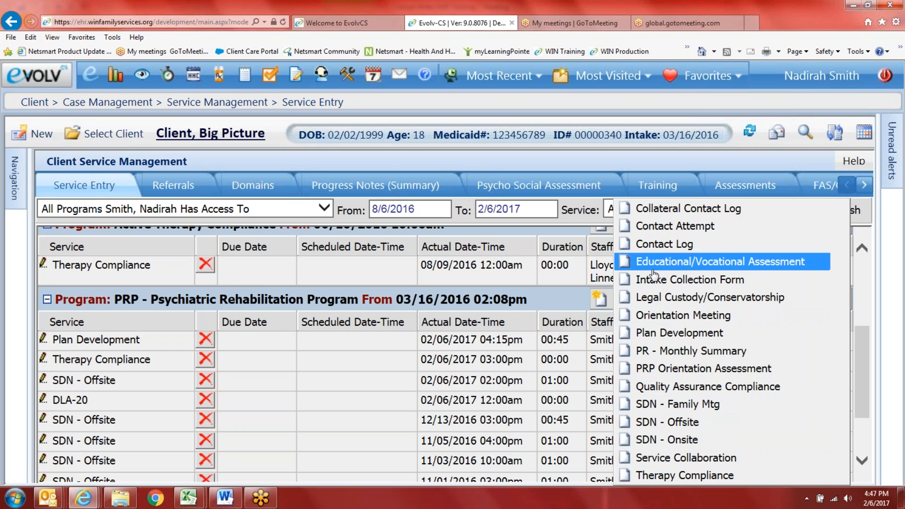
# Step: Go to the client's Assessments page and start a new Entitlement Assessment form
pyautogui.click(744, 190)
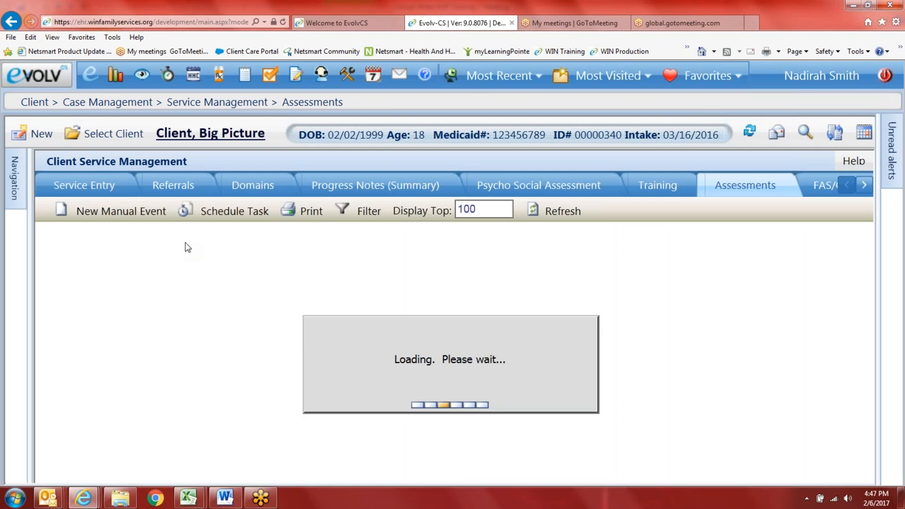
pyautogui.click(120, 209)
pyautogui.scroll(-3, 136, 377)
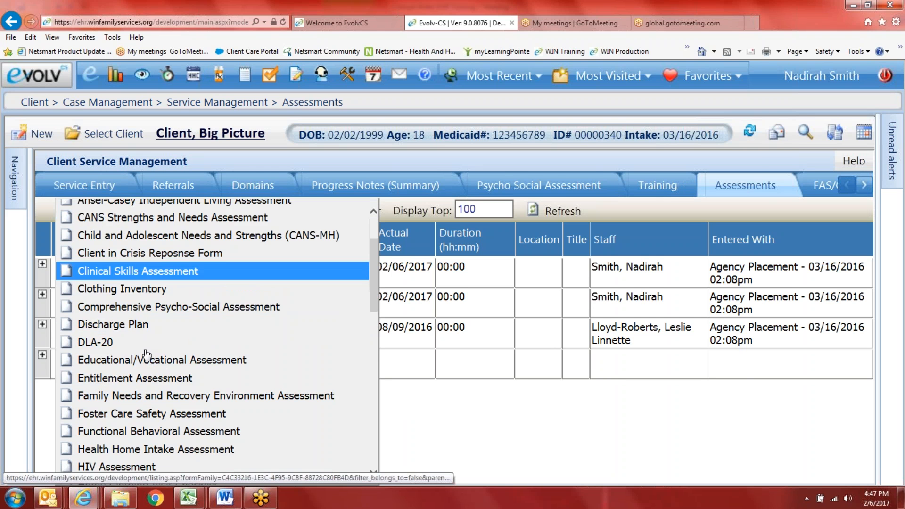
pyautogui.click(123, 392)
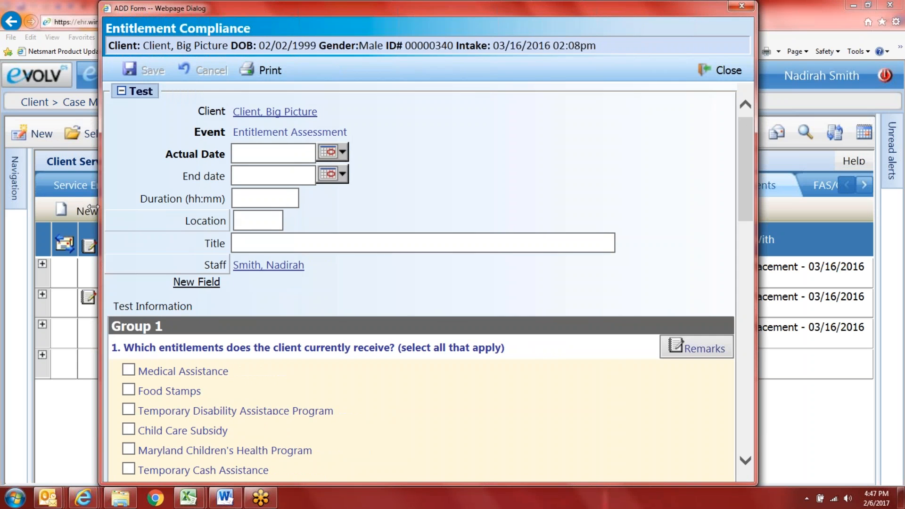
# Step: Look through the Entitlement Assessment form, including the award description field
pyautogui.scroll(-3, 479, 241)
pyautogui.scroll(-2, 239, 311)
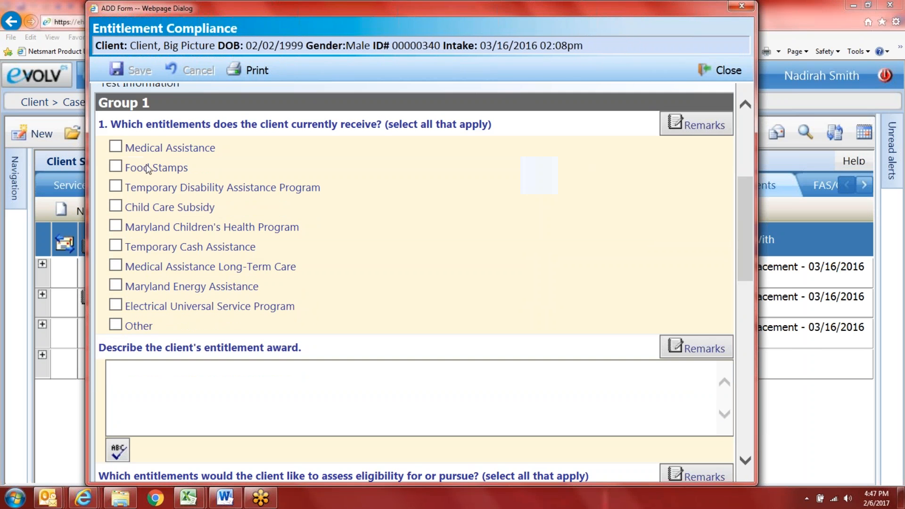
pyautogui.click(163, 379)
pyautogui.scroll(-1, 196, 375)
pyautogui.scroll(-2, 188, 363)
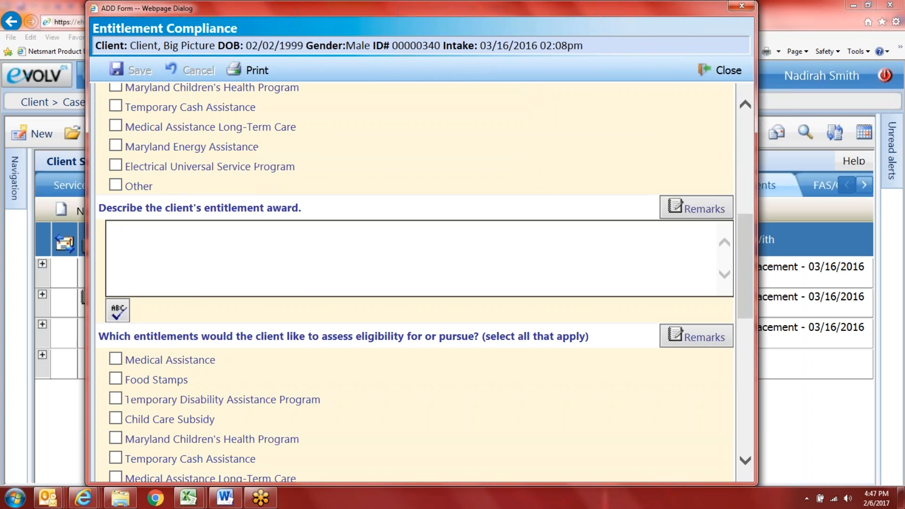
pyautogui.scroll(-1, 175, 349)
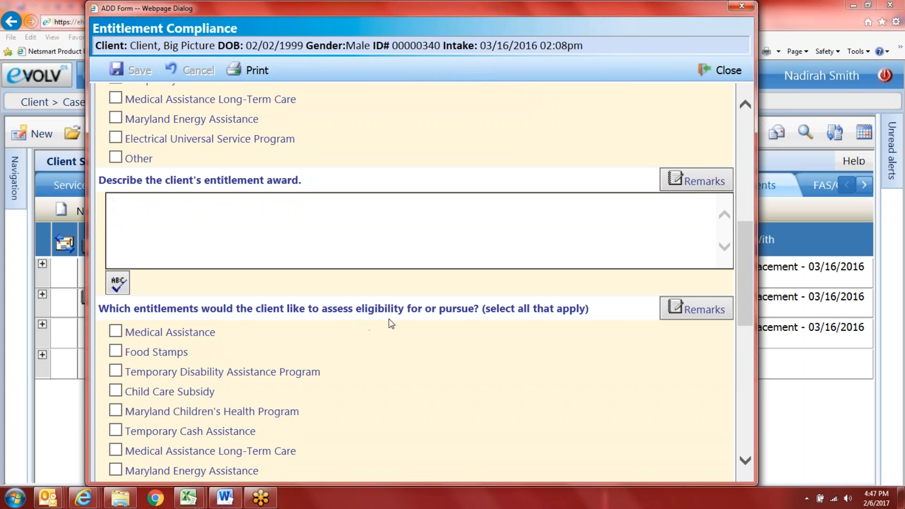
pyautogui.scroll(-3, 440, 315)
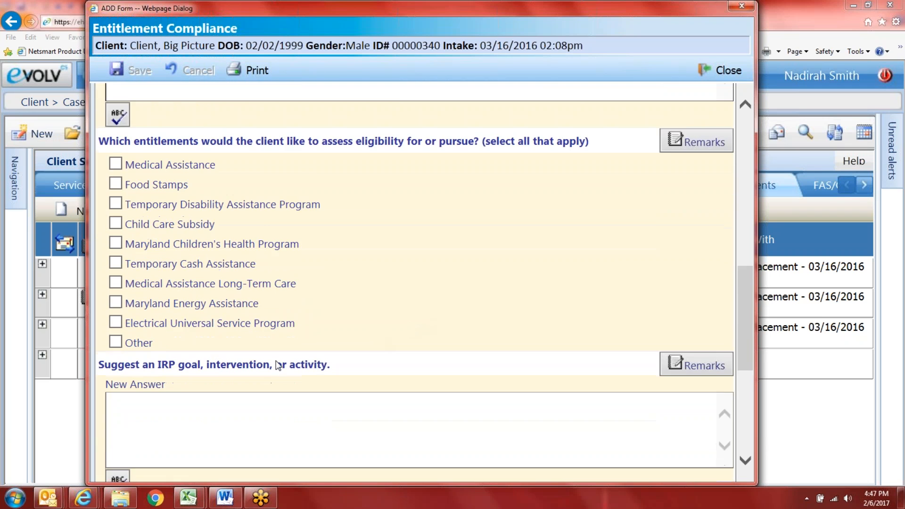
pyautogui.scroll(-3, 277, 365)
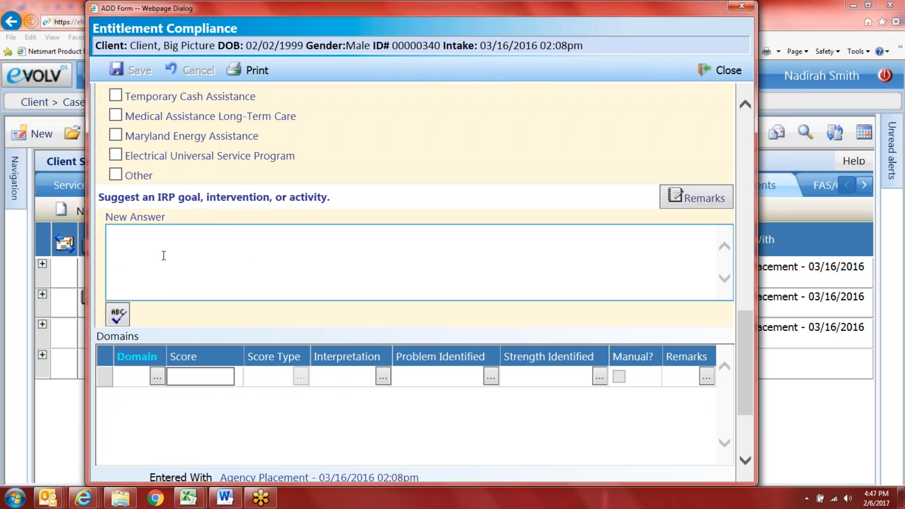
pyautogui.scroll(1, 237, 231)
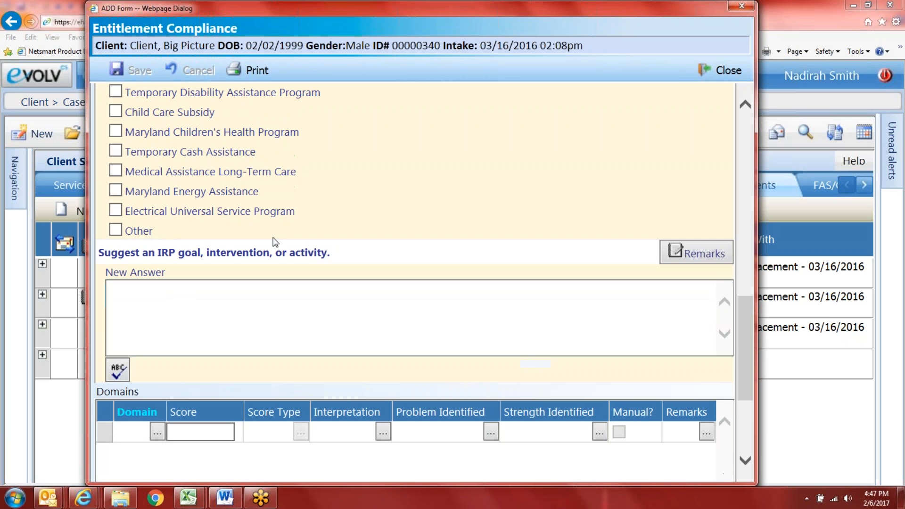
pyautogui.scroll(-3, 232, 316)
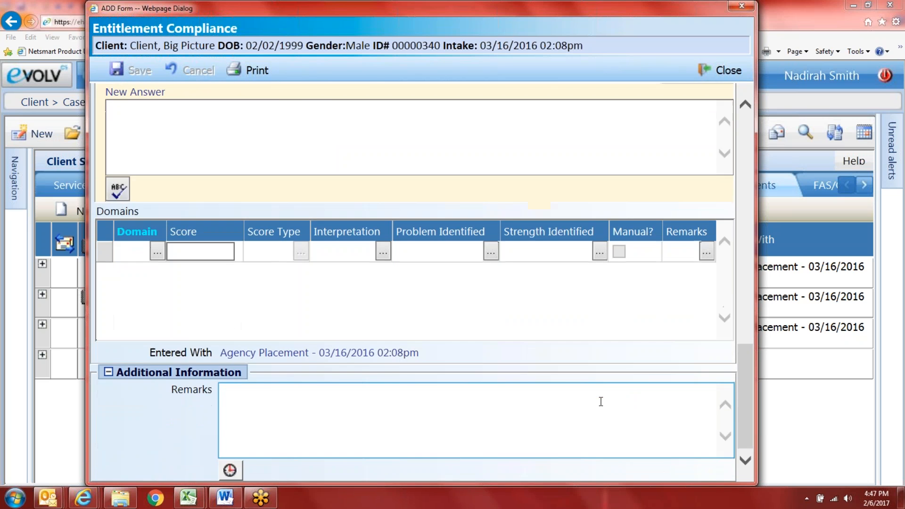
pyautogui.scroll(4, 599, 400)
pyautogui.scroll(10, 414, 283)
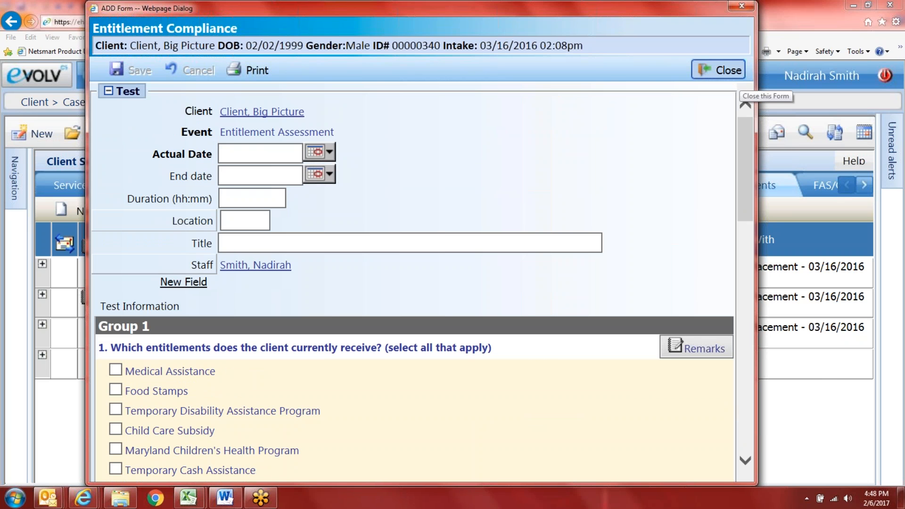
# Step: Cancel the Entitlement Compliance changes, confirm discarding them, and close the form
pyautogui.click(736, 74)
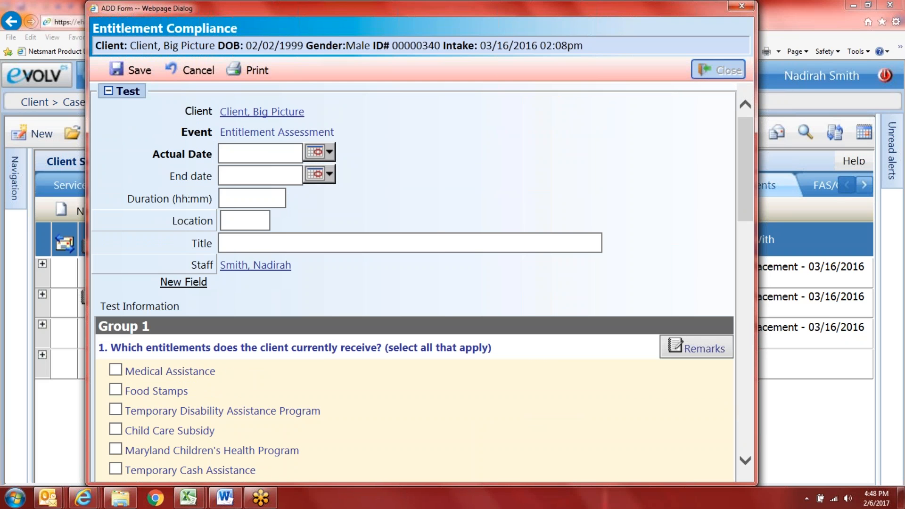
pyautogui.click(179, 74)
pyautogui.click(393, 339)
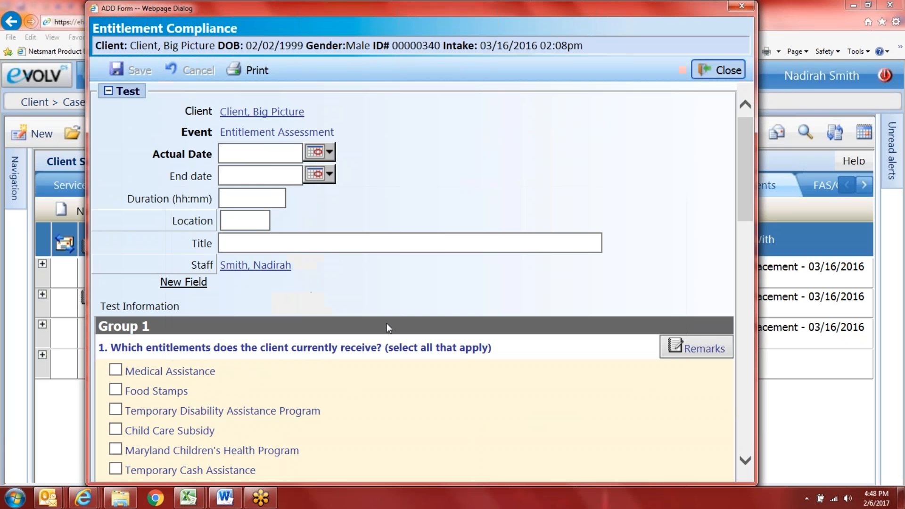
pyautogui.click(730, 71)
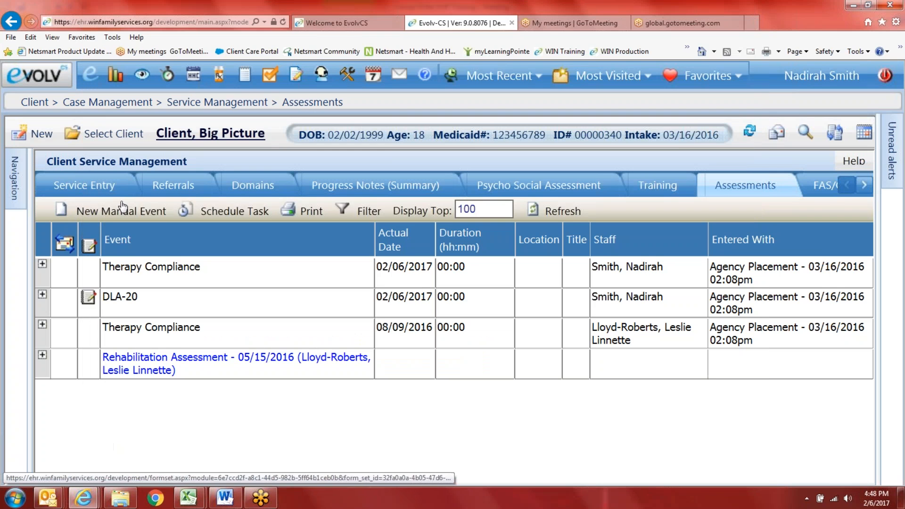
# Step: Start a new Somatic Health Assessment and widen the form
pyautogui.click(177, 210)
pyautogui.scroll(-8, 180, 315)
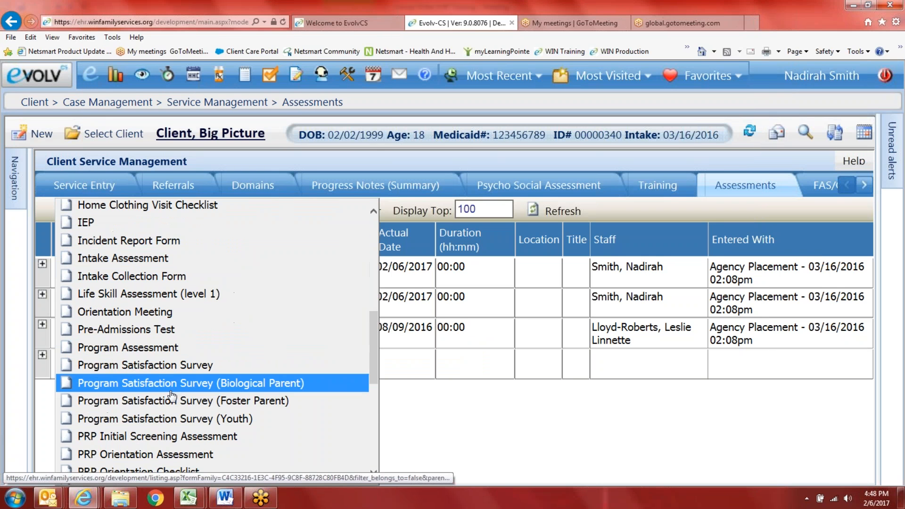
pyautogui.scroll(-5, 164, 412)
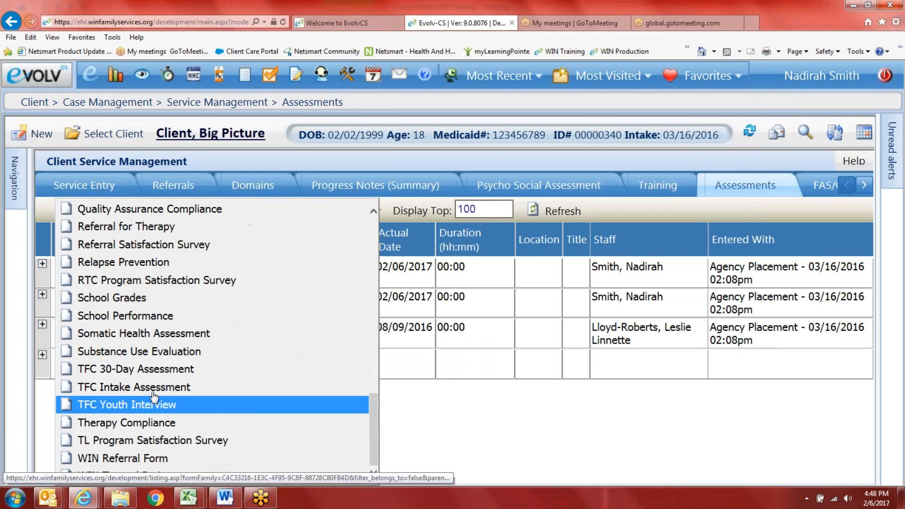
pyautogui.click(174, 332)
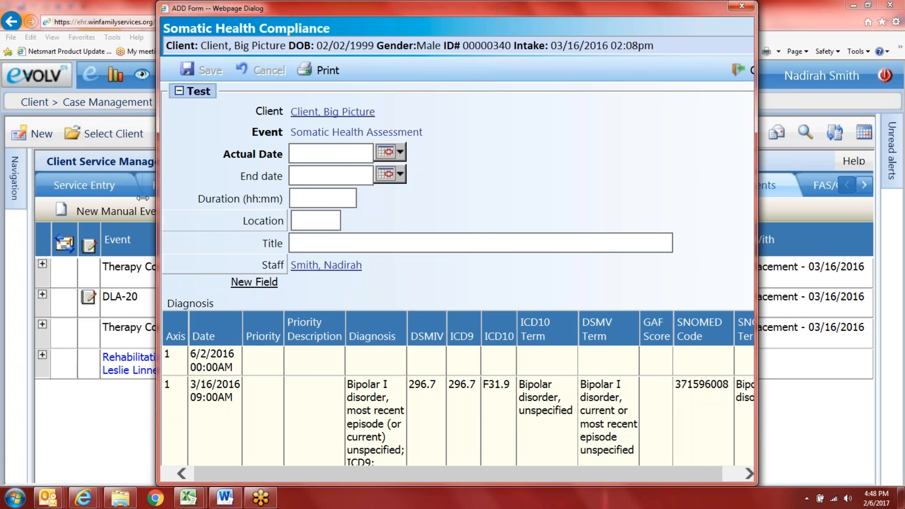
pyautogui.moveTo(156, 211); pyautogui.dragTo(72, 211)
# Step: Scroll down the form, leaving the last physical exam date blank
pyautogui.scroll(-5, 410, 194)
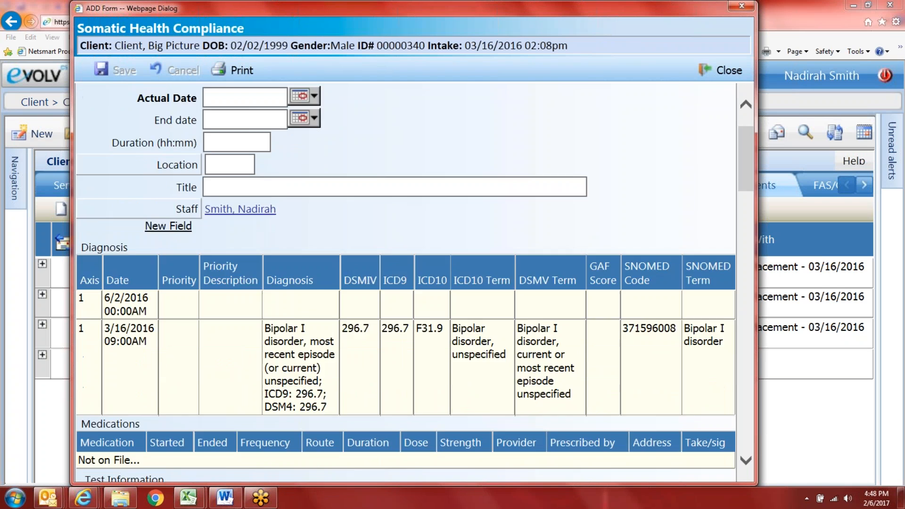
pyautogui.scroll(-2, 307, 295)
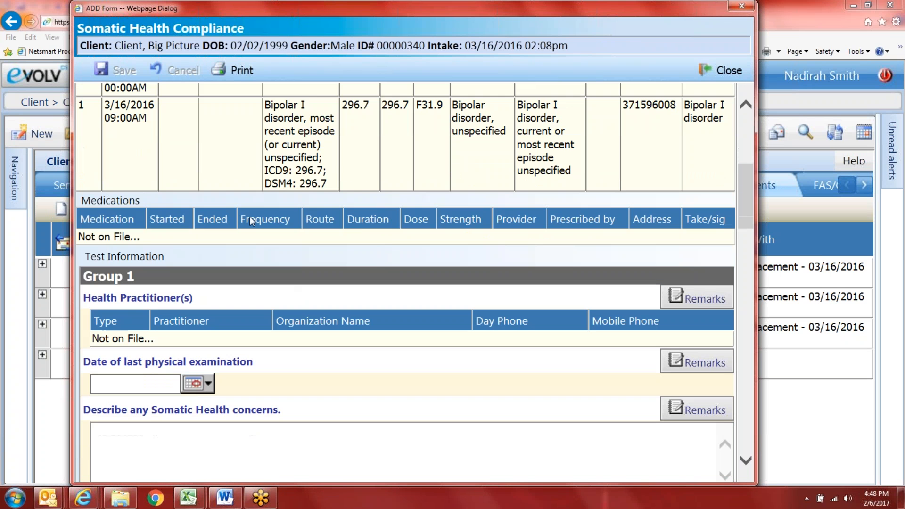
pyautogui.scroll(-1, 283, 255)
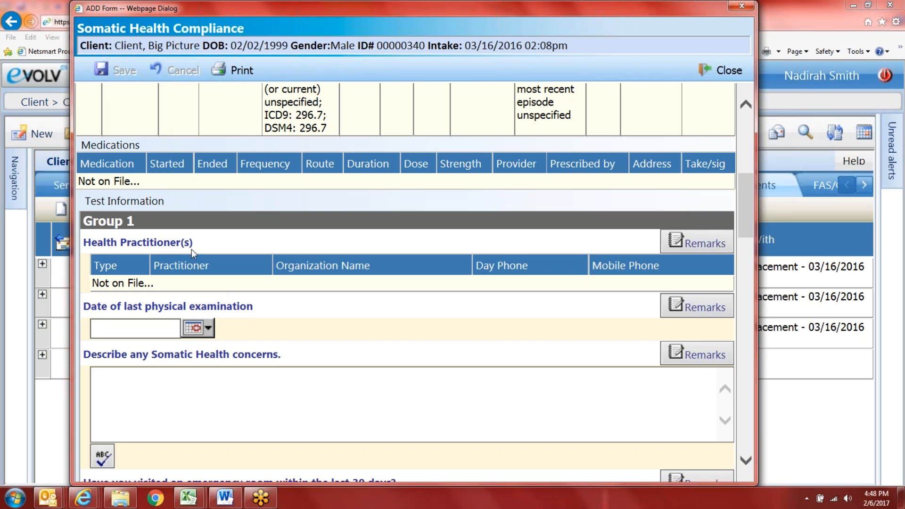
pyautogui.scroll(-1, 226, 288)
pyautogui.click(210, 277)
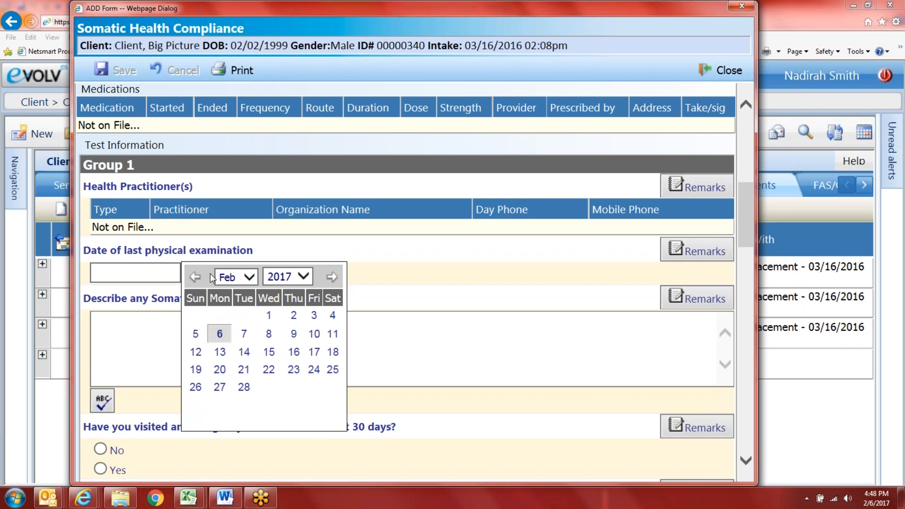
pyautogui.click(399, 352)
pyautogui.scroll(-1, 398, 352)
pyautogui.scroll(-3, 394, 202)
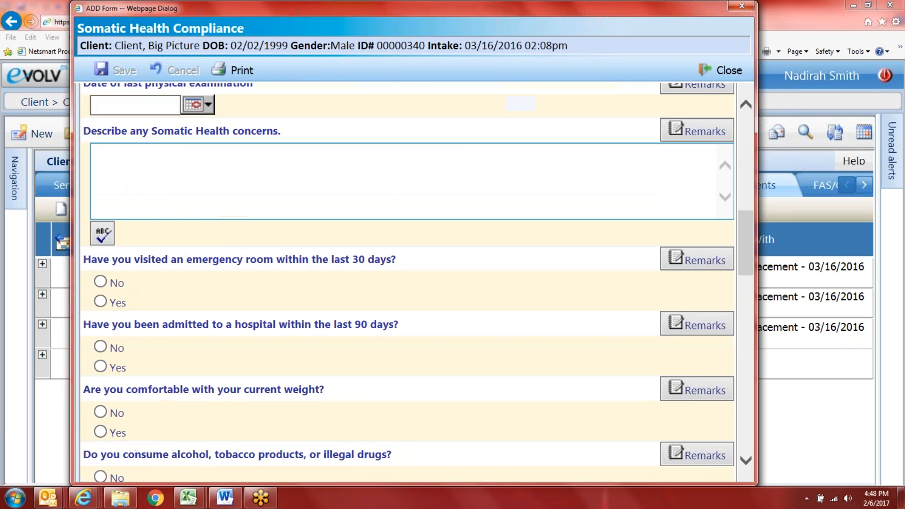
pyautogui.scroll(-3, 394, 202)
# Step: Answer No, Yes, No, No to the ER visit, hospital admission, weight and substance-use questions
pyautogui.click(100, 170)
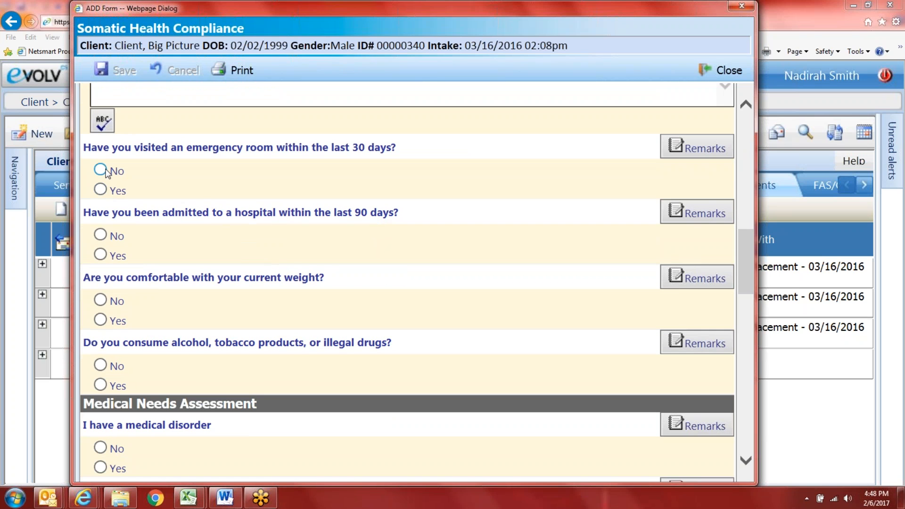
pyautogui.click(101, 254)
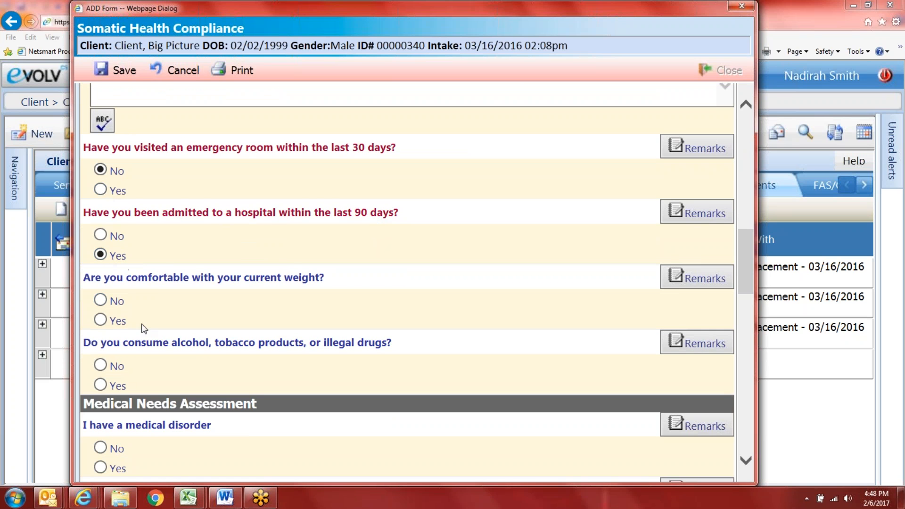
pyautogui.click(100, 299)
pyautogui.scroll(-2, 113, 369)
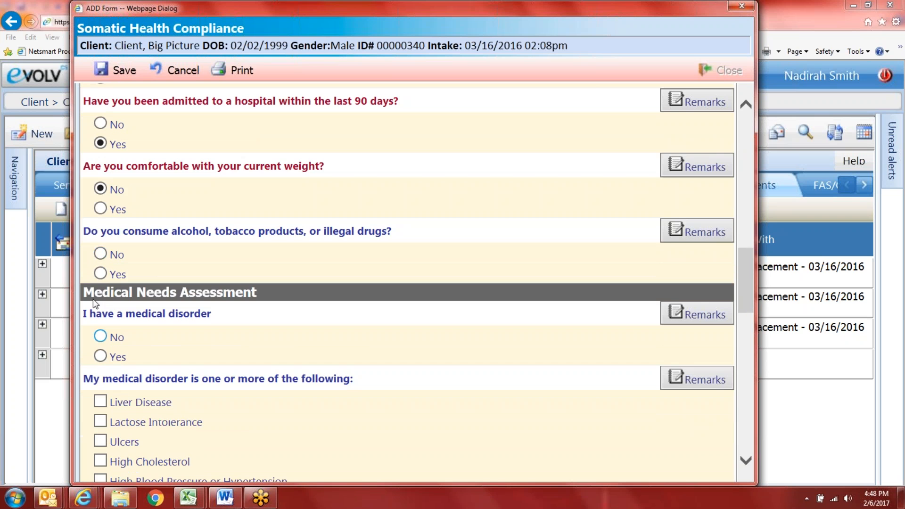
pyautogui.click(100, 253)
# Step: Review the rest of the assessment and move the form down and left
pyautogui.scroll(-3, 120, 325)
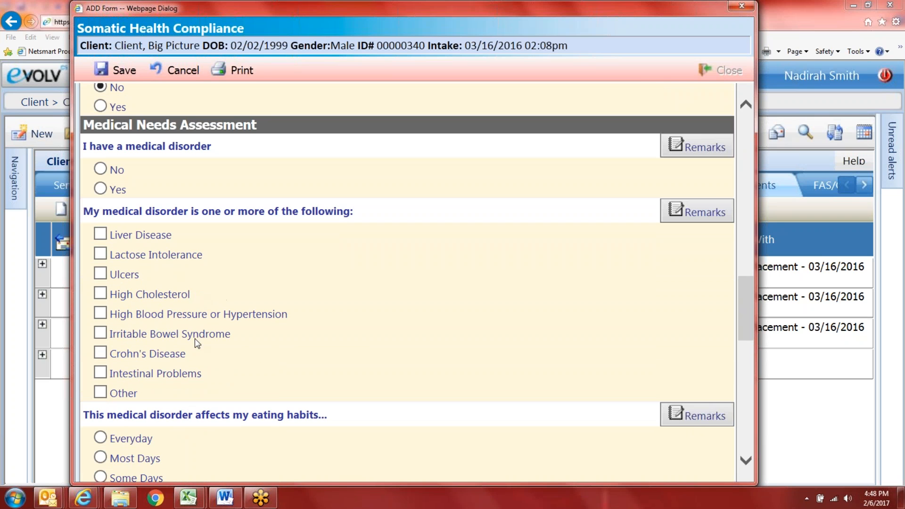
pyautogui.scroll(-2, 194, 344)
pyautogui.scroll(-2, 233, 334)
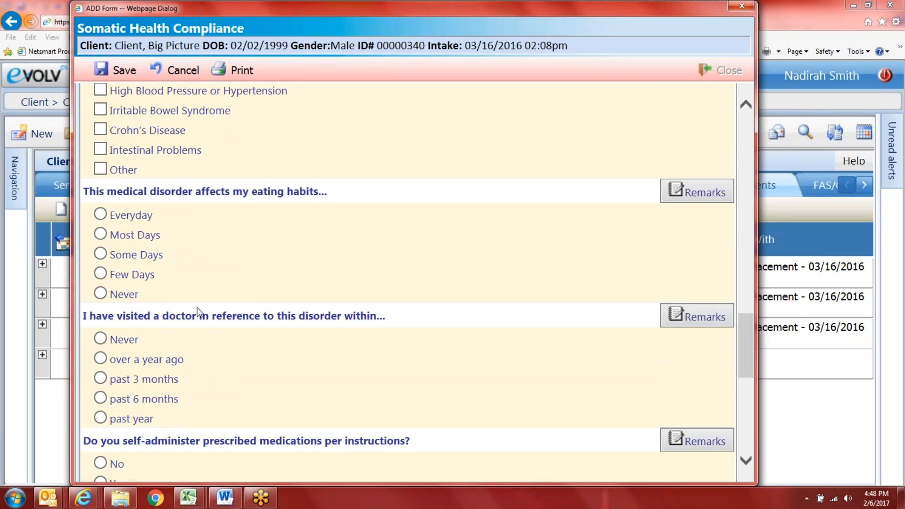
pyautogui.scroll(-1, 210, 325)
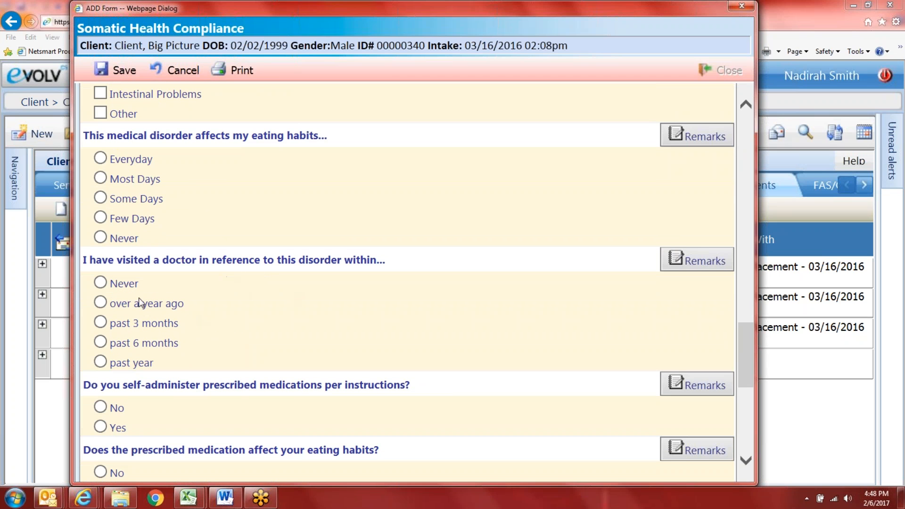
pyautogui.scroll(-1, 149, 353)
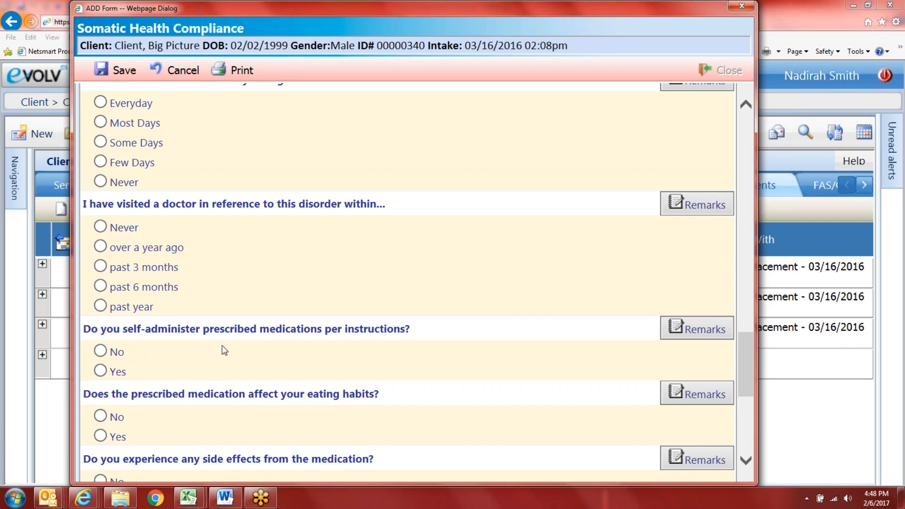
pyautogui.scroll(-2, 221, 351)
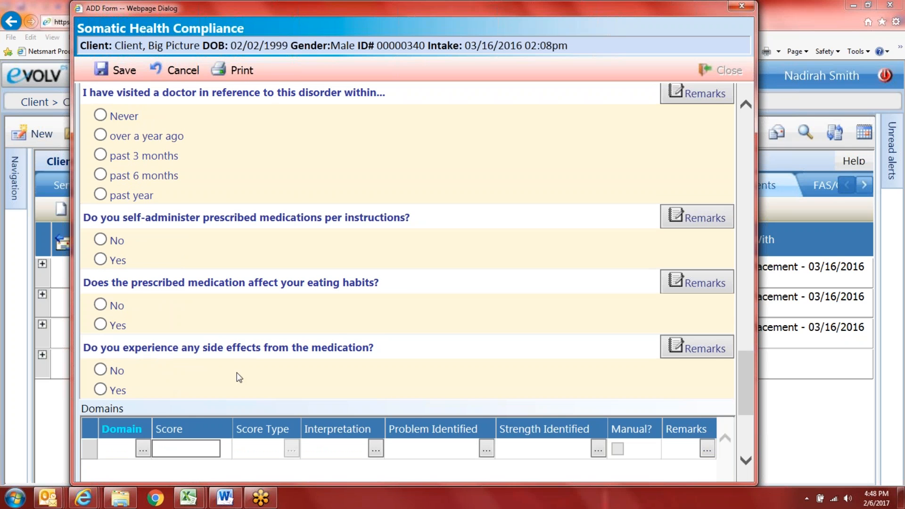
pyautogui.scroll(-3, 309, 369)
pyautogui.scroll(4, 333, 353)
pyautogui.scroll(20, 350, 240)
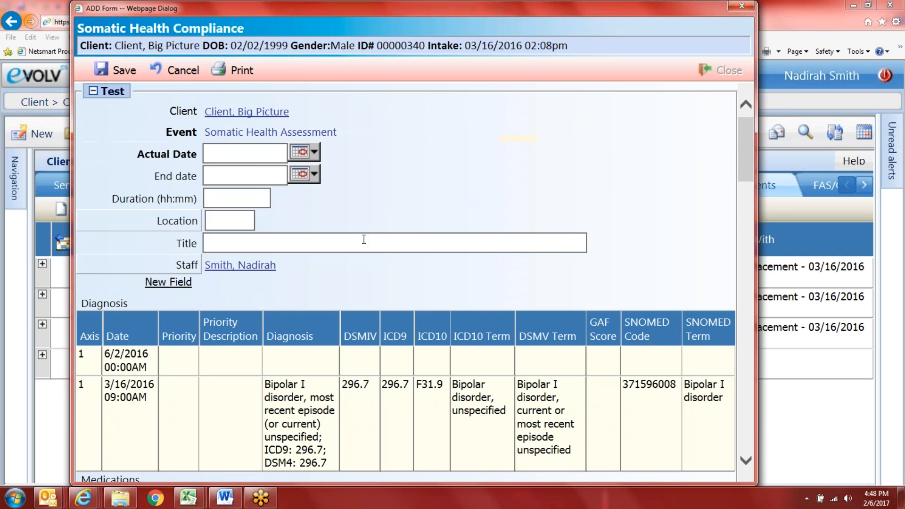
pyautogui.moveTo(514, 8); pyautogui.dragTo(481, 73)
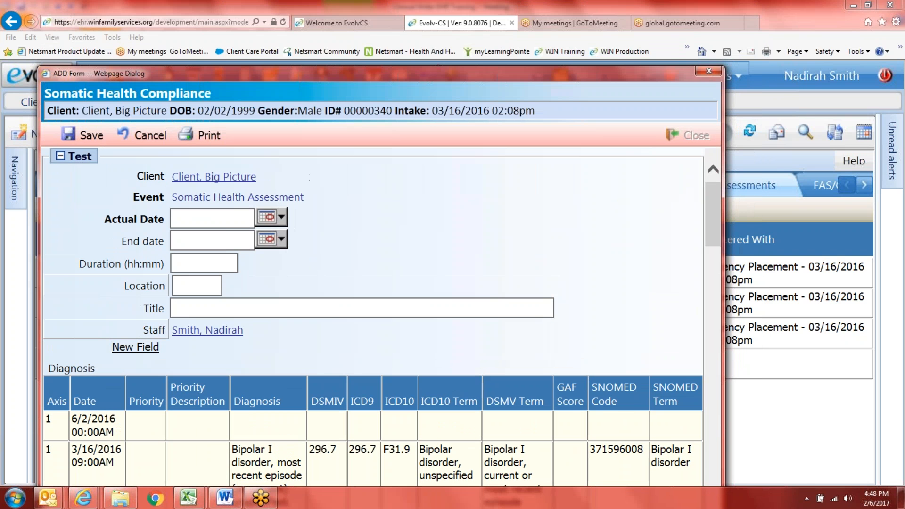
# Step: Discard the Somatic Health form, view service entries, then select objectives 1–3 in the Word agenda
pyautogui.click(708, 72)
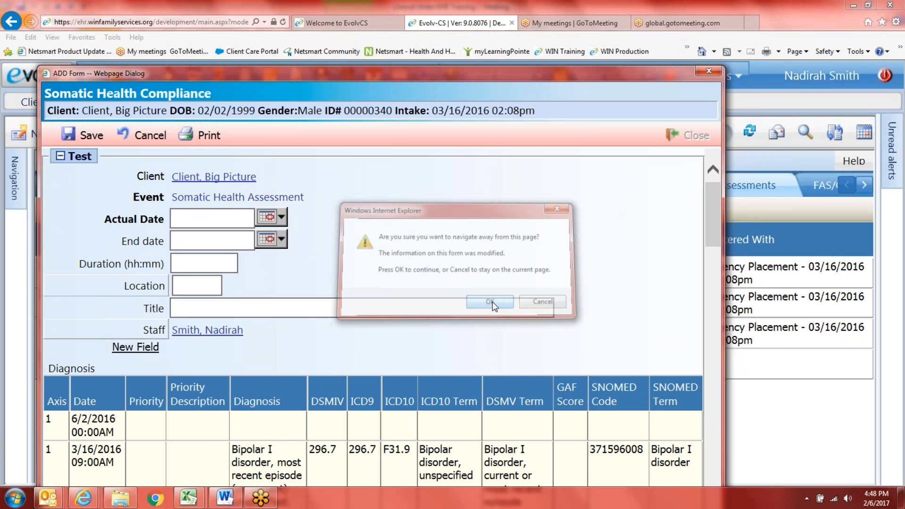
pyautogui.click(490, 302)
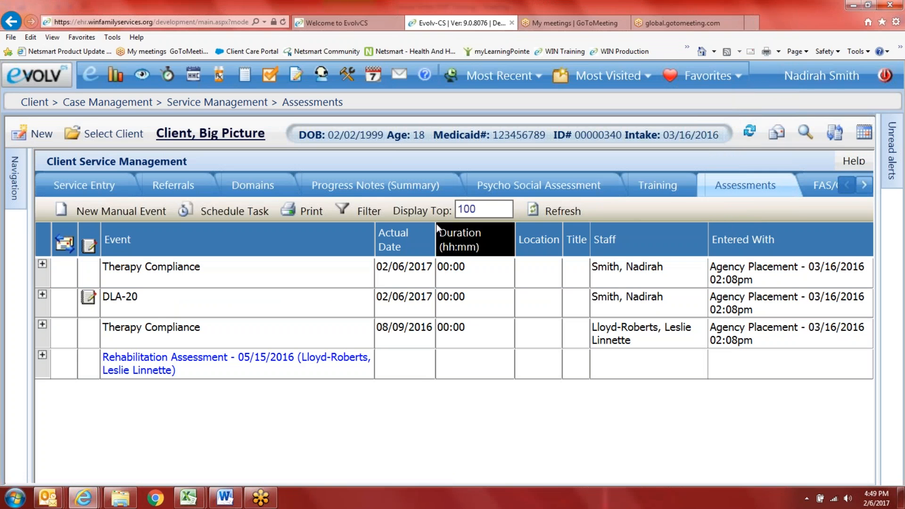
pyautogui.click(89, 188)
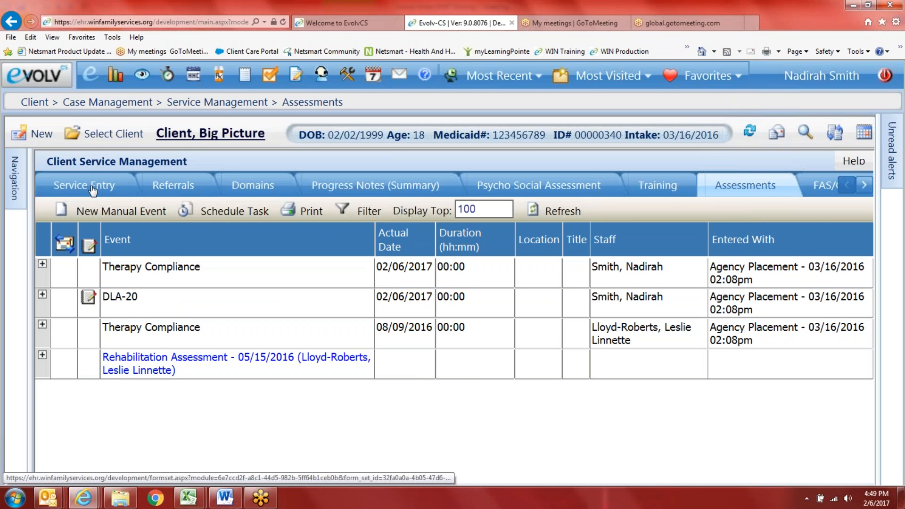
pyautogui.click(227, 498)
pyautogui.moveTo(257, 243); pyautogui.dragTo(202, 197)
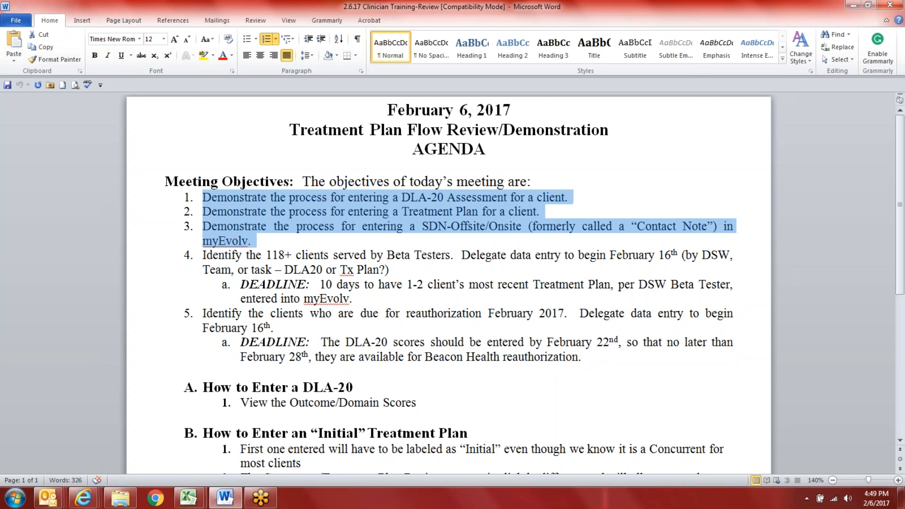
pyautogui.click(141, 55)
pyautogui.scroll(-2, 447, 282)
pyautogui.scroll(-6, 275, 392)
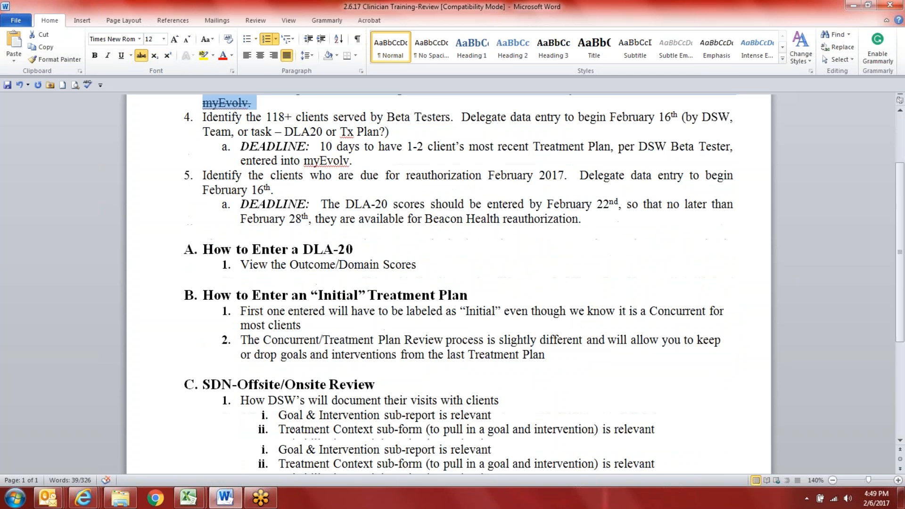
pyautogui.scroll(-1, 275, 392)
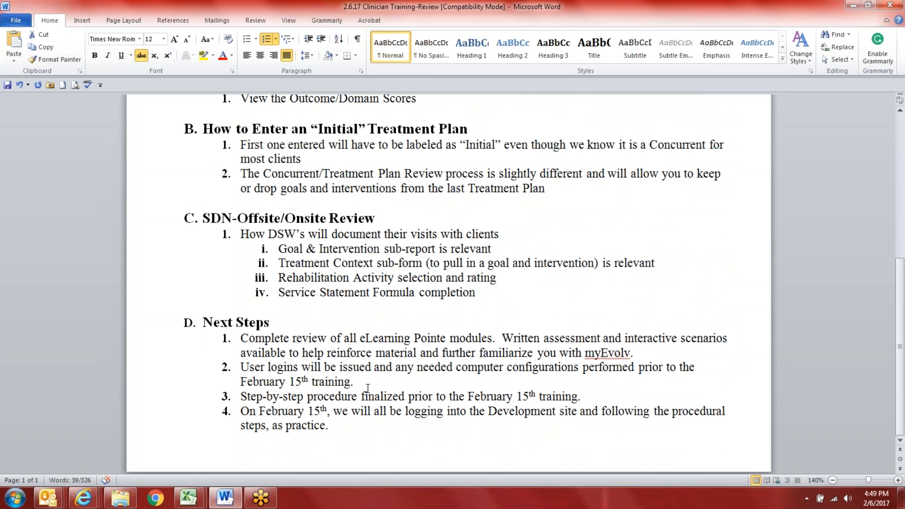
pyautogui.moveTo(677, 355); pyautogui.dragTo(479, 352)
pyautogui.moveTo(418, 352); pyautogui.dragTo(250, 343)
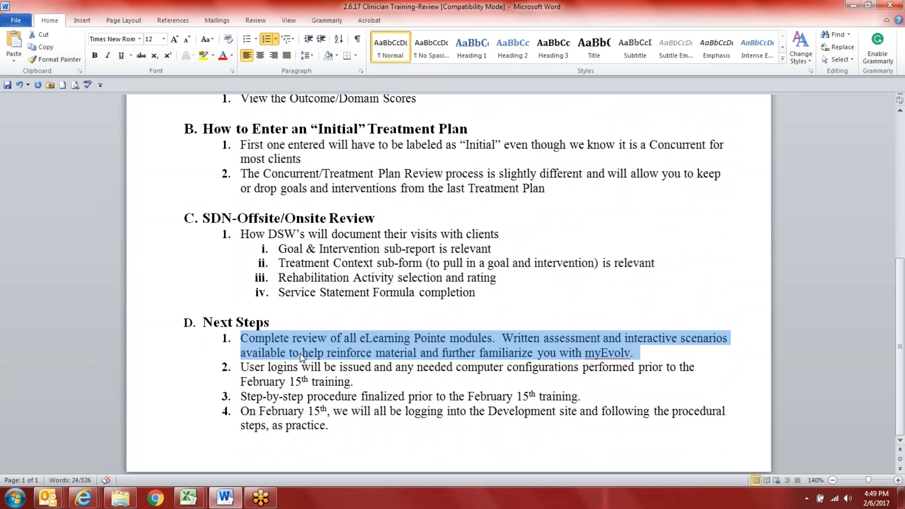
pyautogui.click(838, 18)
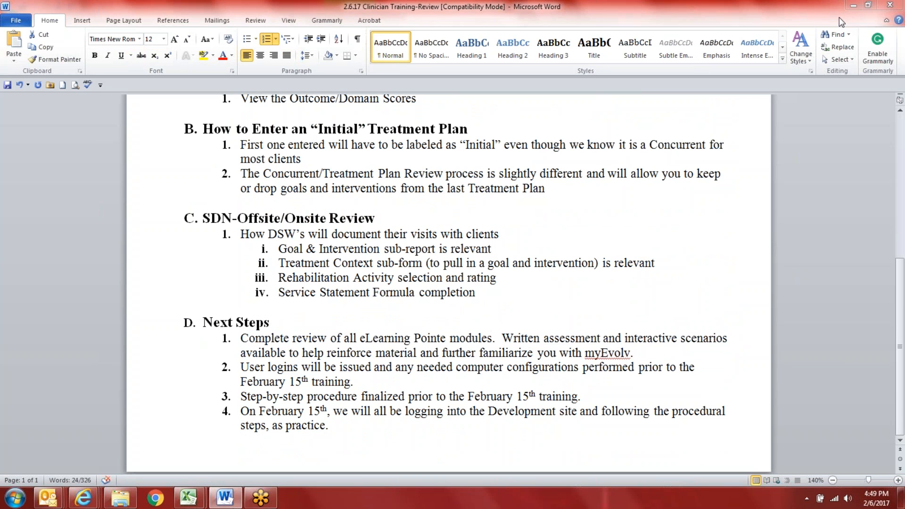
pyautogui.click(838, 17)
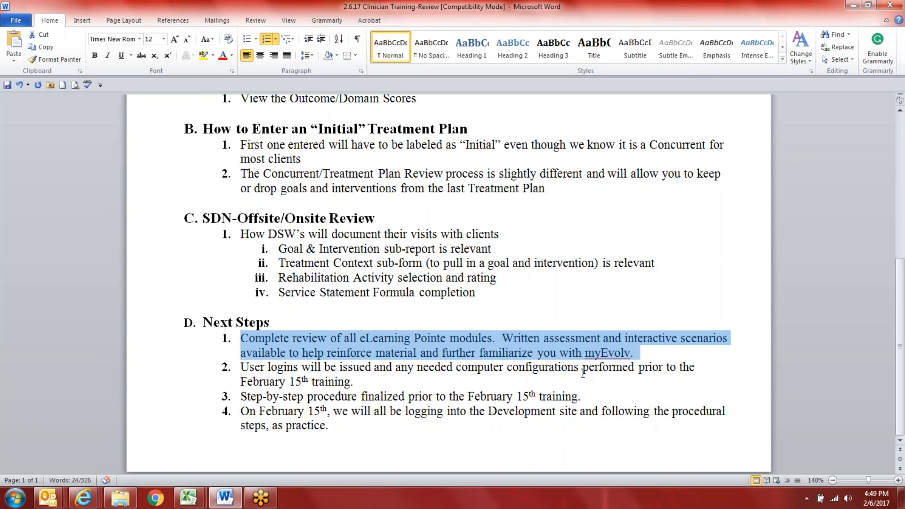
pyautogui.click(874, 248)
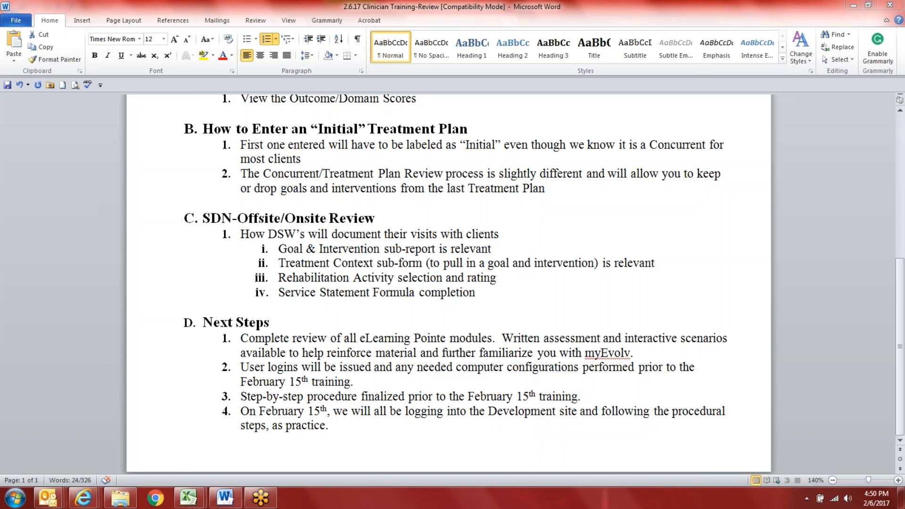
# Step: Browse from NetSmart into eLearning Pointe and open the myEvolv Measurement Assessment document
pyautogui.click(121, 498)
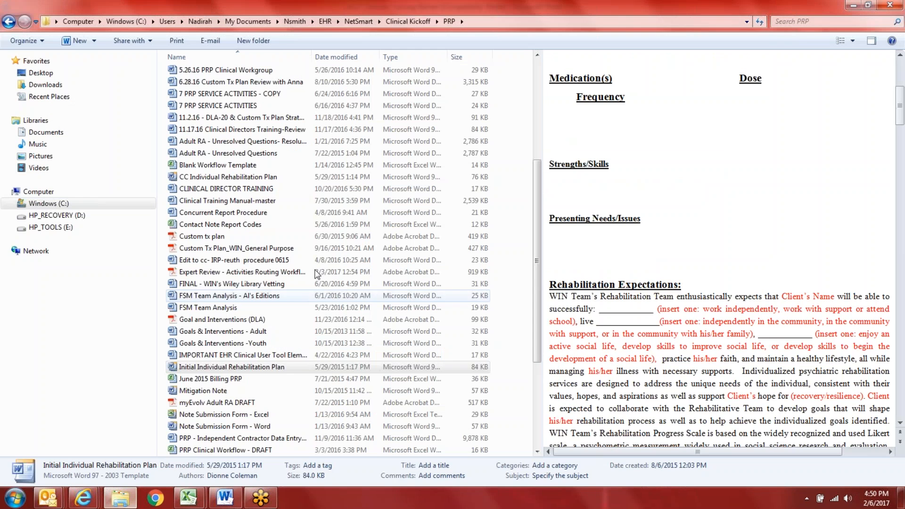
pyautogui.click(356, 23)
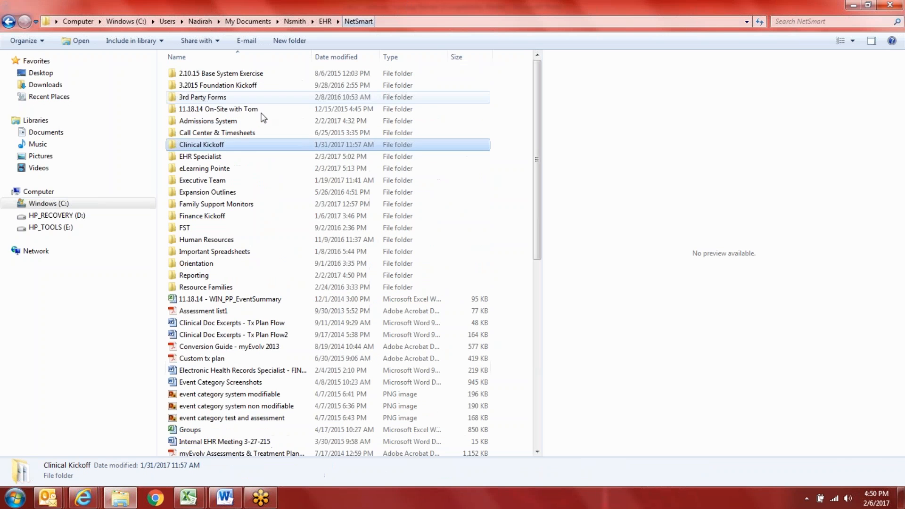
pyautogui.doubleClick(217, 169)
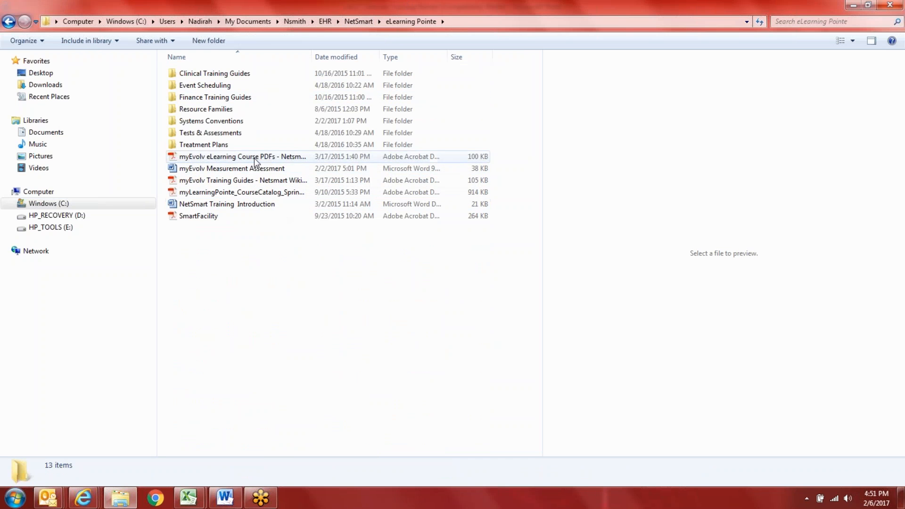
pyautogui.doubleClick(246, 121)
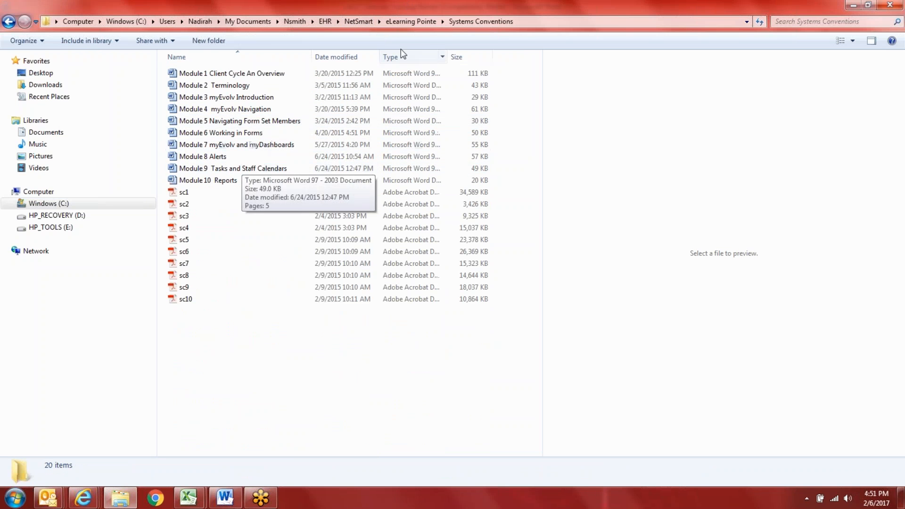
pyautogui.click(408, 21)
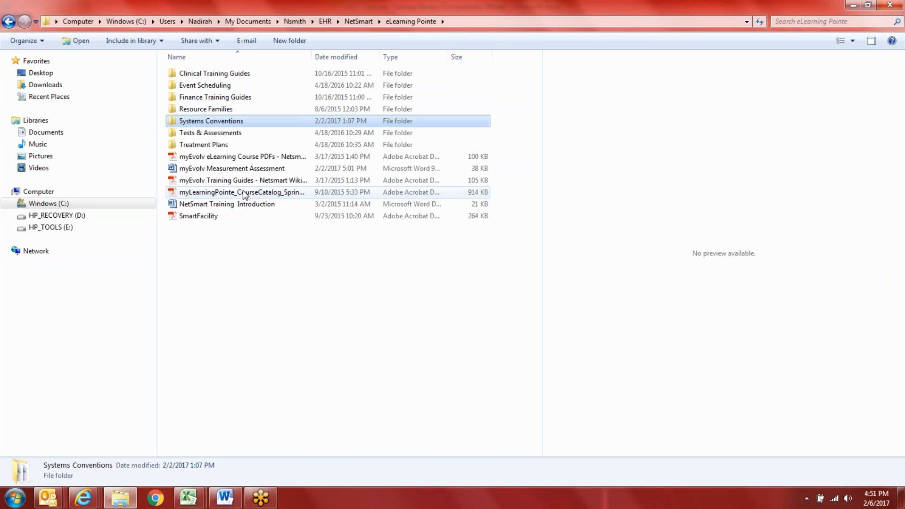
pyautogui.doubleClick(252, 172)
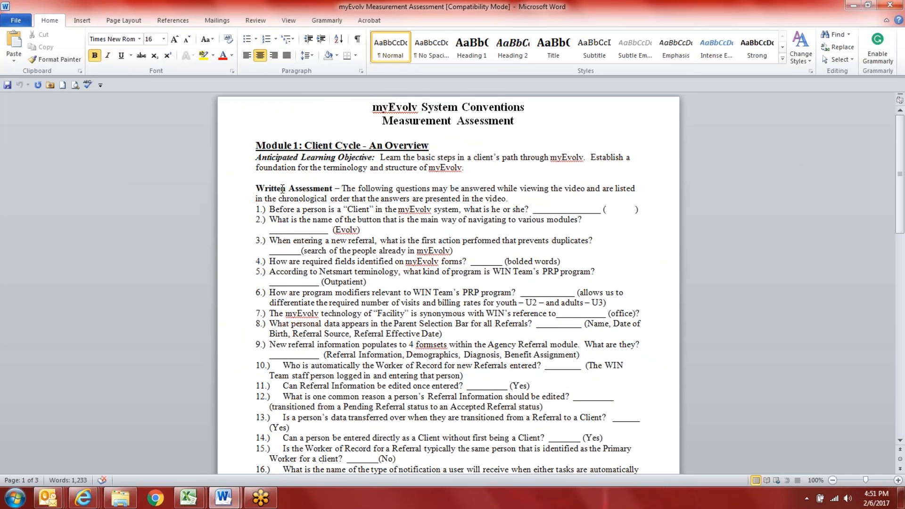
# Step: Scroll through the Measurement Assessment's Module 1 questions, briefly selecting passages to point them out
pyautogui.scroll(-1, 282, 194)
pyautogui.moveTo(257, 173); pyautogui.dragTo(353, 471)
pyautogui.scroll(1, 355, 387)
pyautogui.scroll(-6, 548, 231)
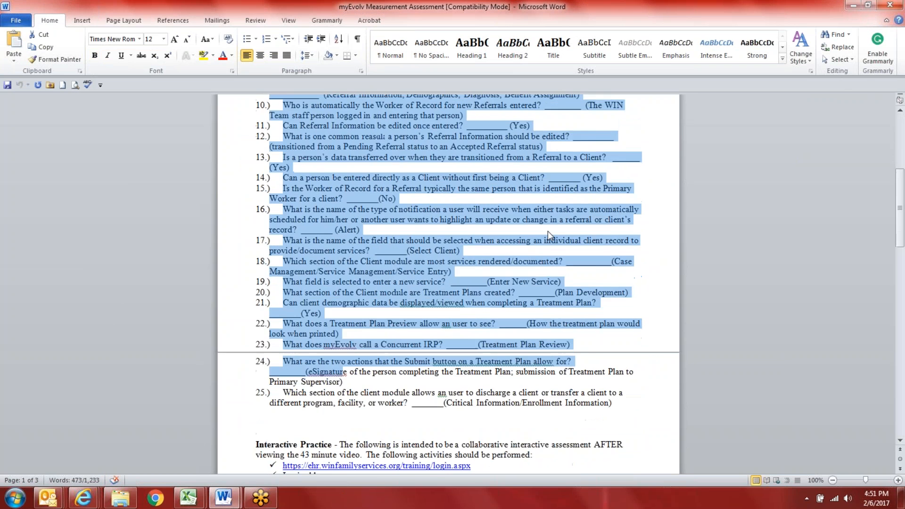
pyautogui.click(535, 275)
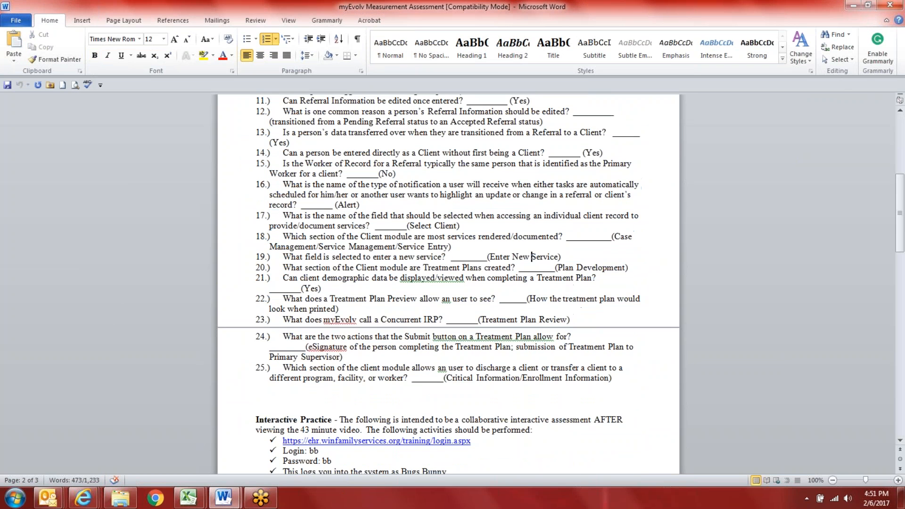
pyautogui.moveTo(531, 257); pyautogui.dragTo(488, 257)
pyautogui.scroll(-2, 566, 259)
pyautogui.scroll(-7, 567, 258)
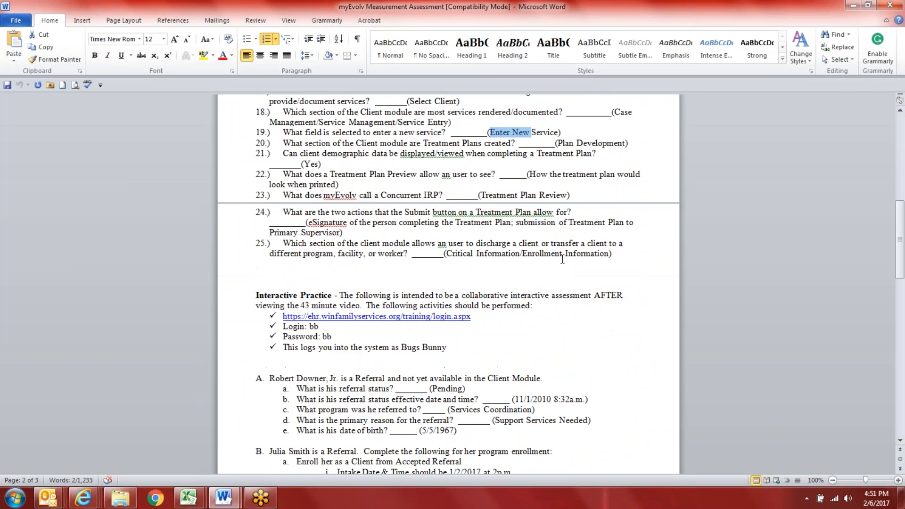
pyautogui.scroll(20, 561, 254)
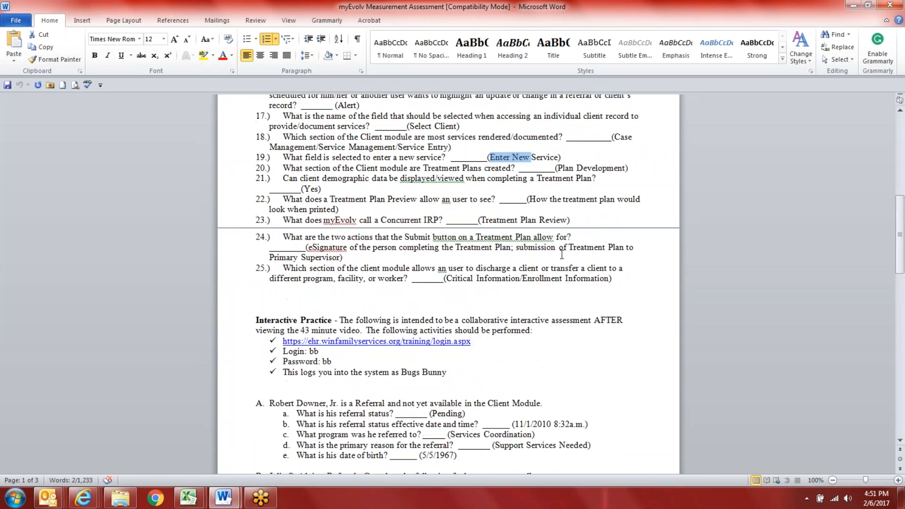
pyautogui.scroll(-20, 451, 342)
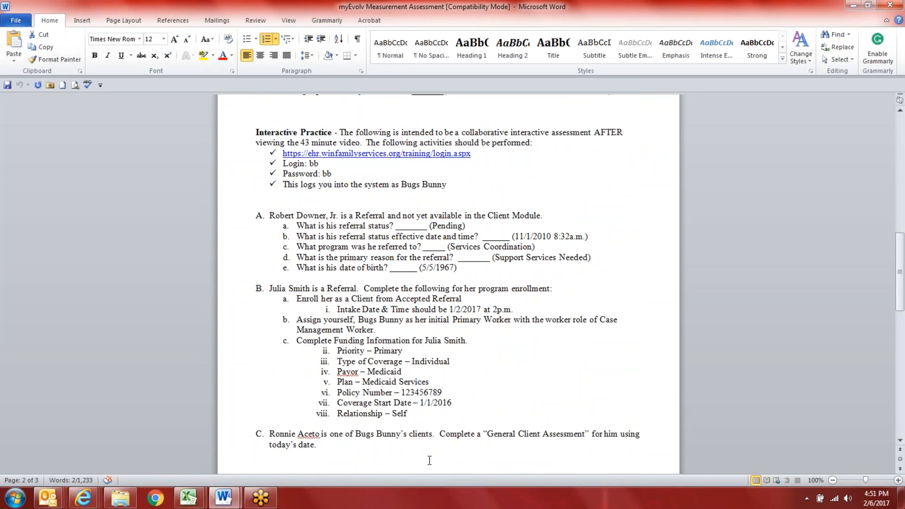
# Step: Highlight the training login URL, the password line, 'a Referral' and questions d and e in turn
pyautogui.moveTo(490, 151); pyautogui.dragTo(284, 152)
pyautogui.moveTo(344, 176); pyautogui.dragTo(283, 164)
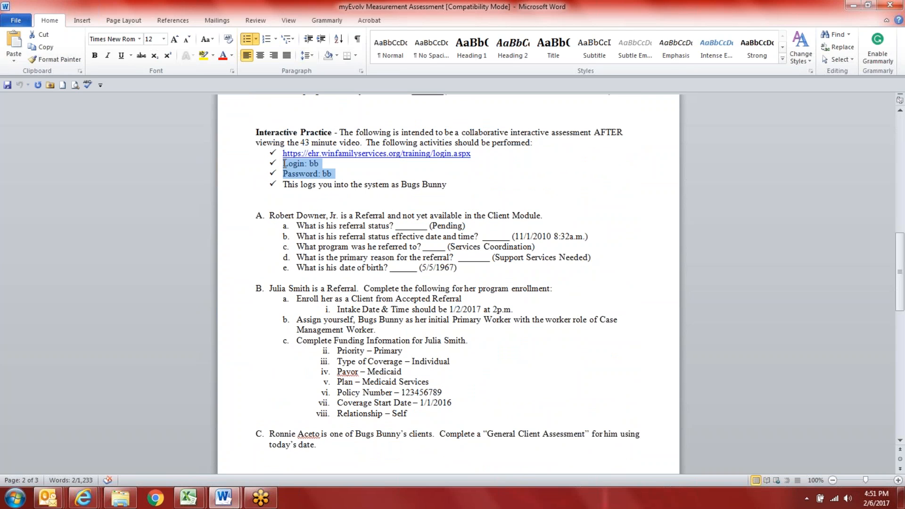
pyautogui.moveTo(349, 215); pyautogui.dragTo(386, 215)
pyautogui.click(406, 226)
pyautogui.moveTo(409, 257); pyautogui.dragTo(407, 268)
pyautogui.click(380, 340)
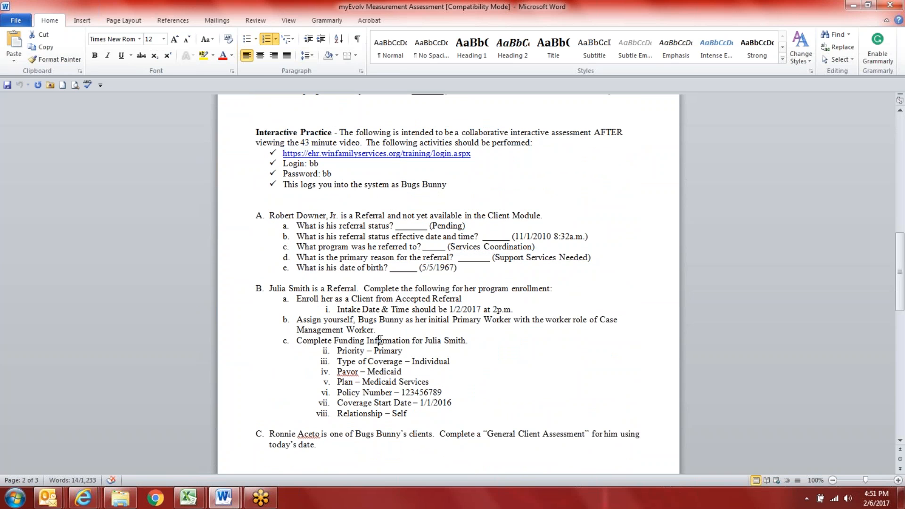
pyautogui.scroll(-7, 382, 344)
pyautogui.scroll(-17, 393, 417)
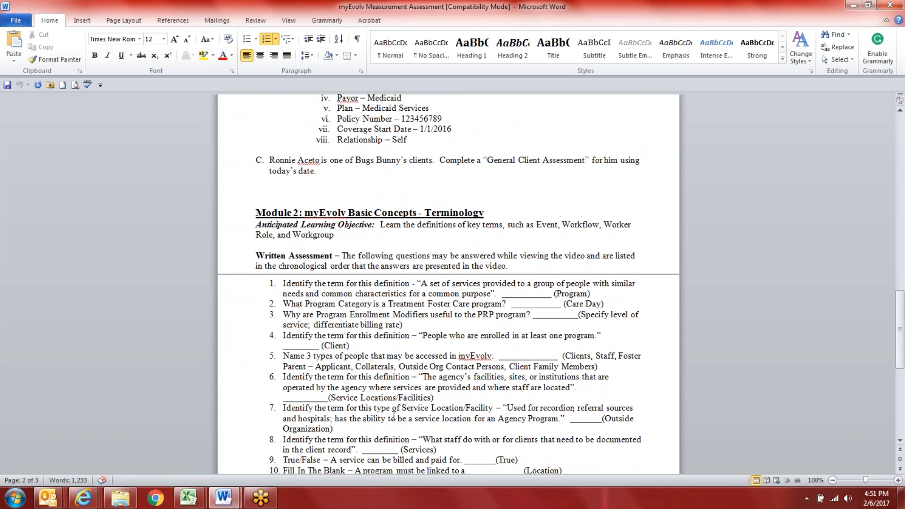
pyautogui.scroll(20, 393, 415)
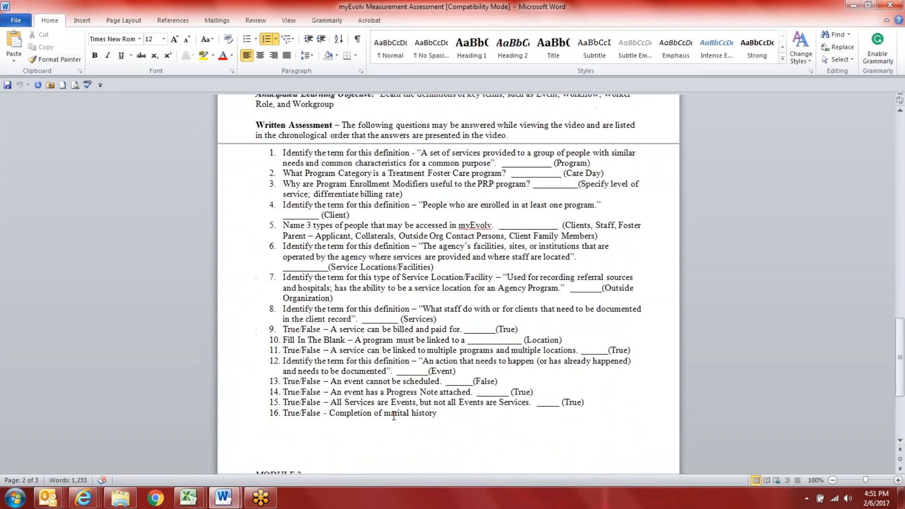
pyautogui.scroll(16, 393, 417)
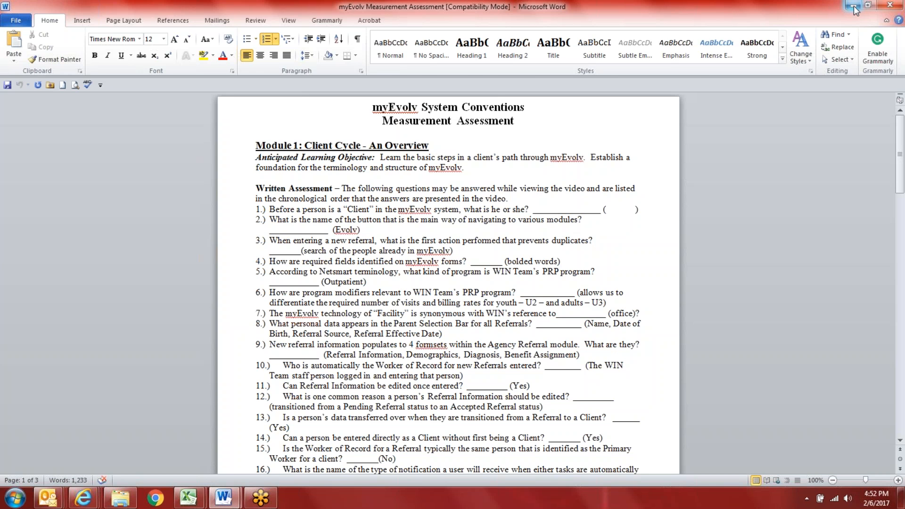
# Step: Close the myEvolv Measurement Assessment window to return to the 2.6.17 Clinician Training-Review agenda
pyautogui.click(889, 5)
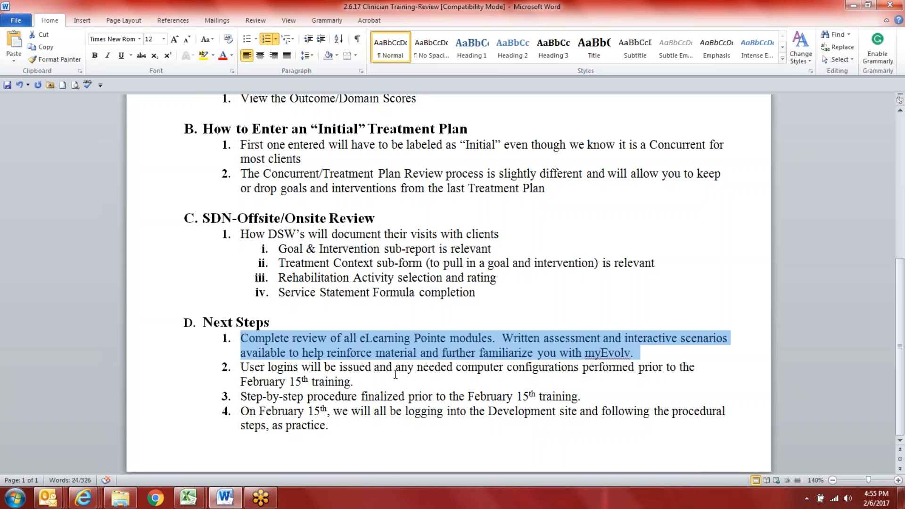
# Step: Add objective 6 after item 5: 'ALL Client Treatment Plans entered by March 15th.'
pyautogui.scroll(6, 395, 374)
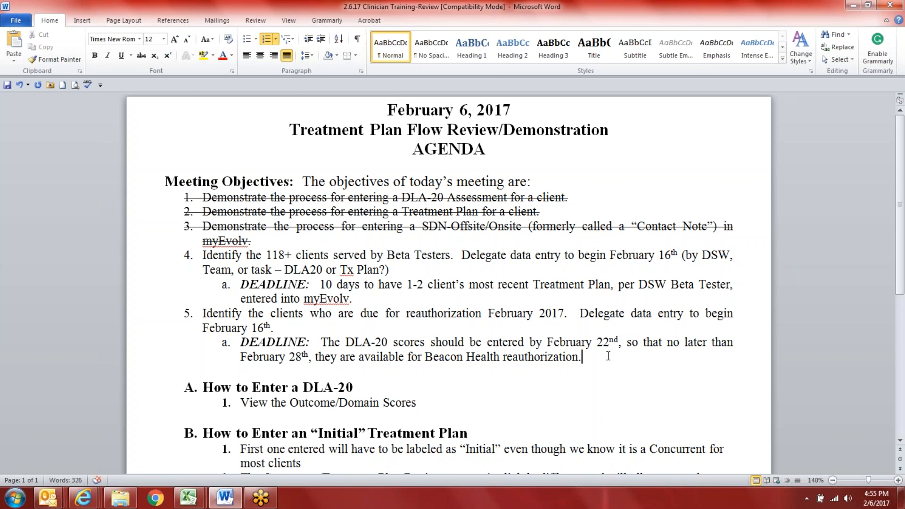
pyautogui.press('Return')
pyautogui.hotkey('shift', 'Tab')
pyautogui.write('A')
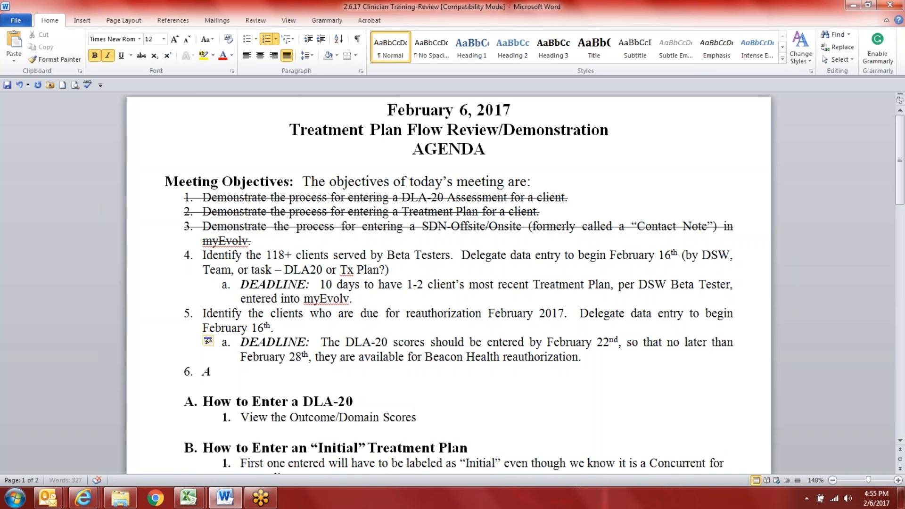
pyautogui.write('LL Client Treatment Plan')
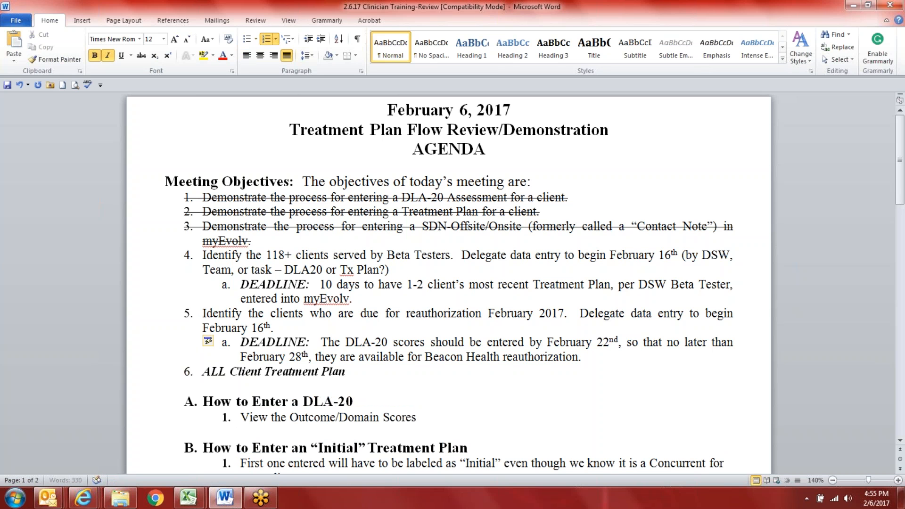
pyautogui.write('s entered by ')
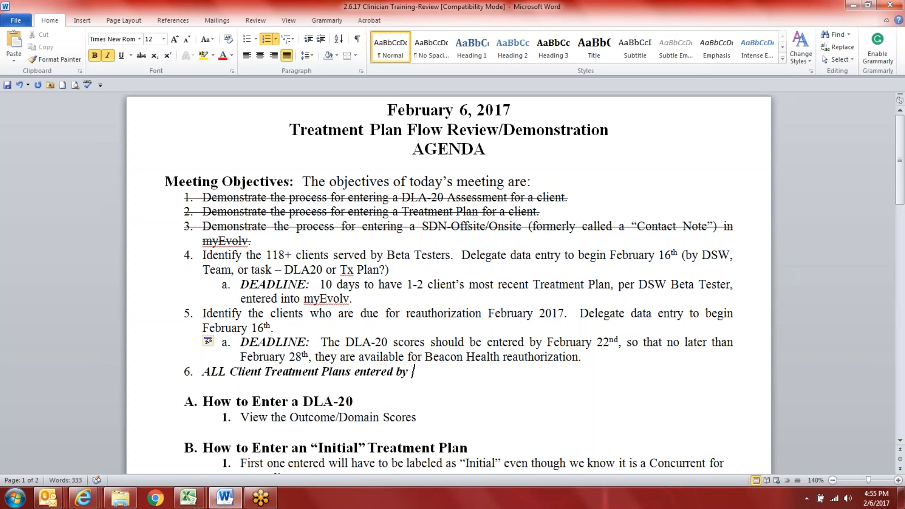
pyautogui.write('March 15th.')
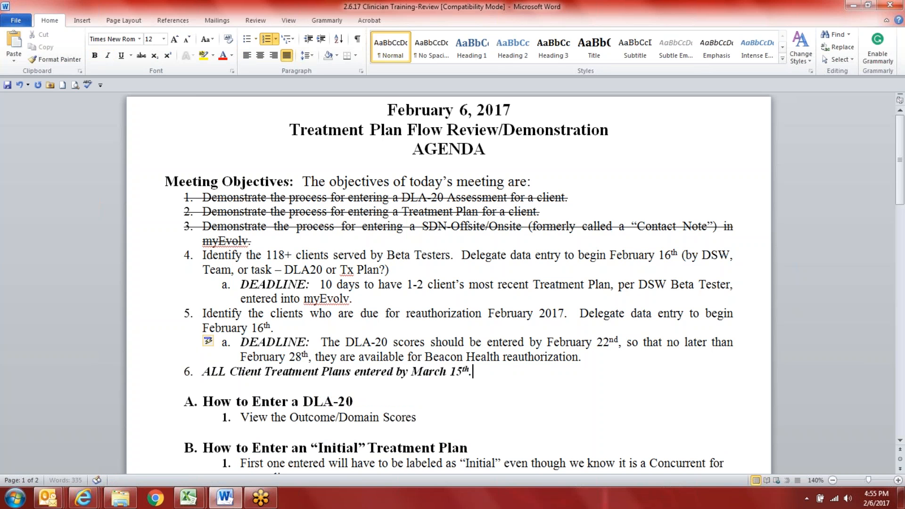
# Step: Color the whole objective 6 line red
pyautogui.tripleClick(412, 372)
pyautogui.click(224, 57)
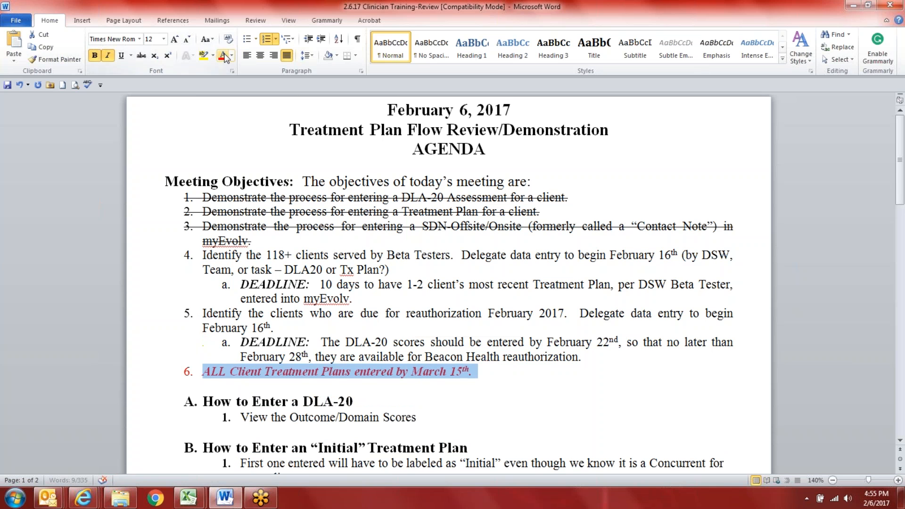
pyautogui.click(505, 369)
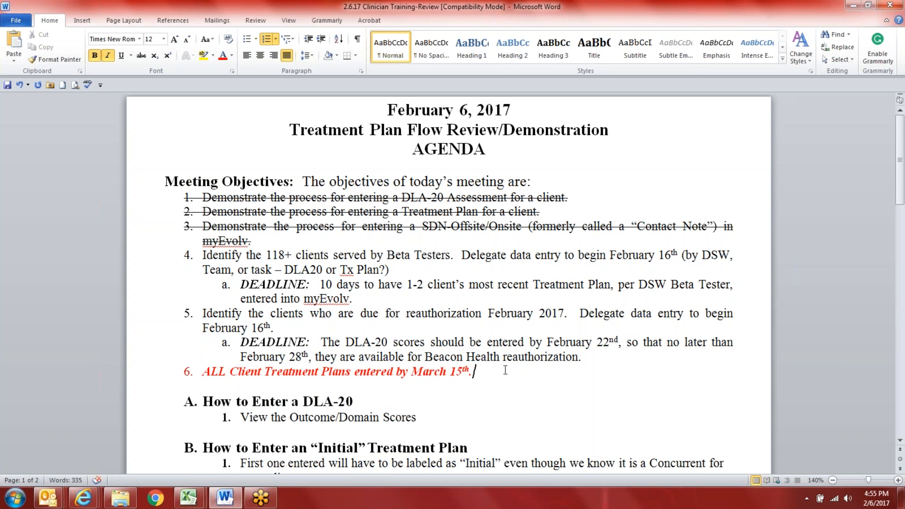
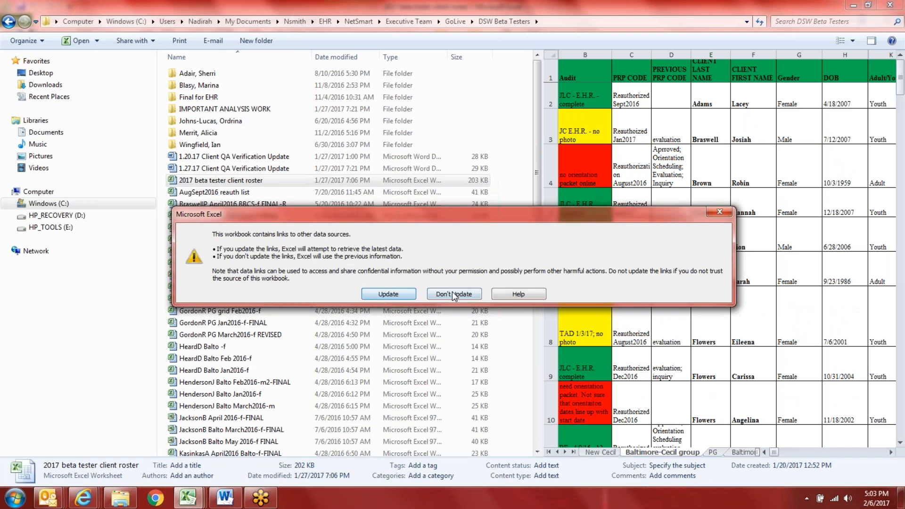
# Step: Open the 2017 beta tester client roster without updating its links and bring its window forward
pyautogui.click(453, 295)
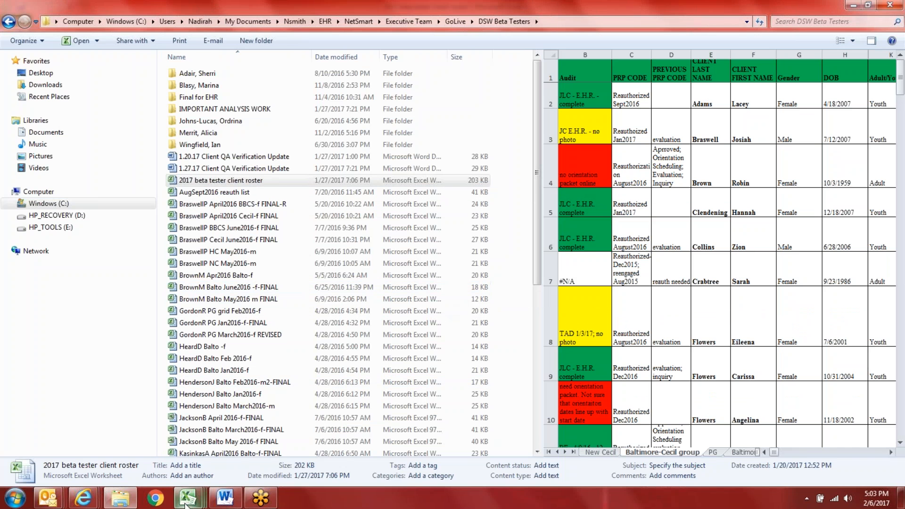
pyautogui.moveTo(187, 497)
pyautogui.click(335, 459)
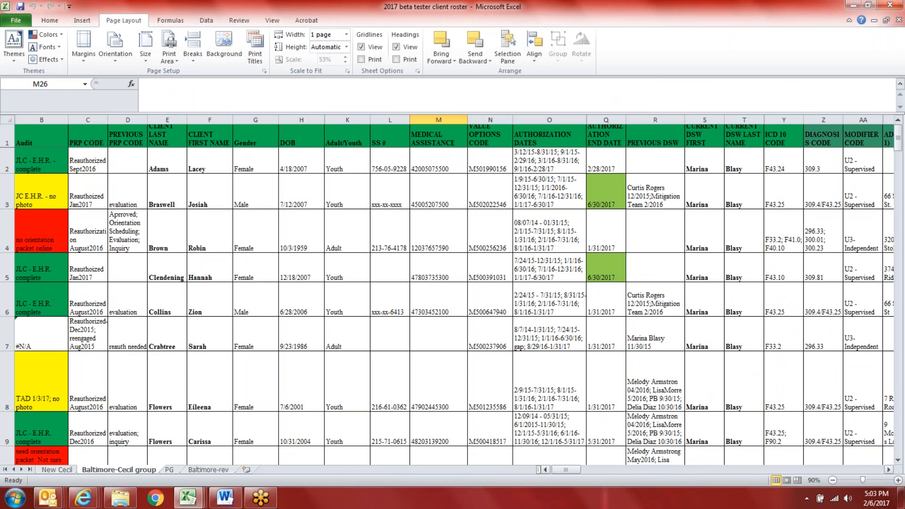
# Step: Switch to the Baltimore-rev sheet and scroll through its client rows to row 54 and back
pyautogui.click(200, 471)
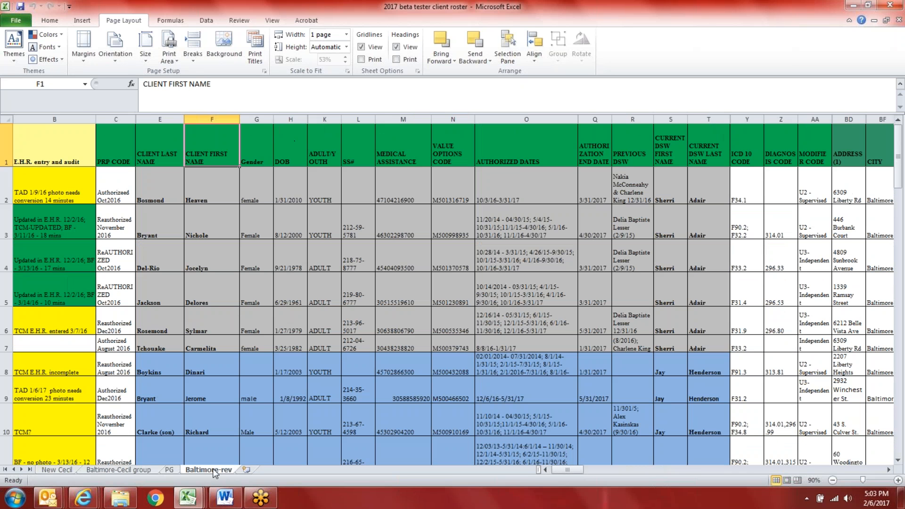
pyautogui.click(269, 323)
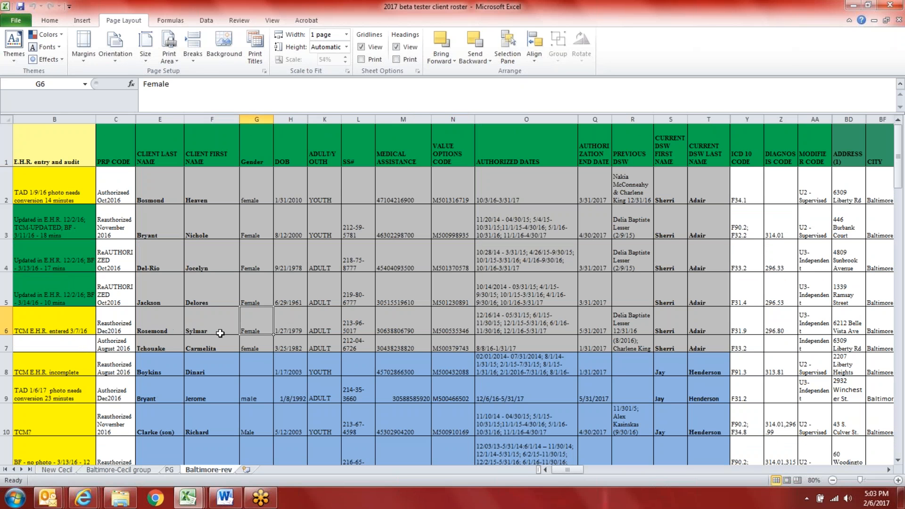
pyautogui.scroll(-4, 419, 372)
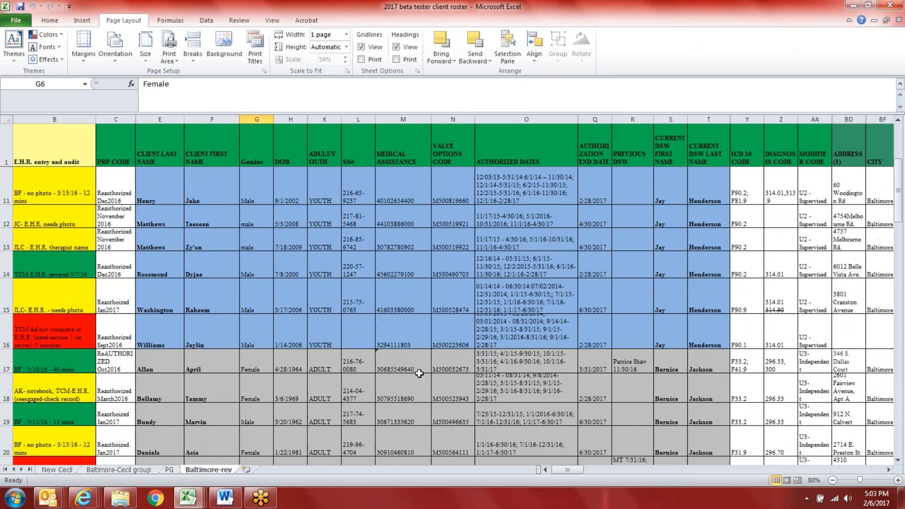
pyautogui.scroll(-4, 419, 373)
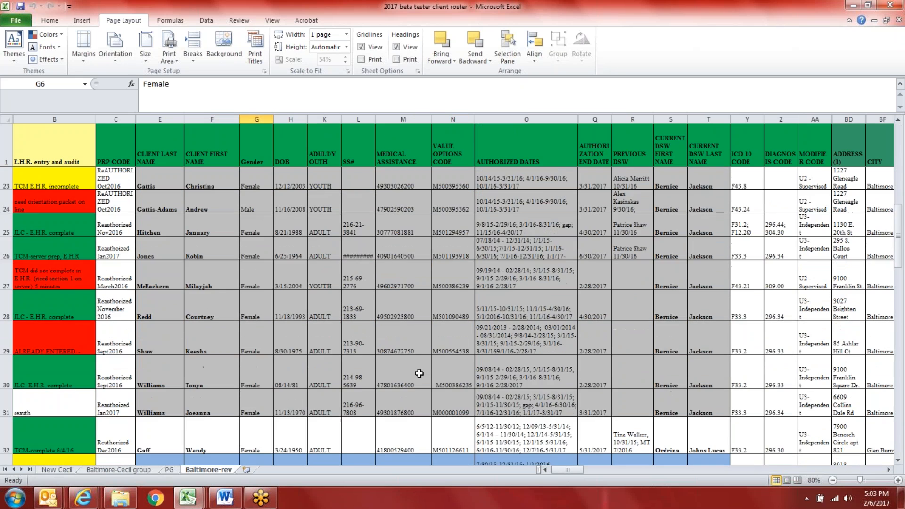
pyautogui.scroll(-2, 419, 373)
pyautogui.scroll(-5, 419, 373)
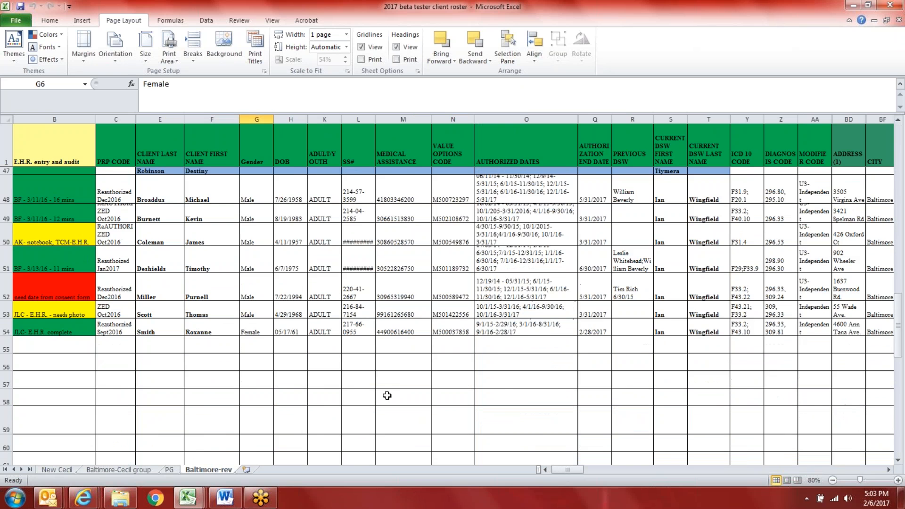
pyautogui.scroll(2, 321, 439)
pyautogui.scroll(2, 569, 414)
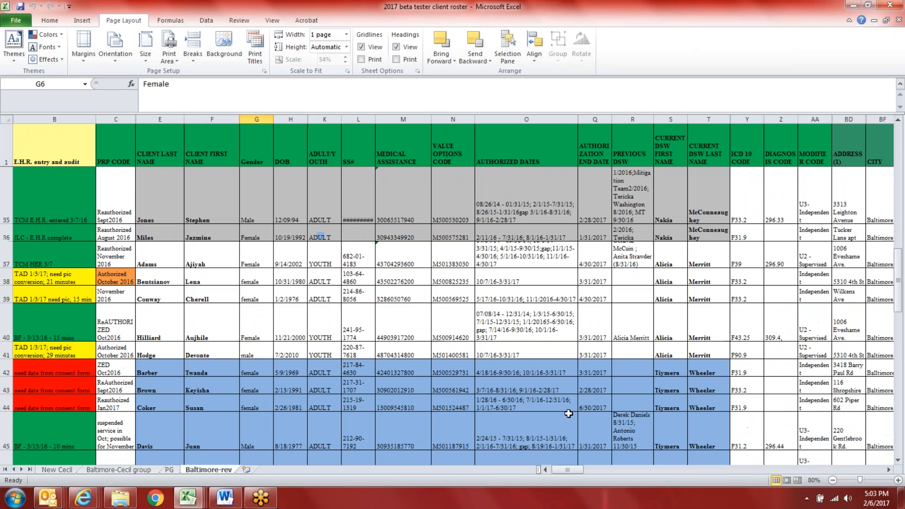
pyautogui.scroll(1, 592, 306)
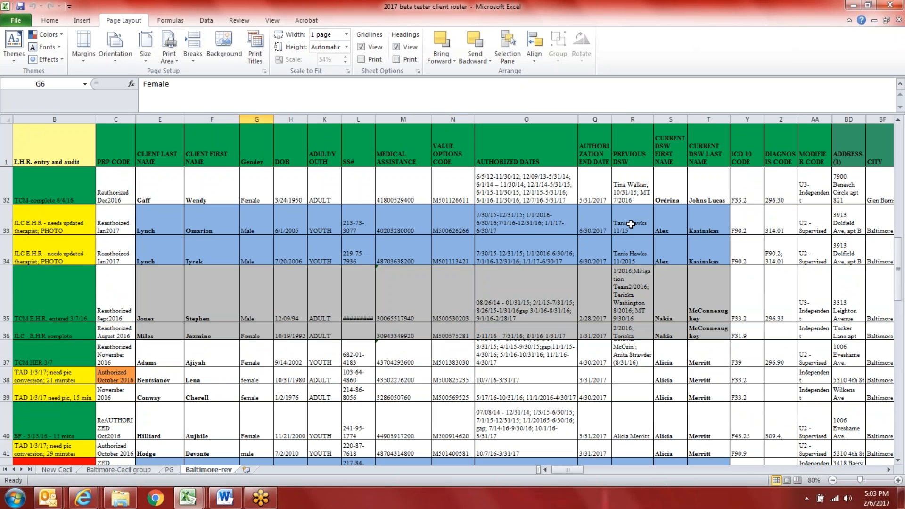
pyautogui.scroll(3, 631, 227)
pyautogui.scroll(6, 631, 227)
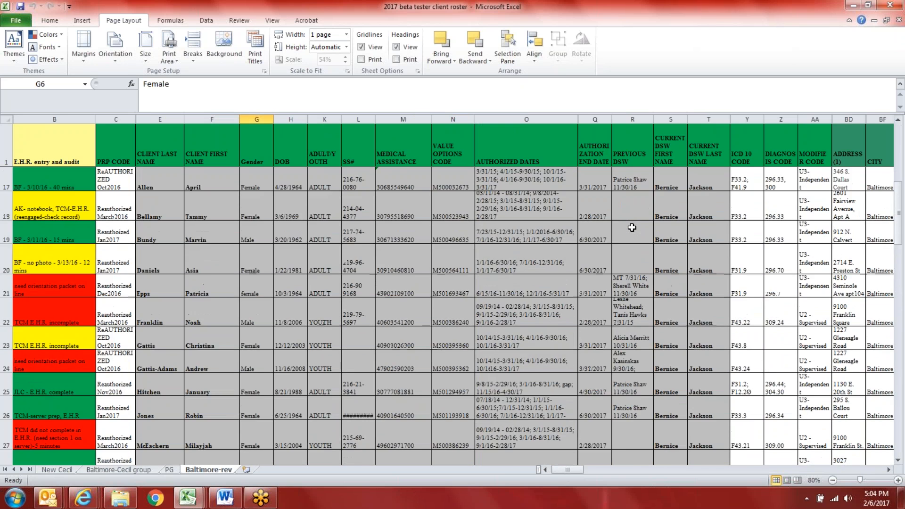
pyautogui.scroll(1, 631, 227)
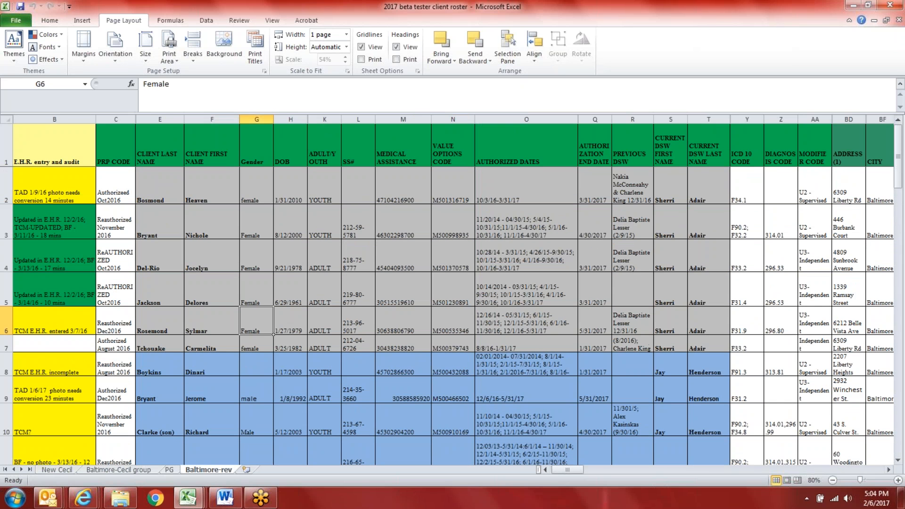
# Step: Select the empty block G57:O59 below the list, check cells K60 and H58, then scroll back up
pyautogui.moveTo(900, 178); pyautogui.dragTo(901, 370)
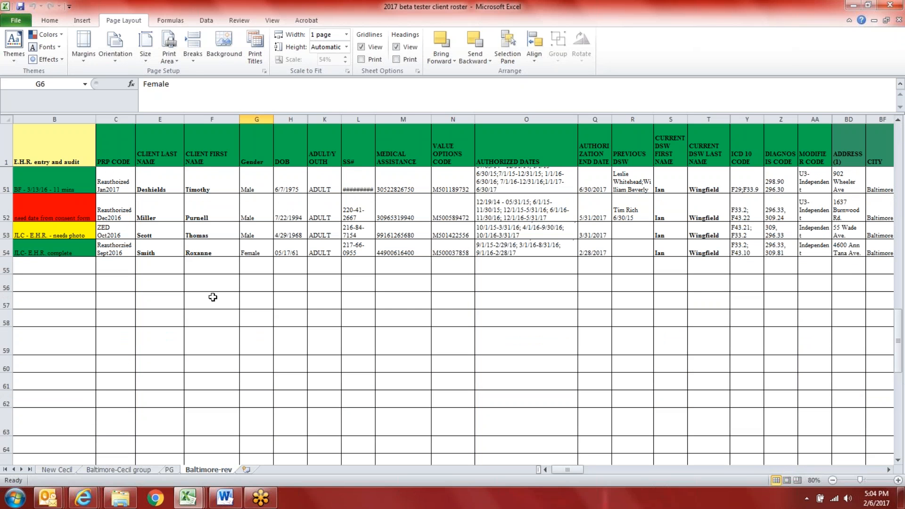
pyautogui.moveTo(262, 292); pyautogui.dragTo(518, 335)
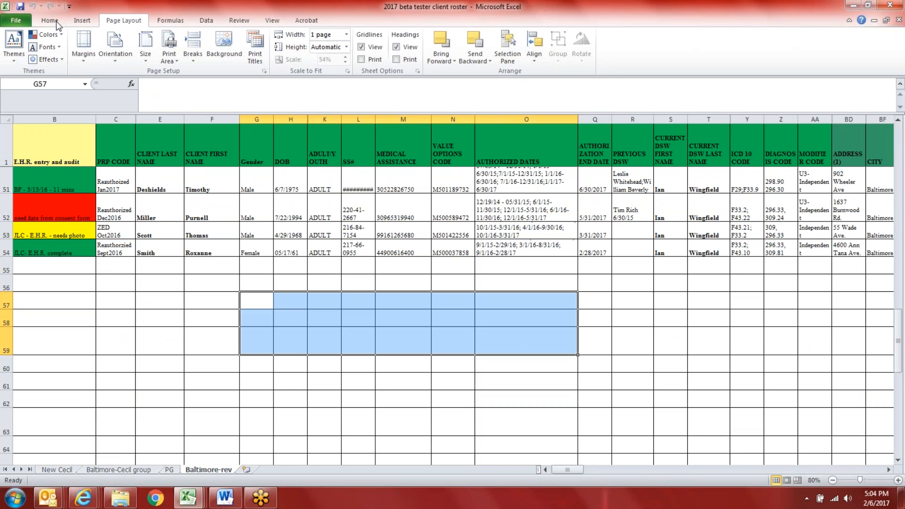
pyautogui.click(321, 305)
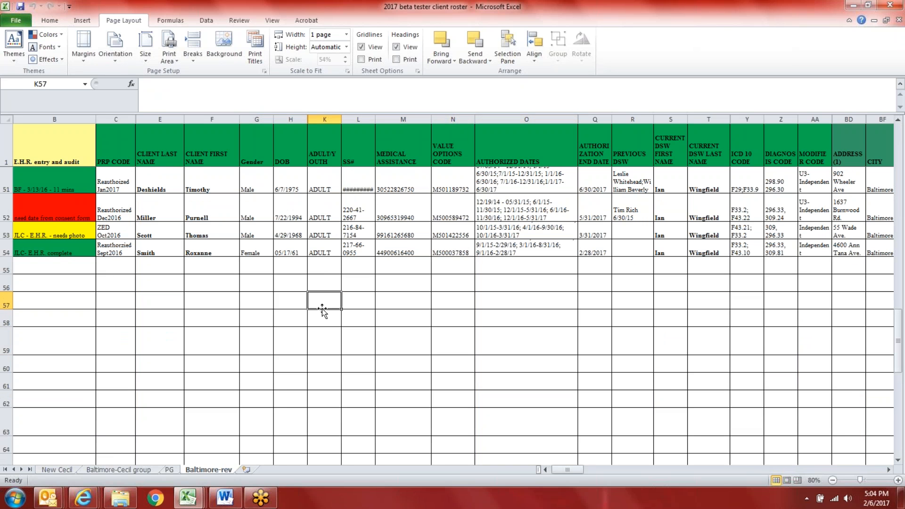
pyautogui.scroll(-2, 322, 309)
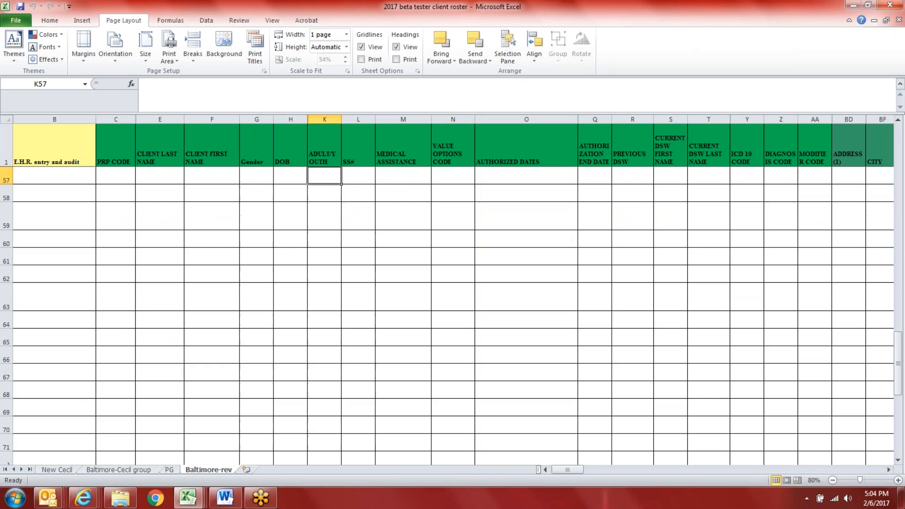
pyautogui.scroll(1, 243, 369)
pyautogui.click(245, 367)
pyautogui.doubleClick(310, 304)
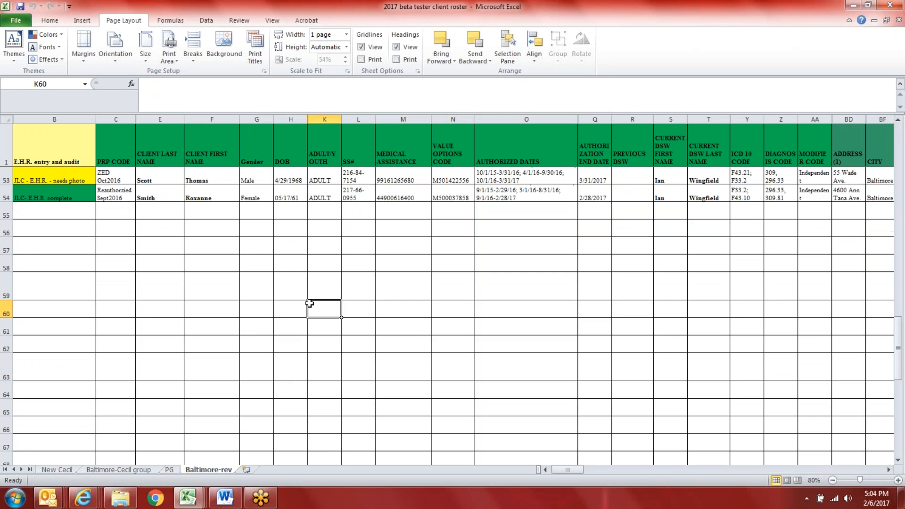
pyautogui.click(300, 262)
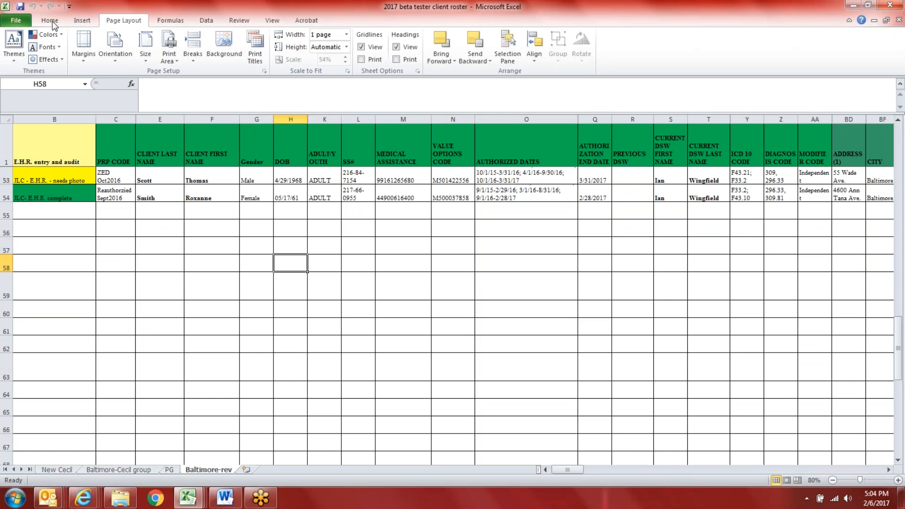
pyautogui.scroll(3, 145, 256)
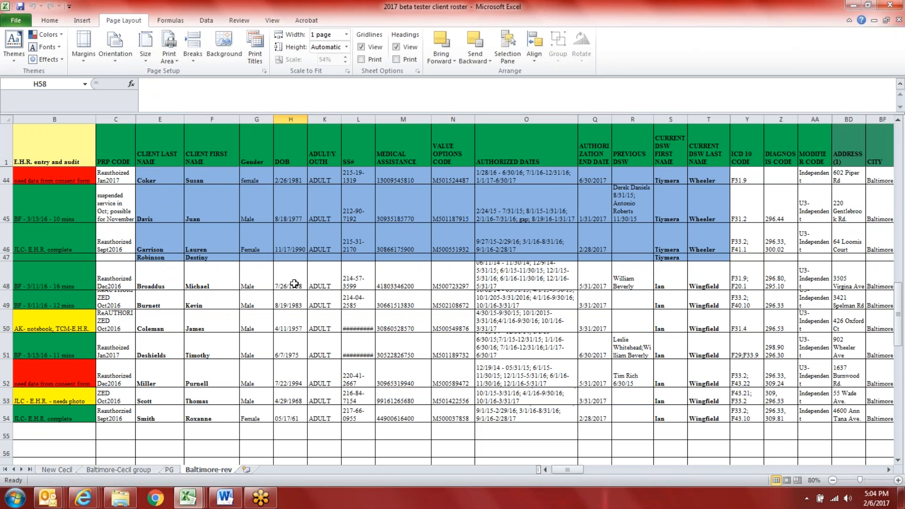
pyautogui.scroll(1, 290, 282)
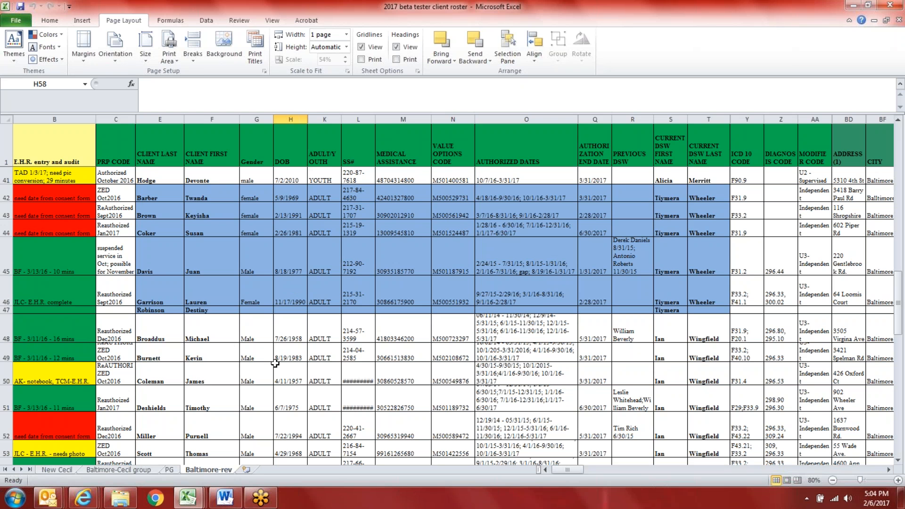
pyautogui.scroll(2, 255, 377)
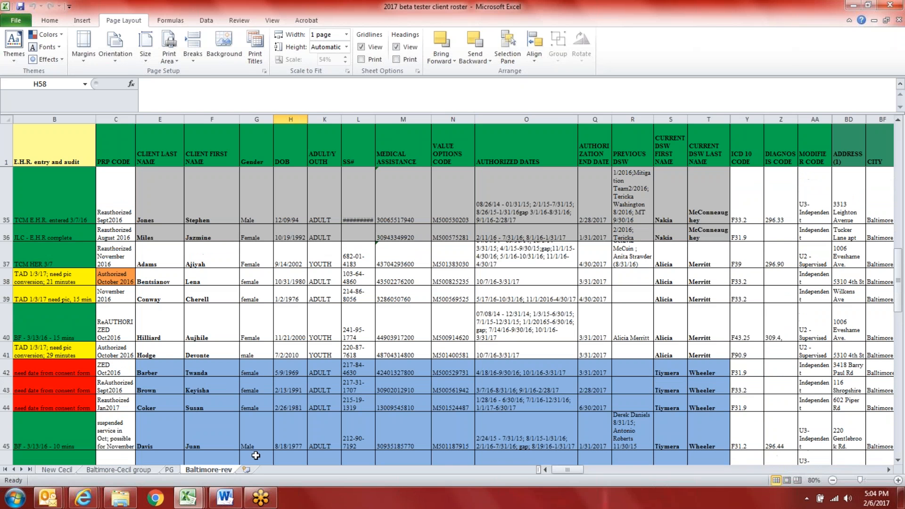
# Step: Review the PG sheet's client rows 2–4, selecting across to the current DSW names
pyautogui.click(169, 469)
pyautogui.scroll(2, 453, 283)
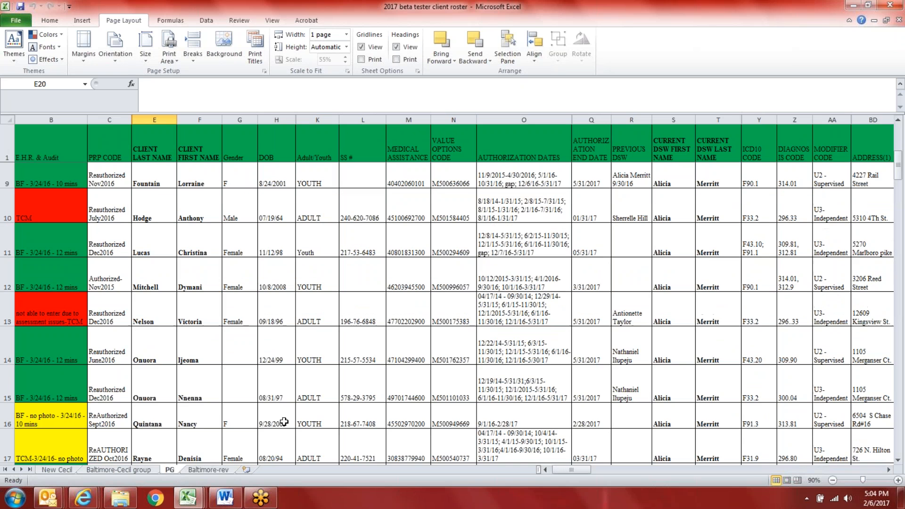
pyautogui.scroll(3, 572, 431)
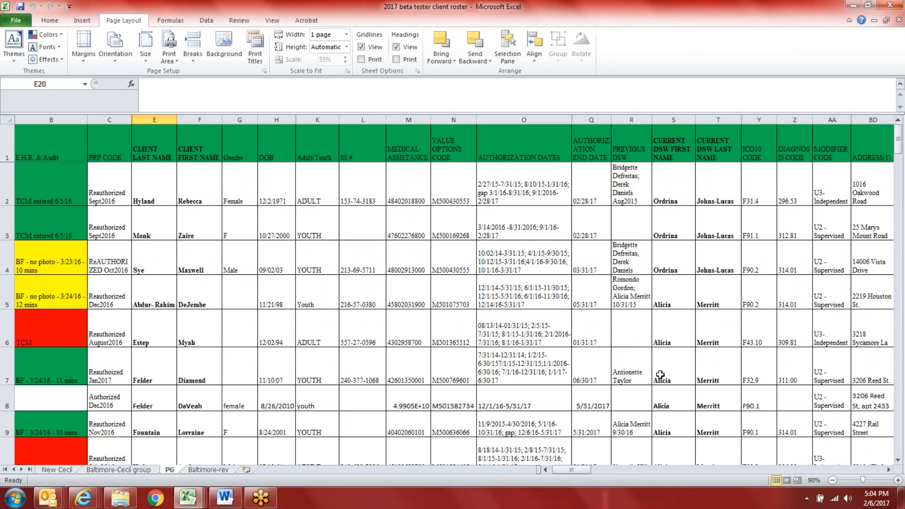
pyautogui.moveTo(729, 268); pyautogui.dragTo(120, 196)
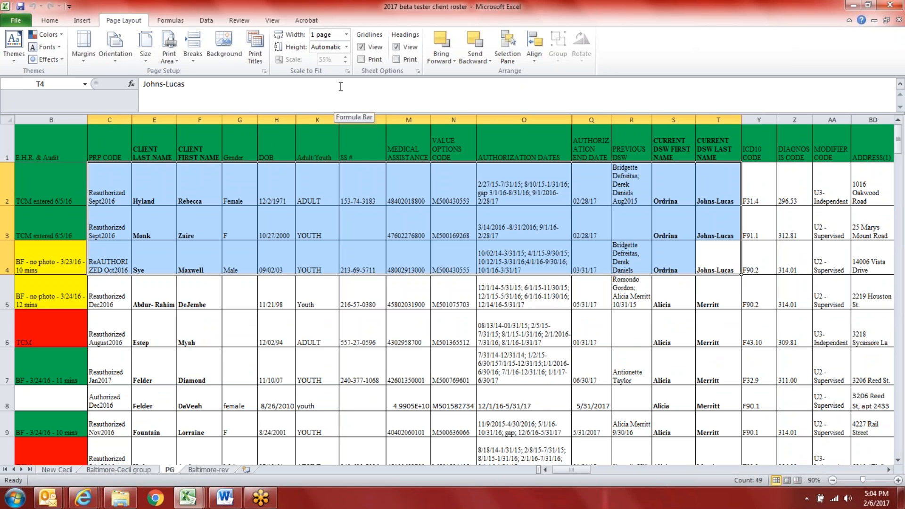
pyautogui.click(400, 232)
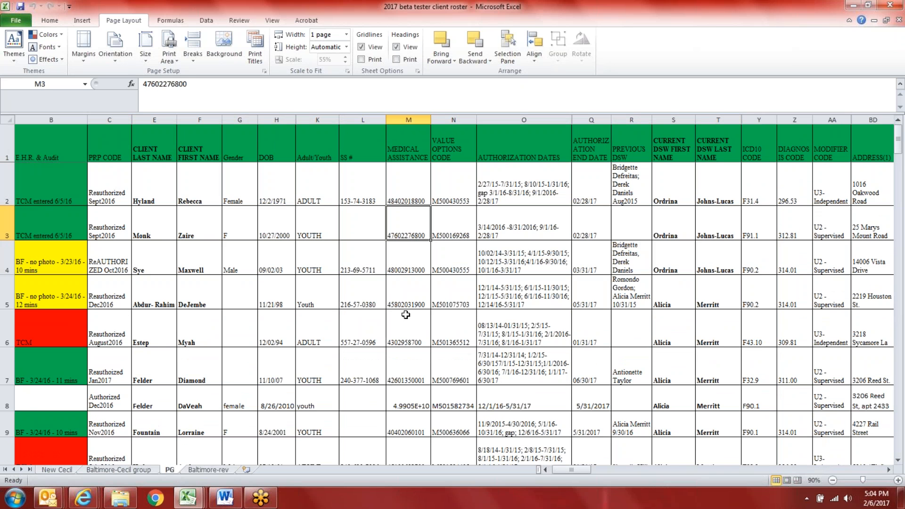
pyautogui.click(406, 315)
pyautogui.click(248, 332)
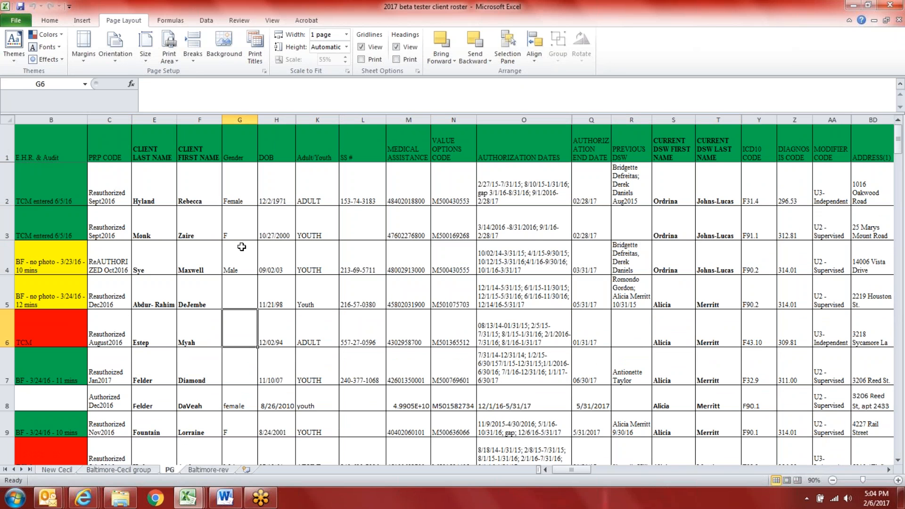
# Step: Close the roster without saving, minimize CARF Gap Analysis, and reopen the roster file
pyautogui.click(889, 5)
pyautogui.click(452, 263)
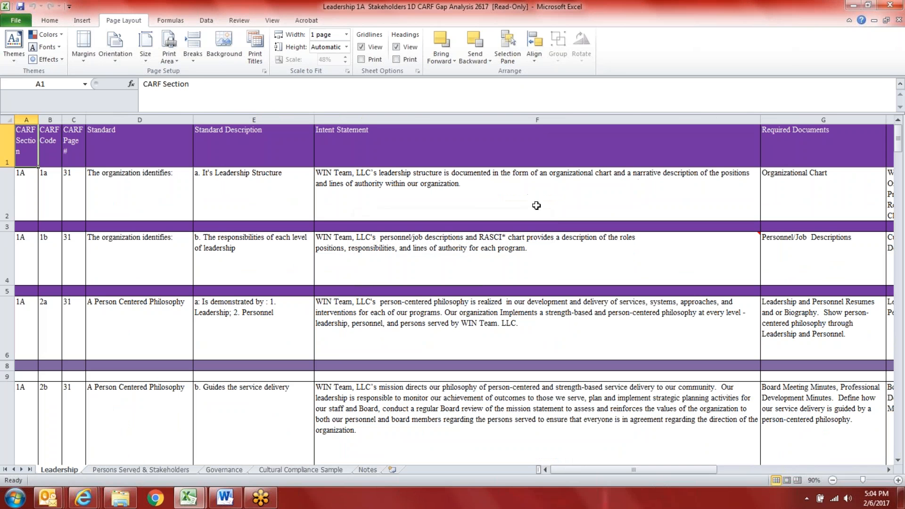
pyautogui.click(853, 6)
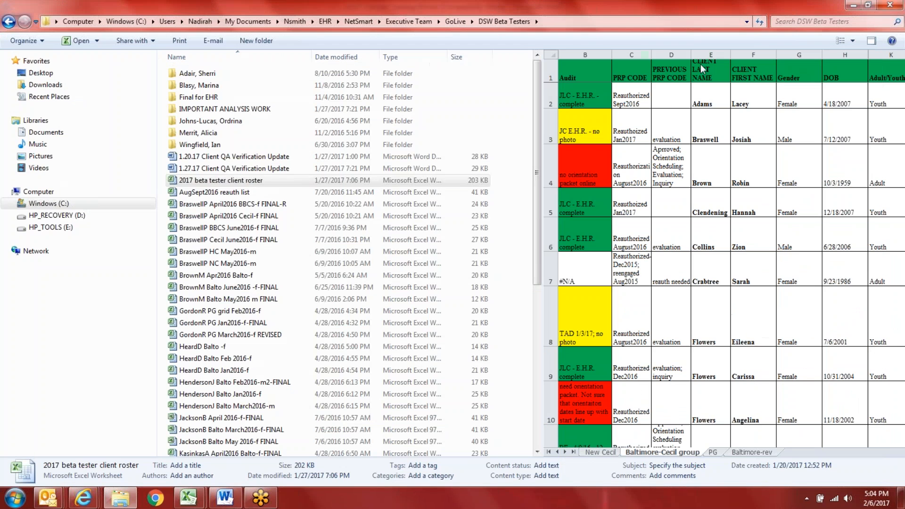
pyautogui.rightClick(392, 185)
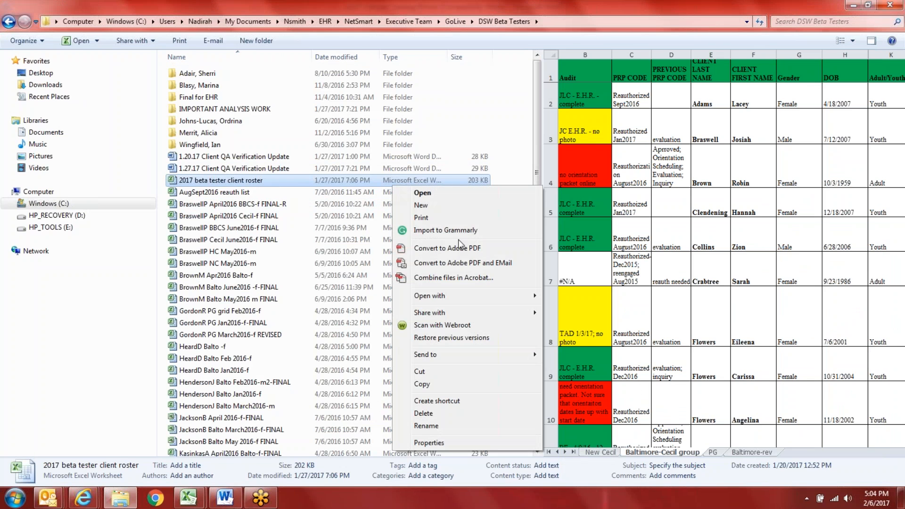
pyautogui.click(435, 193)
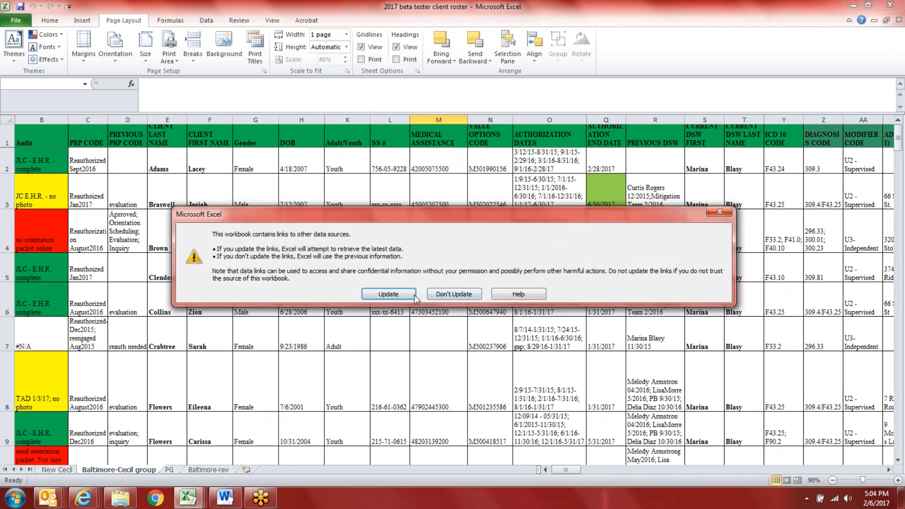
# Step: Update the roster's links, then continue past the warning that some links cannot be updated
pyautogui.click(406, 298)
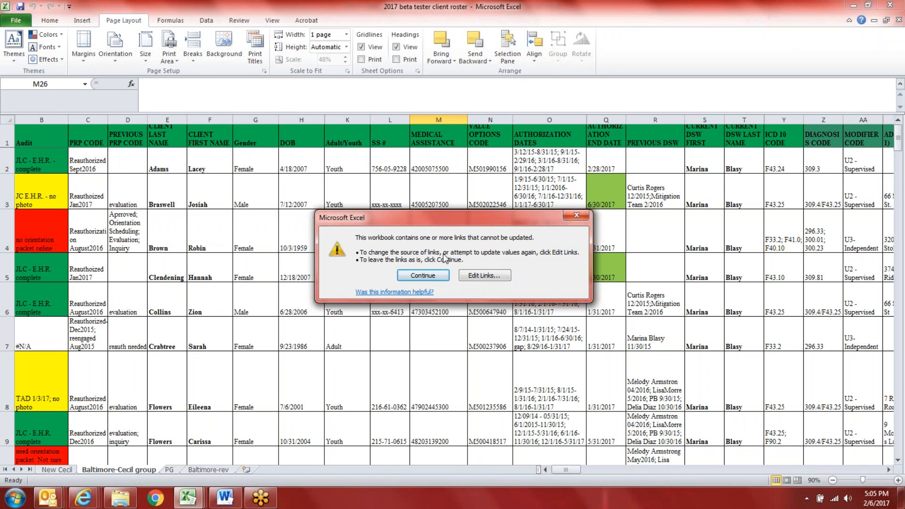
pyautogui.click(431, 275)
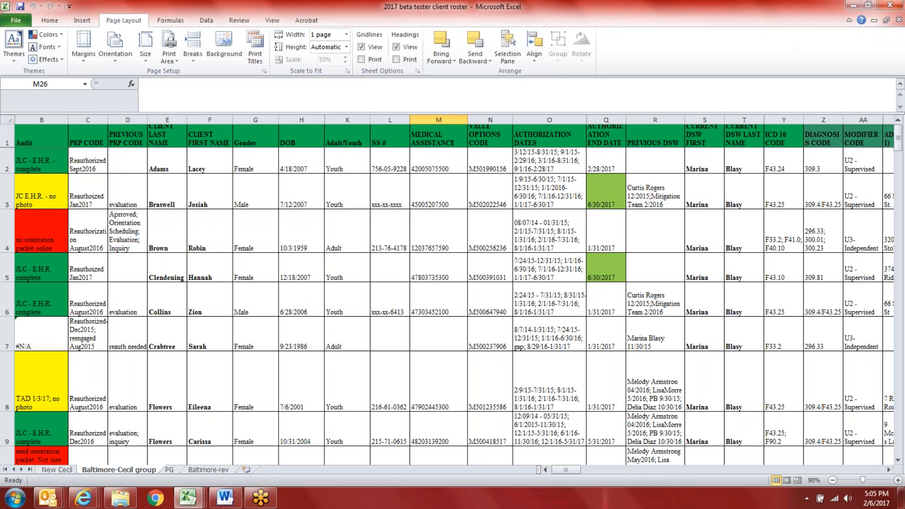
# Step: Glance at the Baltimore-rev sheet, then move to the top of the PG sheet
pyautogui.click(458, 273)
pyautogui.scroll(-4, 481, 302)
pyautogui.scroll(2, 487, 328)
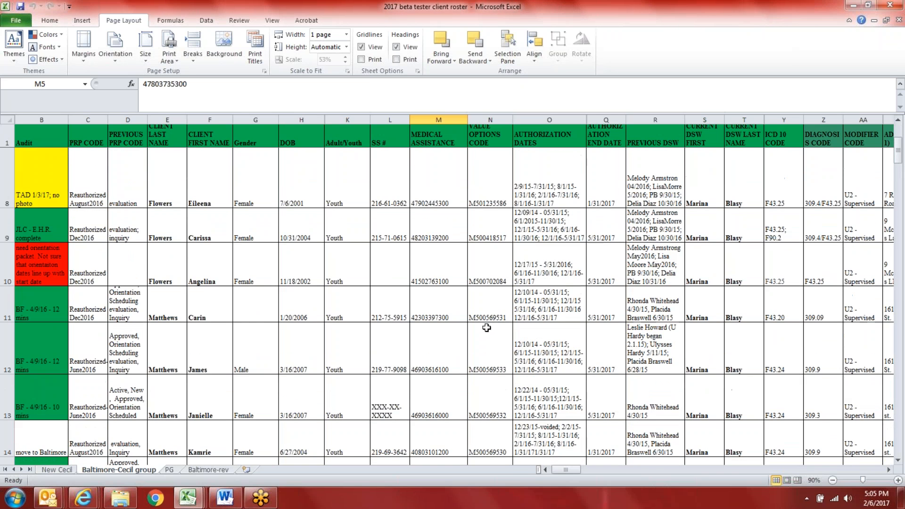
pyautogui.scroll(2, 486, 327)
pyautogui.click(198, 470)
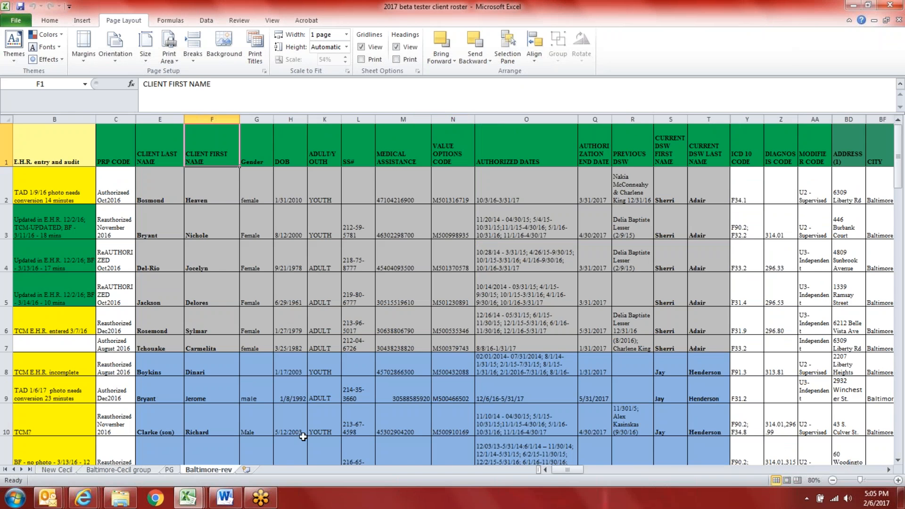
pyautogui.click(169, 469)
pyautogui.scroll(4, 260, 405)
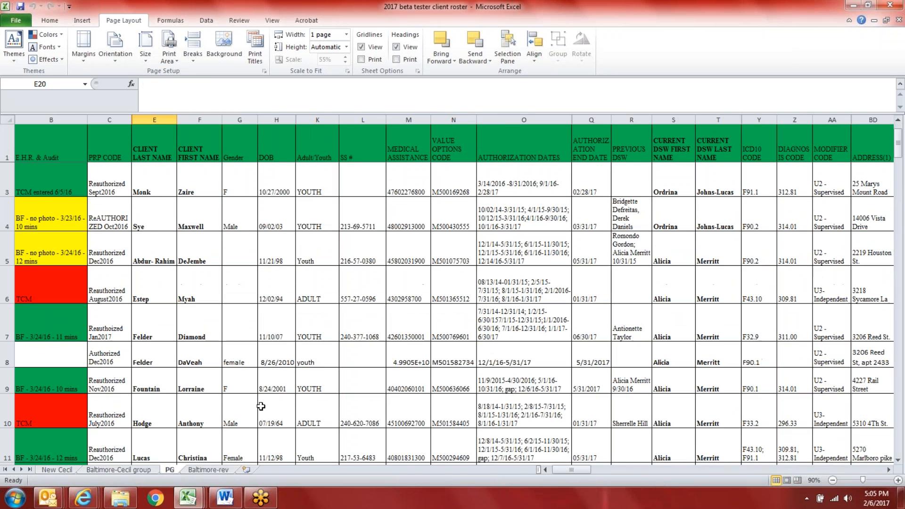
pyautogui.scroll(1, 260, 405)
# Step: Fill PG cells E2:T4 light blue, then return to the Baltimore-Cecil group sheet
pyautogui.moveTo(151, 190); pyautogui.dragTo(725, 269)
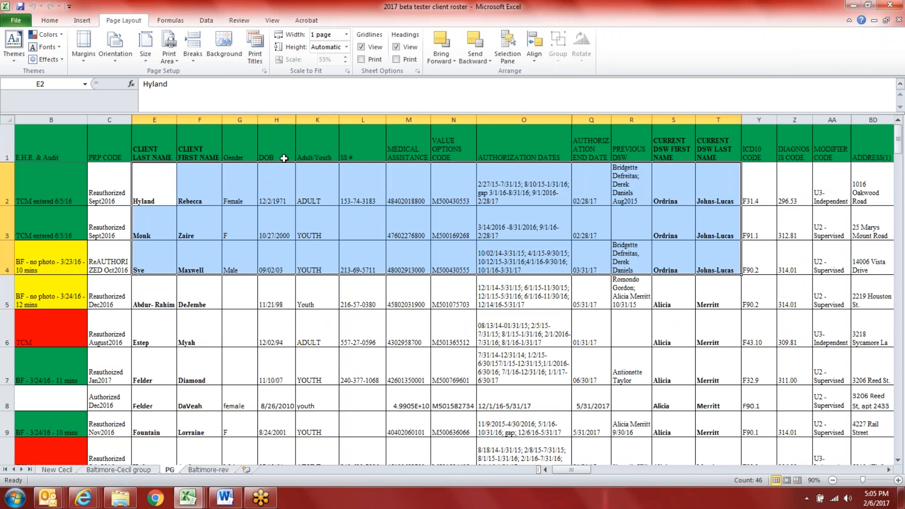
pyautogui.click(60, 21)
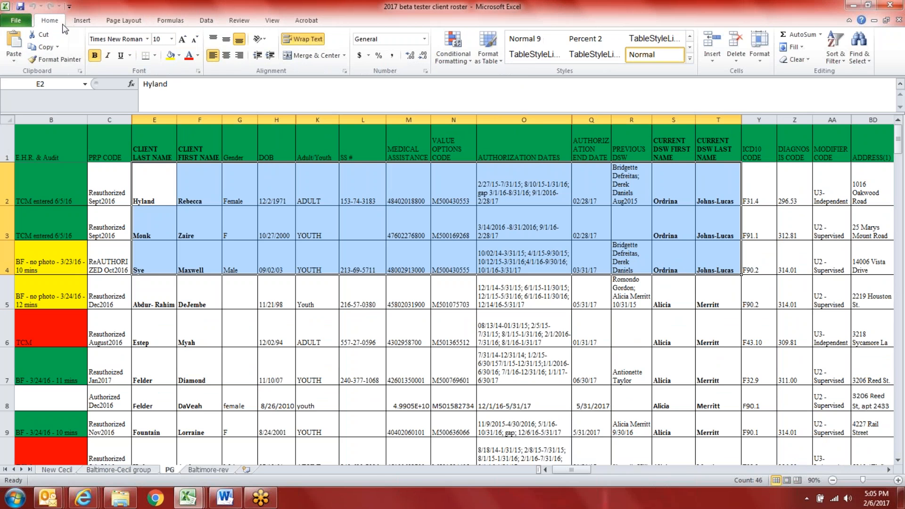
pyautogui.click(179, 56)
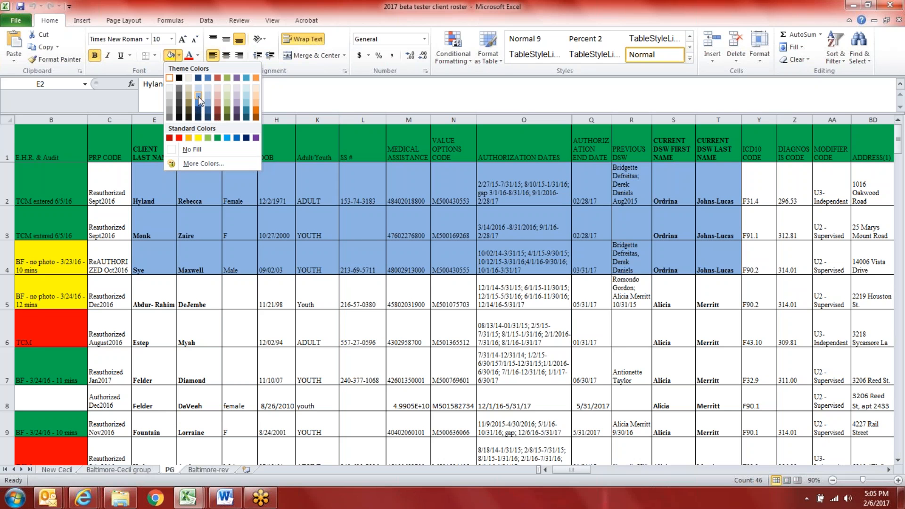
pyautogui.click(198, 96)
pyautogui.scroll(-6, 452, 359)
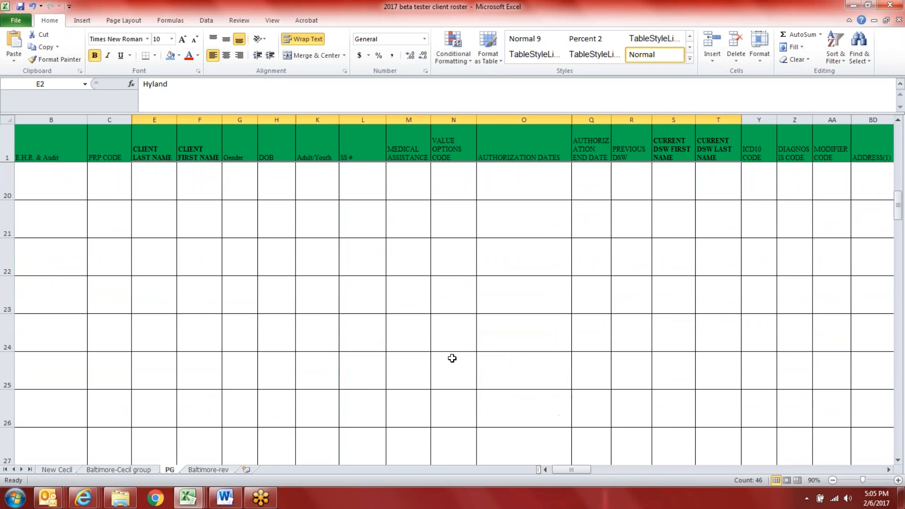
pyautogui.scroll(1, 452, 358)
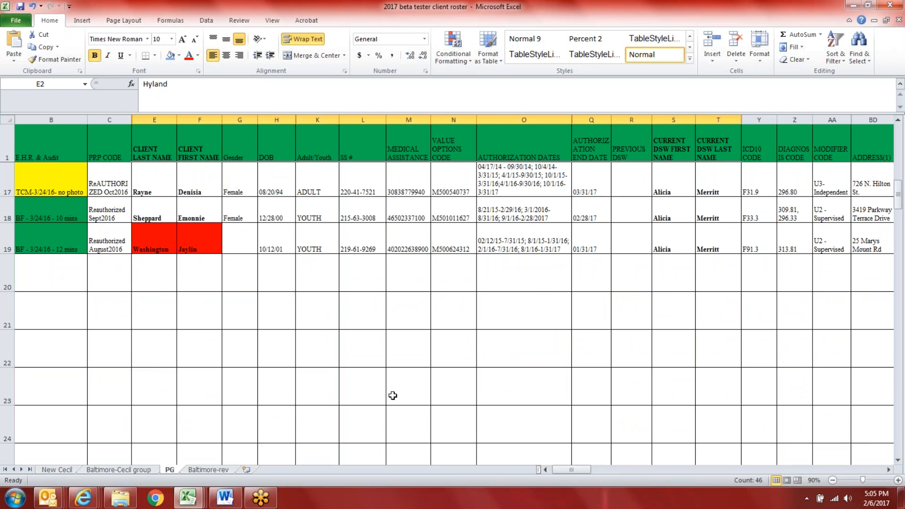
pyautogui.click(119, 469)
# Step: Scroll through the Baltimore-Cecil group client rows to the end of the list
pyautogui.scroll(1, 231, 455)
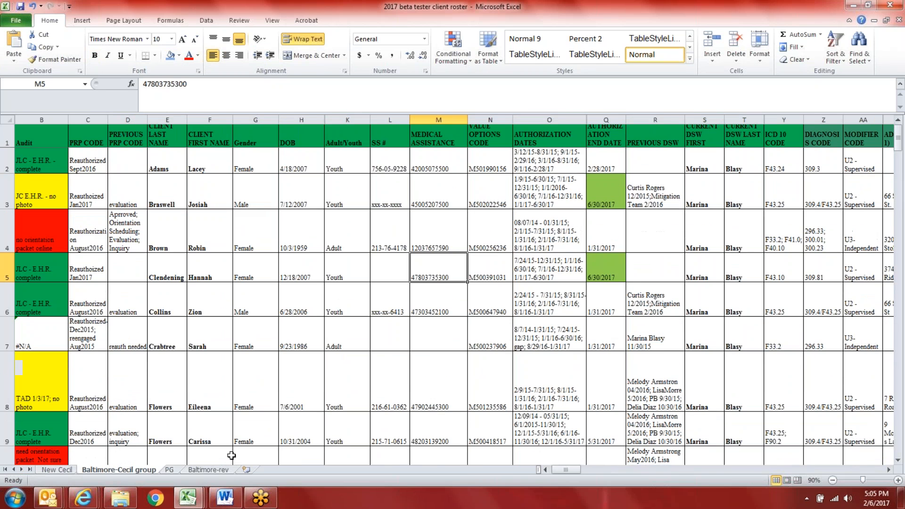
pyautogui.scroll(-6, 250, 453)
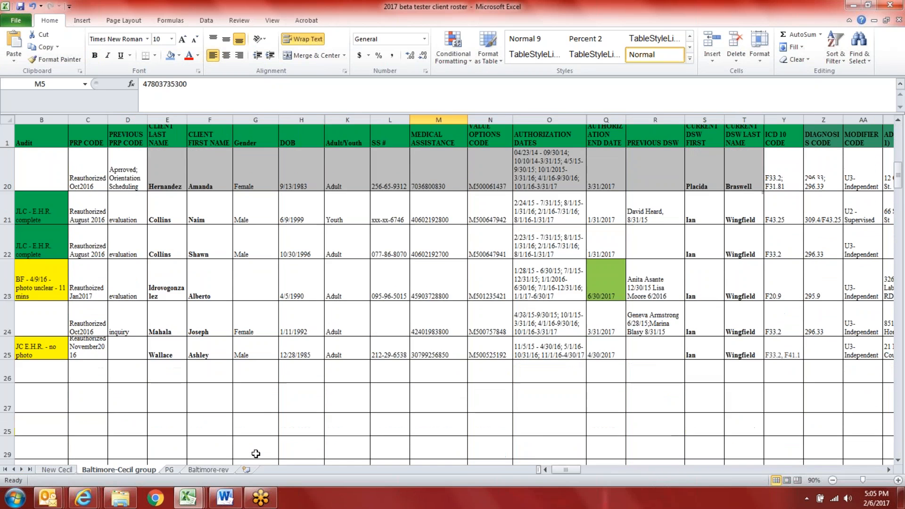
pyautogui.scroll(-1, 255, 453)
pyautogui.scroll(3, 255, 454)
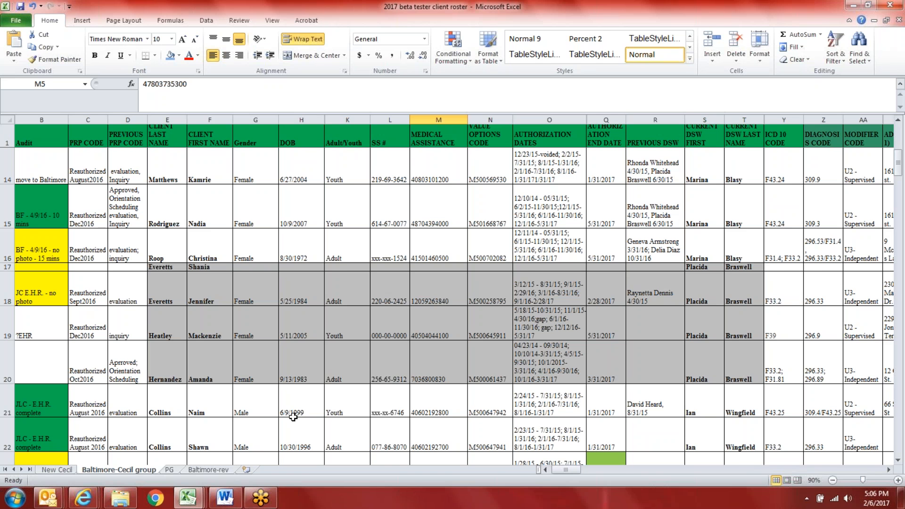
pyautogui.scroll(-2, 292, 415)
pyautogui.scroll(2, 290, 417)
pyautogui.scroll(-3, 265, 410)
# Step: Open the New Cecil sheet and hide the red 'Possible Discharge' rows 25 and 28
pyautogui.click(54, 468)
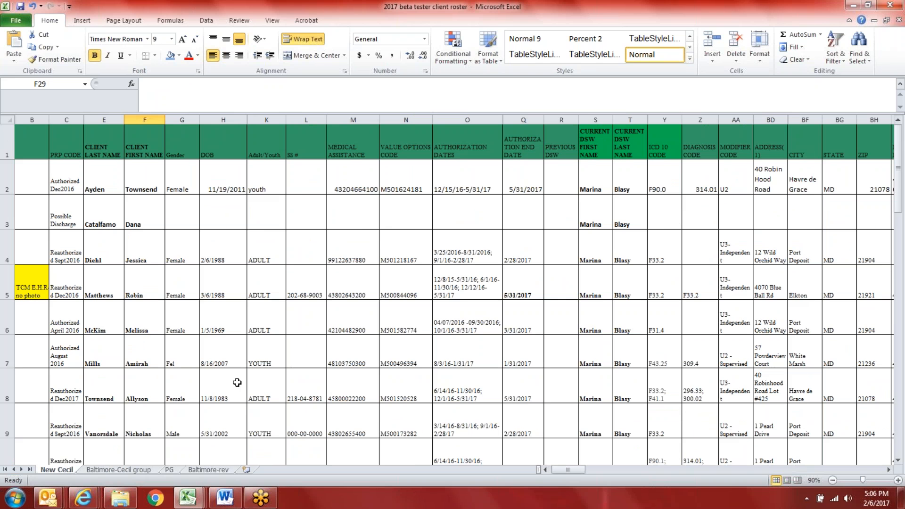
pyautogui.scroll(-3, 237, 382)
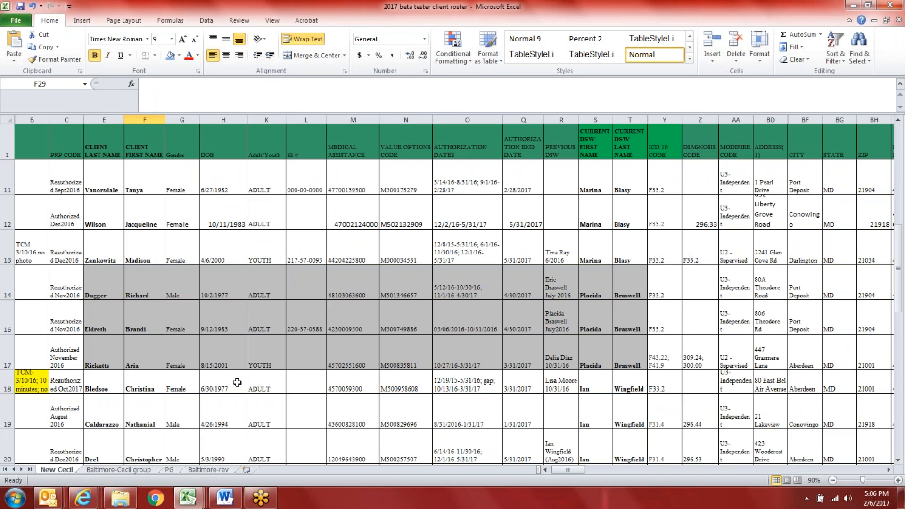
pyautogui.scroll(-1, 237, 382)
pyautogui.scroll(-2, 237, 382)
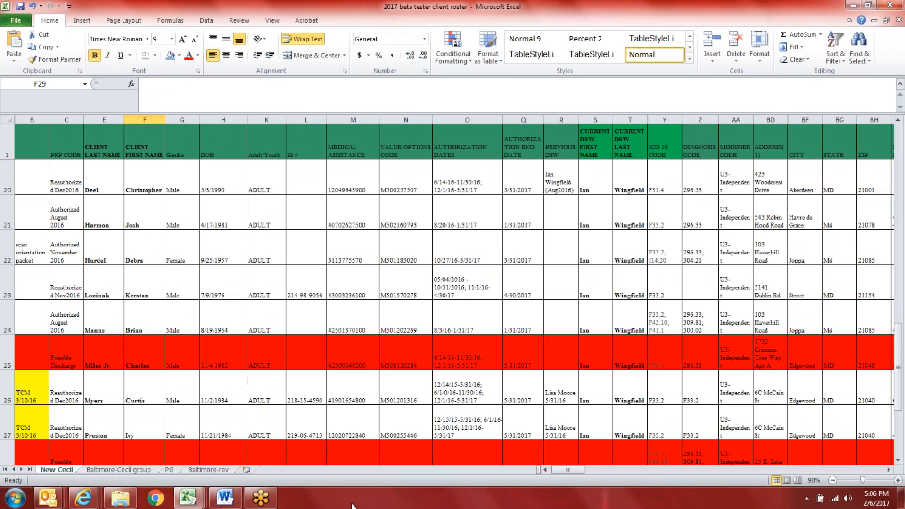
pyautogui.click(9, 356)
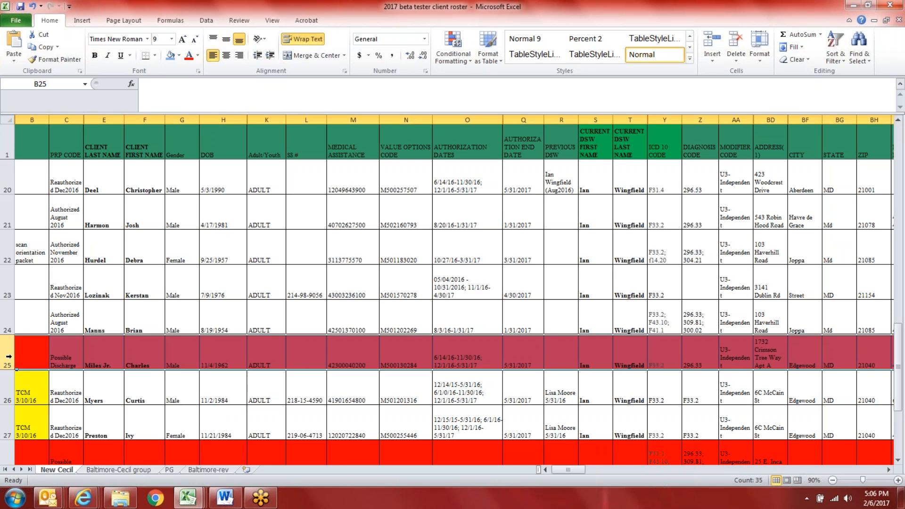
pyautogui.rightClick(8, 357)
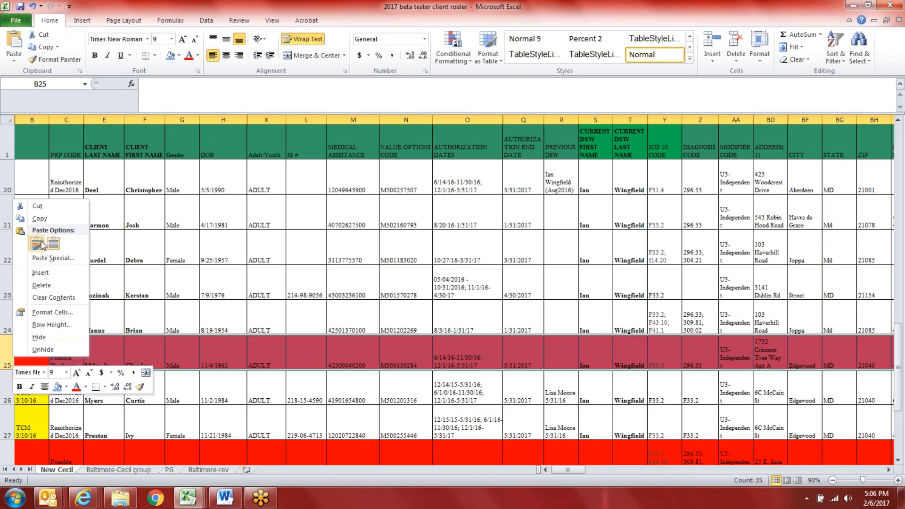
pyautogui.click(39, 337)
pyautogui.scroll(-1, 453, 292)
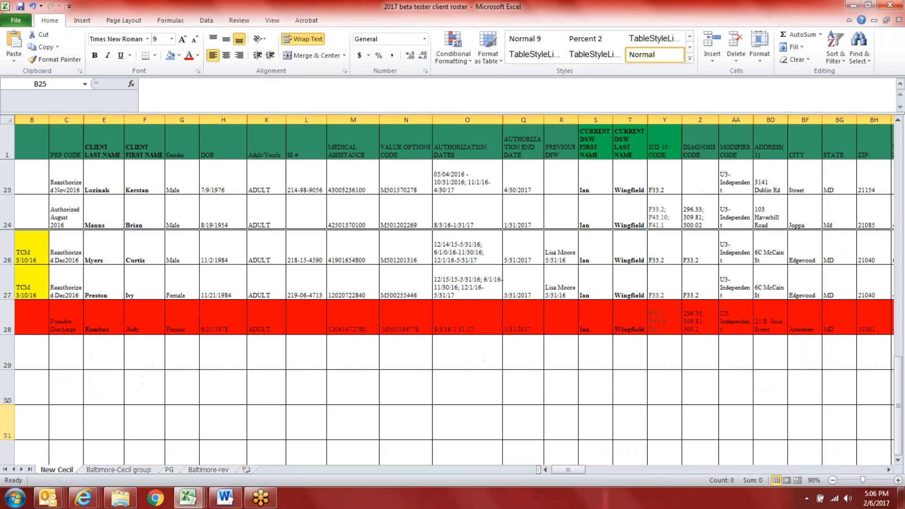
pyautogui.click(4, 332)
pyautogui.rightClick(5, 332)
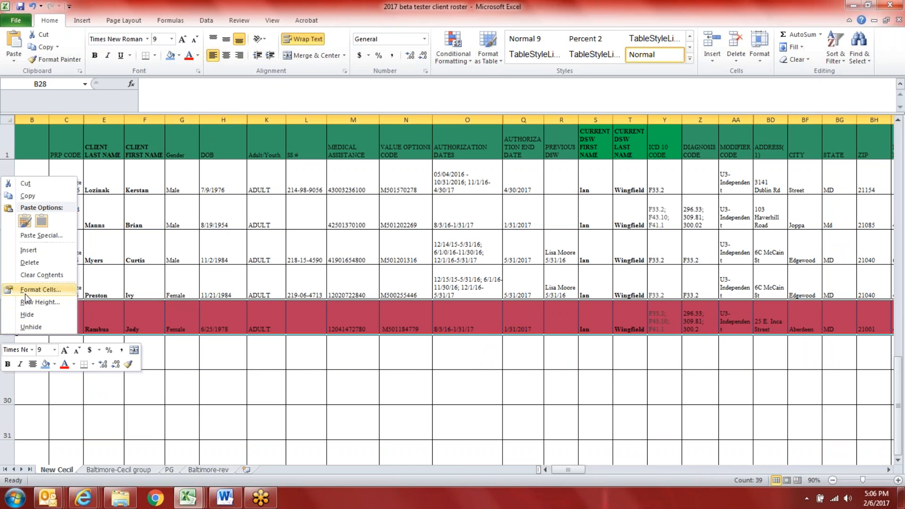
pyautogui.click(26, 314)
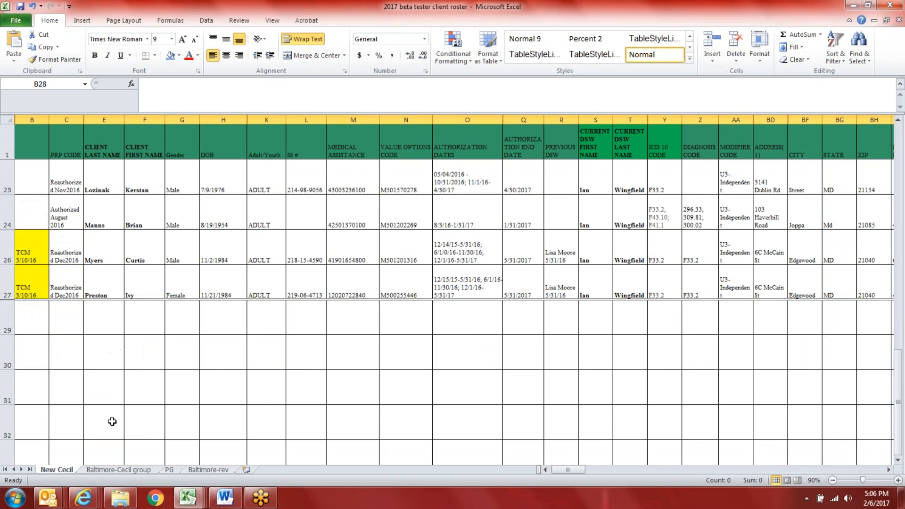
pyautogui.scroll(7, 111, 421)
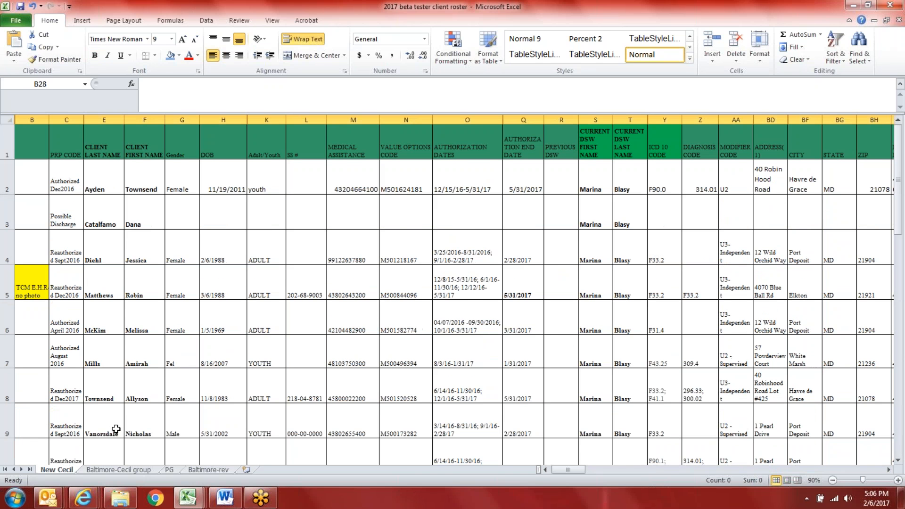
# Step: Flip through the Baltimore-Cecil group, Baltimore-rev and PG sheets, then bring up the Word agenda
pyautogui.click(116, 470)
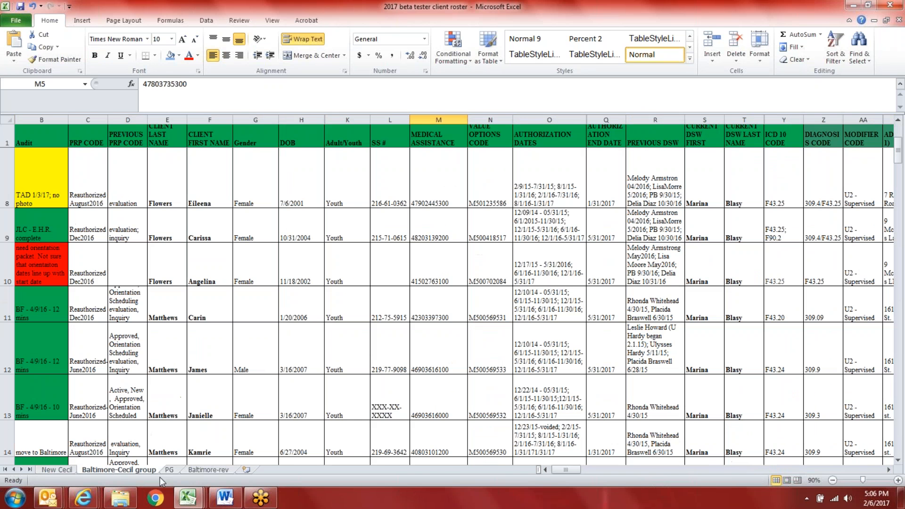
pyautogui.click(202, 470)
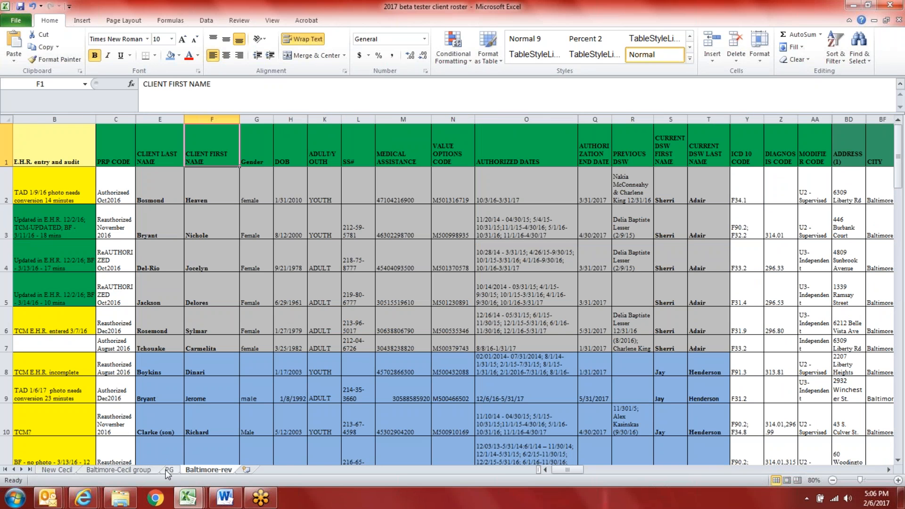
pyautogui.click(168, 469)
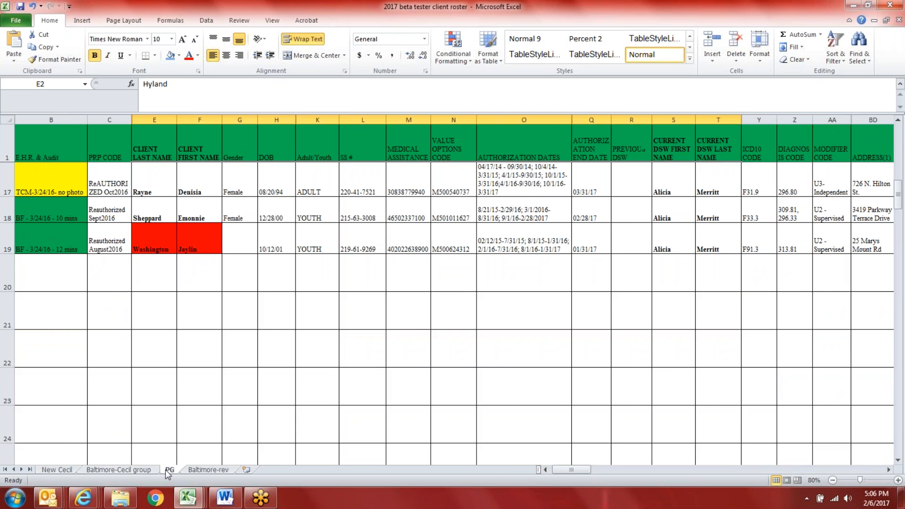
pyautogui.click(147, 470)
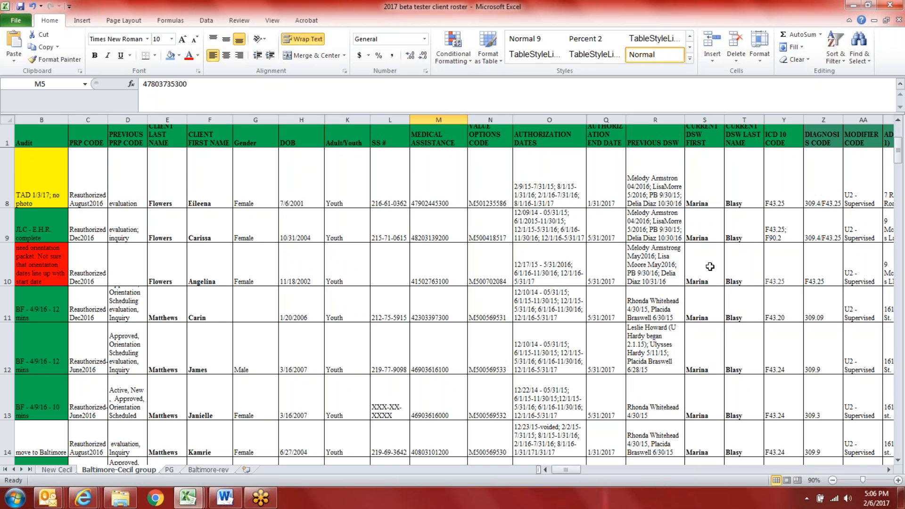
pyautogui.scroll(-2, 697, 323)
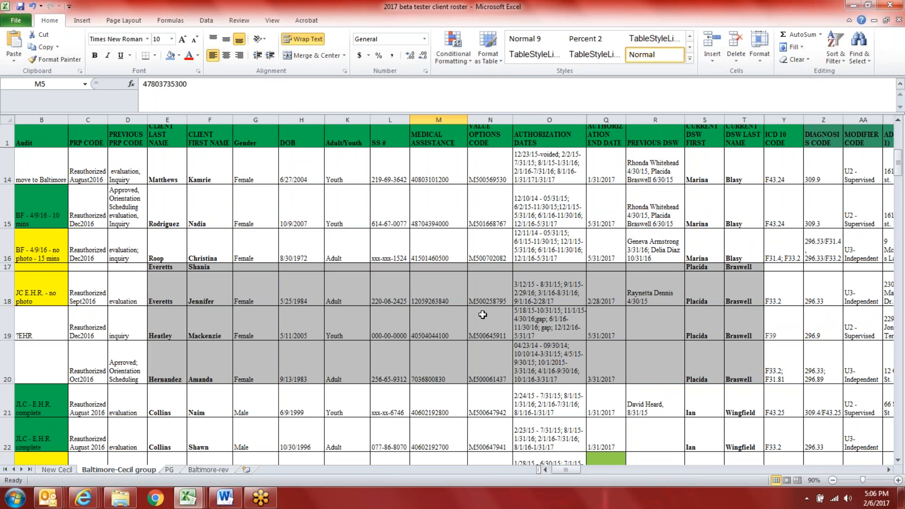
pyautogui.click(225, 497)
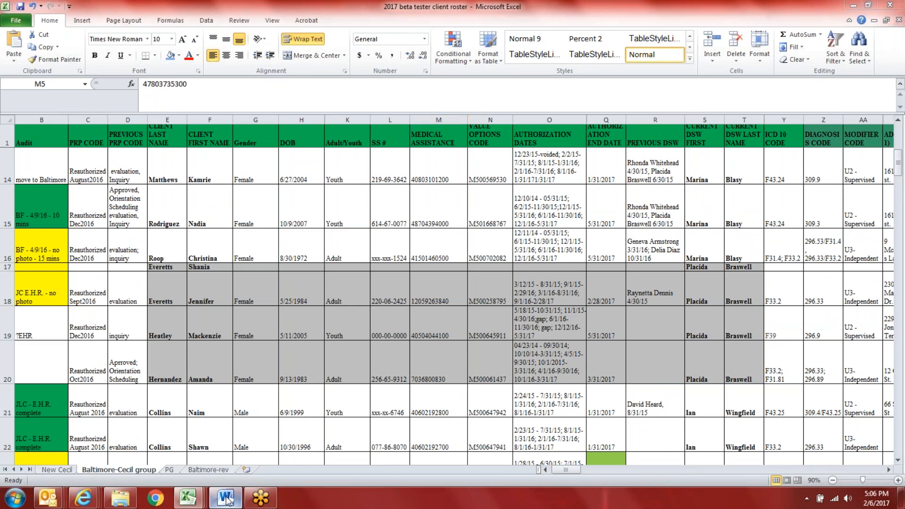